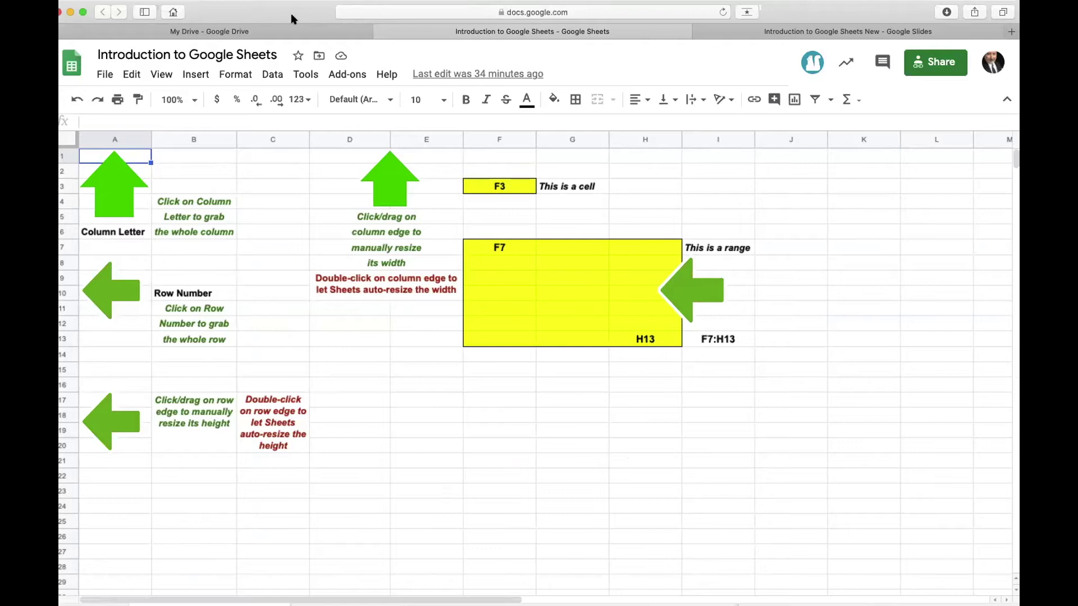
click(98, 75)
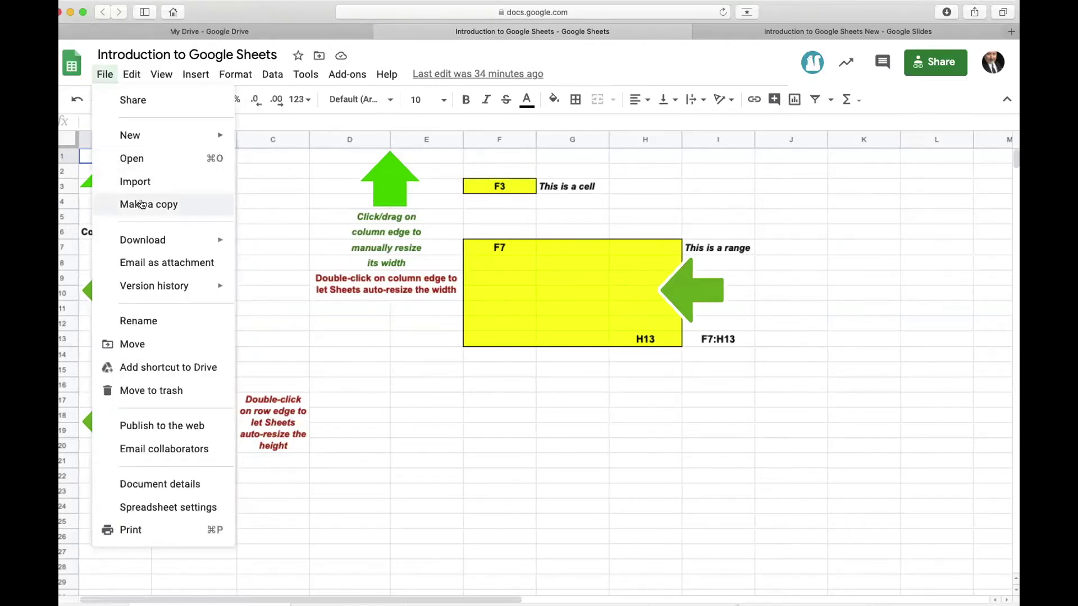
click(236, 74)
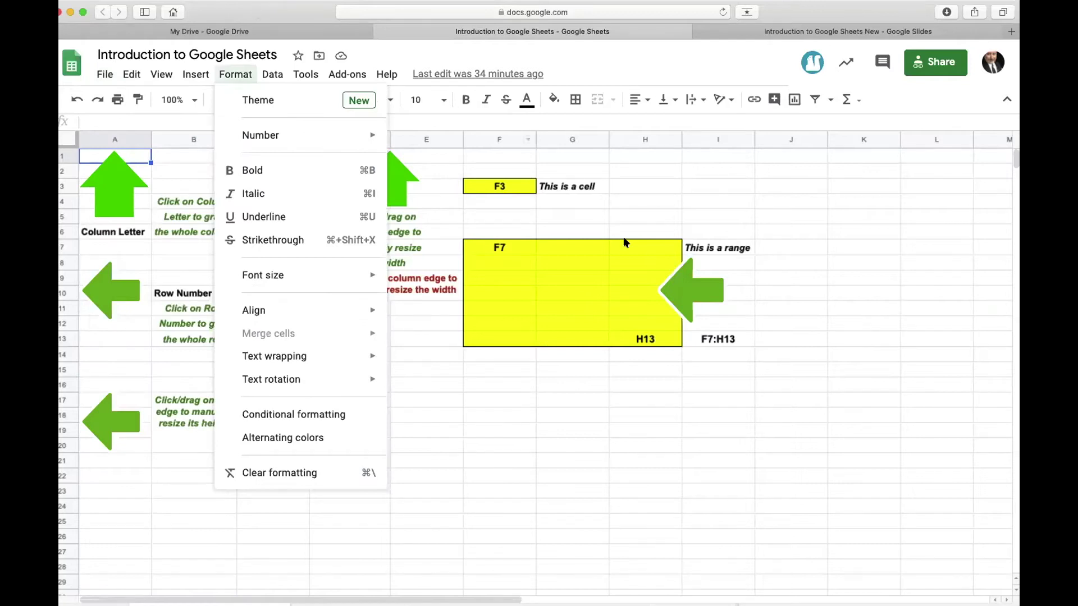
click(604, 428)
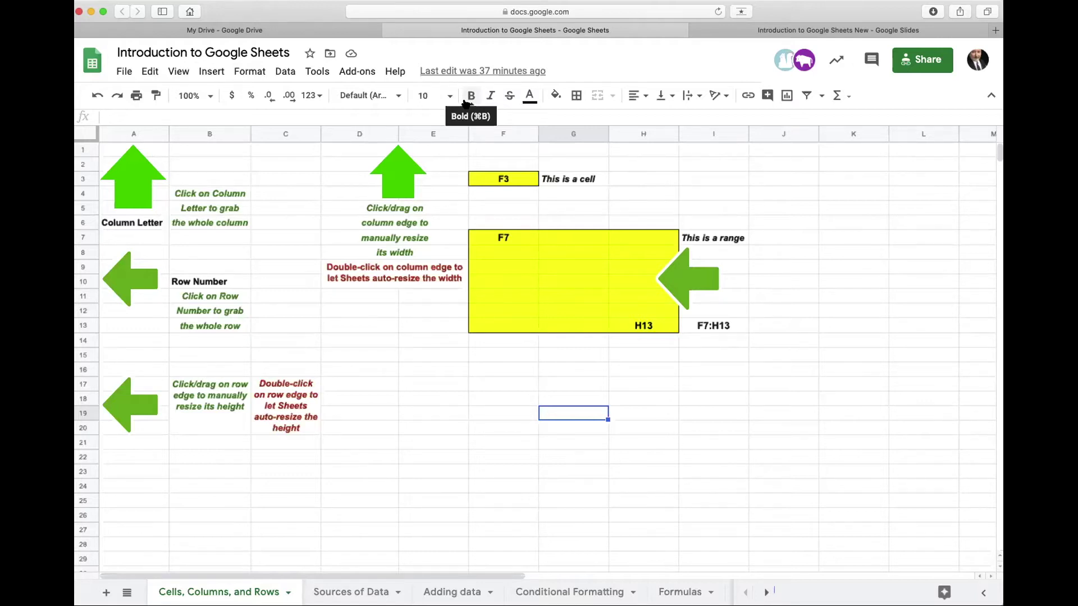
click(369, 225)
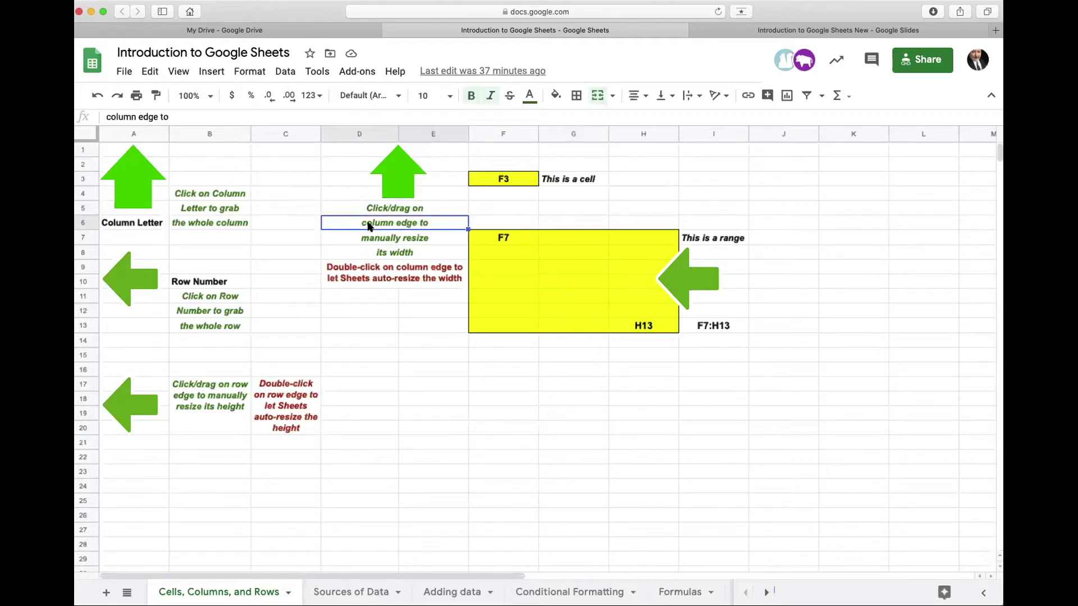
click(382, 264)
click(566, 257)
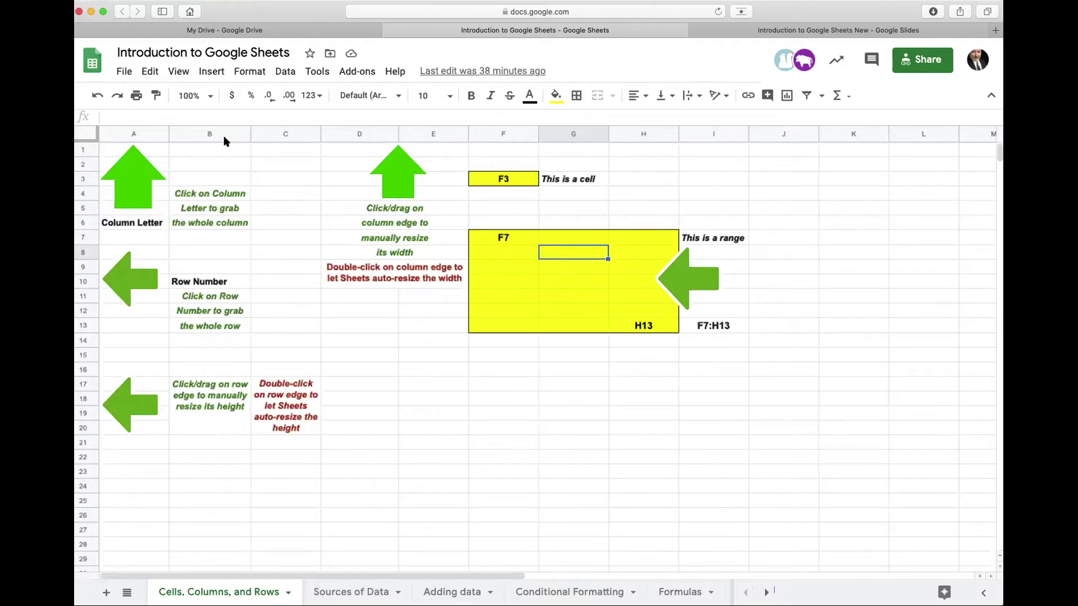
Move the green arrow above the Column Letter label slightly down, clear of row 1, and select cell A1
click(175, 121)
click(146, 150)
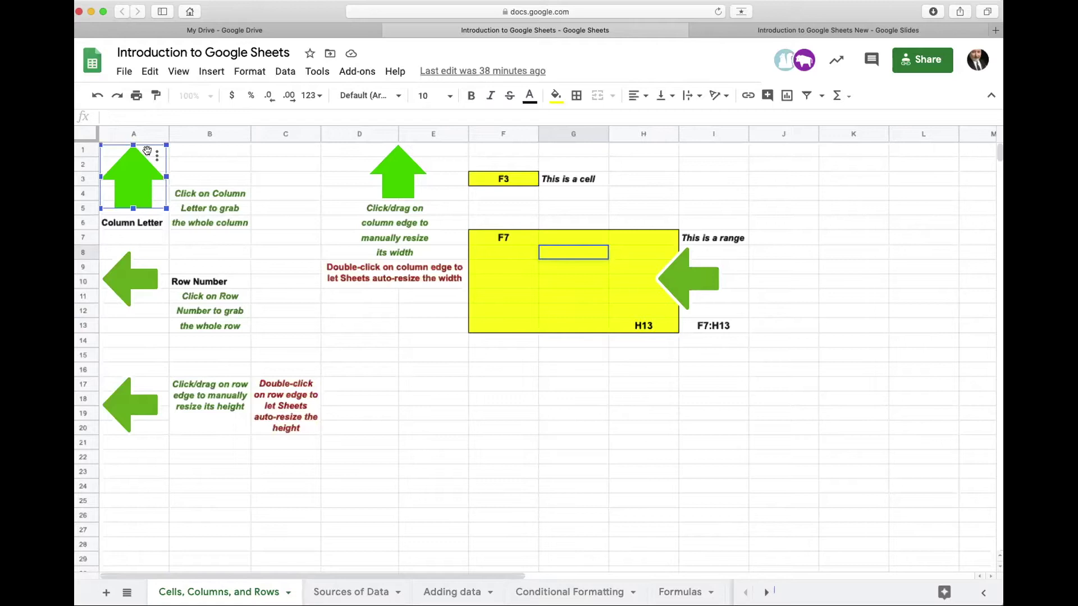
drag(134, 159, 133, 171)
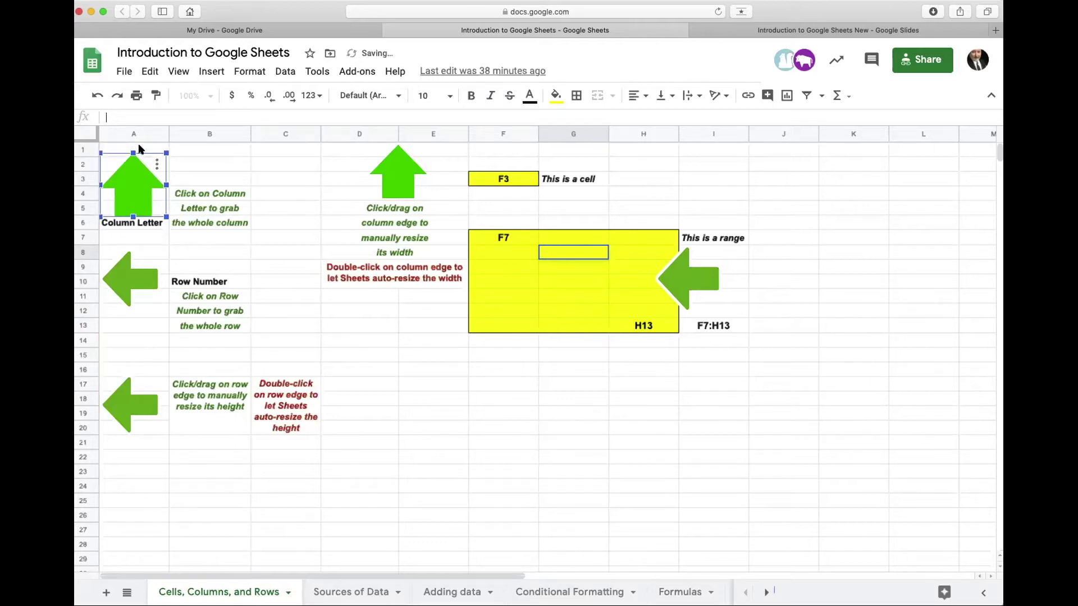
click(141, 149)
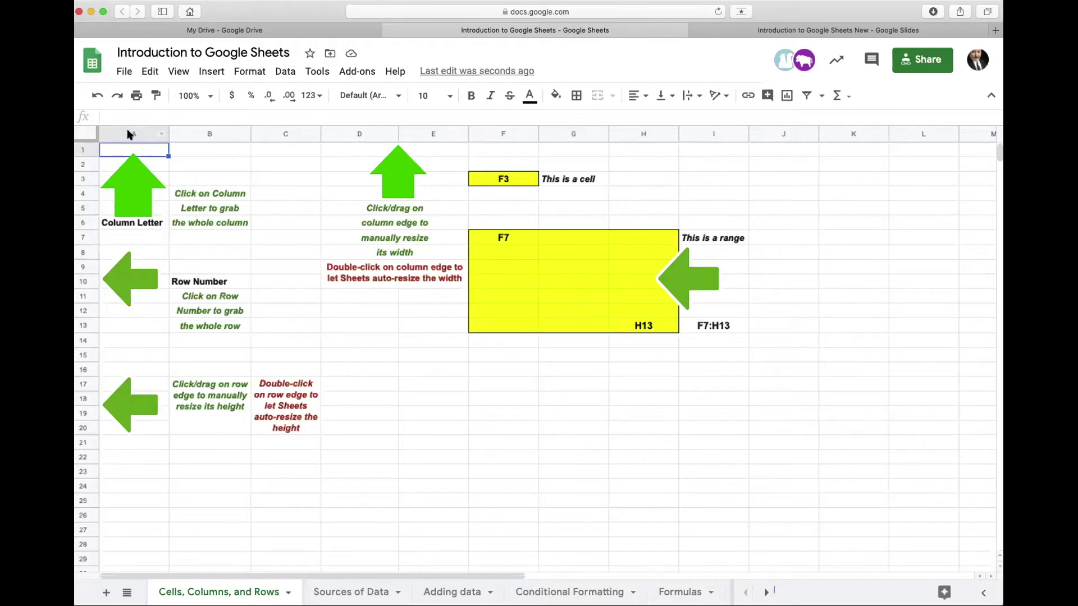
Select cell B2, then the entire columns B, C, B again and A, one at a time
click(219, 162)
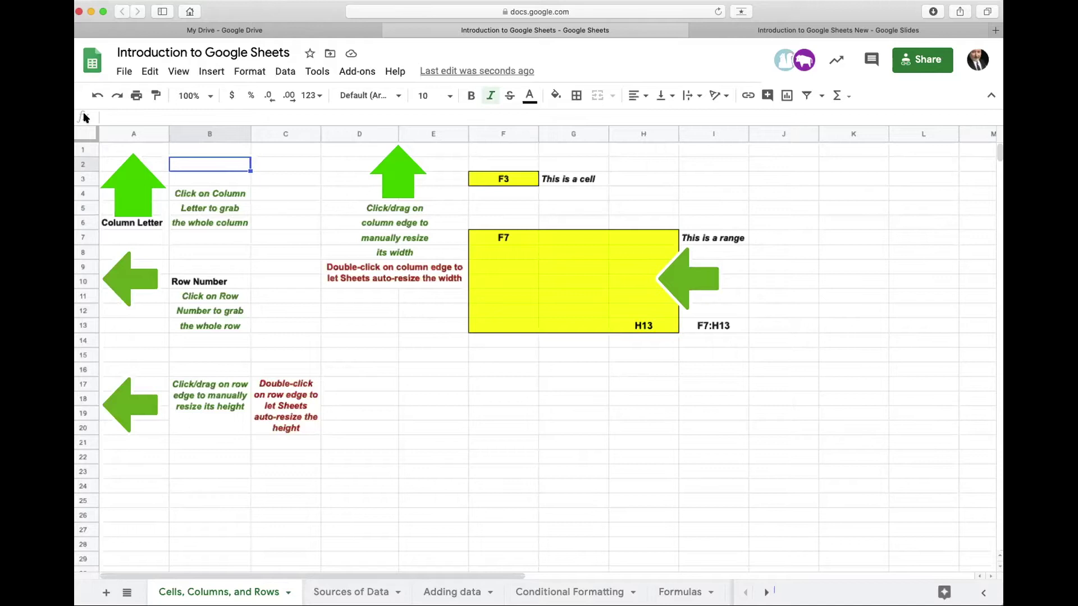
click(189, 133)
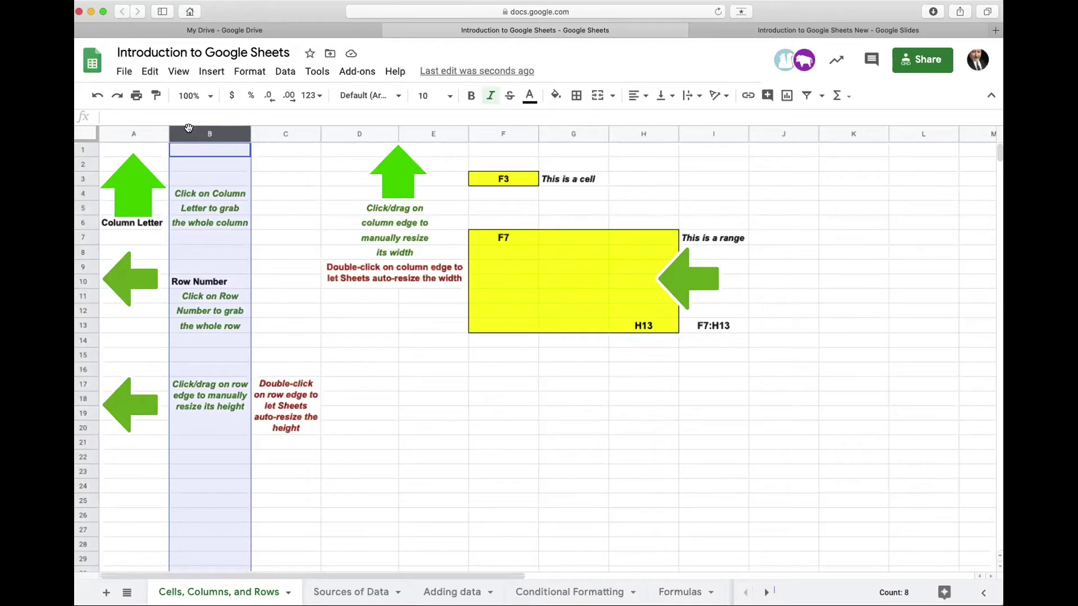
click(271, 134)
click(216, 134)
click(138, 133)
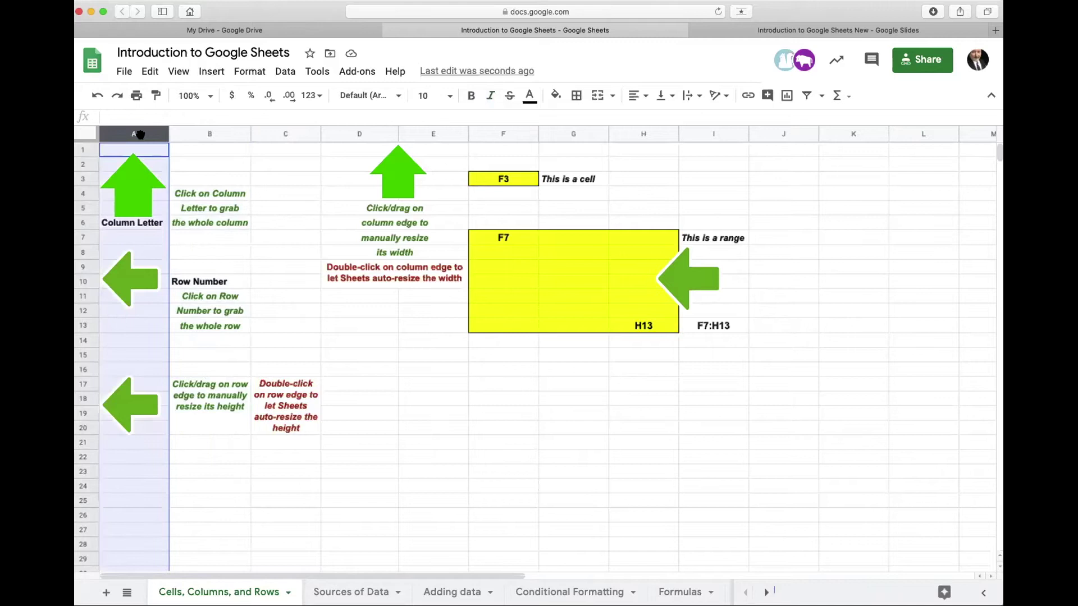
Select the entire rows 1, 3 and 6 one after another, followed by the whole of column I
click(83, 150)
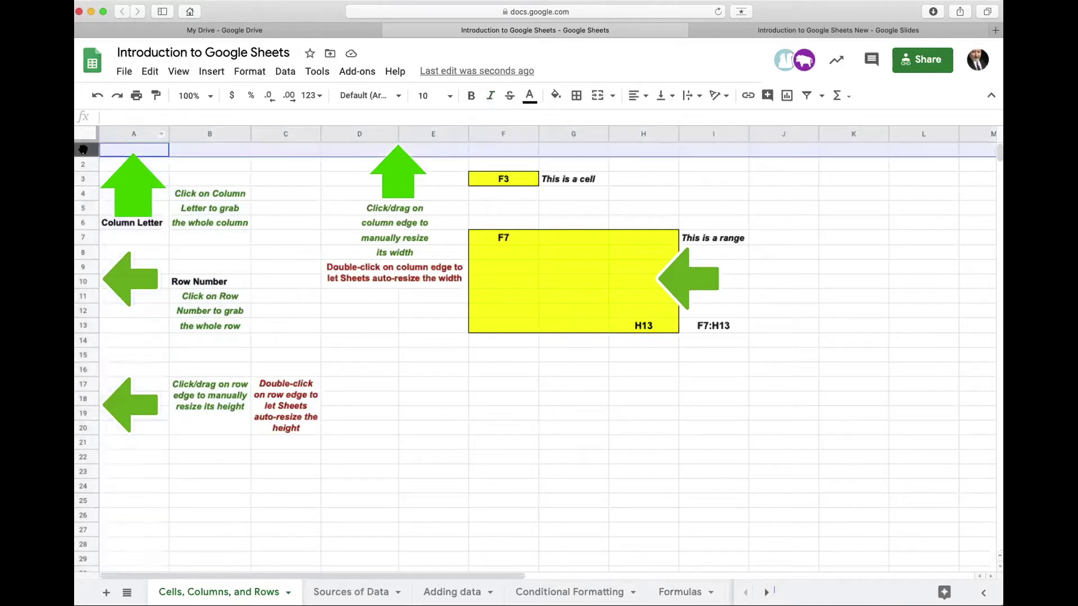
click(83, 180)
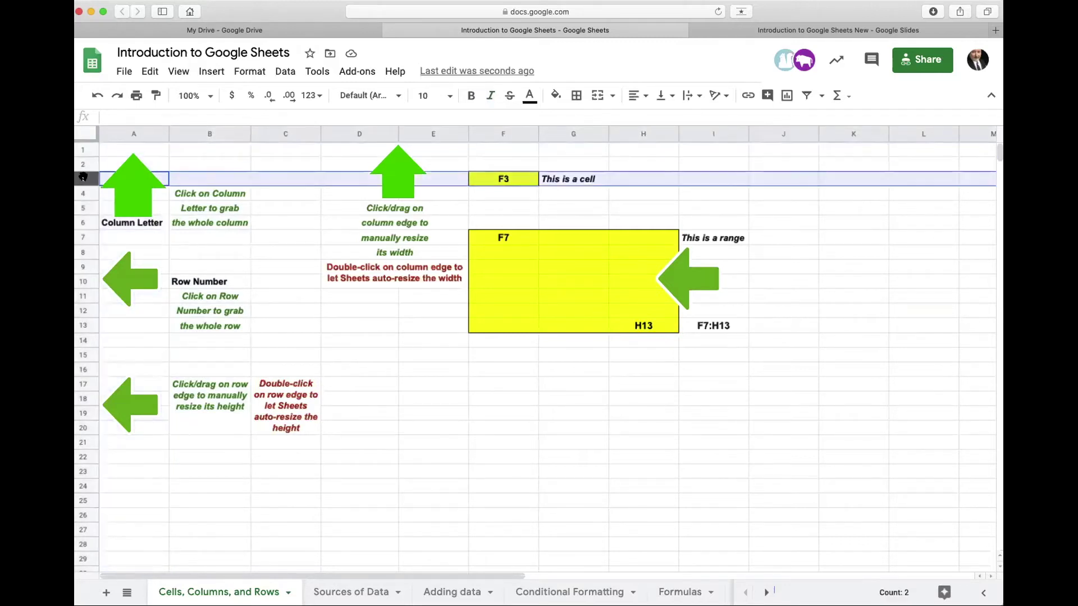
click(83, 219)
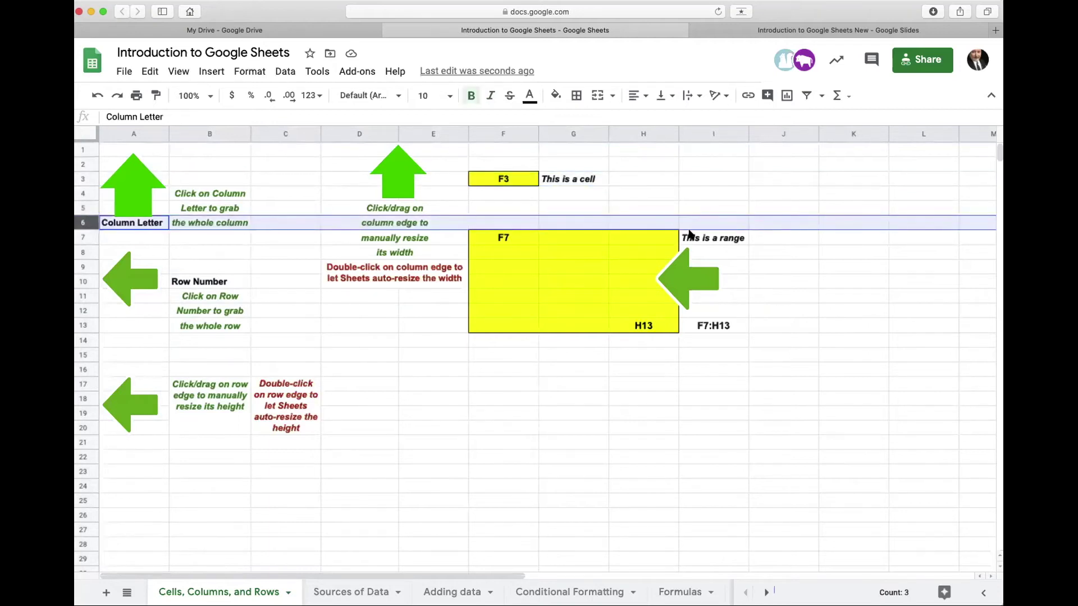
click(696, 133)
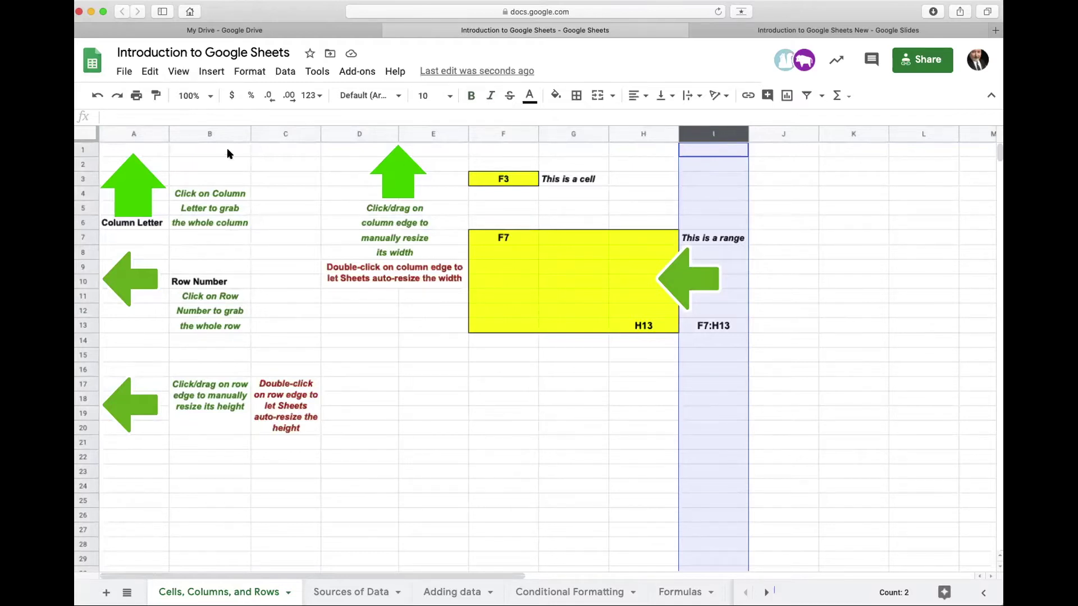
Select the ranges B1:C2, F18:I26 and F7:H13, cell I13, and the range K4:K16 in turn, ending on cell G19
drag(227, 154, 275, 168)
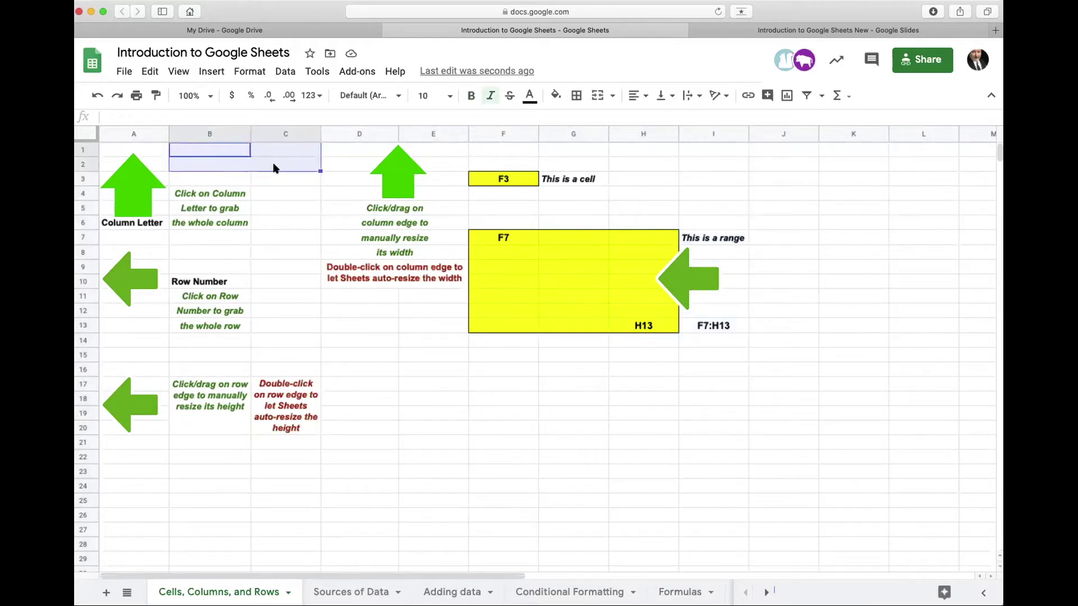
drag(520, 400, 707, 518)
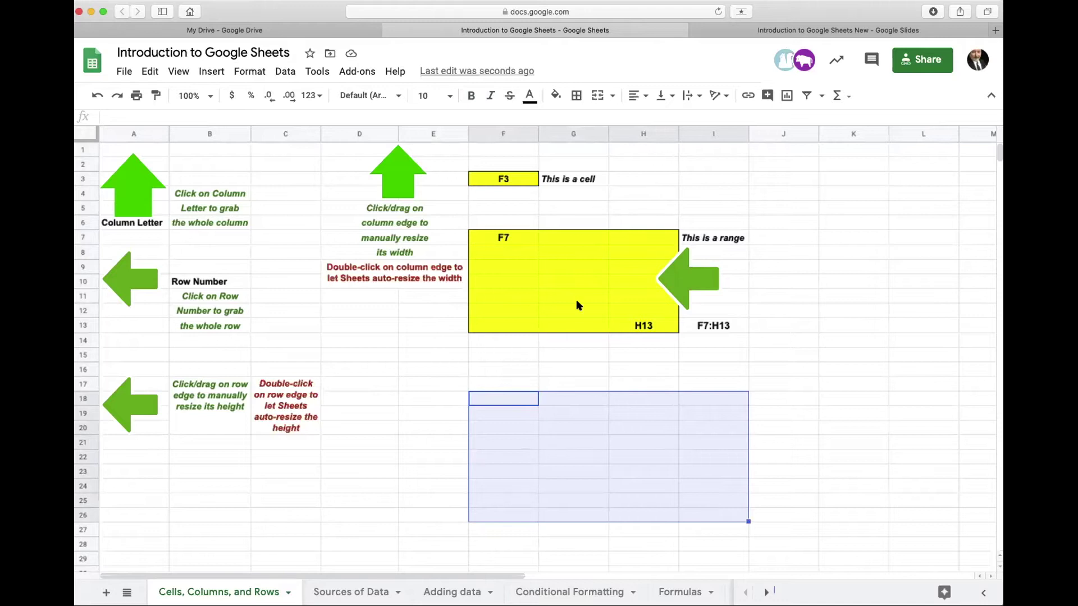
drag(485, 235, 641, 328)
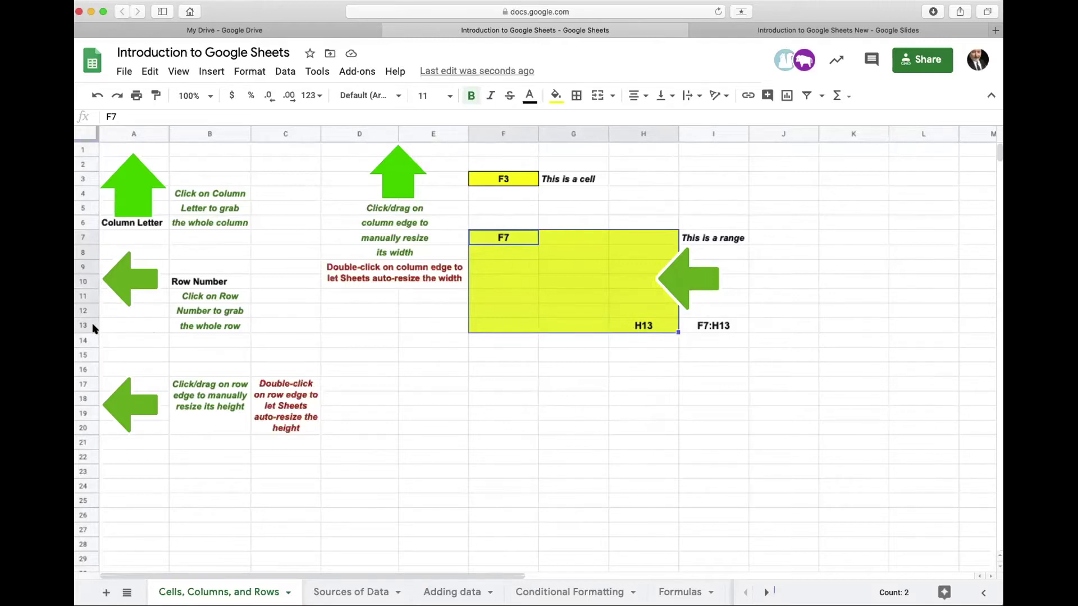
click(725, 324)
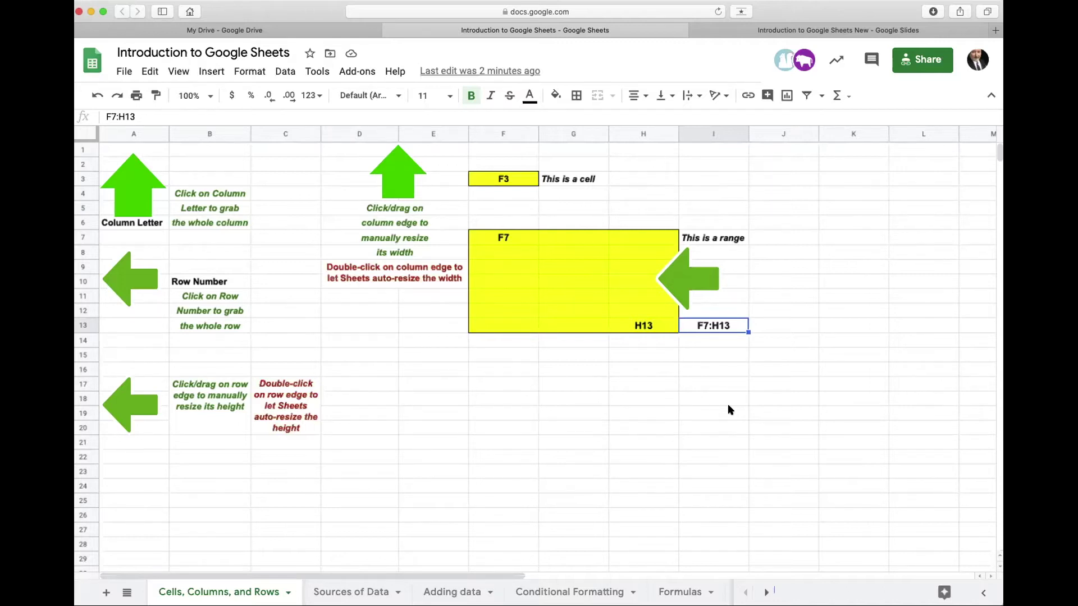
drag(824, 194, 836, 375)
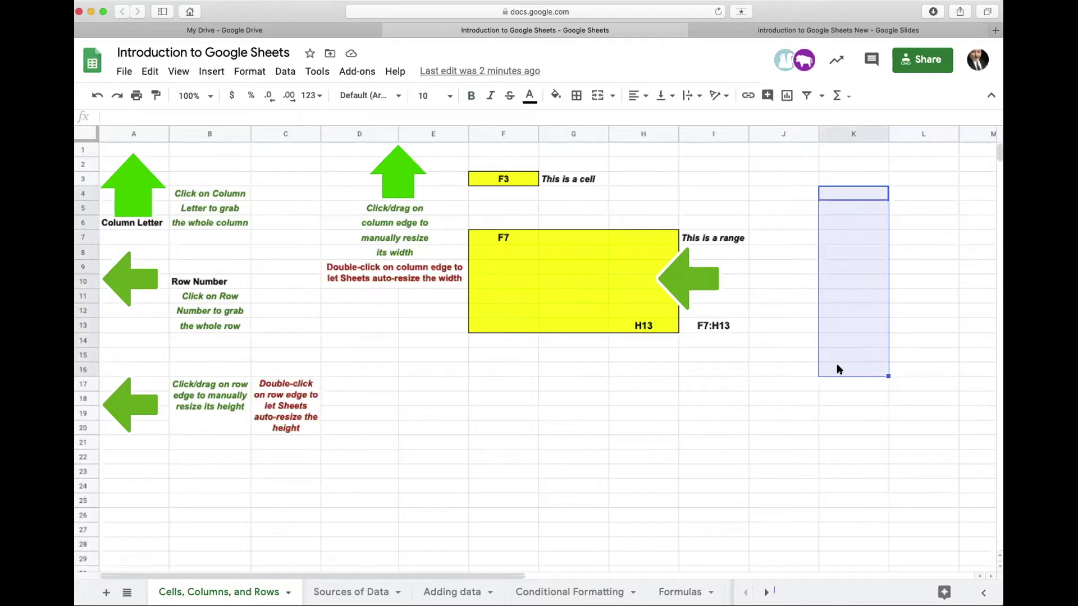
click(588, 415)
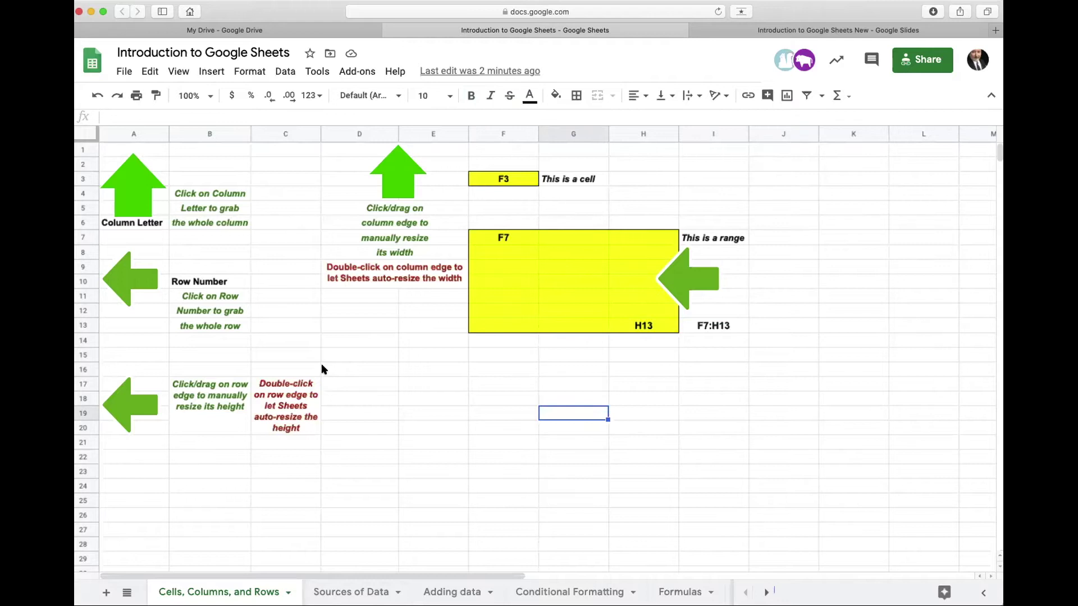
Enter "This is me typing something that takes up a lot of space" in cell J1
click(799, 151)
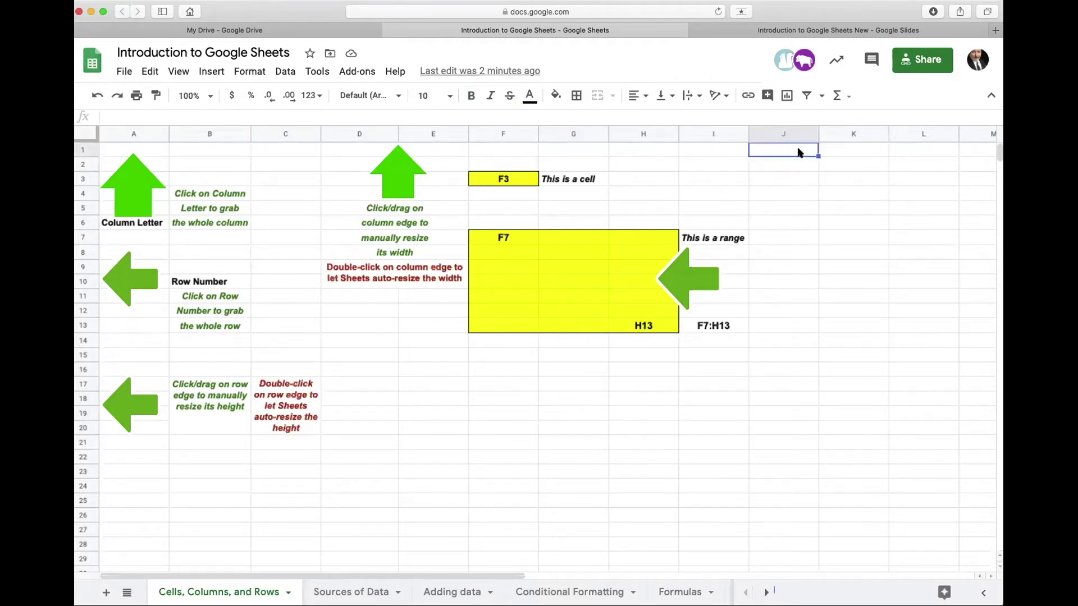
text(This is me )
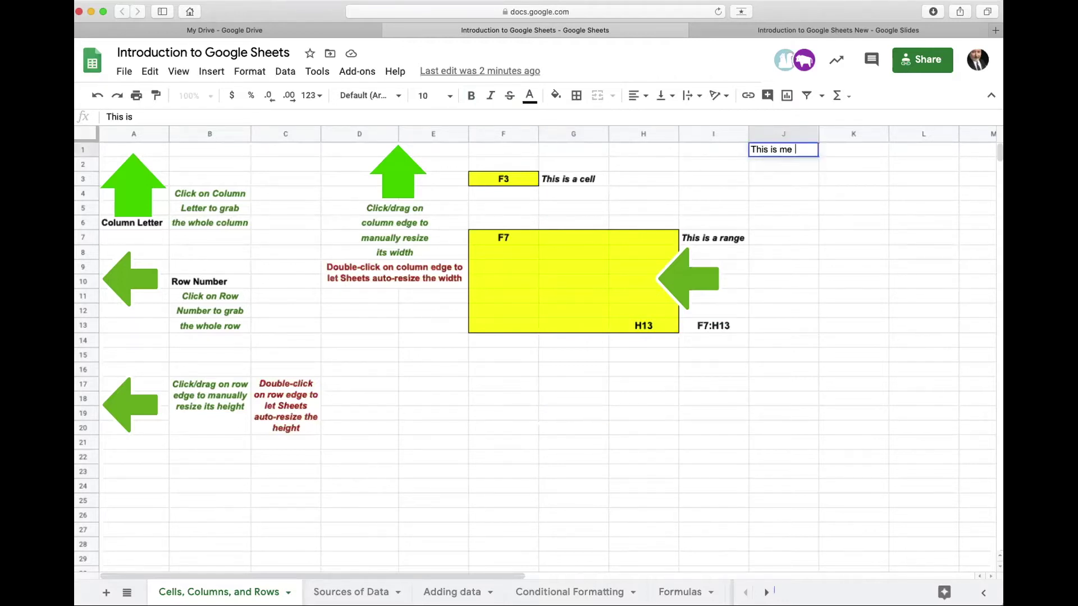
text(typing something tha)
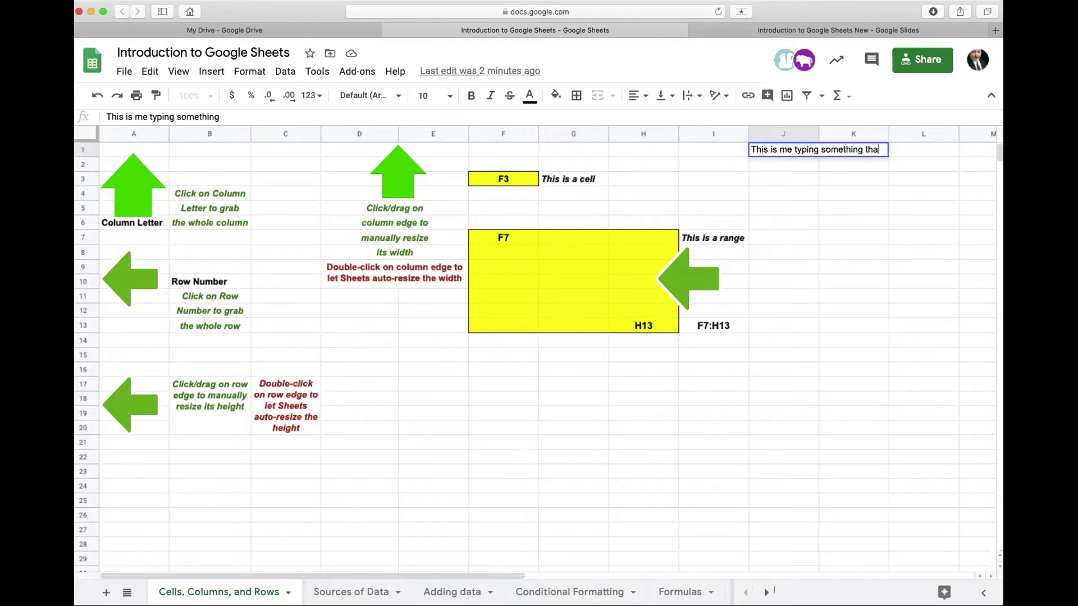
text(t takes up a lo)
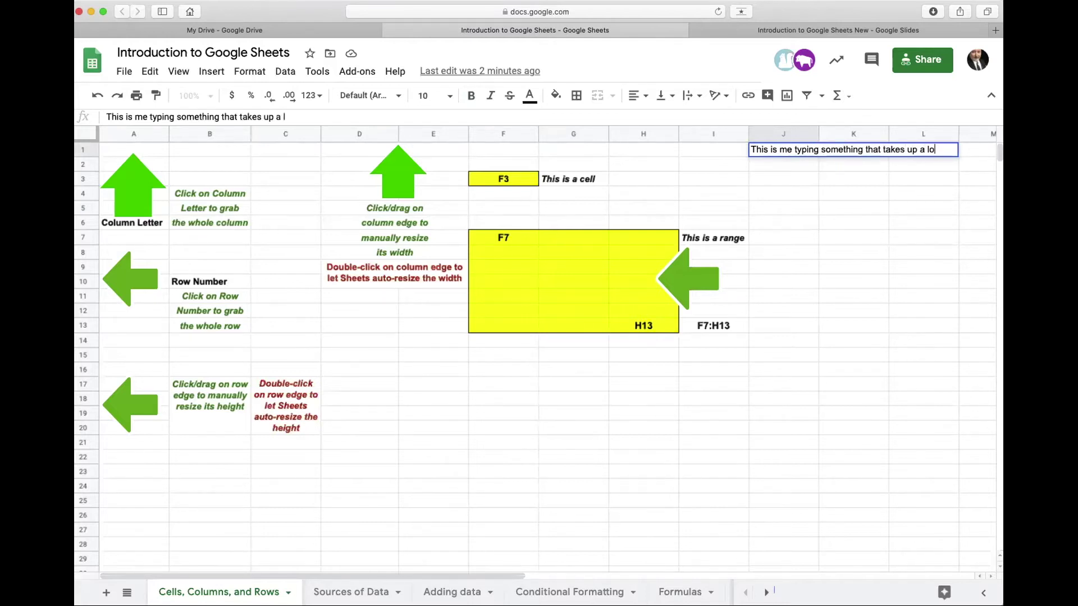
text(t of space)
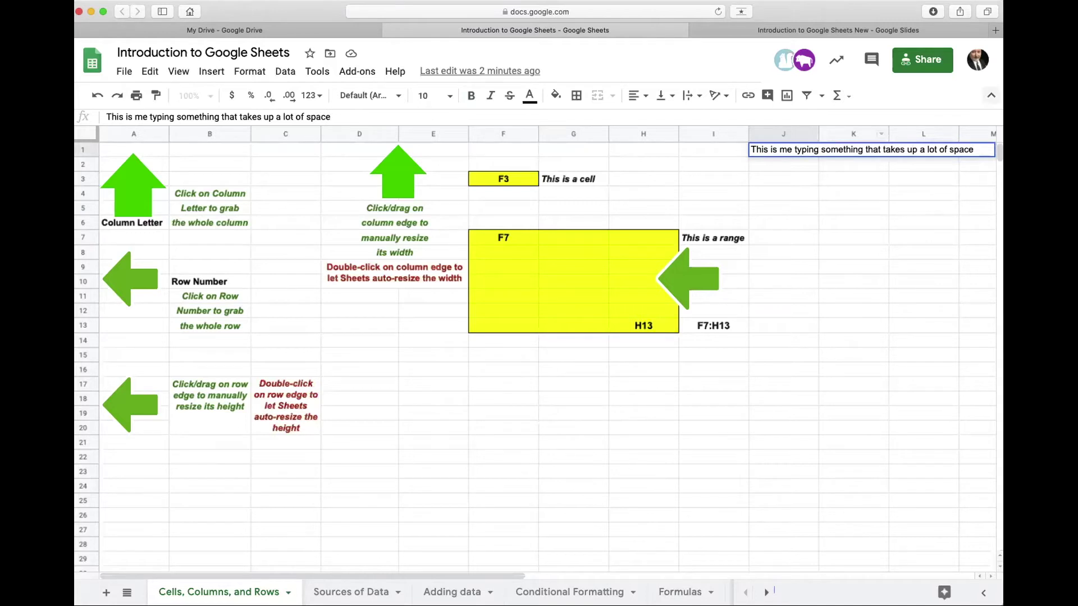
click(793, 180)
Check the content of cell J1 and enter "I type something else" in the adjacent cell K1
click(775, 153)
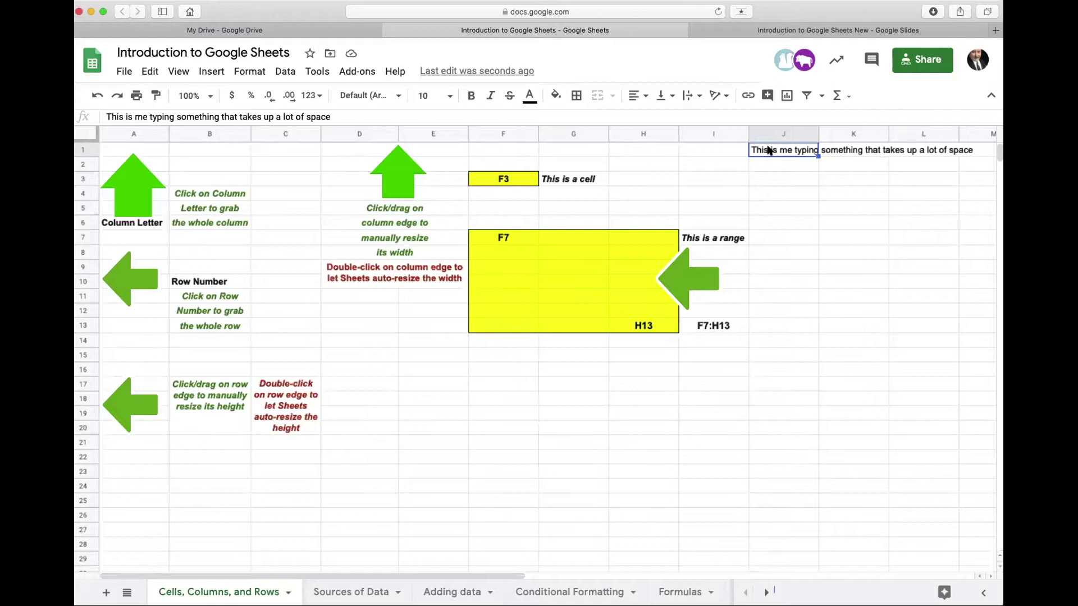
click(869, 153)
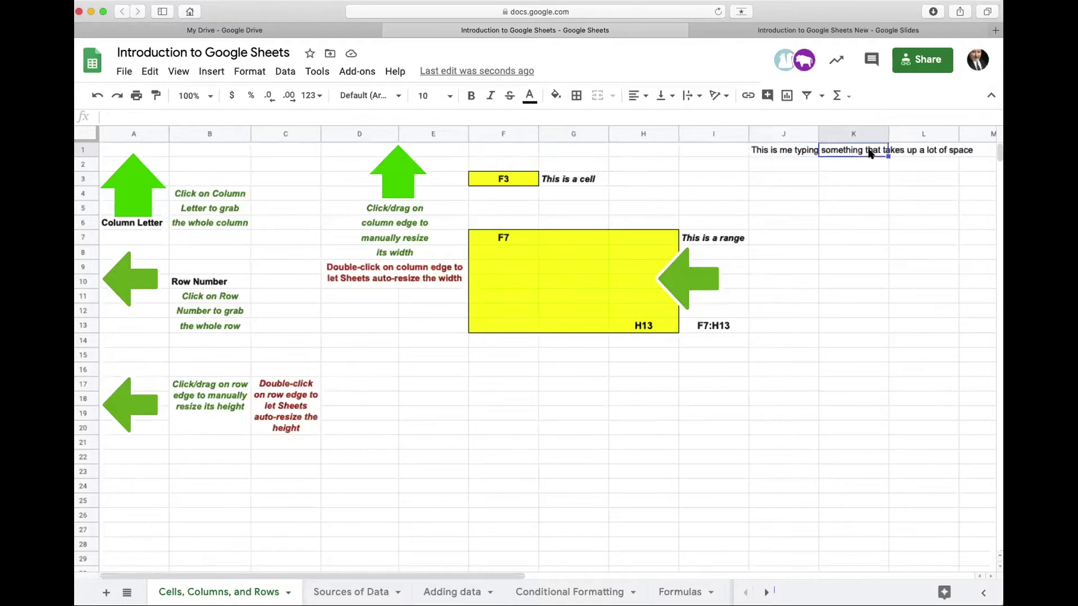
text(I type something else)
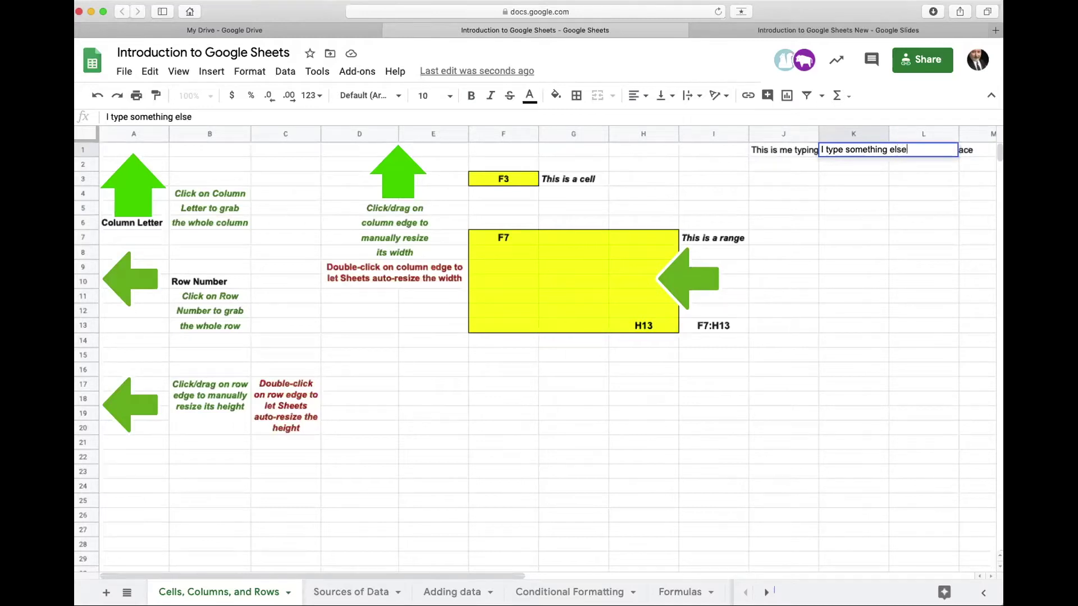
click(868, 244)
Recheck the content of cell J1 and enter "Here too" in cell L1
click(773, 155)
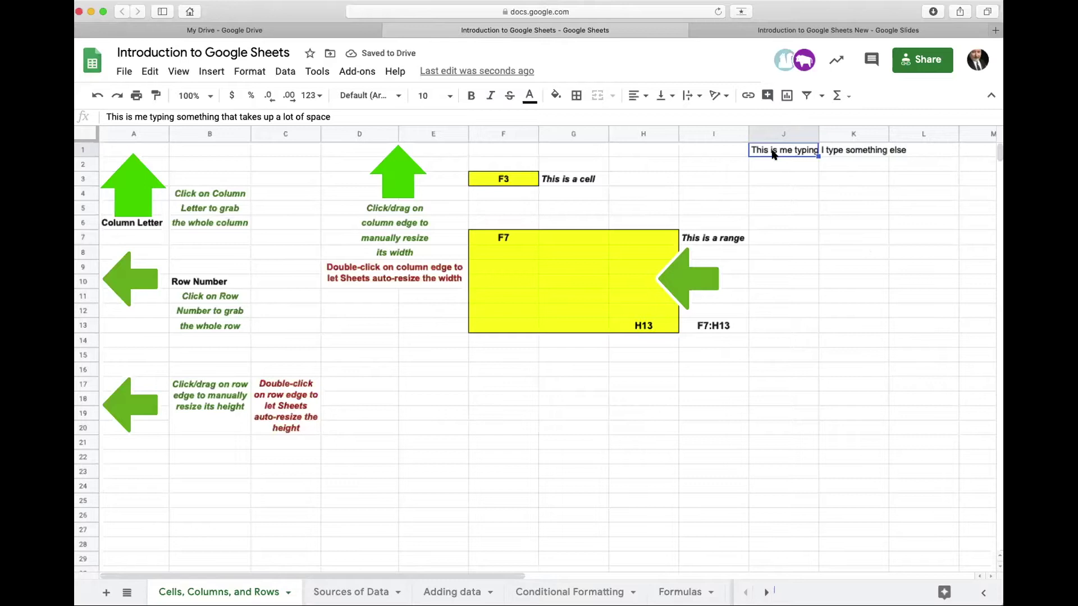
click(916, 149)
text(Here too)
click(915, 213)
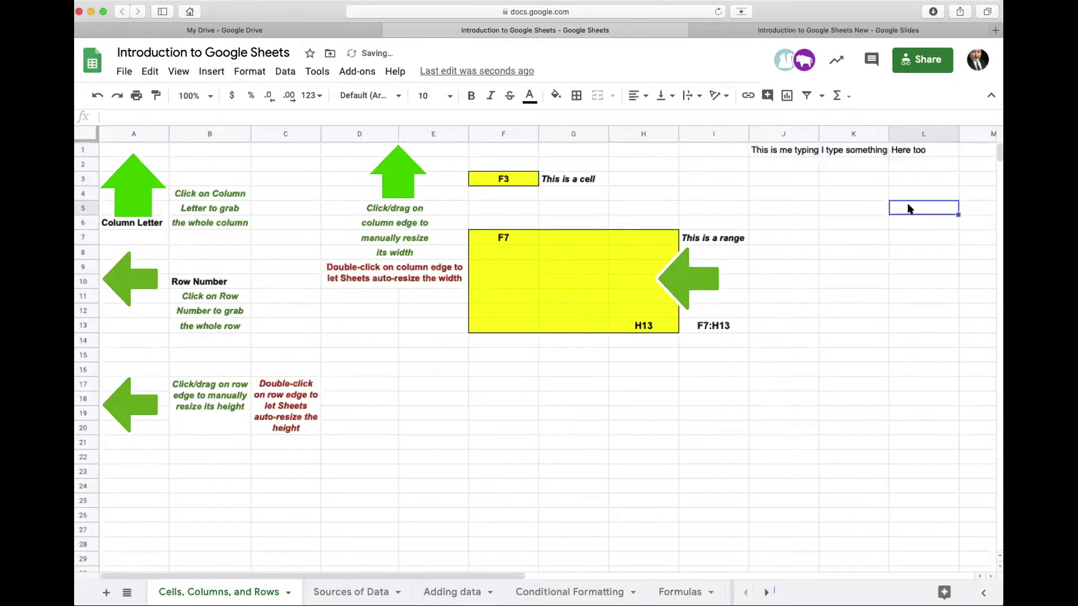
Review the contents of J1, K1 and L1, and manually widen column J to nearly three times its width to fit more of J1's text
click(791, 151)
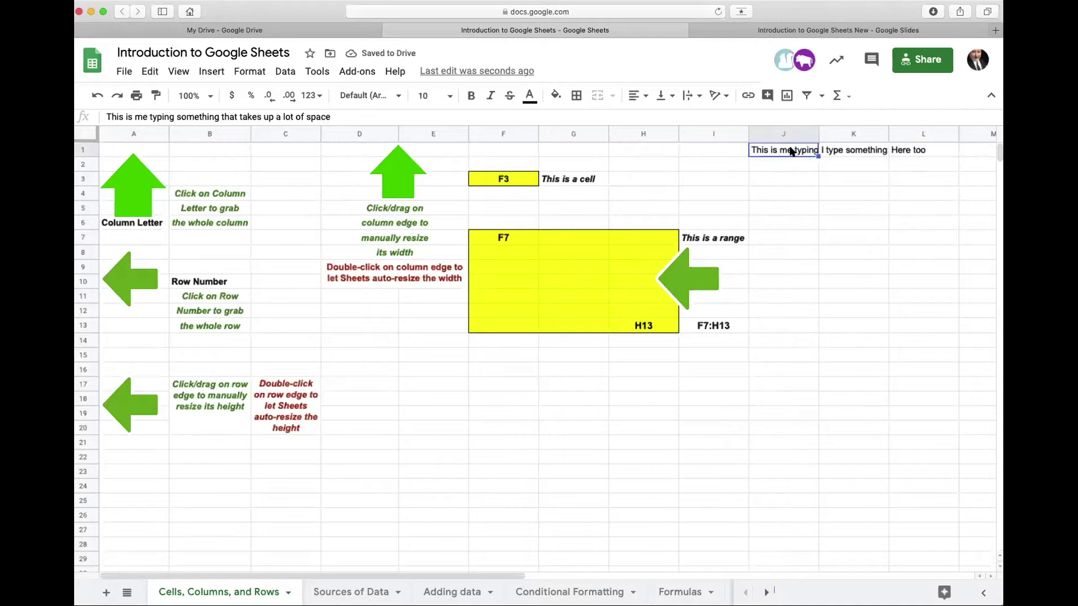
click(841, 150)
click(899, 150)
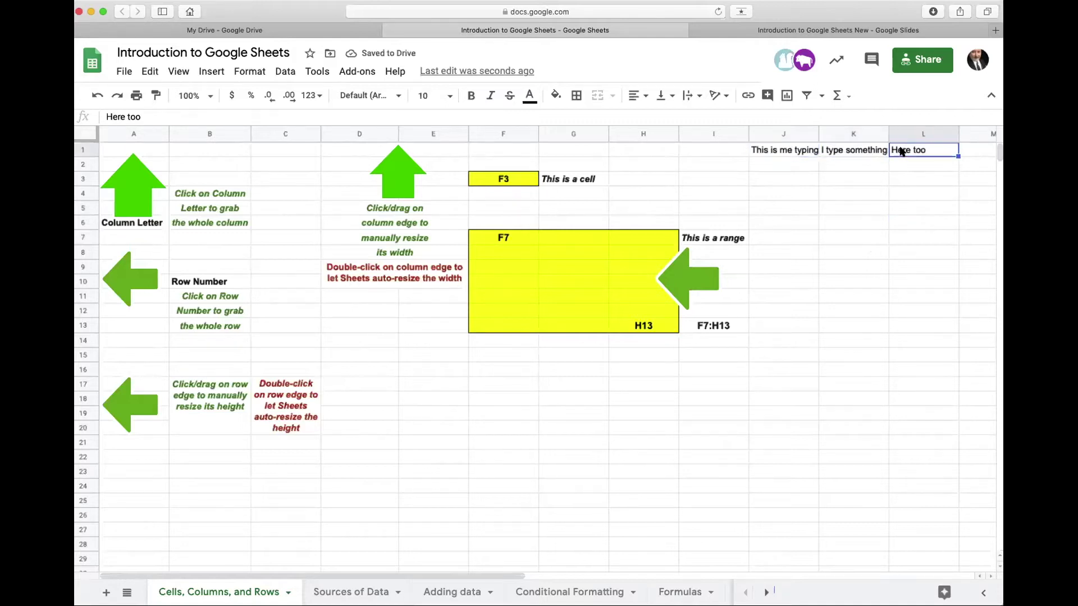
click(784, 152)
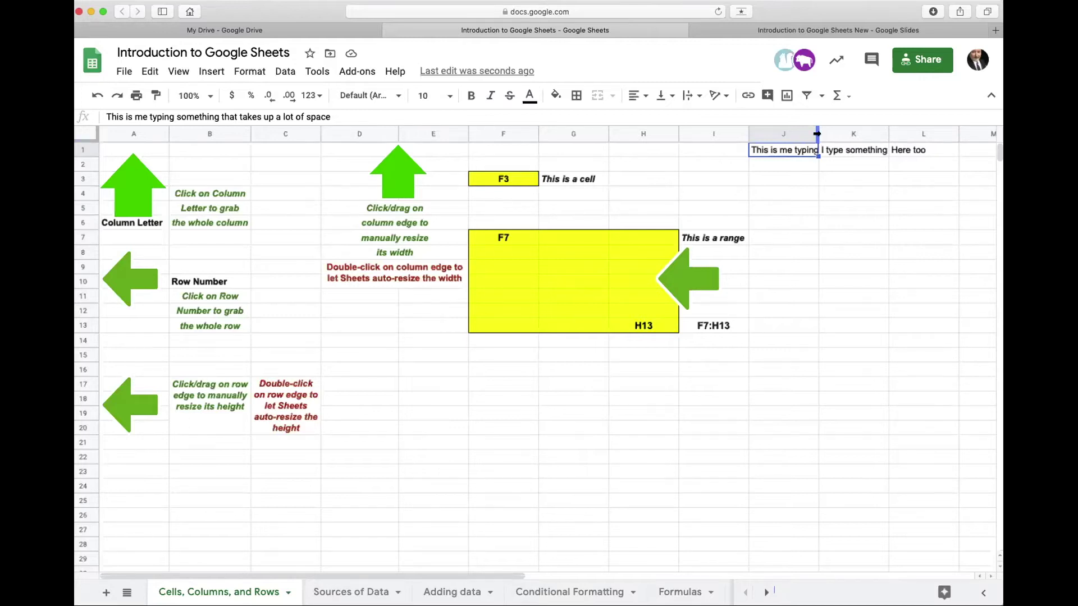
drag(817, 134, 940, 133)
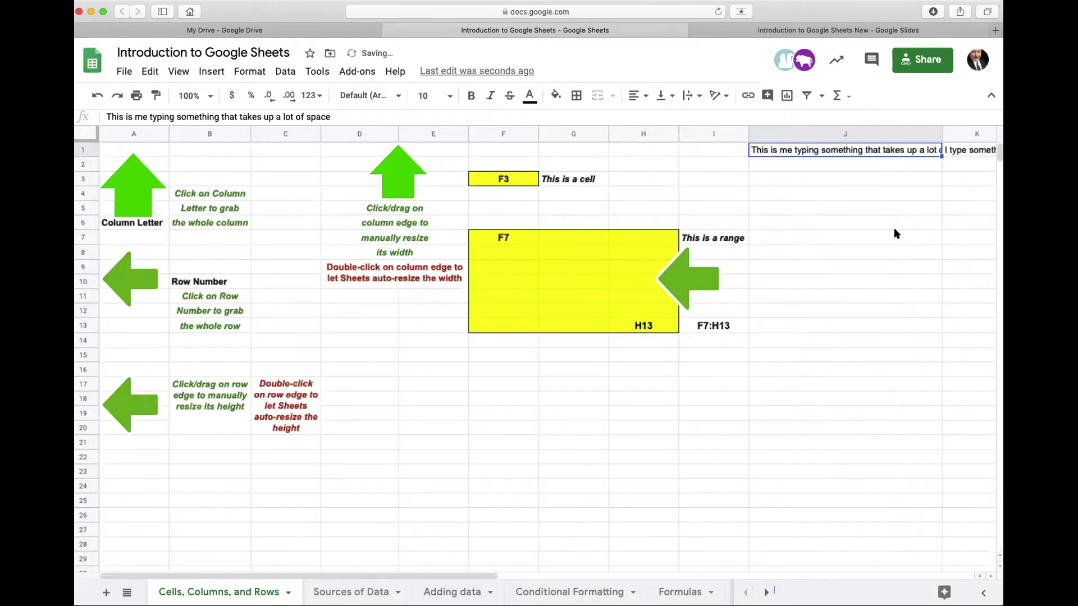
Manually widen column J until all of J1's text fits, and select several blank cells down the column
scroll(894, 228, right, 5)
drag(570, 131, 644, 133)
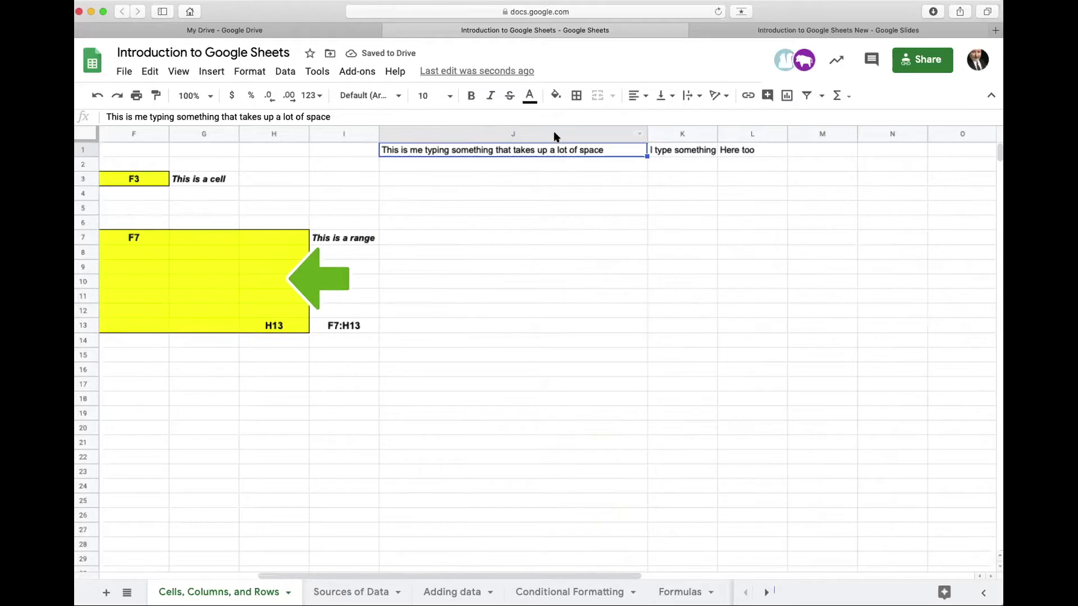
click(562, 282)
click(556, 373)
click(539, 449)
click(530, 521)
click(542, 434)
click(544, 328)
click(544, 212)
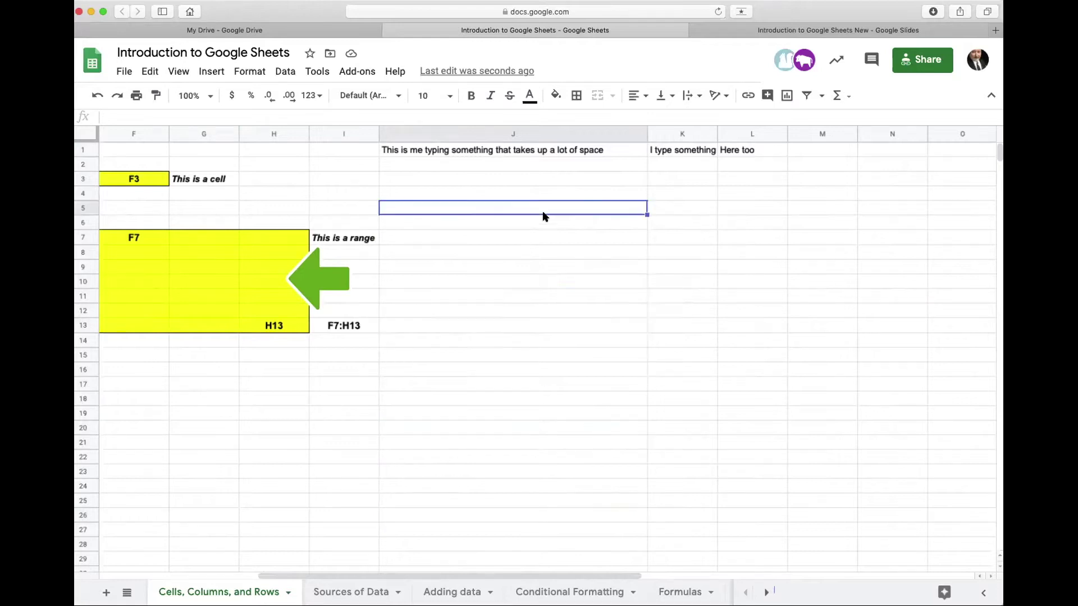
Select column K and manually narrow column J to slightly wider than column K, cutting off J1's text
click(680, 135)
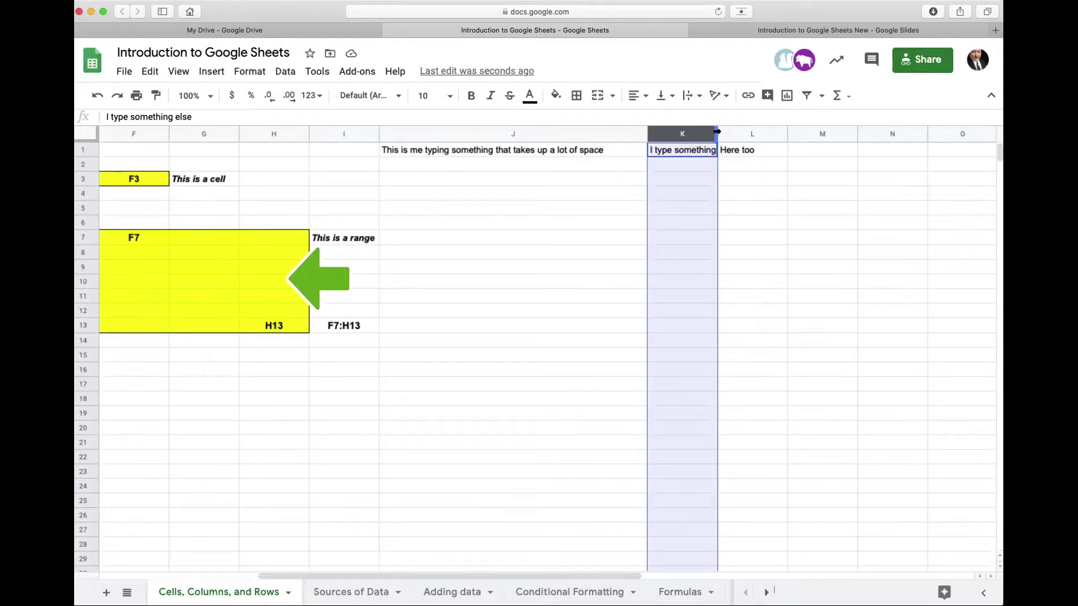
drag(644, 134, 455, 134)
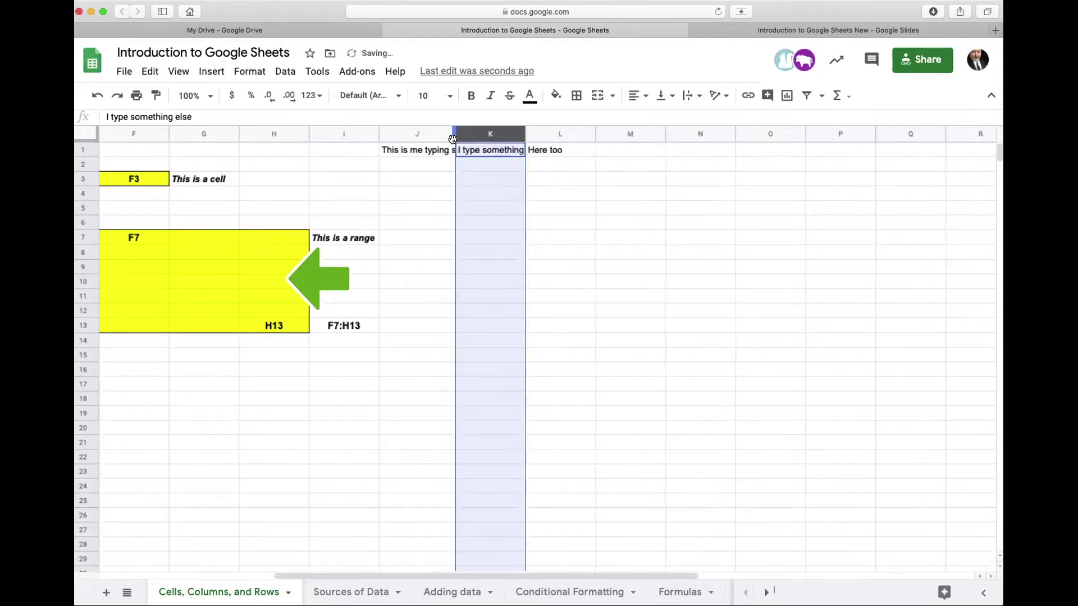
click(610, 213)
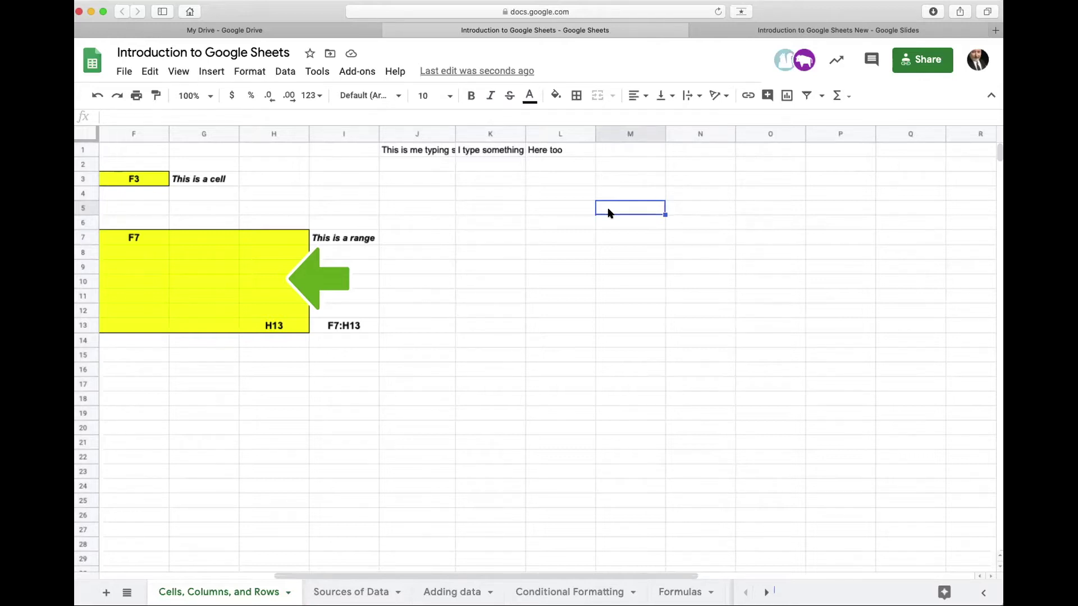
Auto-fit column J to its content, select column K, and undo the auto-fit
double_click(455, 134)
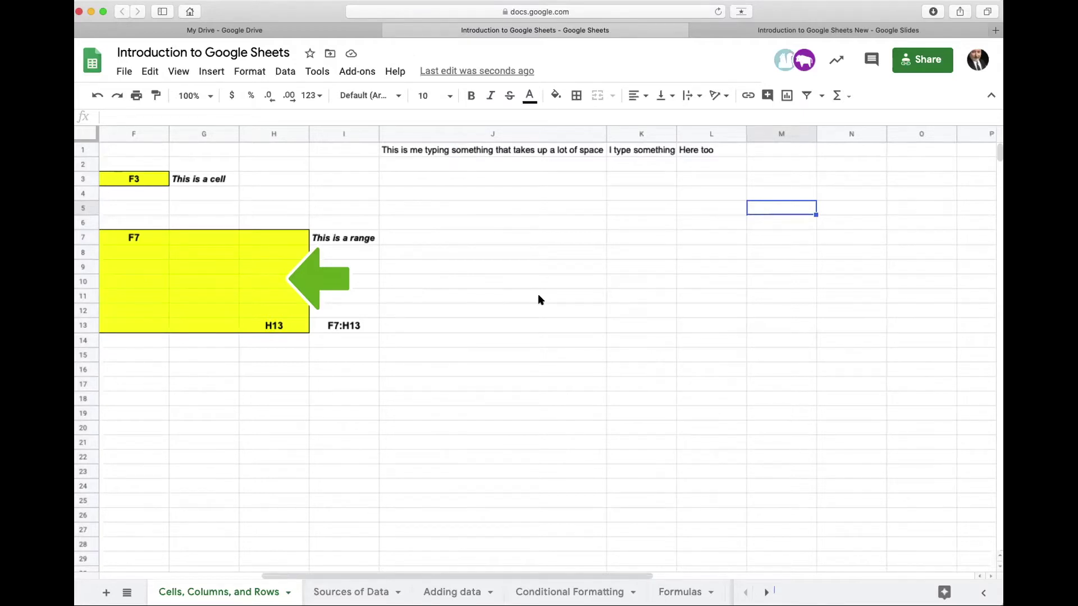
click(642, 136)
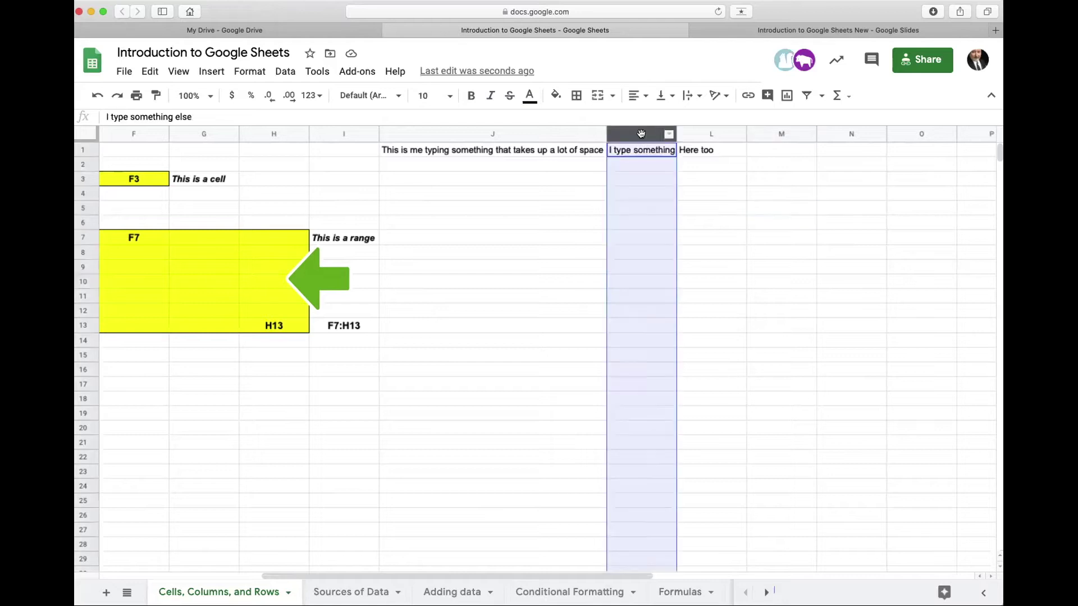
click(90, 95)
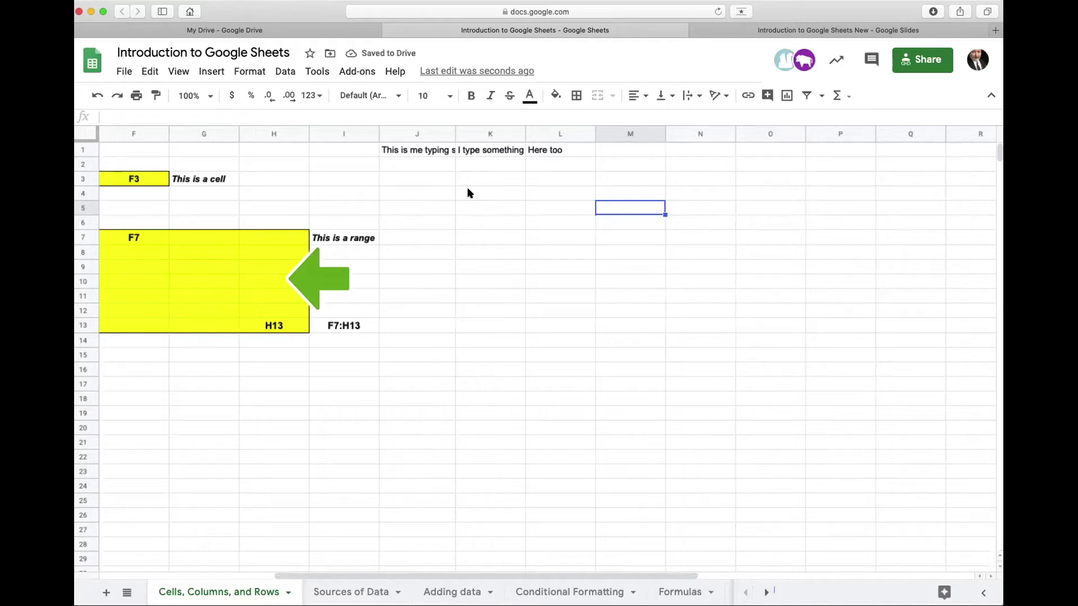
Select columns J and K together and auto-fit both widths to their content
click(419, 133)
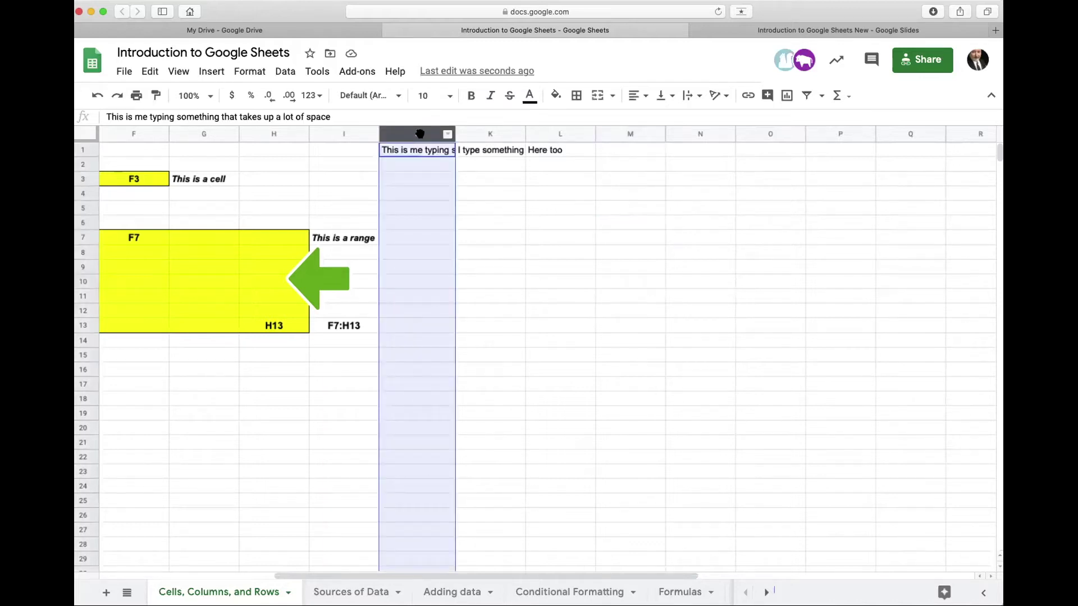
shift+click(471, 130)
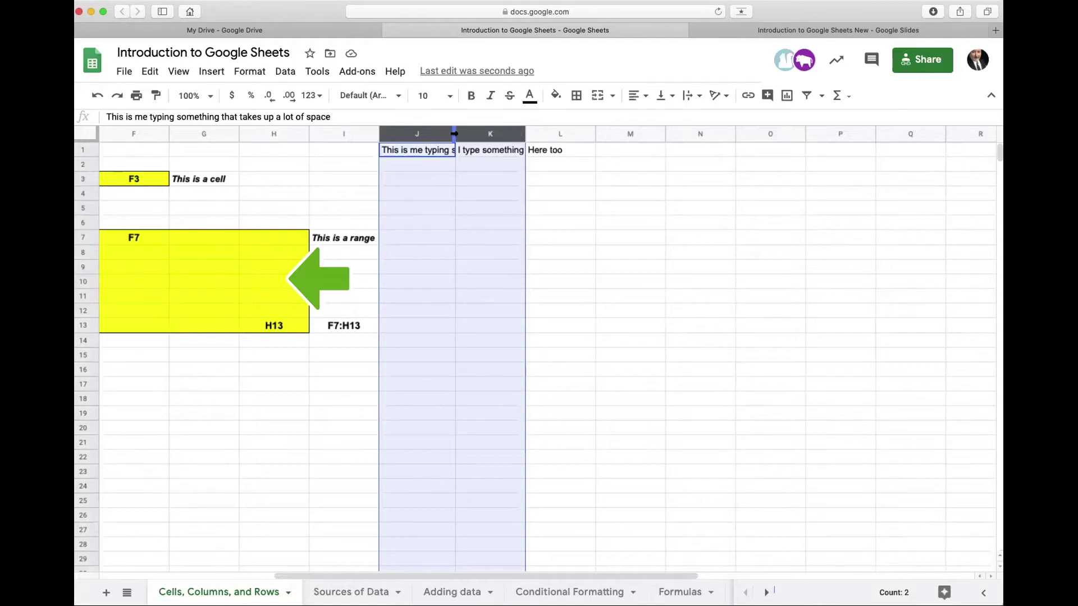
double_click(455, 134)
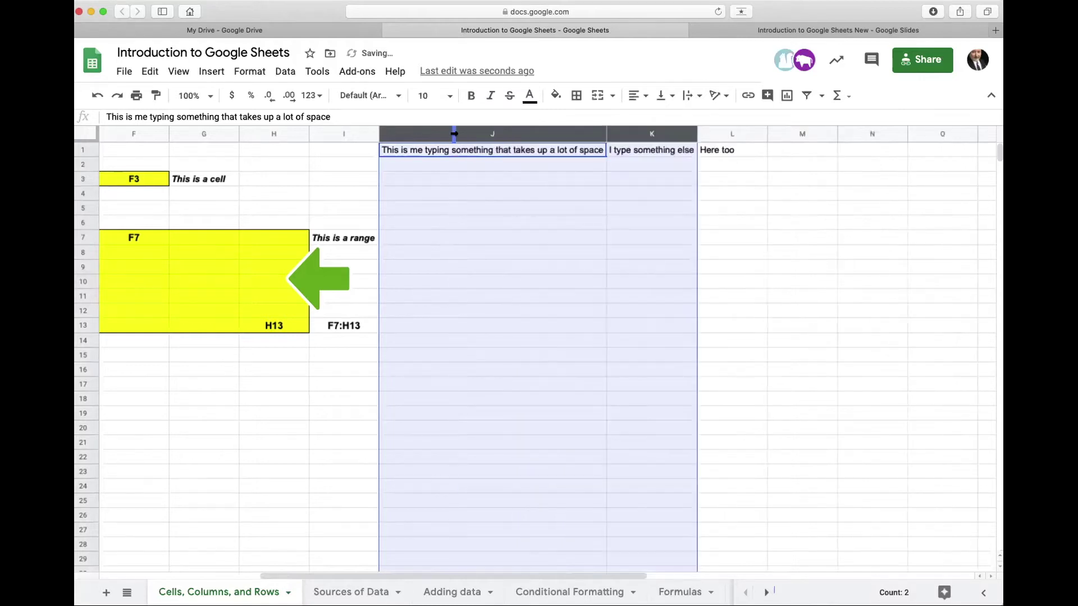
Check the content of cell K1 and manually narrow column J to the same width as column K
click(674, 182)
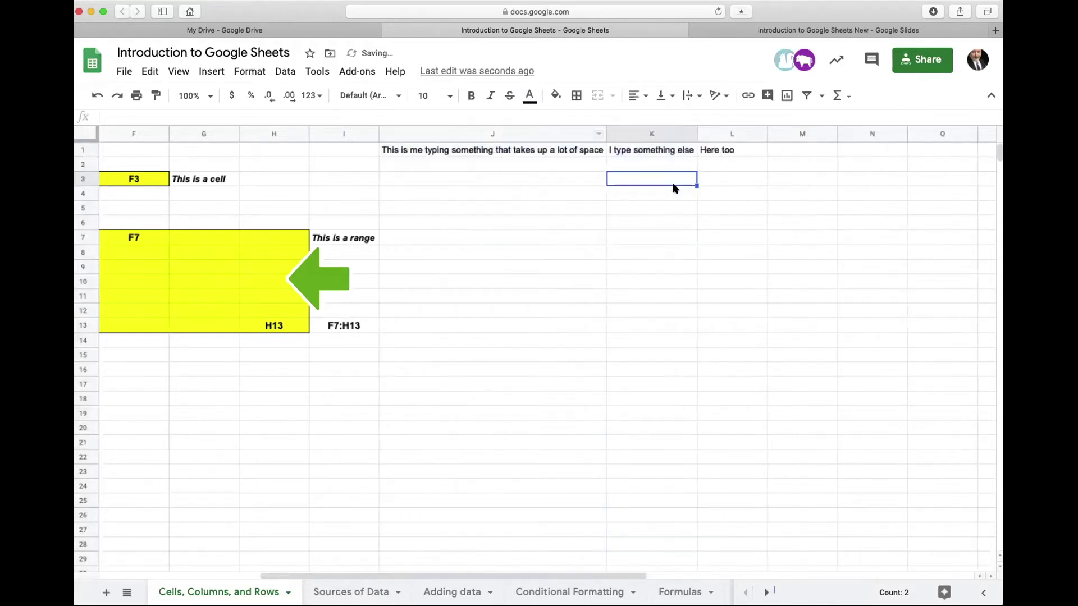
click(649, 150)
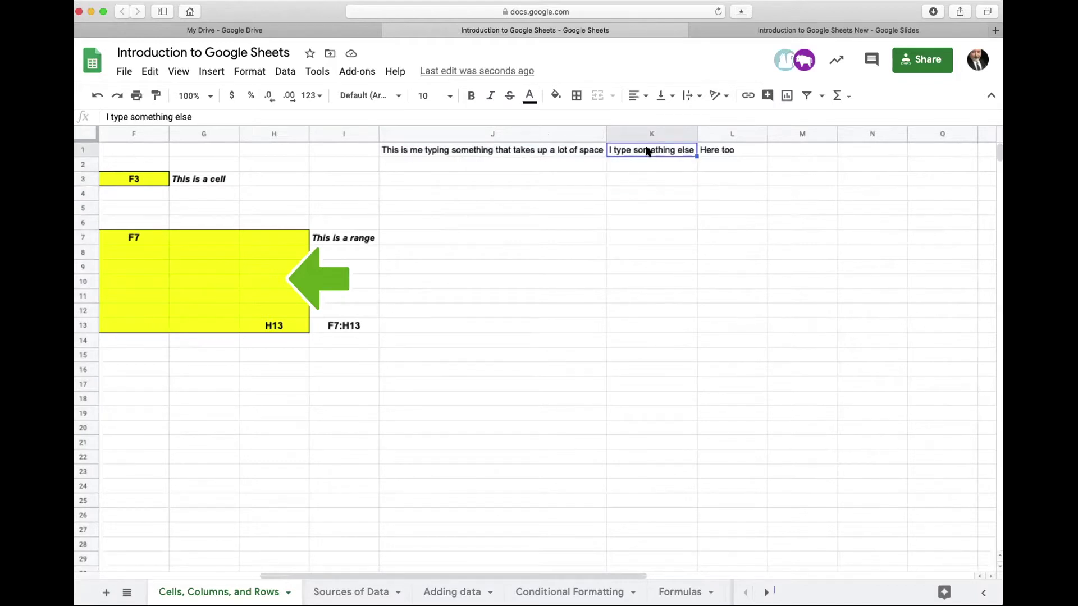
drag(606, 134, 470, 134)
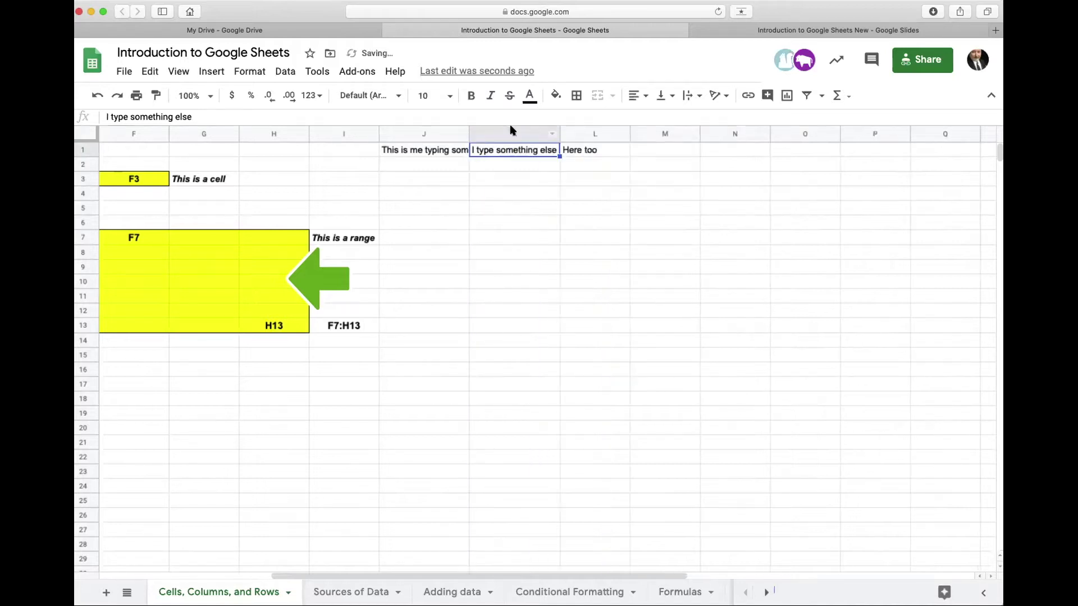
Add the comment "Wow never knew this" to cell I7 and resolve it
scroll(435, 224, left, 5)
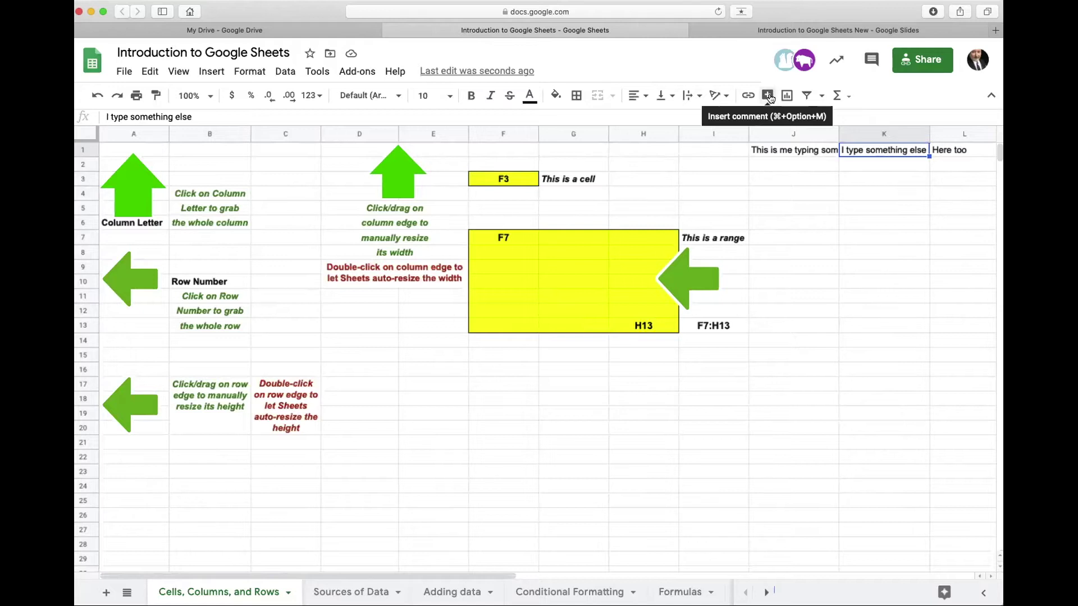
click(716, 242)
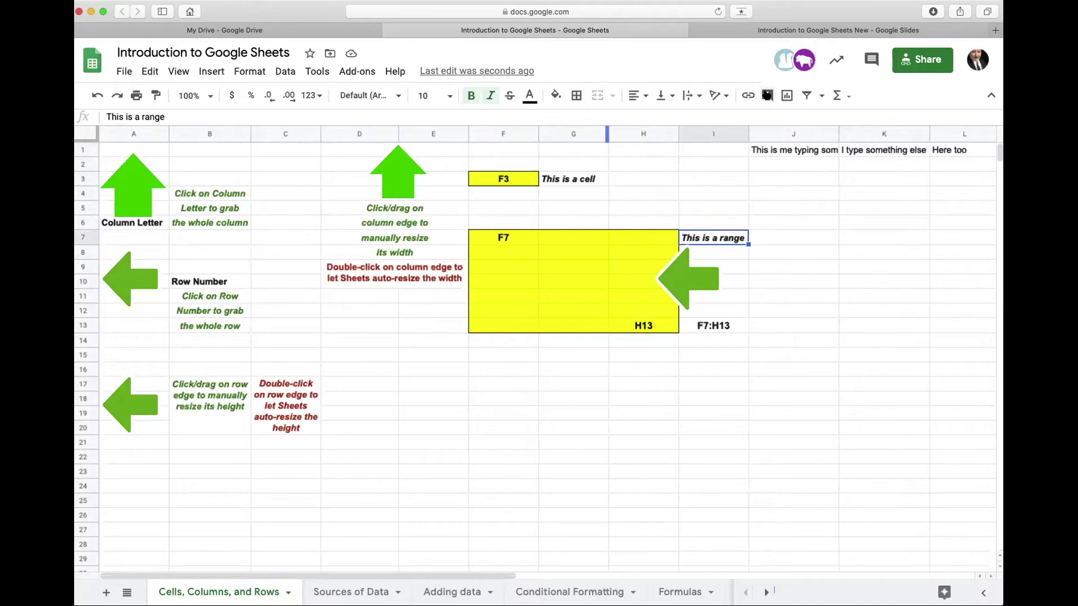
click(767, 95)
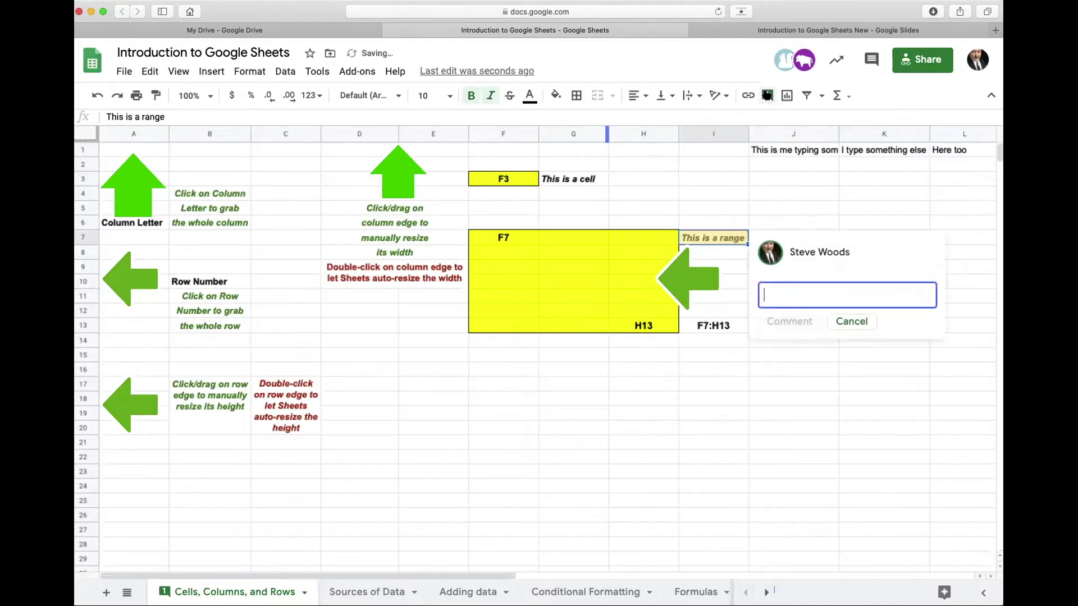
text(Wow ne)
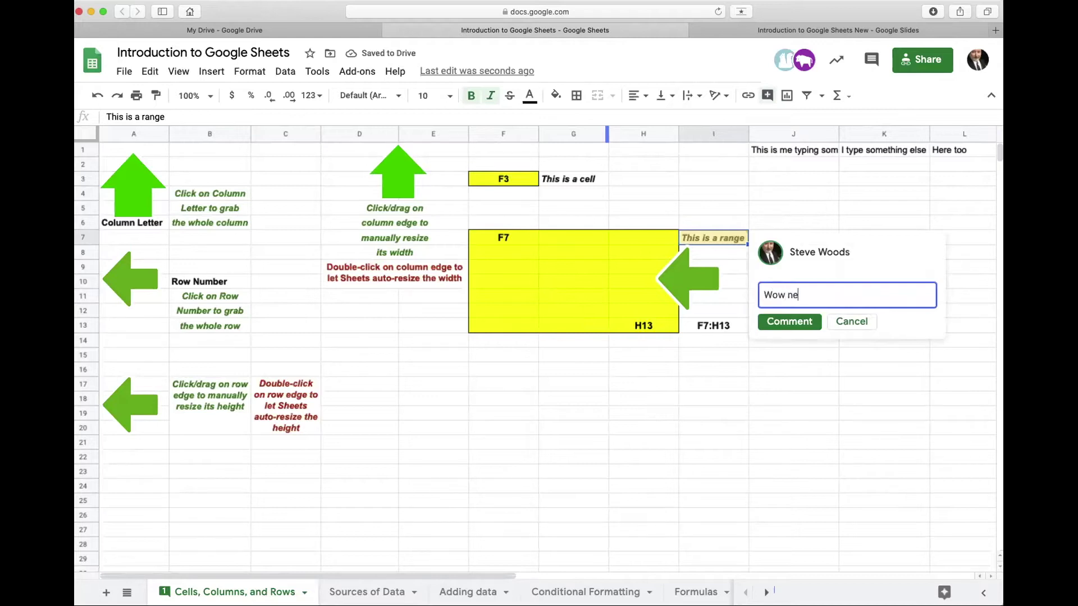
text(ver knew this)
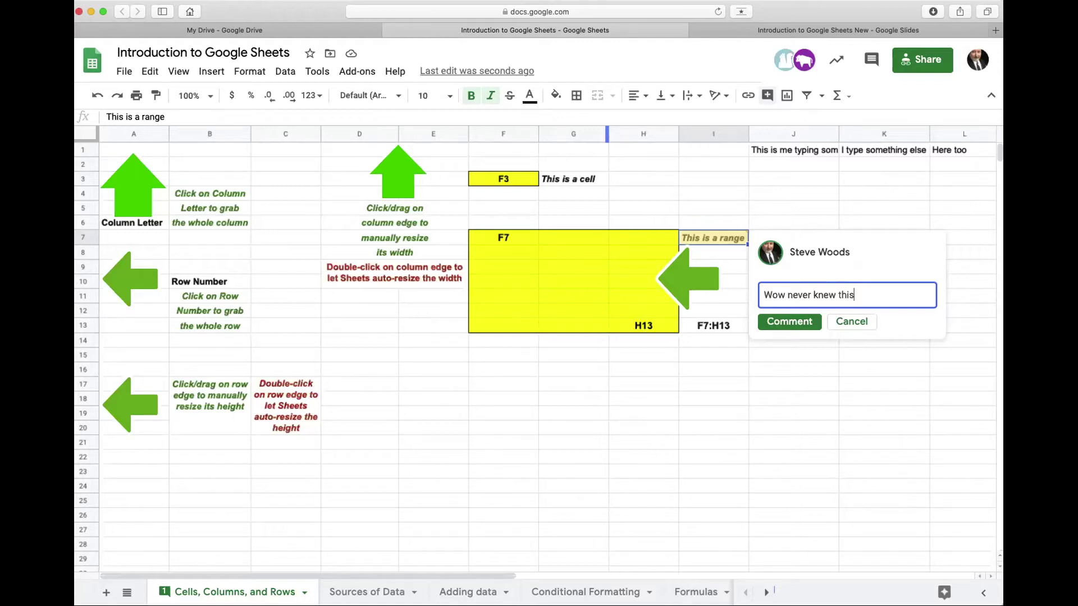
click(798, 321)
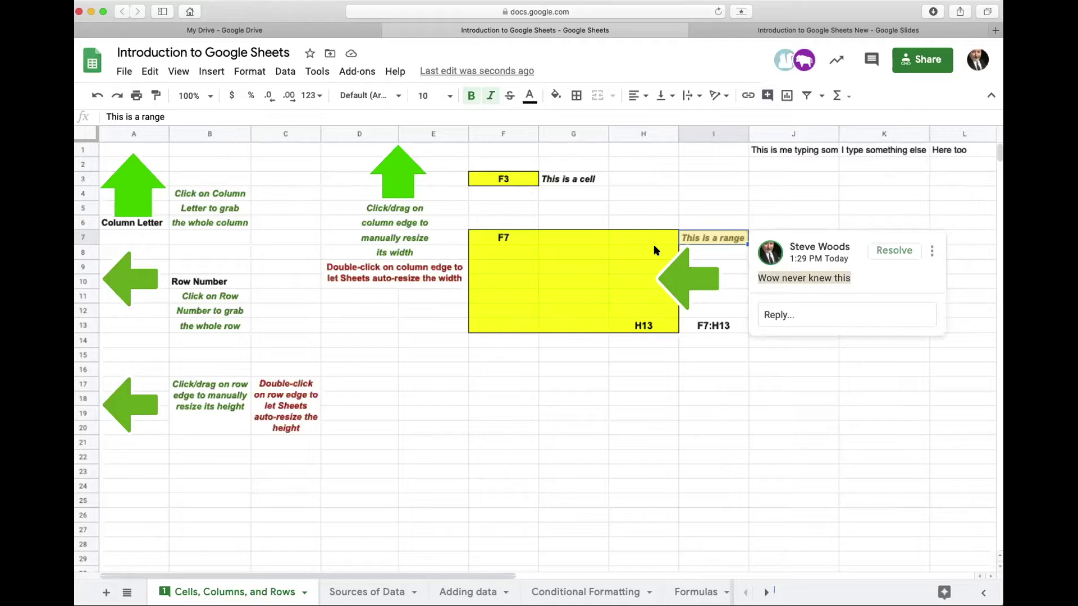
click(877, 256)
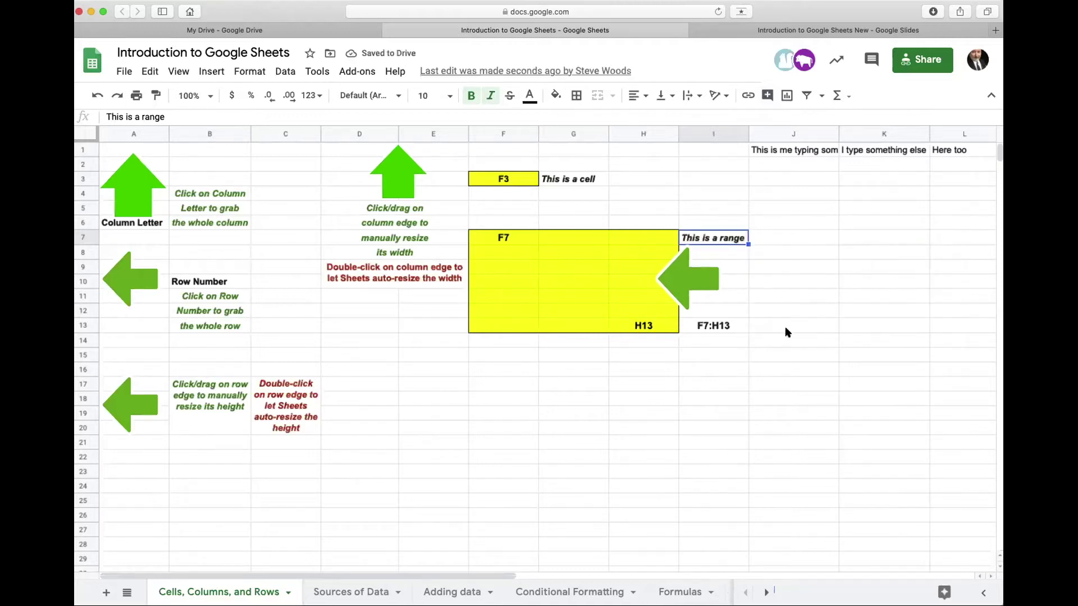
Review the Sheets interface slide in Google Slides, and view the list of all worksheets back in Google Sheets
click(821, 34)
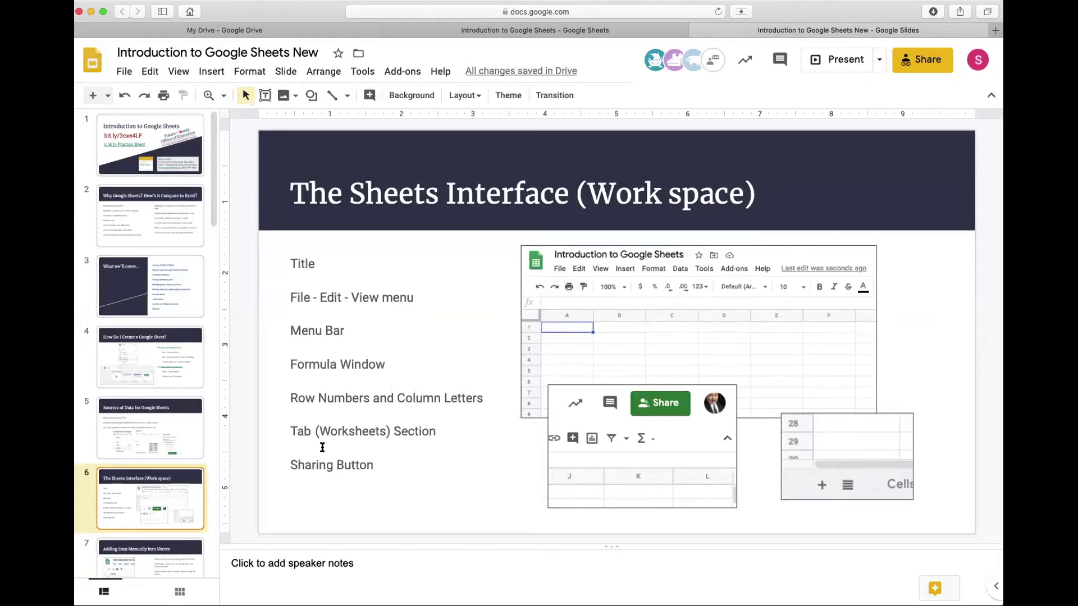
click(587, 33)
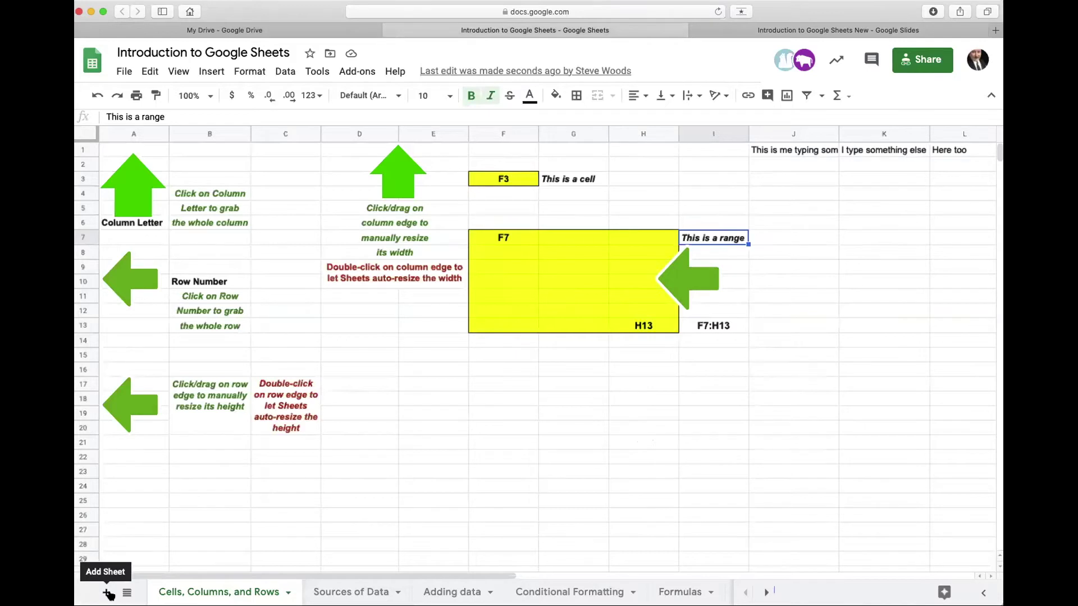
click(127, 593)
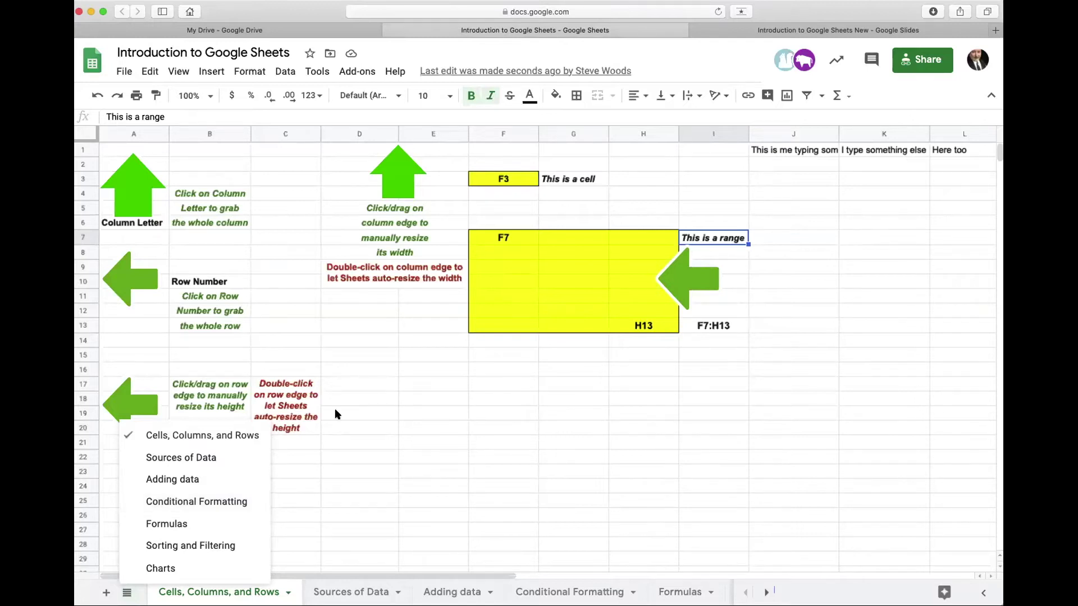
click(401, 409)
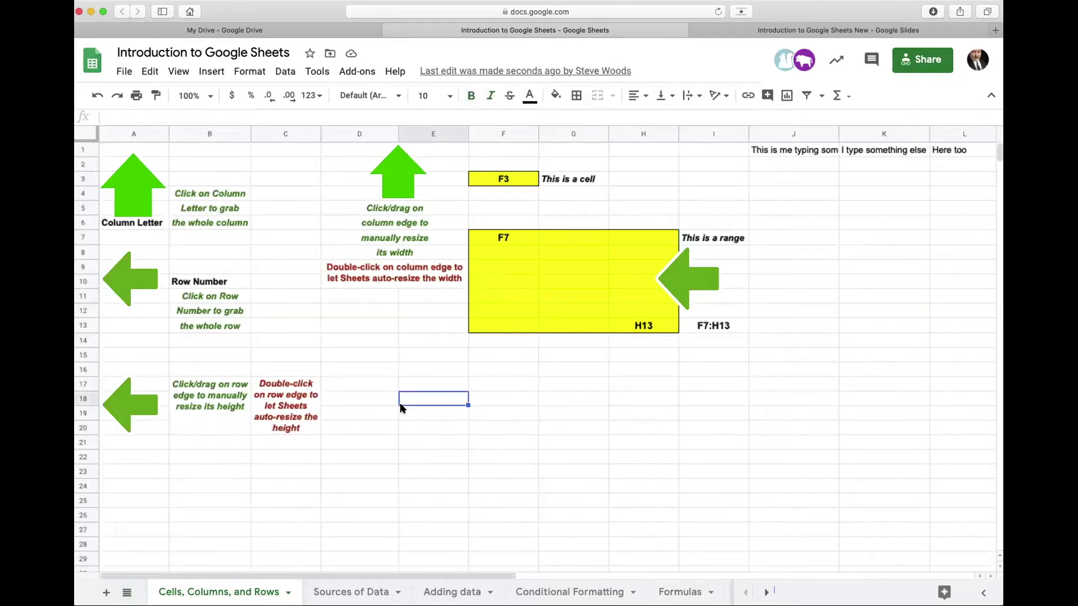
Switch to the Google Slides presentation and open slide 7, "Adding Data Manually into Sheets"
click(759, 32)
scroll(126, 478, down, 2)
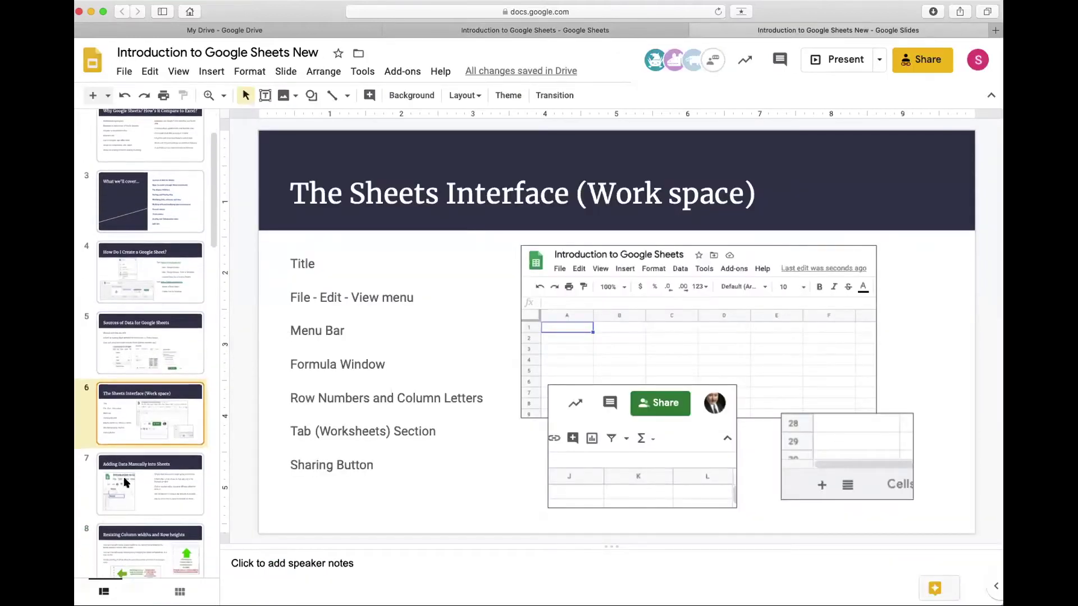
click(126, 483)
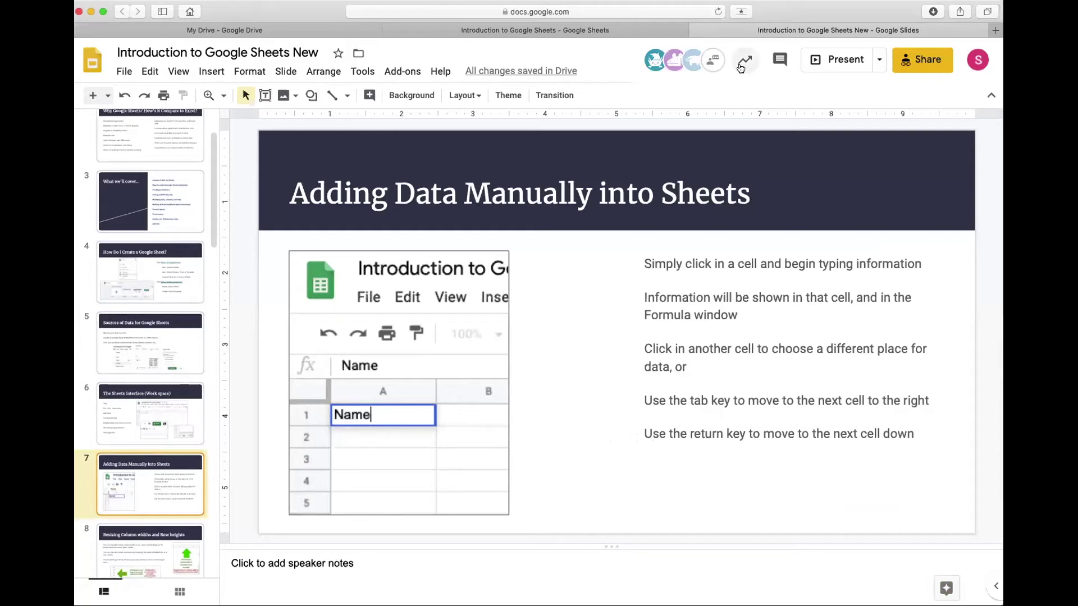
Return to the Google Sheets spreadsheet and delete the sample text in cells J1 to L1
click(599, 32)
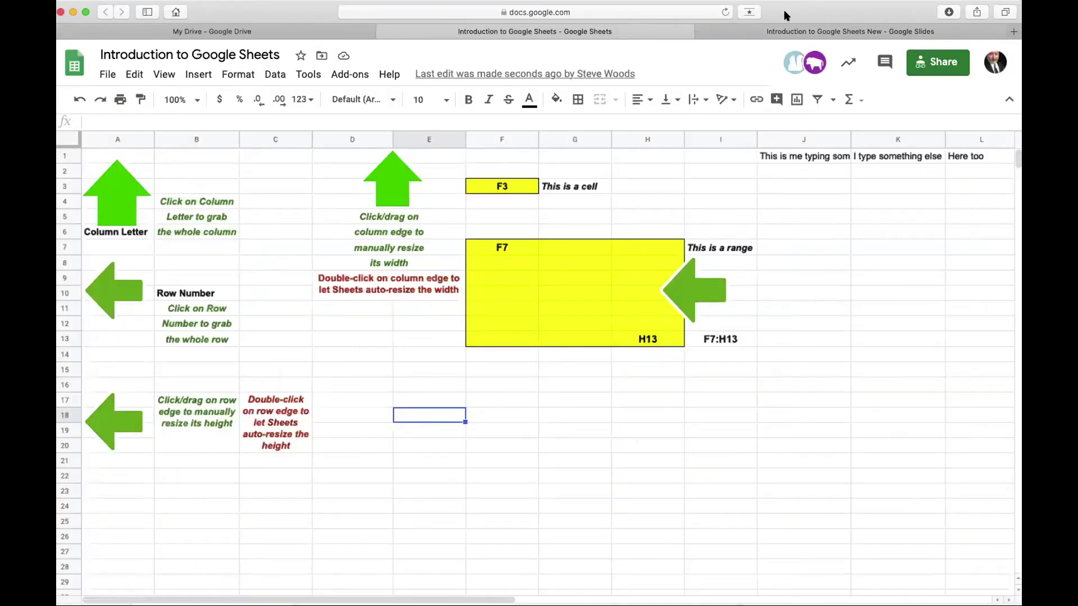
click(796, 155)
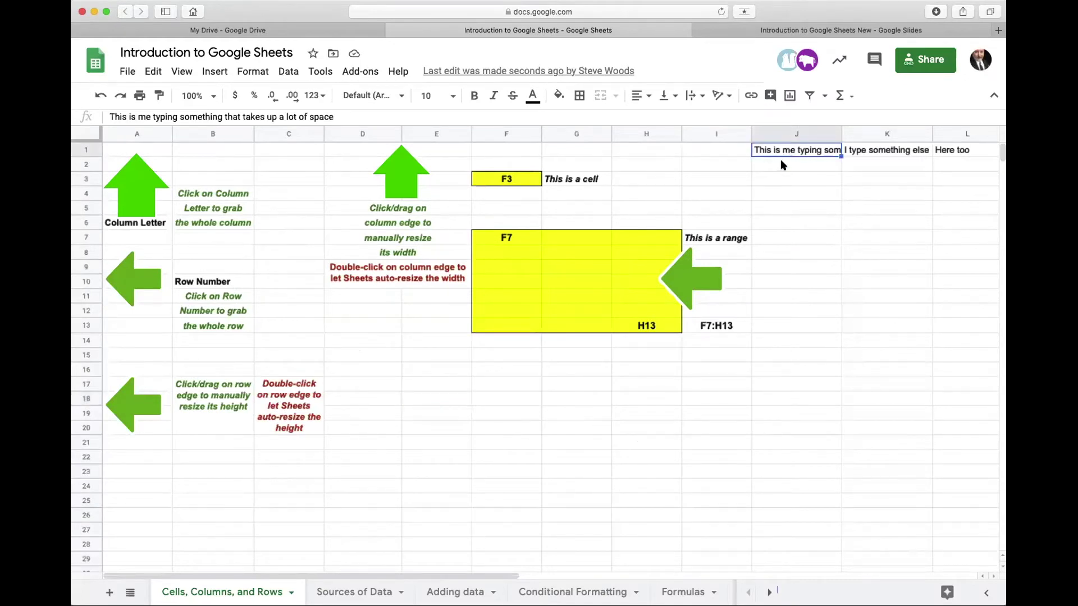
drag(841, 155, 944, 153)
key(Delete)
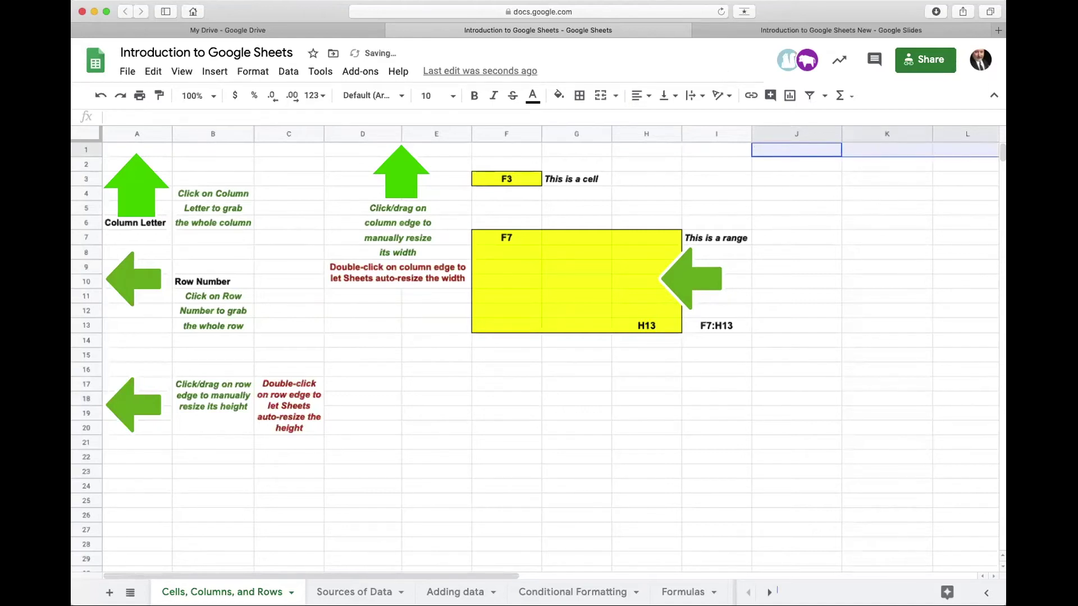
click(839, 357)
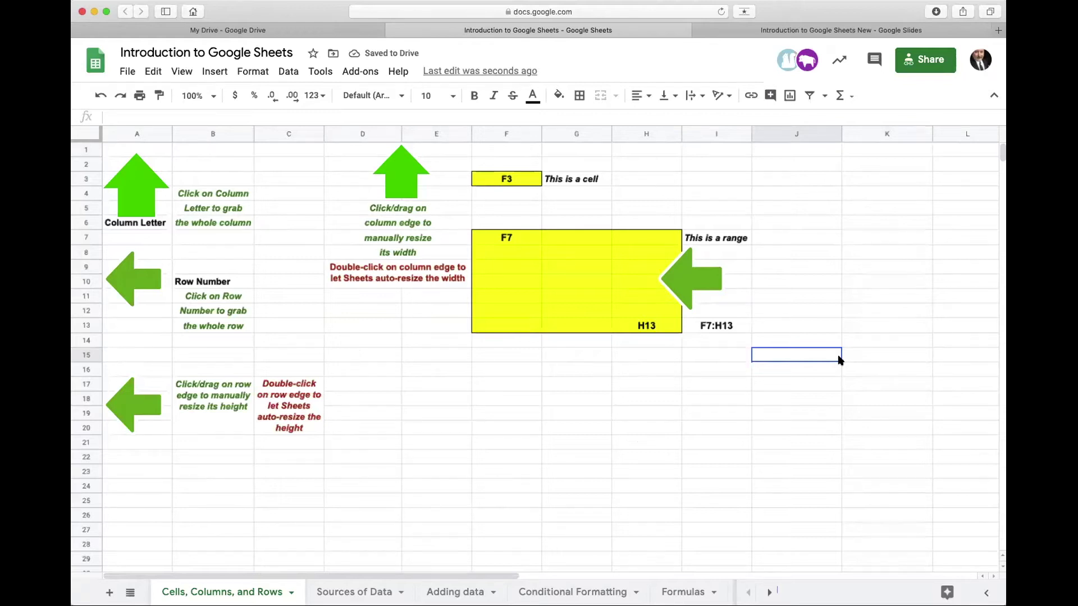
View the file import options and the My Drive folders, and close the dialog without importing anything
click(128, 72)
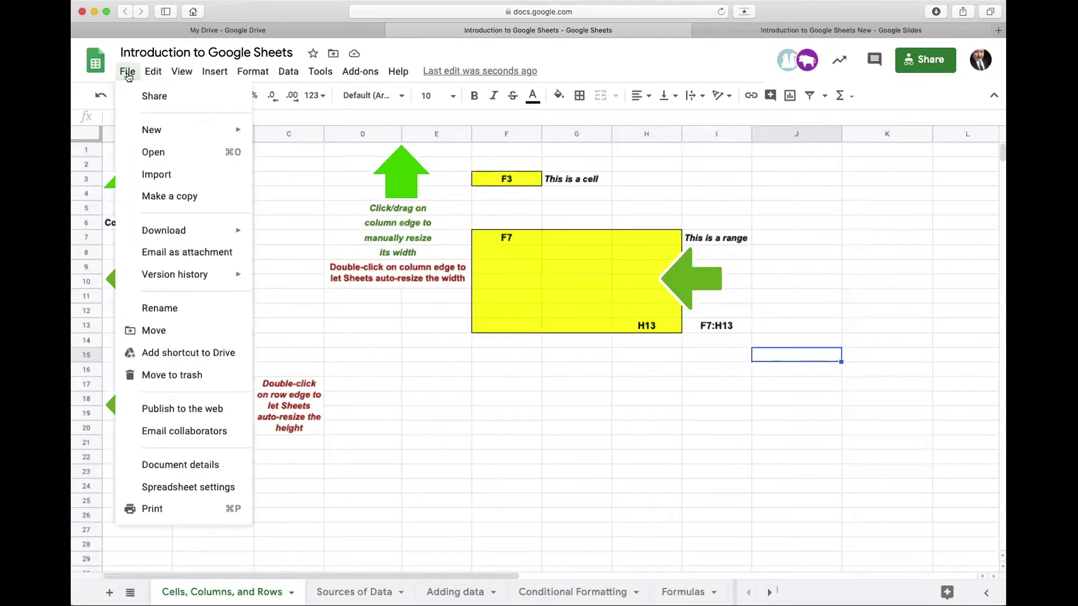
click(156, 174)
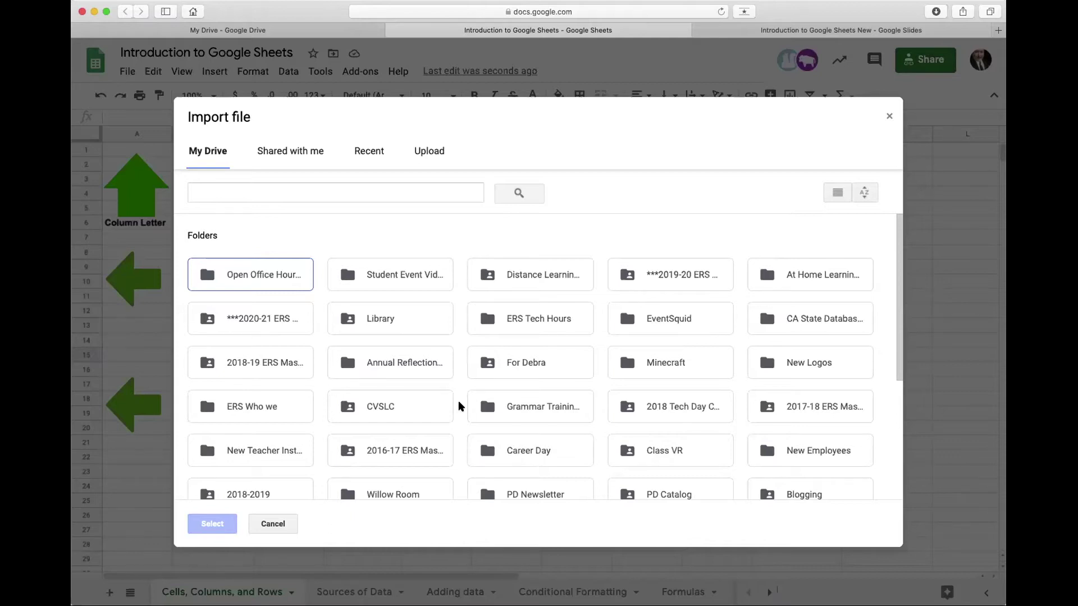
click(277, 521)
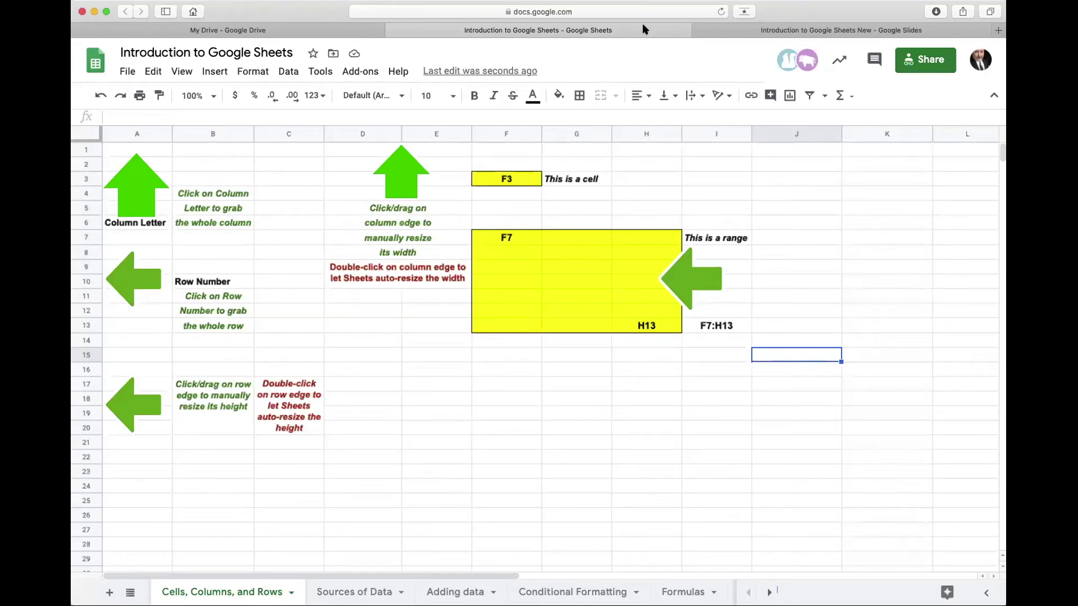
Switch to the Google Slides presentation and view slide 8, "Resizing Column widths and Row heights", and slide 9, "Word Wrapping in a Column"
click(746, 28)
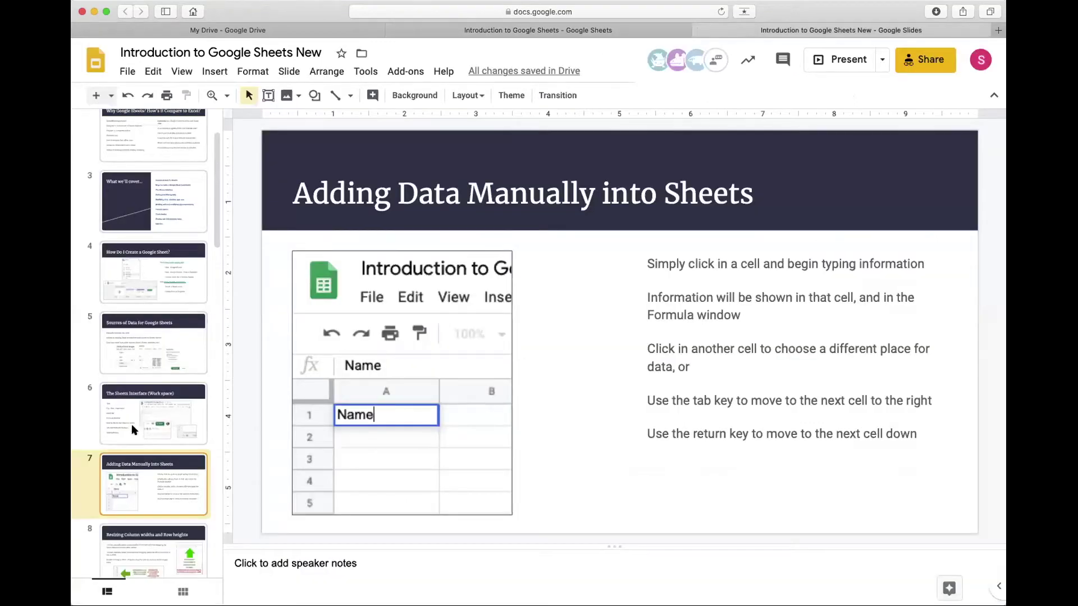
scroll(132, 433, down, 3)
click(120, 455)
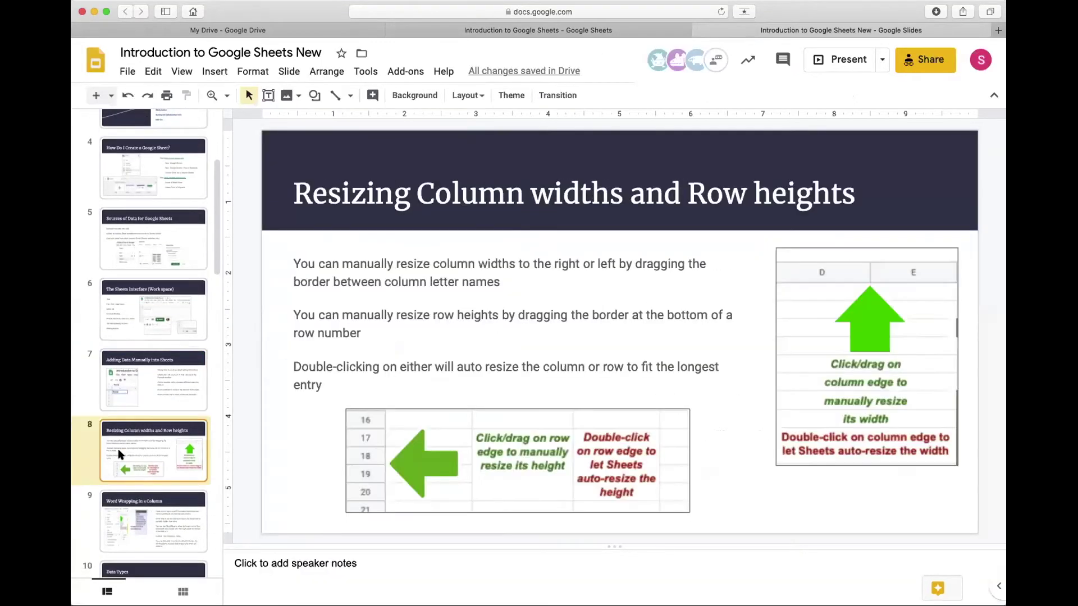
key(Down)
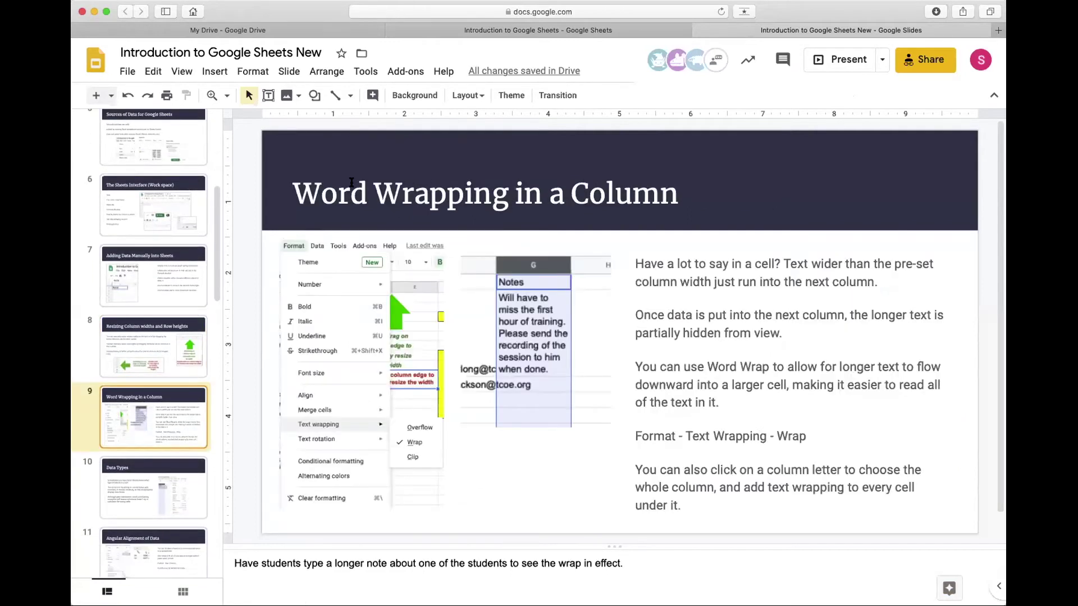
Show the resize border below row 7 in the Google Sheets spreadsheet, and open slide 10, "Data Types", back in Google Slides
click(618, 33)
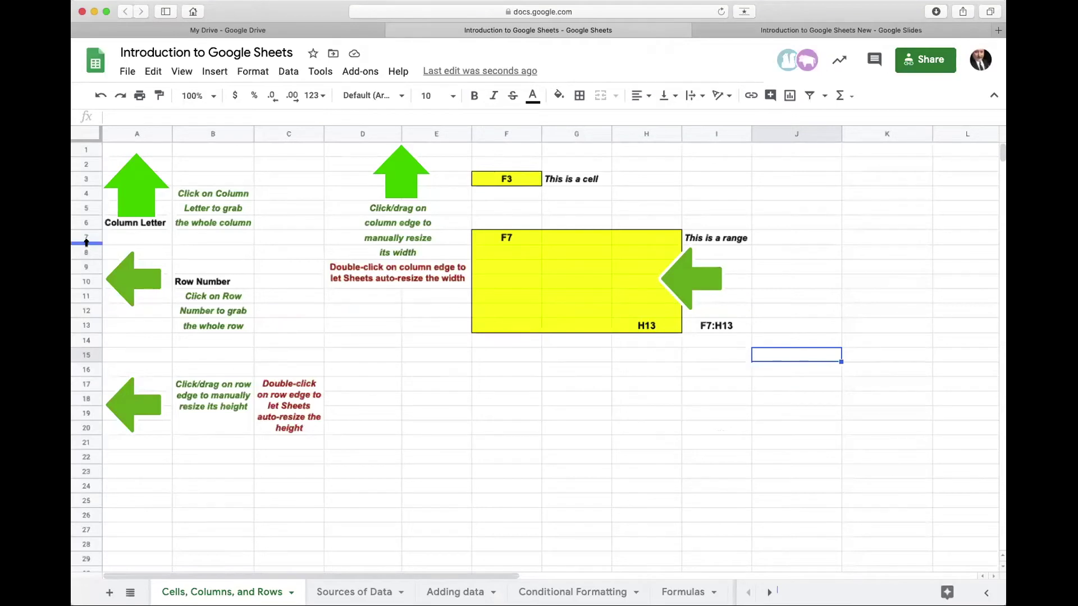
drag(86, 243, 85, 245)
click(793, 32)
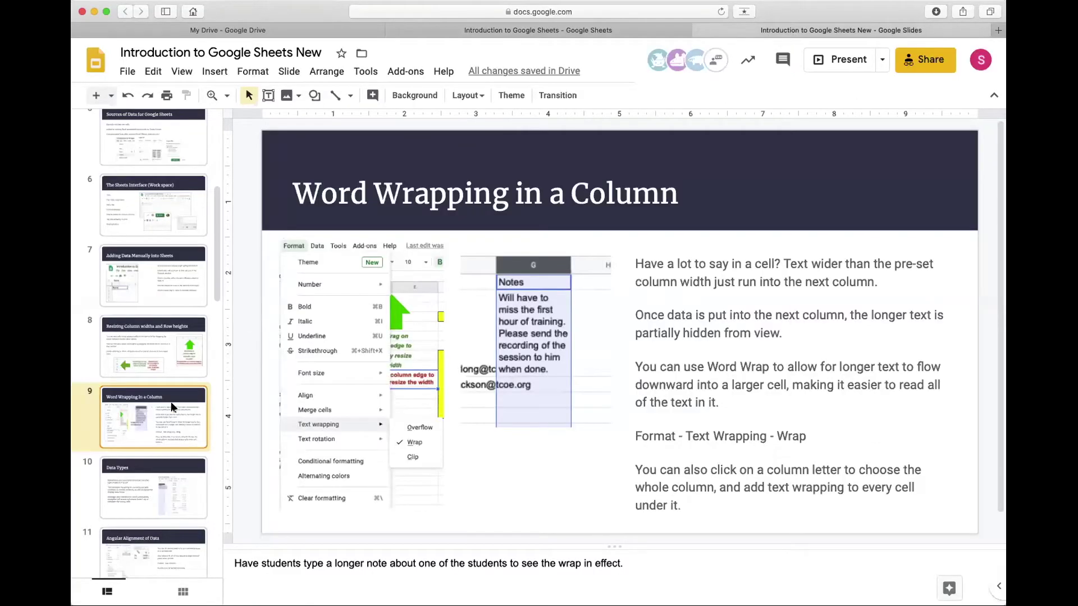
click(134, 474)
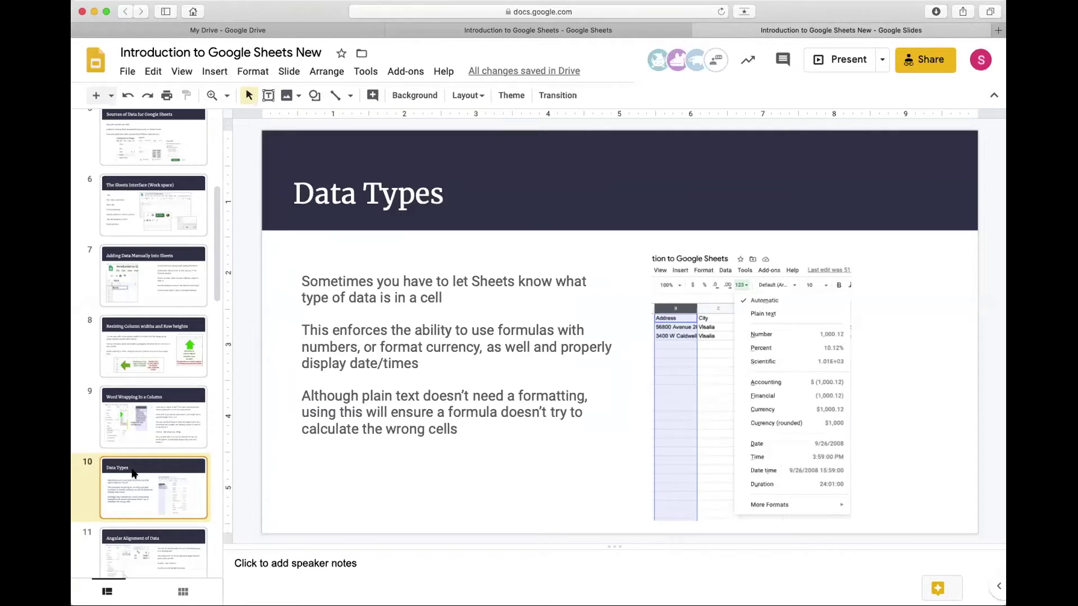
Return to the Google Sheets spreadsheet and enter "Cost" in K1, $4,533 in K2 and "Printing" in J2
click(629, 25)
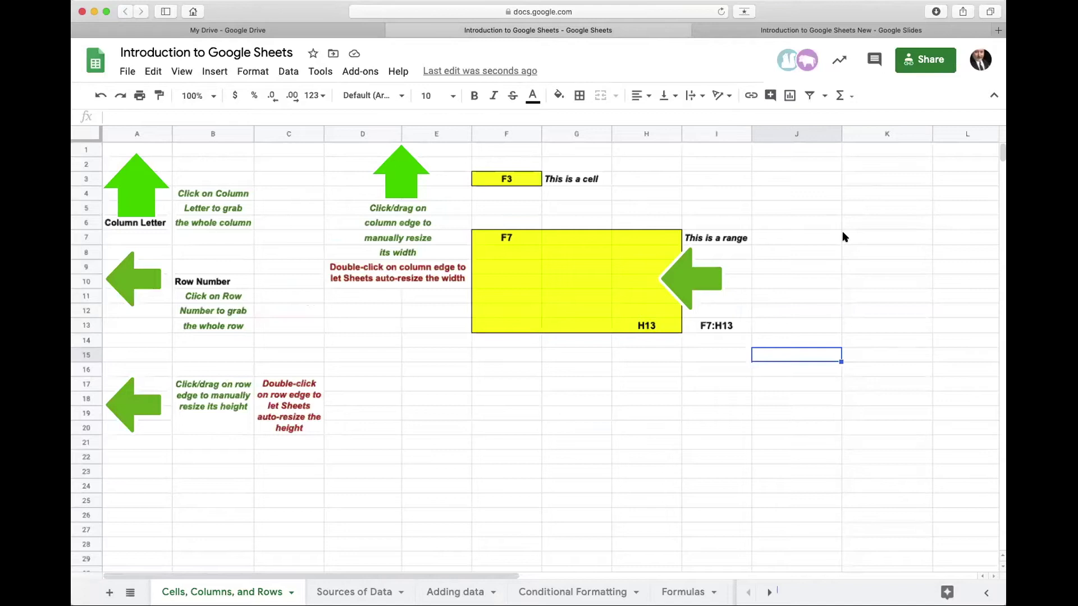
click(865, 151)
text(Cost)
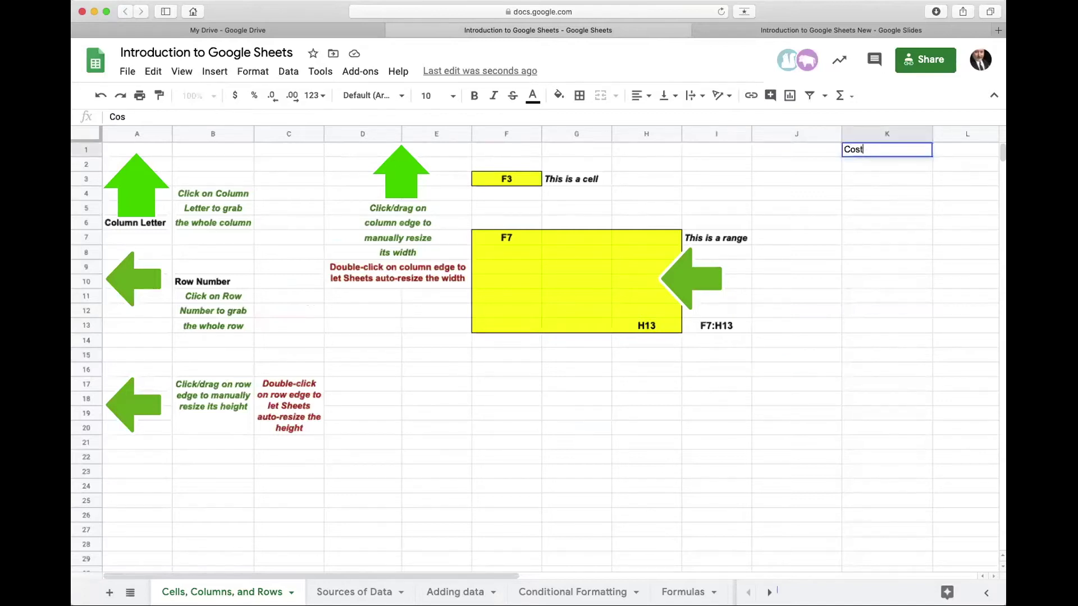
click(862, 163)
text($4,533)
click(789, 162)
text(Printing)
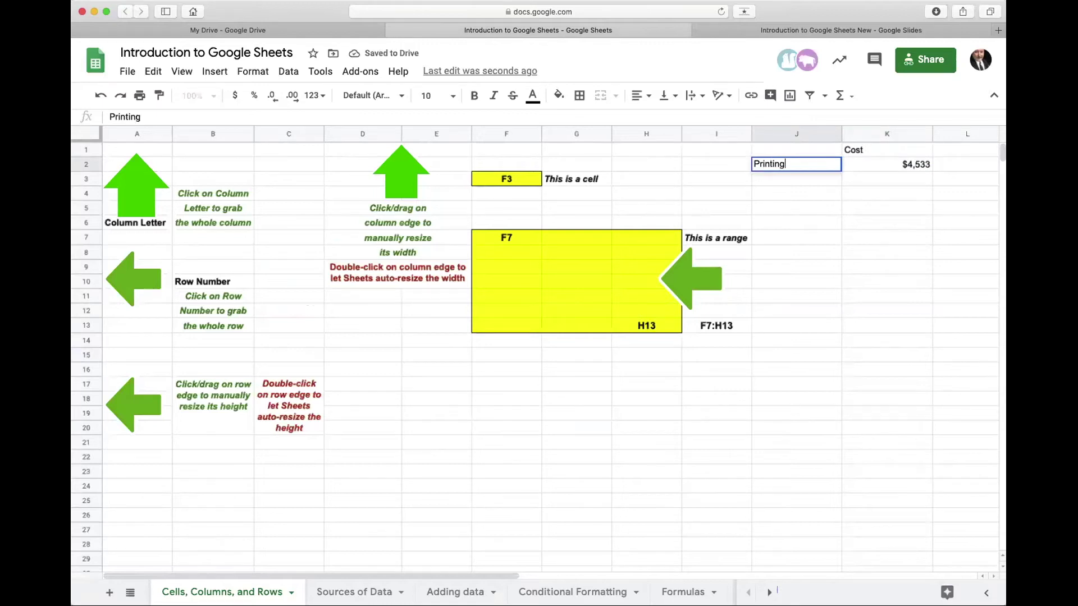
Add an "Office Tools" entry in J3 with a cost of $563,432 in K3
click(794, 180)
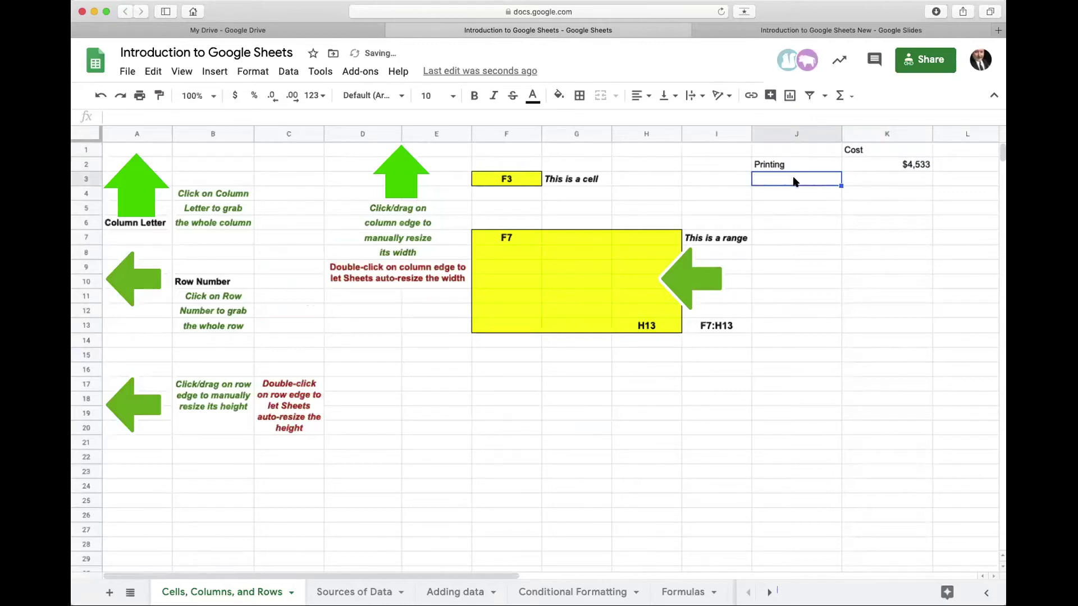
text(Office Tools)
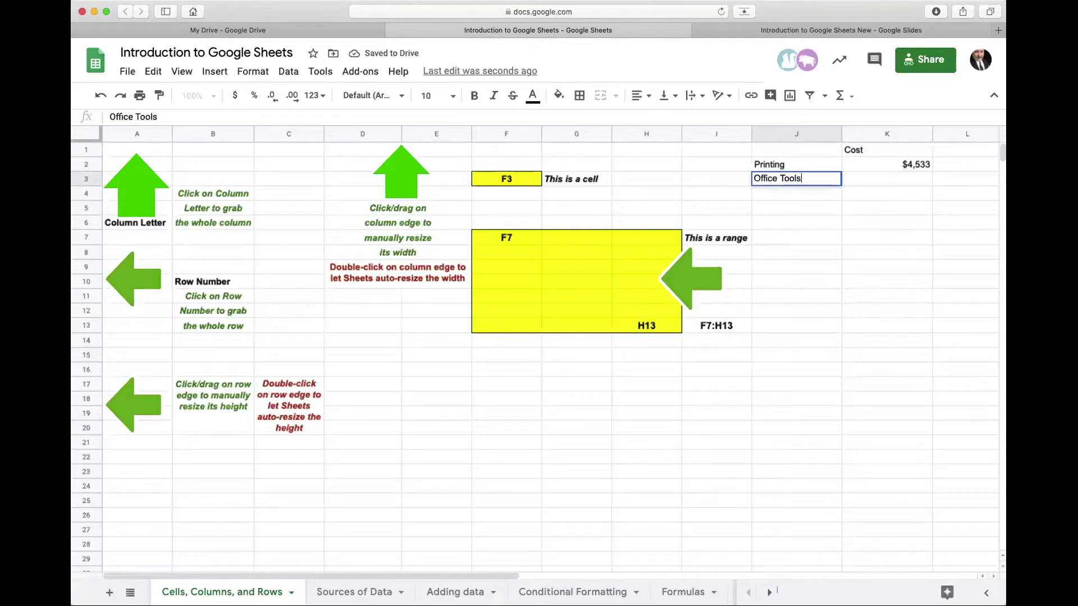
click(905, 177)
text($56)
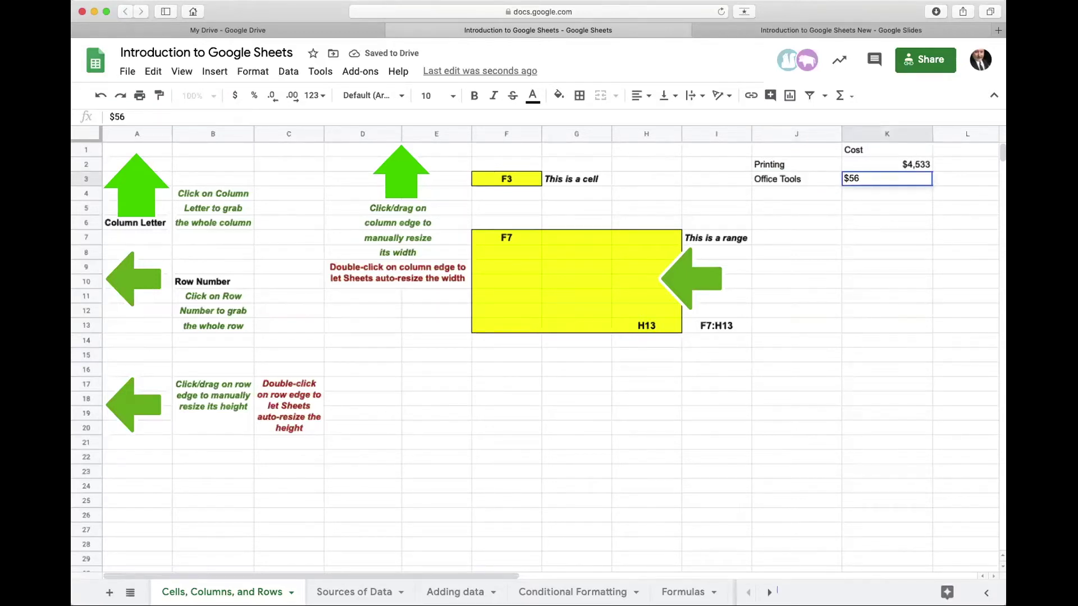
text(3,432)
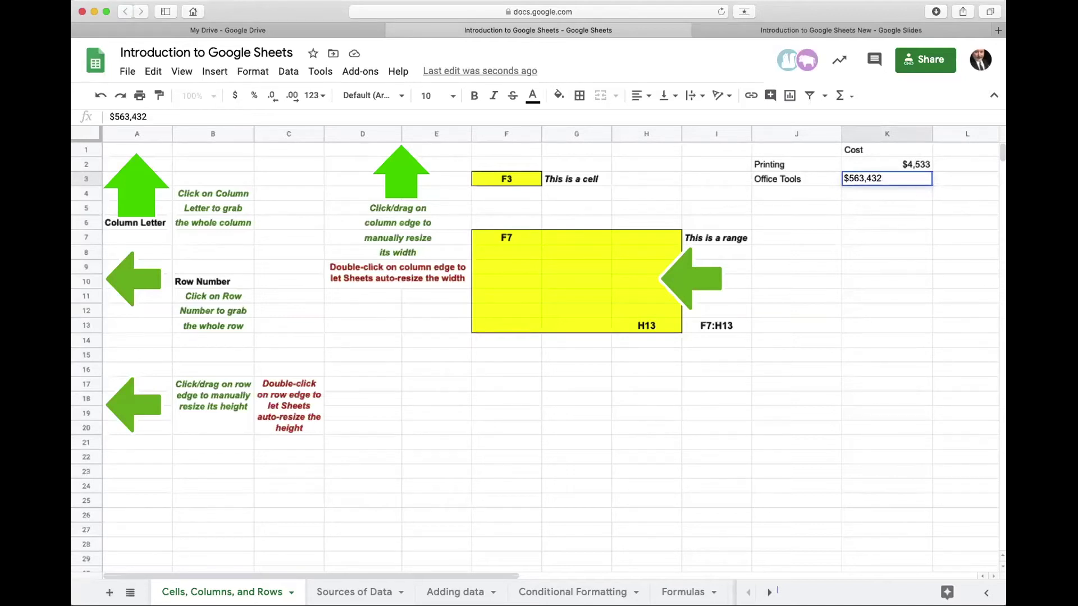
click(883, 243)
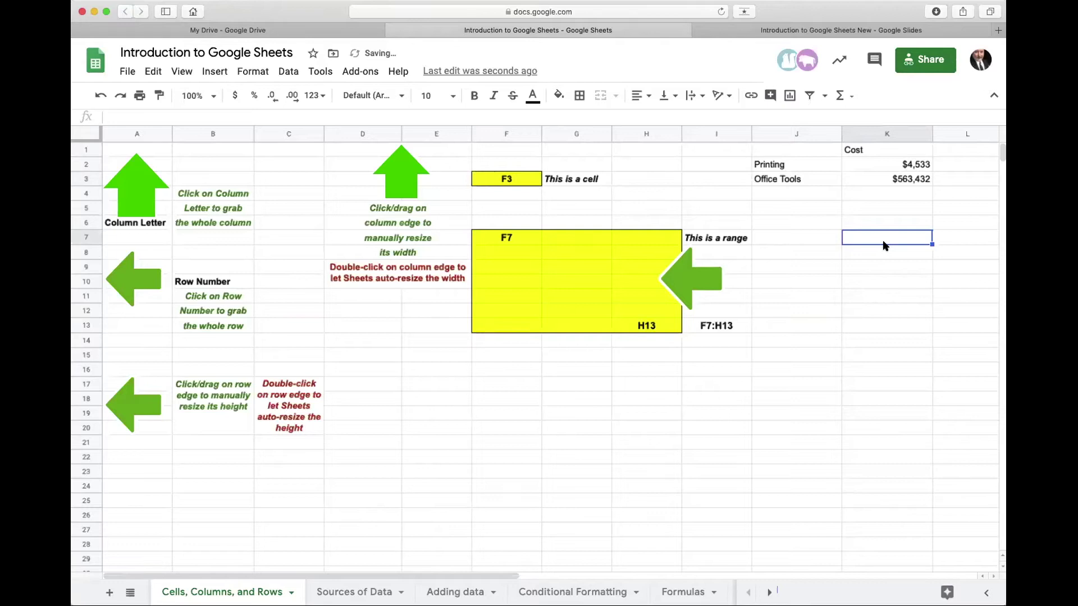
Select the whole Cost column K and format its data as plain text
click(888, 178)
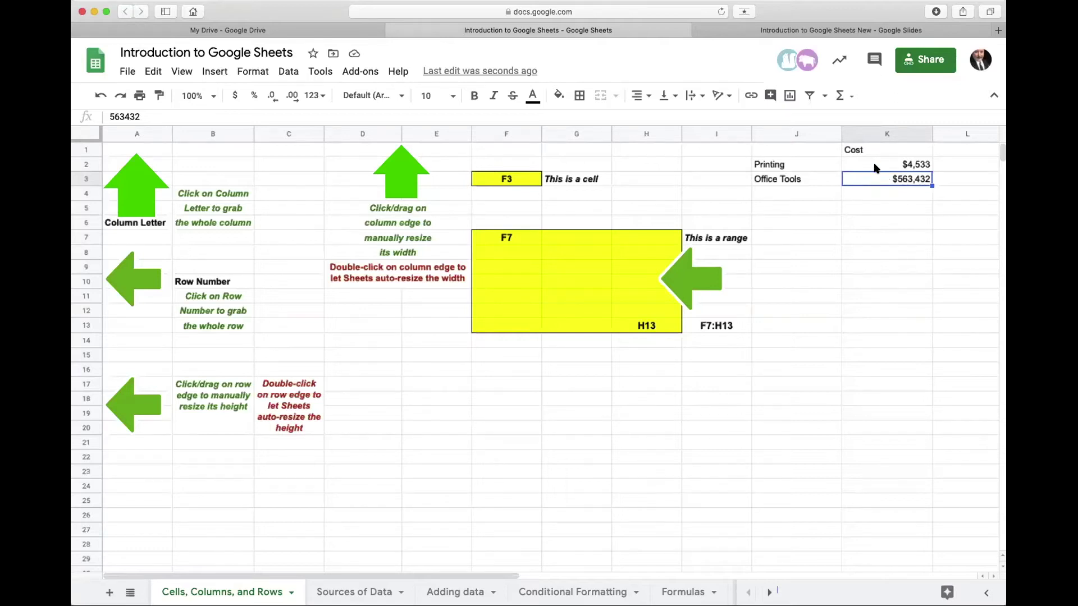
drag(876, 164, 873, 181)
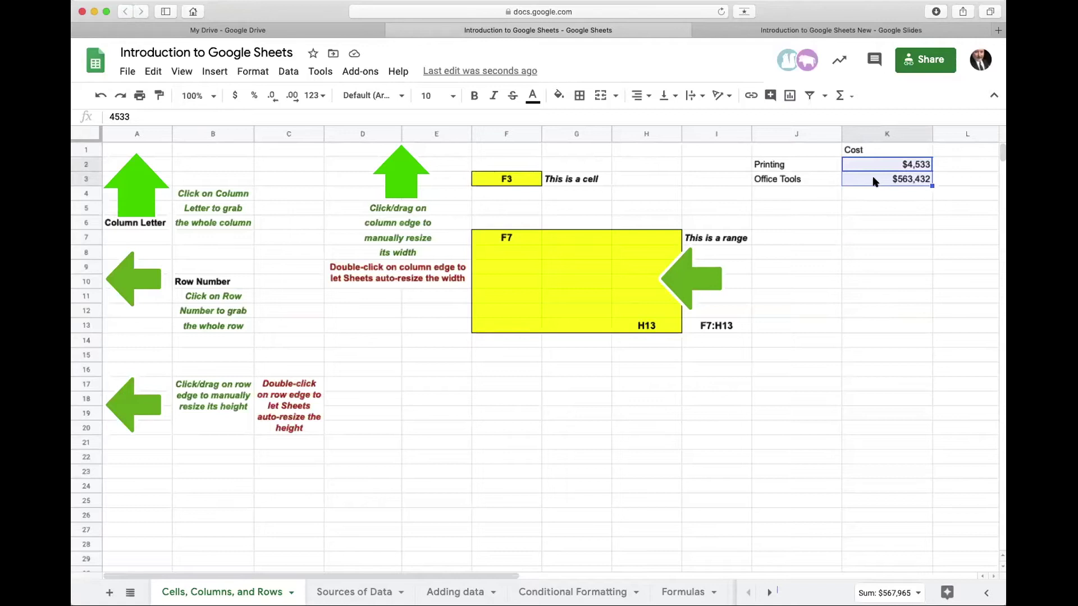
click(871, 135)
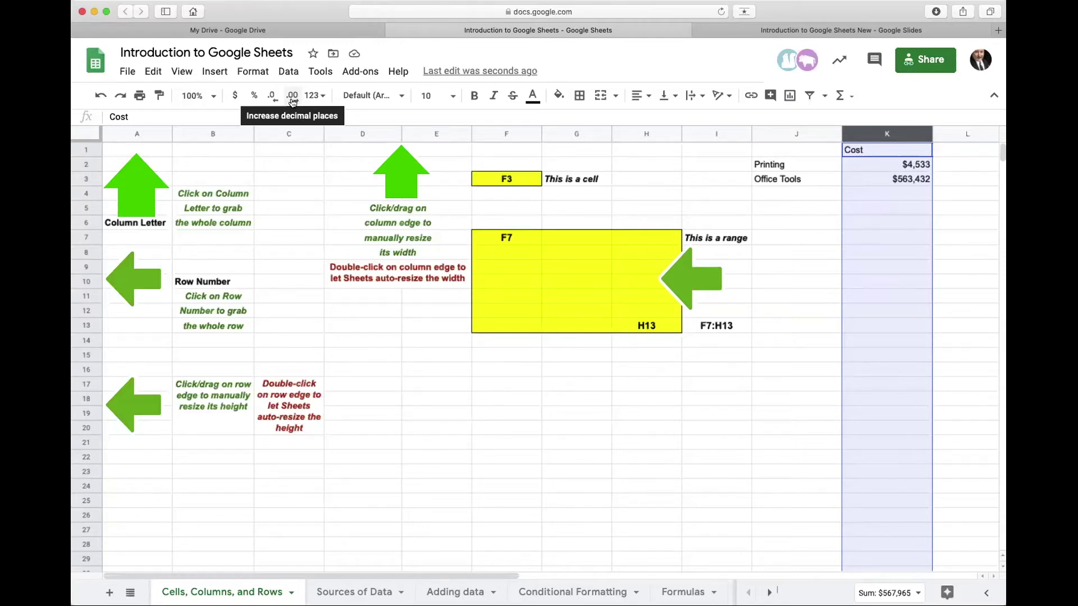
click(315, 96)
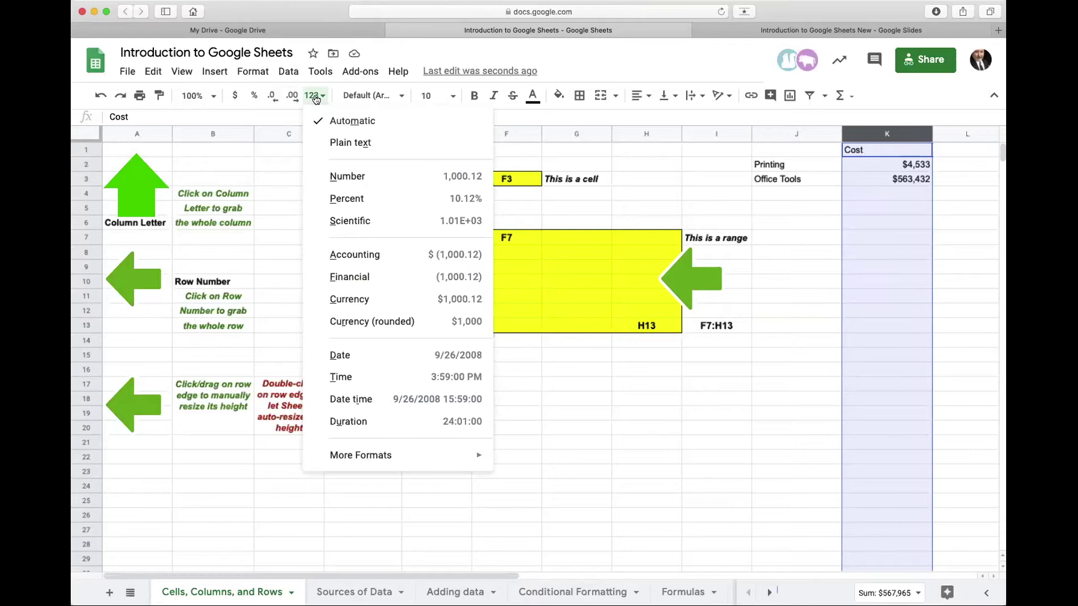
click(358, 147)
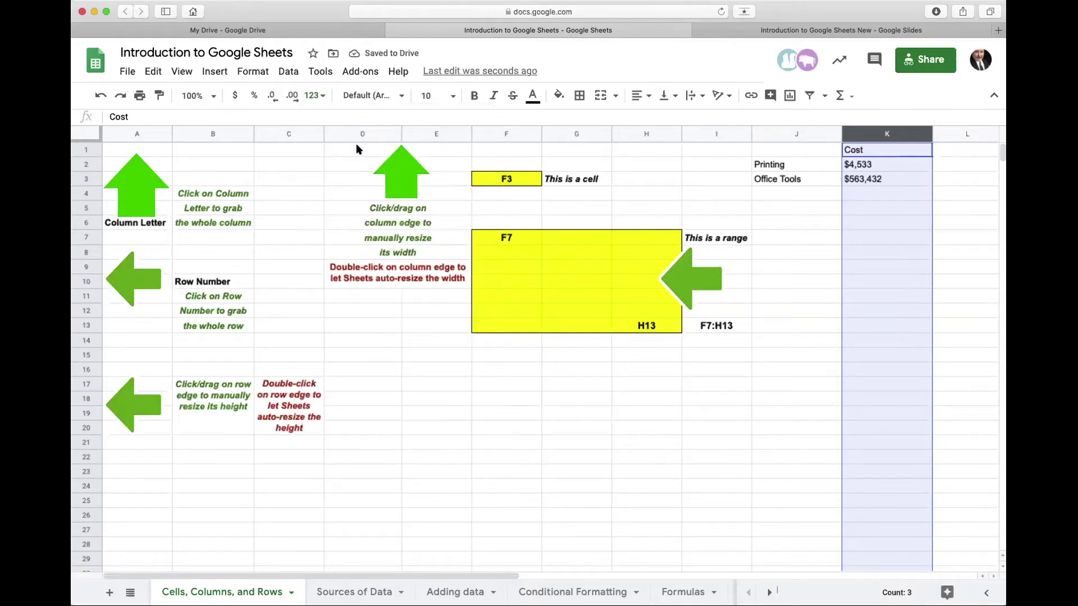
Apply the Number format to column K, followed by the Accounting format
click(315, 96)
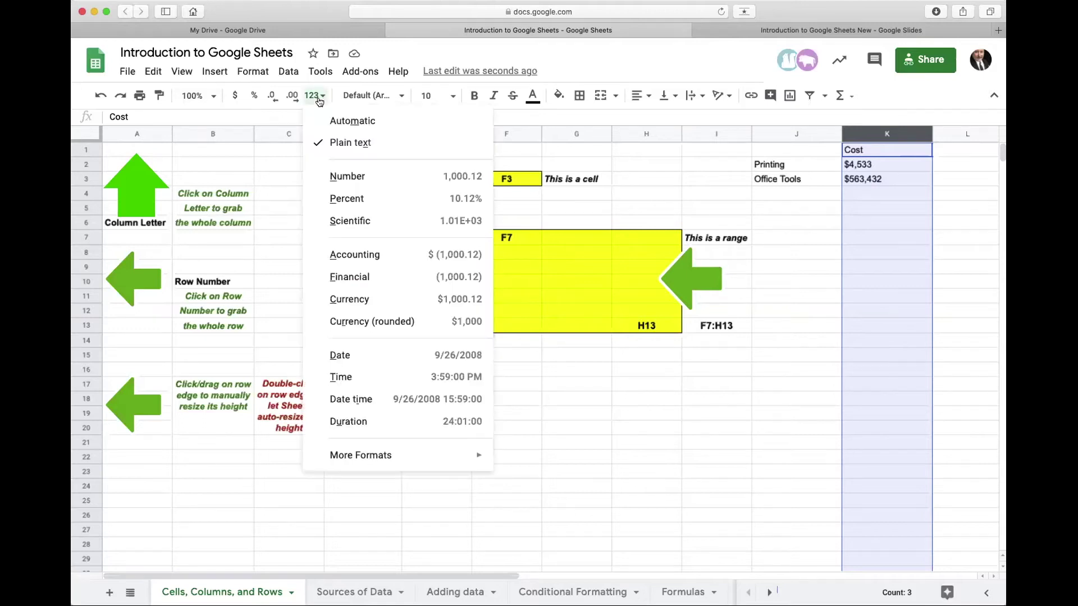
click(357, 170)
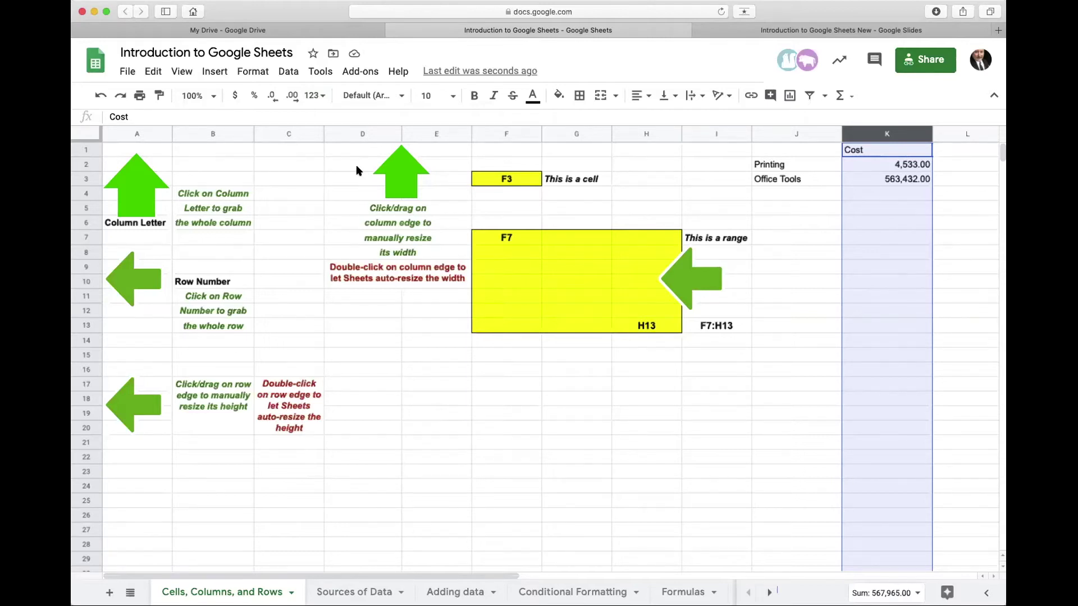
click(315, 95)
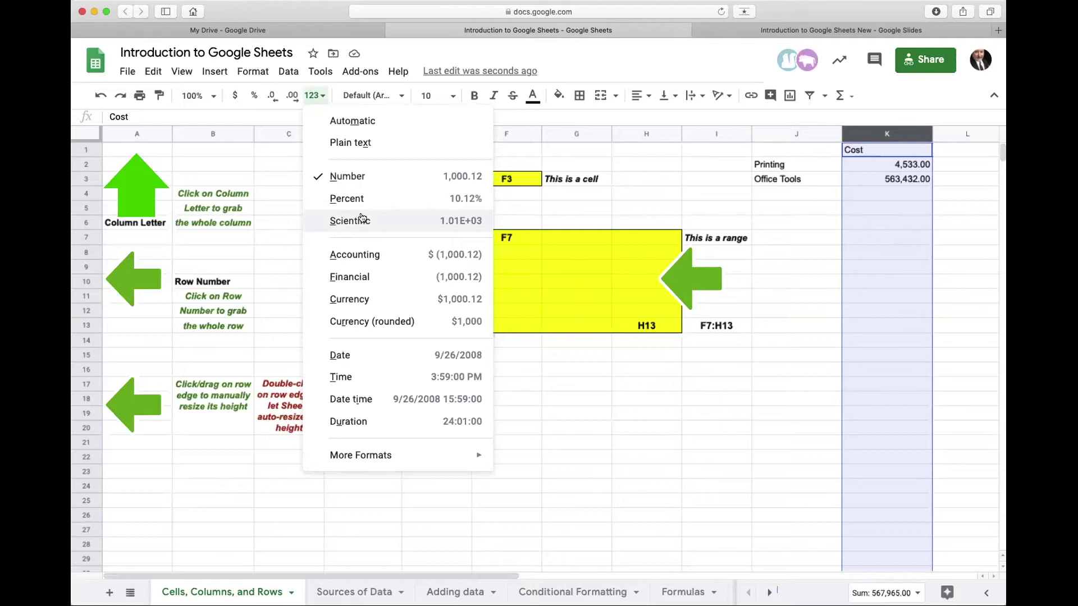
click(369, 256)
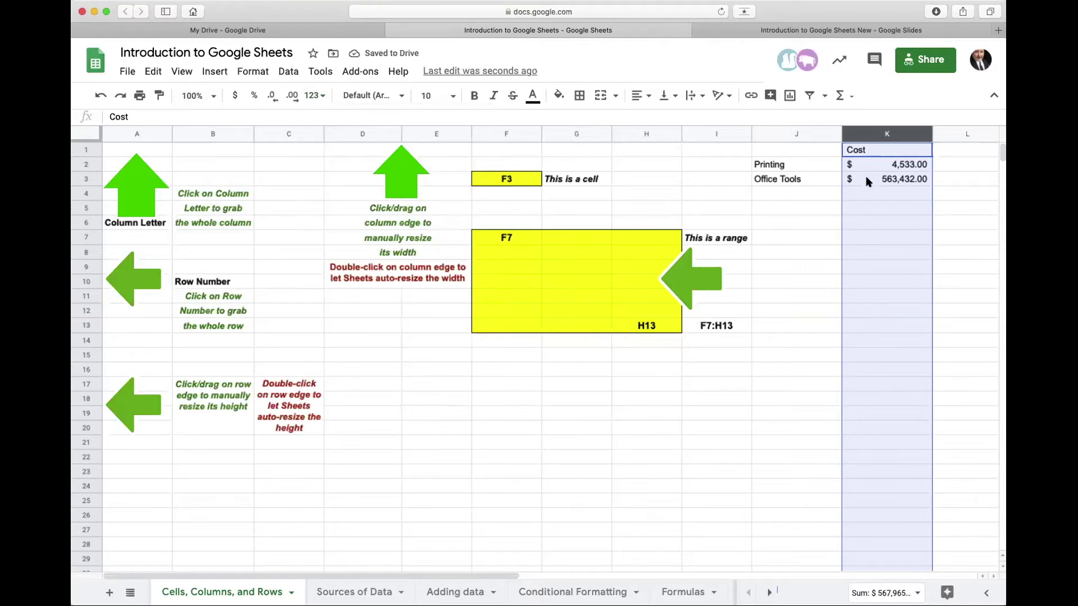
Enter the negative amount -543 in cell K4, below the Office Tools cost
click(867, 194)
text(-)
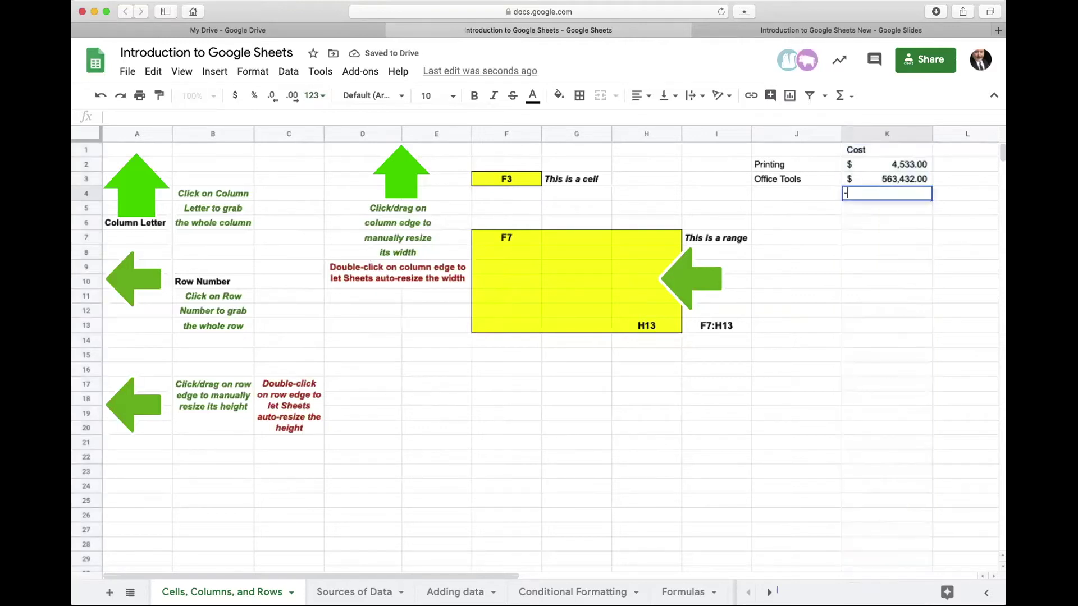
text(543)
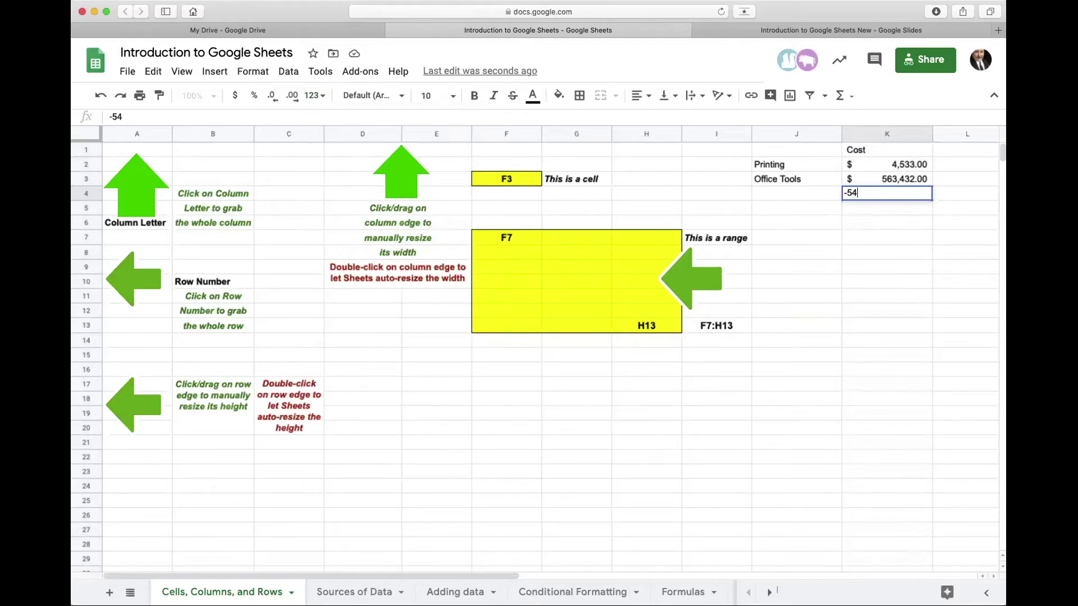
click(885, 282)
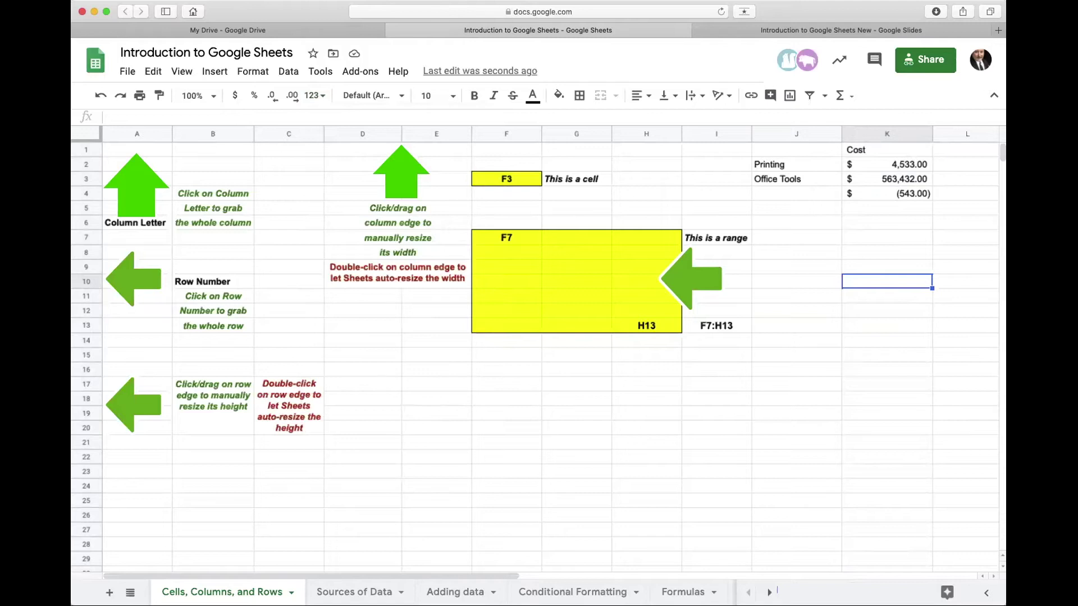
click(883, 371)
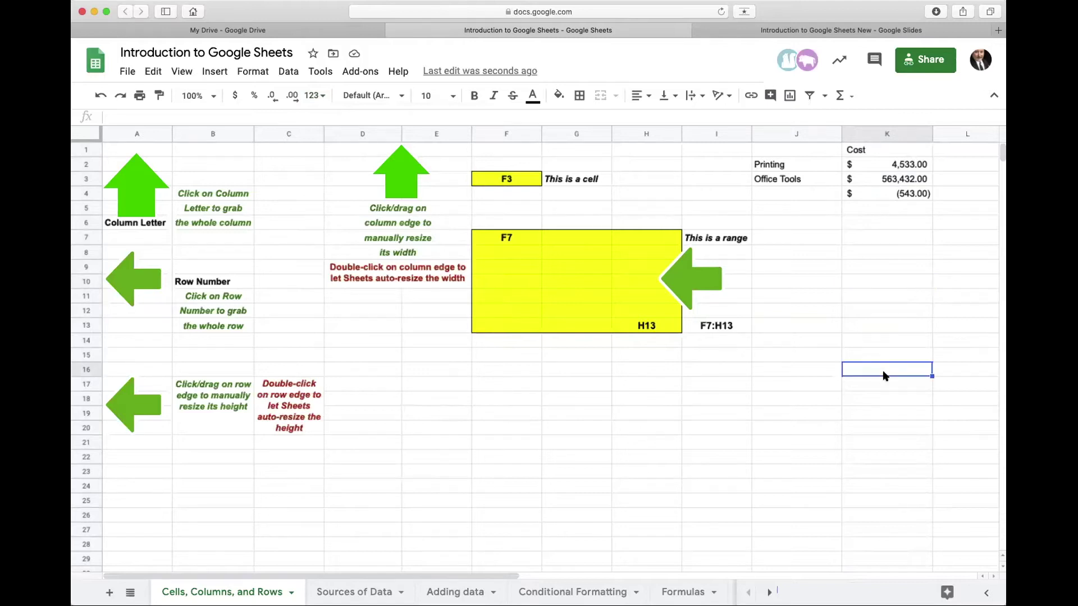
Format the whole Cost column K as Currency (rounded) and view the list of number formats again
click(879, 134)
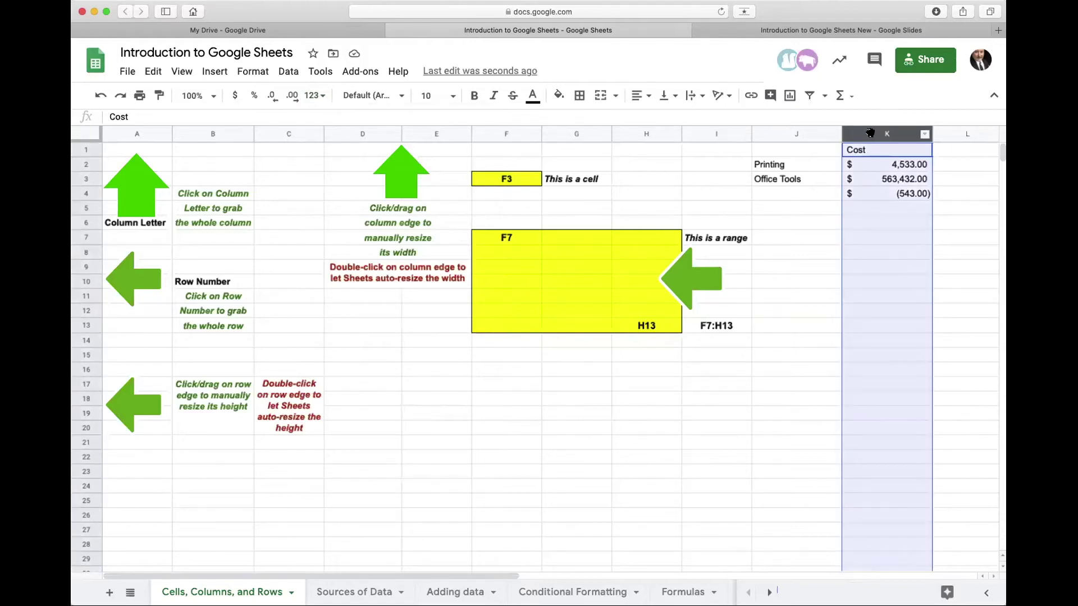
click(306, 100)
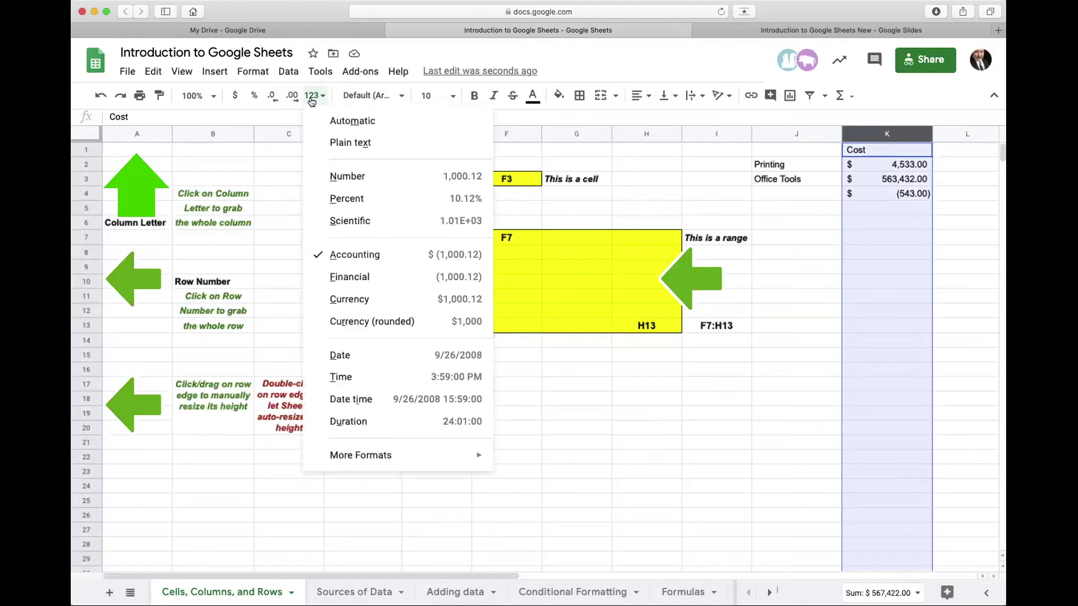
click(374, 323)
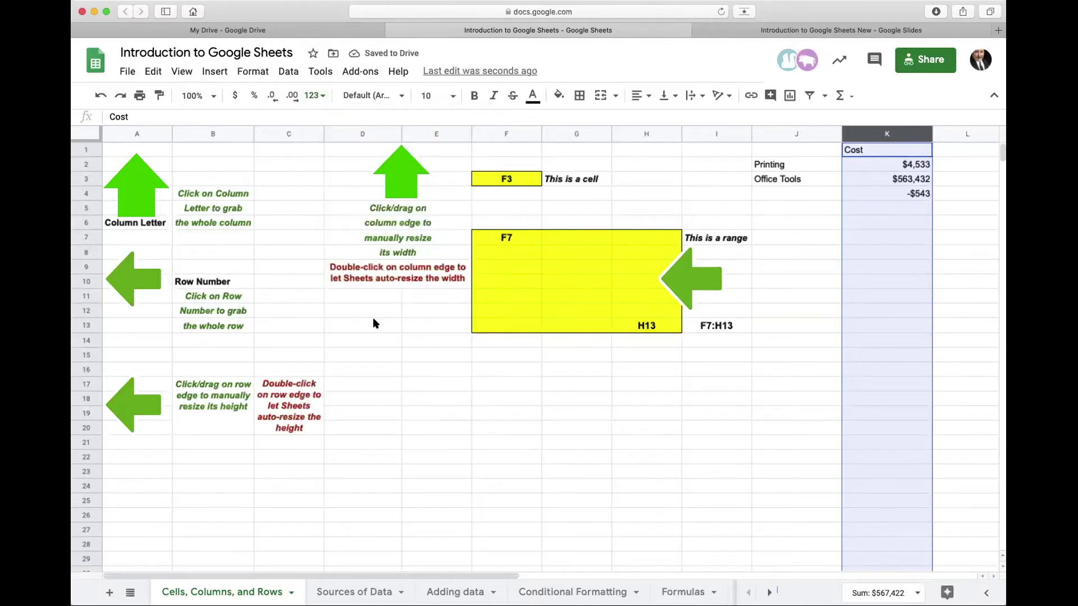
click(311, 99)
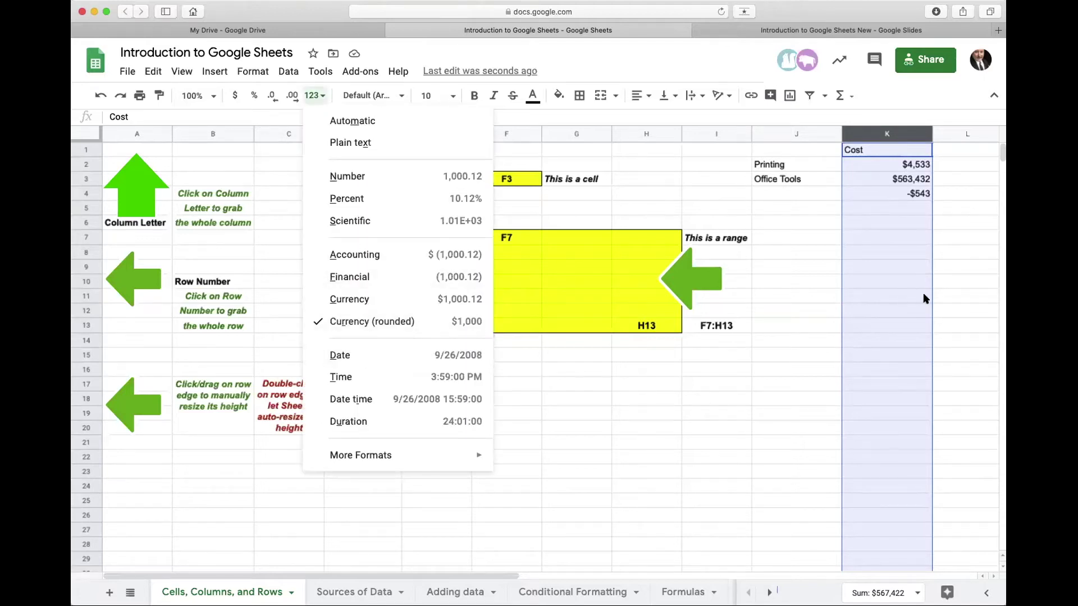
Enter March 30, 2019 in cell J6 and apply the Date format to that cell
click(794, 226)
text(March 30, 2019)
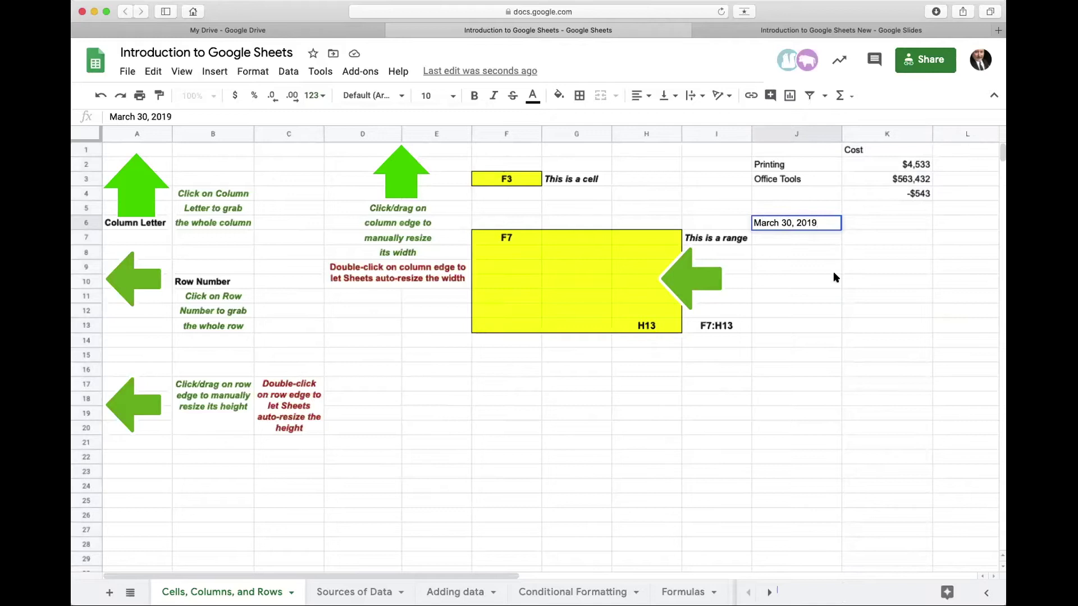
click(834, 273)
click(815, 224)
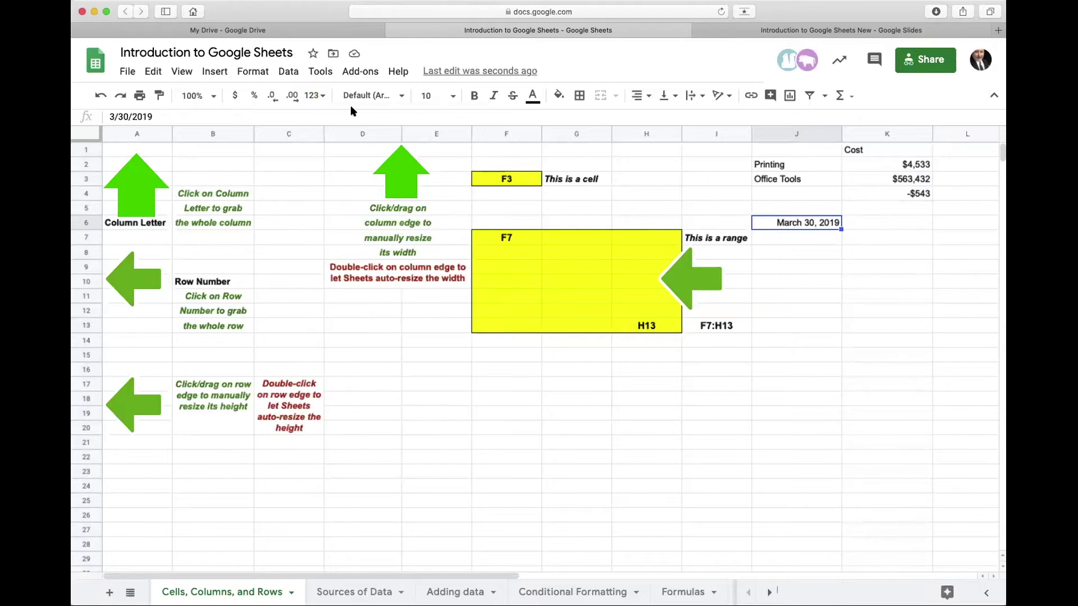
click(325, 96)
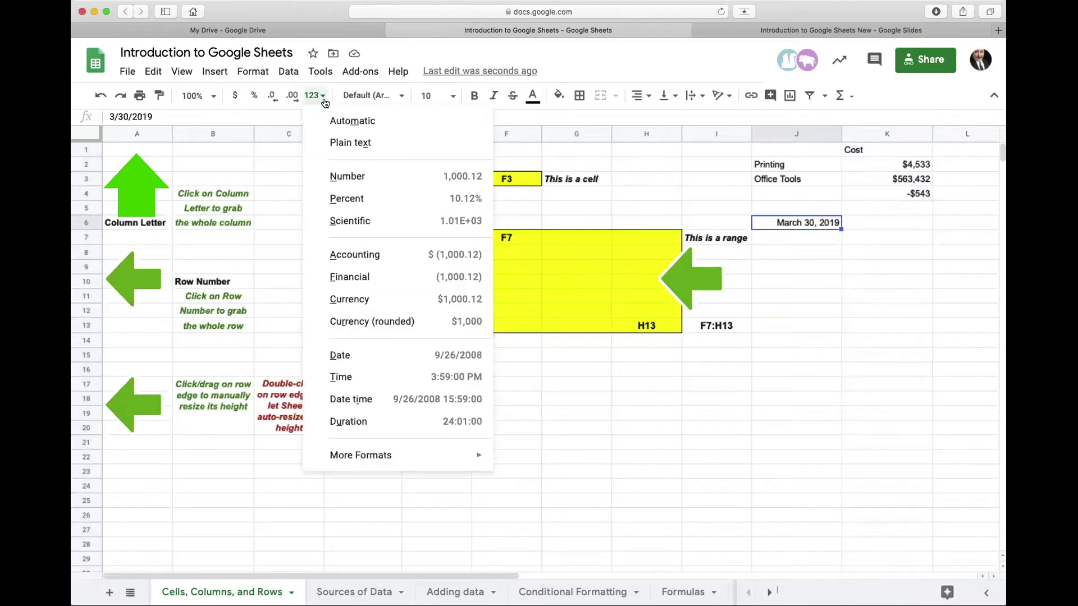
click(390, 357)
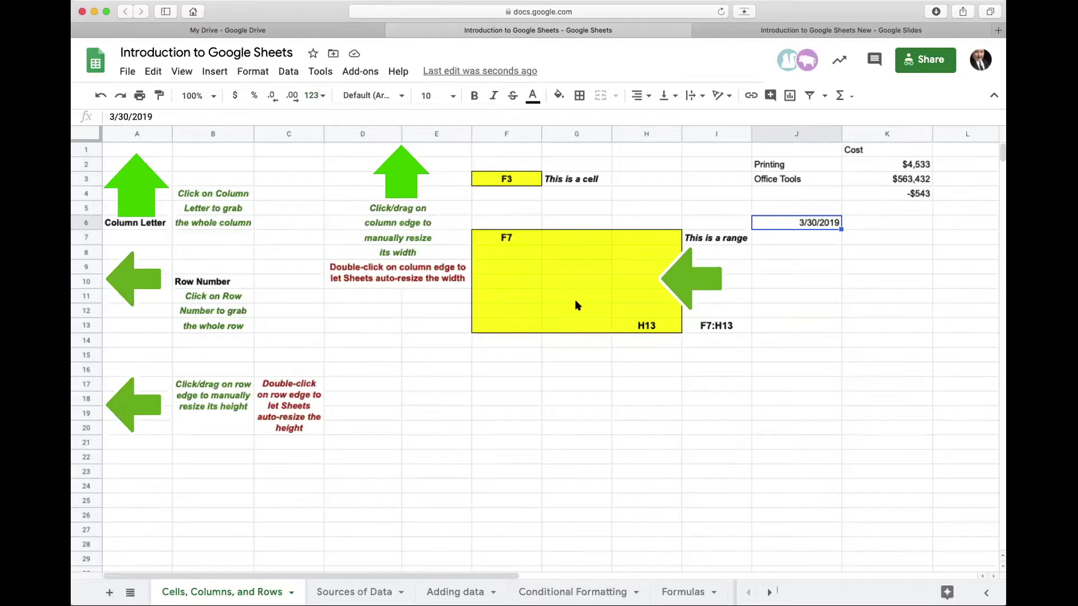
Enter a slash in cell J7 and view the number formats available for the date in cell J6
click(806, 240)
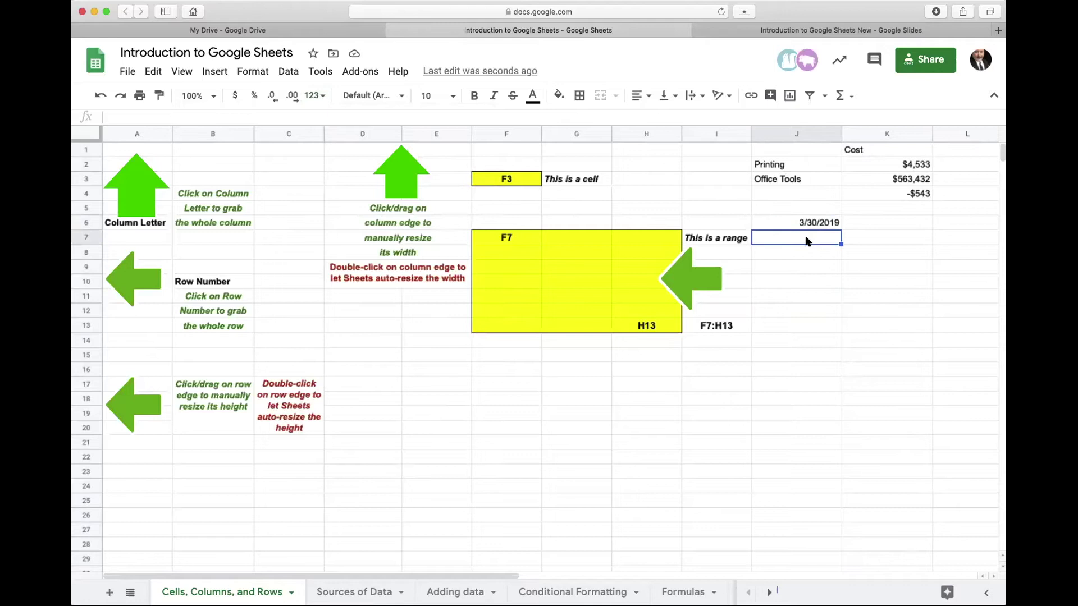
text(/)
click(817, 225)
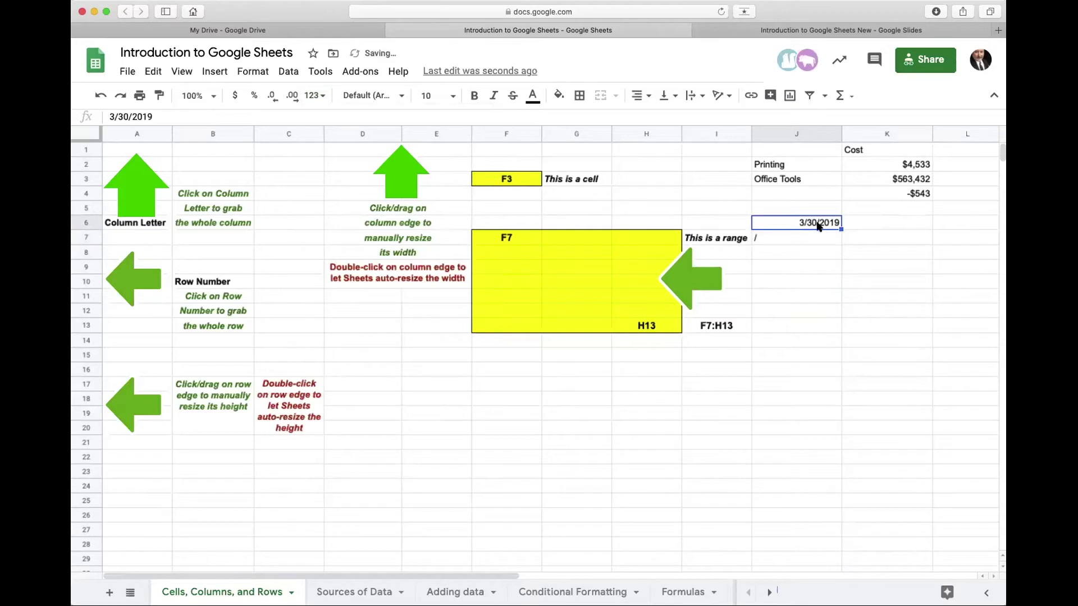
click(320, 100)
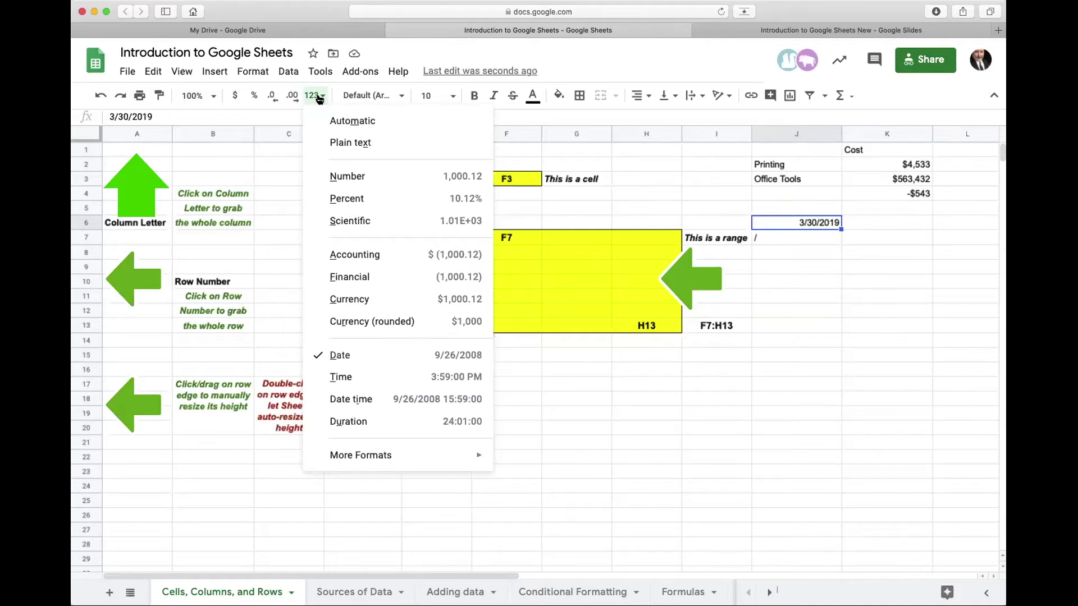
click(819, 225)
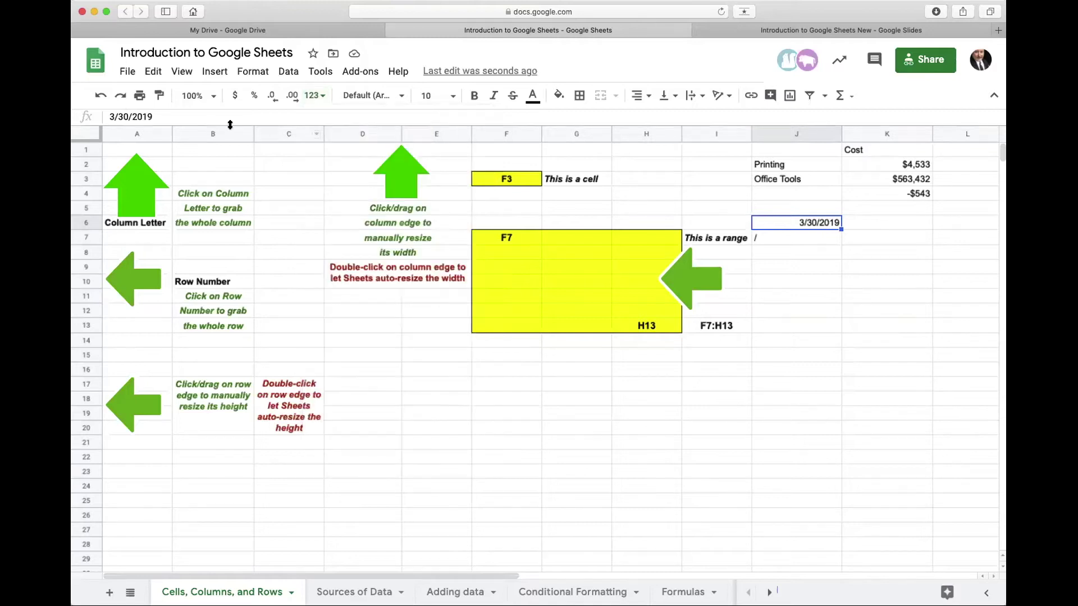
Undo the slash entry in J7 and the Date format on J6, and open the J6 date for editing
click(93, 100)
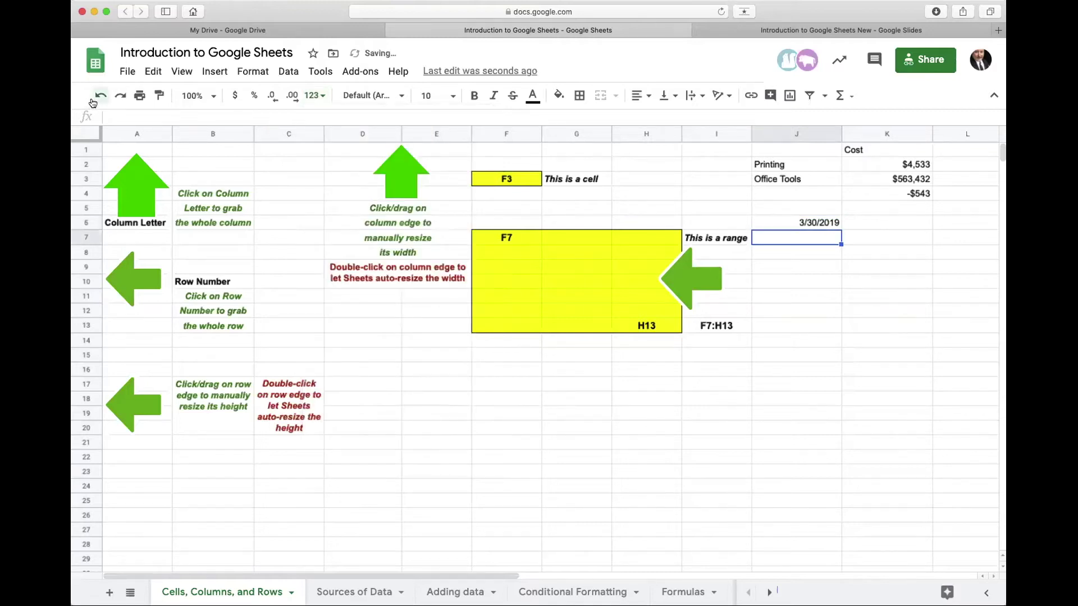
click(94, 100)
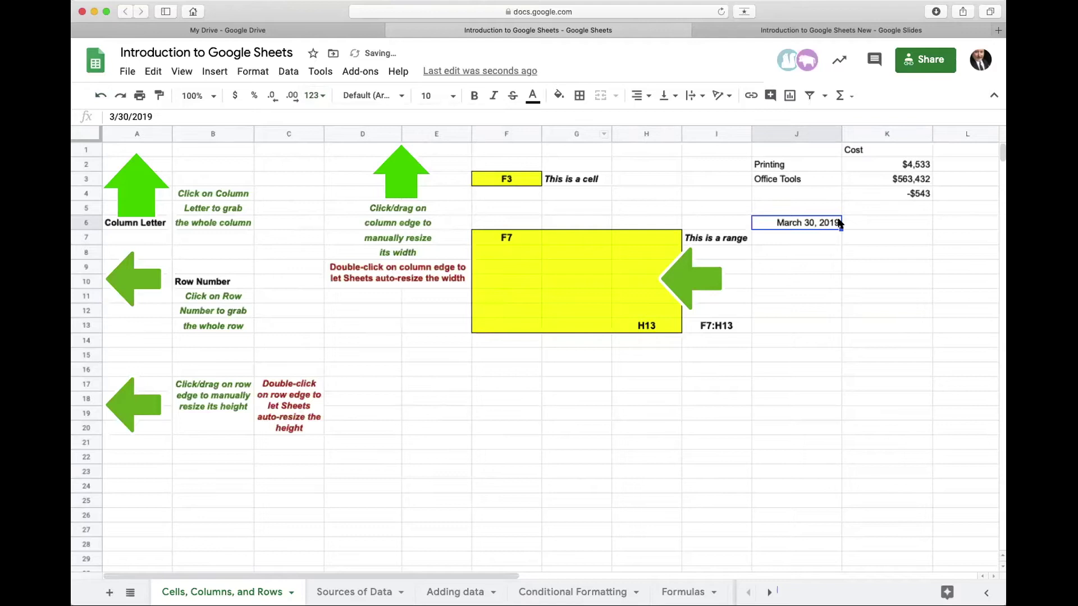
double_click(838, 223)
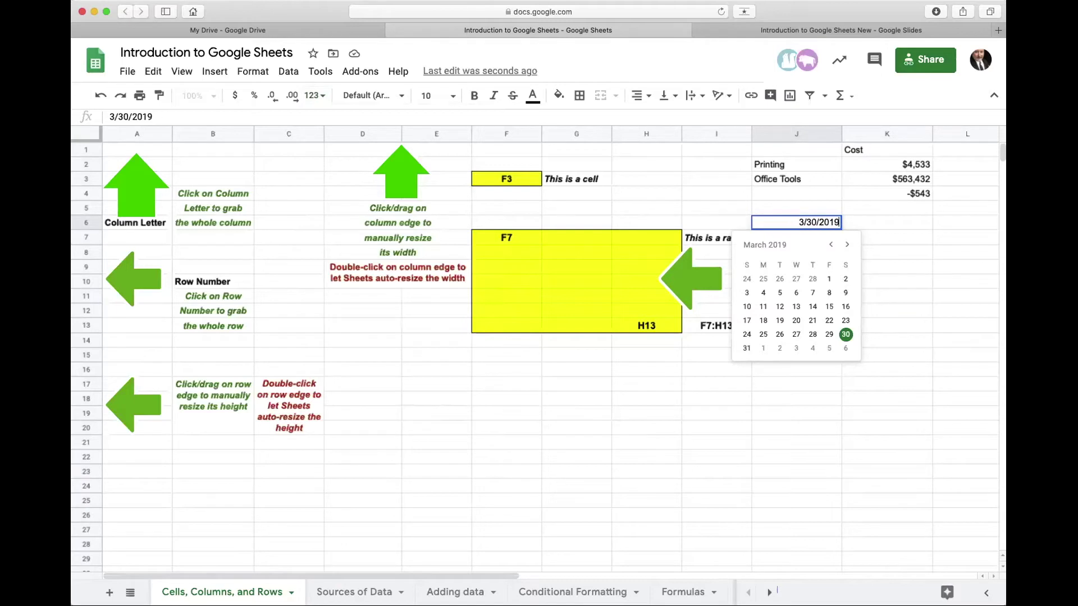
key(Return)
click(809, 222)
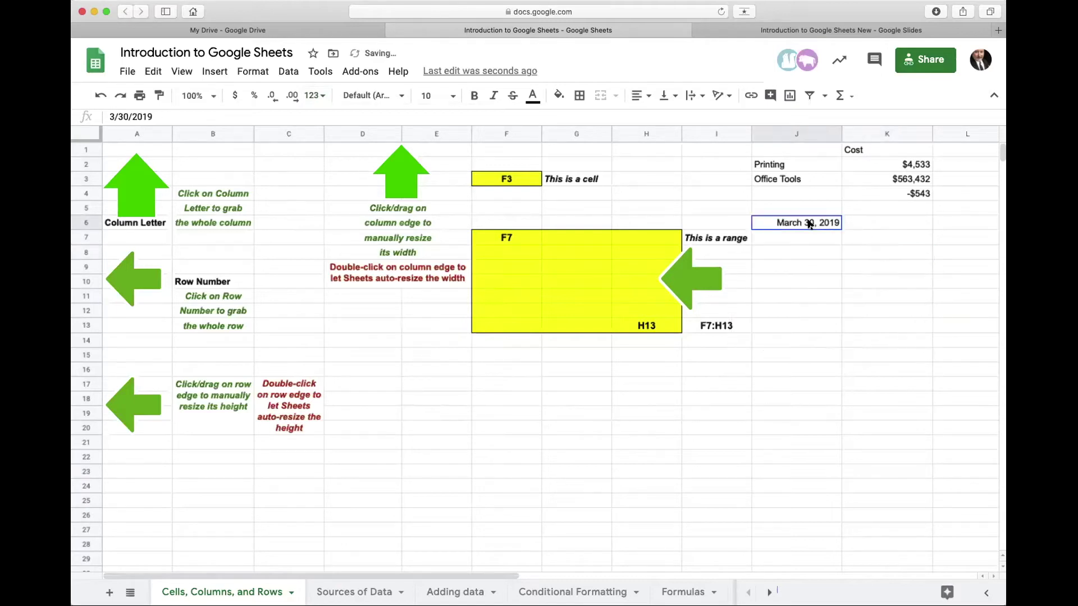
Replace the date in cell J6 with the text March and format the cell as Plain text
text(March30,201)
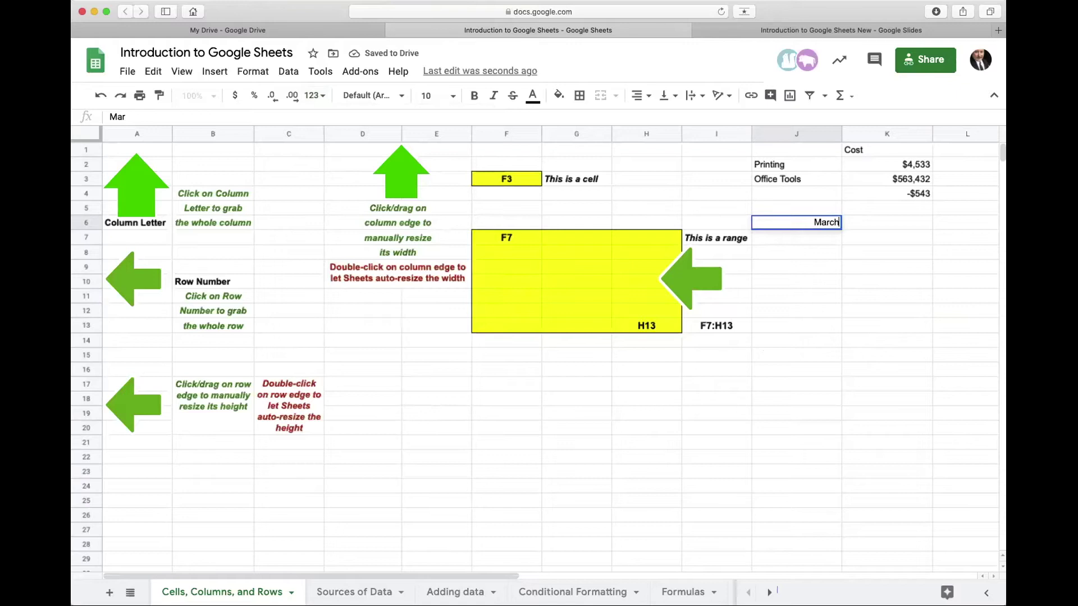
key(BackSpace)
key(BackSpace)
key(BackSpace)
text(30)
key(BackSpace)
key(BackSpace)
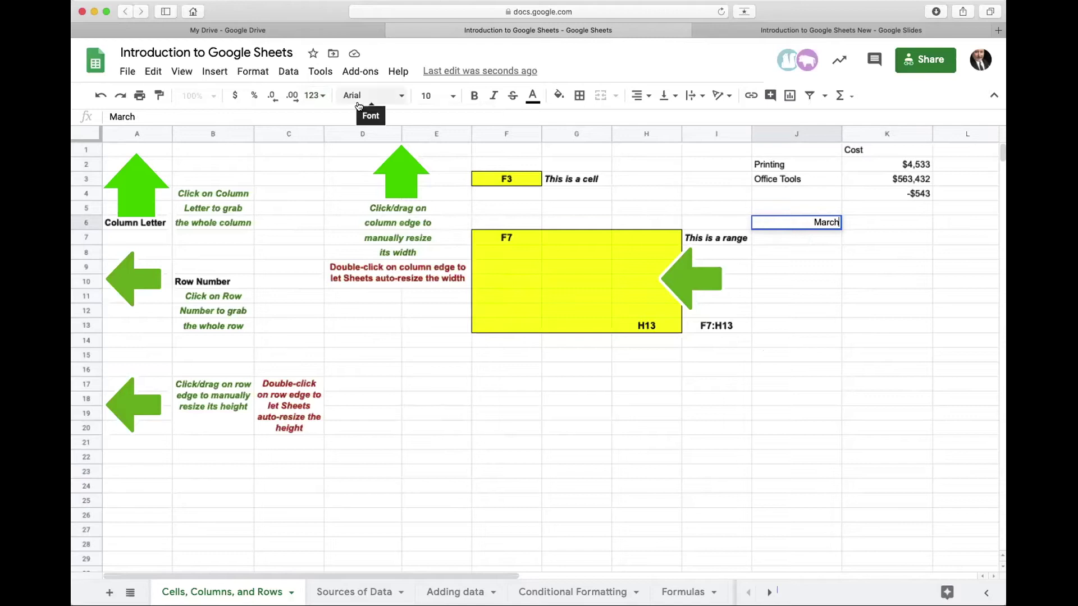
click(314, 95)
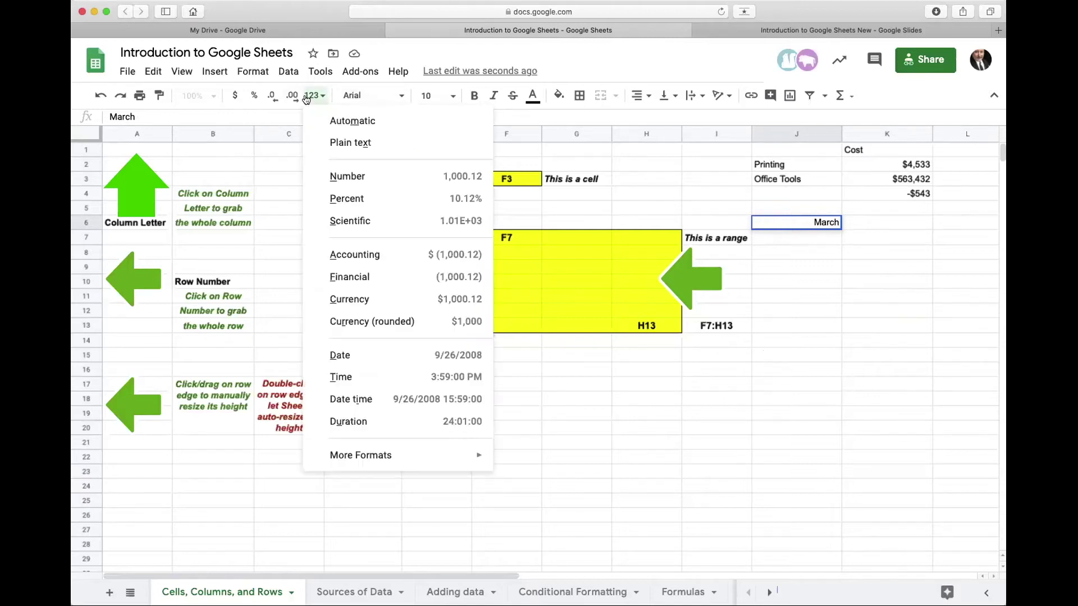
click(340, 140)
Complete the entry in cell J6 so that it reads March 30, 2019 08:27
double_click(799, 222)
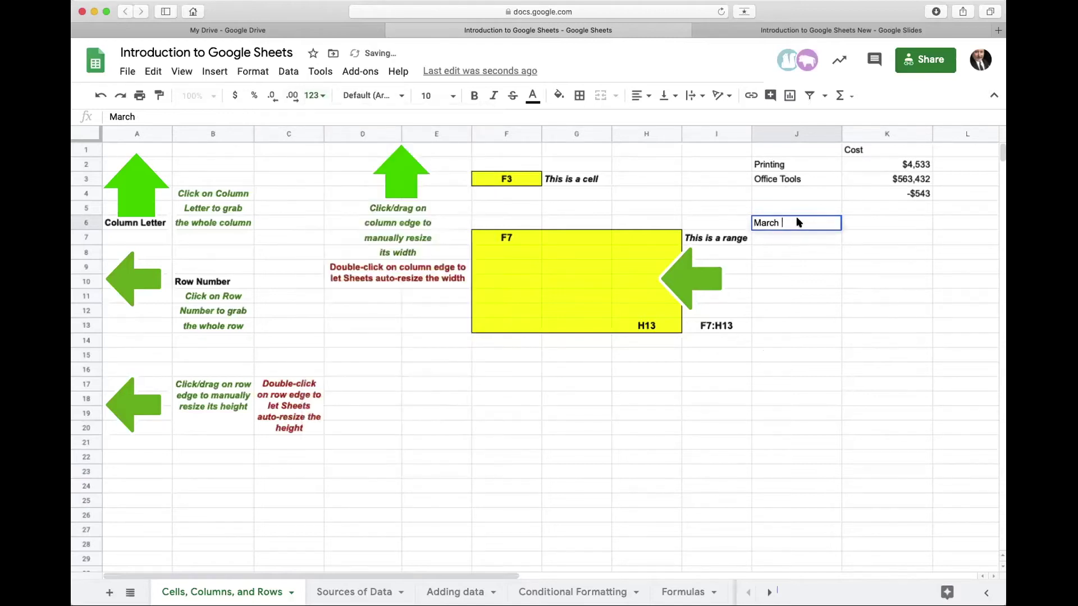
text(30, 2019 08:27)
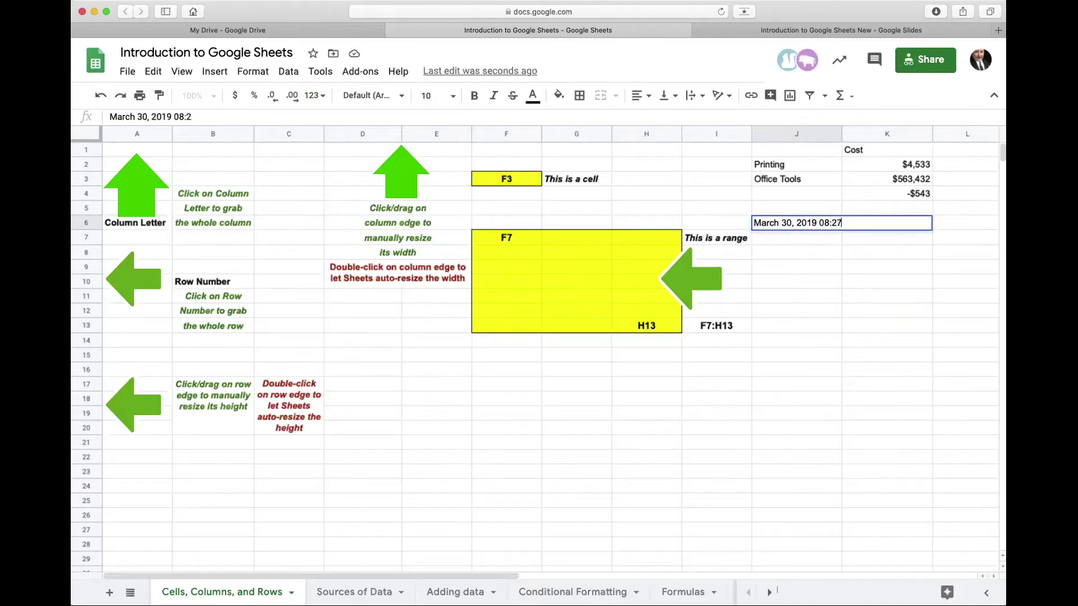
click(801, 281)
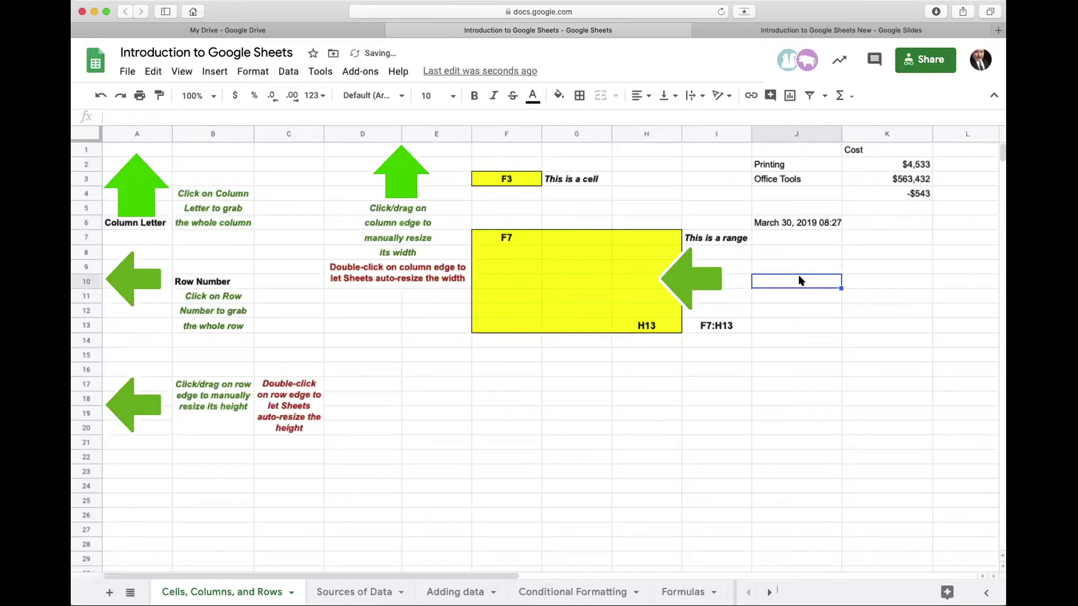
Apply the Date time format to cell J6
click(802, 223)
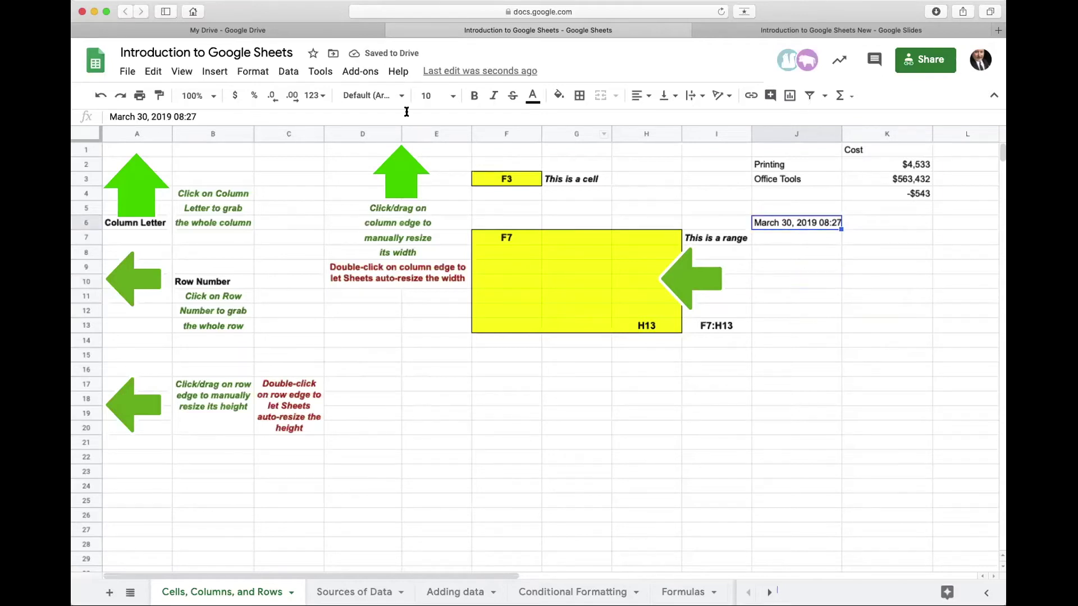
click(315, 95)
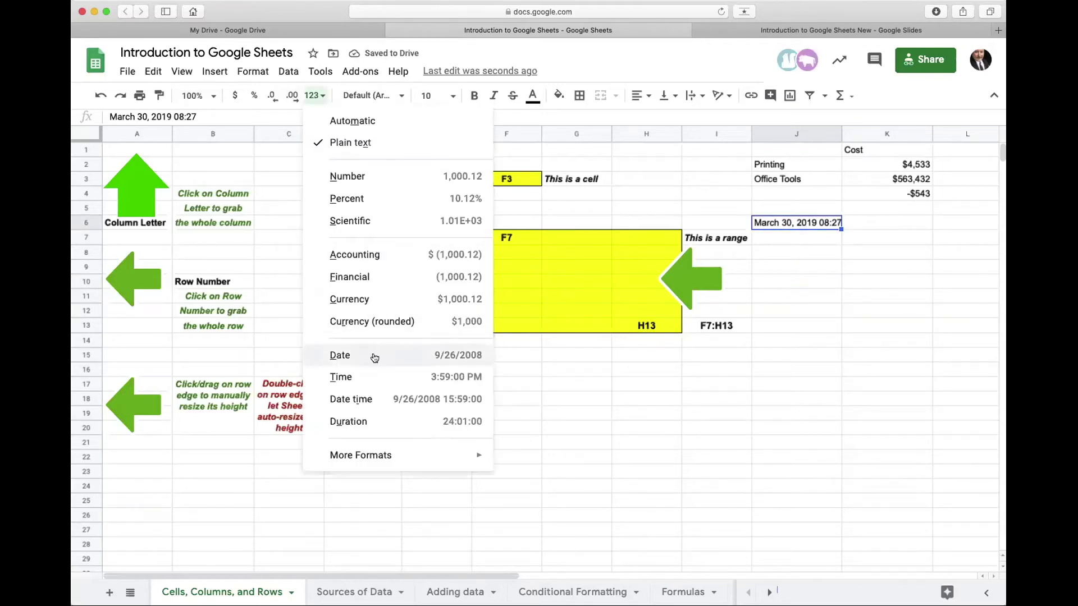
click(362, 402)
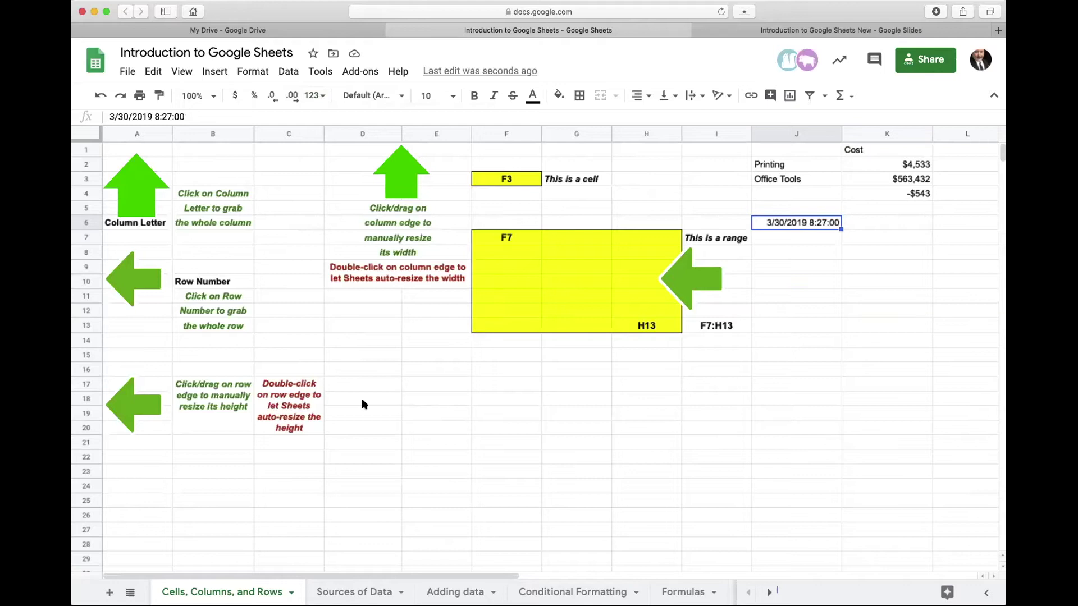
Switch to the Introduction to Google Sheets New presentation in Google Slides and open slide 11, Angular Alignment of Data
click(806, 29)
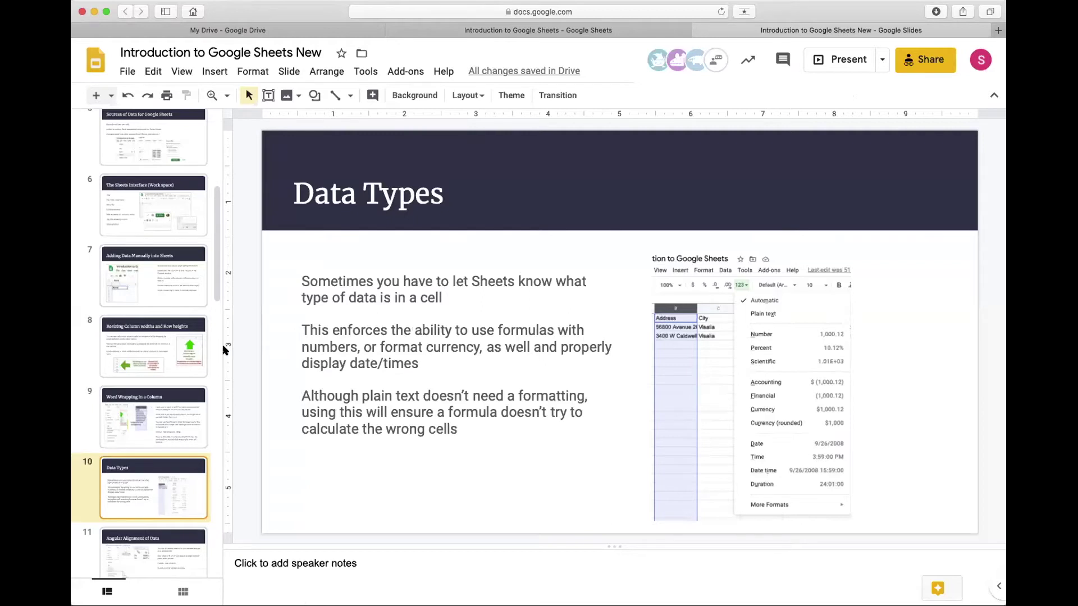
scroll(132, 421, down, 3)
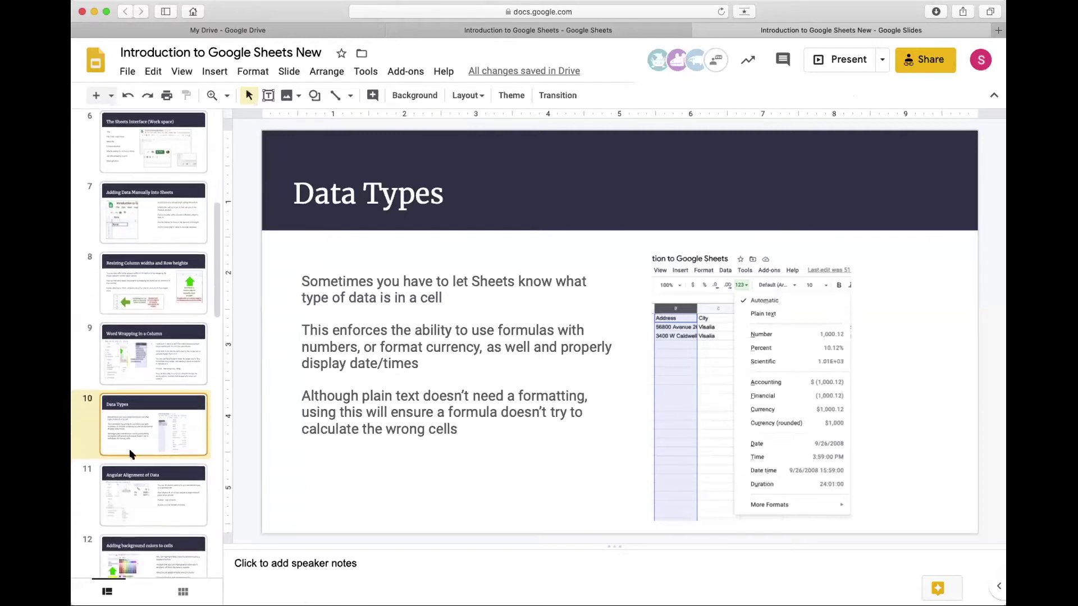
click(133, 508)
Return to the Google Sheets spreadsheet, view the number formats for cell J6 and select the whole column J
click(617, 30)
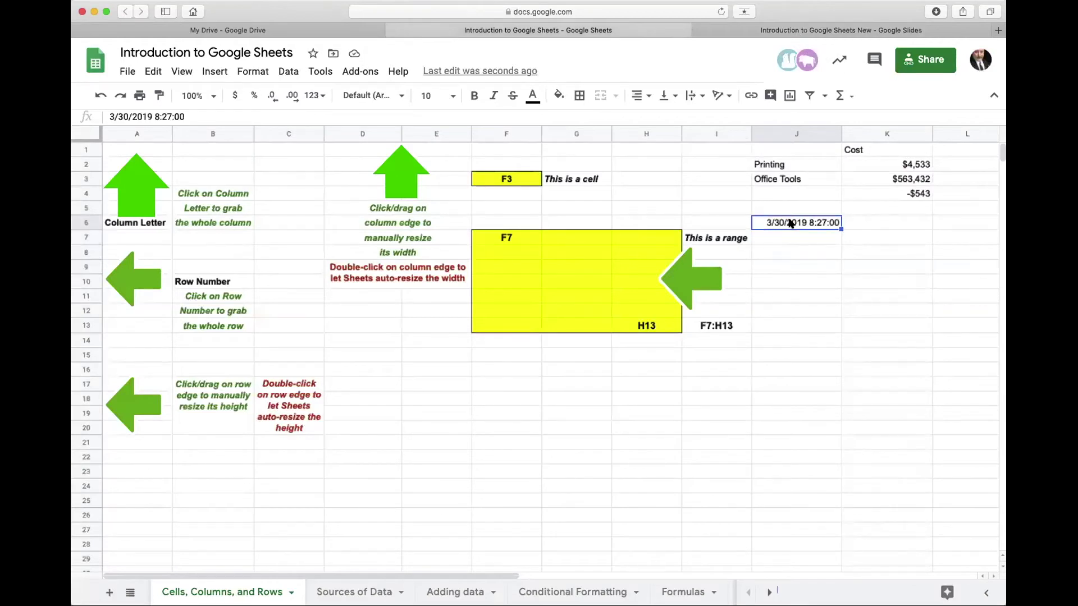
click(324, 96)
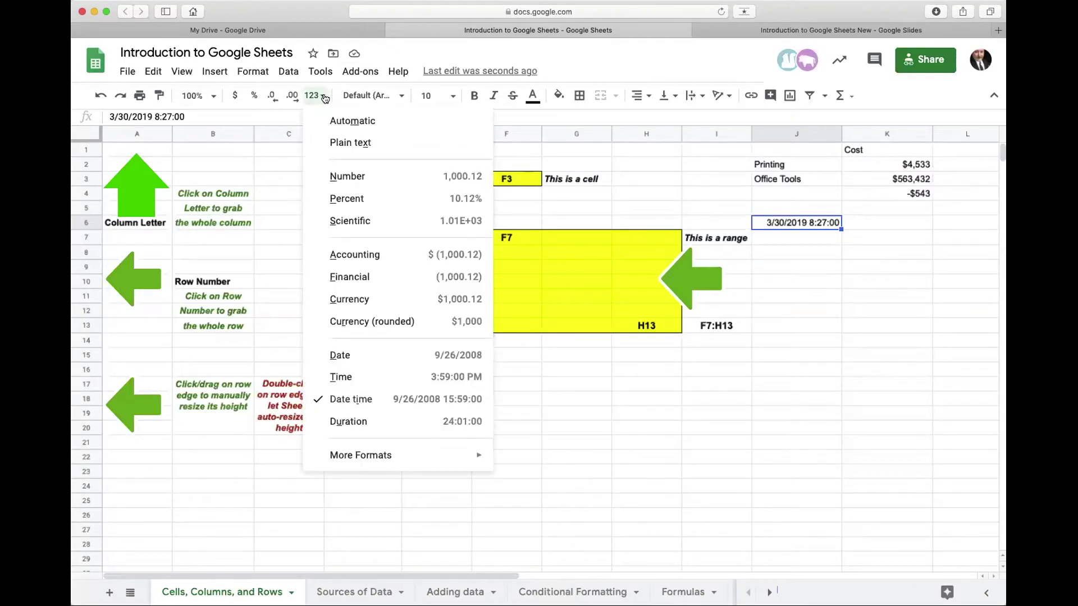
click(764, 130)
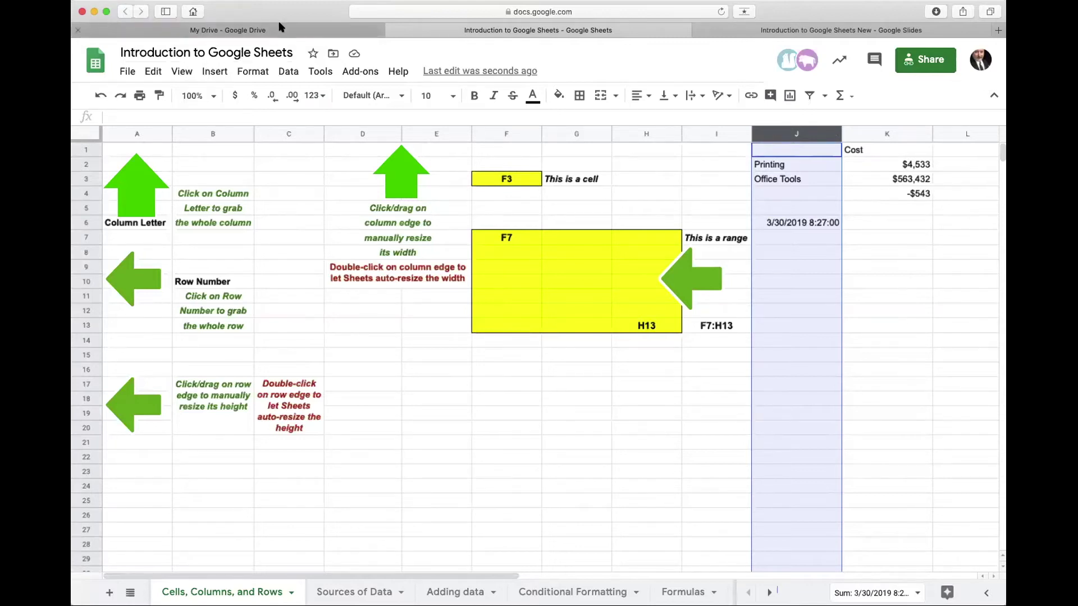
Open the Sources of Data worksheet and examine the attendance table's entry cells, row labels and room headings, plus the File - Import note
click(339, 591)
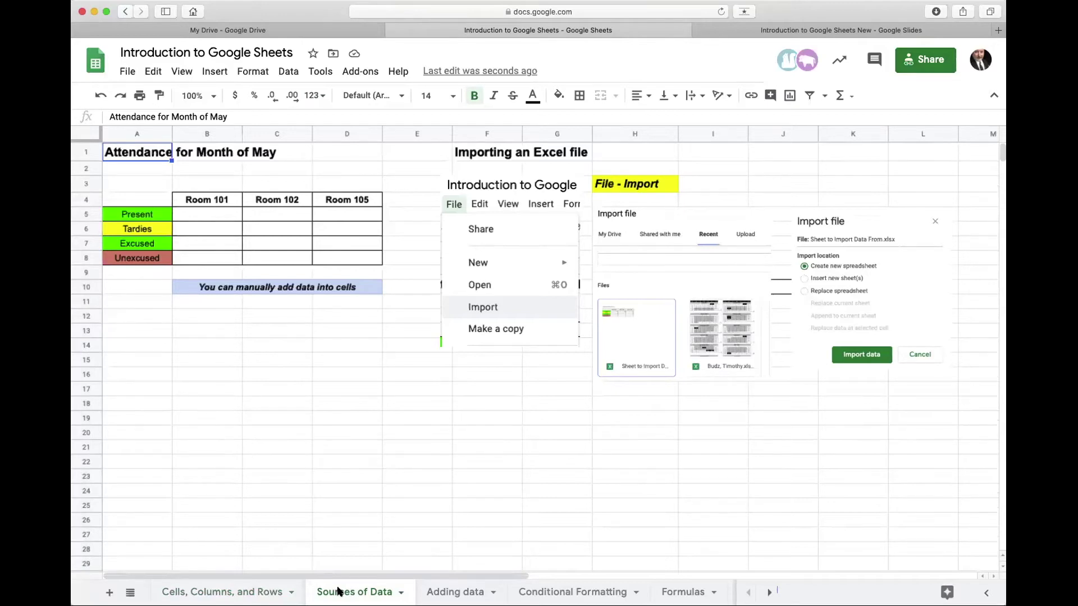
click(224, 219)
click(281, 220)
click(279, 229)
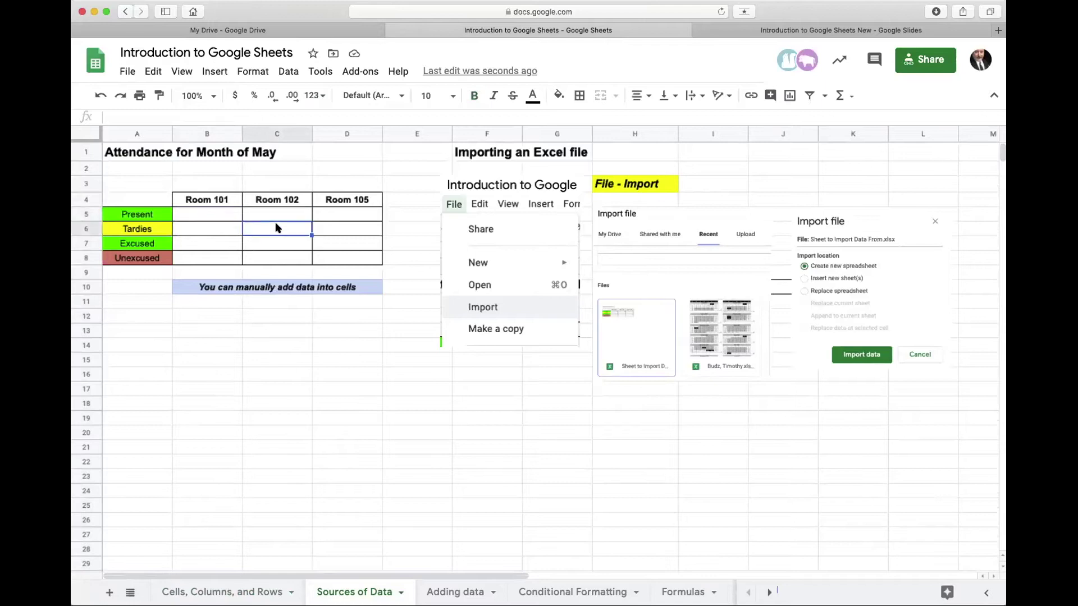
click(217, 230)
click(217, 247)
click(249, 250)
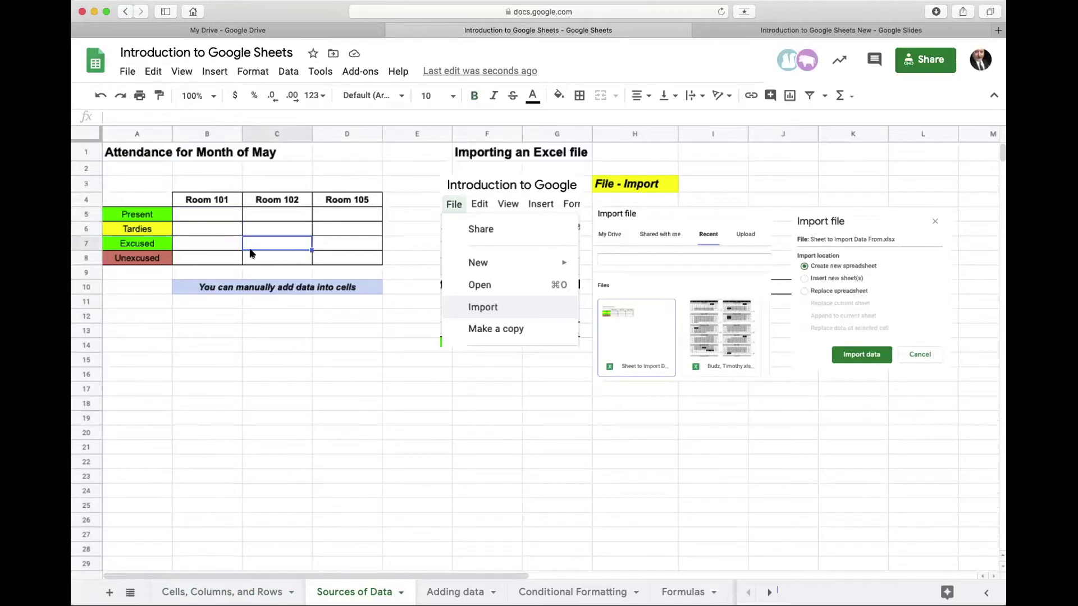
click(316, 241)
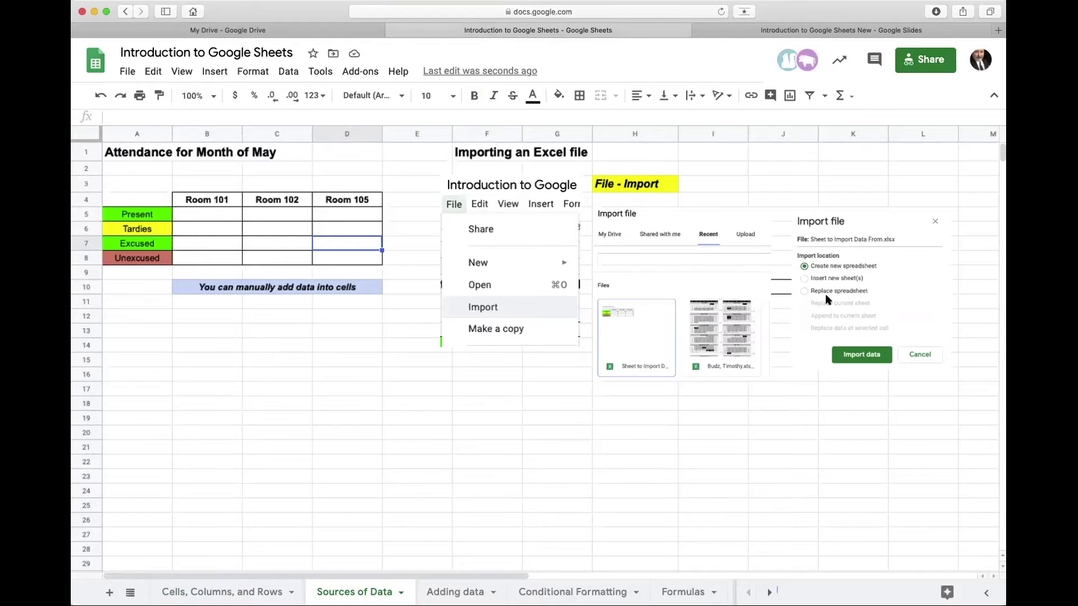
click(130, 213)
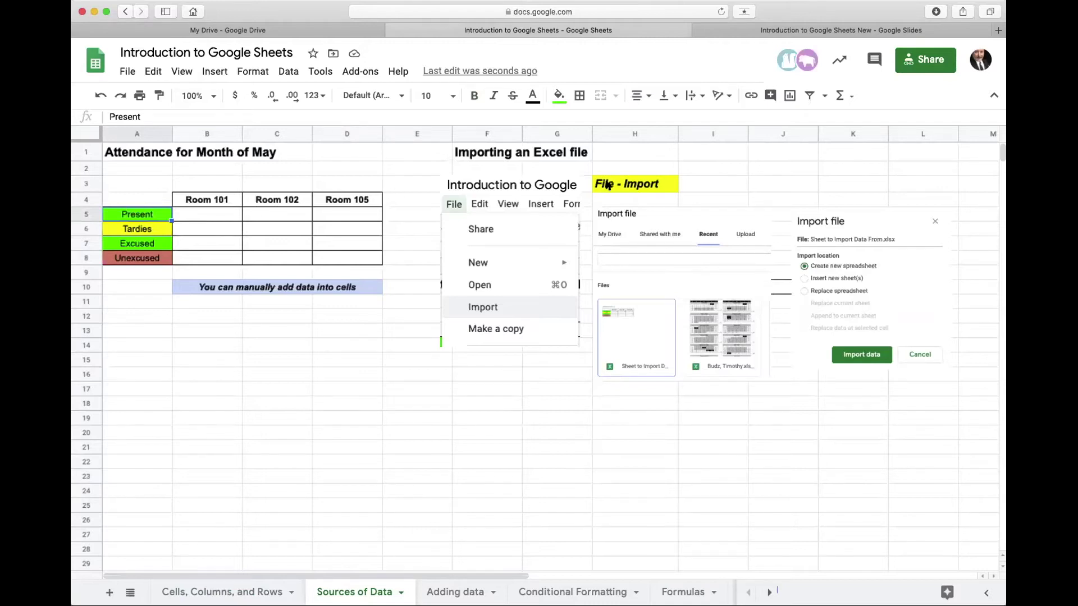
click(607, 185)
click(142, 216)
click(218, 200)
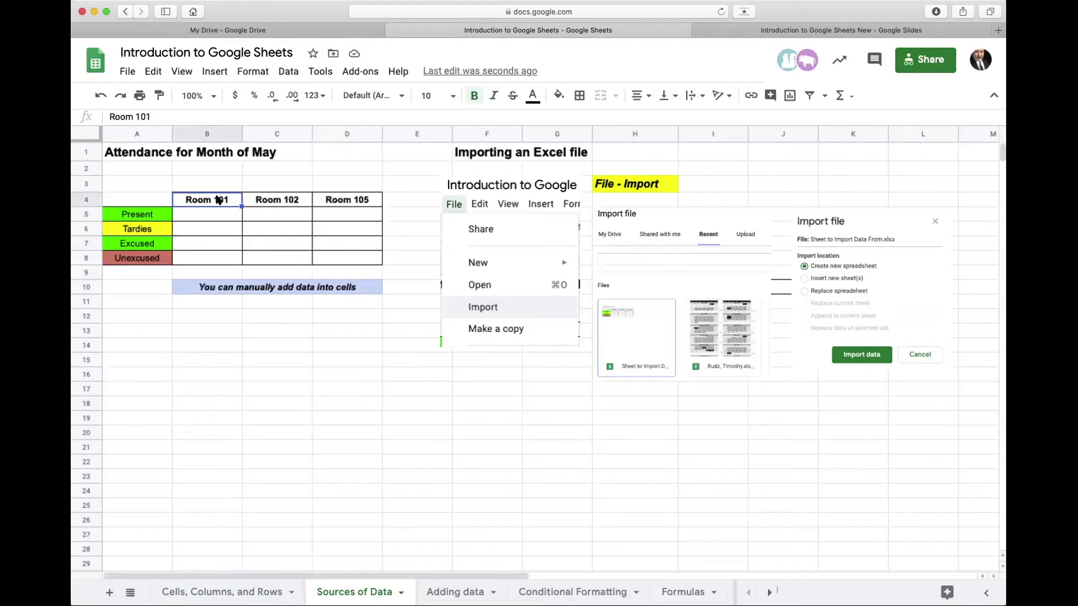
Italicize the title Attendance for Month of May across cells A1 to C1
click(132, 155)
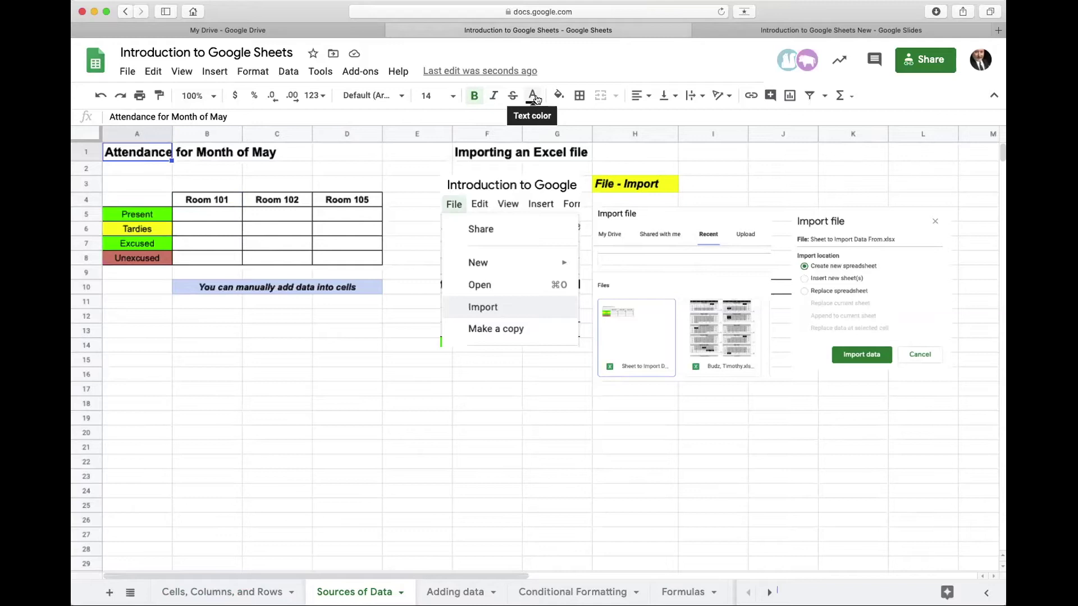
click(139, 167)
click(140, 155)
drag(139, 155, 248, 150)
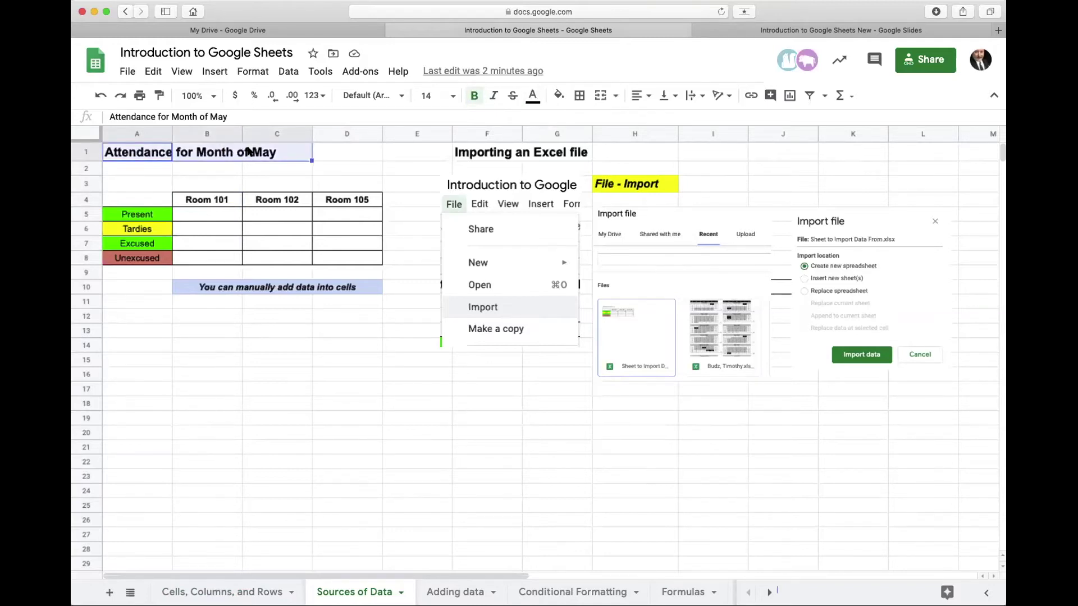
click(493, 96)
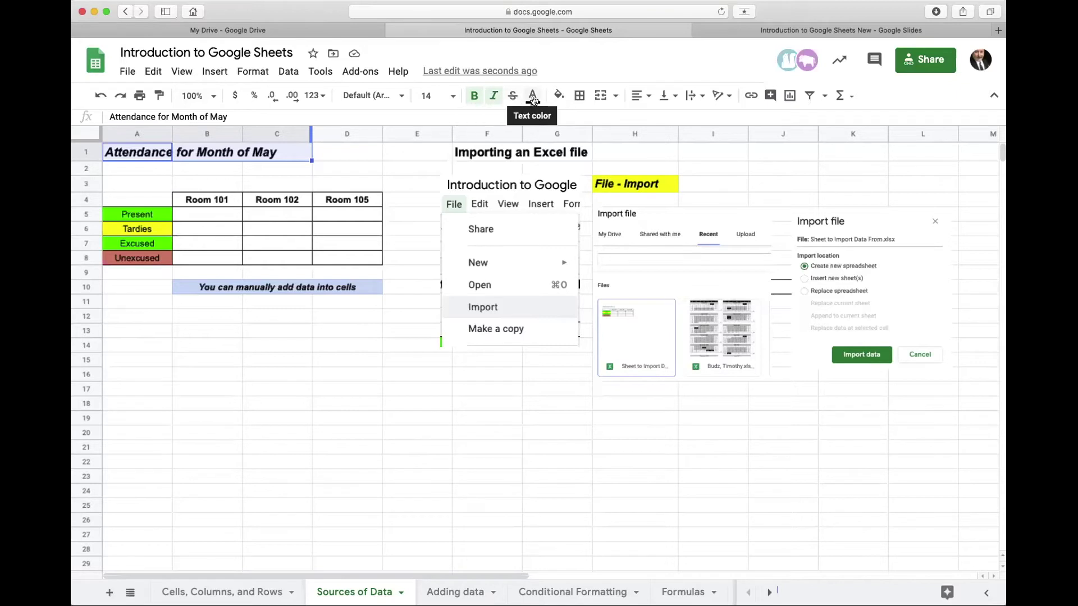
Create a custom blue text color and apply it to the Attendance for Month of May title in A1:C1
click(532, 96)
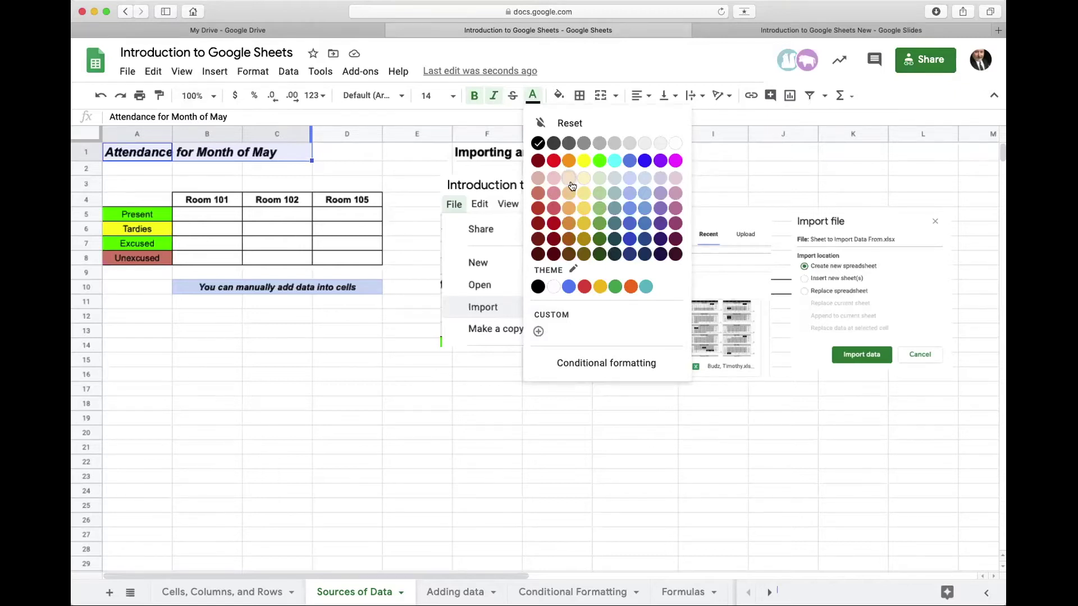
click(548, 315)
click(592, 273)
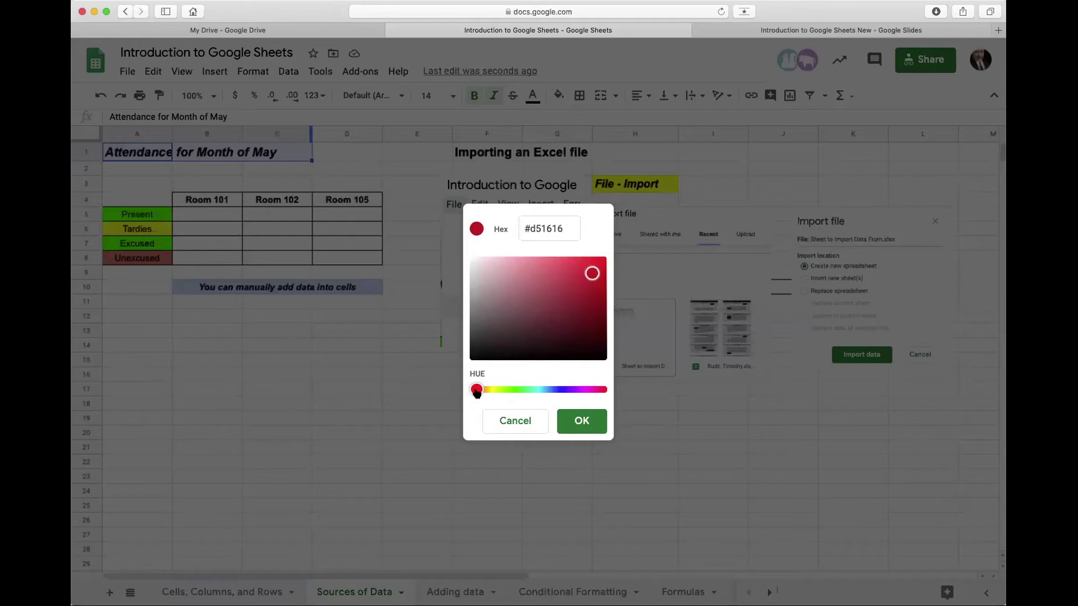
drag(476, 390, 556, 389)
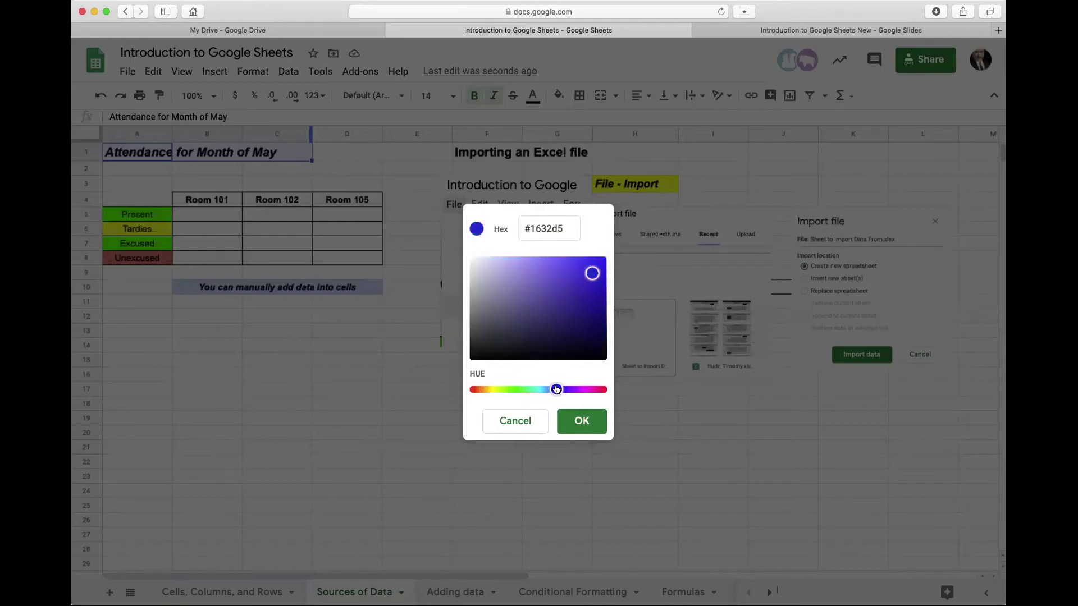
click(573, 291)
click(548, 277)
click(505, 271)
click(539, 301)
click(565, 318)
click(576, 289)
click(582, 421)
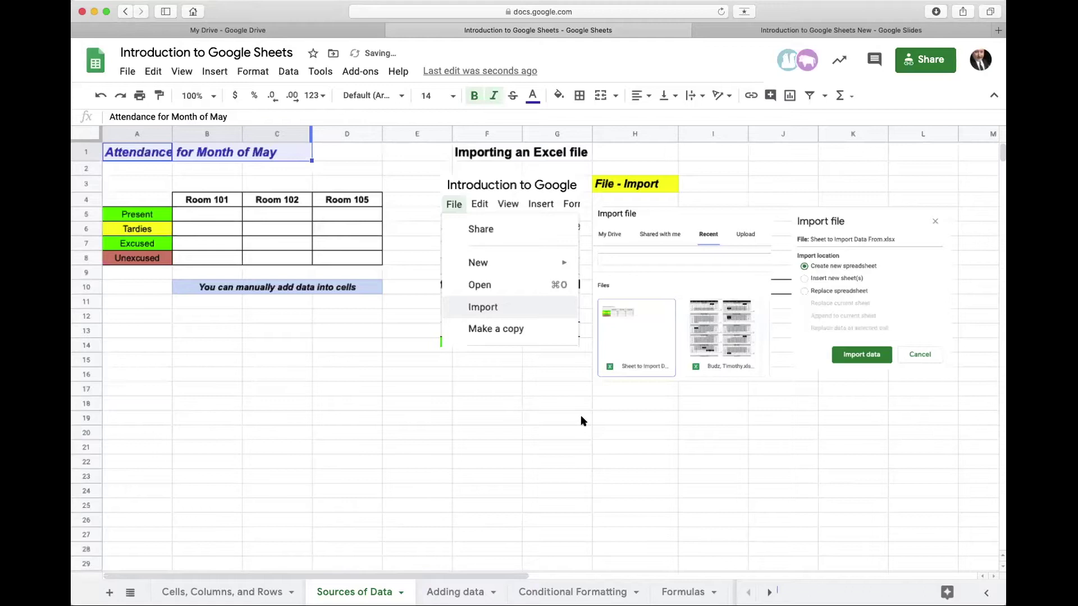
Create a custom light purple fill color, #c27fc2, and apply it to the Present label in cell A5
click(232, 166)
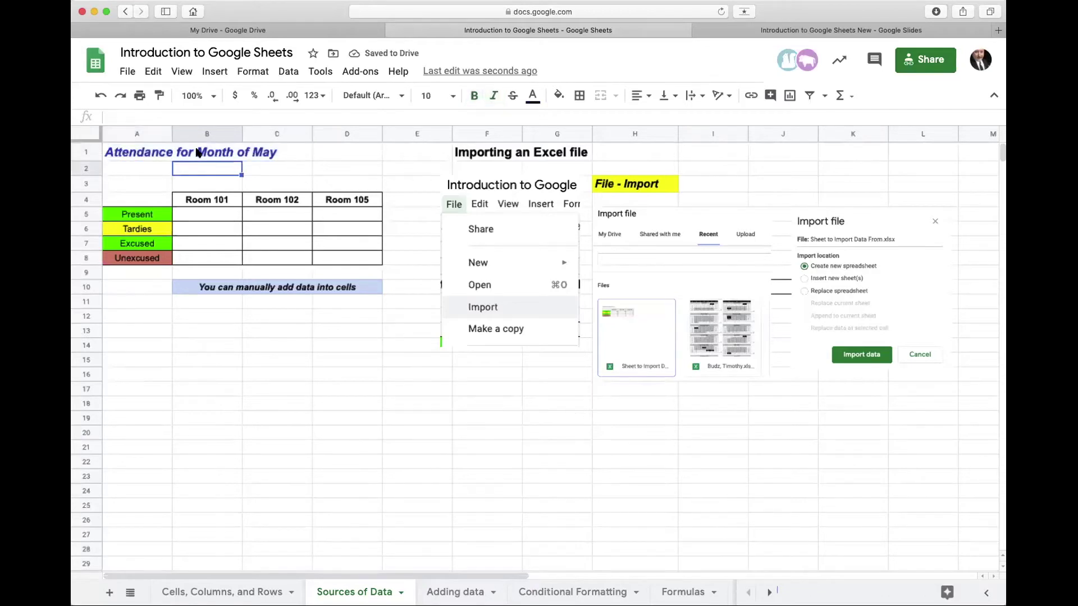
click(148, 217)
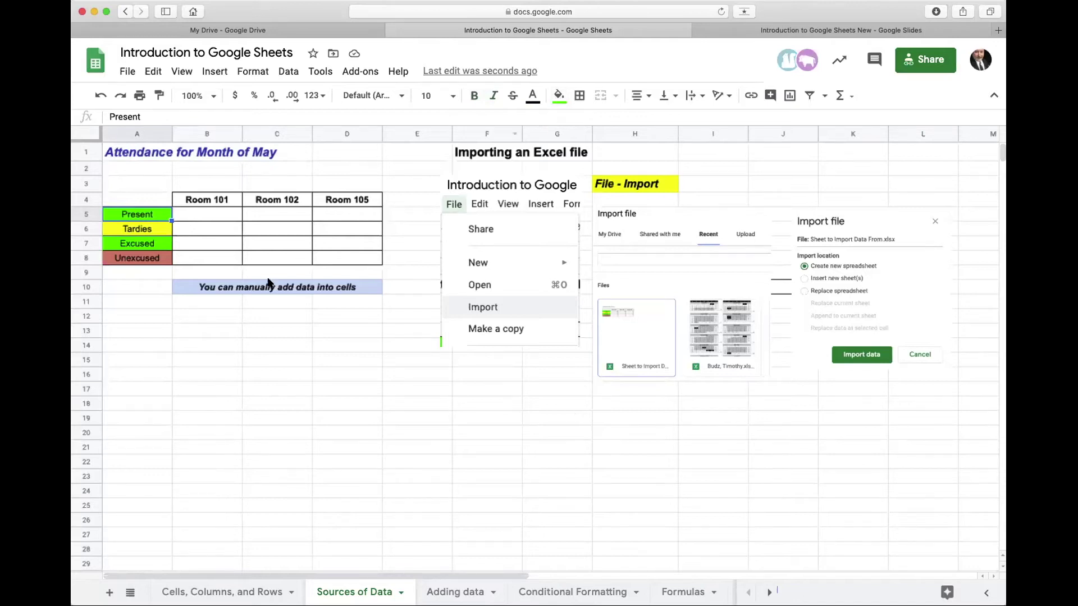
click(225, 329)
click(150, 213)
click(559, 97)
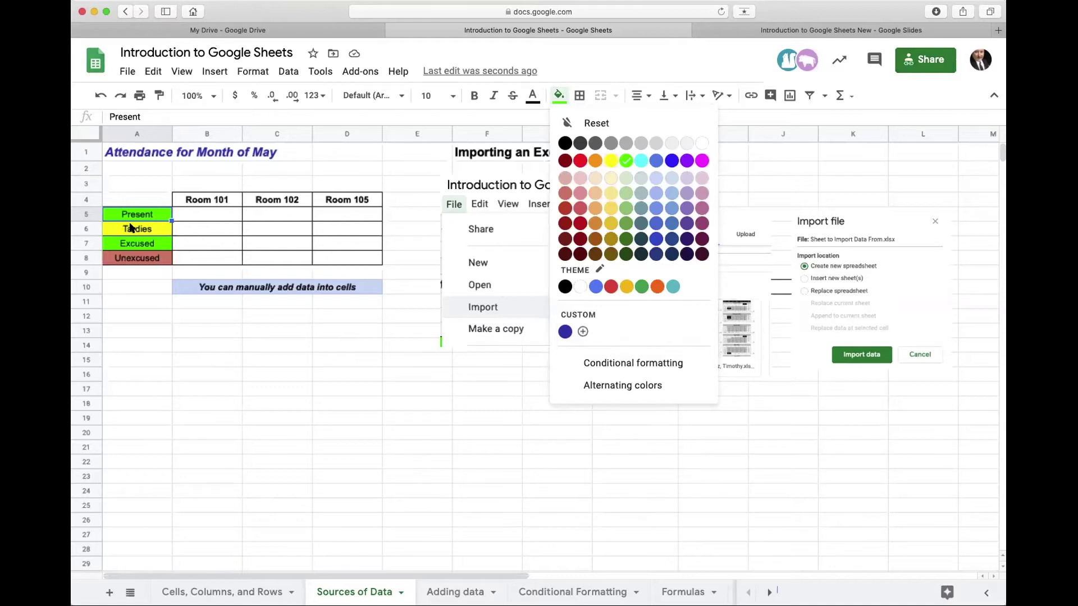
click(583, 331)
click(586, 389)
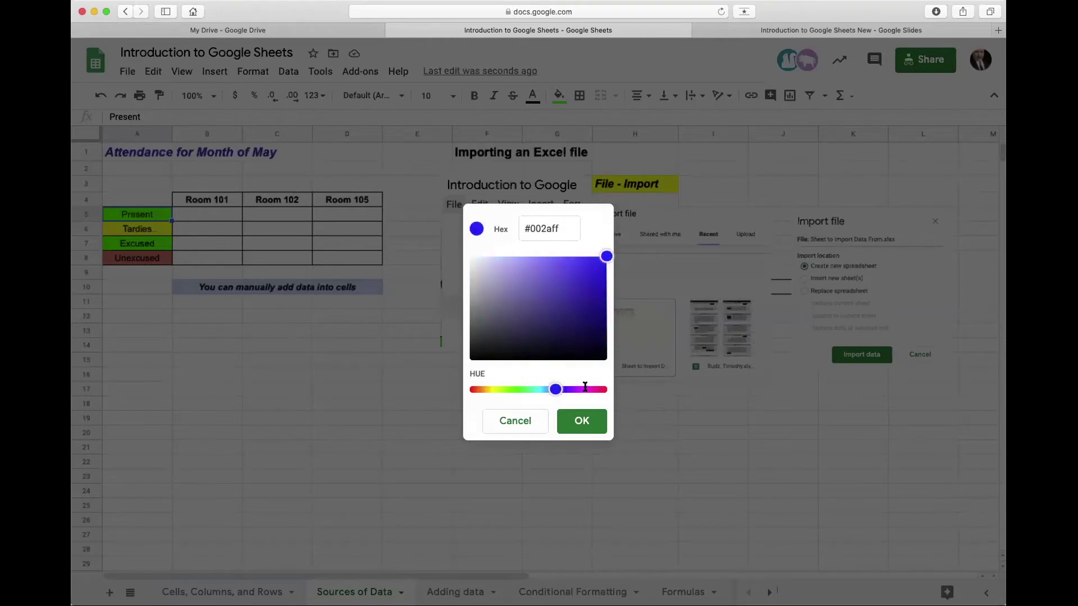
click(571, 280)
click(540, 289)
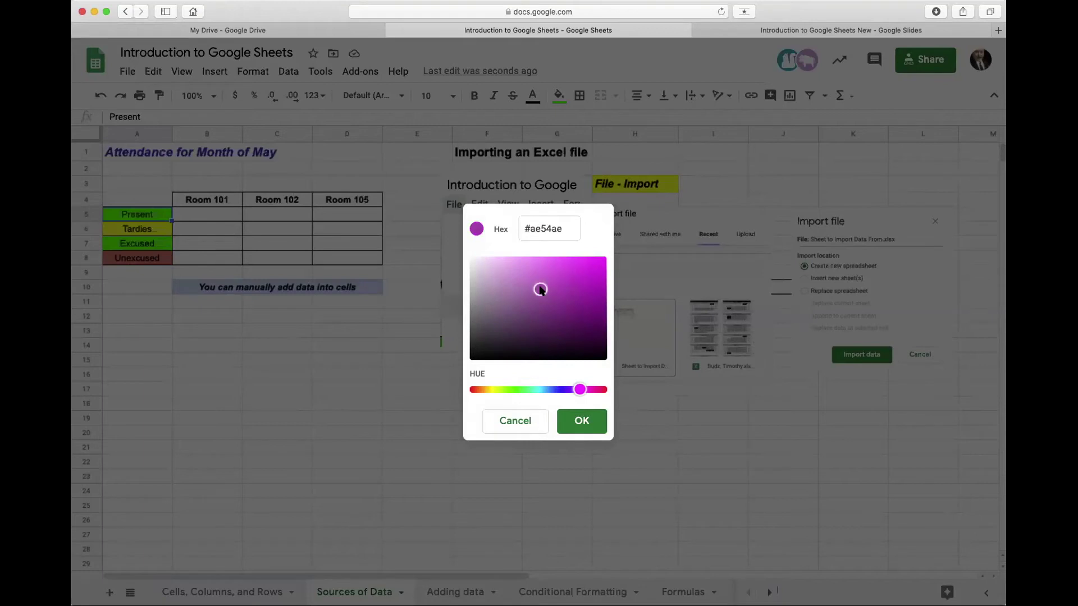
click(516, 281)
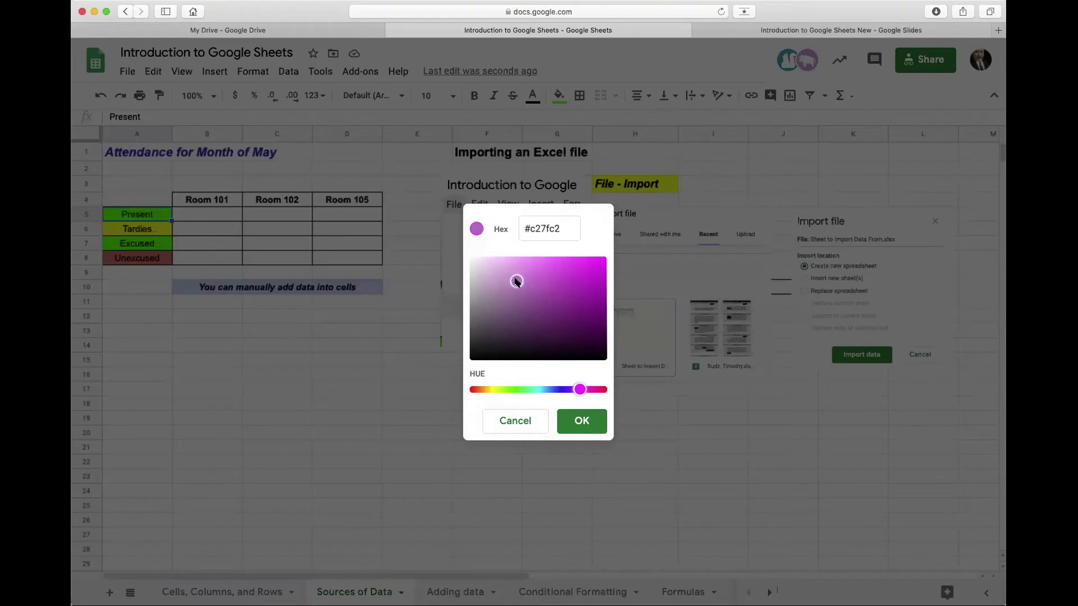
click(572, 420)
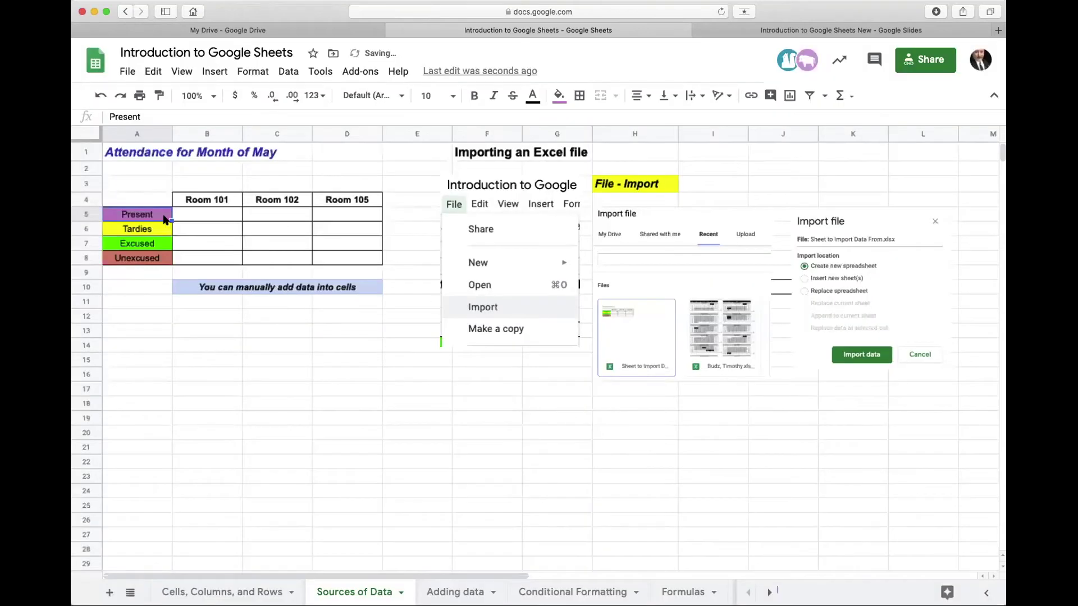
View the saved custom fill colors and look over the Present, Tardies, Excused and Unexcused row labels
click(560, 101)
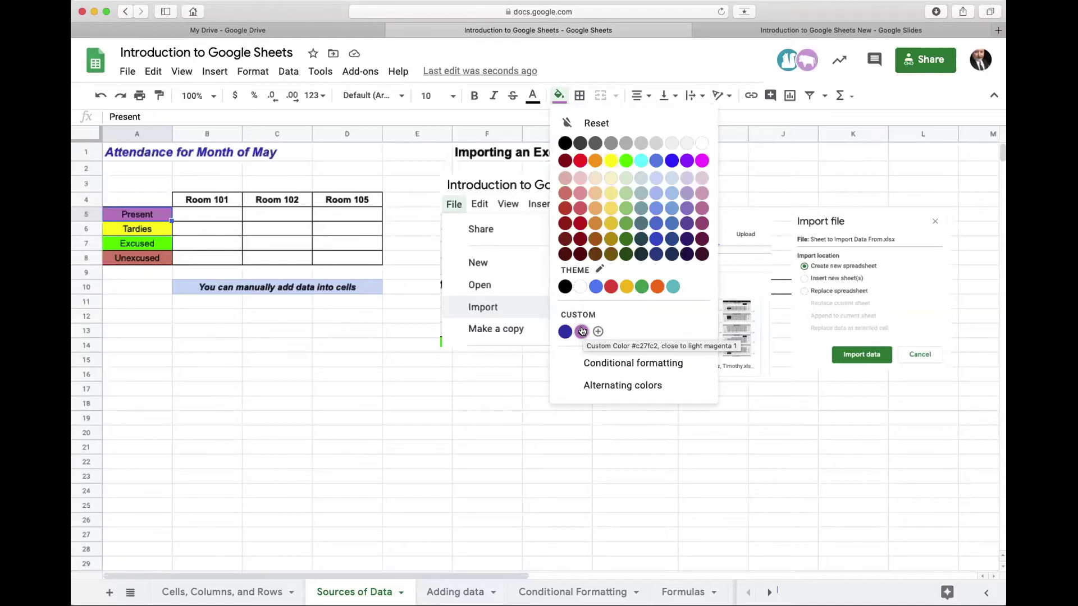
click(284, 387)
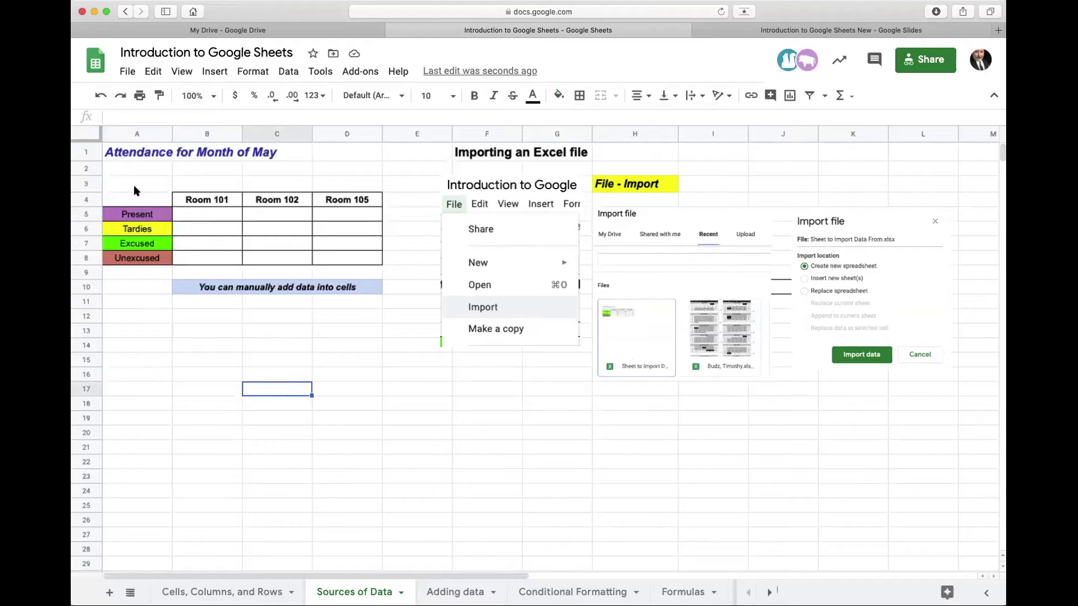
drag(140, 215, 140, 224)
click(140, 239)
click(152, 228)
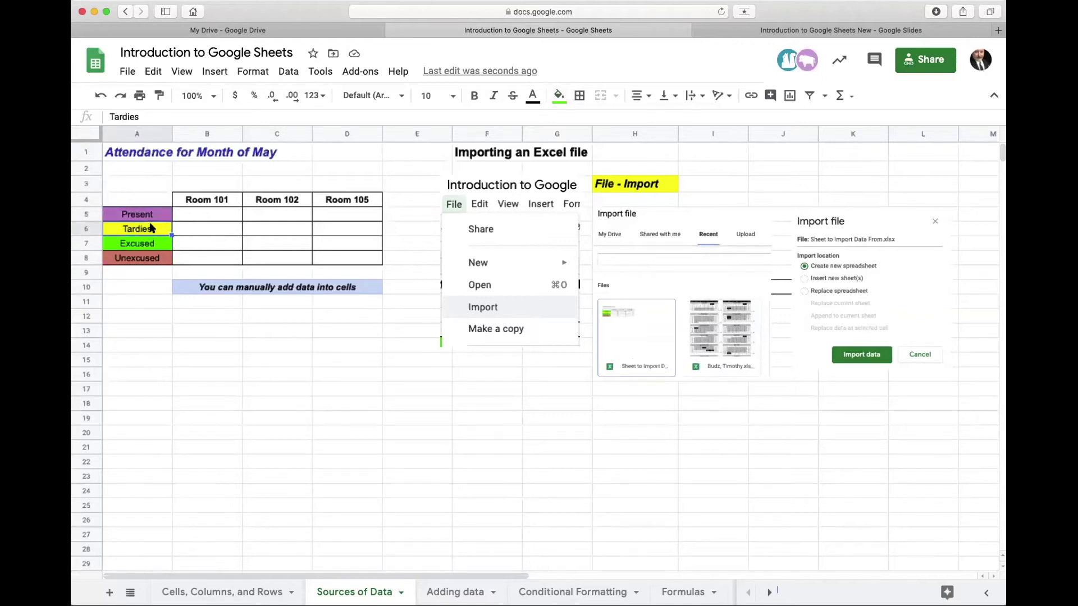
click(149, 246)
click(148, 259)
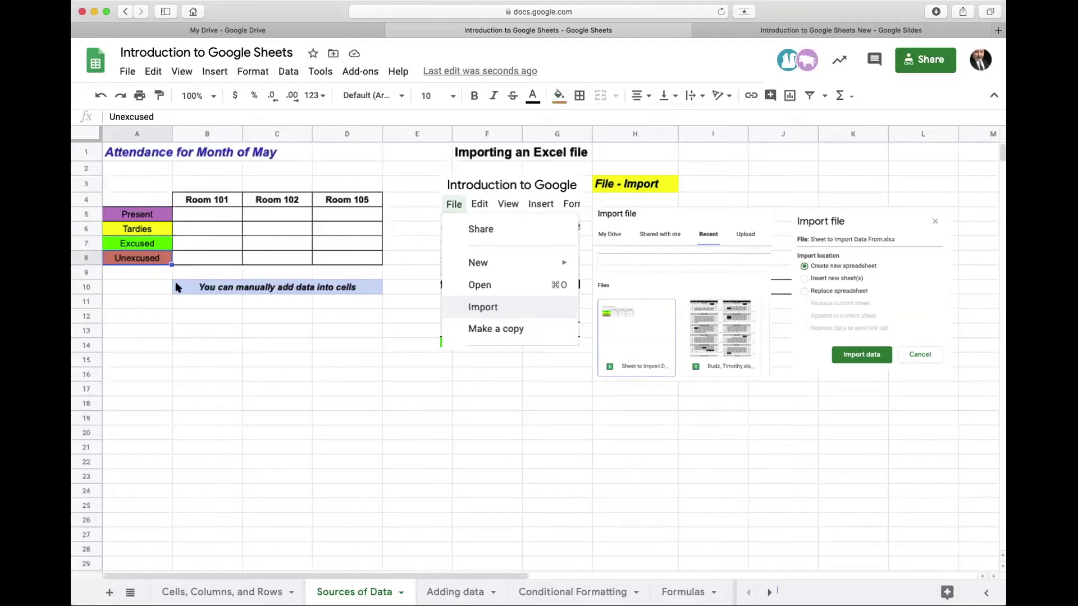
Open the Adding data worksheet and widen the Notes column G to about twice its width
click(450, 591)
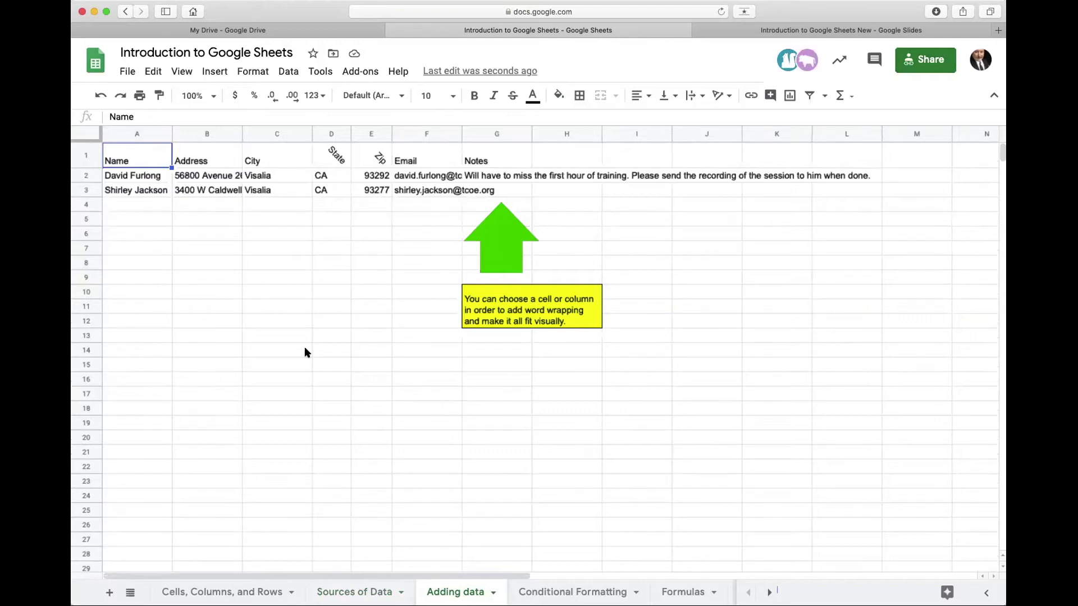
click(486, 176)
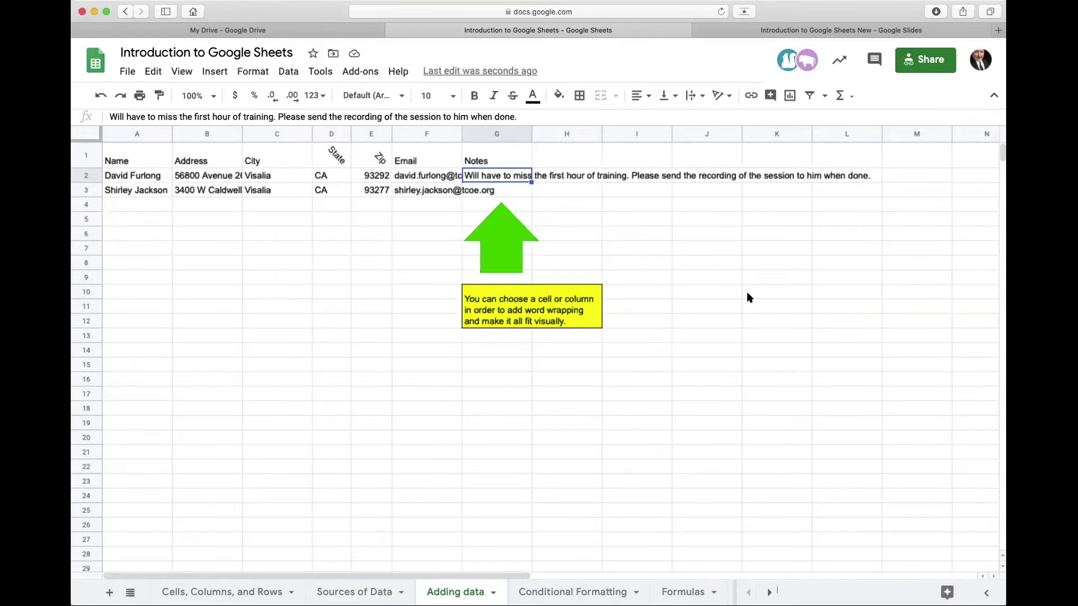
scroll(748, 297, right, 10)
scroll(749, 297, left, 10)
click(509, 135)
drag(530, 135, 610, 135)
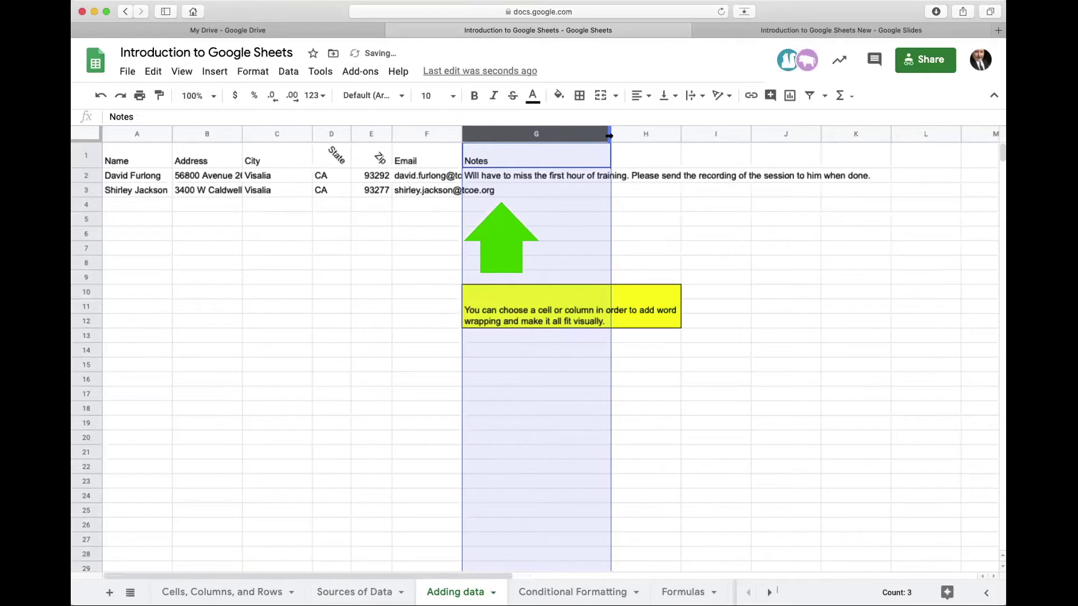
Wrap the text of the long note in cell G2
click(565, 174)
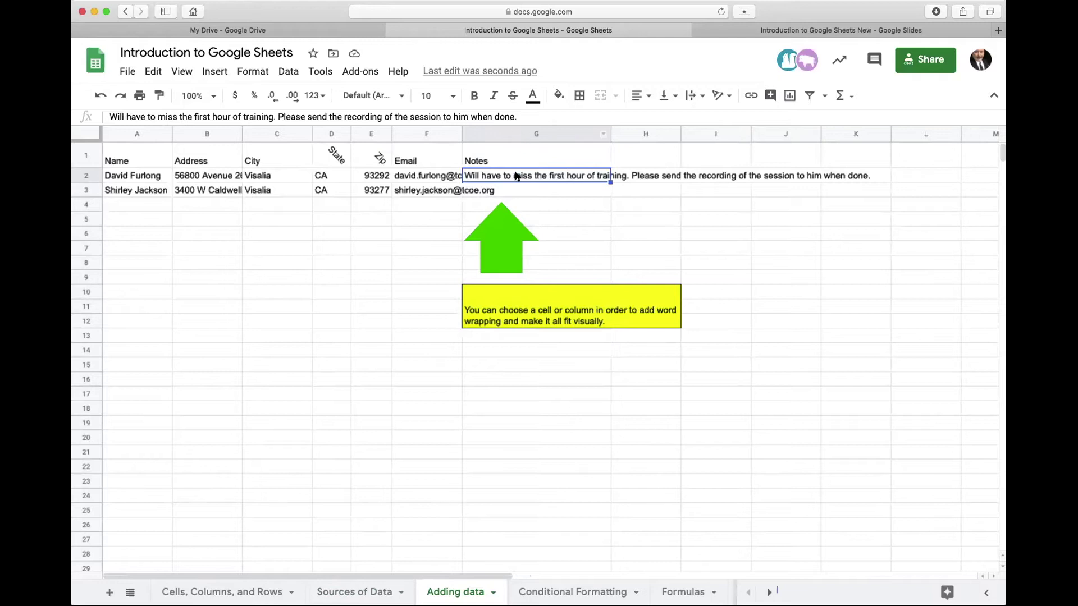
click(514, 129)
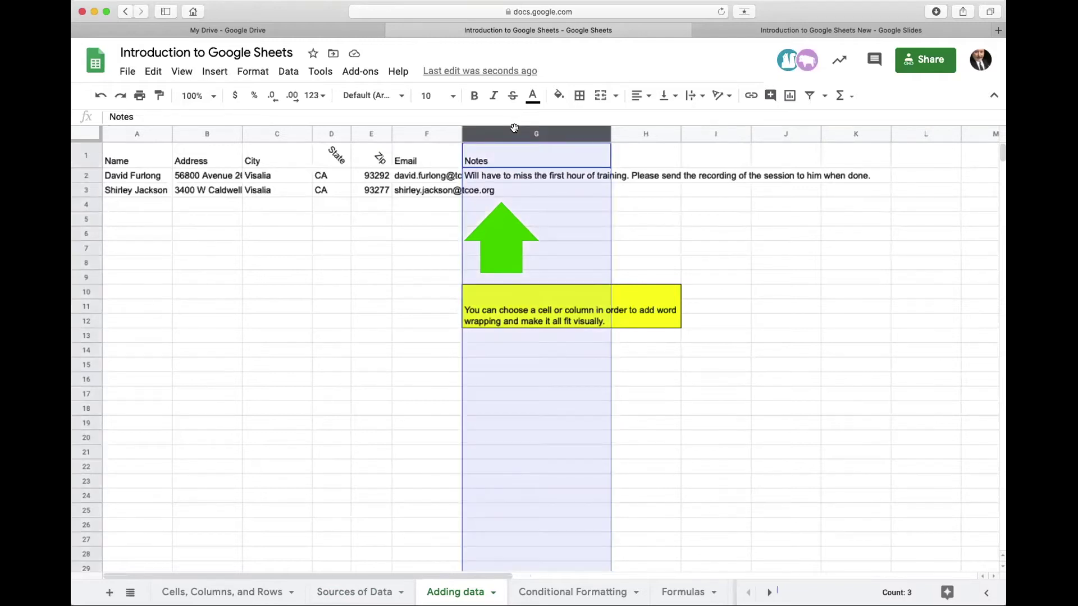
click(534, 177)
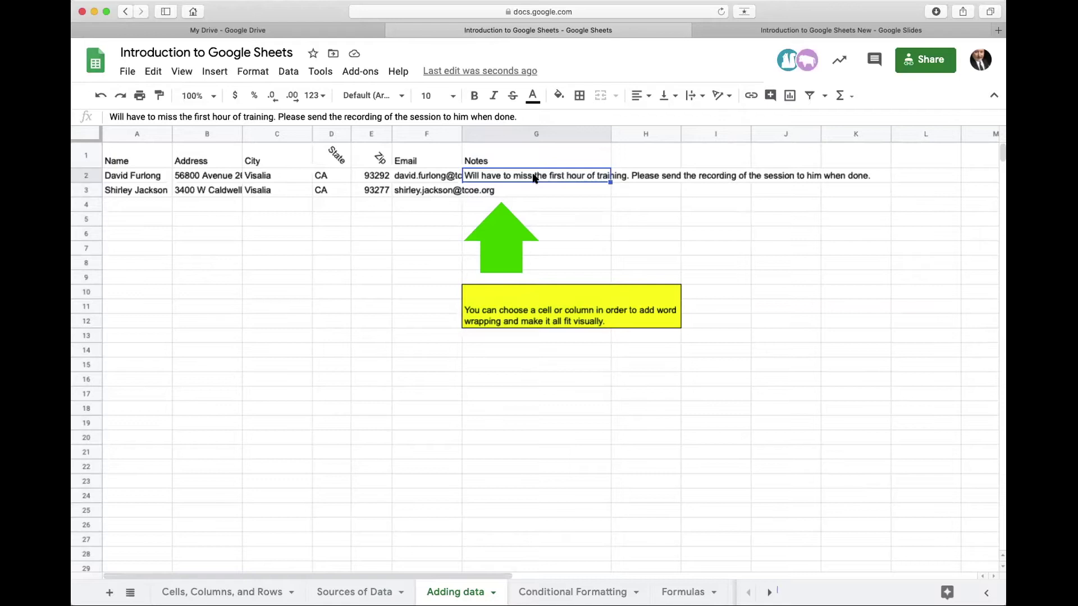
click(265, 76)
mouse_move(314, 342)
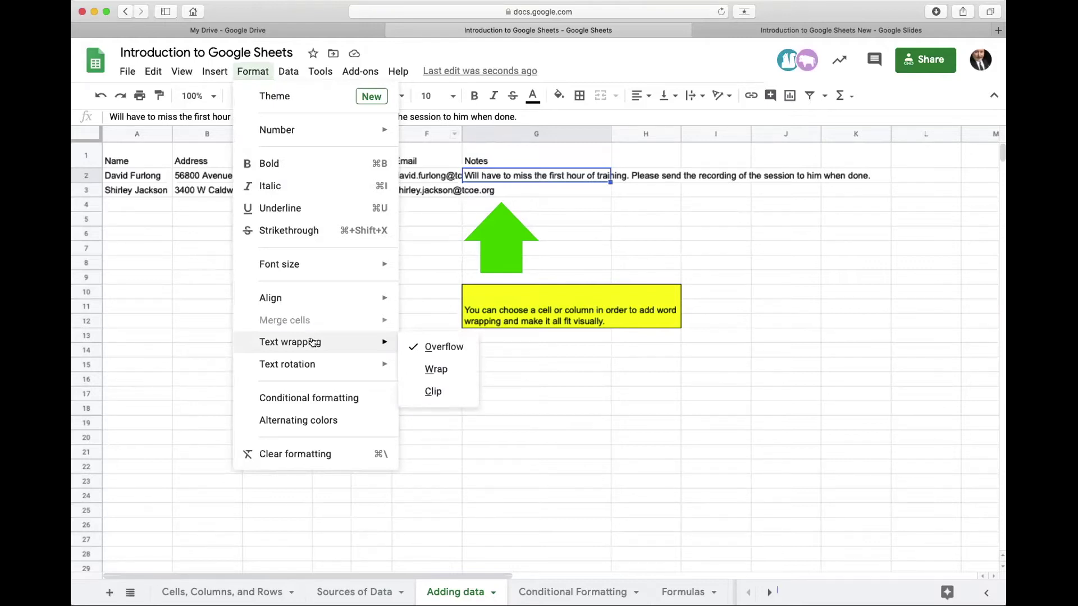
click(431, 371)
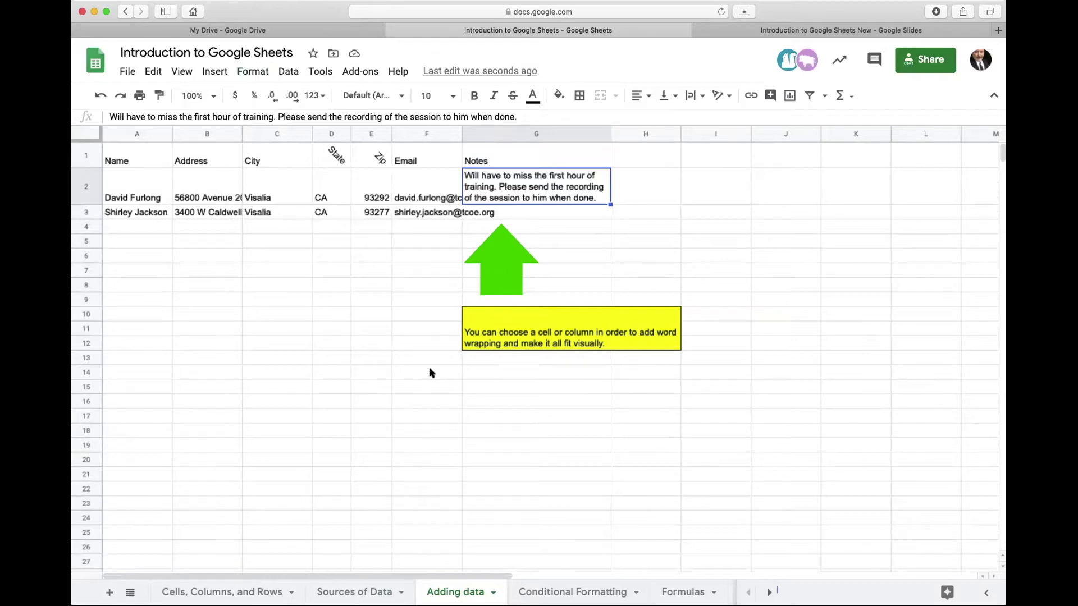
Apply text wrapping to the whole Notes column G
click(494, 137)
click(252, 71)
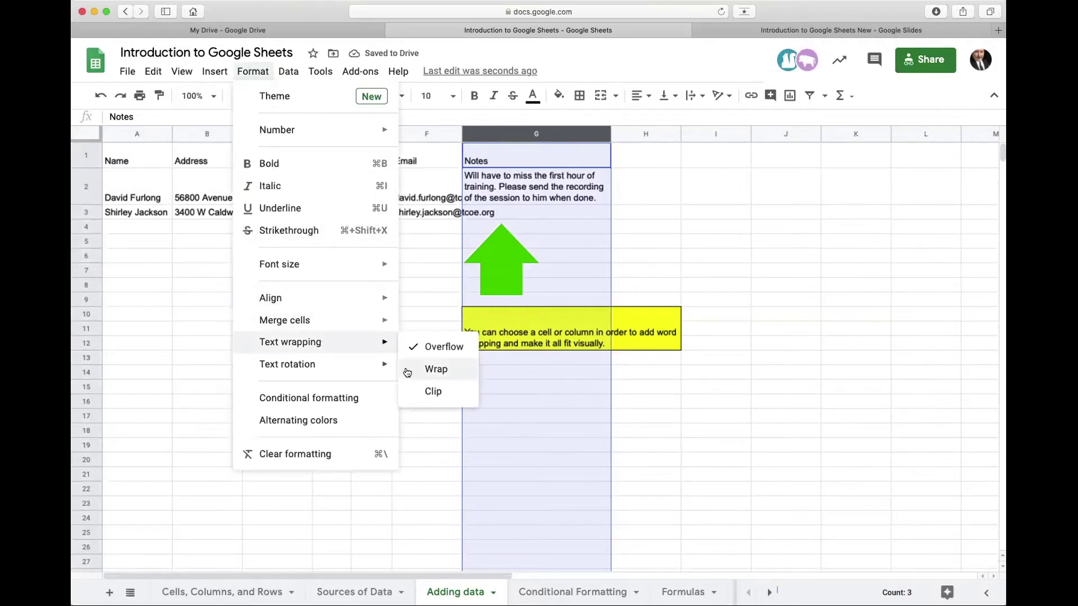
click(407, 372)
click(731, 436)
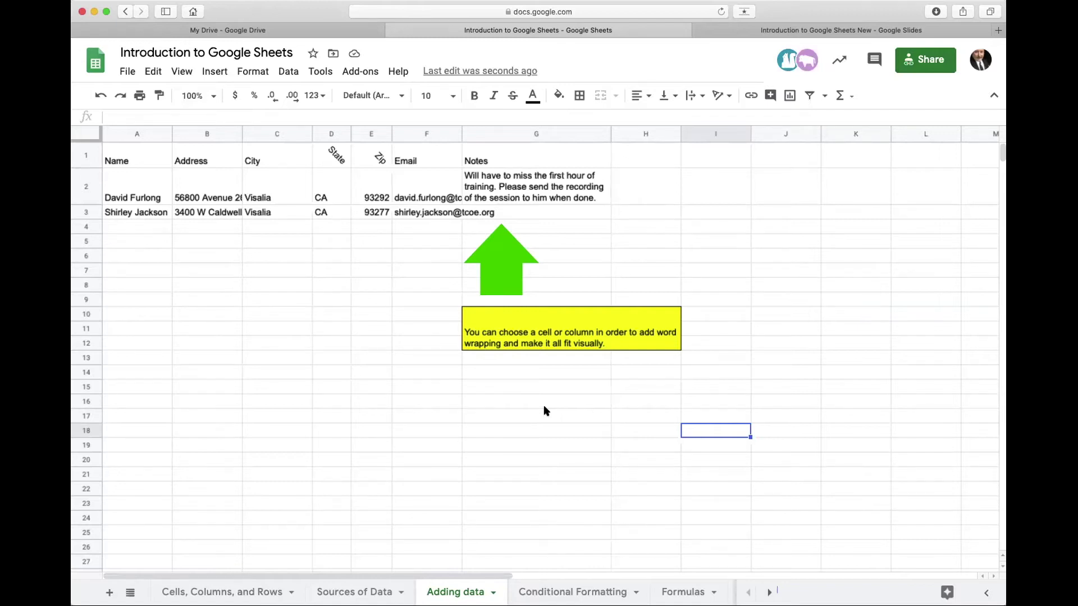
Examine the column headings in row 1, from Name to Notes, and compare the tilted State heading with its short entries
click(90, 153)
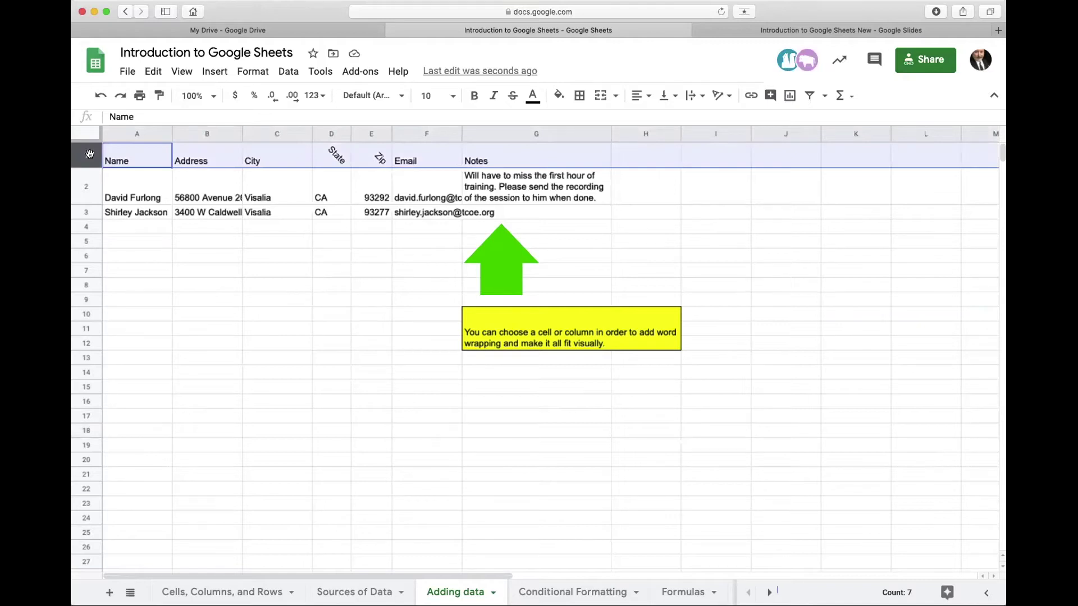
click(145, 164)
click(194, 164)
click(250, 162)
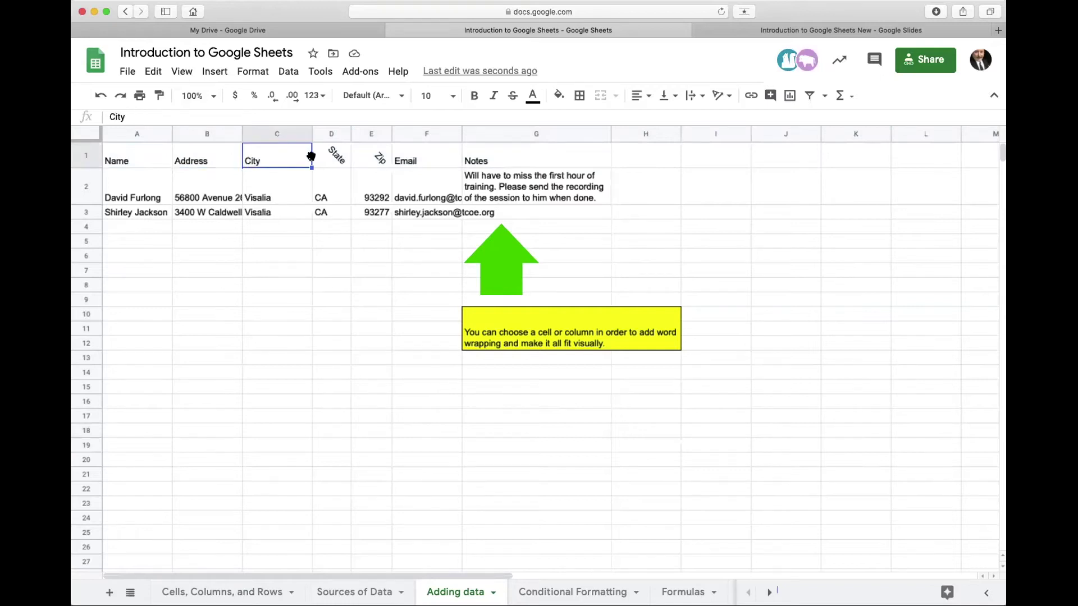
click(316, 158)
click(405, 163)
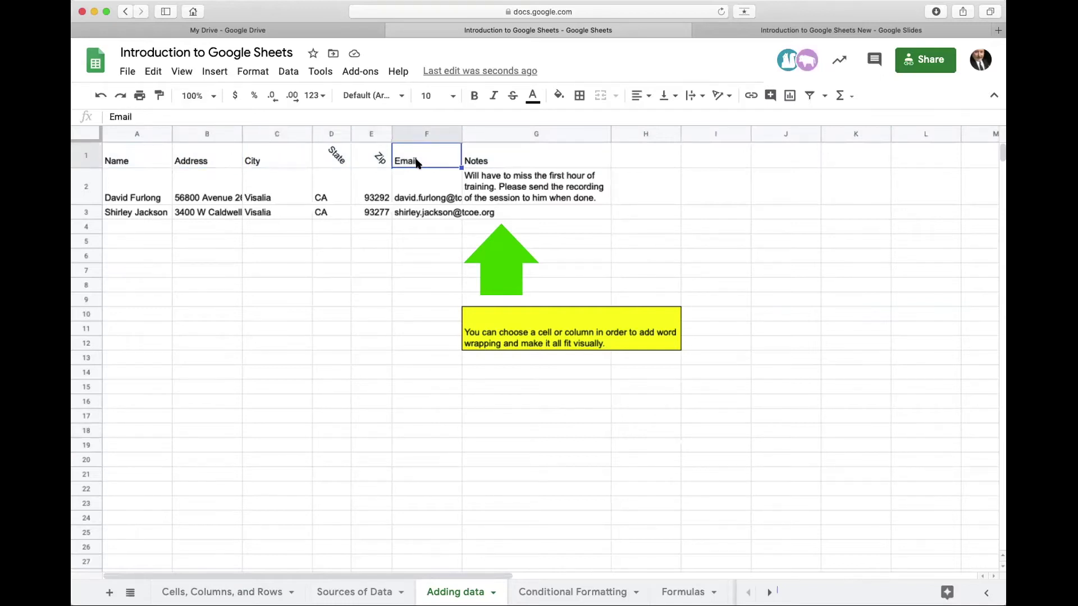
click(476, 162)
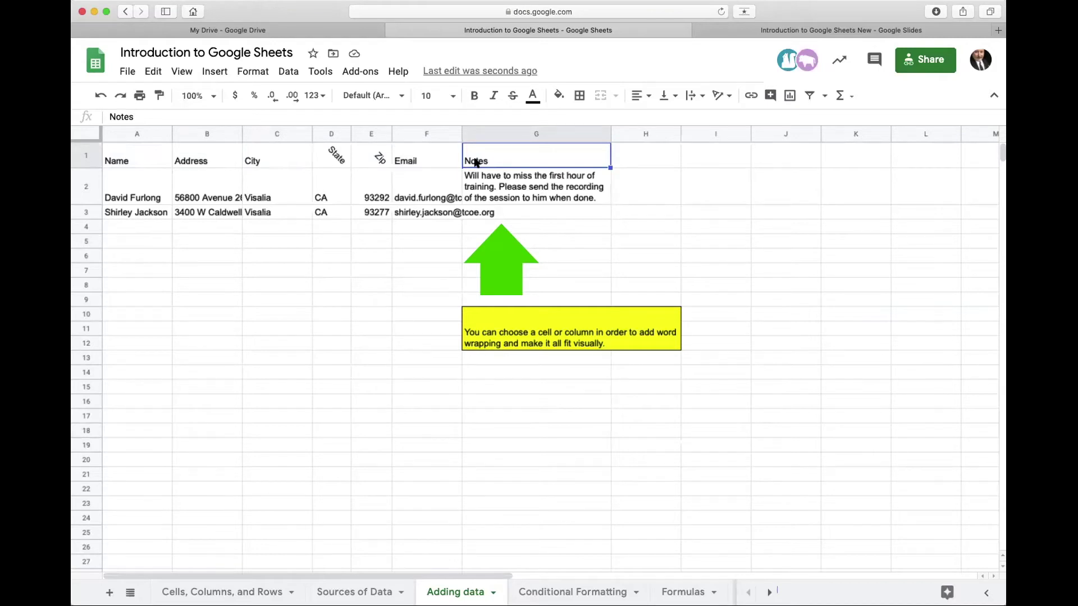
click(324, 185)
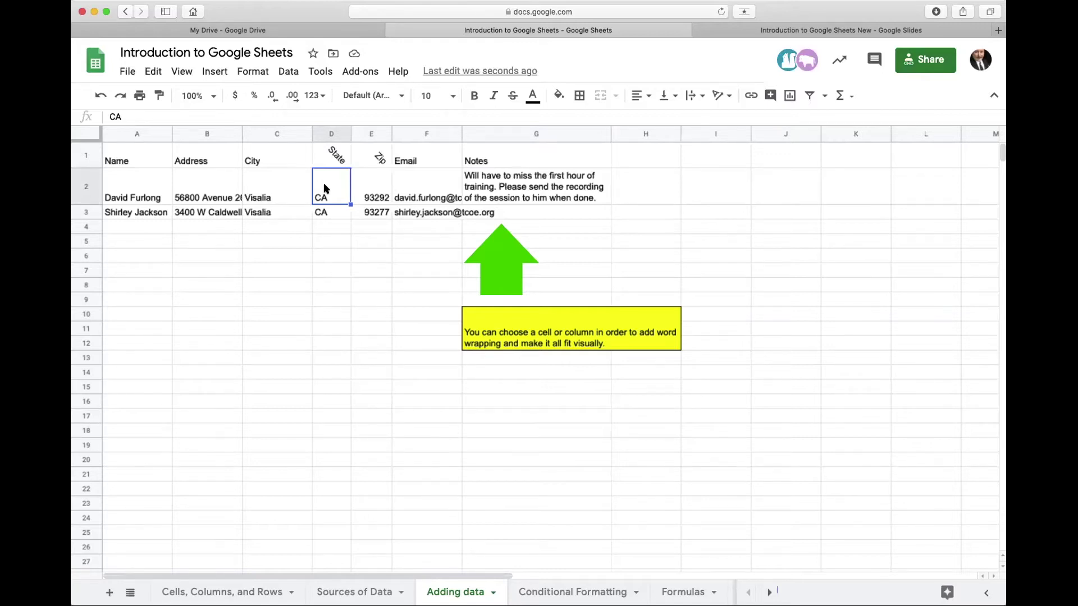
click(336, 150)
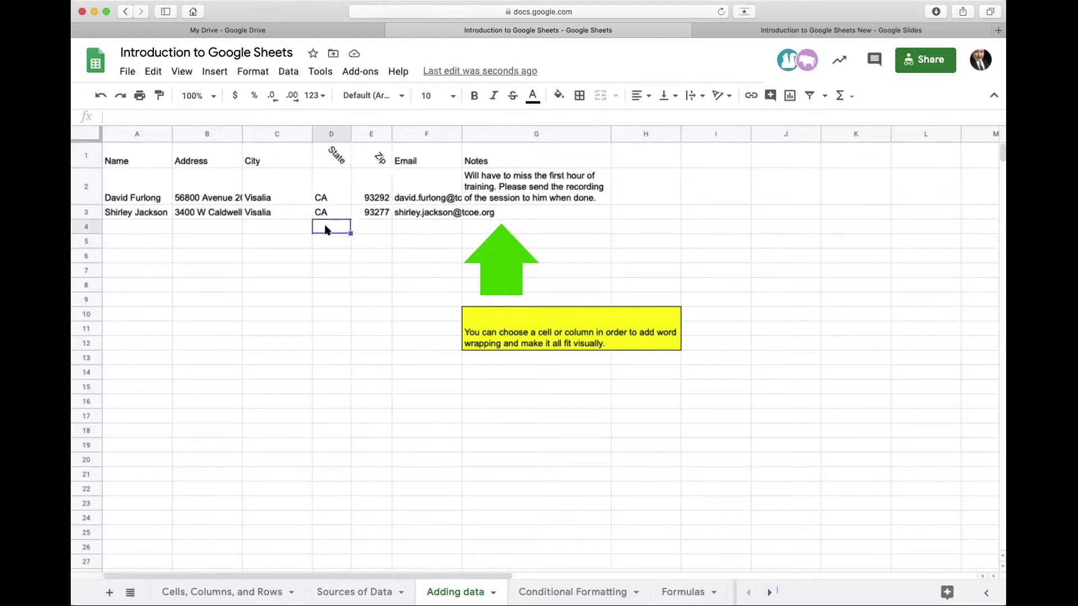
Review the text rotation options and remove the rotation from the State and Zip headings in D1:E1
drag(331, 156, 371, 160)
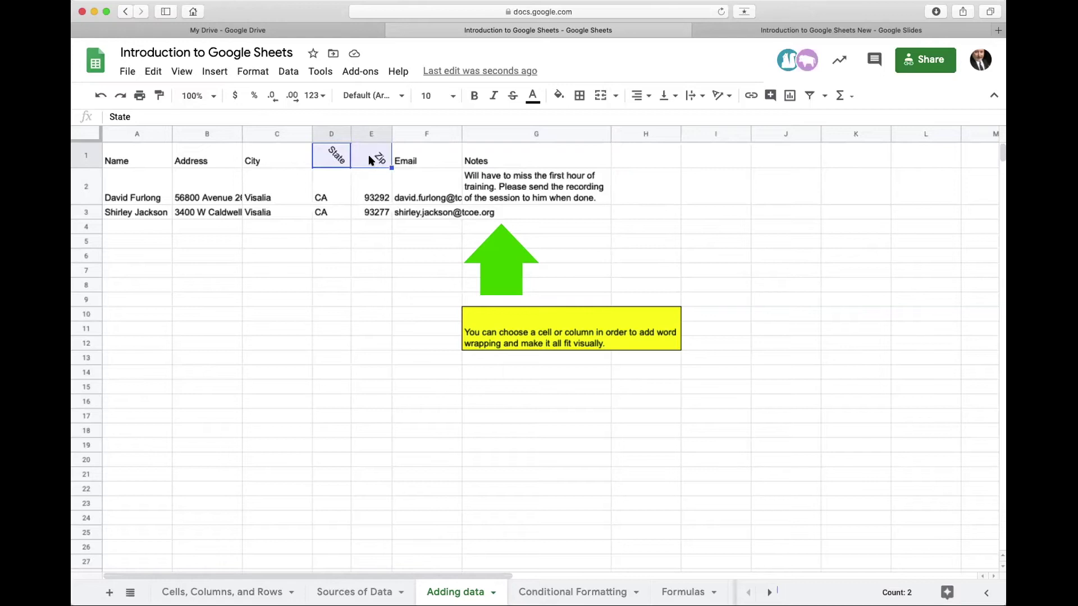
click(253, 72)
mouse_move(312, 295)
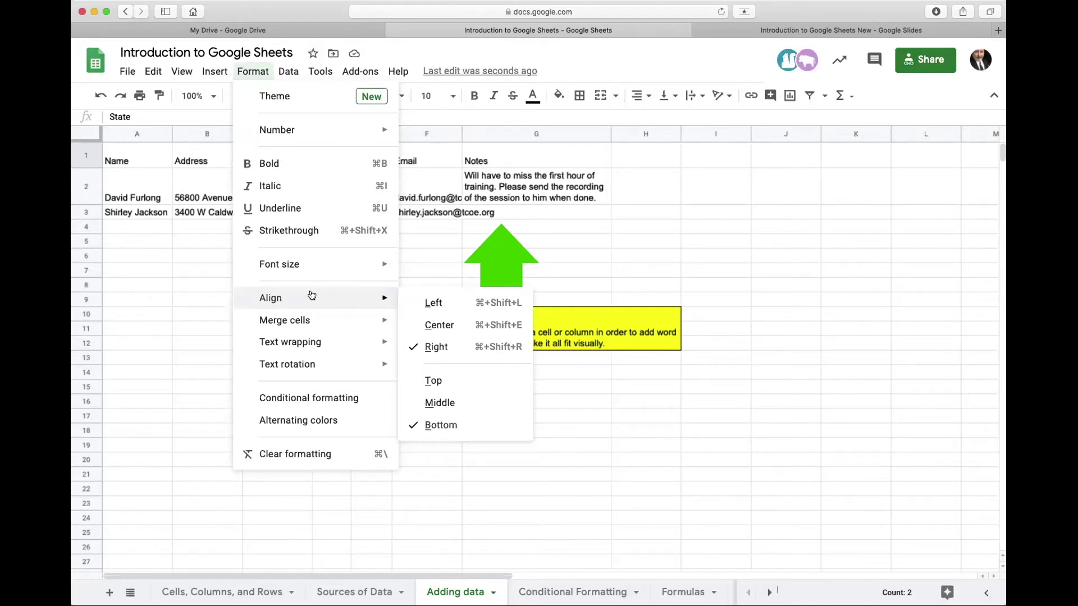
mouse_move(308, 360)
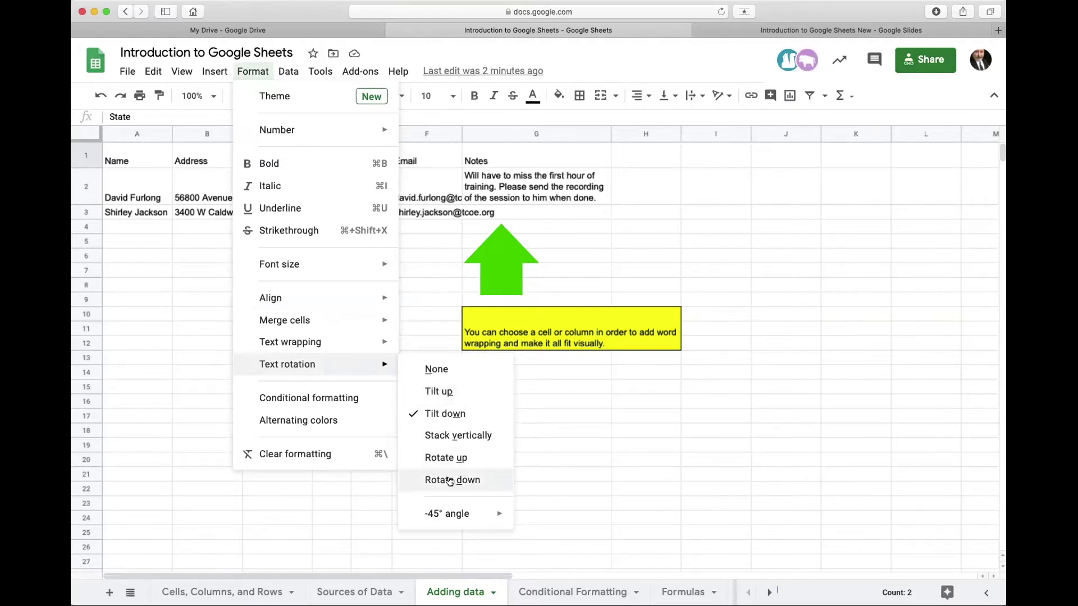
mouse_move(457, 517)
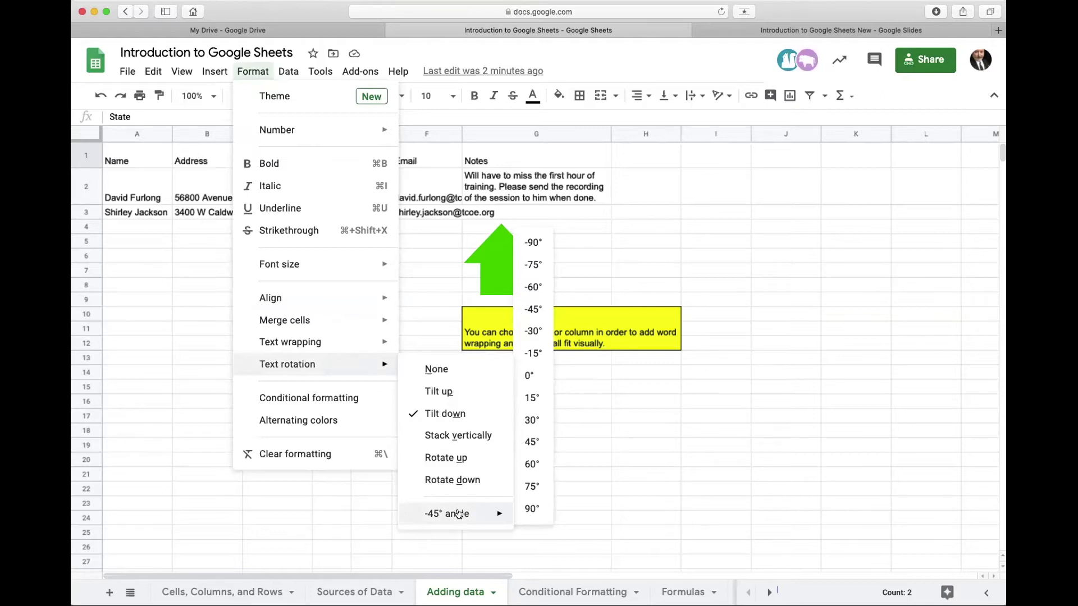
click(455, 380)
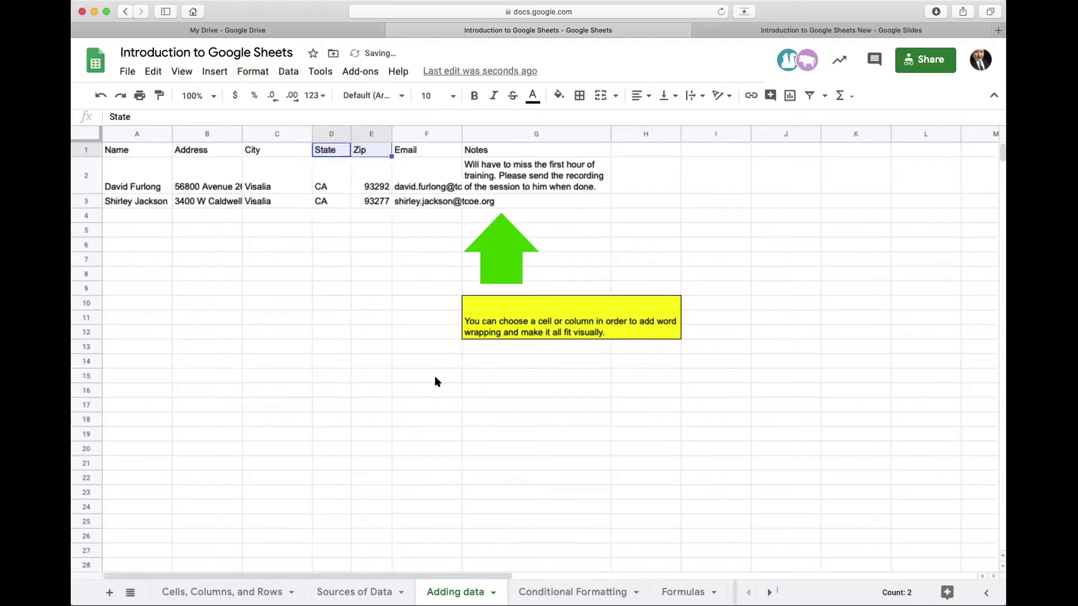
click(435, 382)
Rotate the State and Zip headings in D1:E1 to a -75° angle and fit column D's width to its content
drag(337, 149, 359, 151)
click(253, 71)
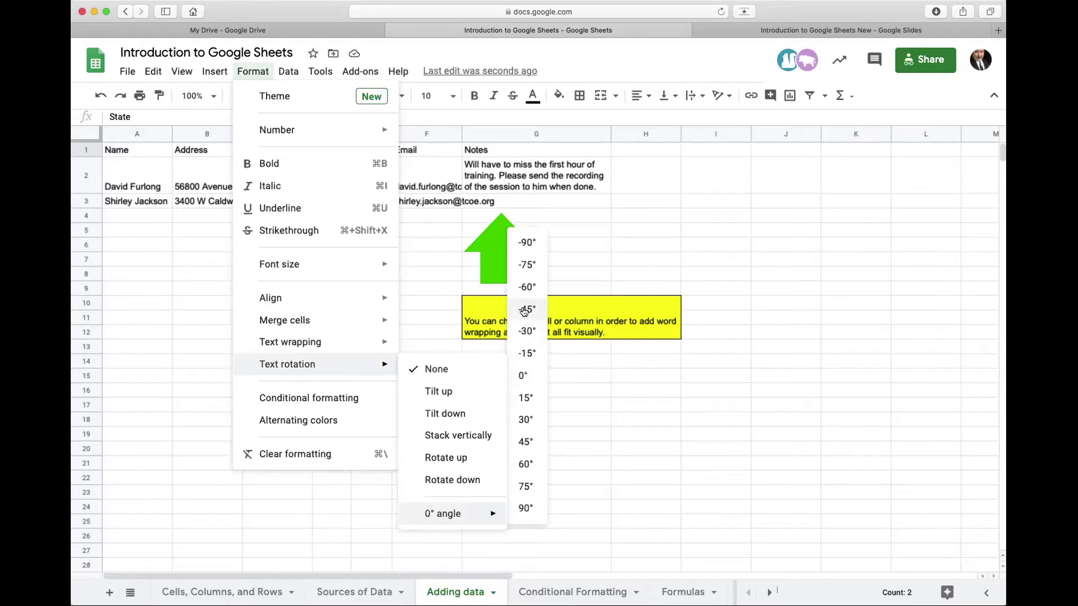
click(527, 265)
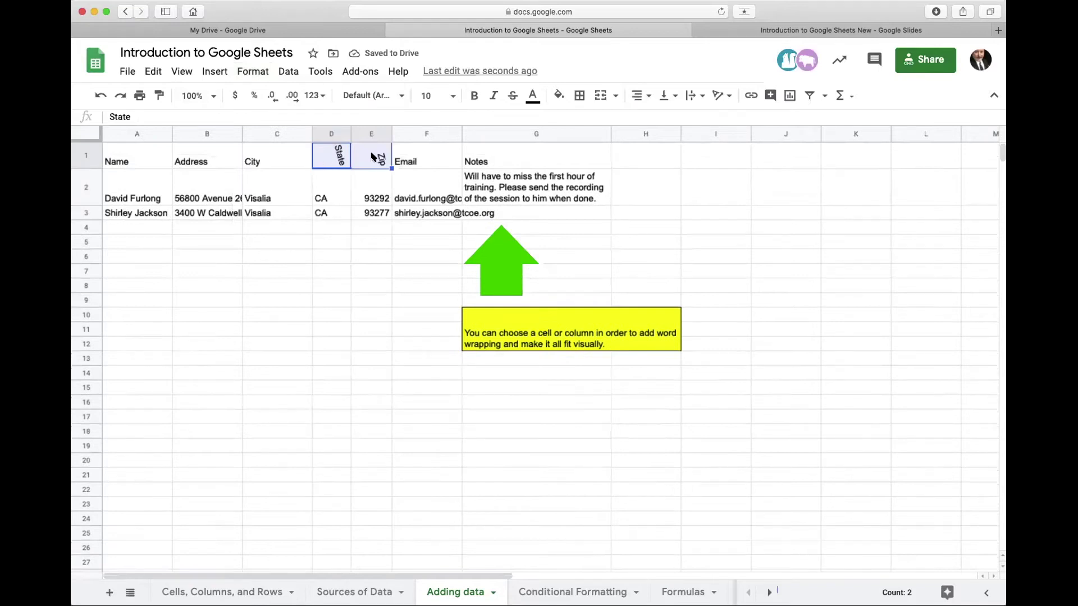
drag(350, 134, 350, 134)
double_click(350, 134)
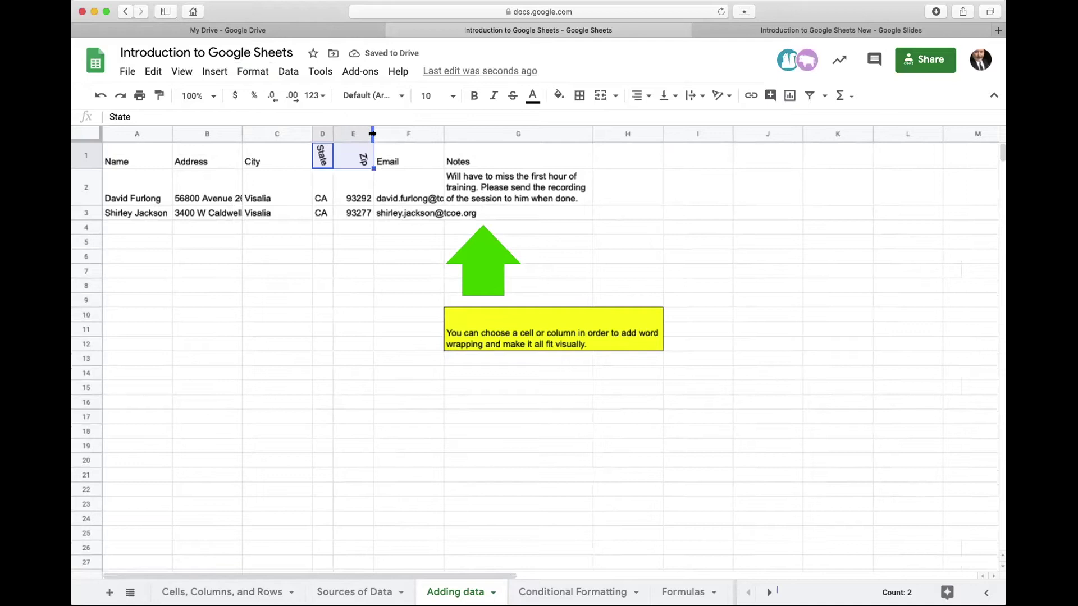
Fit the Zip column E to its content and go to the Conditional Formatting worksheet
double_click(374, 133)
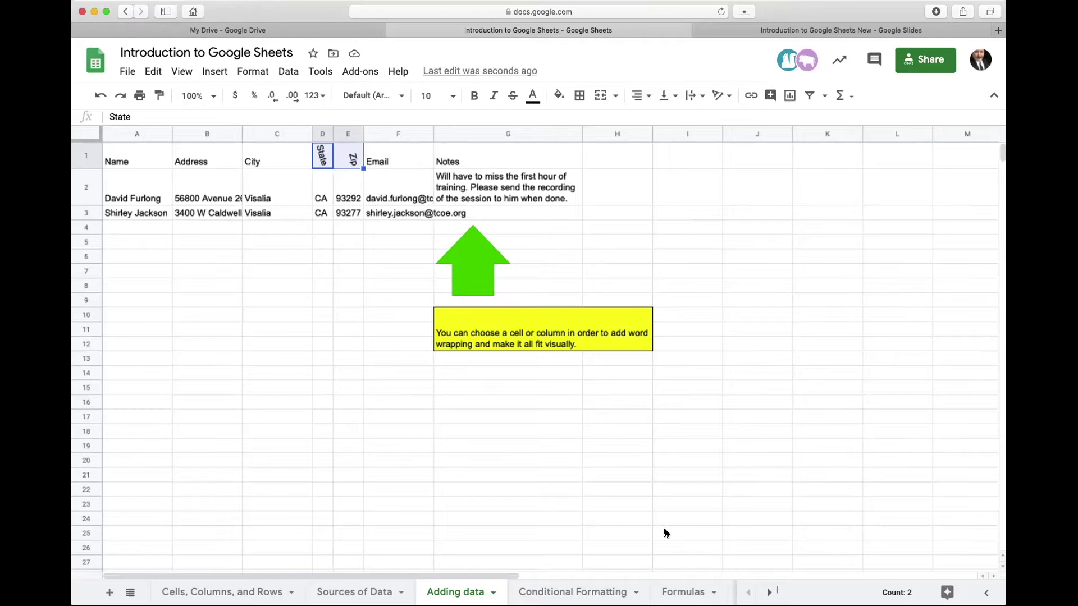
click(551, 595)
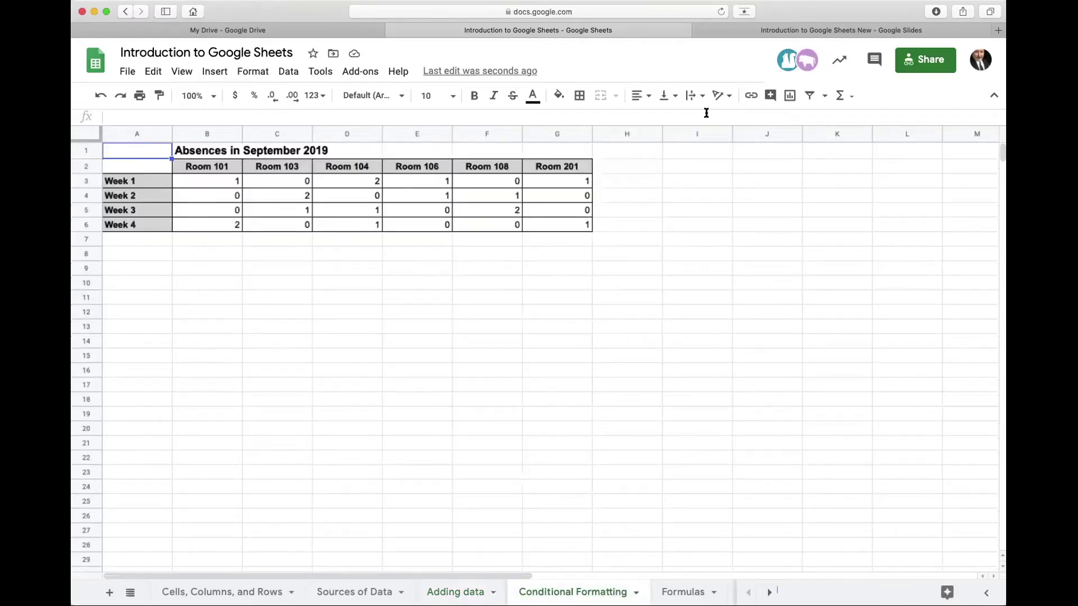
Switch to the Google Slides presentation and read slide 13, Conditional Formatting of Your Sheet, passing the background colors slide
click(808, 29)
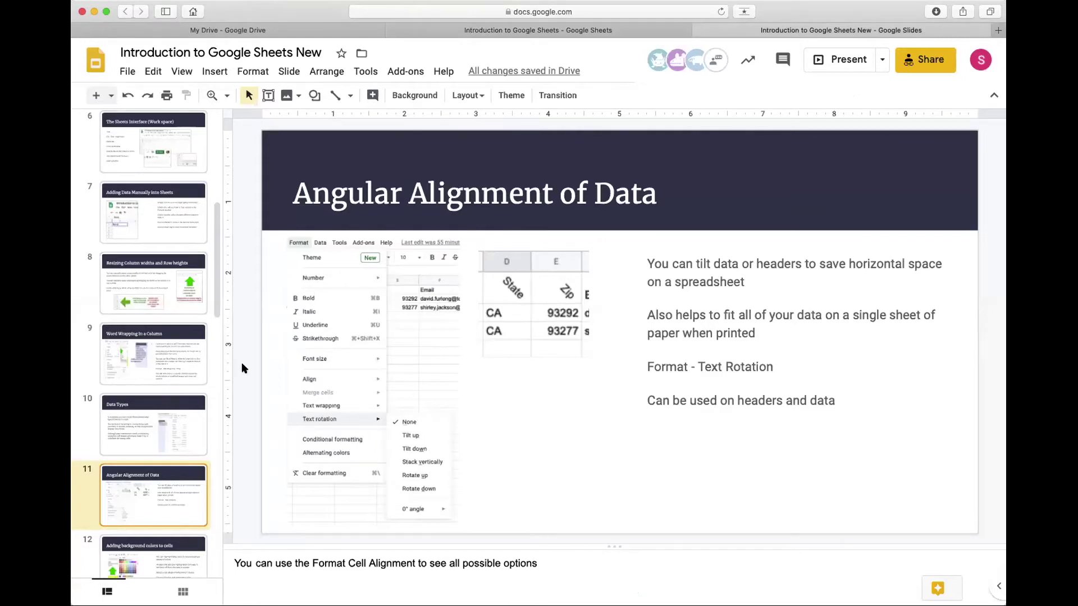
scroll(155, 380, down, 4)
click(152, 436)
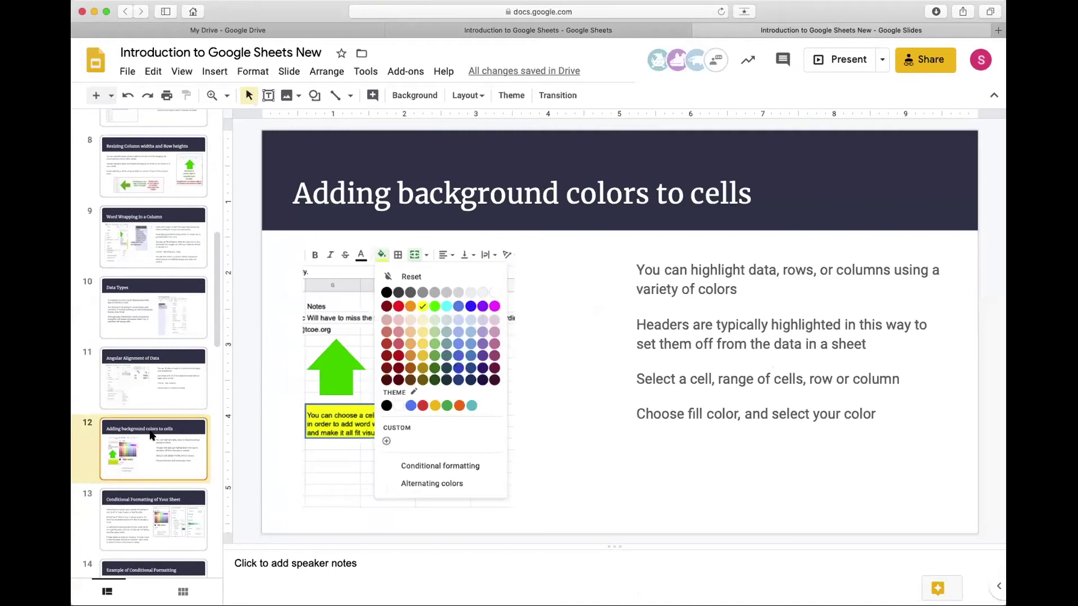
scroll(149, 433, down, 5)
click(134, 368)
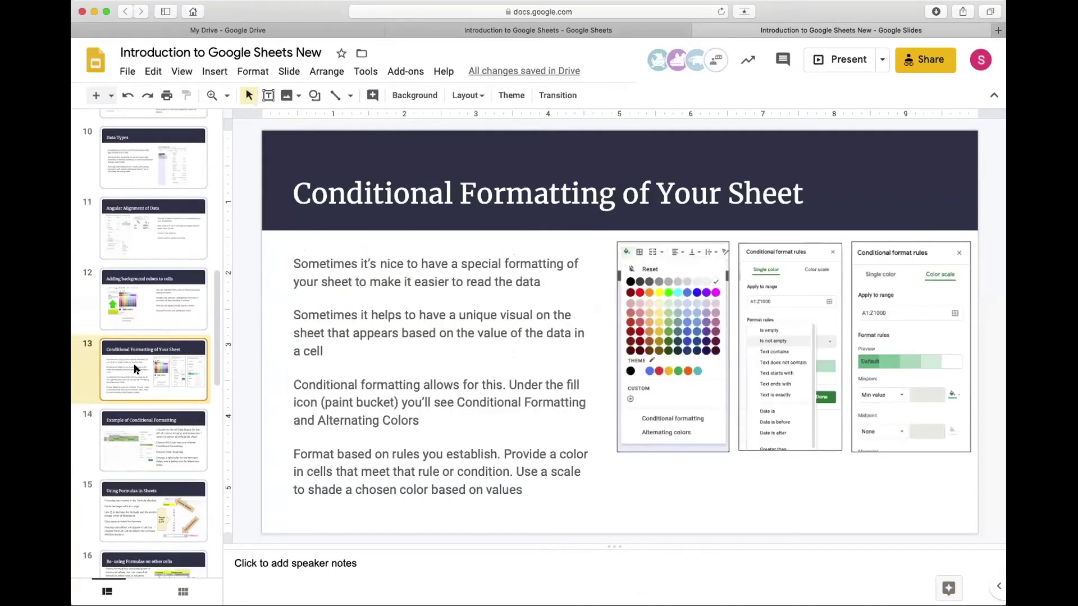
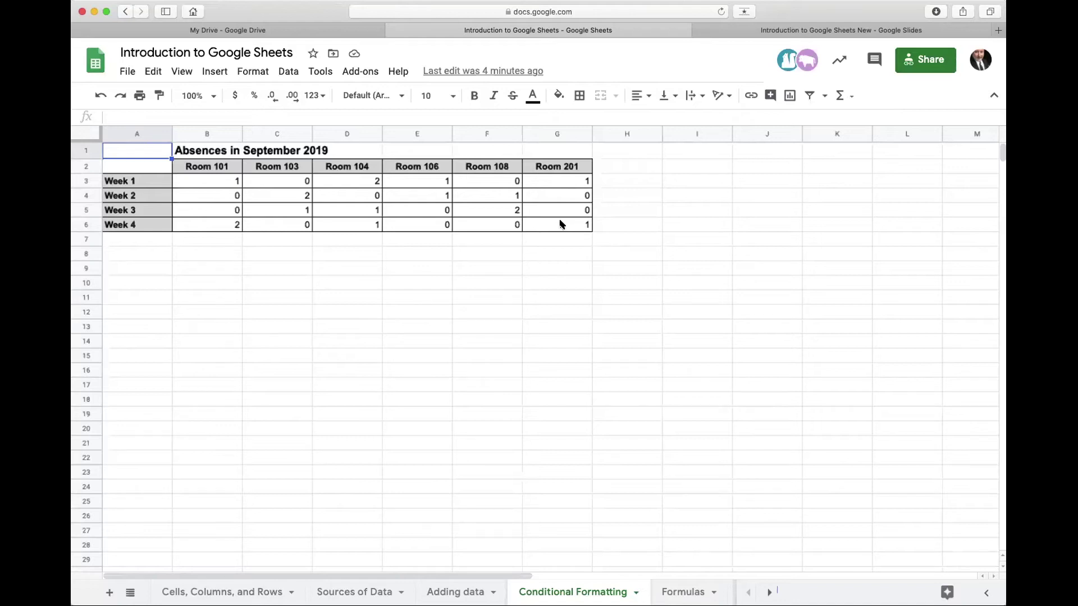
Select the absence counts in B3:G6 and open the conditional formatting rules for that range
drag(218, 182, 551, 231)
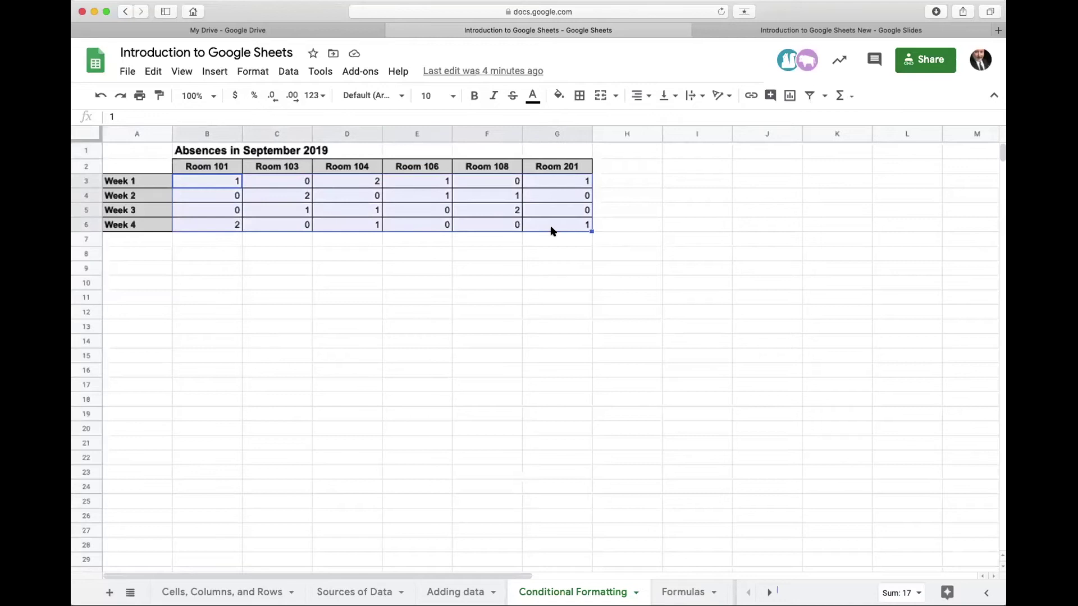
click(325, 253)
click(217, 179)
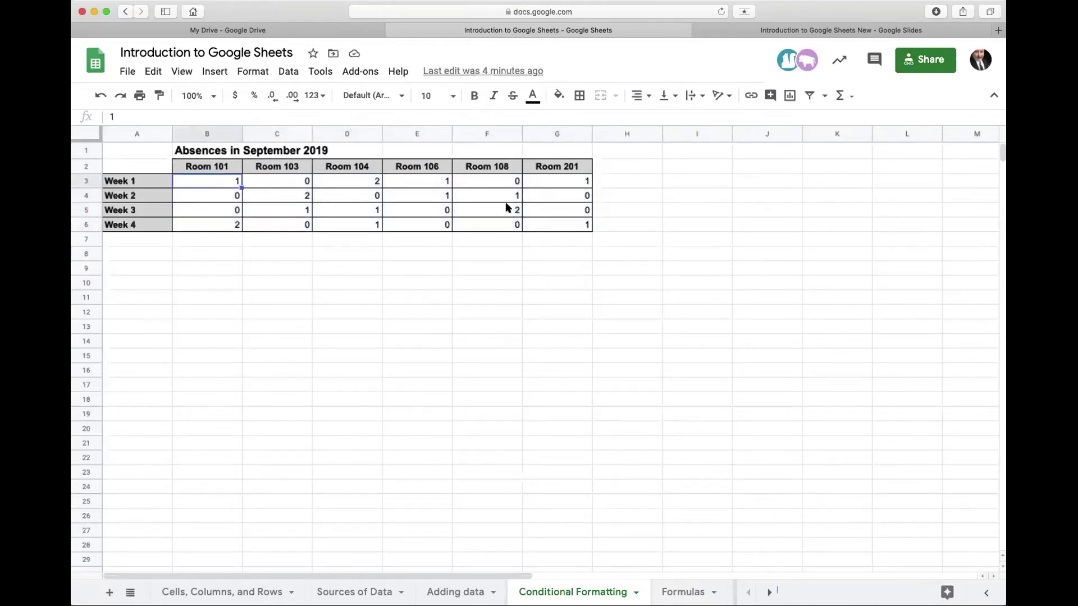
click(545, 221)
click(352, 282)
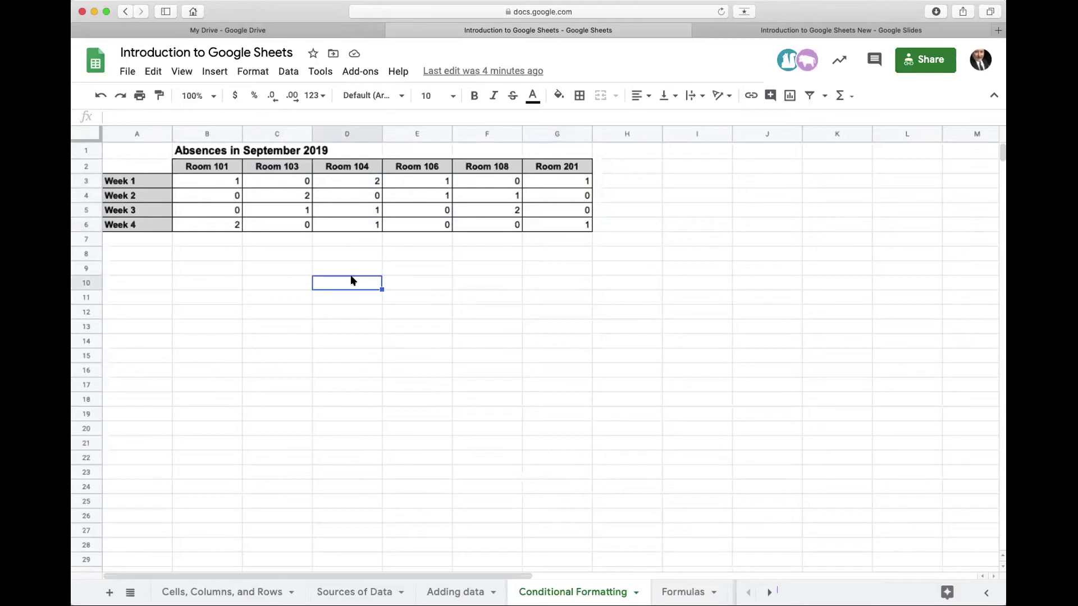
drag(228, 179, 551, 231)
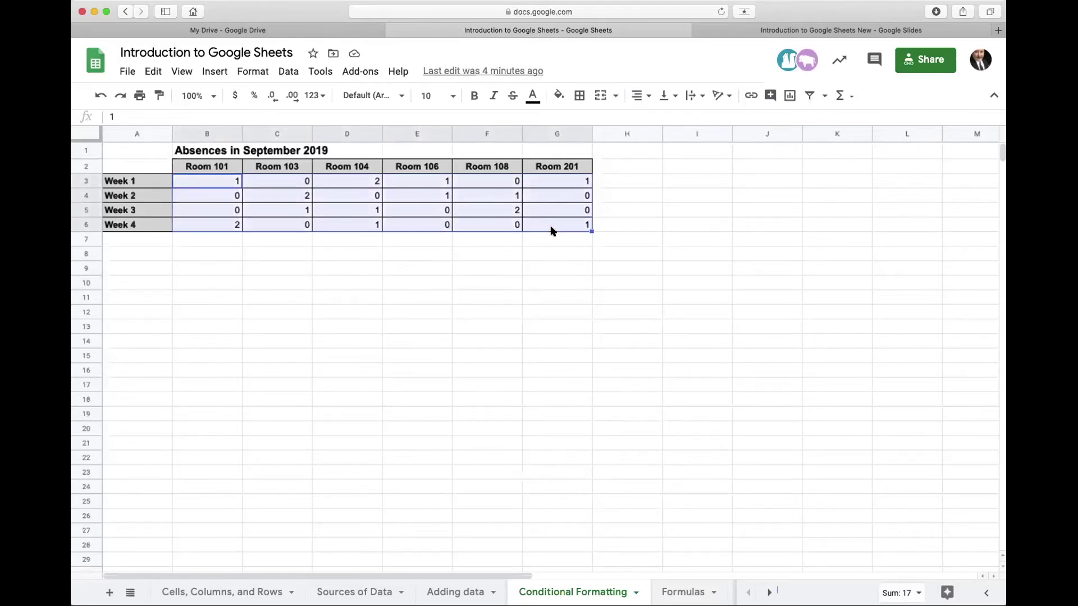
click(559, 95)
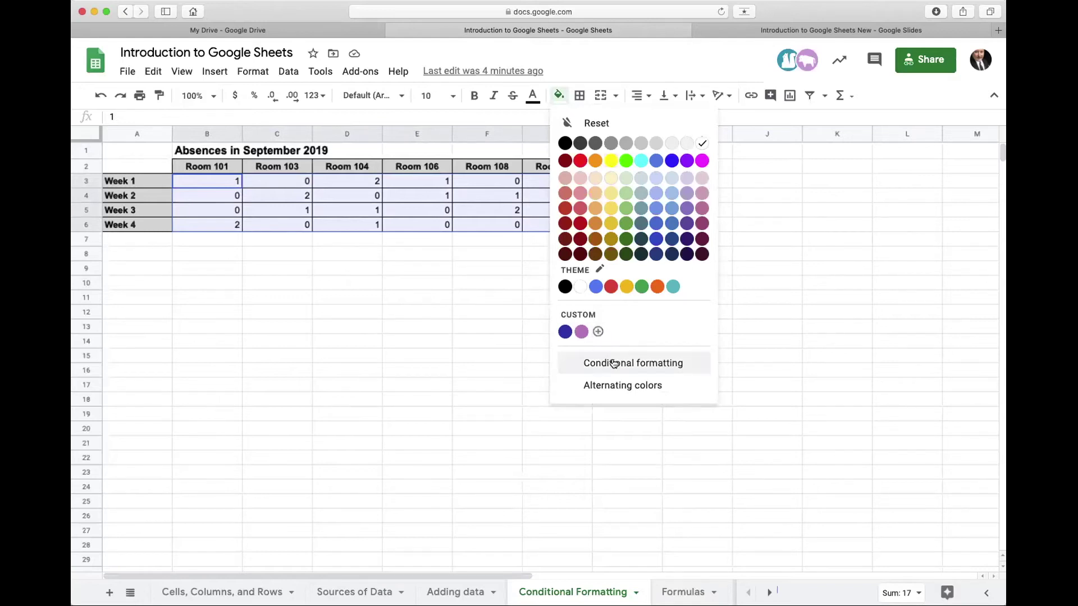
click(667, 363)
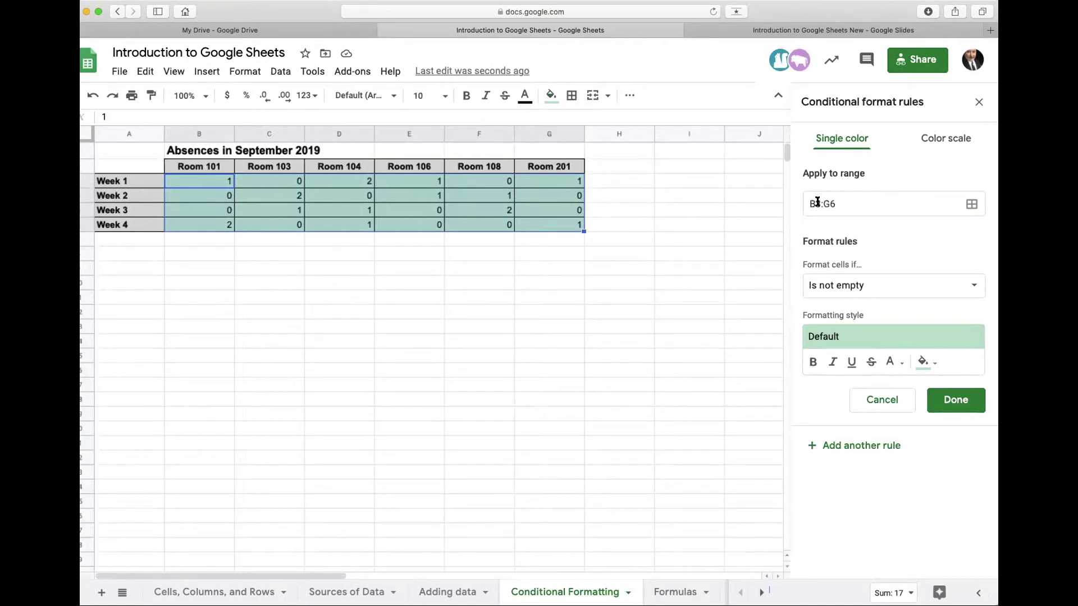
Review the available rule conditions and make the B3:G6 rule format cells greater than 1
click(851, 292)
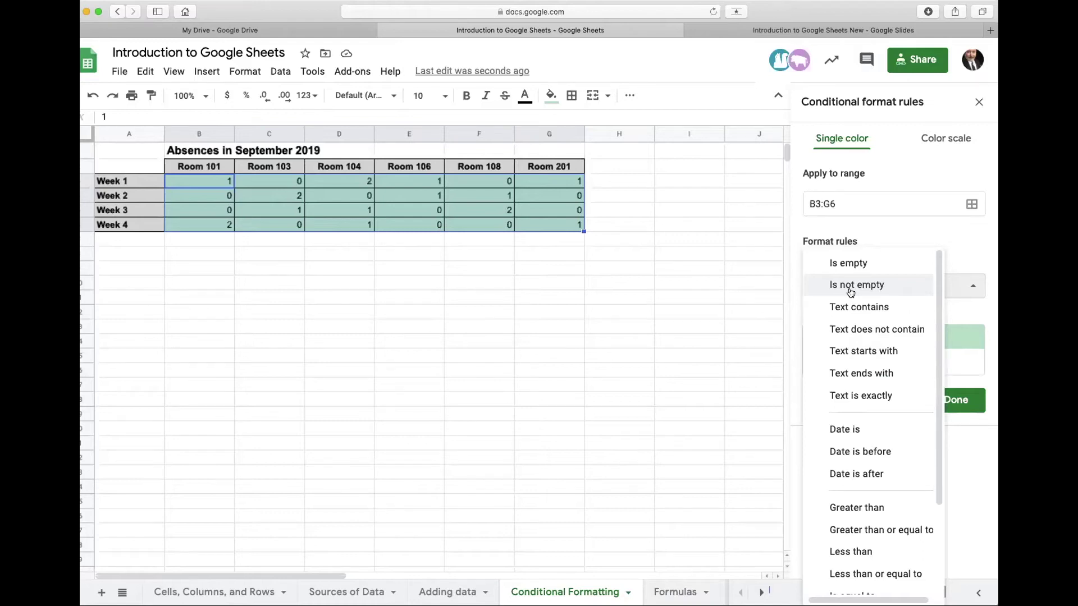
scroll(871, 376, down, 3)
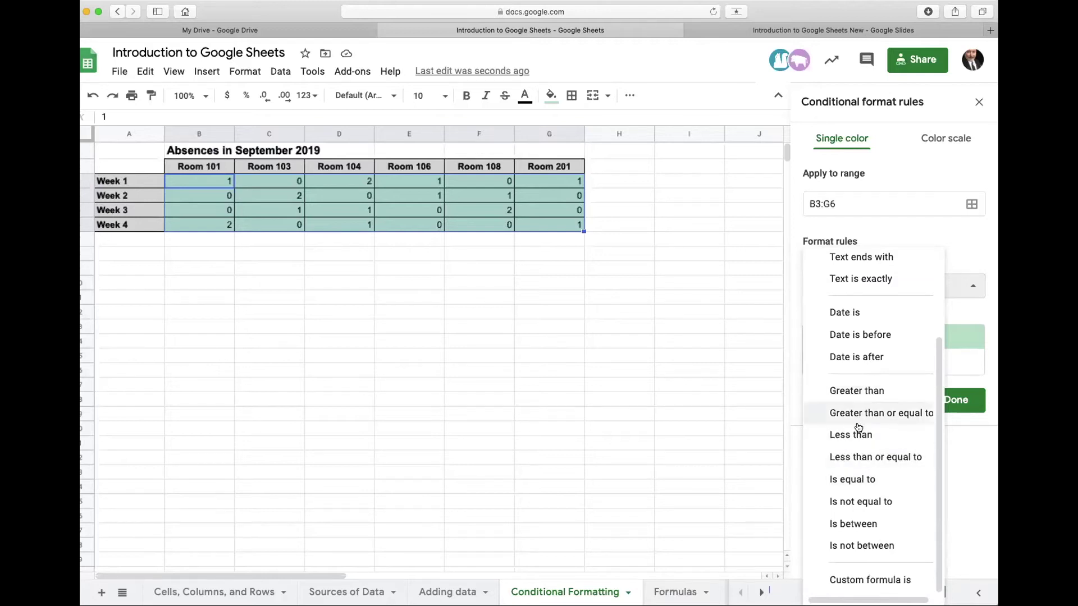
click(857, 390)
click(912, 317)
text(1)
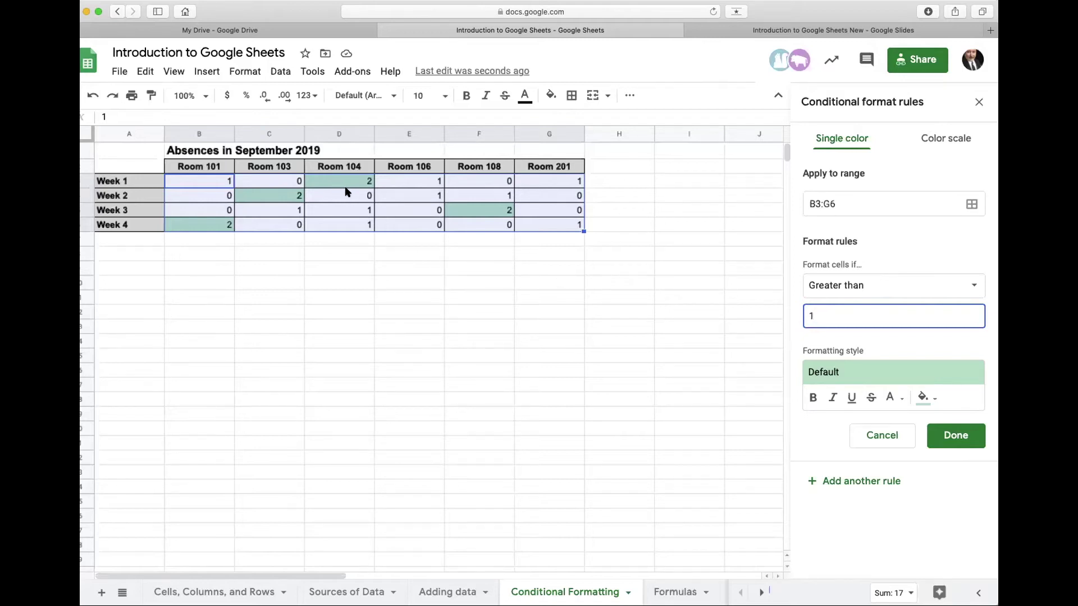
Style the cells matching the greater-than rule with a yellow fill and bold dark red text
click(931, 402)
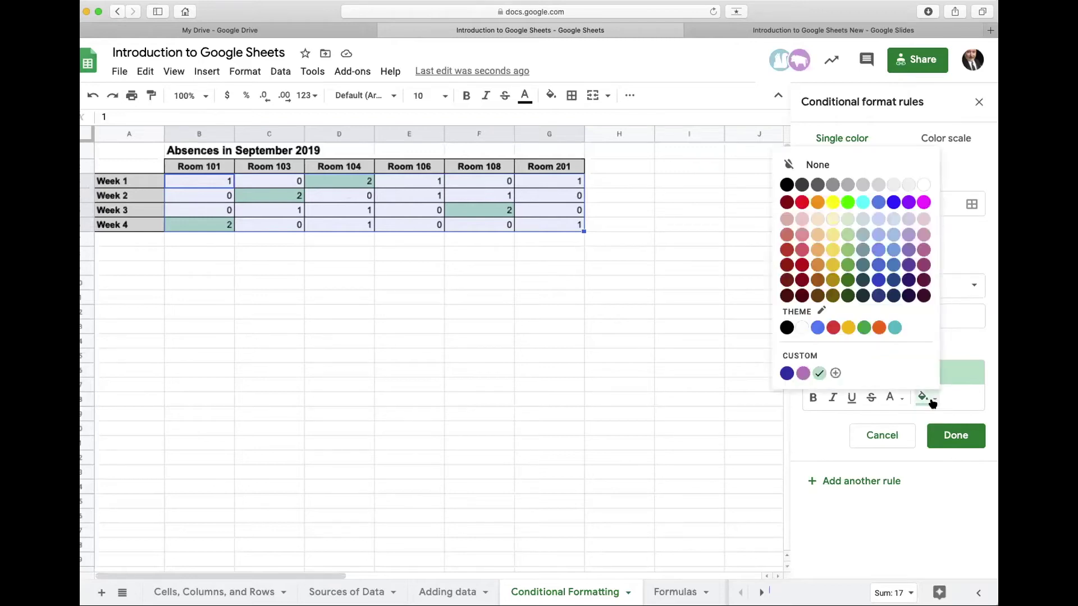
click(833, 203)
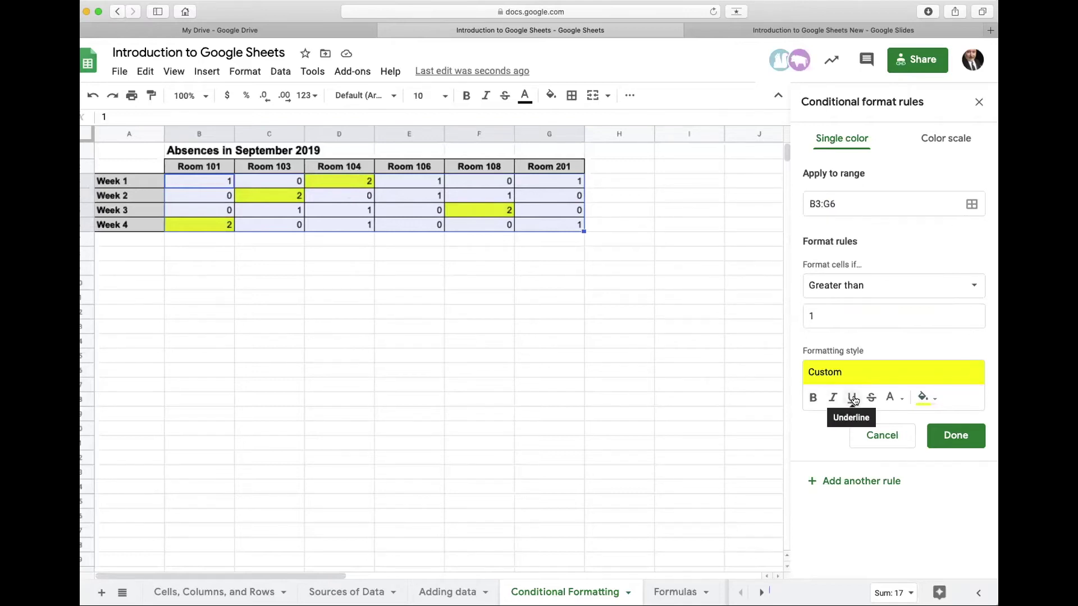
click(901, 400)
click(757, 208)
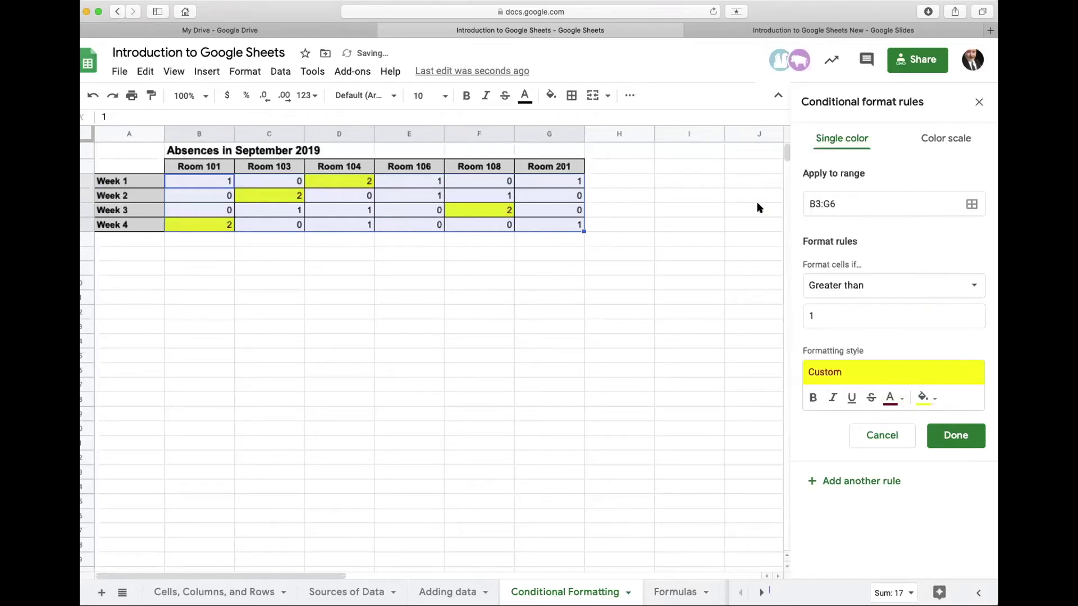
click(812, 398)
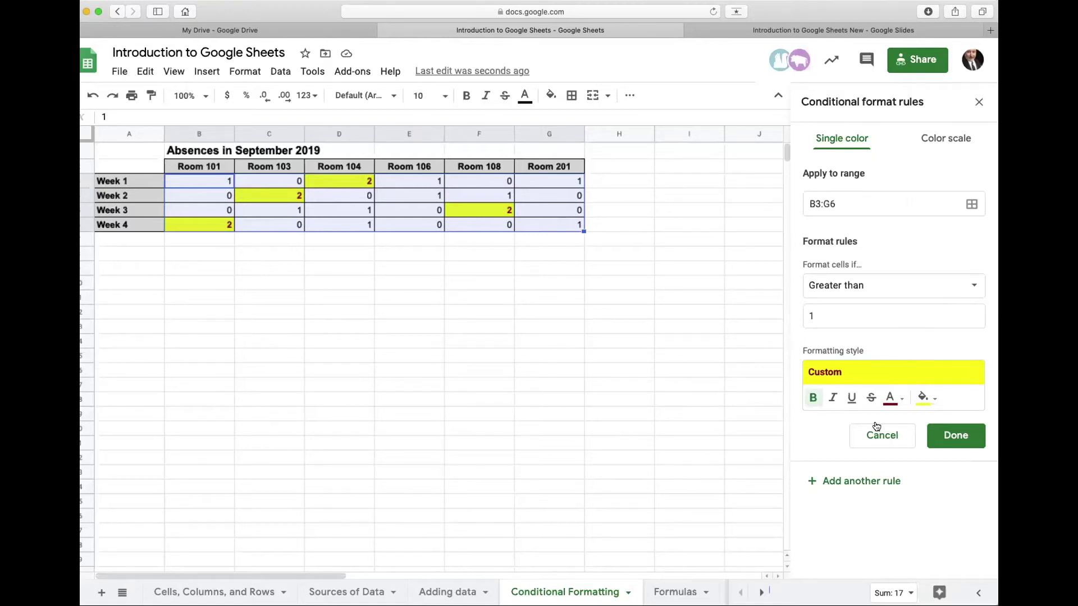
Discard the single-color rule and add a color scale rule for B3:G6 instead
click(897, 437)
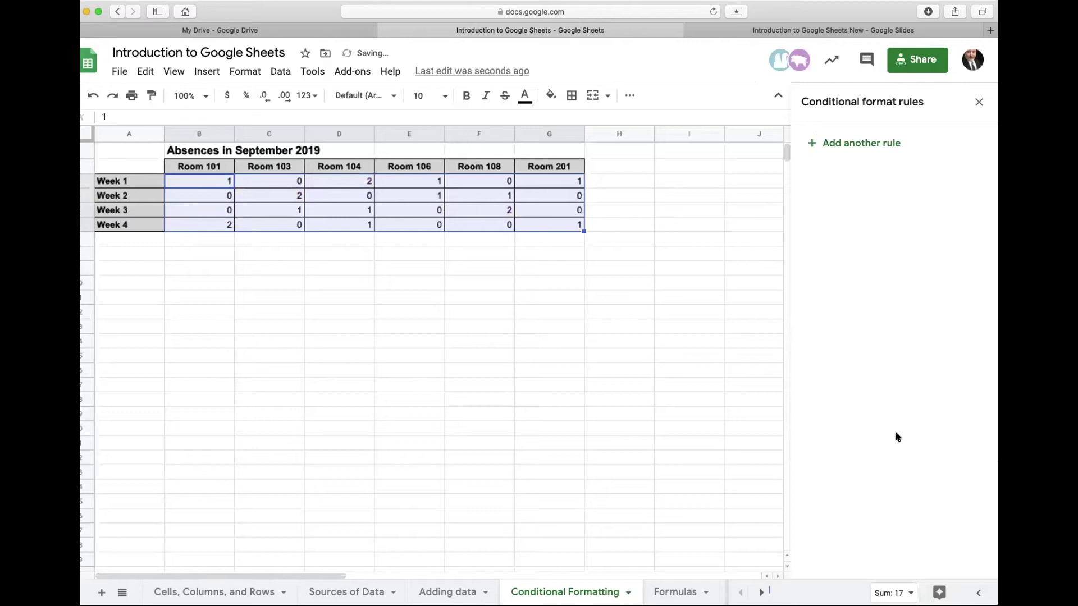
click(845, 144)
click(929, 144)
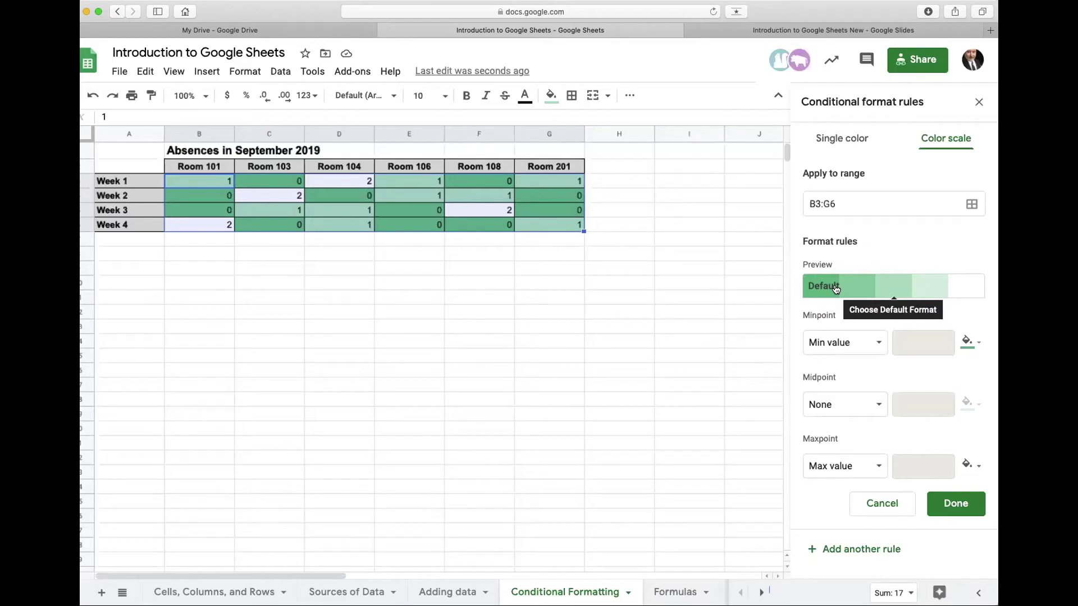
Change the Week 2 absences of Room 201 (G4) and Room 104 (D4) to 3 each
click(553, 199)
double_click(553, 199)
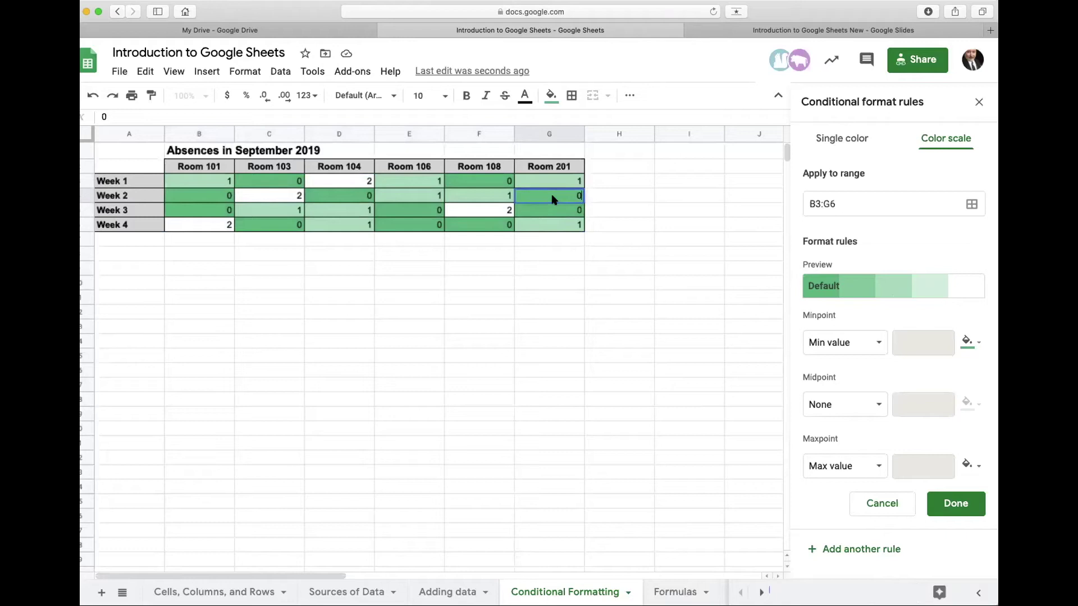
key(BackSpace)
text(3)
click(633, 335)
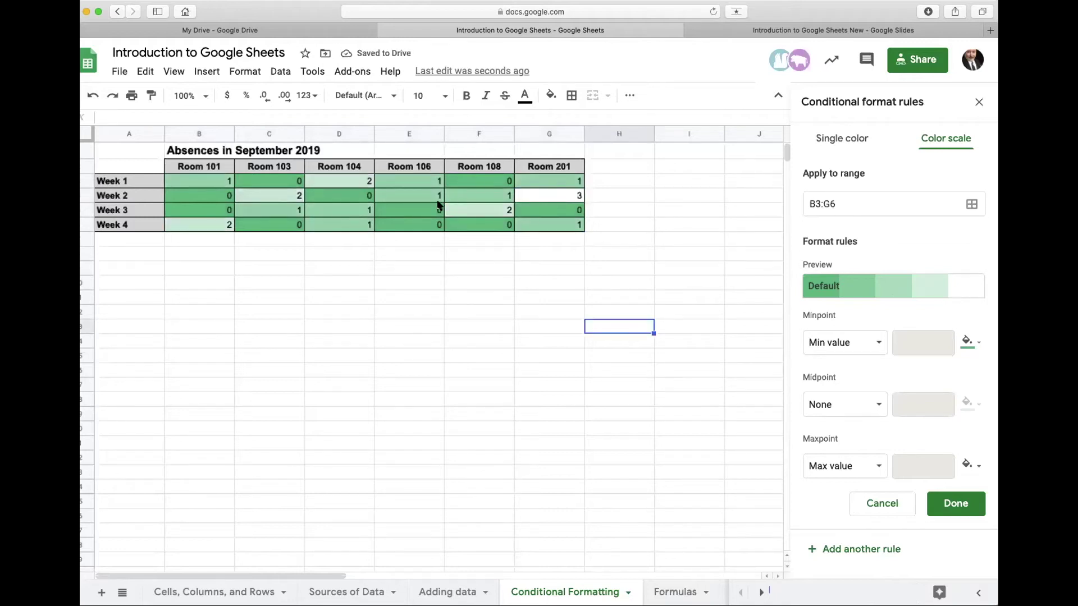
double_click(368, 199)
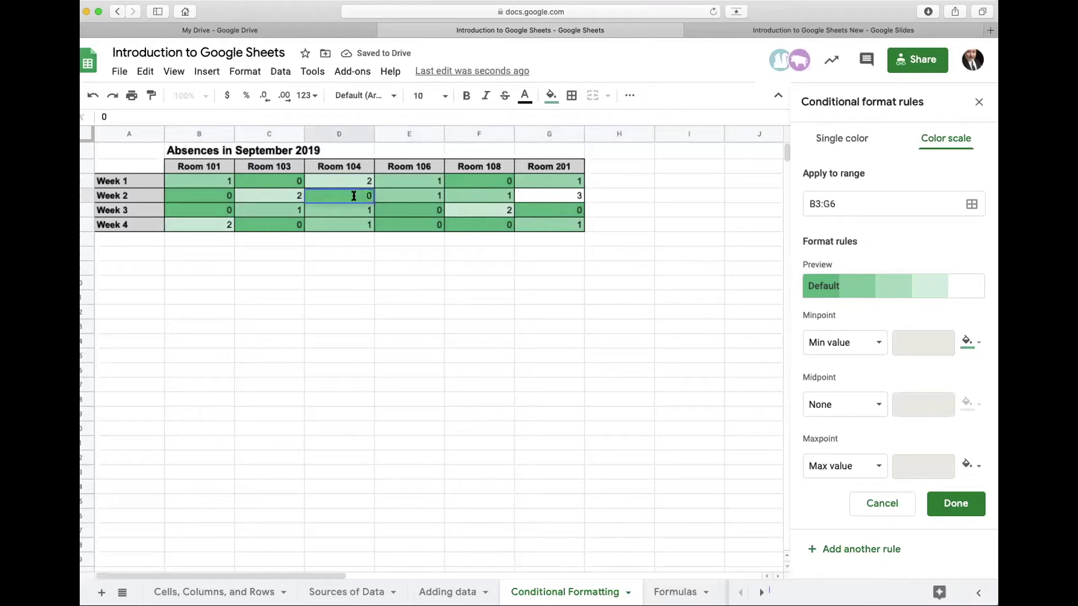
key(BackSpace)
text(3)
click(401, 304)
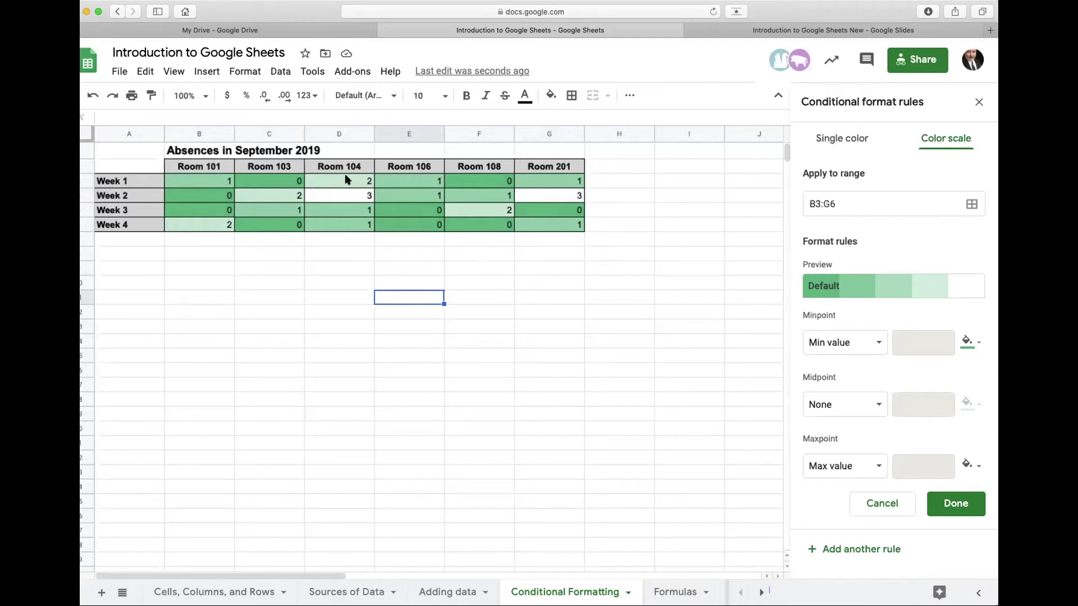
Change the Week 3 absences of Room 106 in E5 to 4
click(414, 212)
text(4)
click(436, 334)
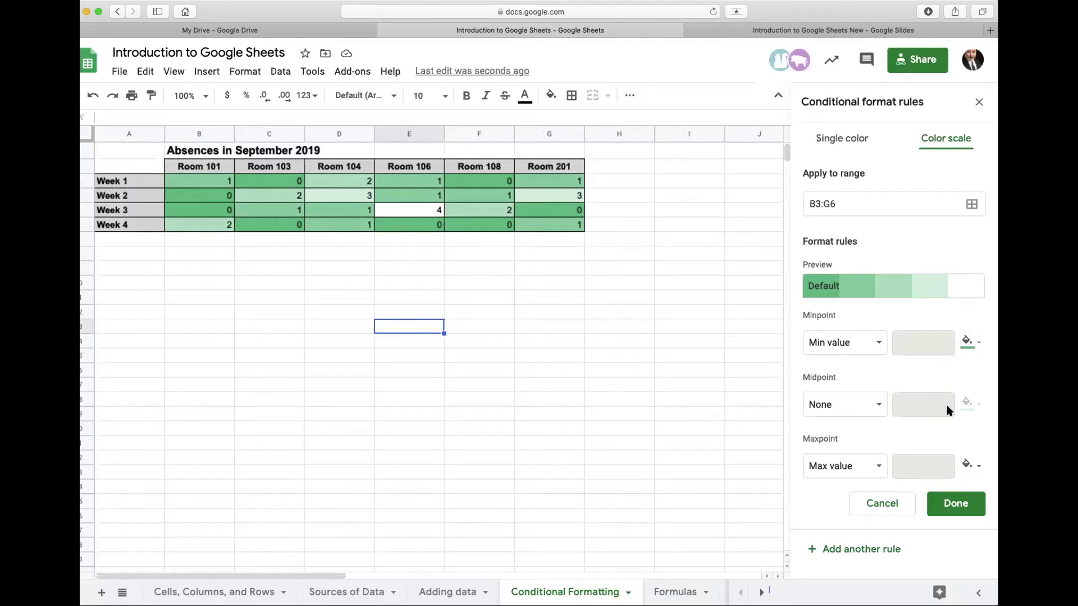
Set the color scale's minpoint to bright green and its maxpoint to red, trying yellow for the maxpoint first
click(974, 343)
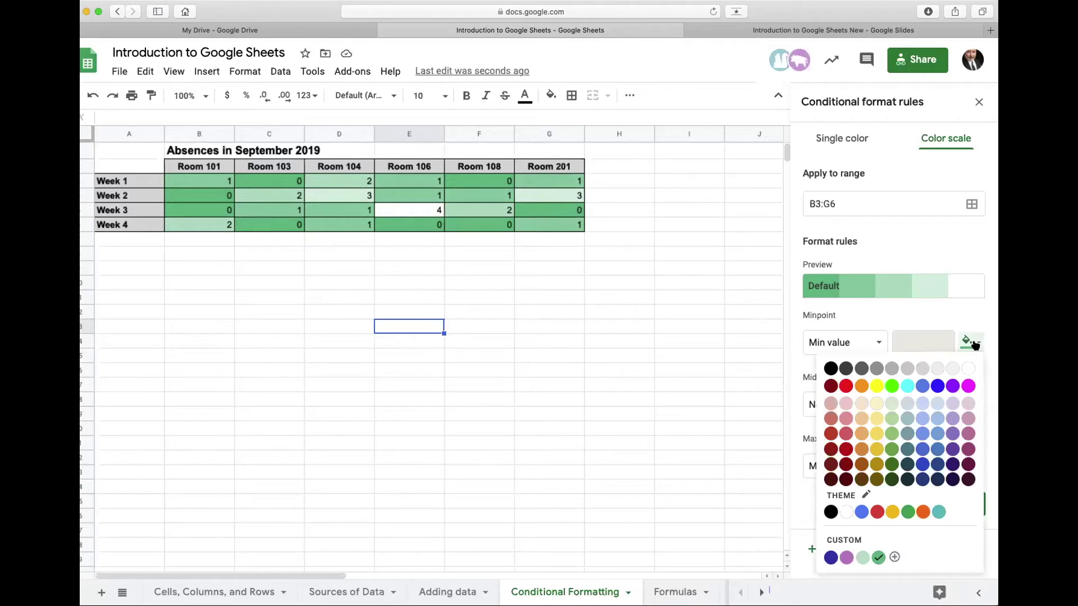
click(892, 385)
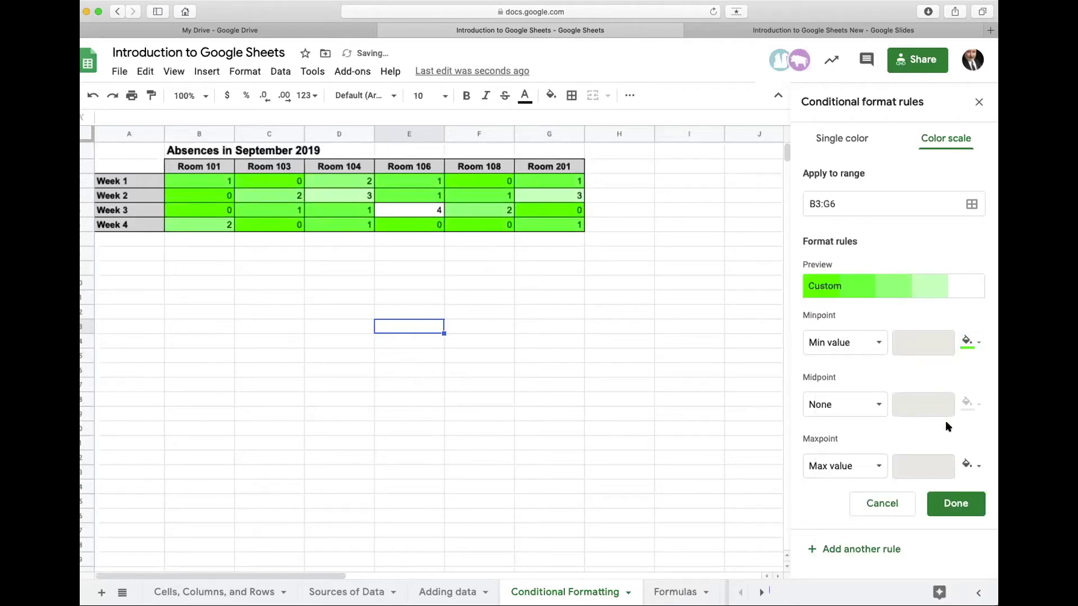
click(978, 473)
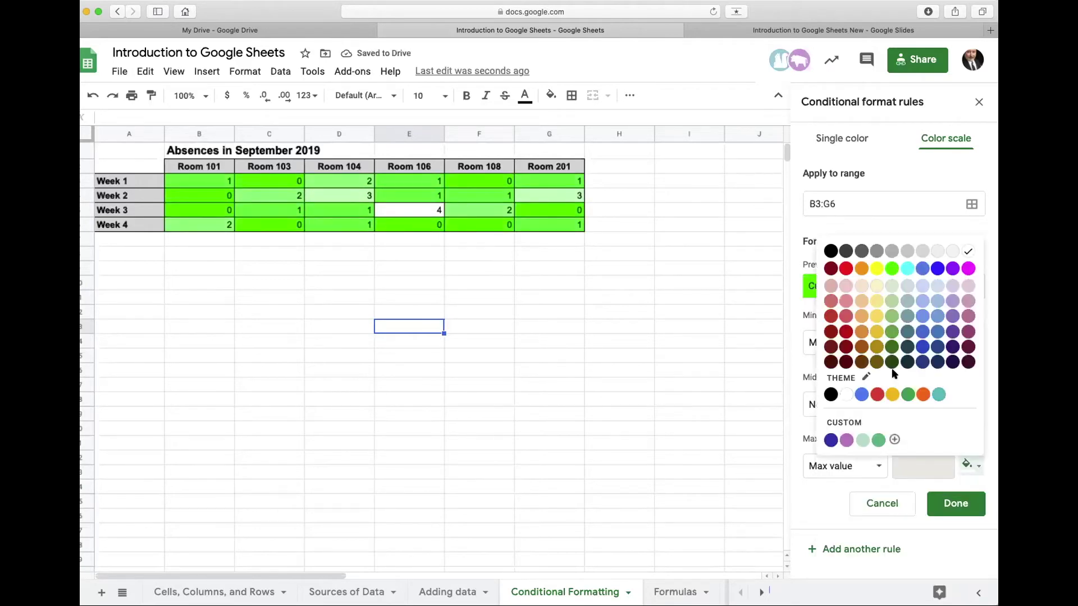
click(877, 269)
click(978, 468)
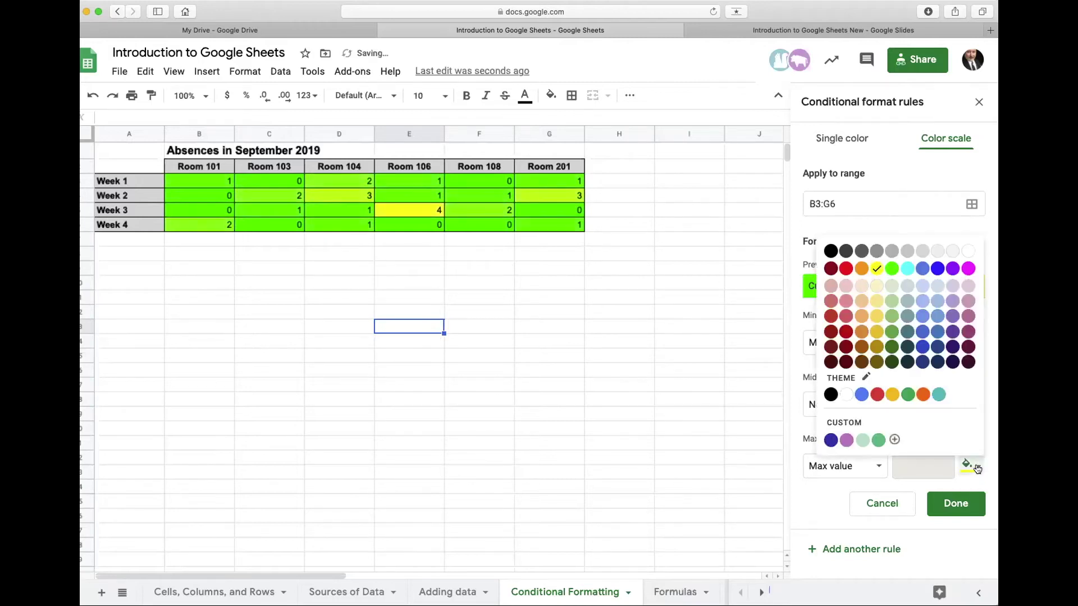
click(849, 270)
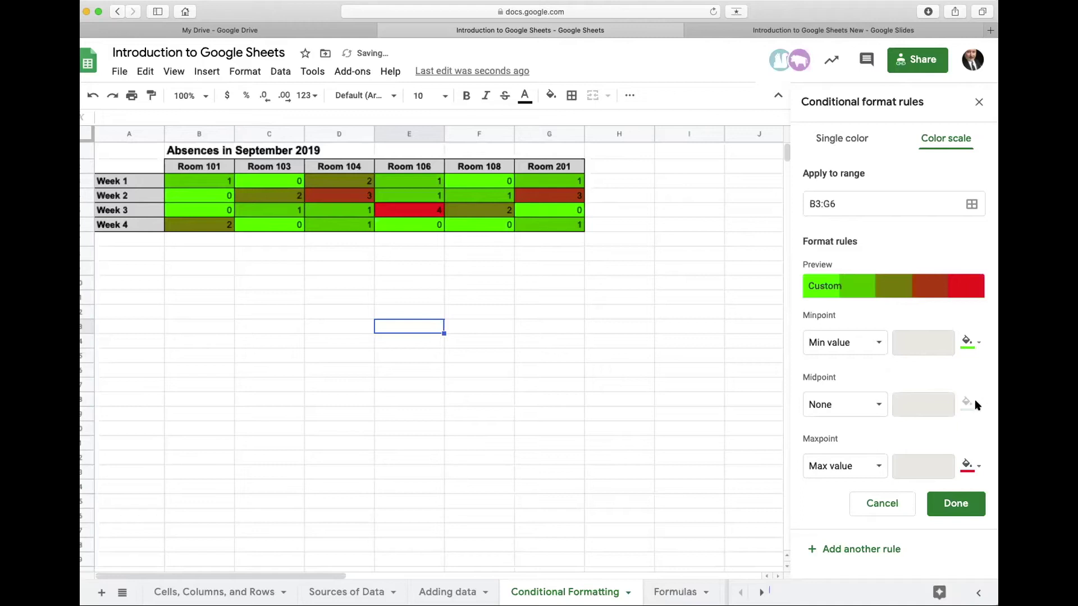
Set the color scale's midpoint to the Number type with a yellow color
click(875, 405)
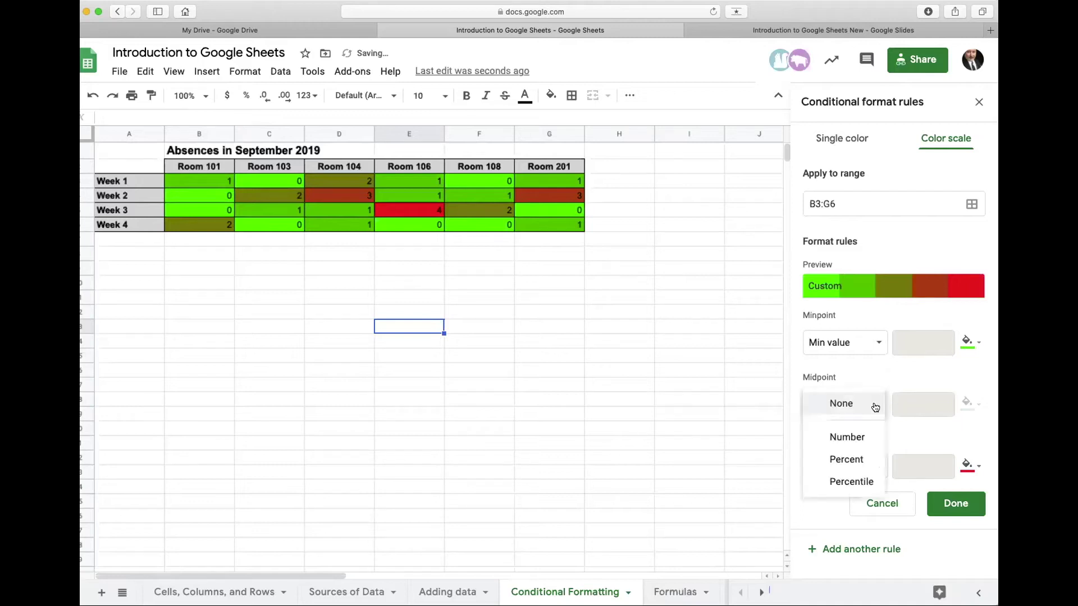
click(854, 432)
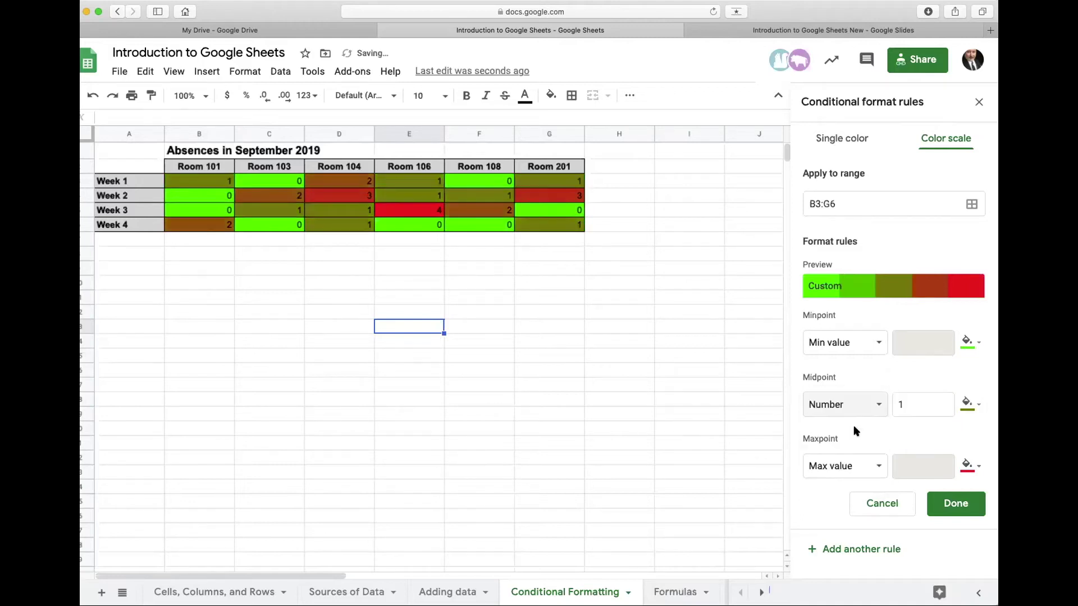
click(968, 403)
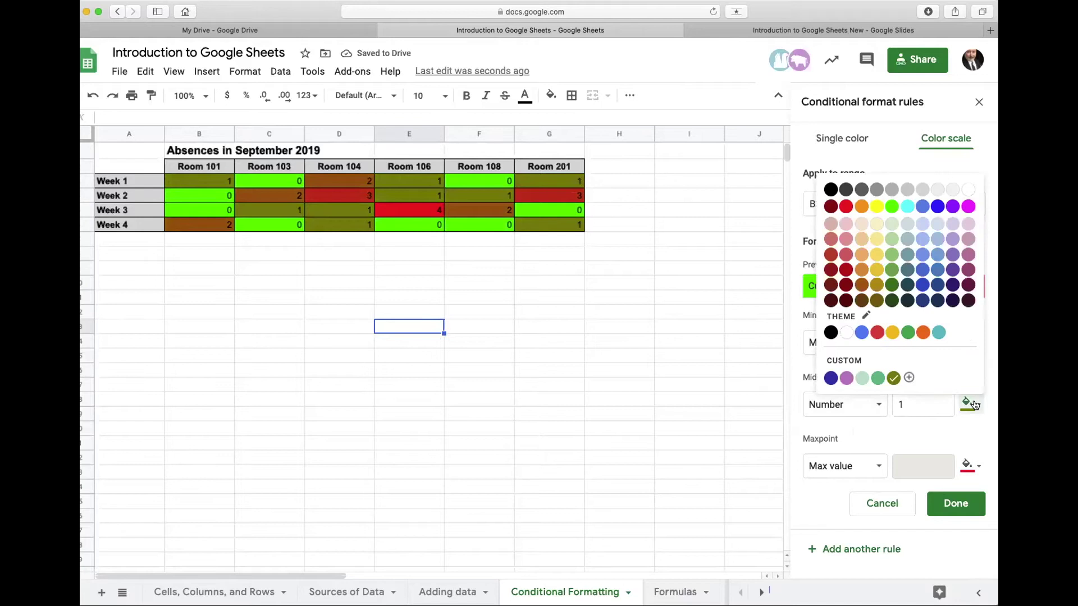
click(877, 208)
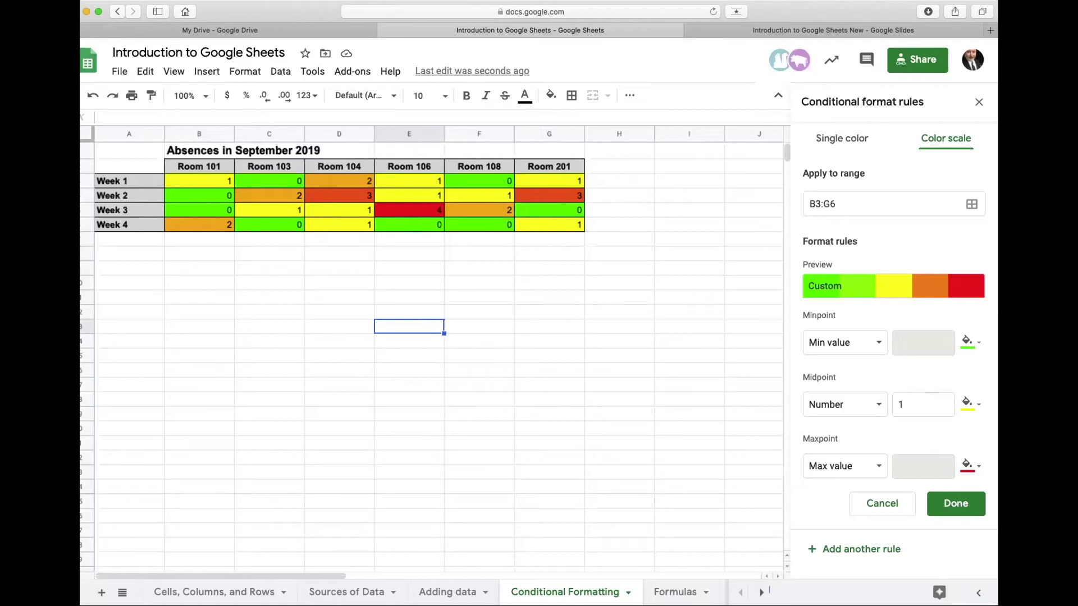
Set the minpoint type of the absence range's color scale to Percentile
click(879, 406)
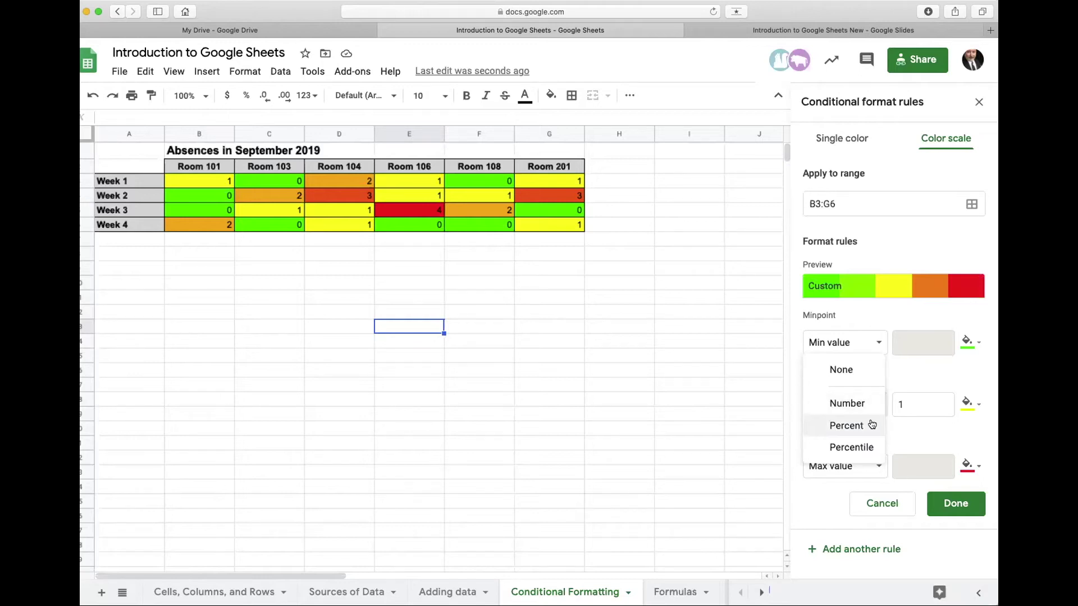
click(869, 344)
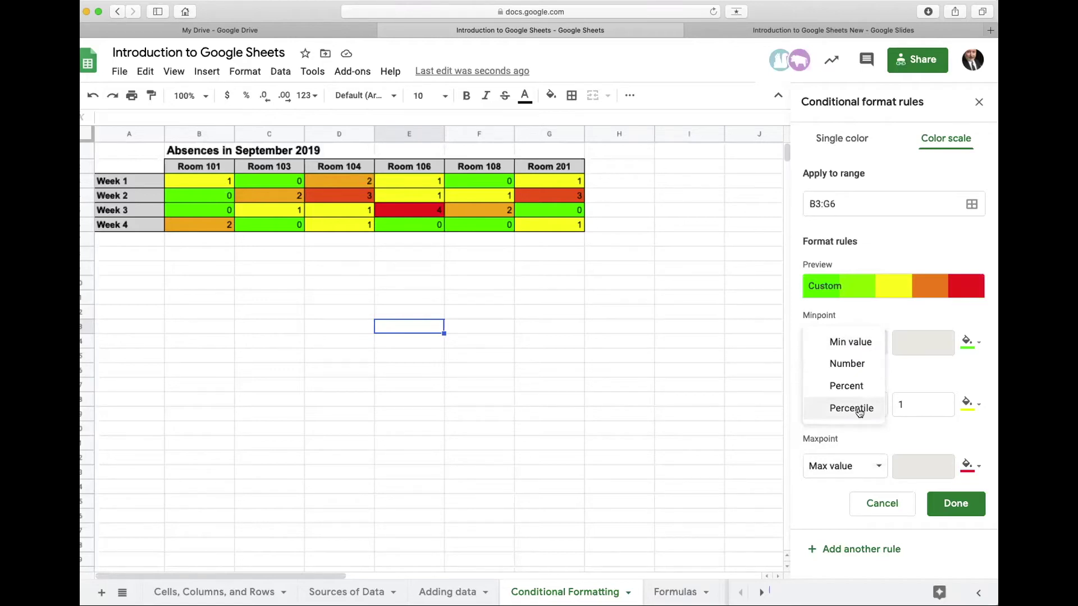
click(293, 224)
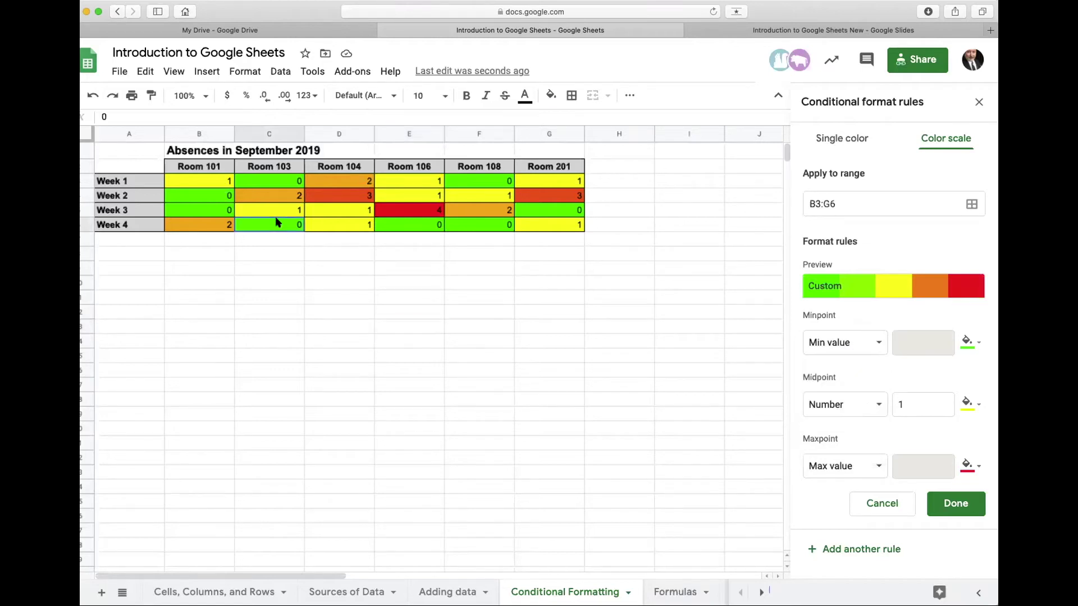
click(228, 181)
drag(261, 190, 538, 225)
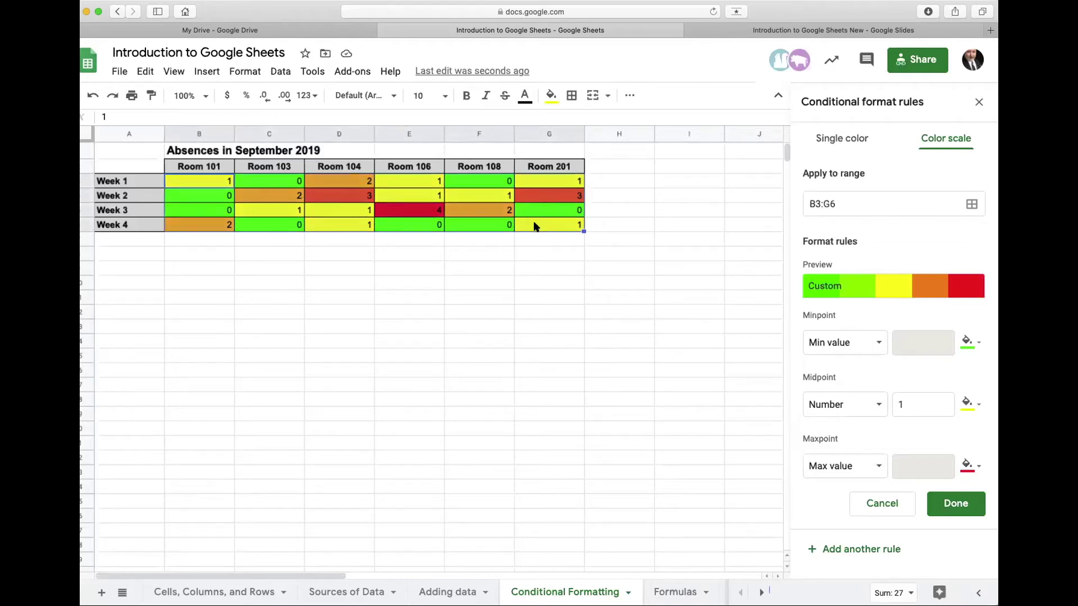
click(877, 344)
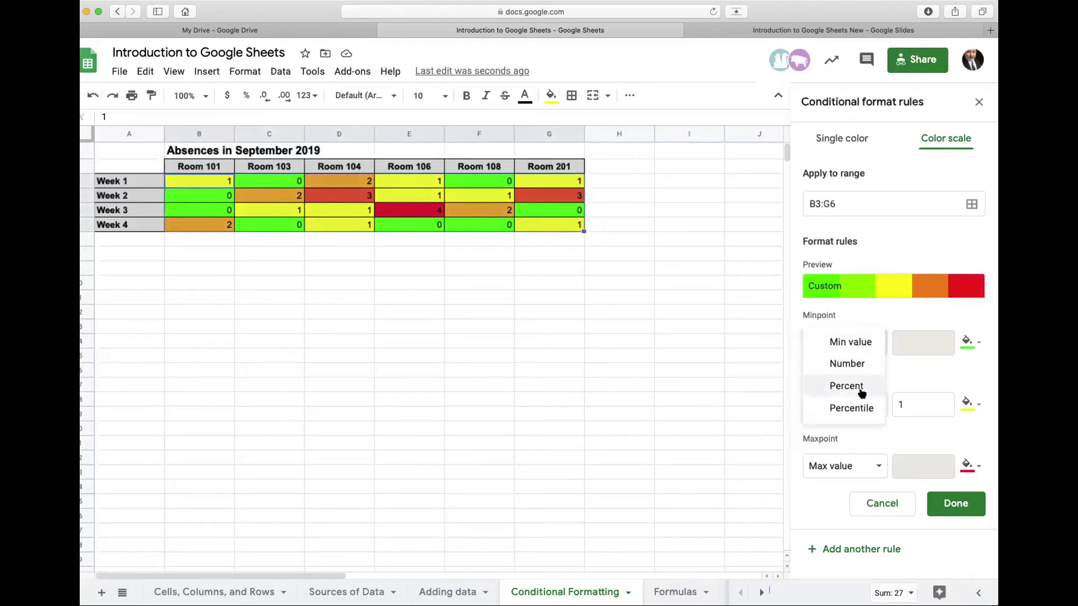
click(852, 408)
click(915, 344)
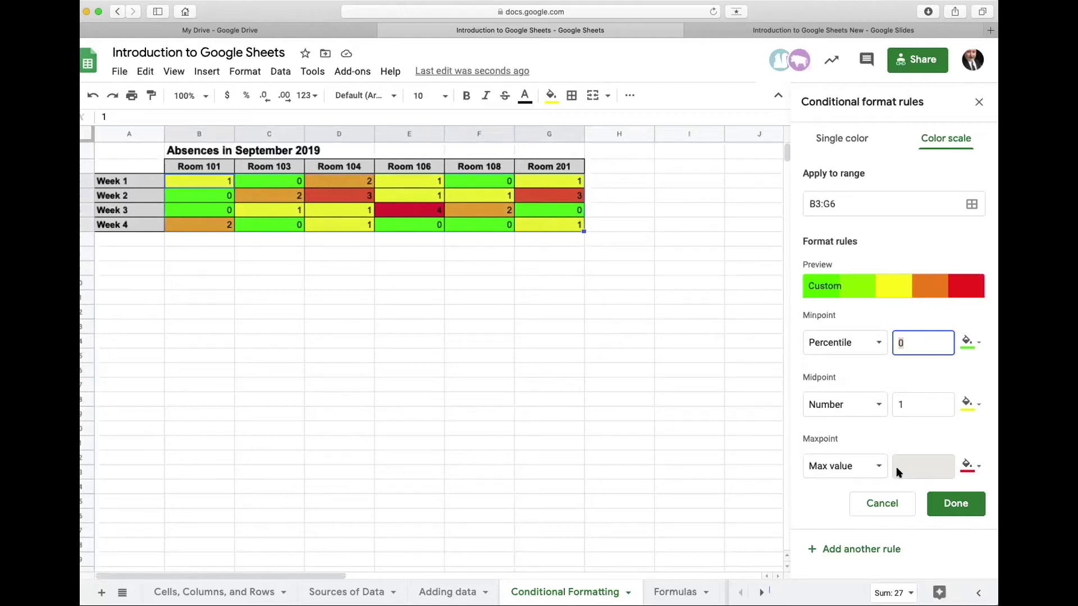
Switch to the Google Slides presentation and view the "Example of Conditional Formatting" and "Using Formulas in Sheets" slides
click(760, 33)
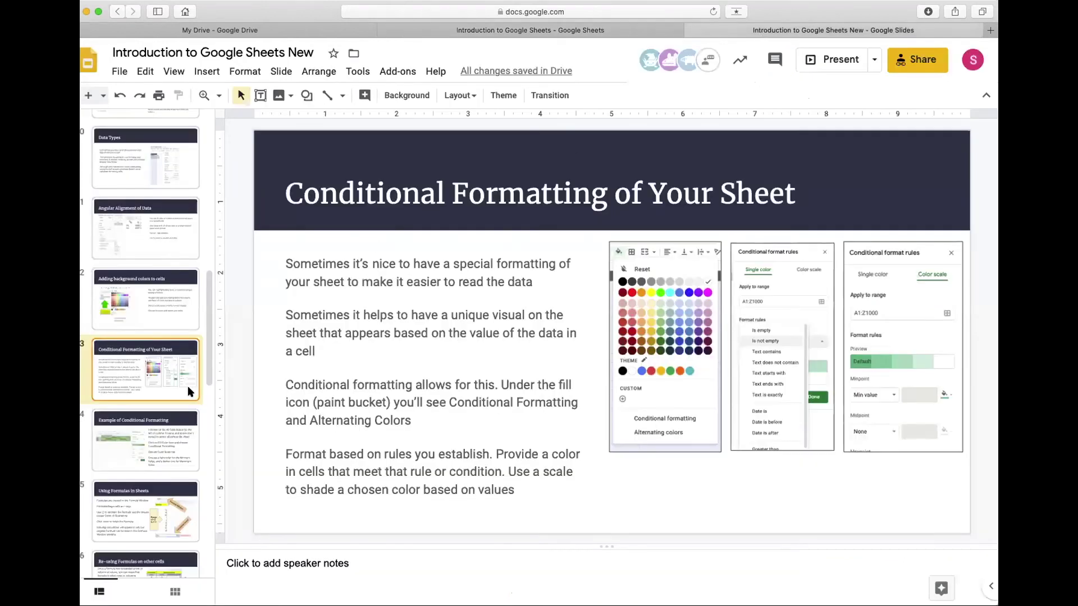
scroll(156, 386, down, 2)
click(157, 387)
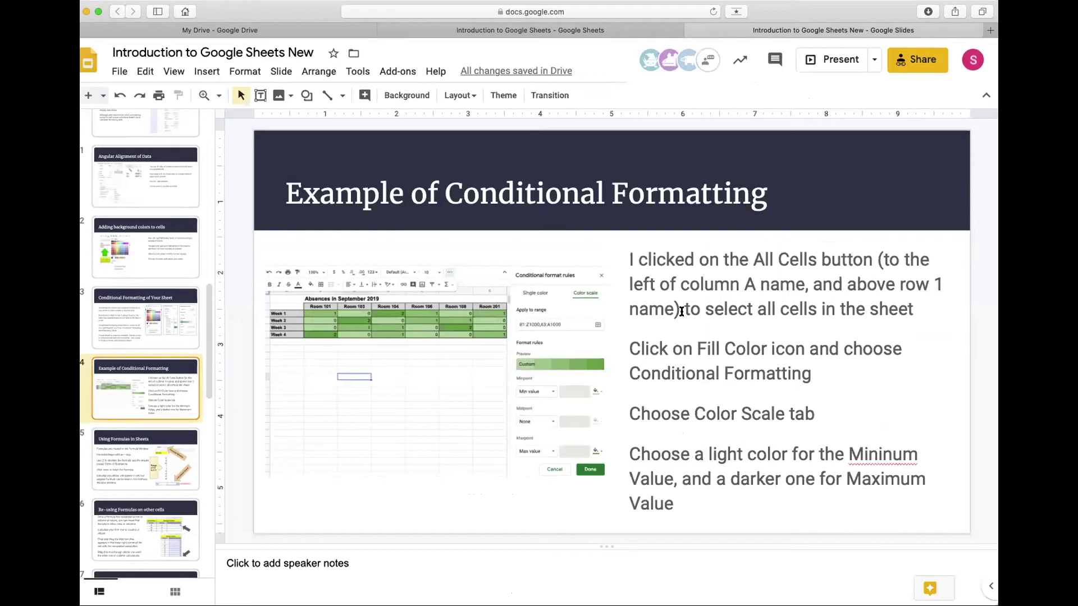
click(111, 463)
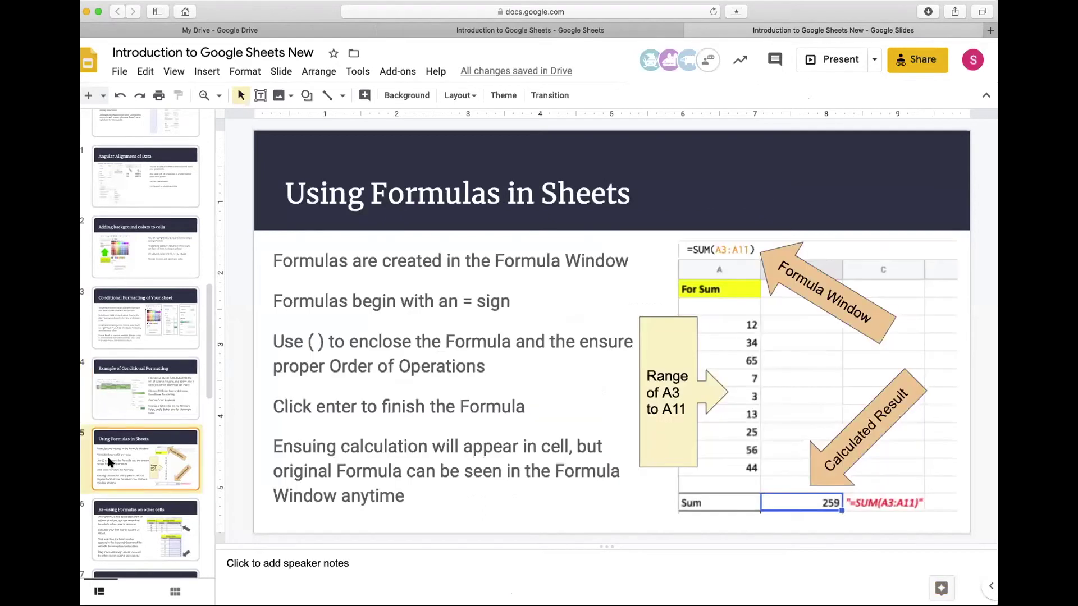
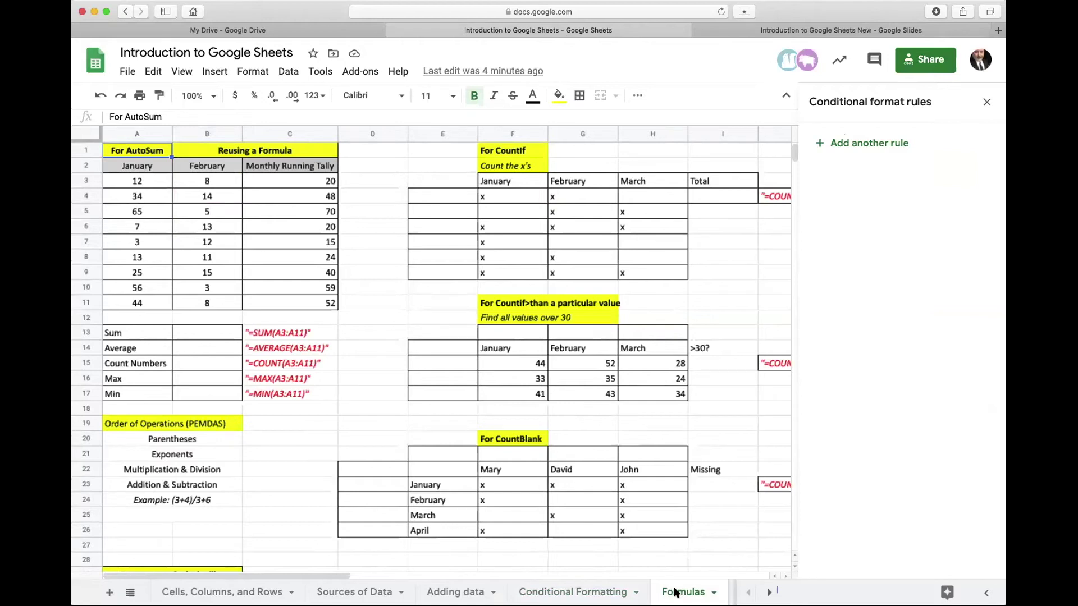
Clear the Monthly Running Tally values in C3:C11 of the Formulas sheet
click(219, 264)
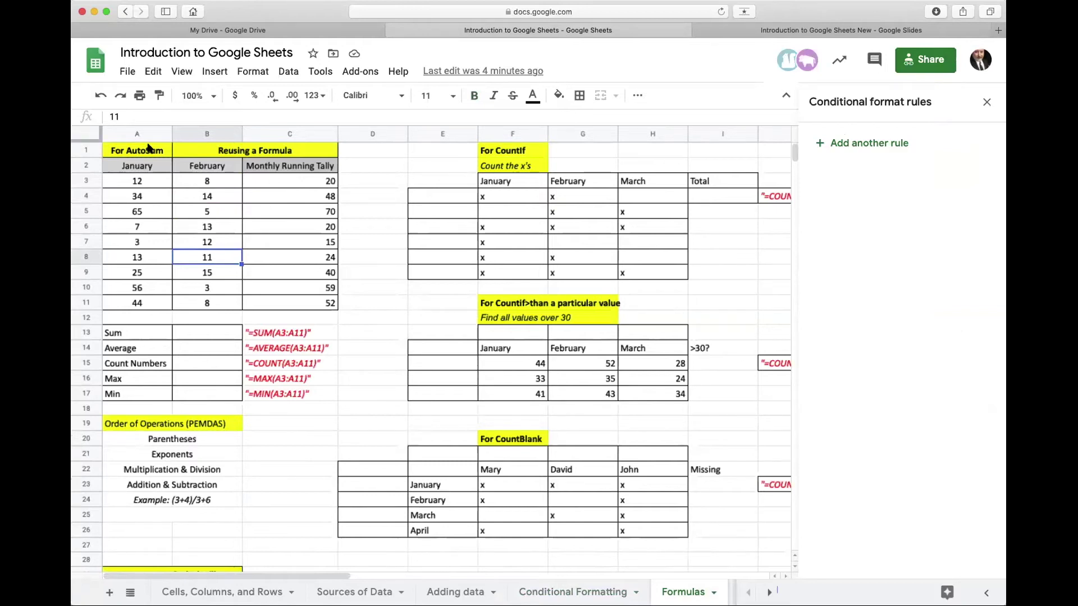
click(283, 181)
click(285, 212)
drag(290, 178, 291, 299)
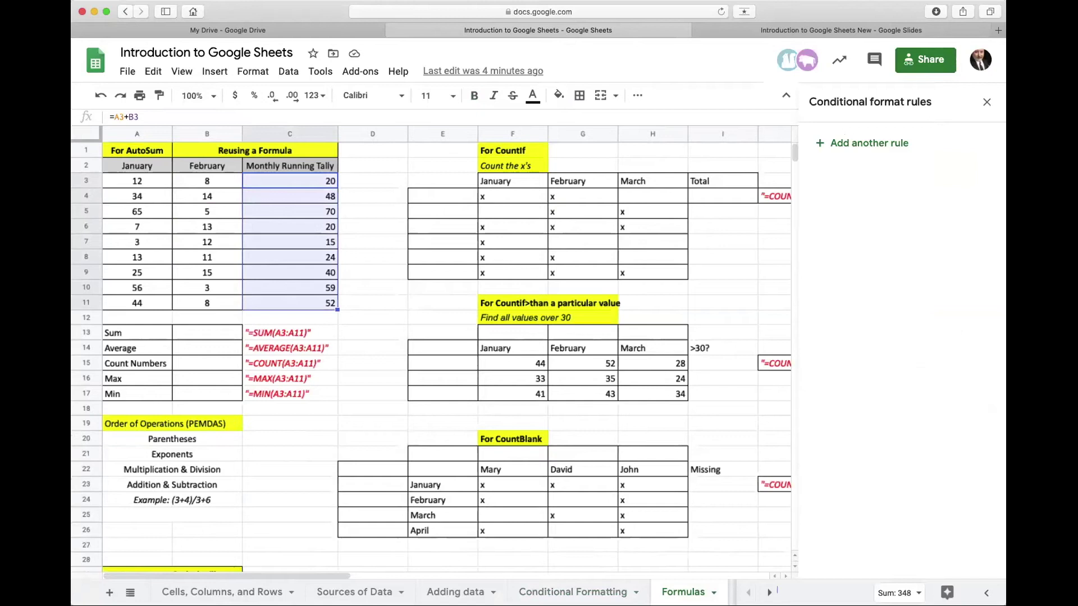
key(Delete)
click(270, 227)
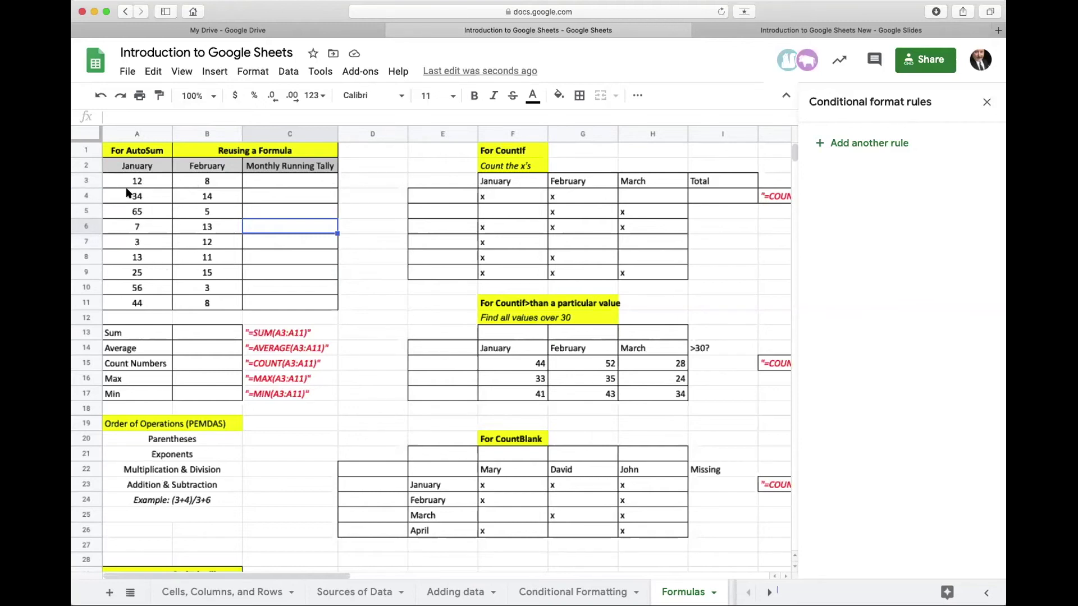
Enter the formula =SUM(A3+B3) in C3 to add the first January and February values
click(266, 177)
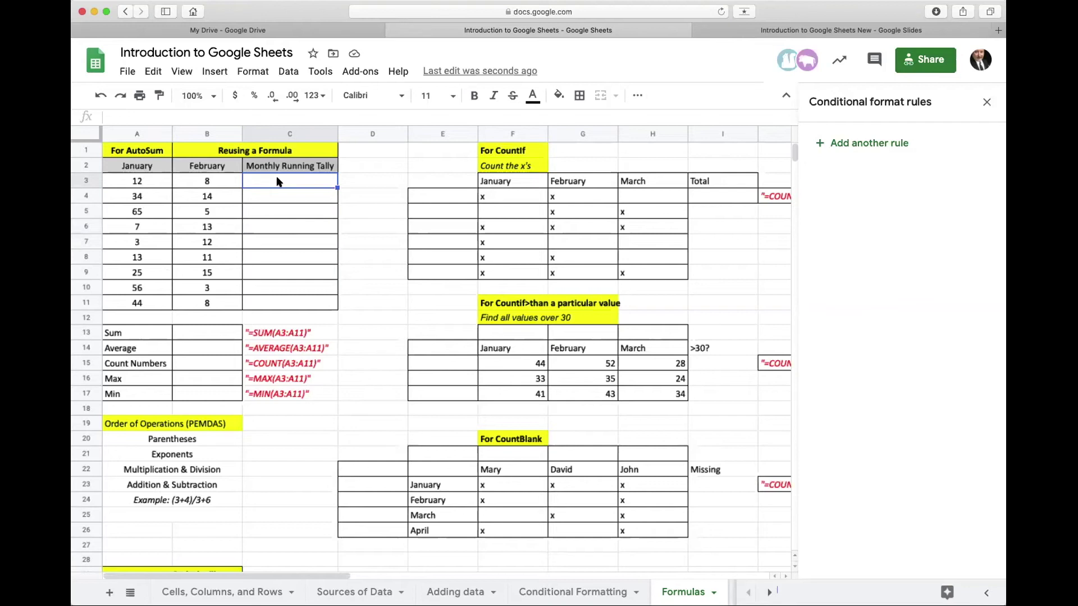
text(=)
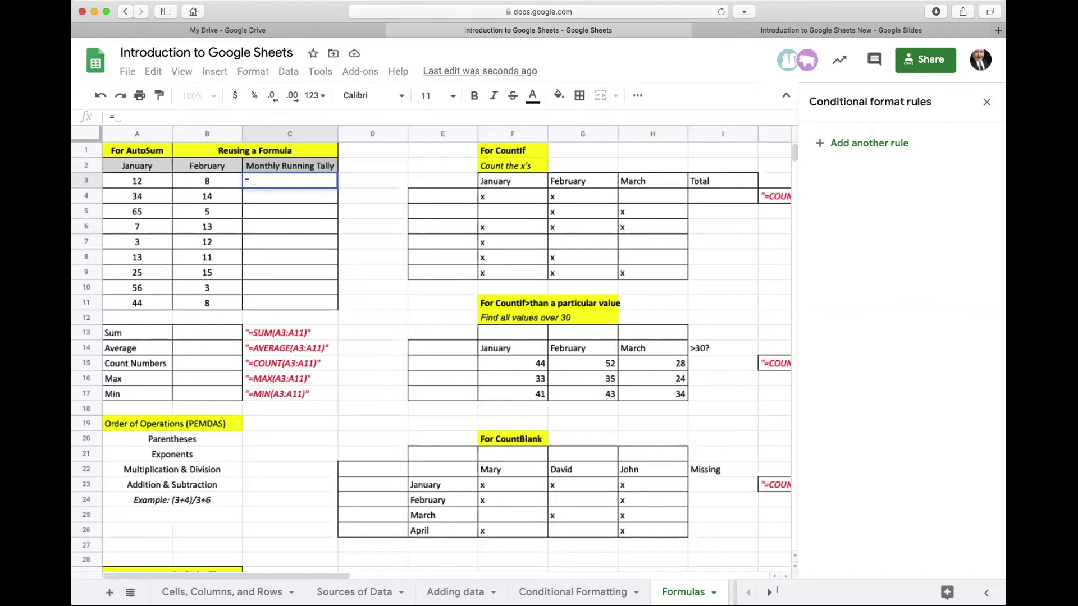
text(S)
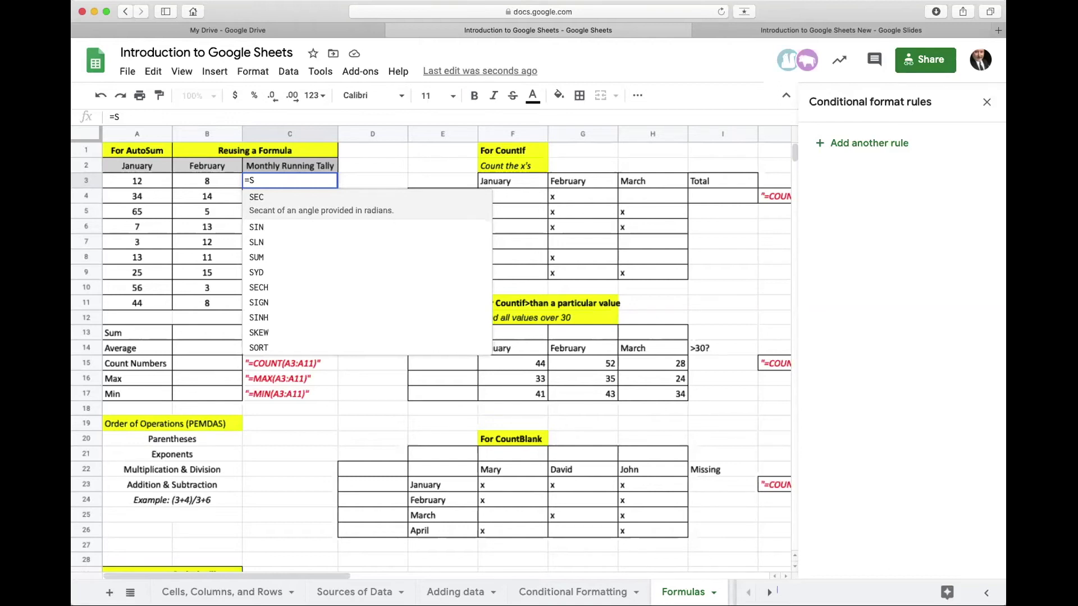
text(U)
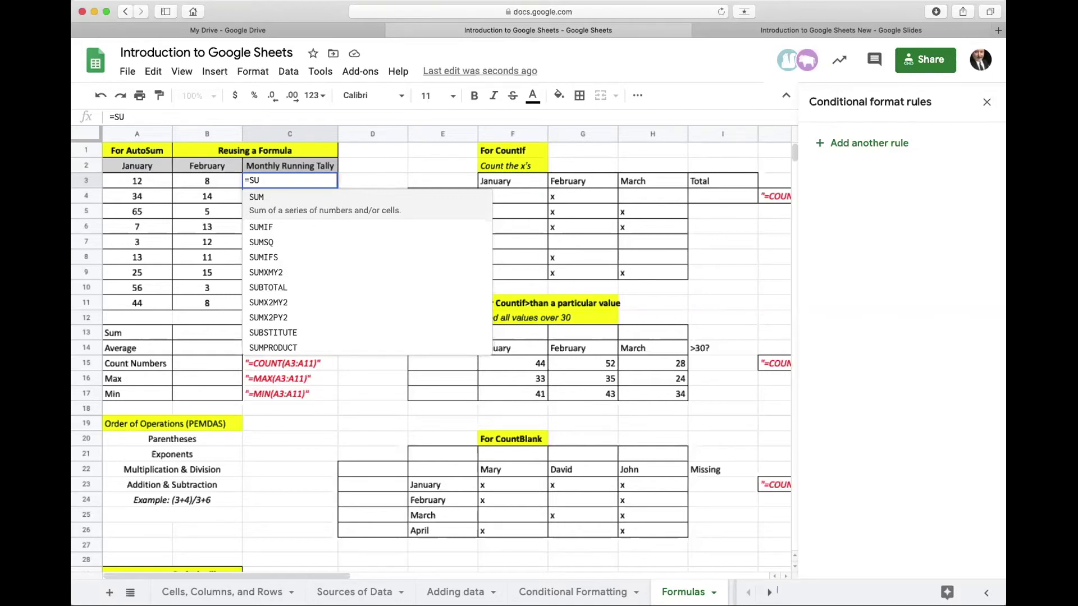
click(264, 198)
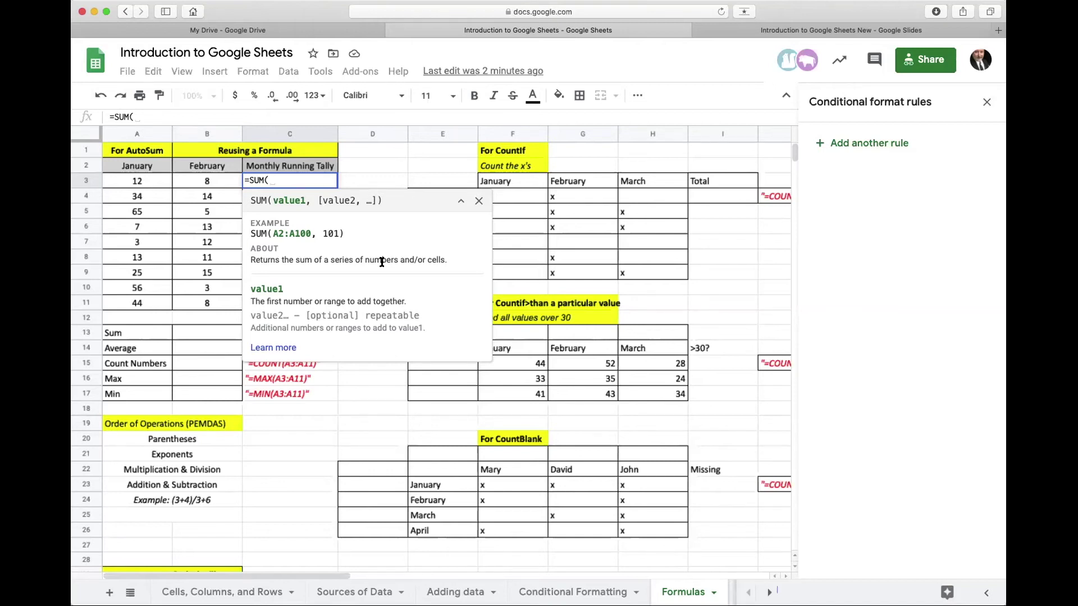
click(149, 183)
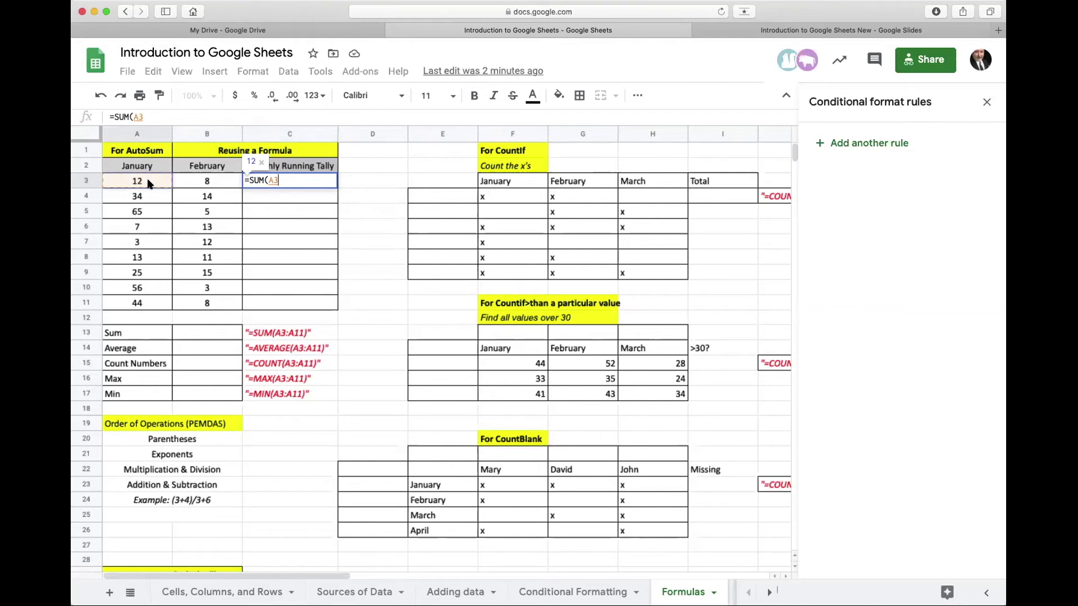
text(+)
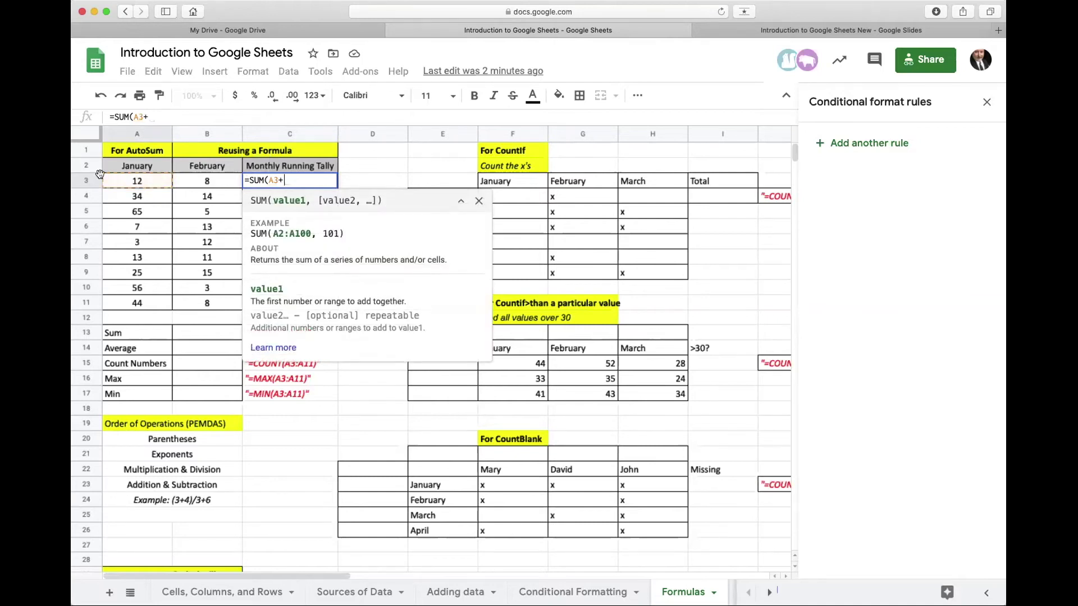
click(202, 179)
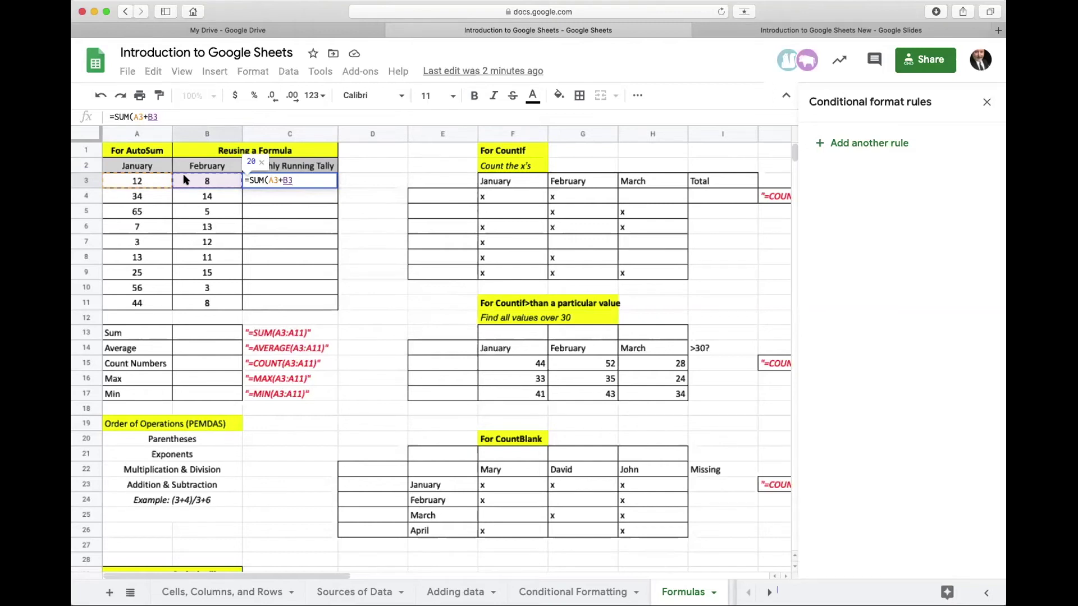
text())
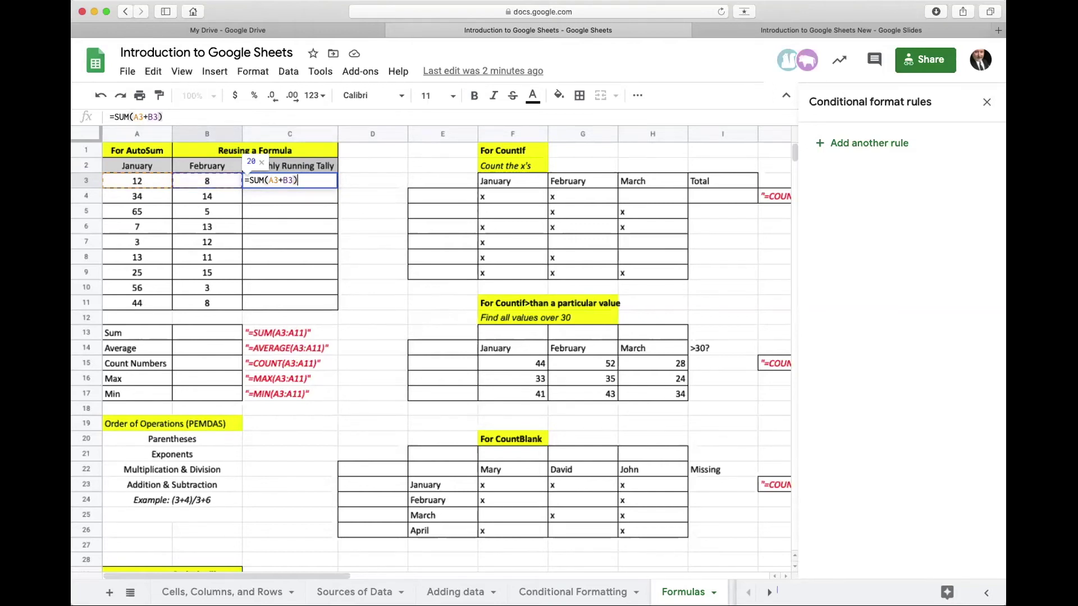
key(Return)
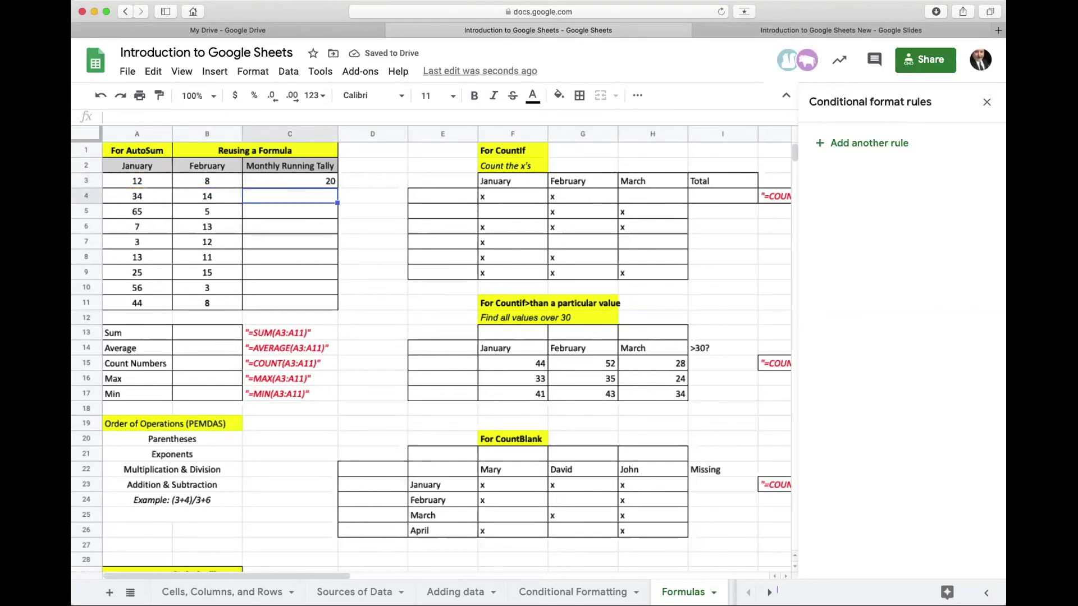
Fill the C3 formula down through C11 in the Monthly Running Tally column
click(306, 182)
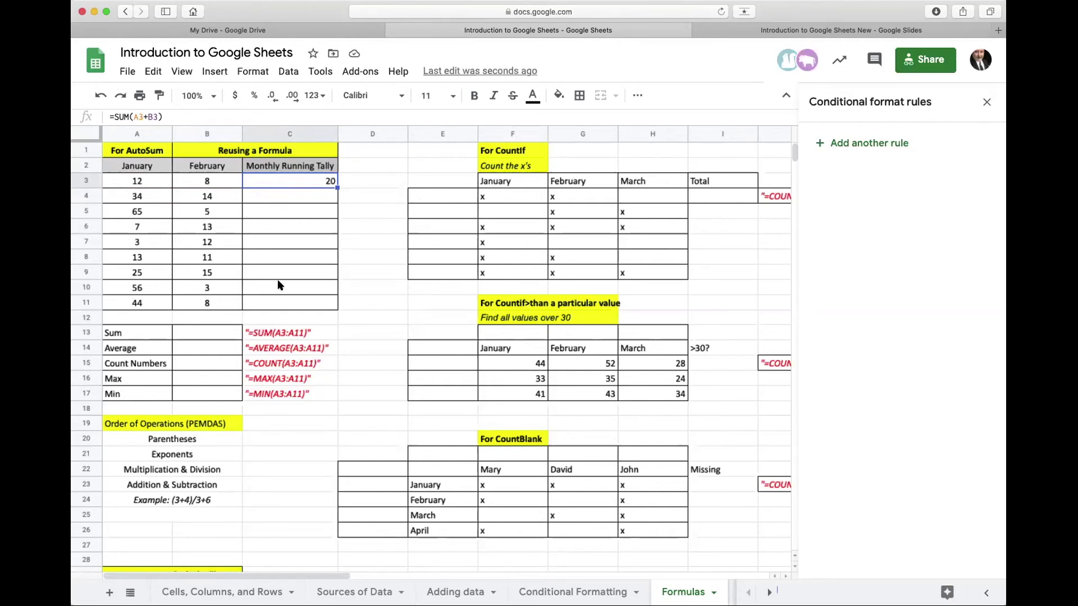
click(275, 195)
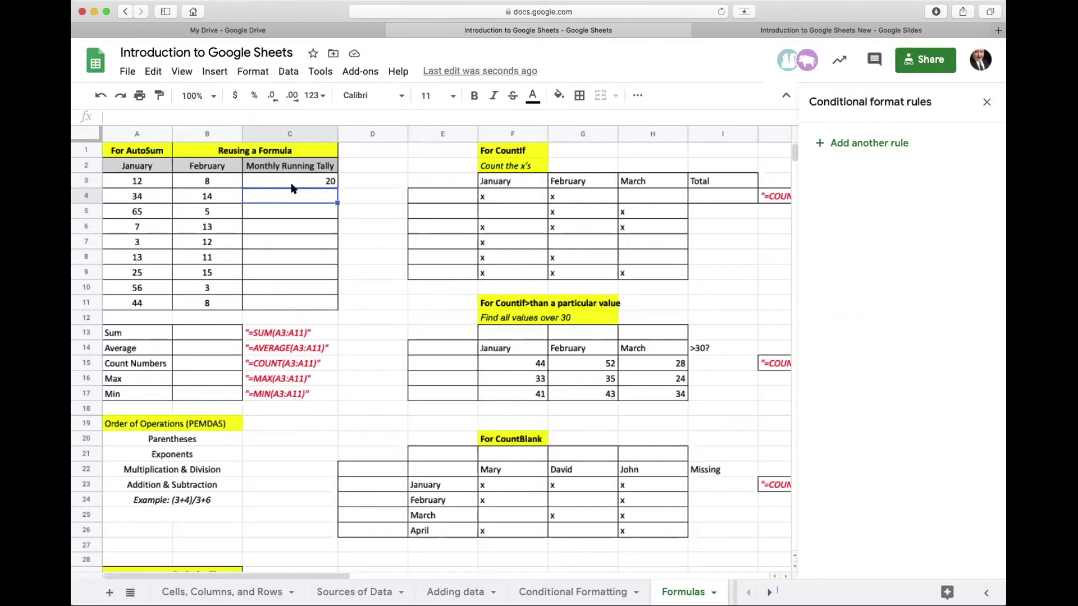
click(293, 188)
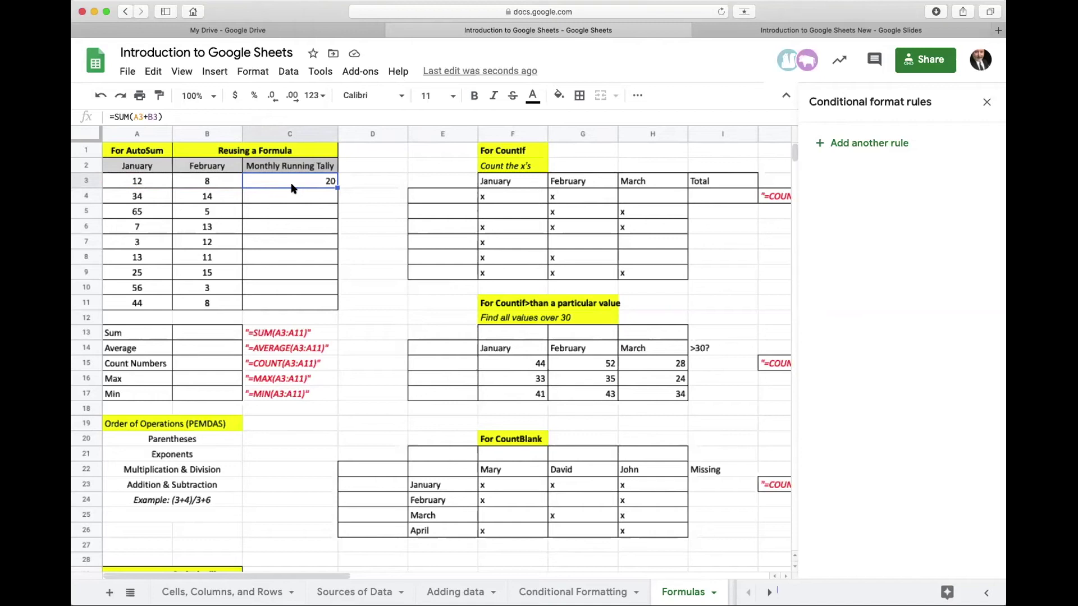
click(297, 205)
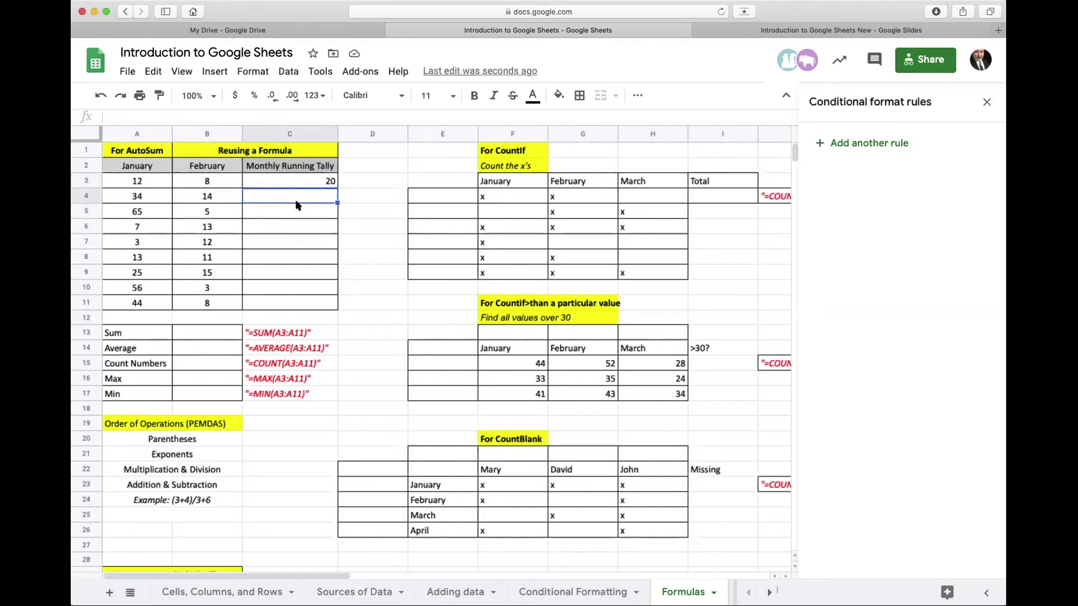
click(298, 183)
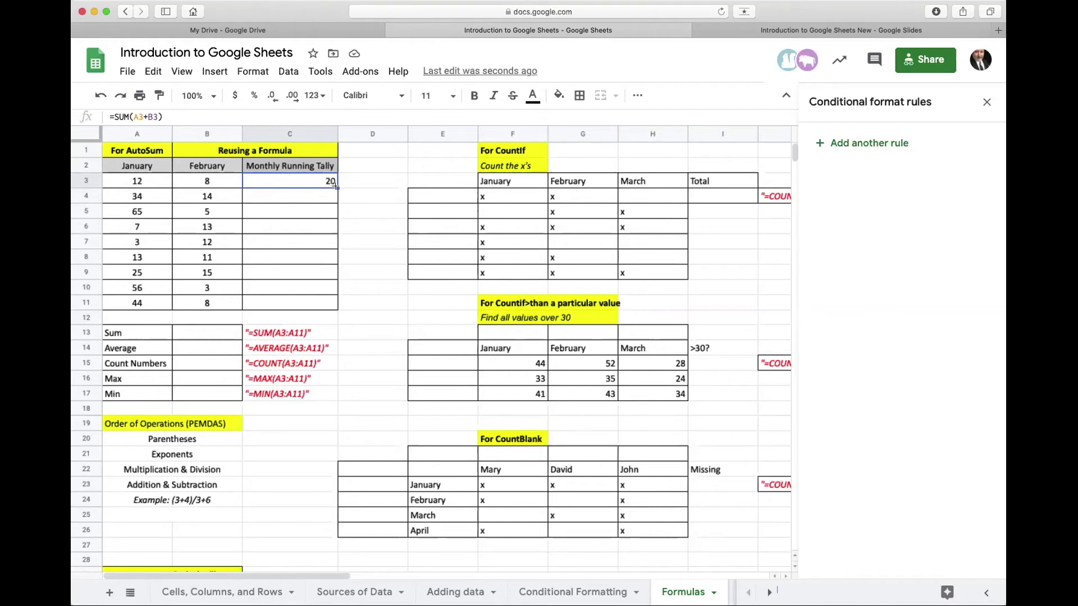
drag(334, 186, 331, 303)
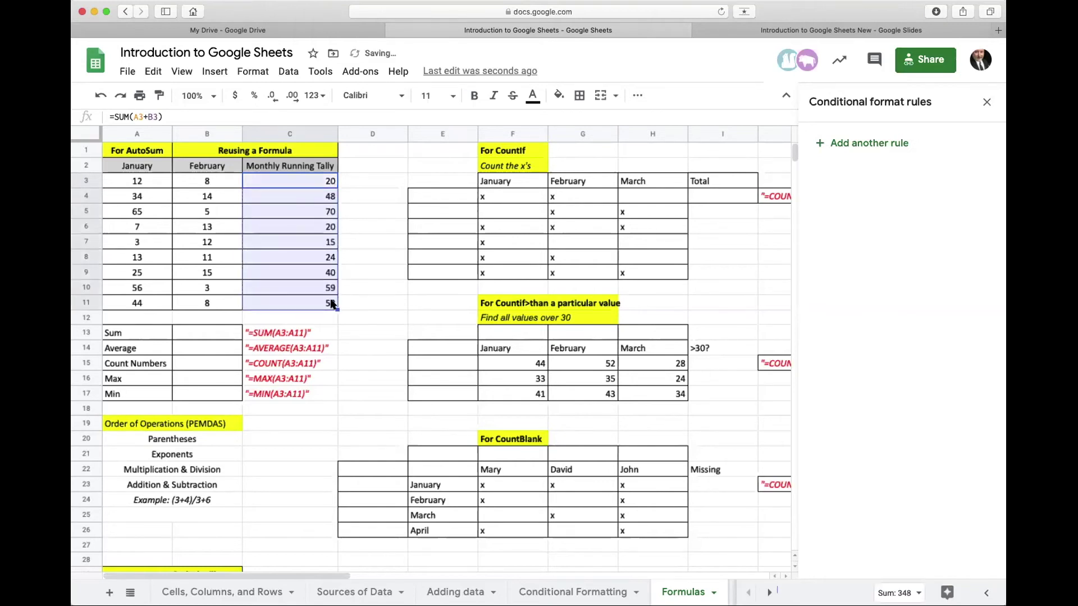
Inspect the formulas in tally cells C3 through C6 and undo the fill-down
click(324, 195)
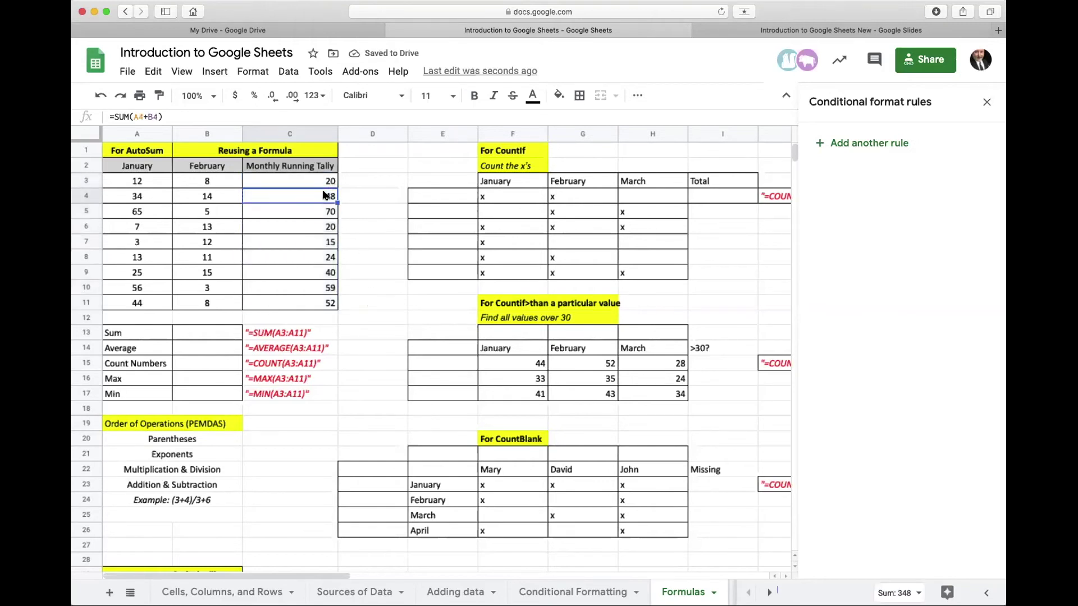
click(316, 182)
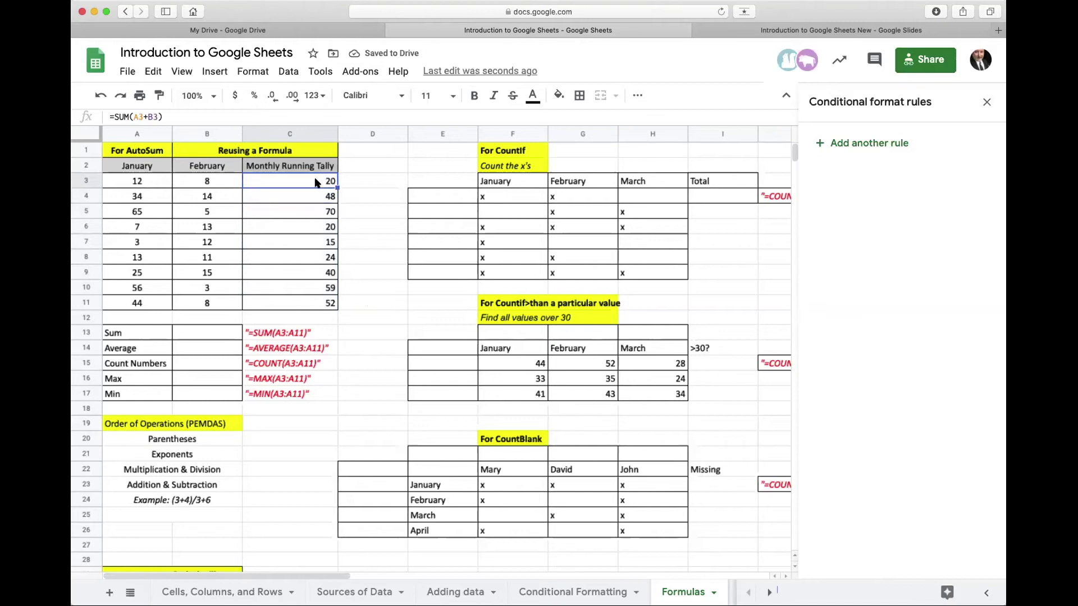
click(313, 195)
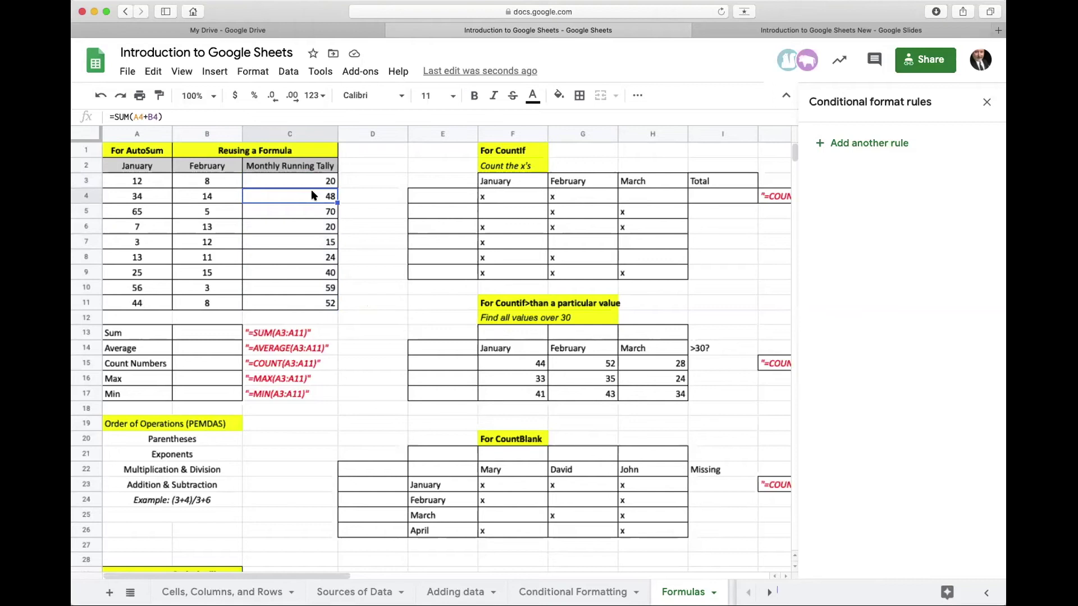
click(307, 211)
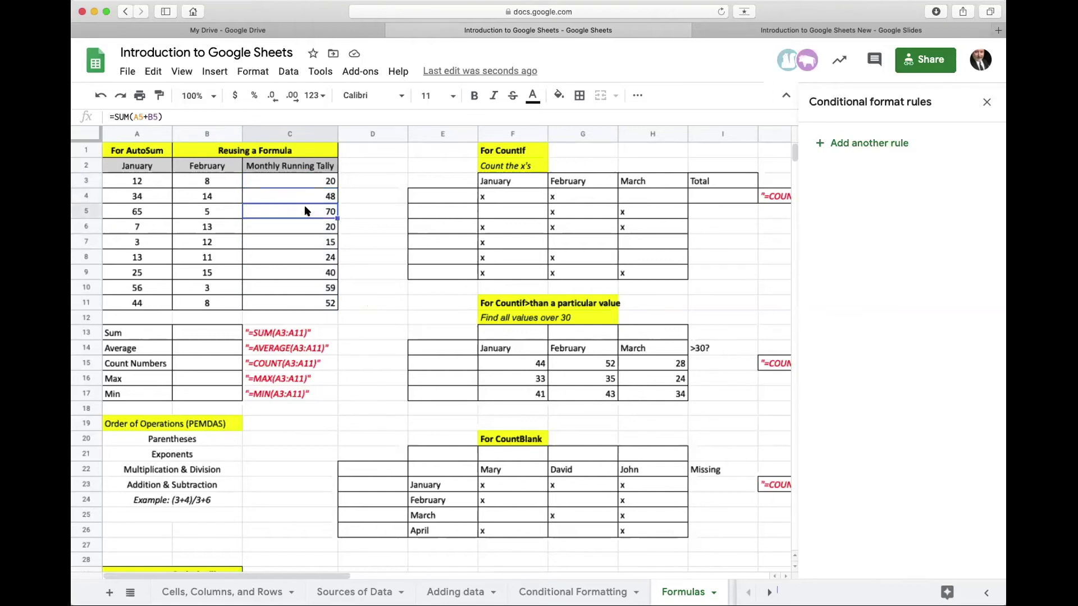
click(302, 227)
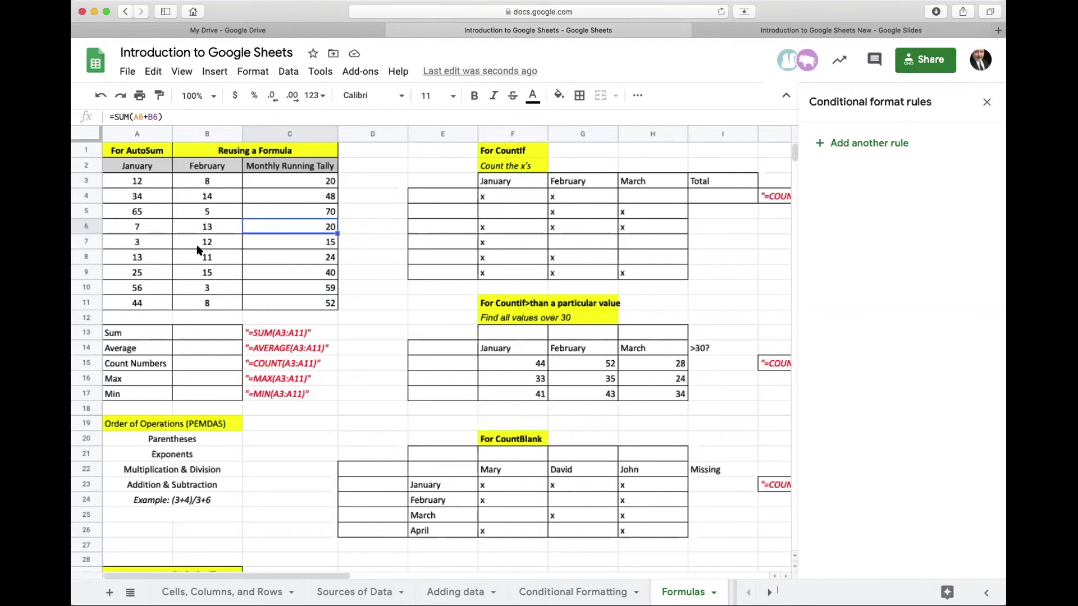
click(100, 95)
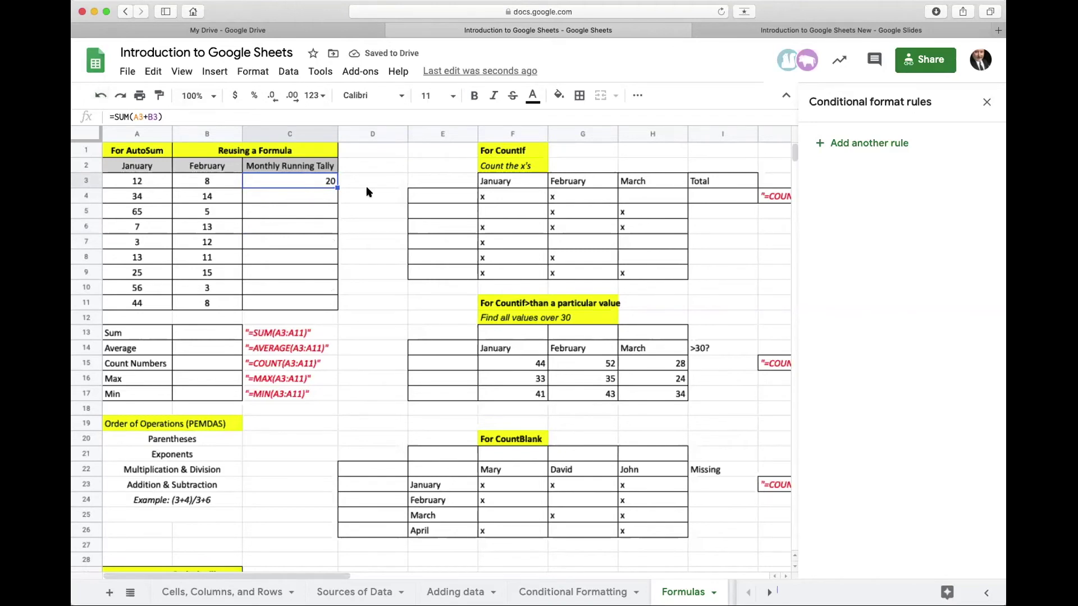
Fill the C3 sum formula down through C11, undo the fill, and fill it down again
double_click(337, 185)
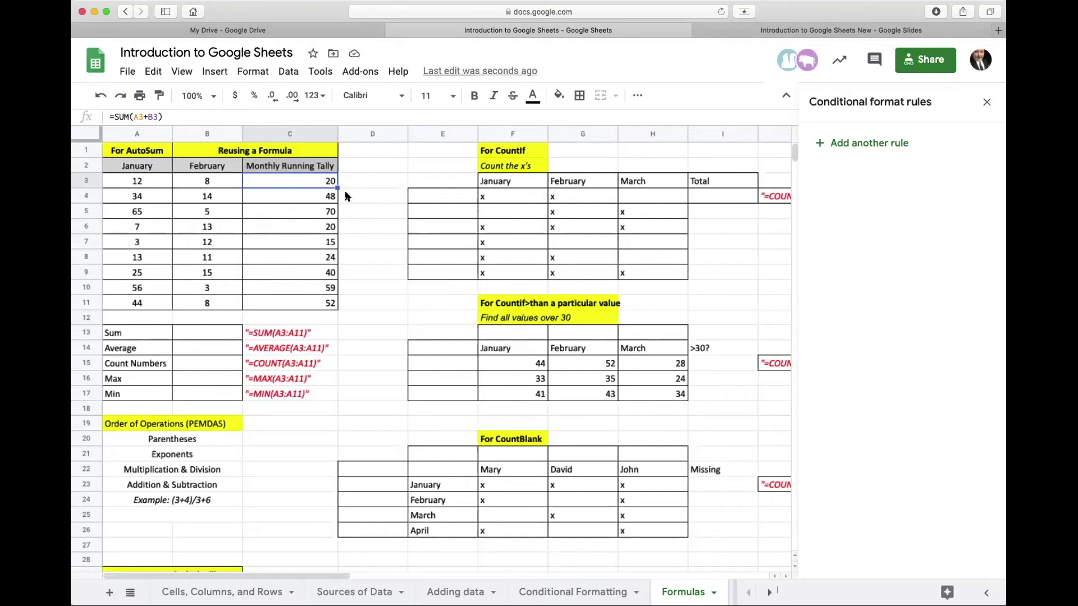
click(102, 94)
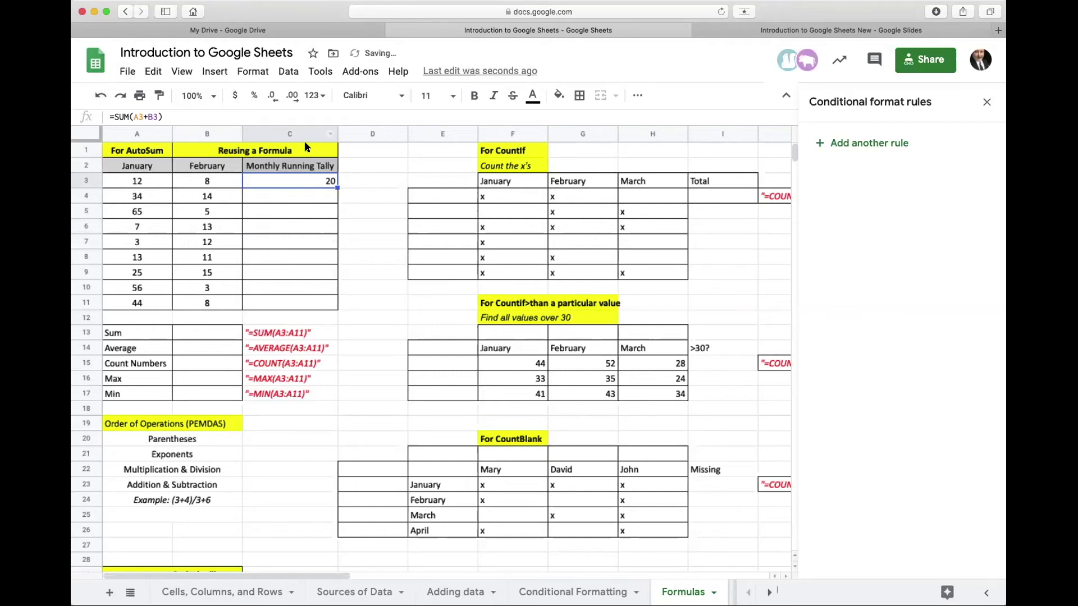
double_click(336, 186)
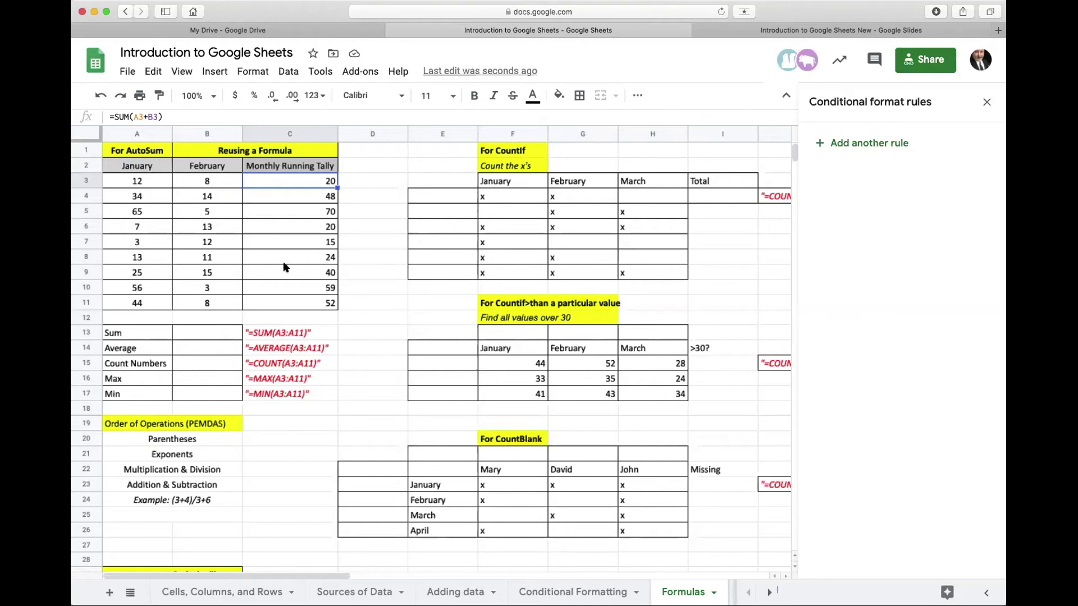
Enter the formula =AVERAGE(A3:A11) in B14 to average the January values
click(197, 333)
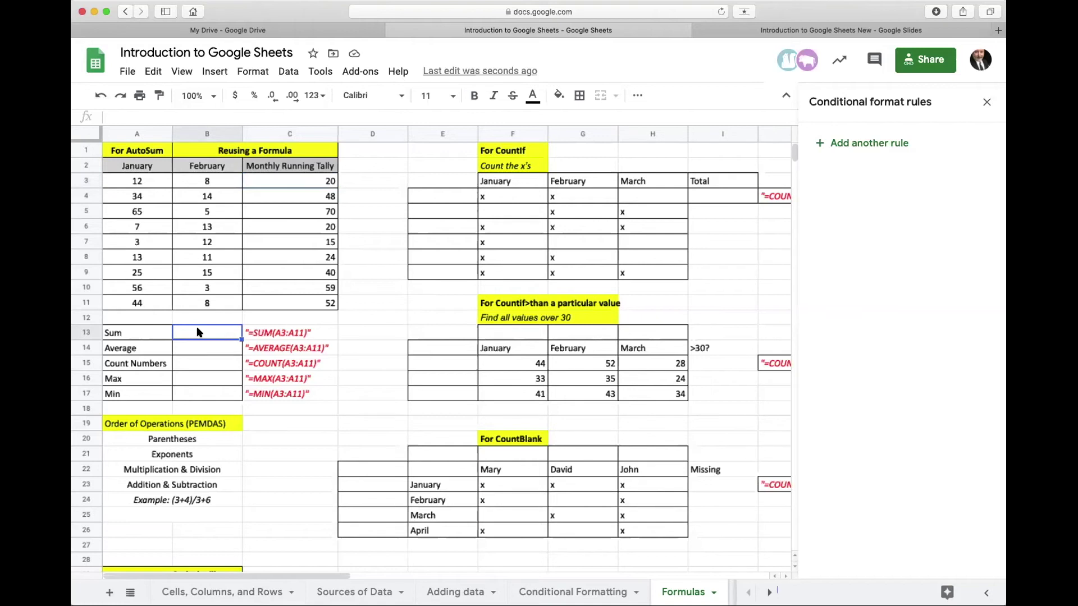
click(199, 344)
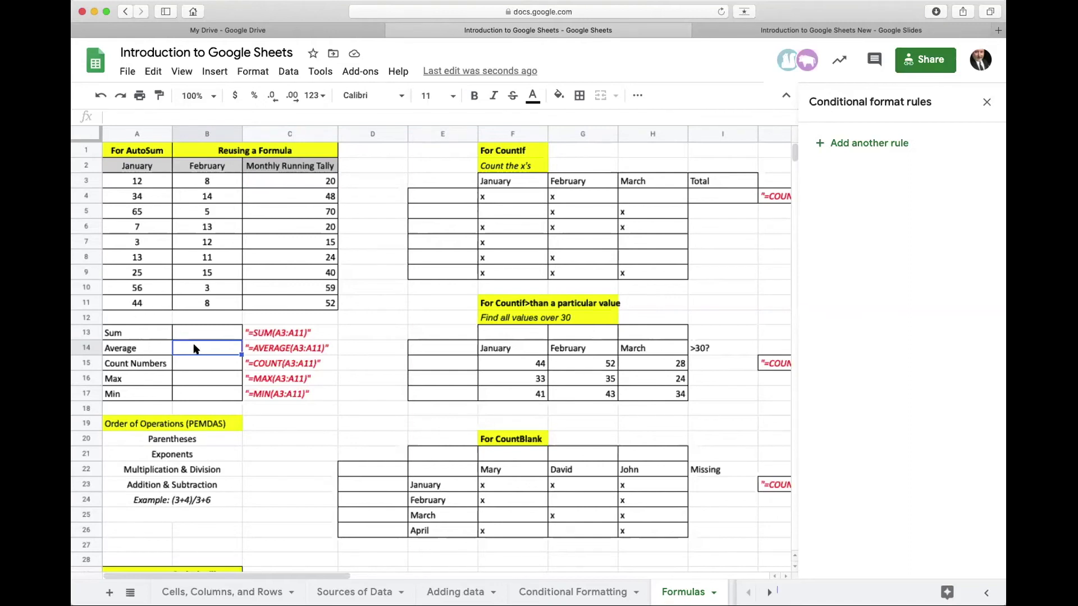
text(=)
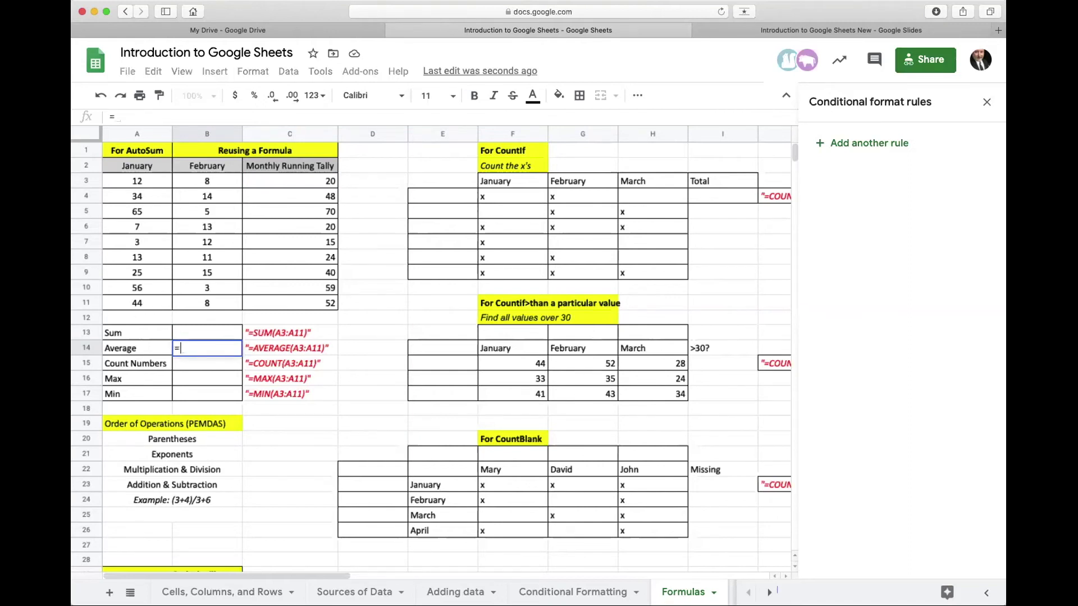
text(AV)
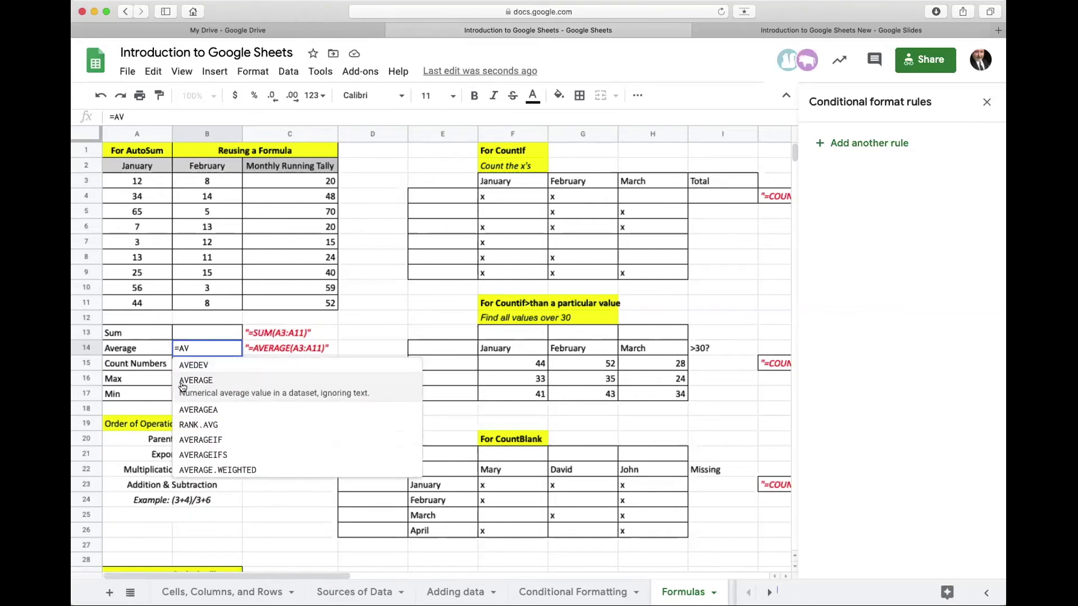
click(184, 382)
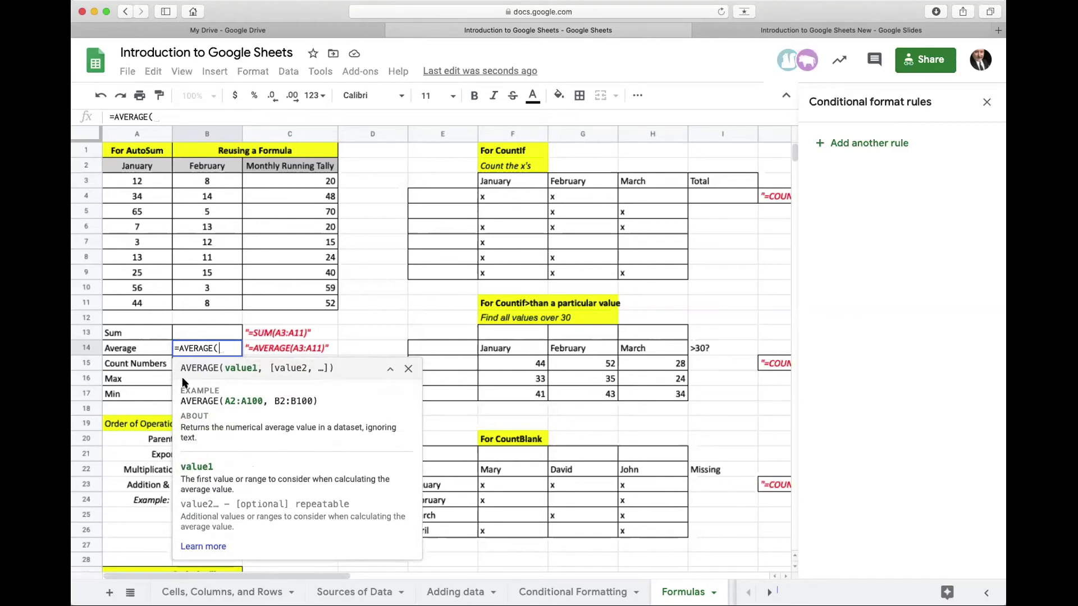
drag(153, 189, 151, 302)
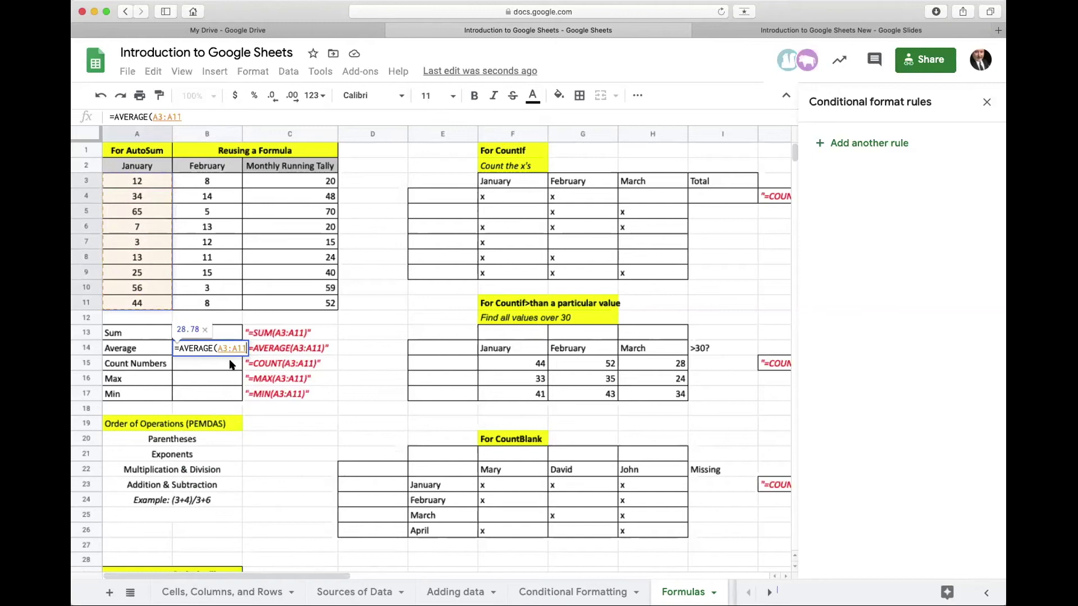
text())
key(Return)
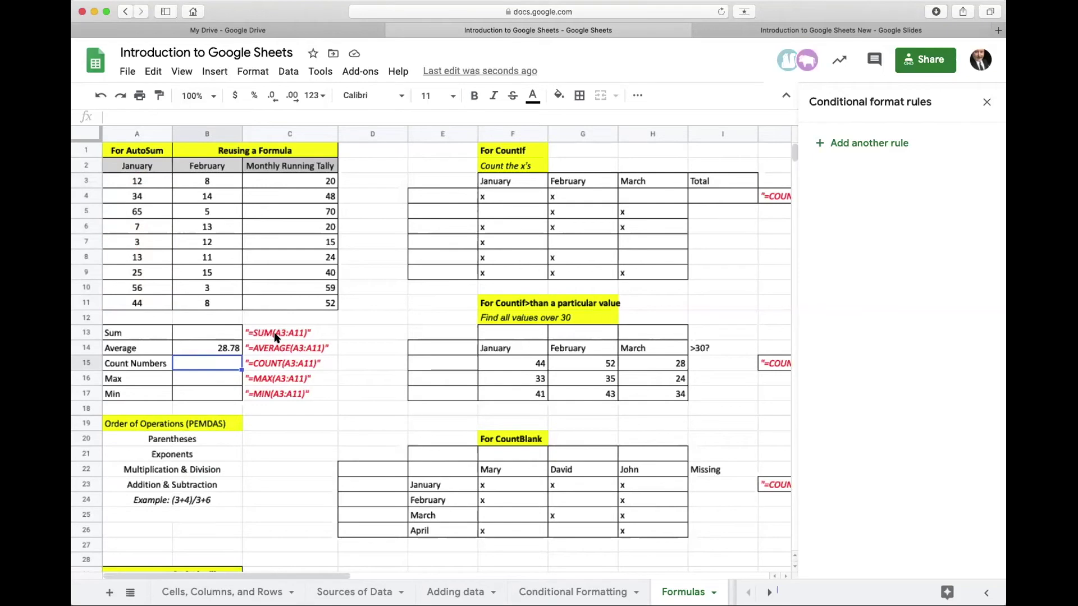
Replace the Average formula in B14 with =AVERAGE(C3:C11) to average the Monthly Running Tally values
key(Up)
key(Delete)
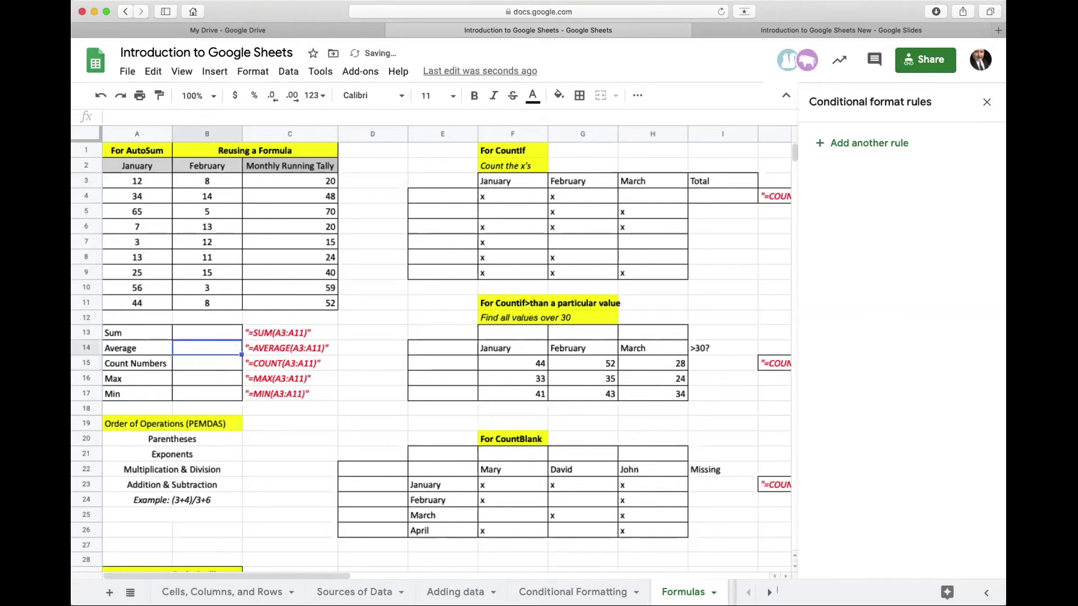
text(=ave)
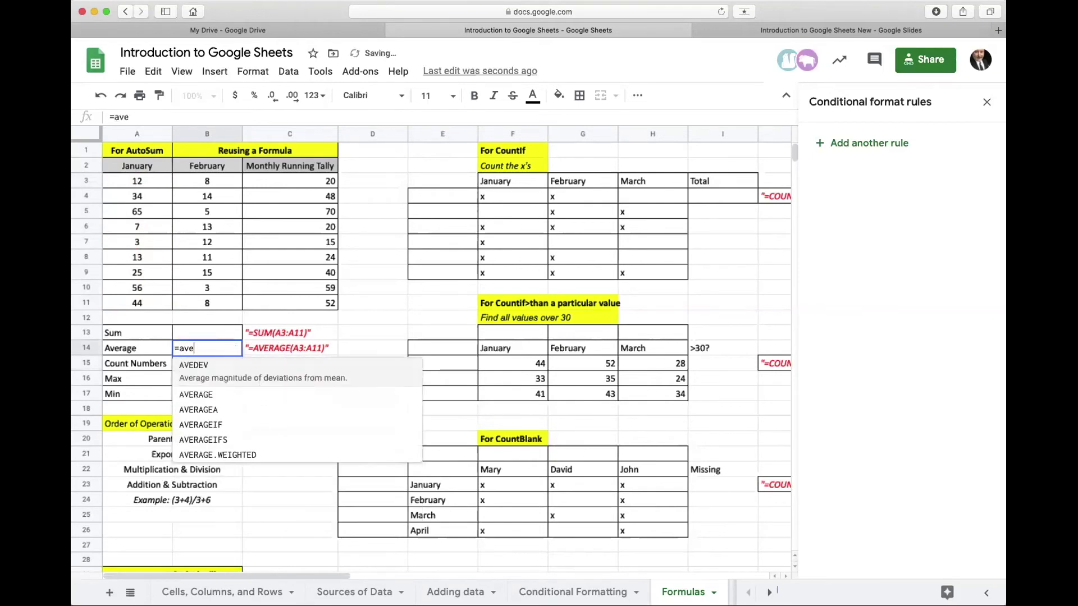
click(197, 391)
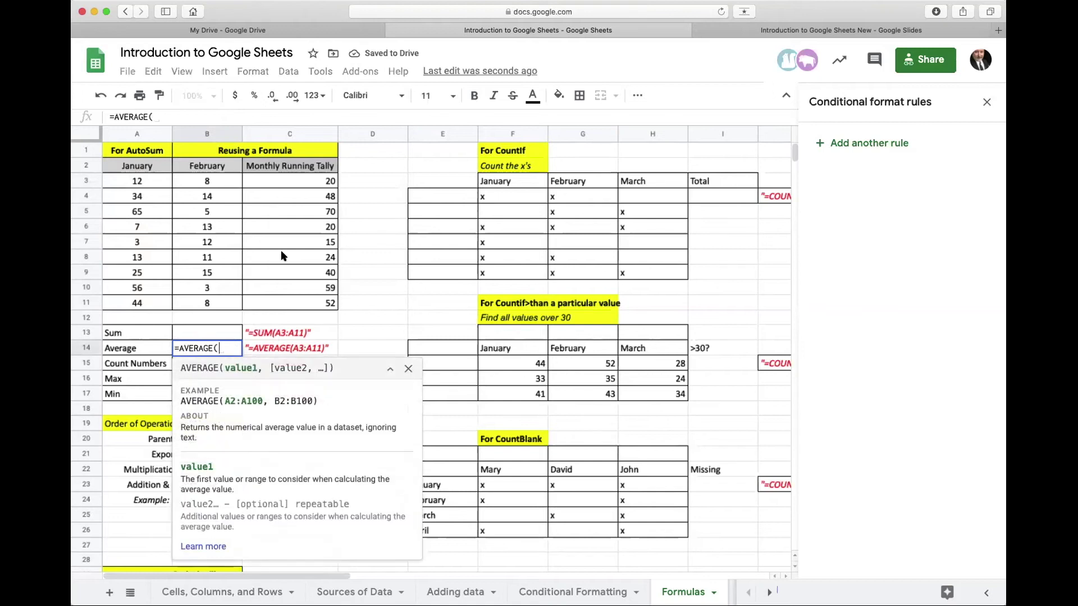
click(297, 184)
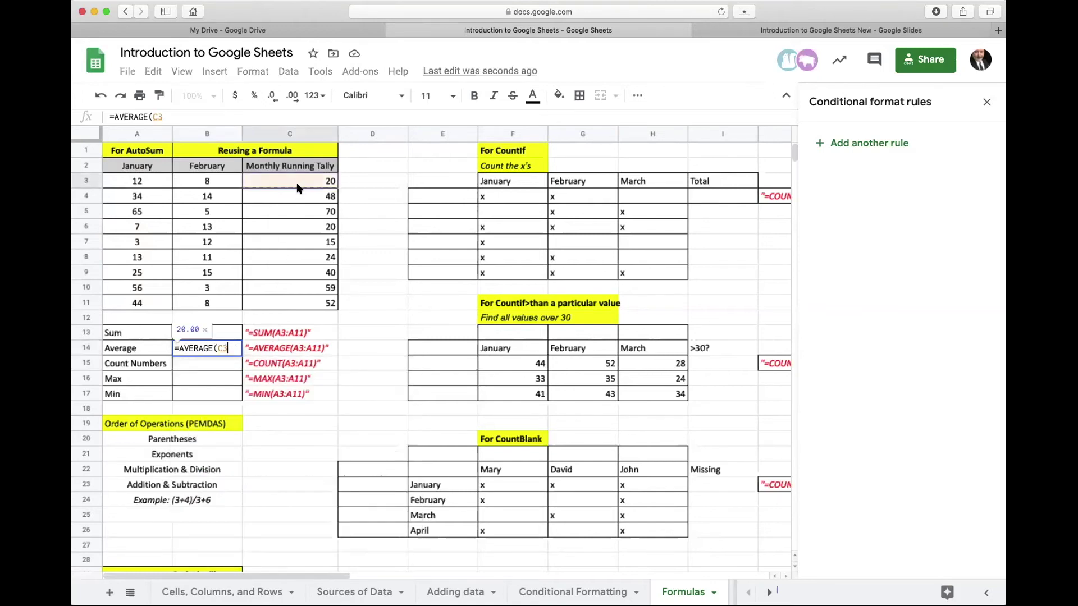
drag(298, 187, 283, 299)
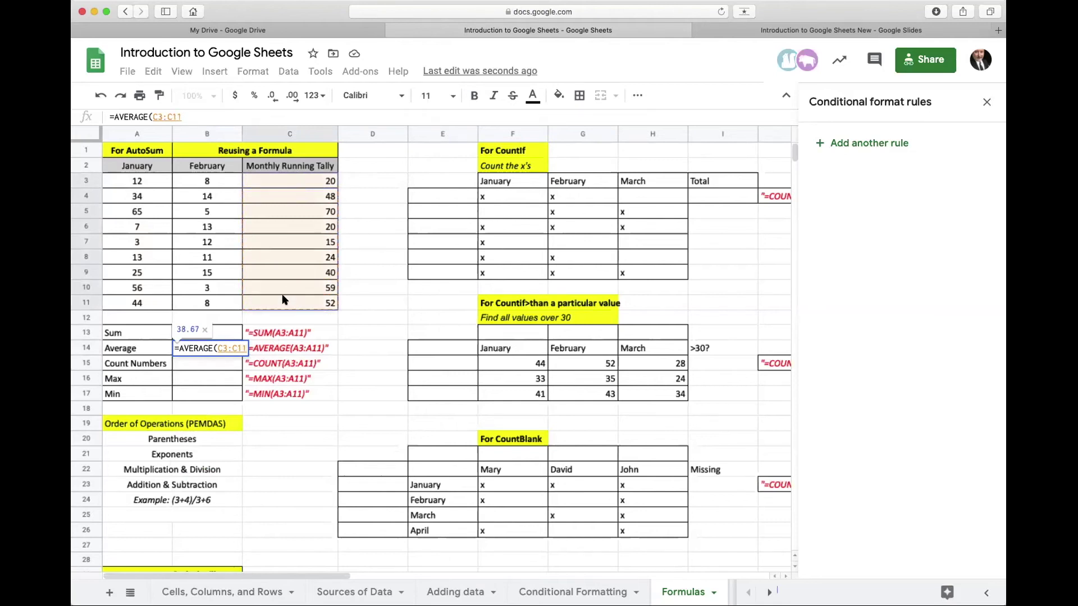
key(Return)
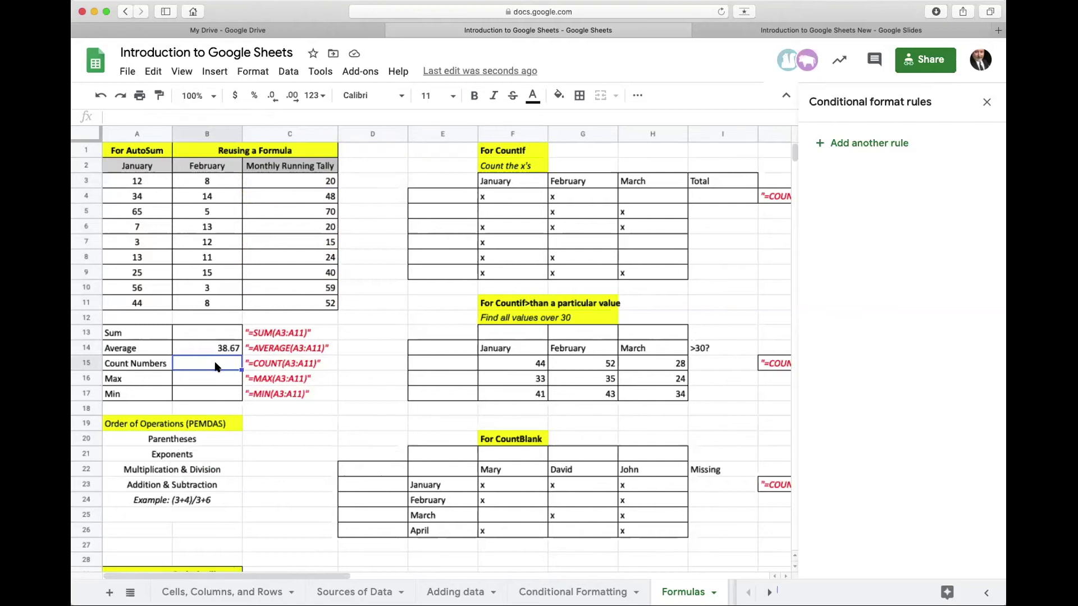
Clear the January values in cells A5, A7 and A9
click(120, 217)
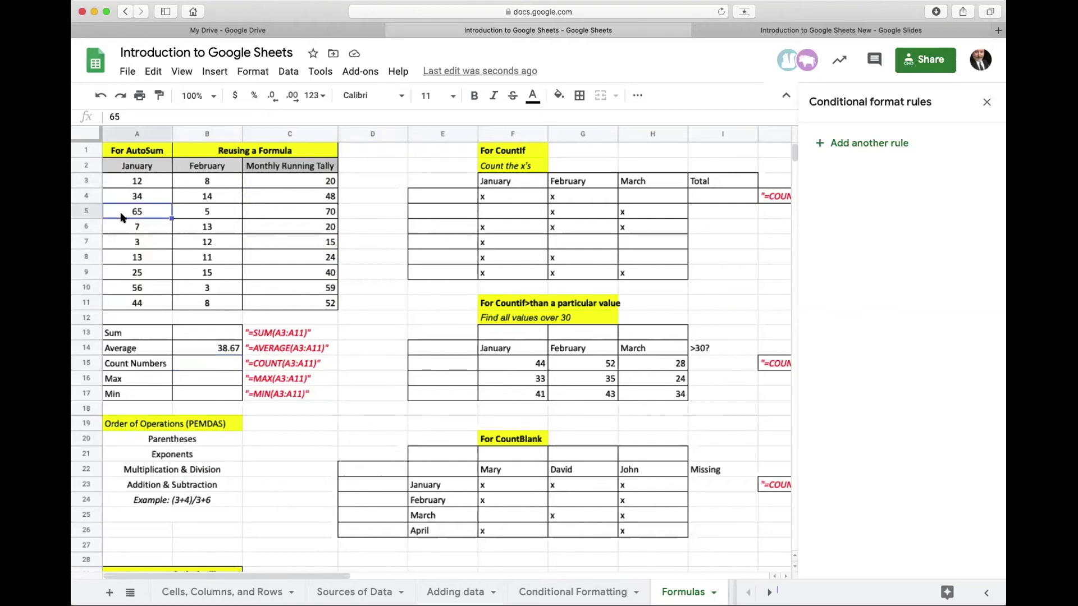
key(BackSpace)
click(135, 242)
key(BackSpace)
click(145, 271)
key(BackSpace)
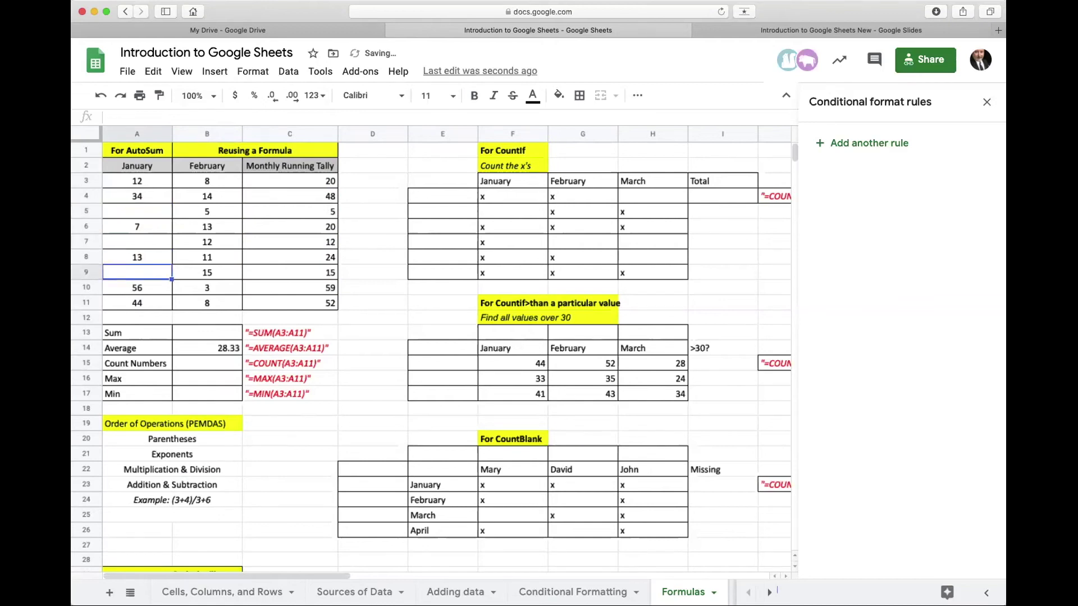
click(142, 302)
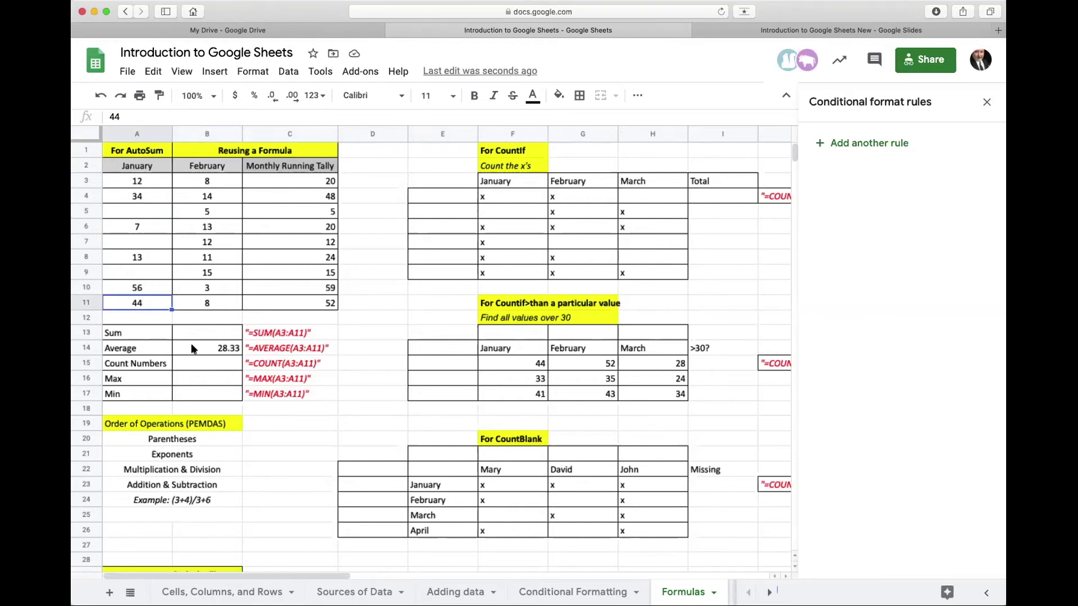
Enter the formula =COUNT(A3:A11) in B15 to count the numbers in the January column
click(194, 365)
text(=COU)
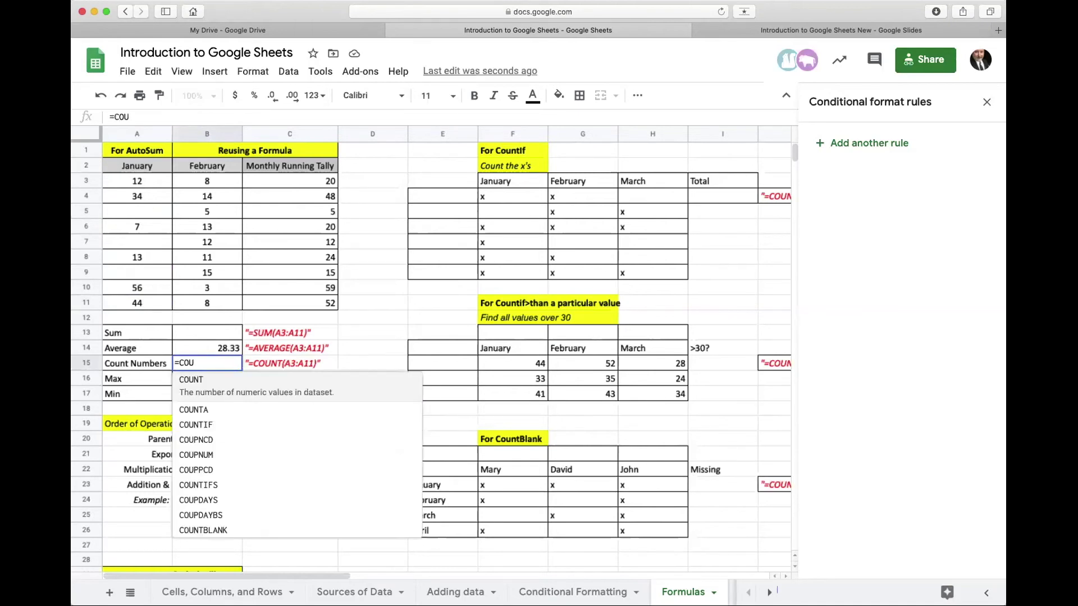
click(196, 383)
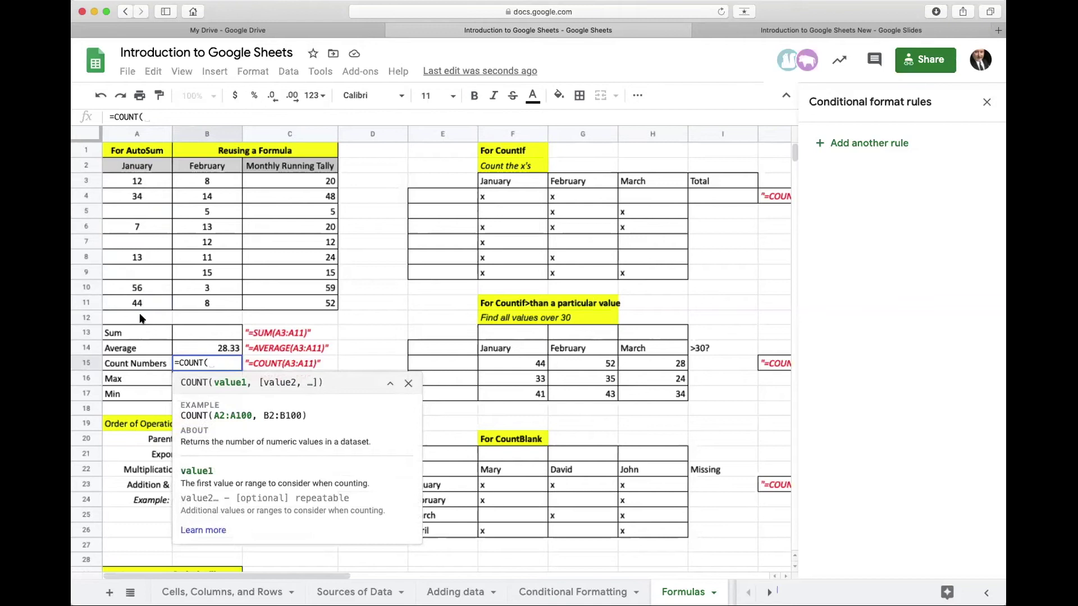
drag(146, 186, 154, 304)
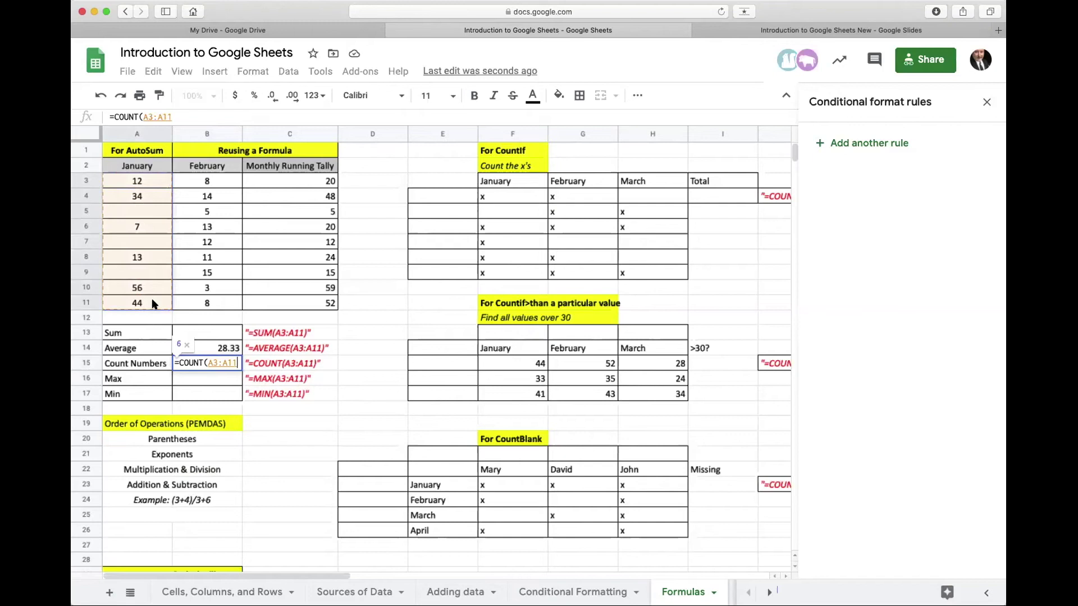
key(Return)
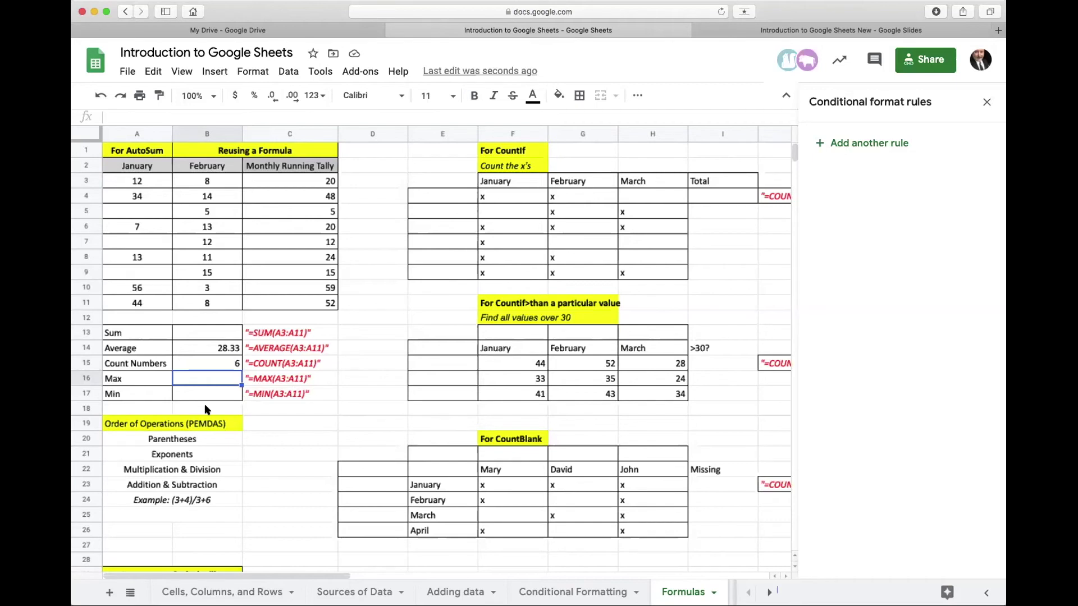
Enter the formula =MAX(B3:B11) in B16 to find the highest February value
text(=MAX)
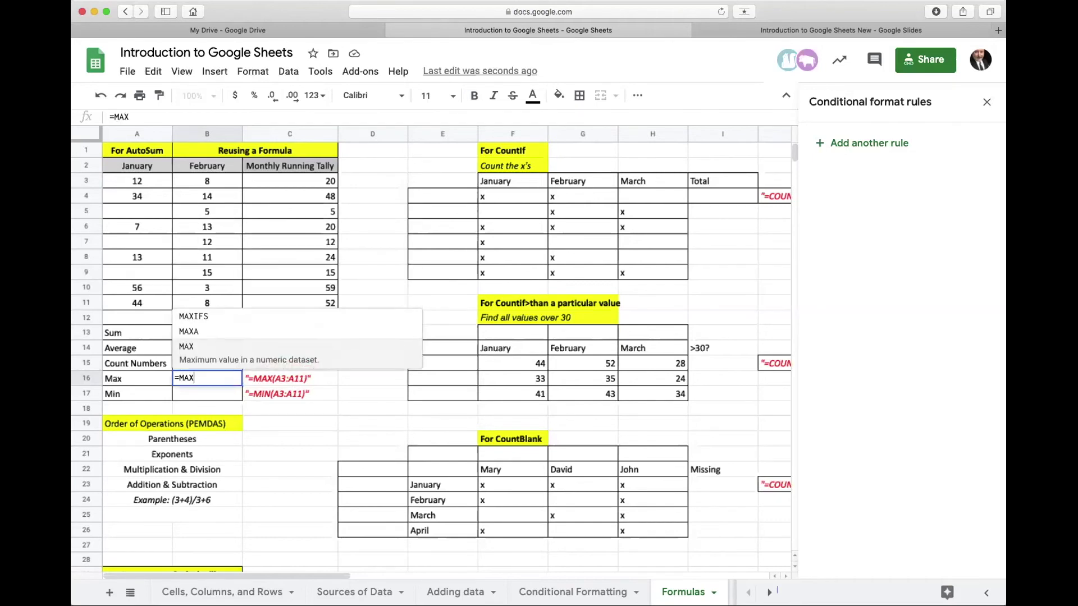
click(205, 357)
drag(203, 170, 202, 184)
click(201, 200)
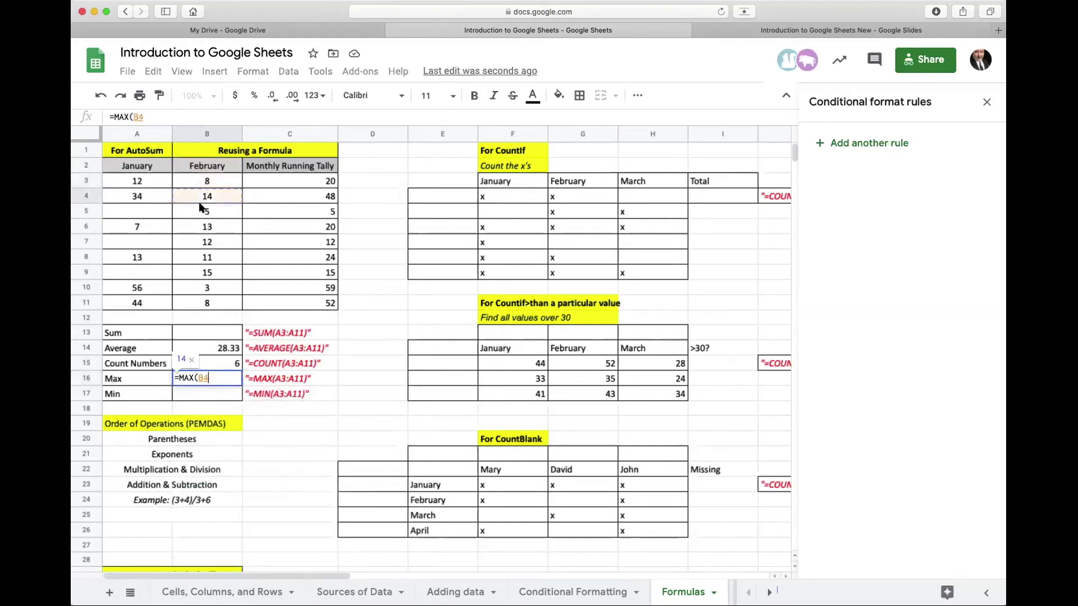
key(BackSpace)
key(BackSpace)
text(()
drag(211, 181, 227, 309)
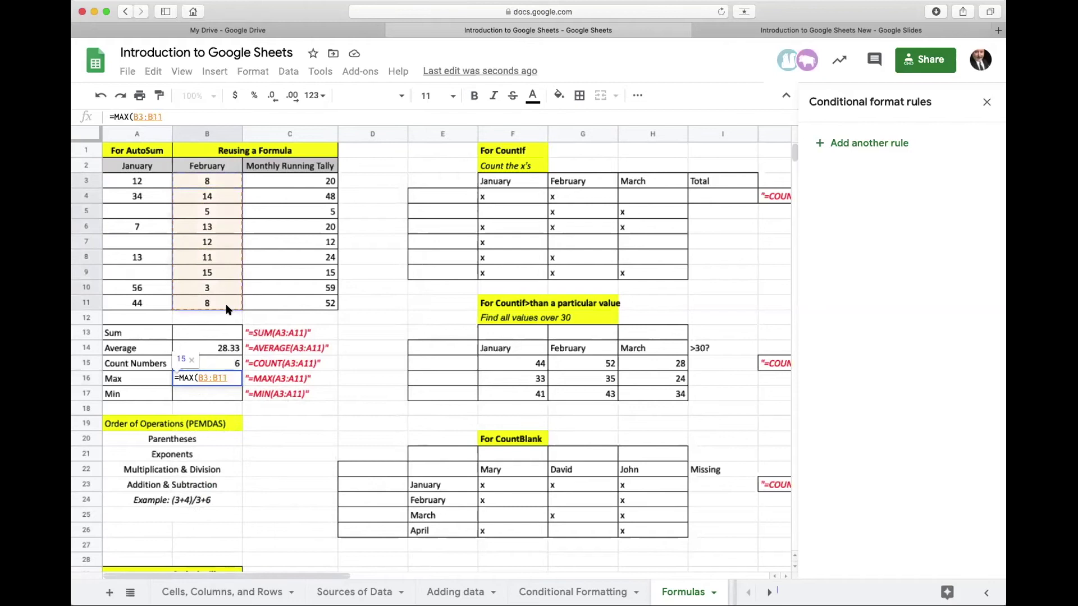
key(Return)
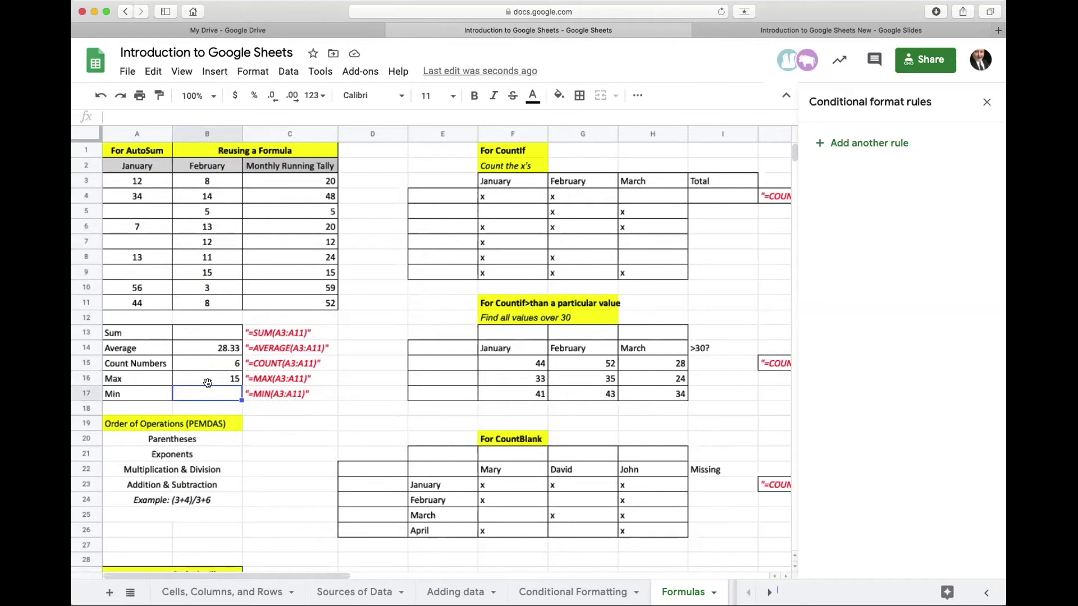
Enter the formula =MIN(B3:B11) in B17 to find the lowest February value
text(=MIN()
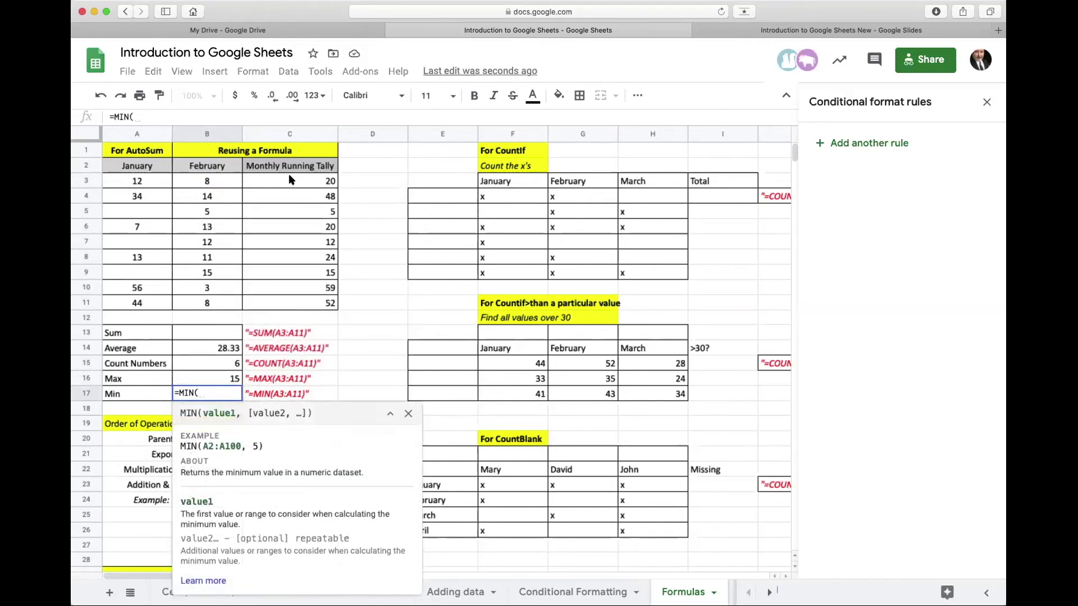
drag(218, 185, 219, 300)
key(Return)
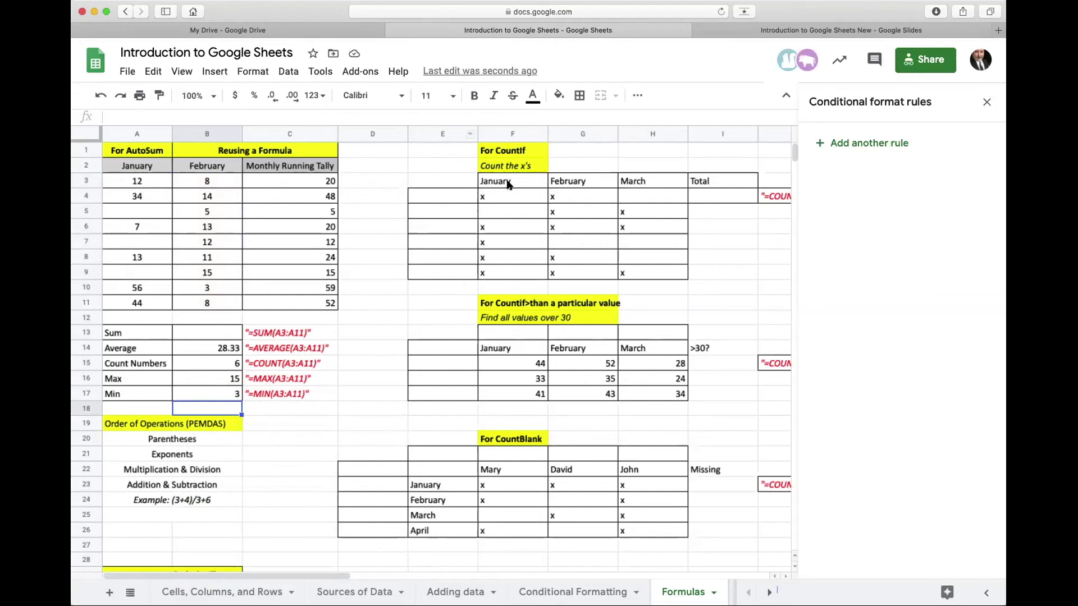
Enter the formula =COUNTIF(F4:H4,"x") in I4 to count the x's in the first row of the CountIf table
click(501, 201)
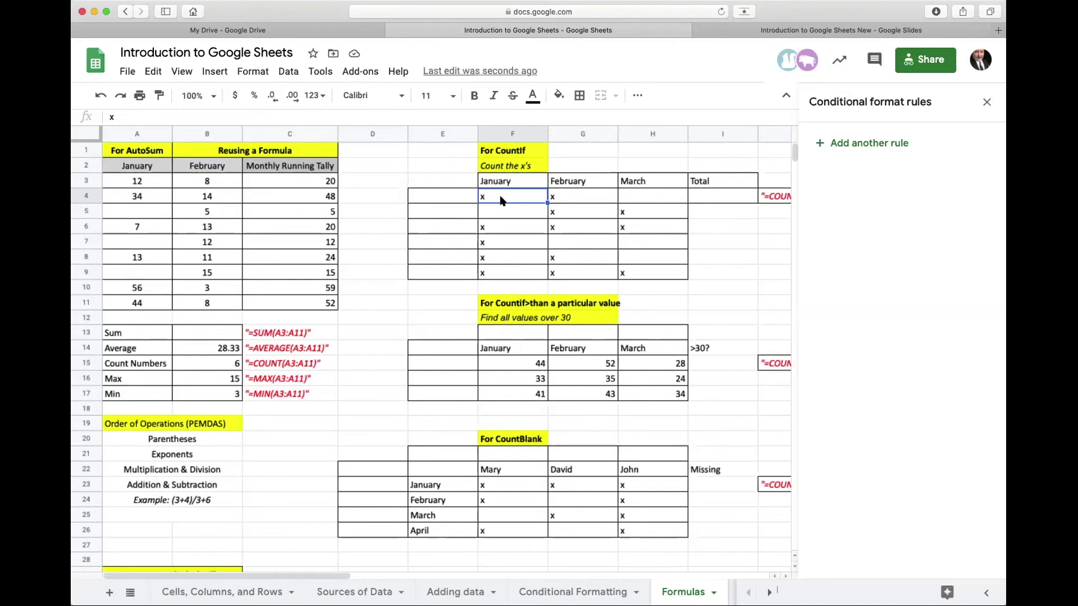
scroll(482, 225, right, 3)
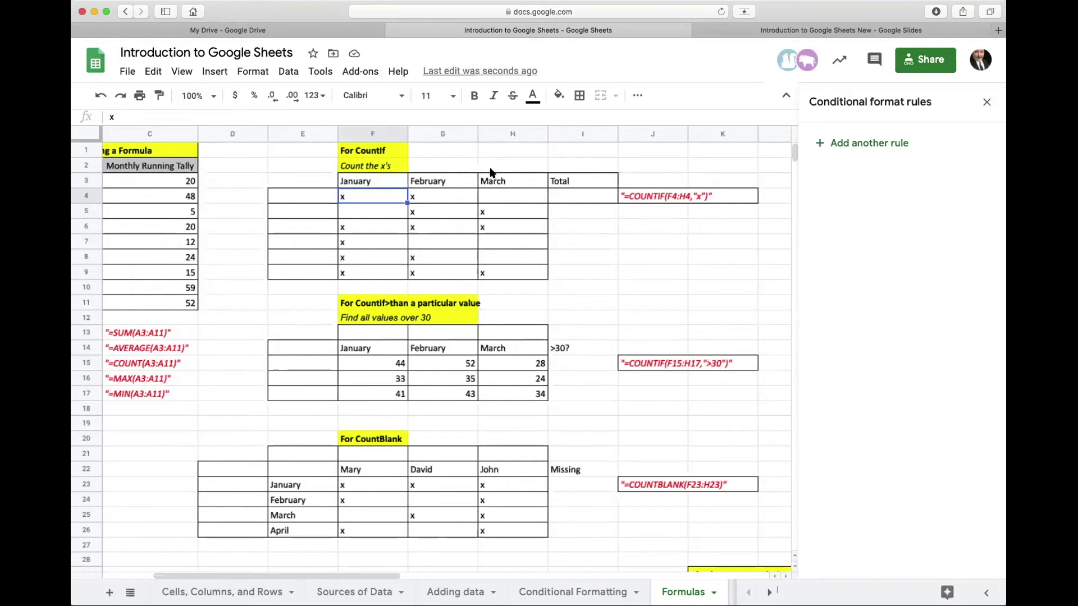
click(571, 194)
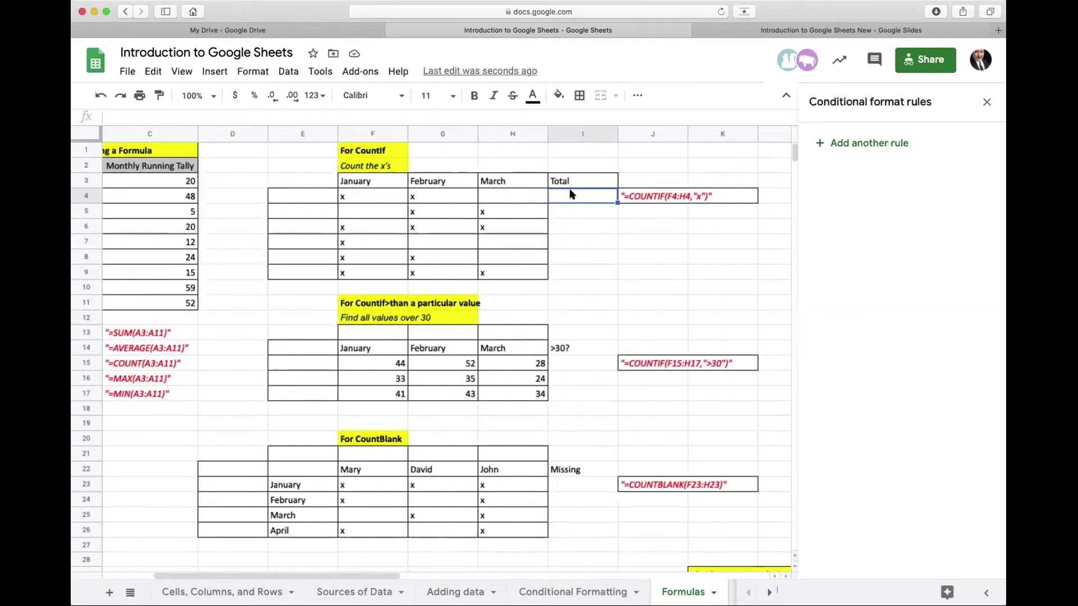
text(=COUNT)
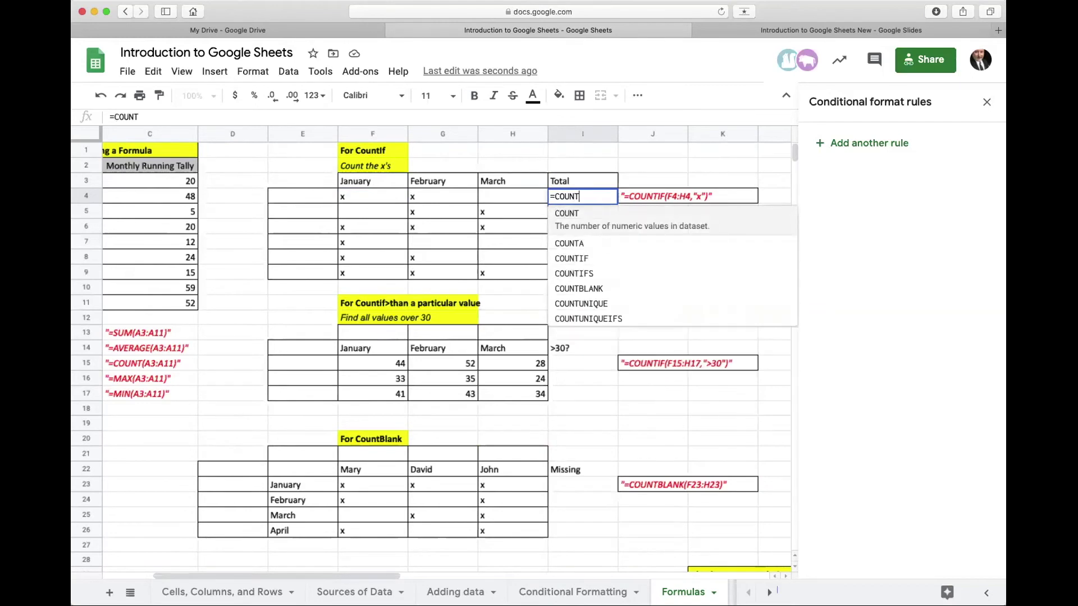
click(572, 255)
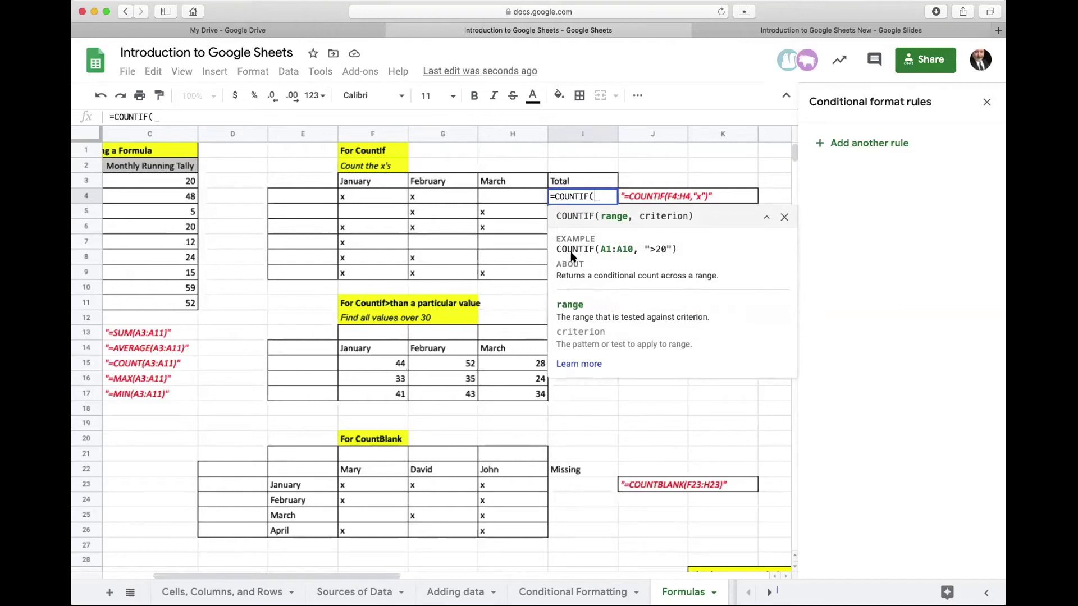
click(380, 201)
drag(380, 201, 492, 195)
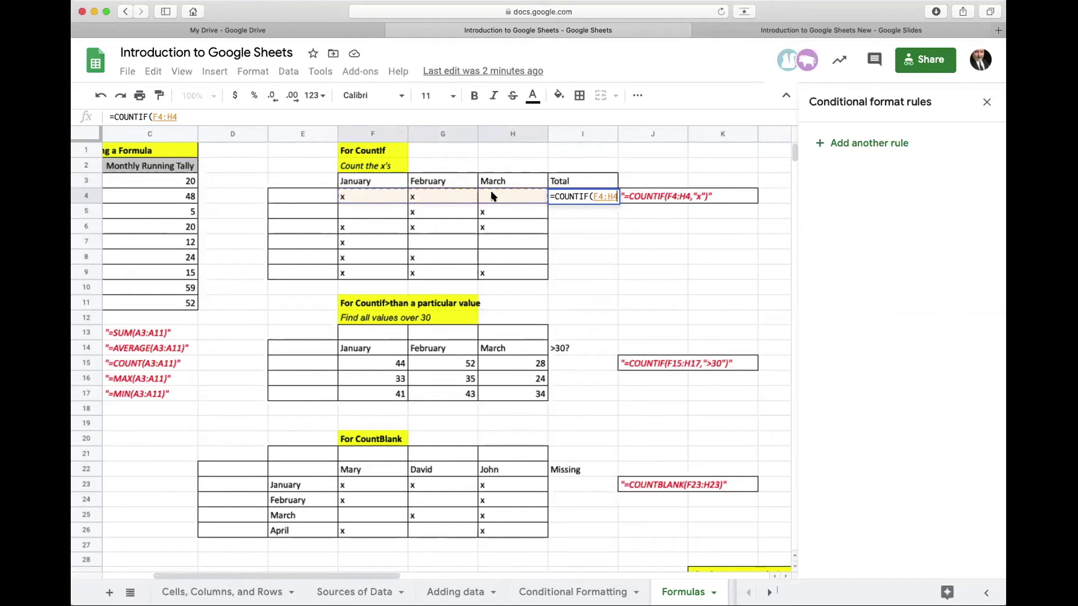
text(,)
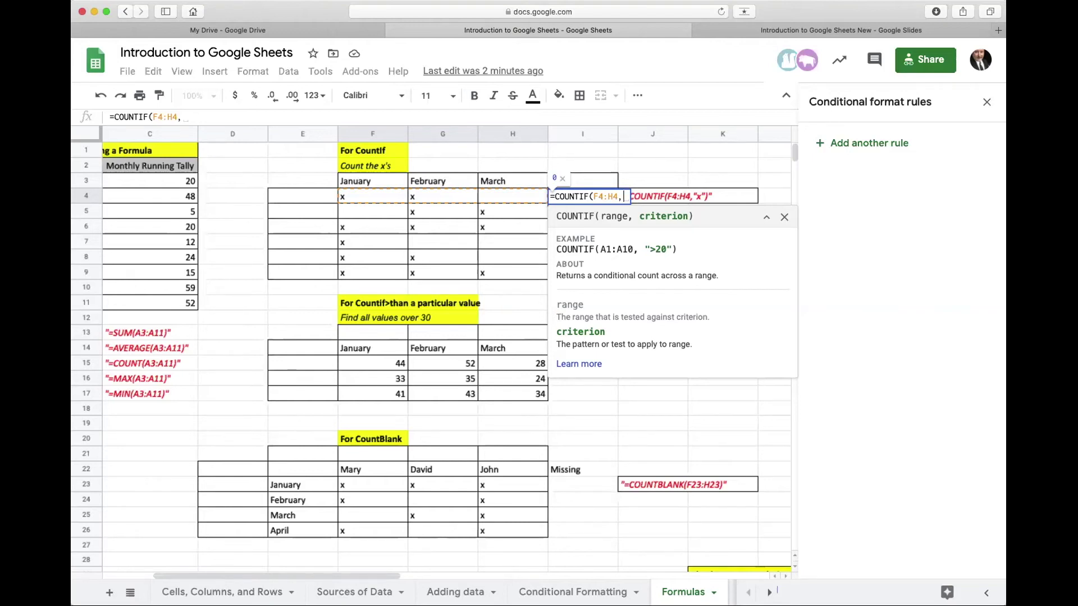
text("x")
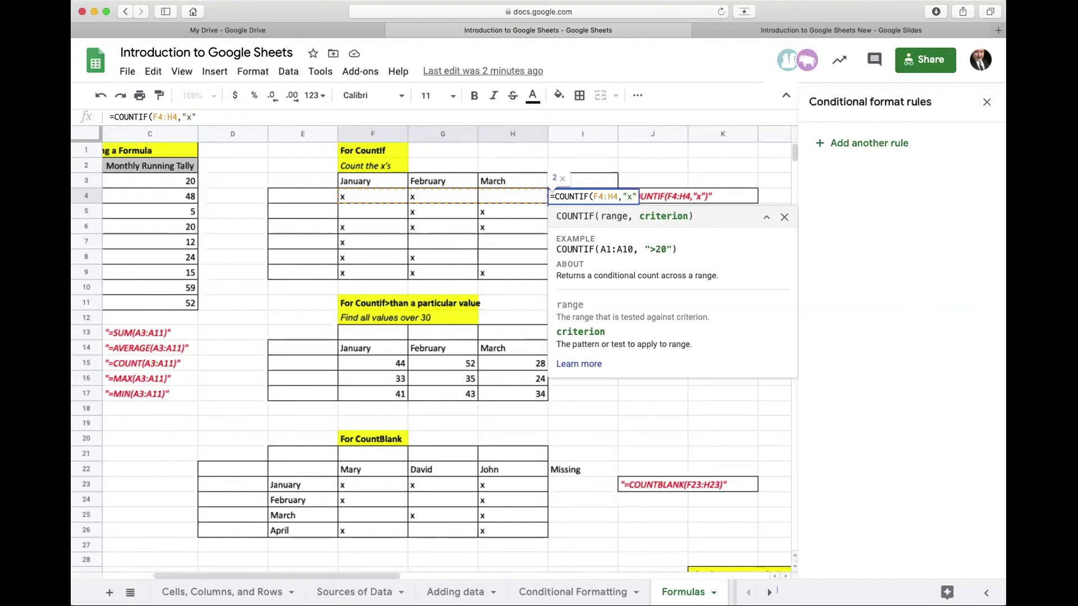
text())
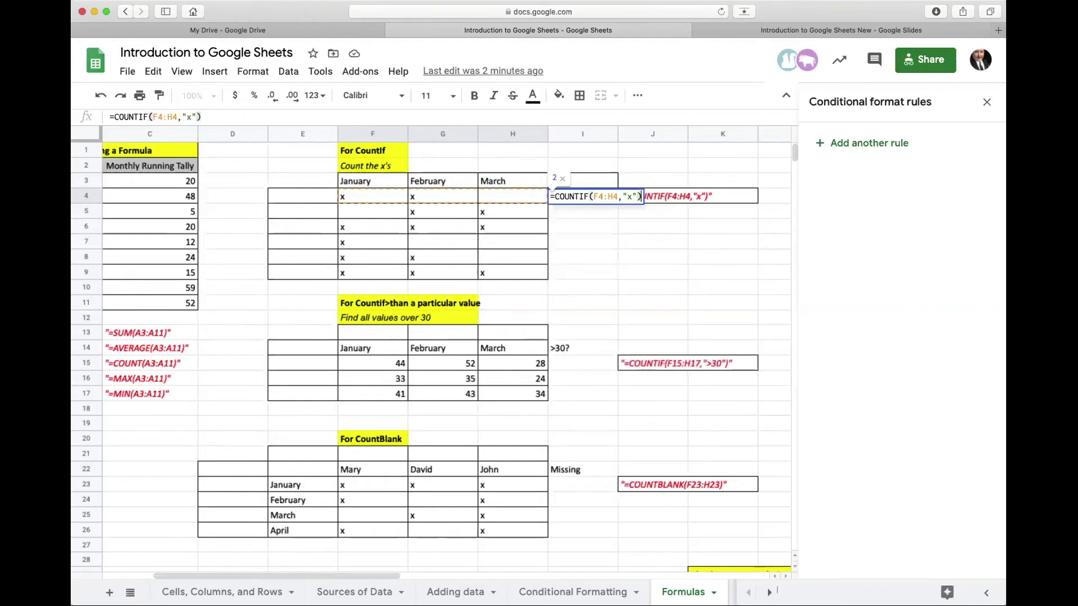
key(Return)
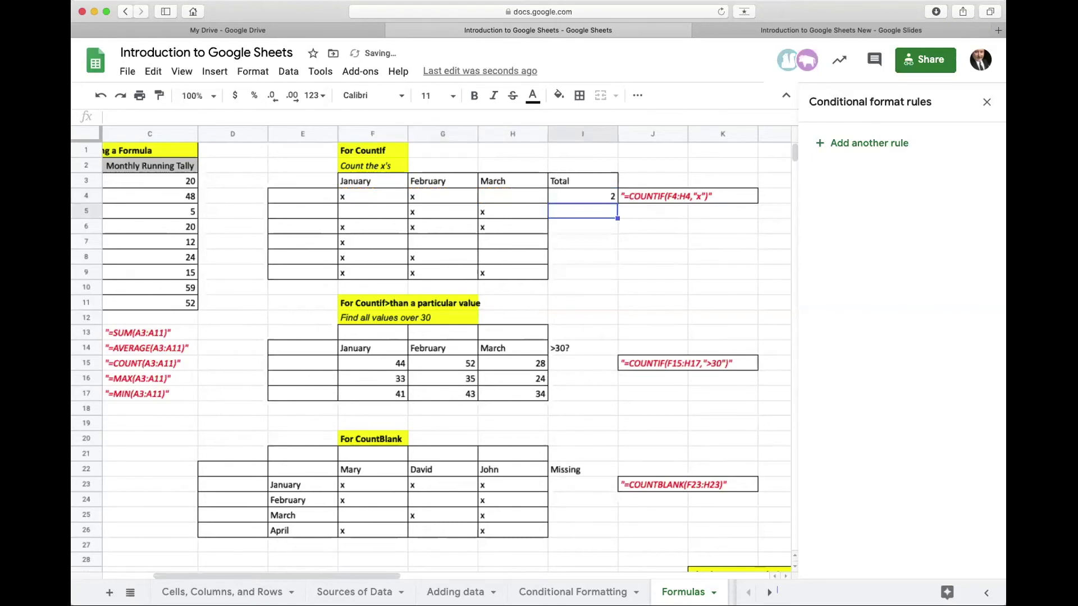
Copy the COUNTIF formula from I4 down through I9 to fill the Total column
click(567, 191)
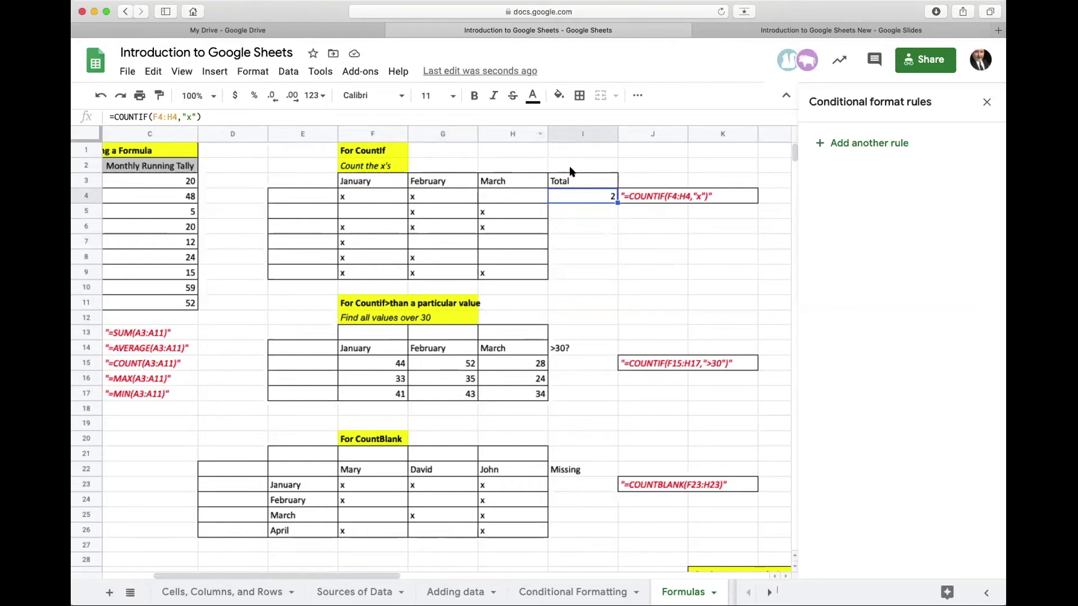
drag(615, 201, 614, 270)
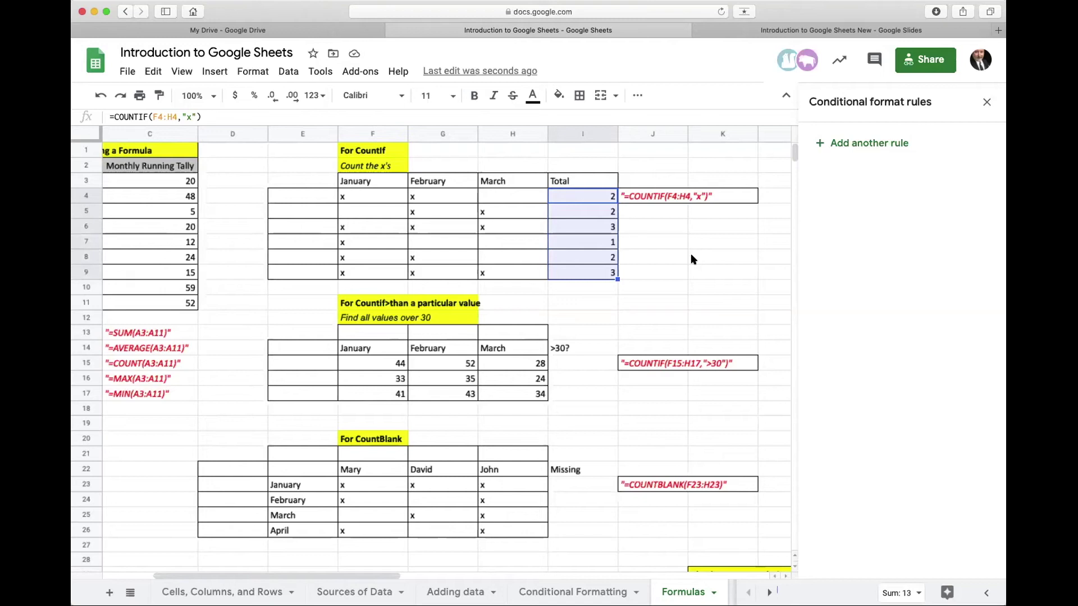
click(347, 305)
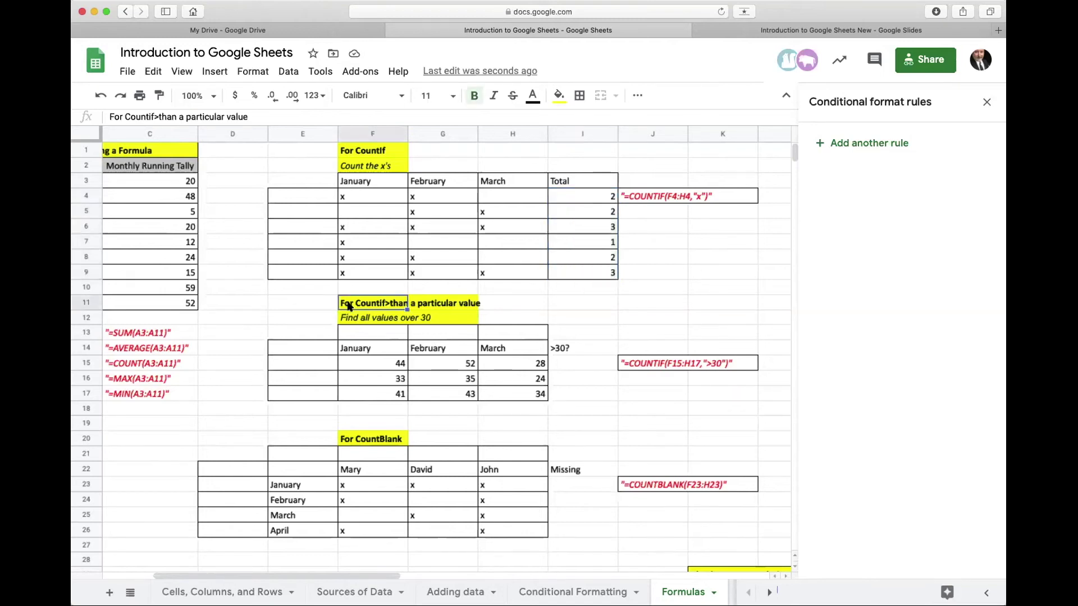
click(513, 296)
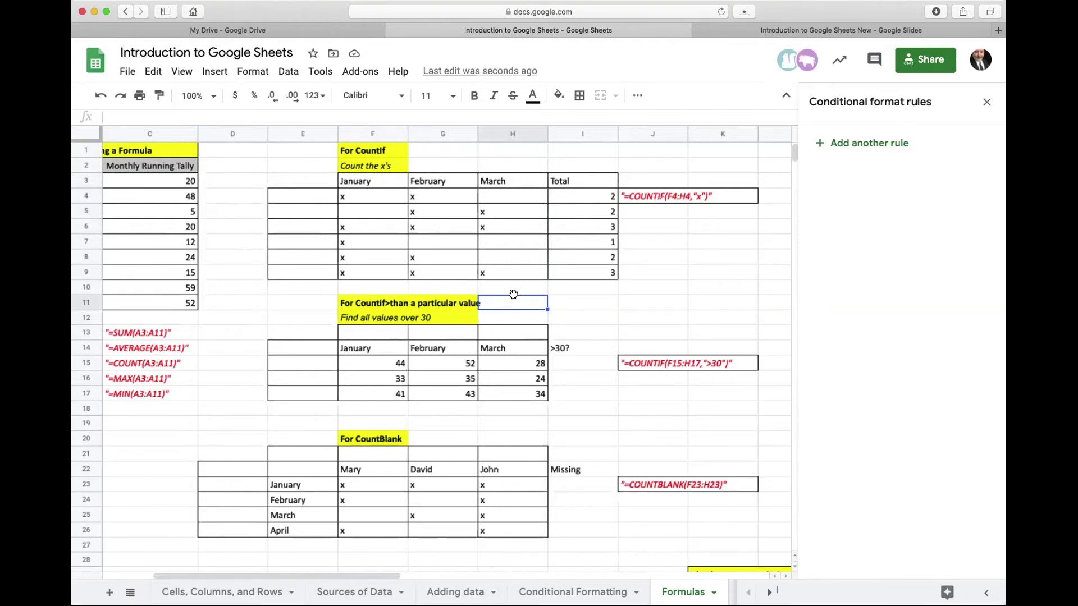
Enter the formula =COUNTIF(F15:H15,">30") in E15 to count that row's values over 30
click(319, 366)
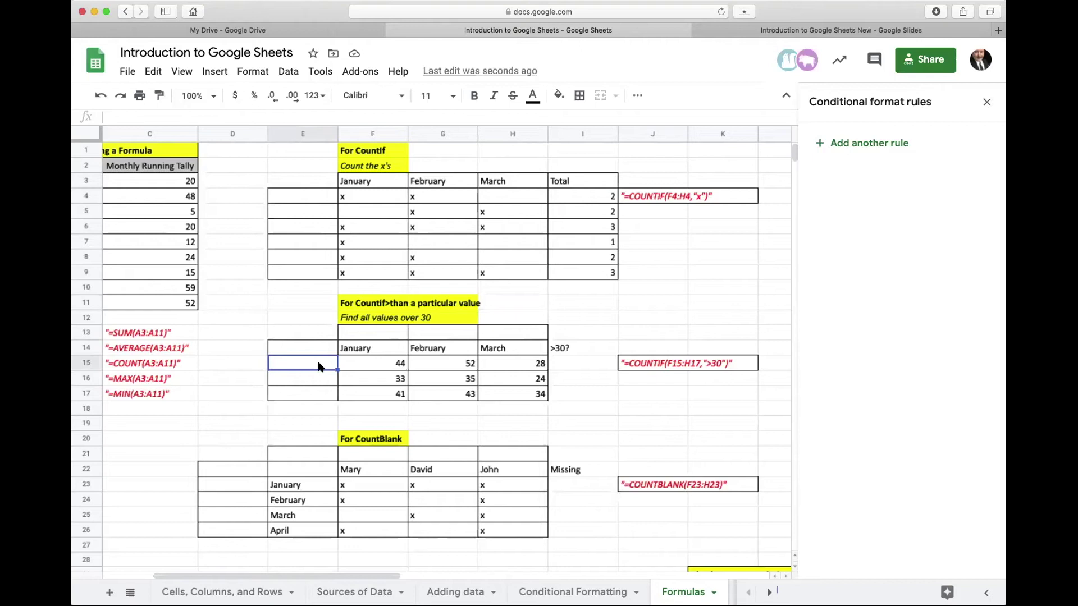
text(=coun)
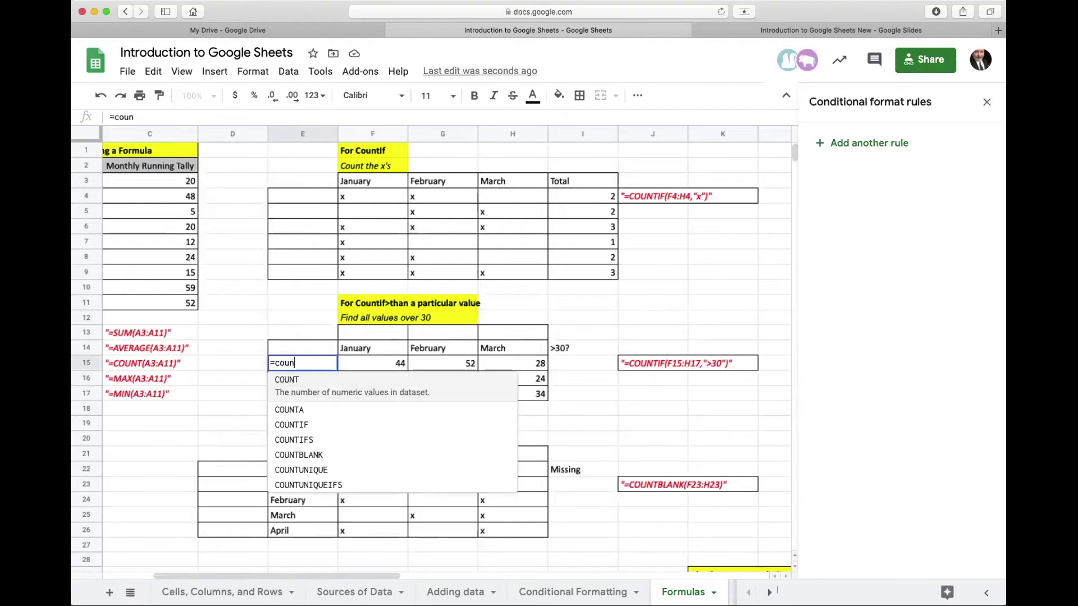
text(t)
click(307, 416)
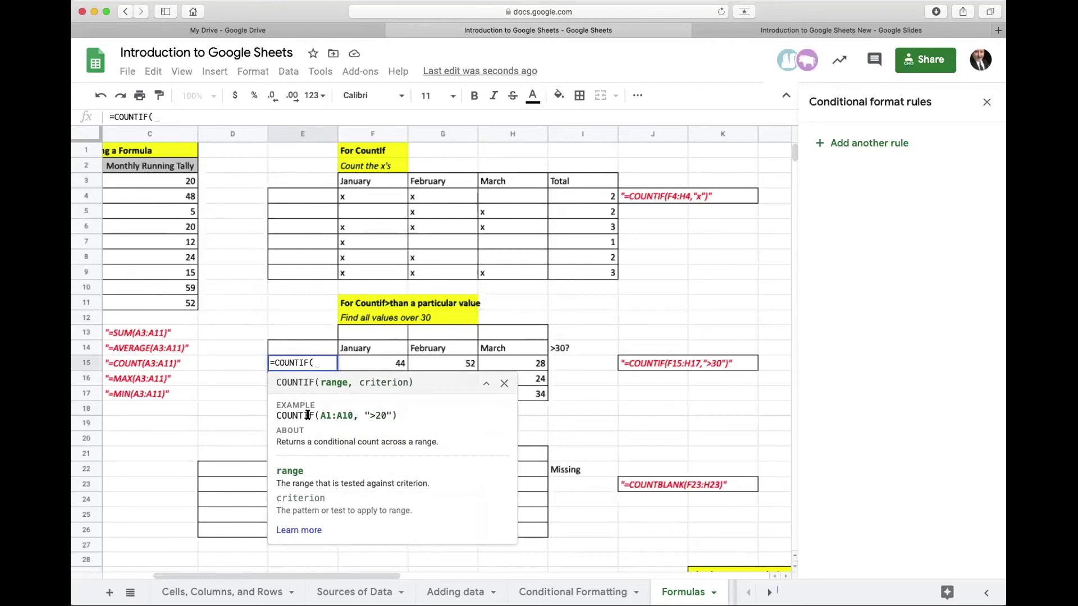
click(386, 365)
drag(386, 365, 495, 364)
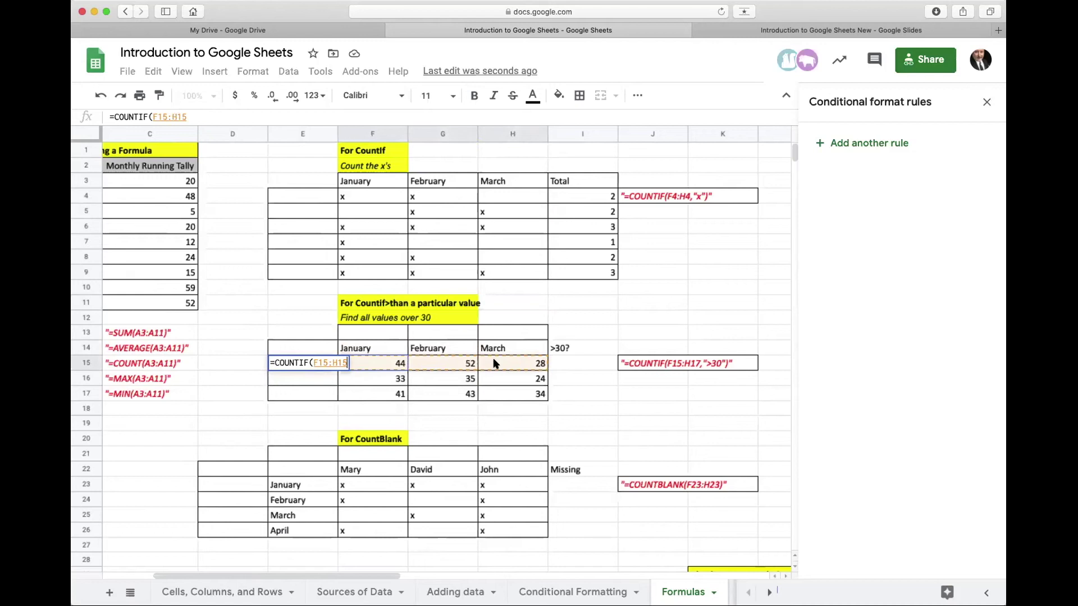
text(,)
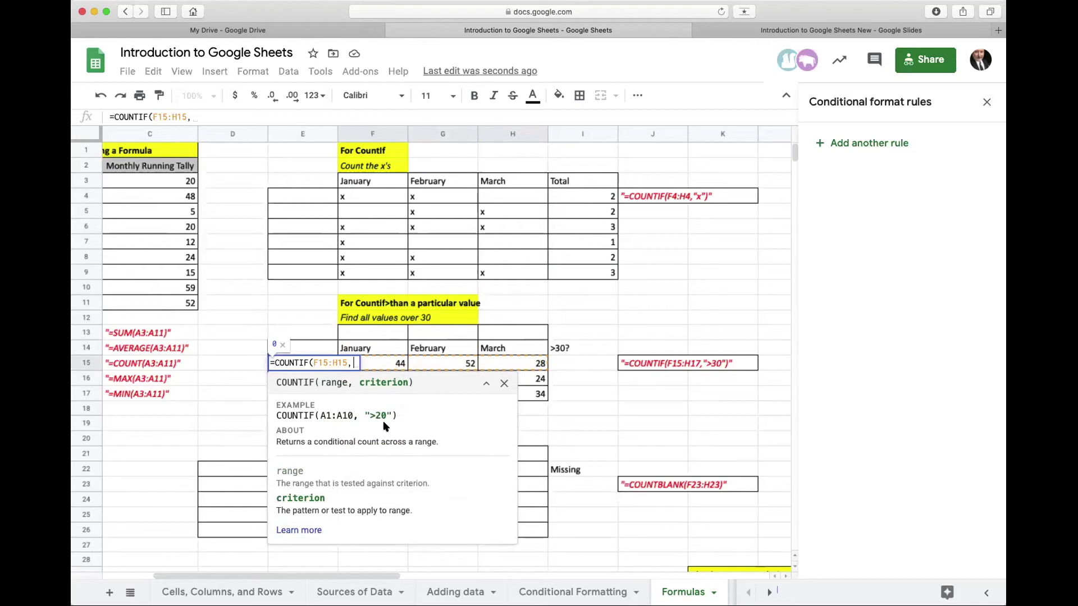
text(")
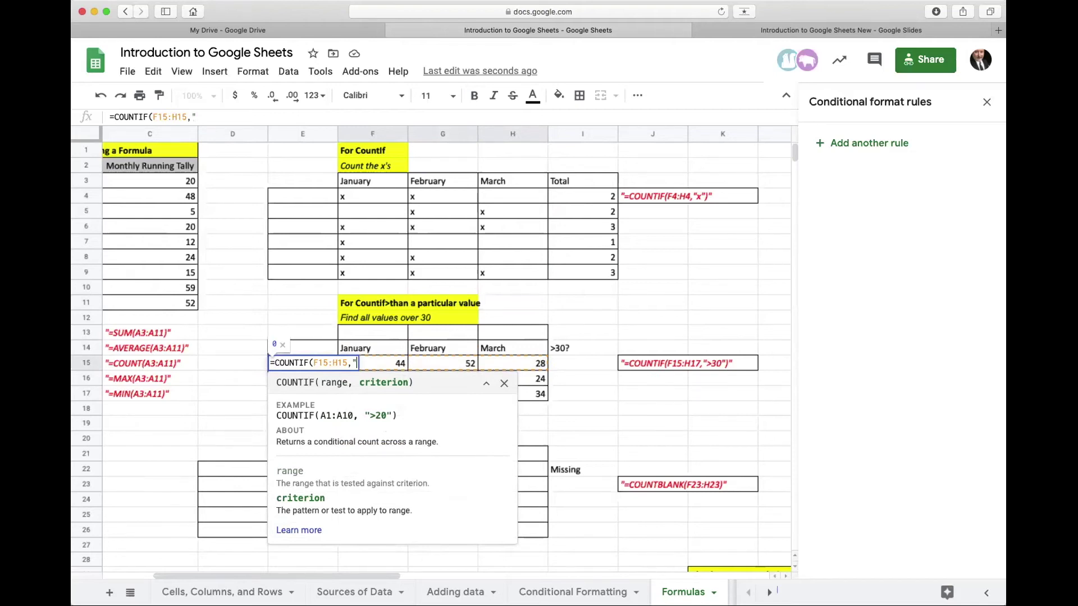
text(>30"))
key(Return)
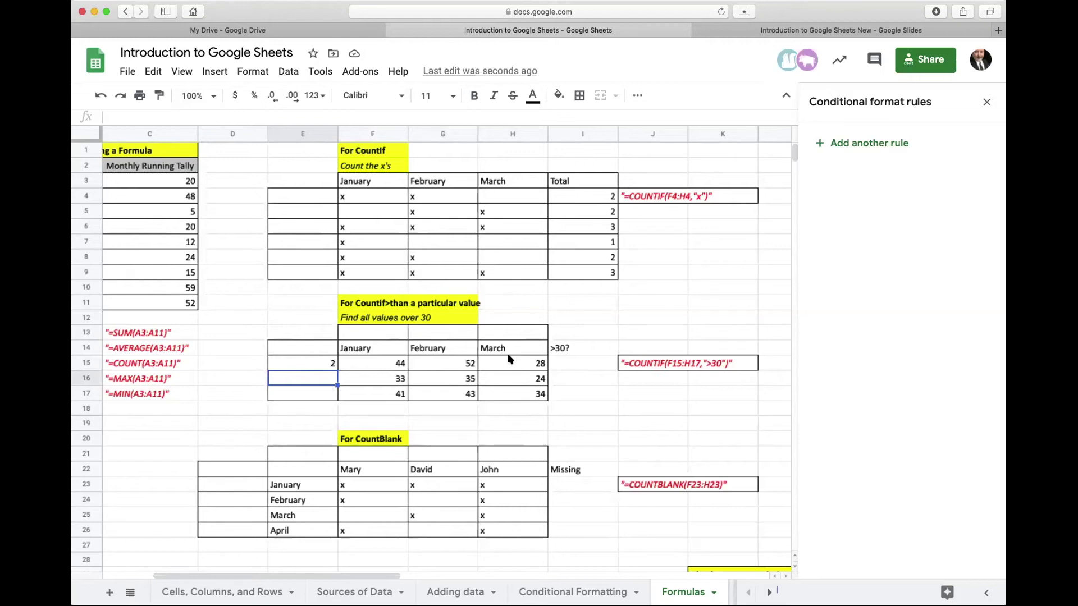
Copy the COUNTIF formula from E15 down through E17 and check the formula in E15
click(333, 366)
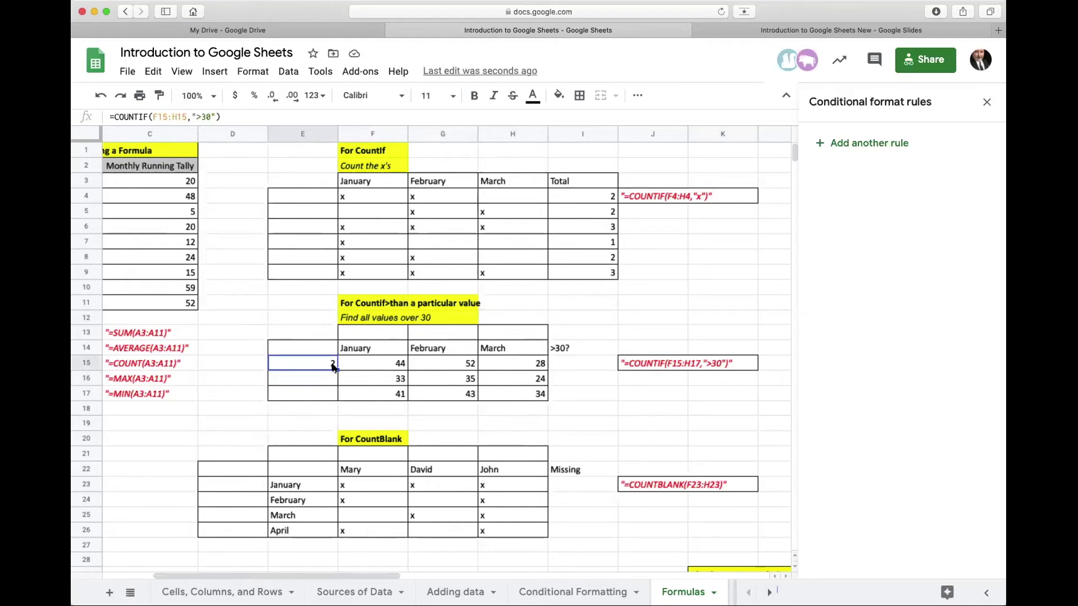
drag(337, 367, 337, 396)
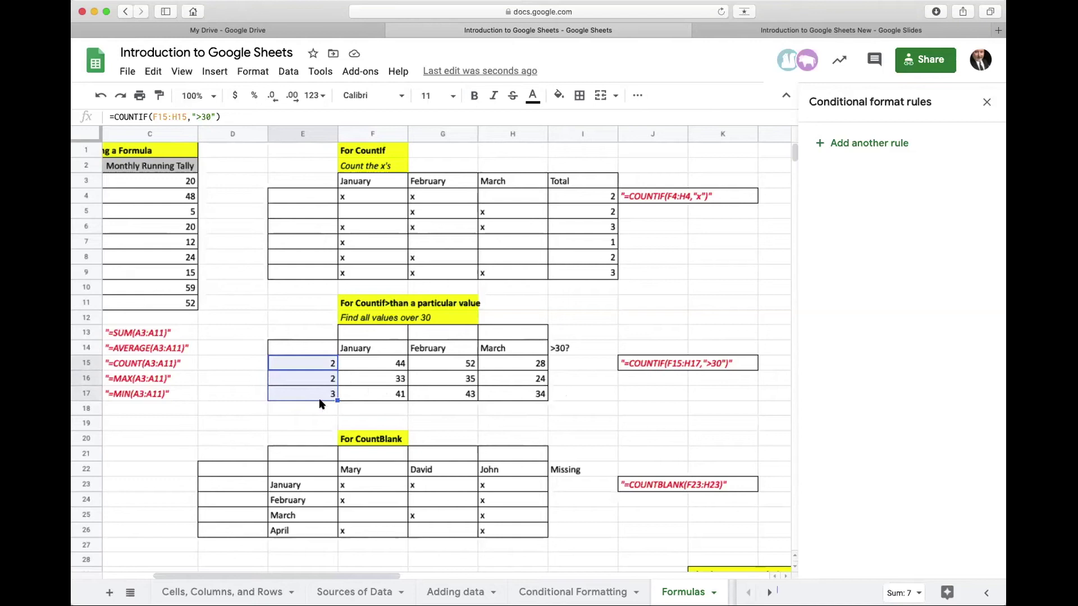
click(307, 364)
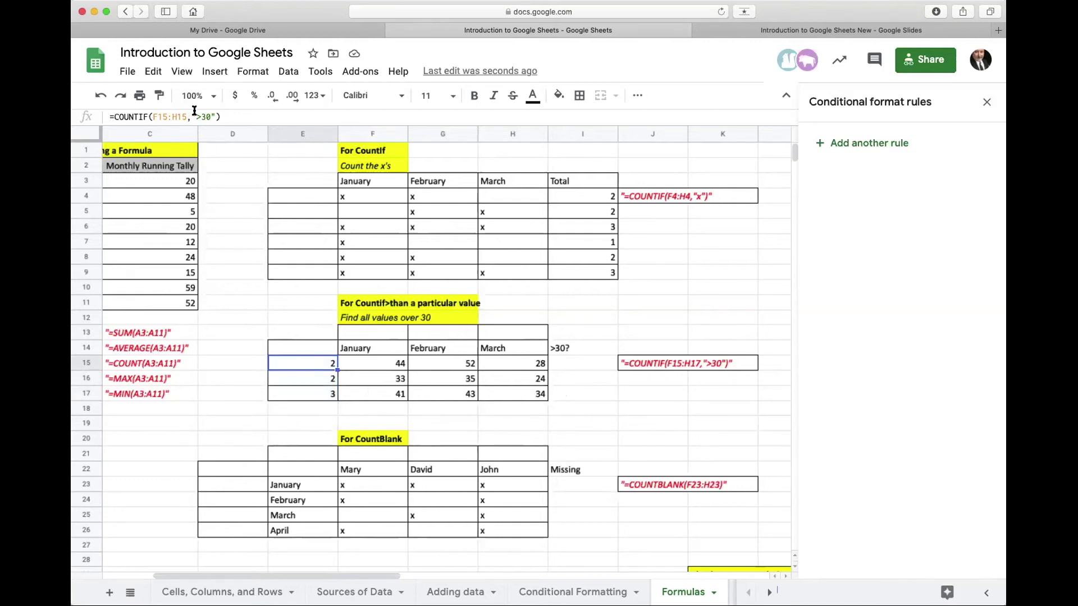
Enter the formula =COUNTBLANK(F23:H26) in D22 to count the empty cells in the CountBlank table
scroll(605, 354, down, 4)
scroll(605, 353, left, 1)
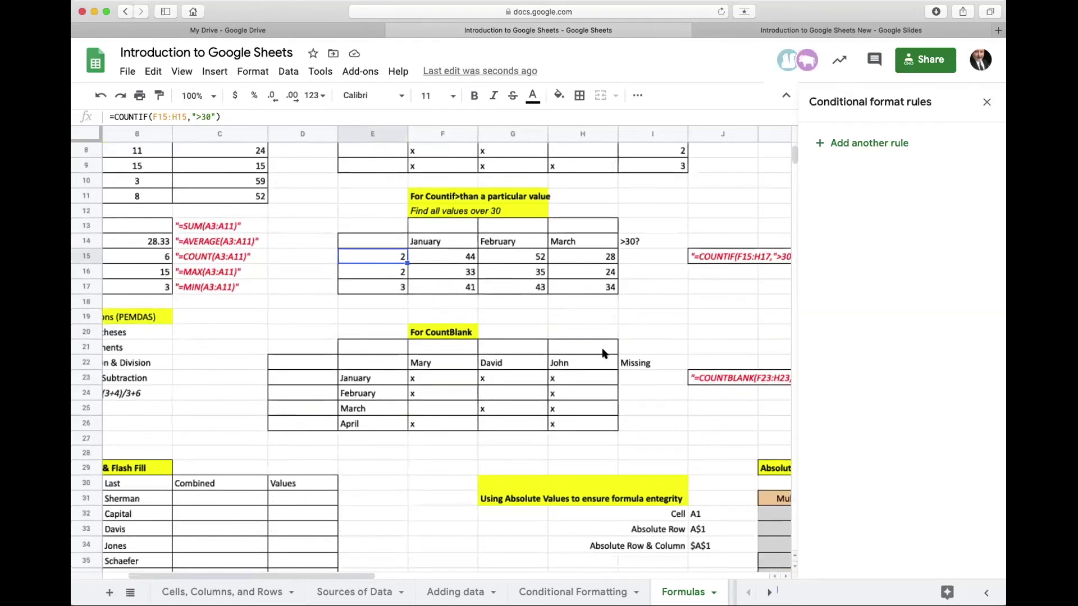
scroll(604, 354, down, 2)
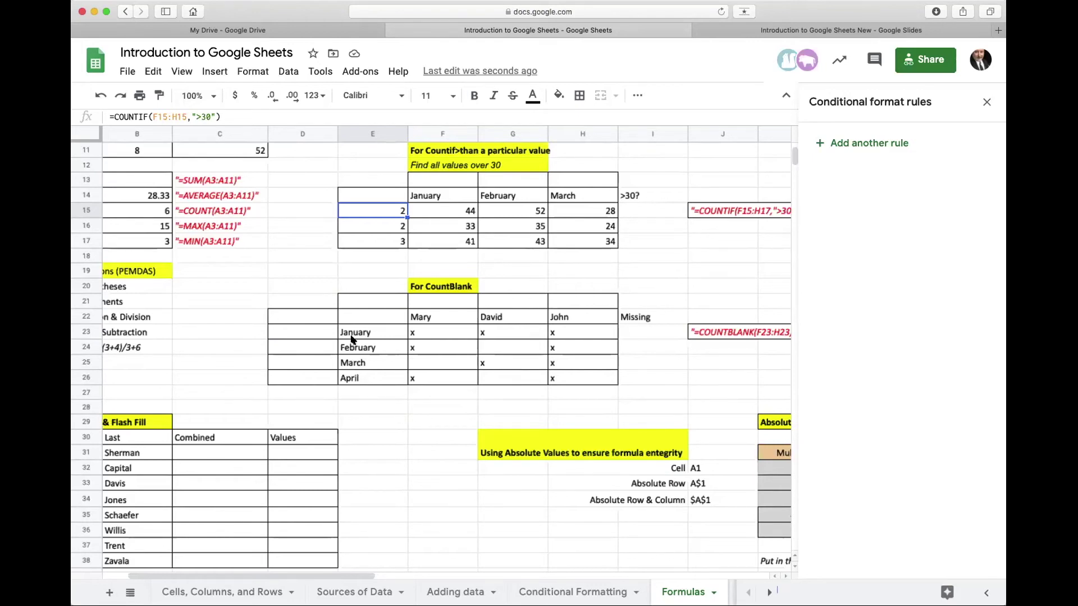
scroll(463, 332, right, 1)
scroll(464, 332, up, 1)
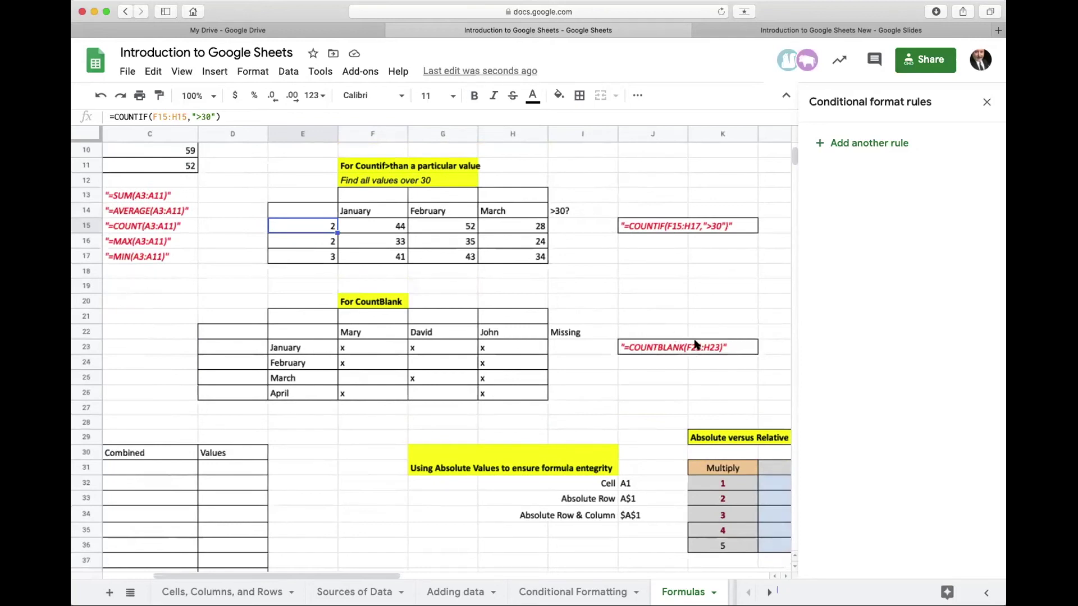
click(236, 348)
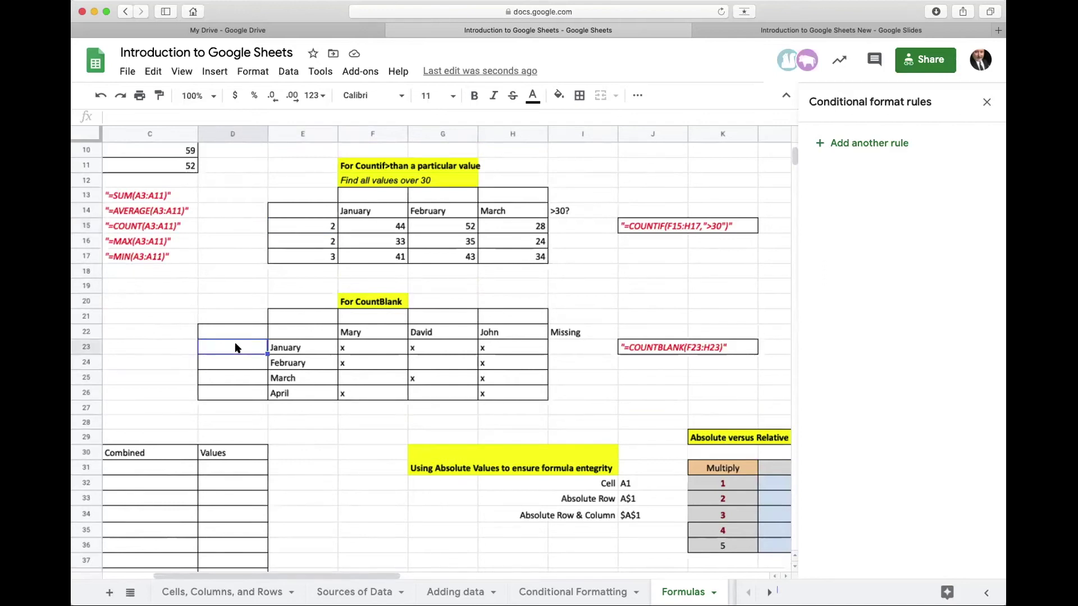
click(233, 332)
text(=COUNTB)
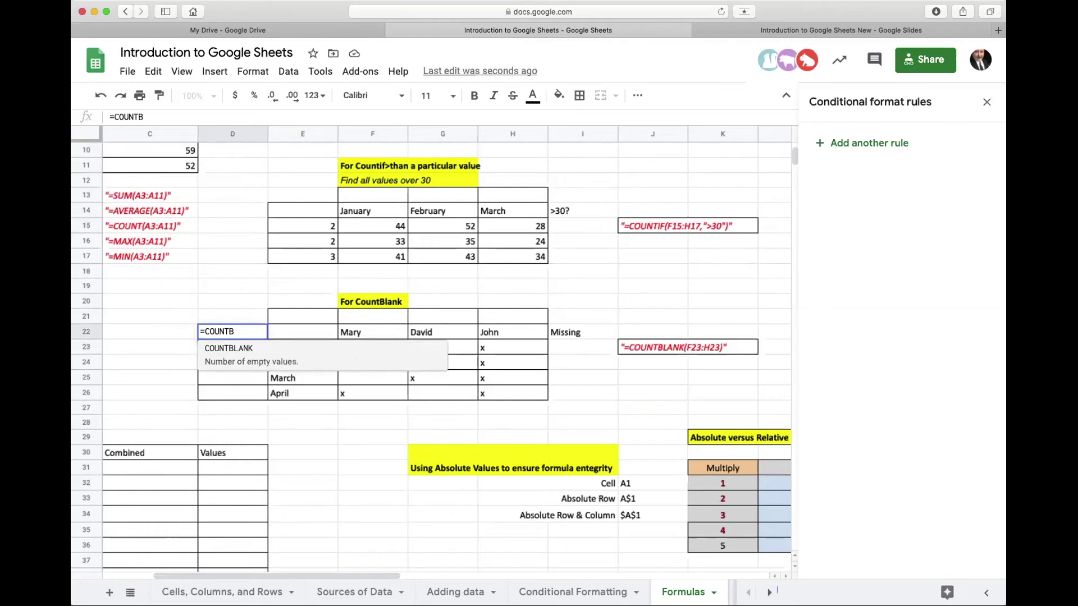
click(218, 348)
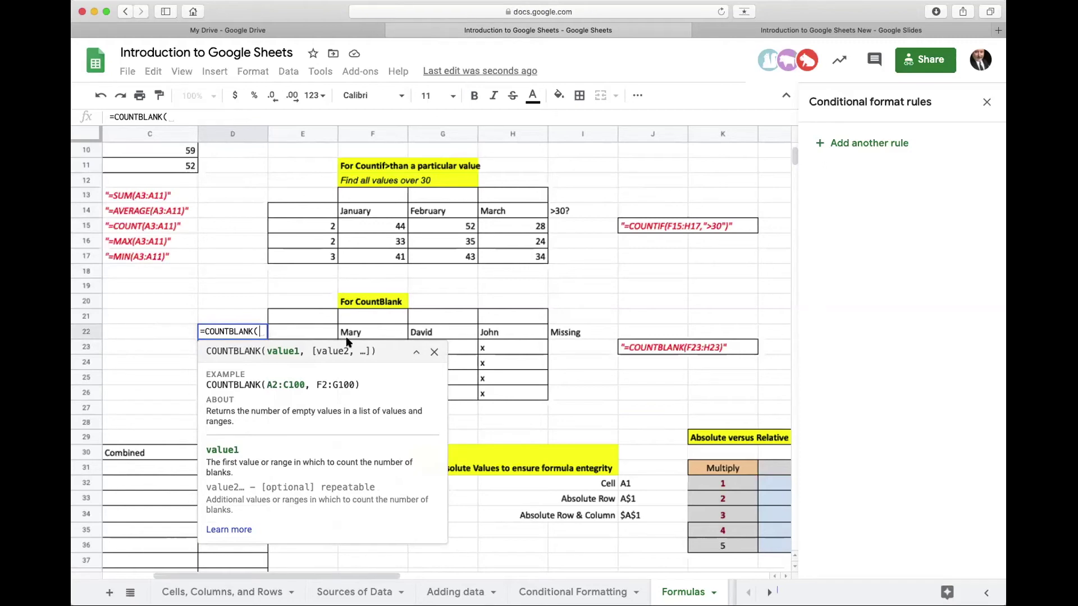
scroll(354, 275, down, 3)
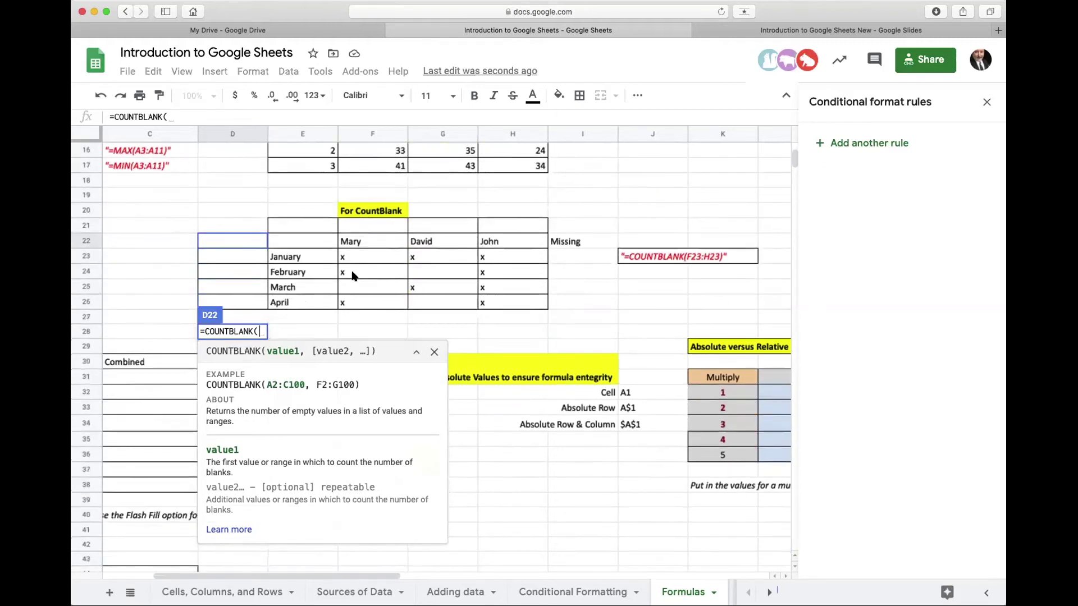
drag(356, 257, 497, 299)
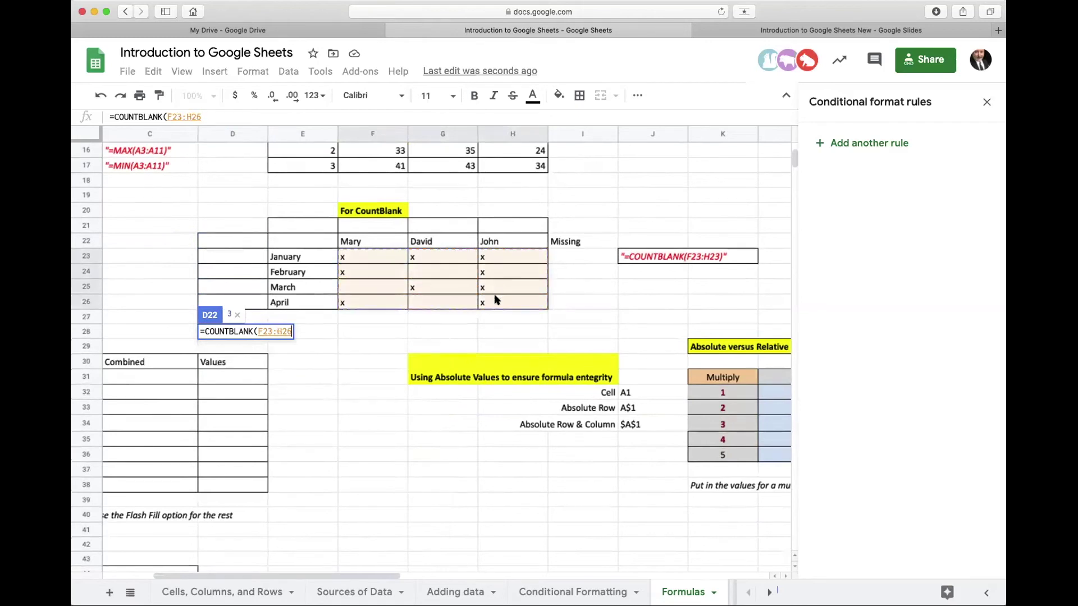
key(Return)
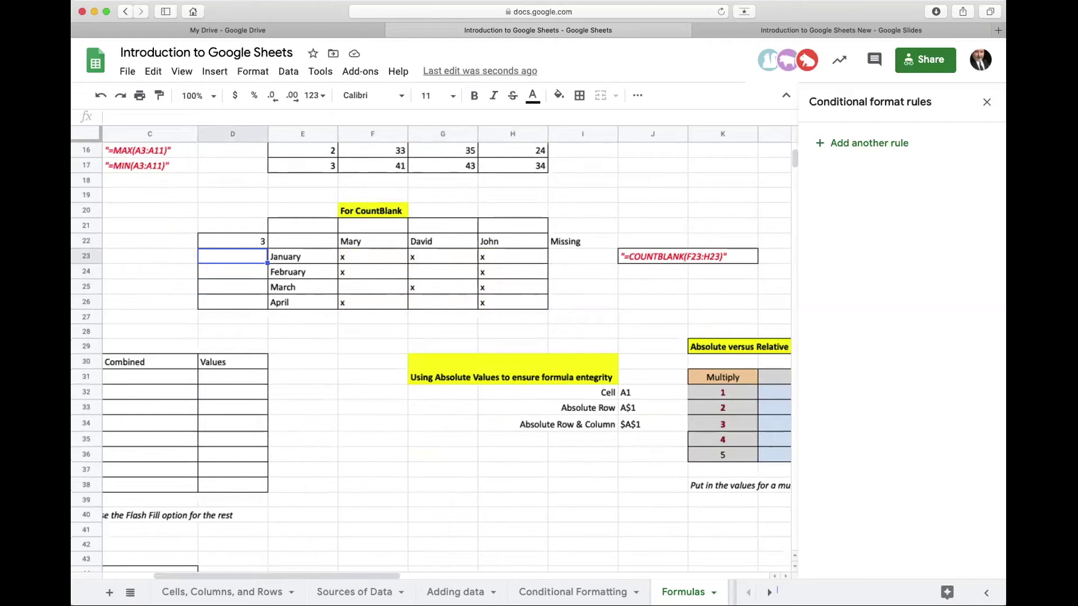
click(227, 241)
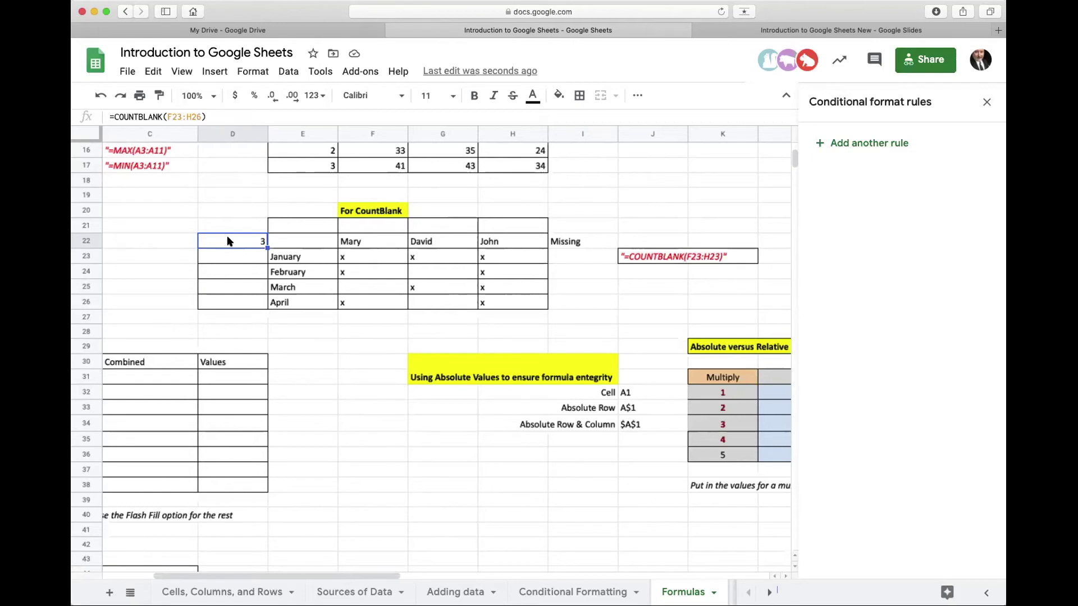
scroll(195, 325, left, 3)
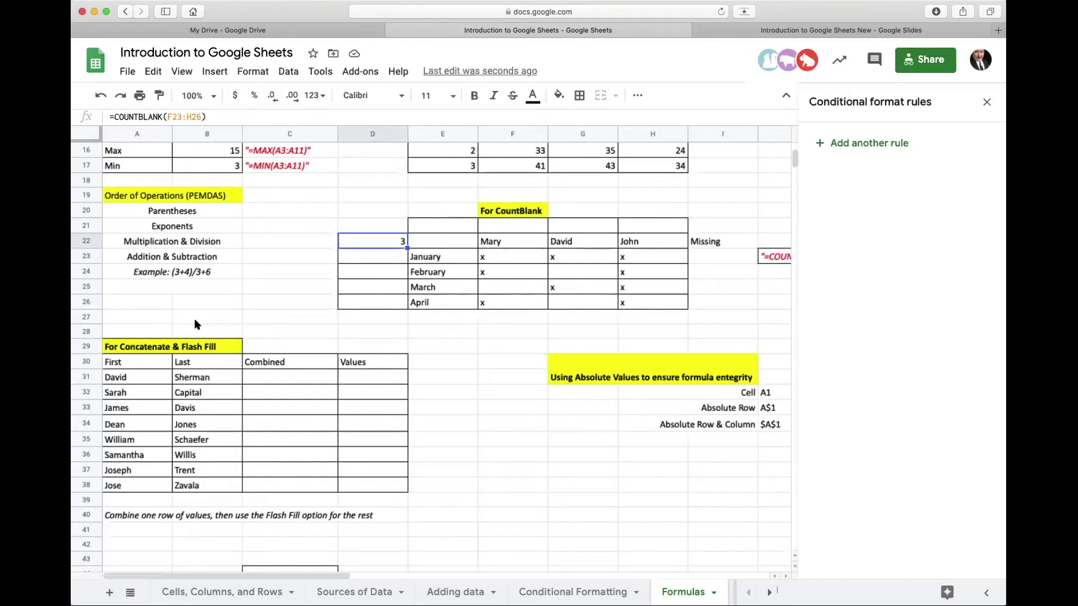
Review the Order of Operations (PEMDAS) list in rows 19 to 24, from Parentheses to the example (3+4)/3+6
click(170, 196)
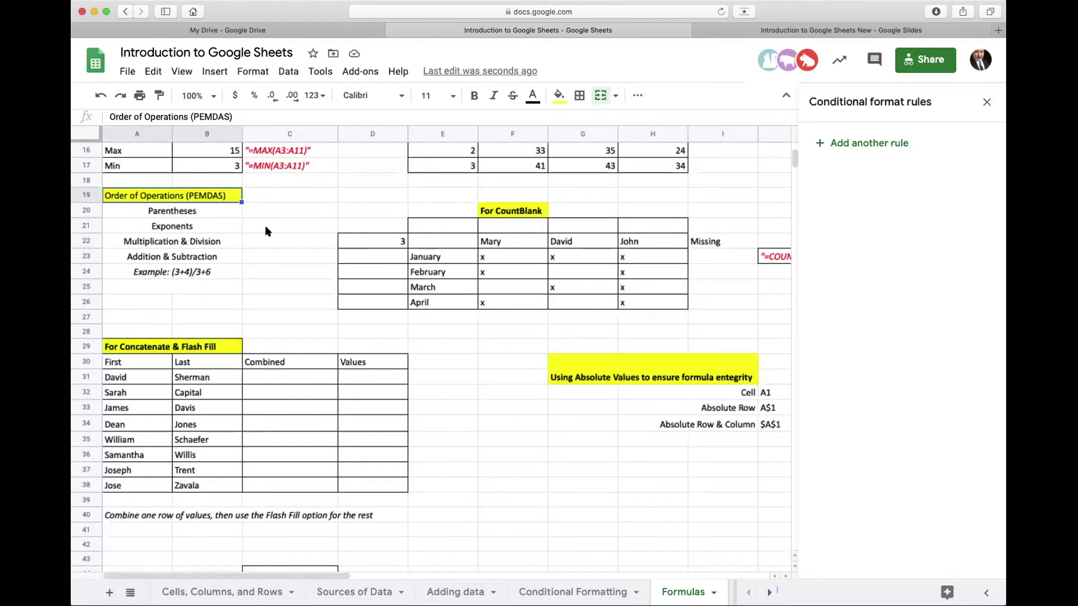
click(219, 274)
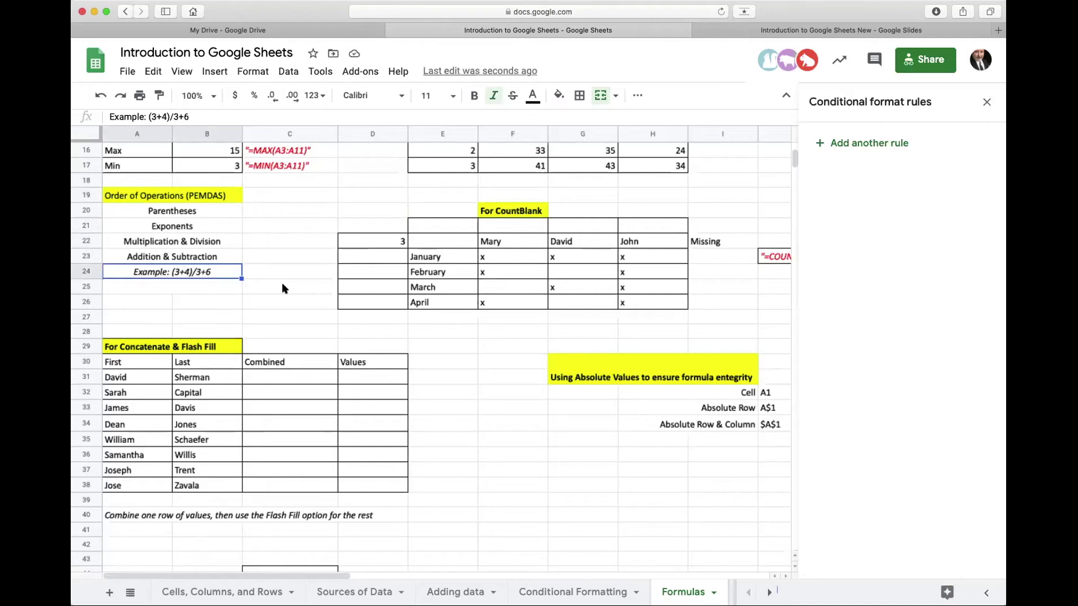
click(201, 209)
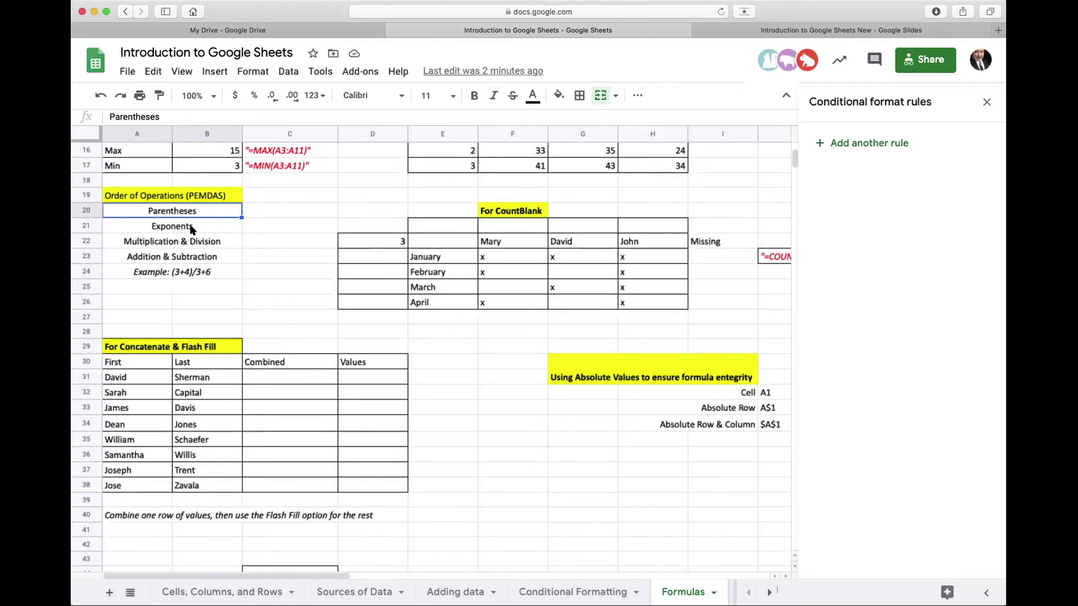
click(191, 229)
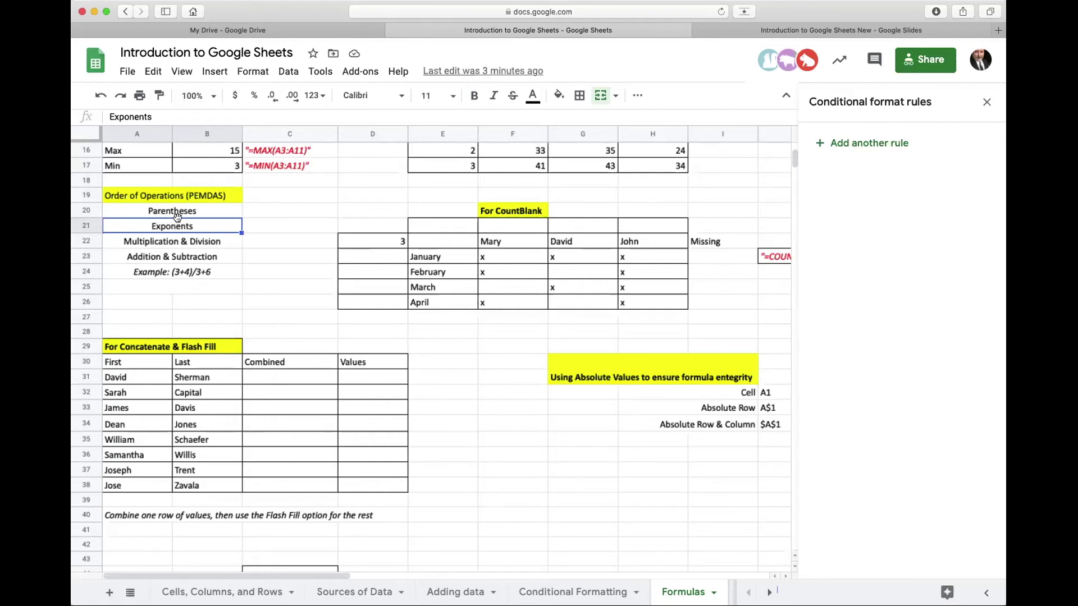
click(186, 243)
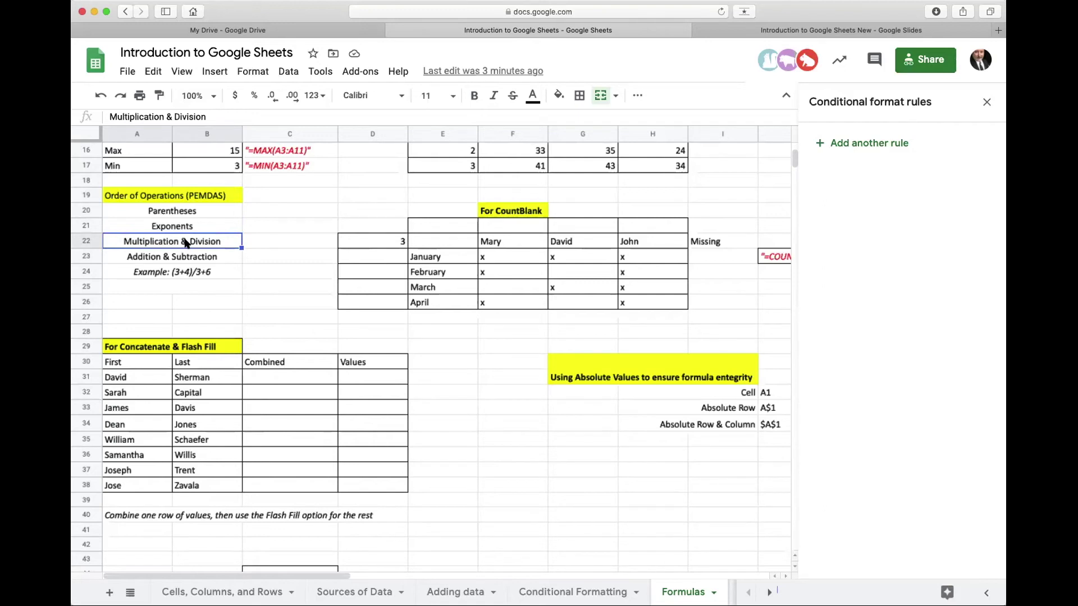
click(182, 261)
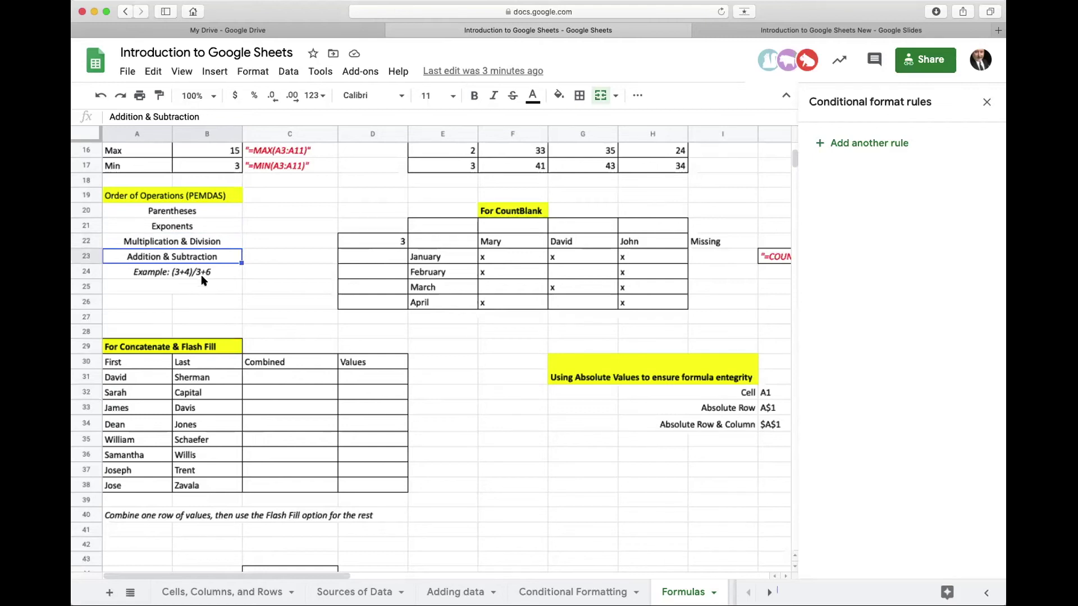
click(200, 275)
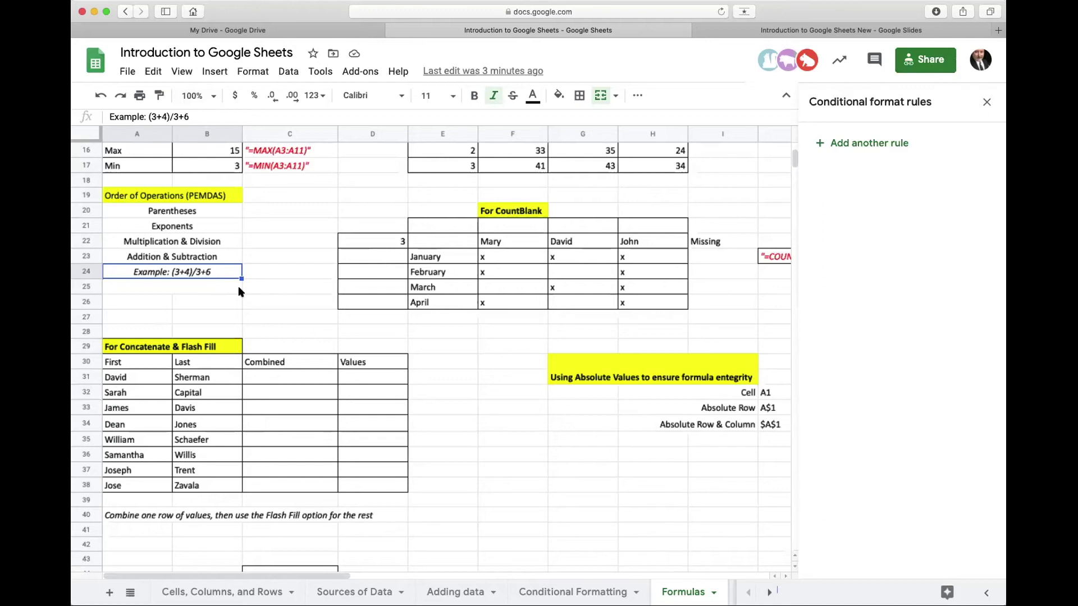
Look over the Concatenate & Flash Fill table and the absolute versus relative cell value sections on the Formulas sheet
scroll(258, 300, up, 2)
scroll(258, 300, down, 4)
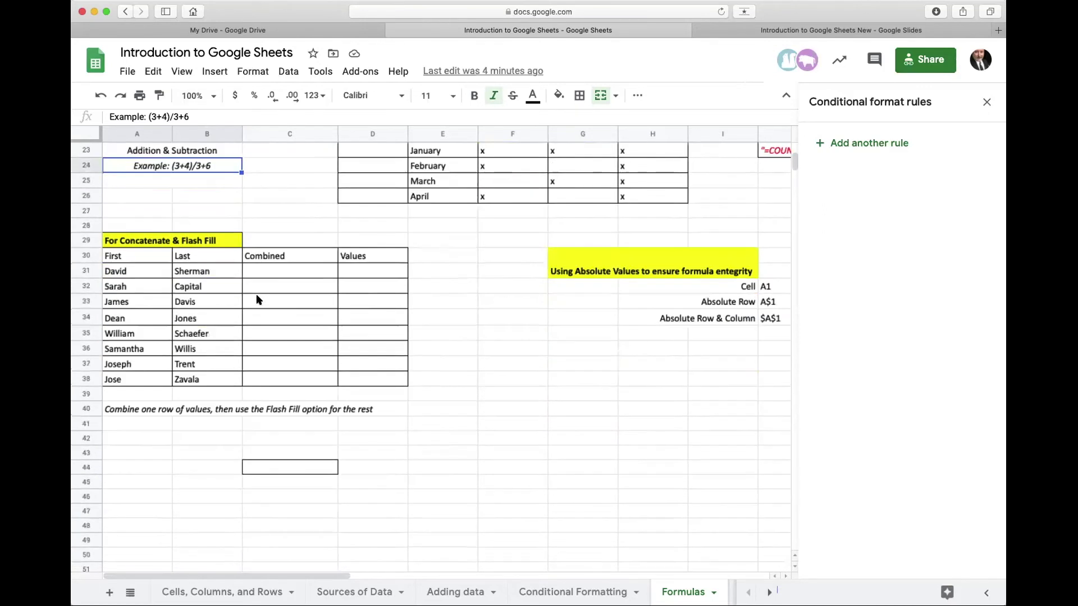
scroll(258, 300, right, 8)
scroll(258, 300, up, 1)
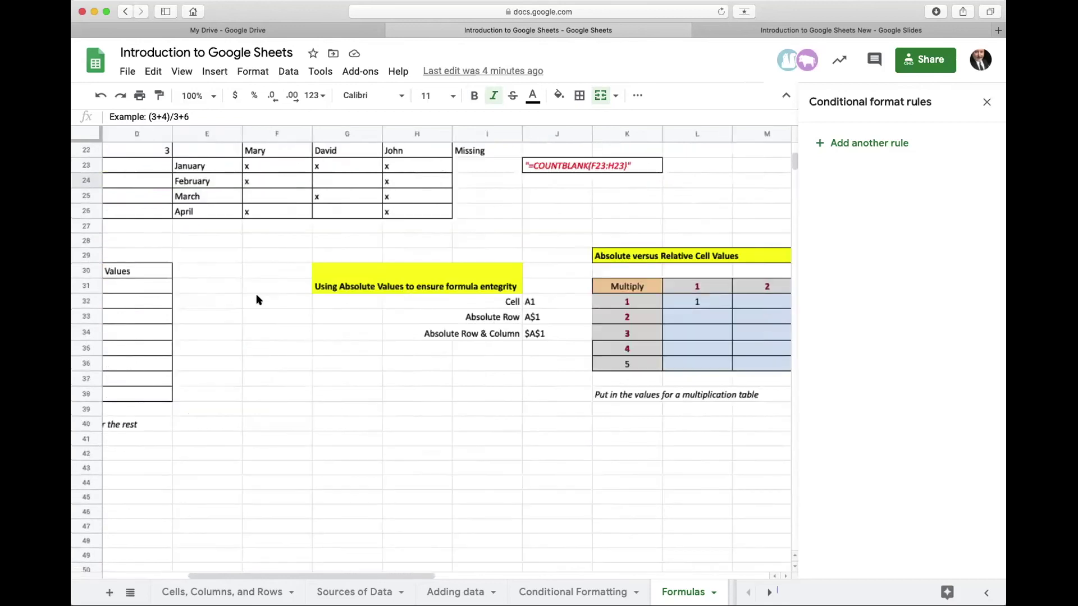
scroll(258, 300, left, 8)
scroll(258, 300, down, 1)
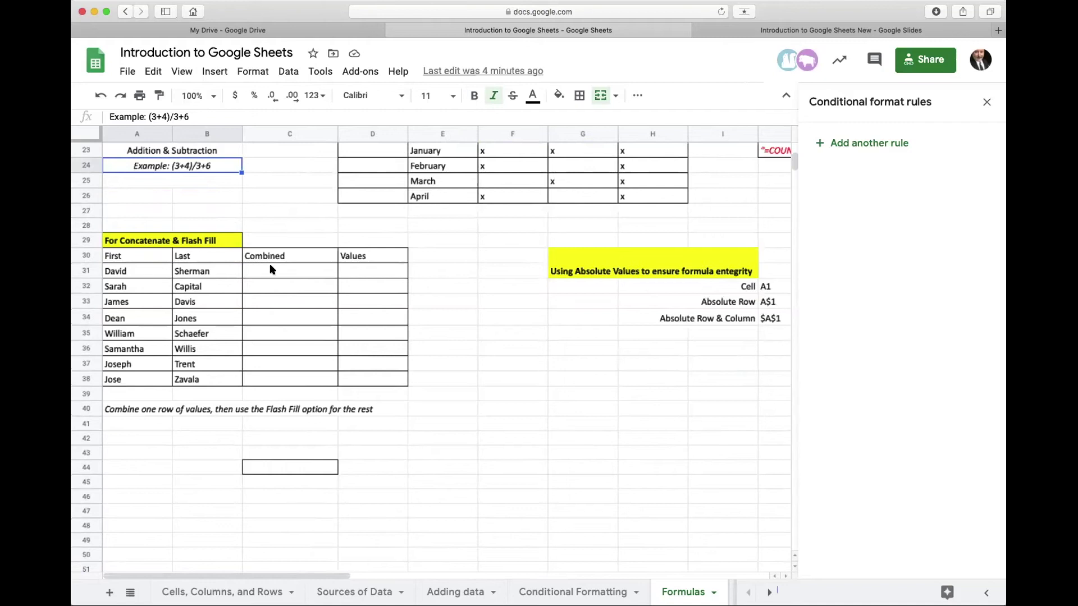
Examine the sum formulas in the Monthly Running Tally column, cells C3 to C6
scroll(271, 270, right, 7)
scroll(272, 270, up, 1)
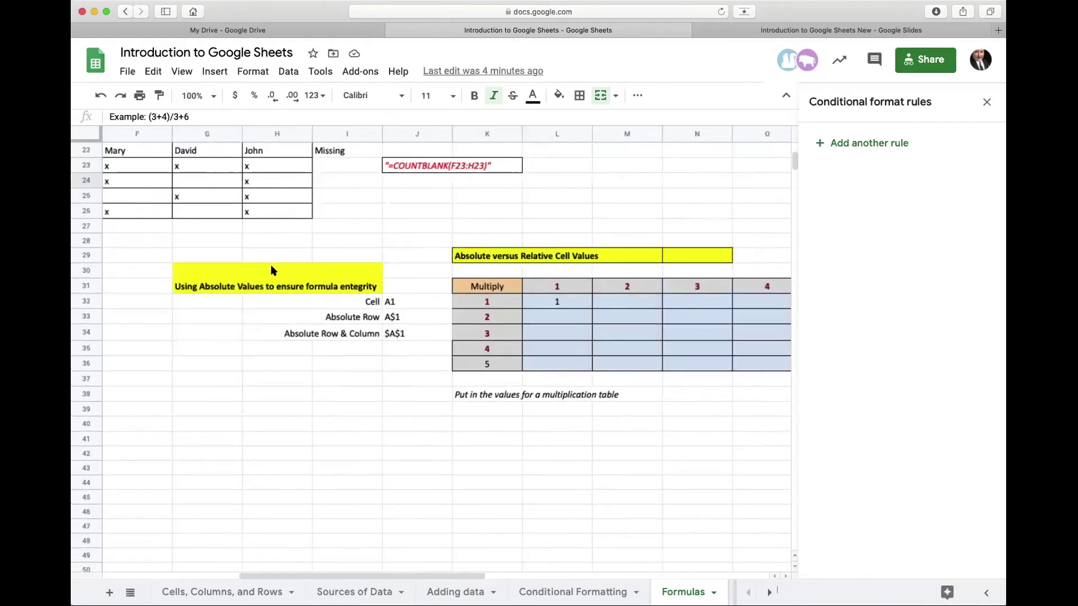
scroll(272, 270, left, 2)
scroll(270, 270, left, 2)
scroll(271, 270, up, 7)
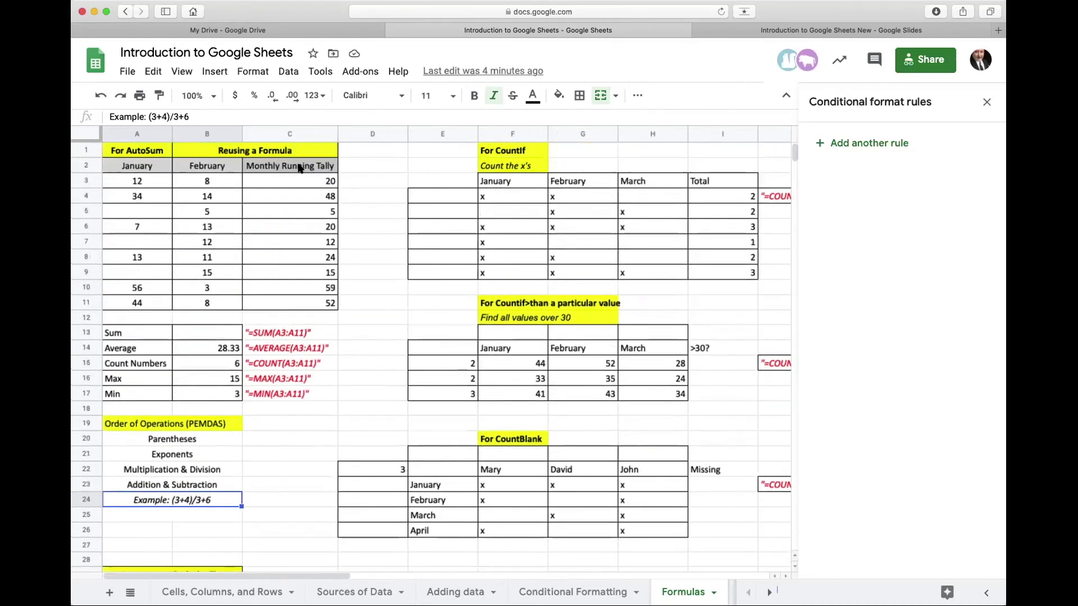
click(286, 178)
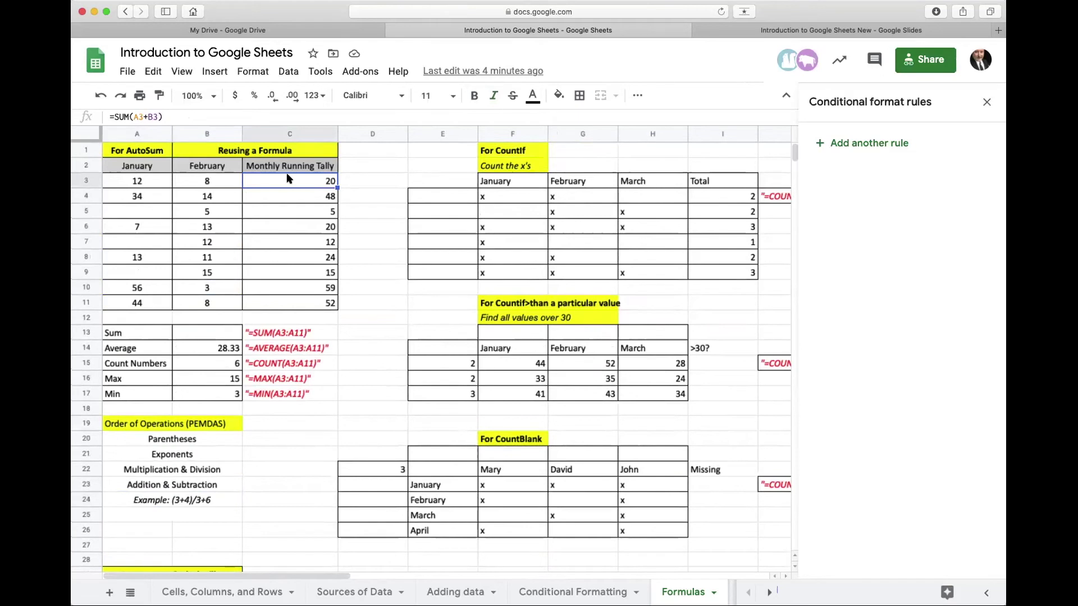
click(290, 194)
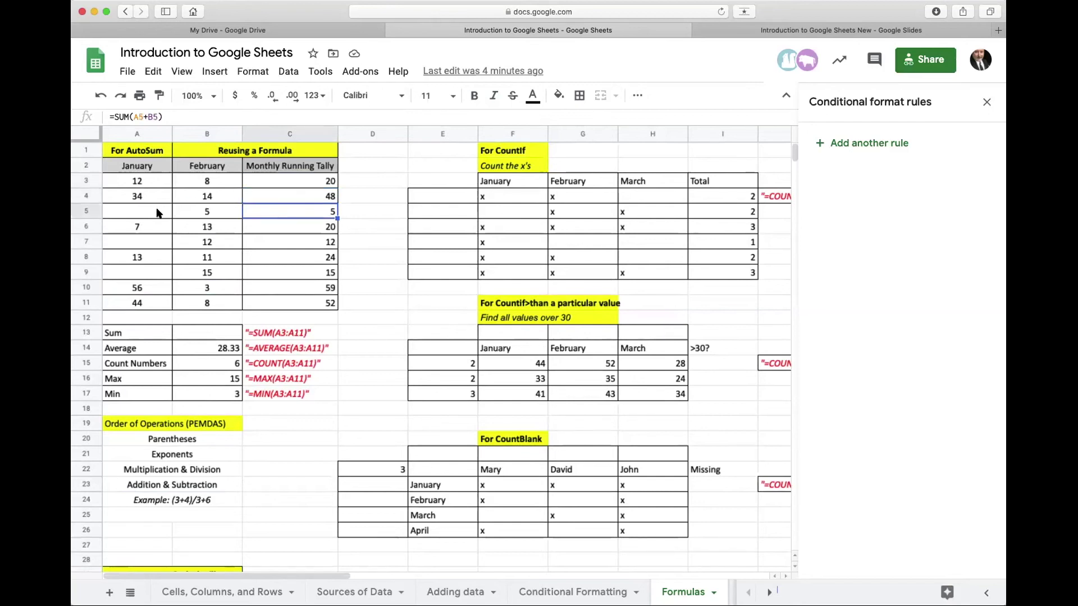
click(268, 228)
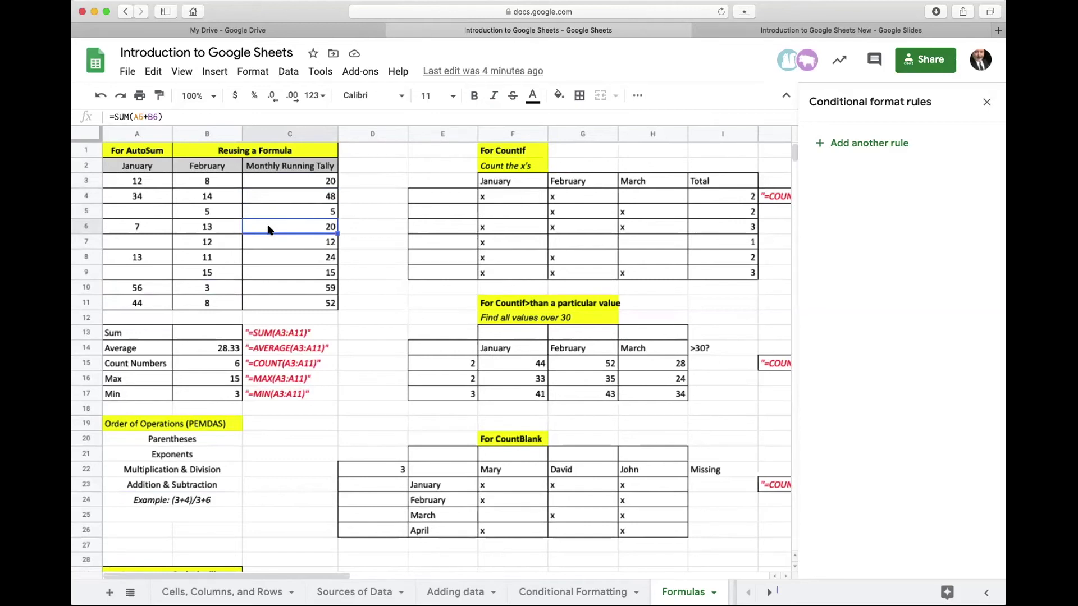
Close the conditional format rules sidebar, with the Absolute versus Relative Cell Values multiplication table in view
scroll(316, 282, down, 7)
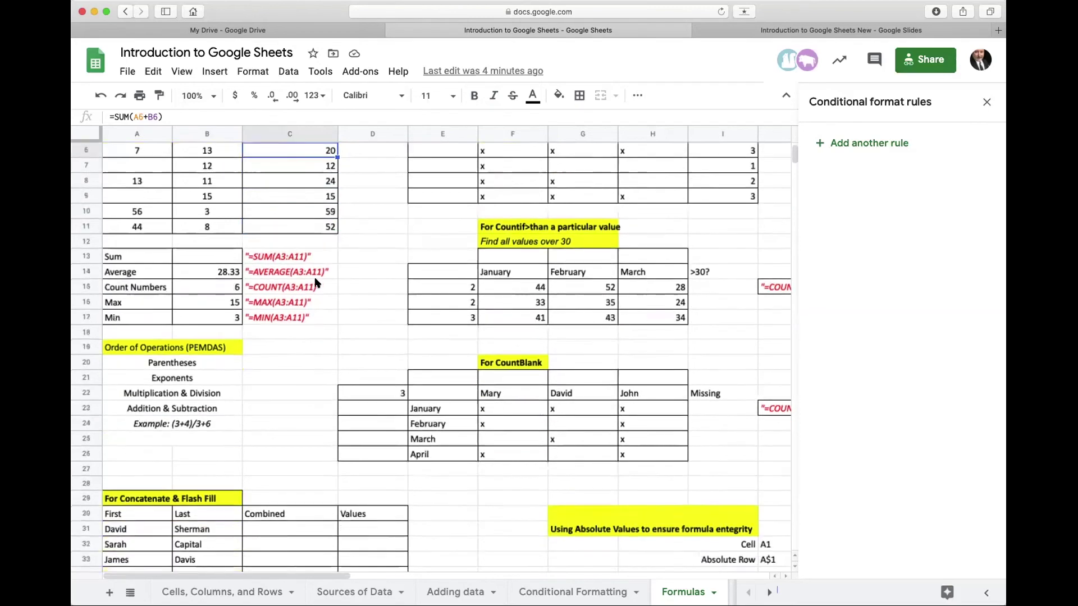
scroll(316, 283, up, 3)
scroll(316, 282, right, 5)
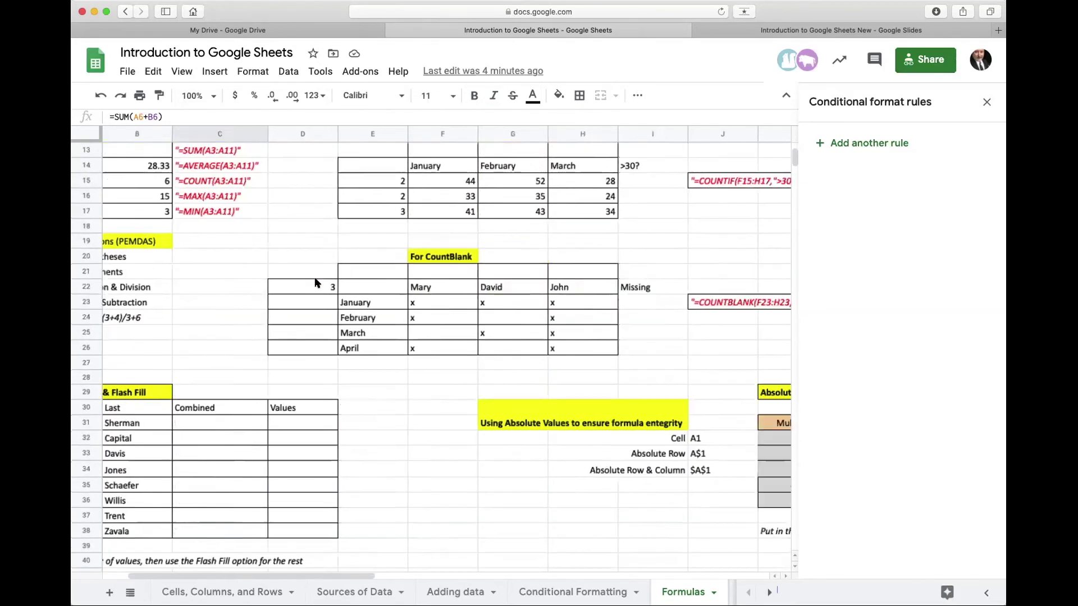
scroll(316, 282, right, 1)
scroll(316, 283, down, 2)
scroll(316, 282, left, 1)
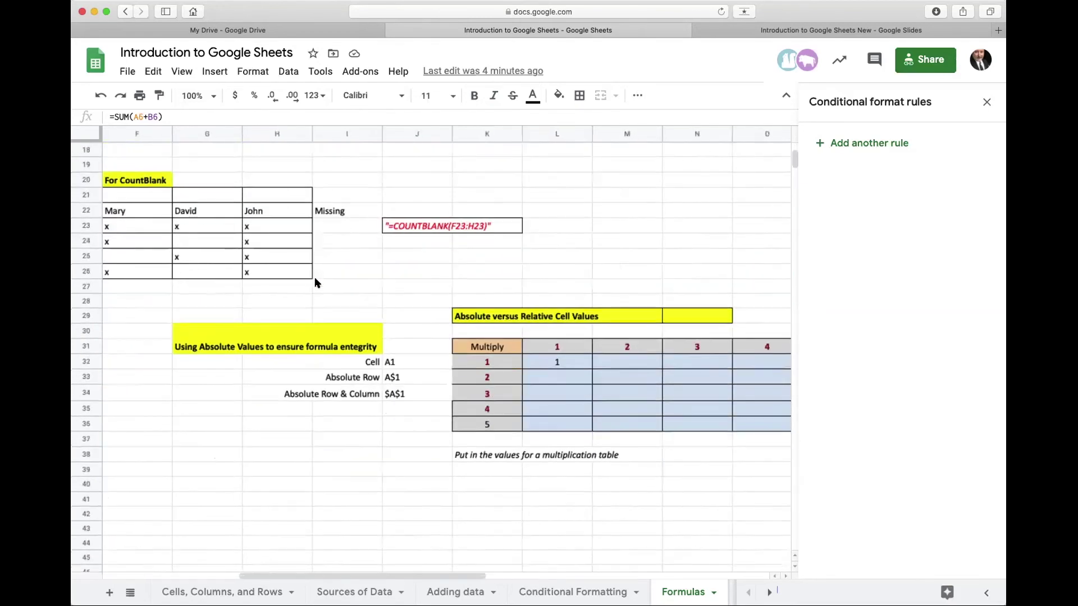
scroll(316, 282, right, 1)
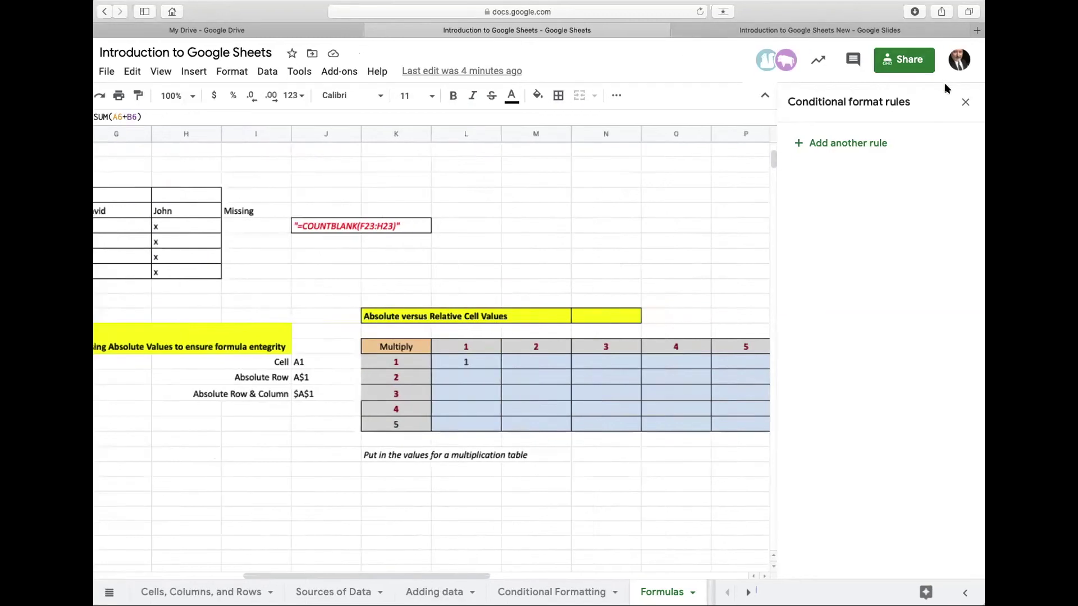
click(987, 102)
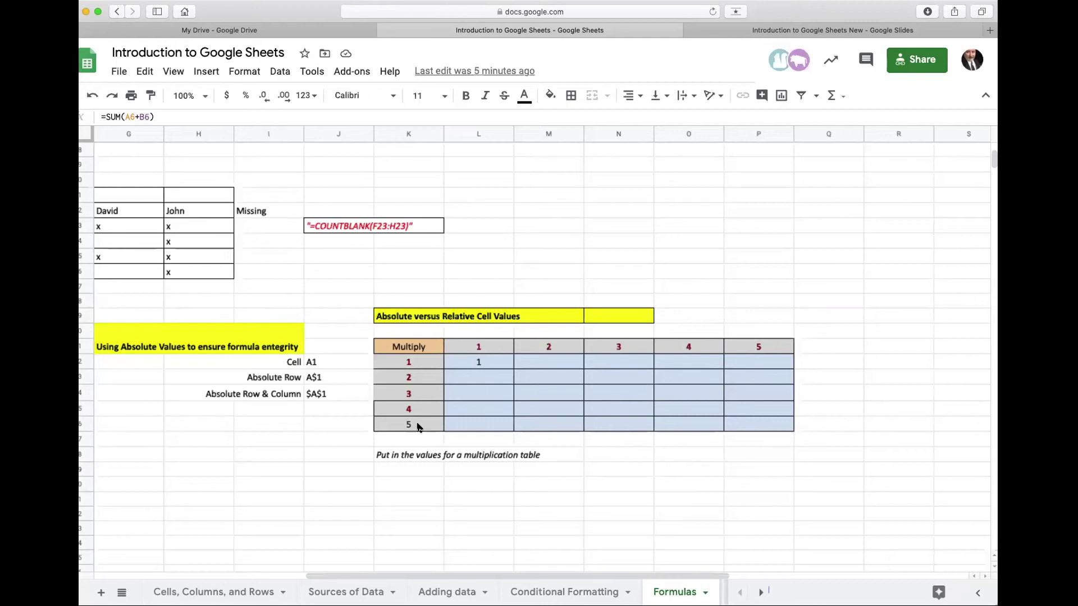
Fill the relative-reference multiplication formula from L32 across the row to P32
click(464, 349)
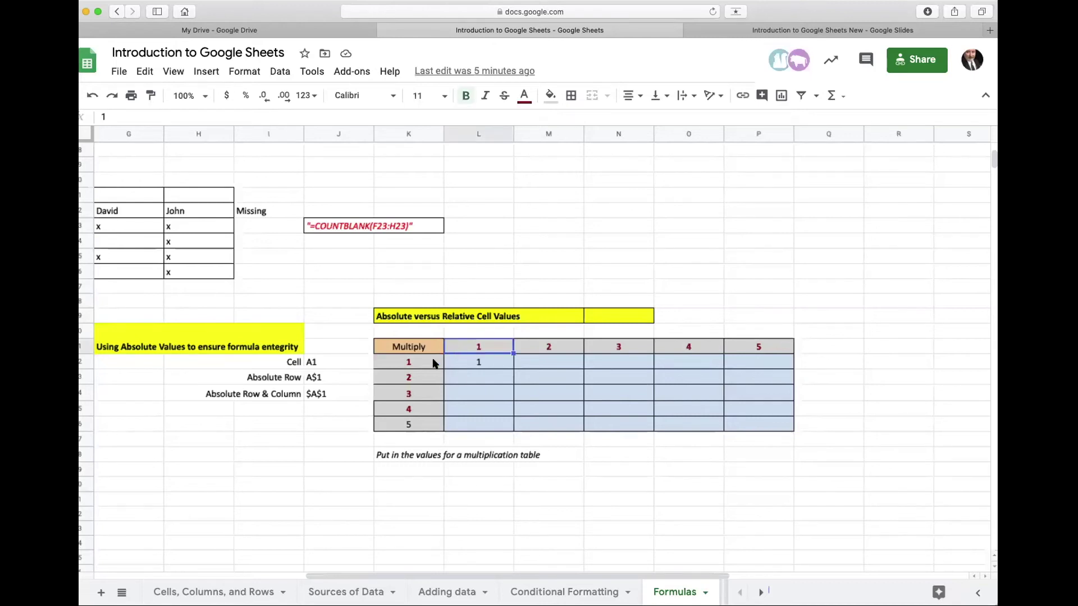
click(425, 364)
click(464, 364)
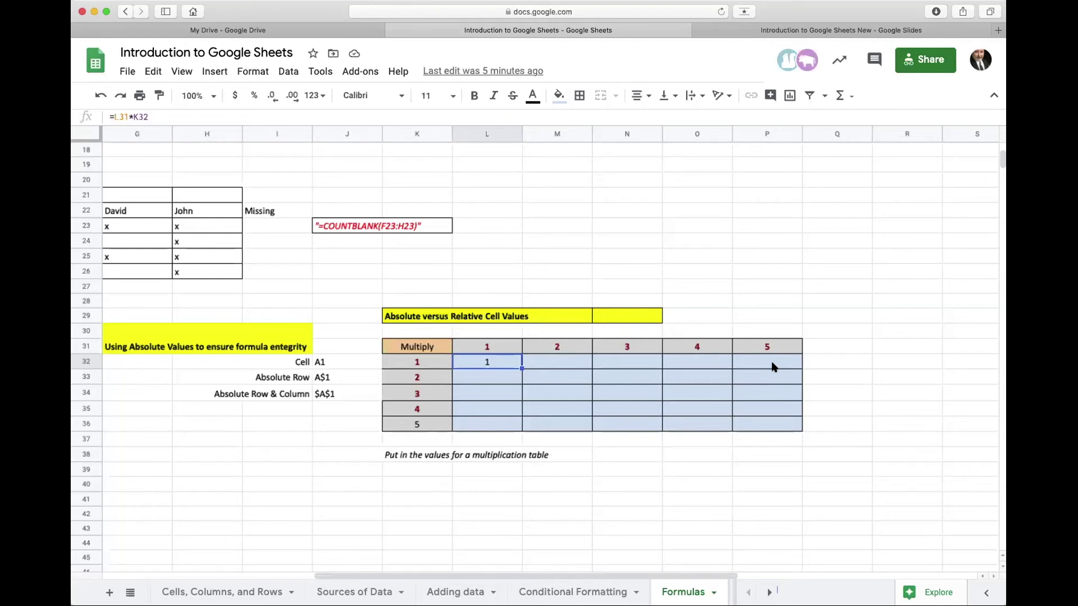
drag(519, 366, 755, 358)
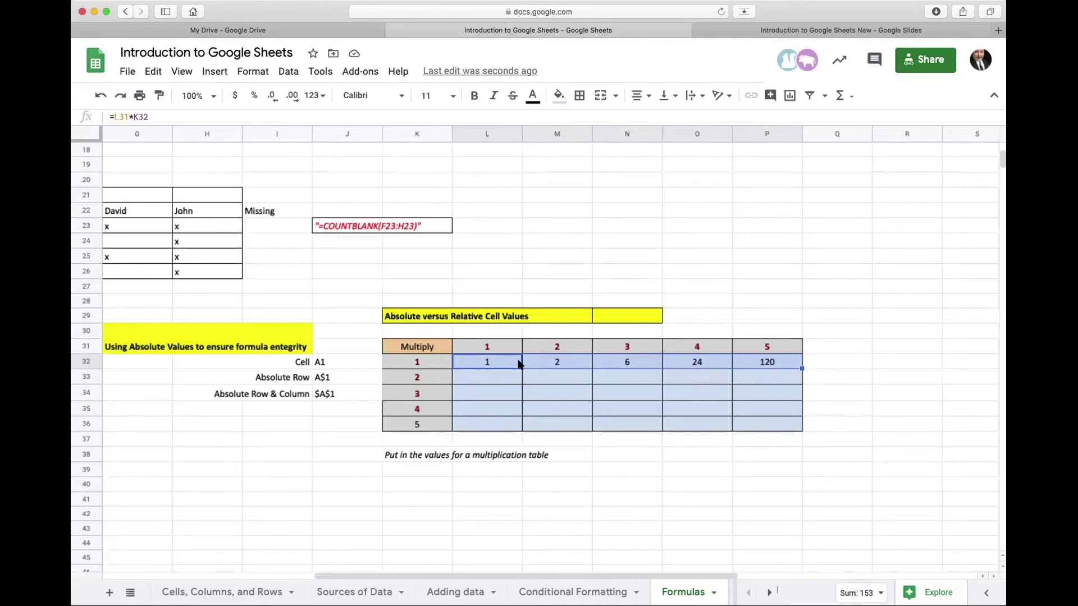
Compare the formulas in M32 and L32, and review the absolute reference examples in J33 and J34
click(543, 362)
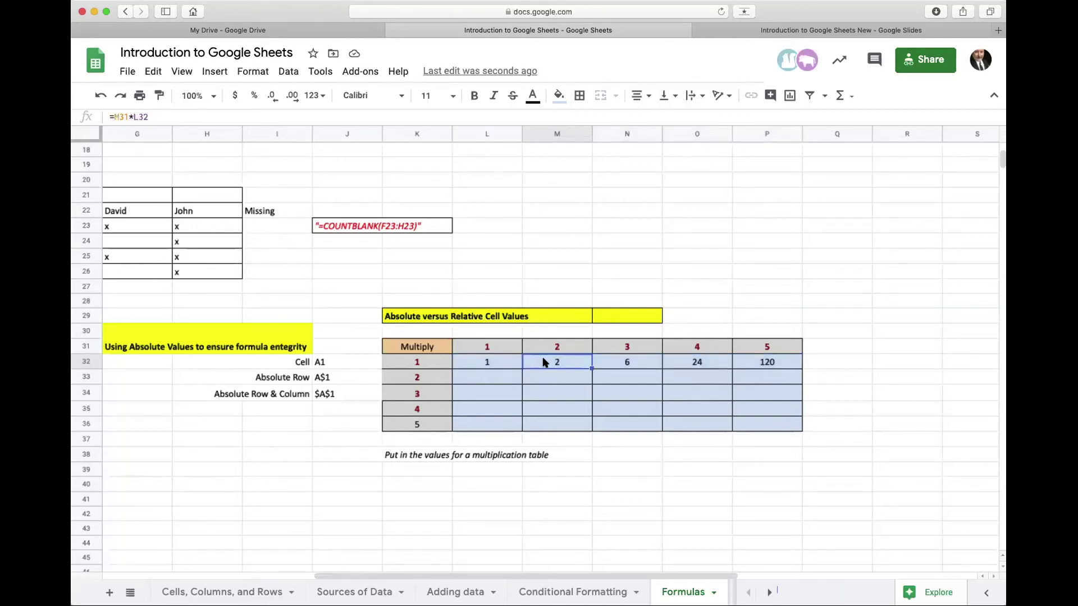
click(558, 347)
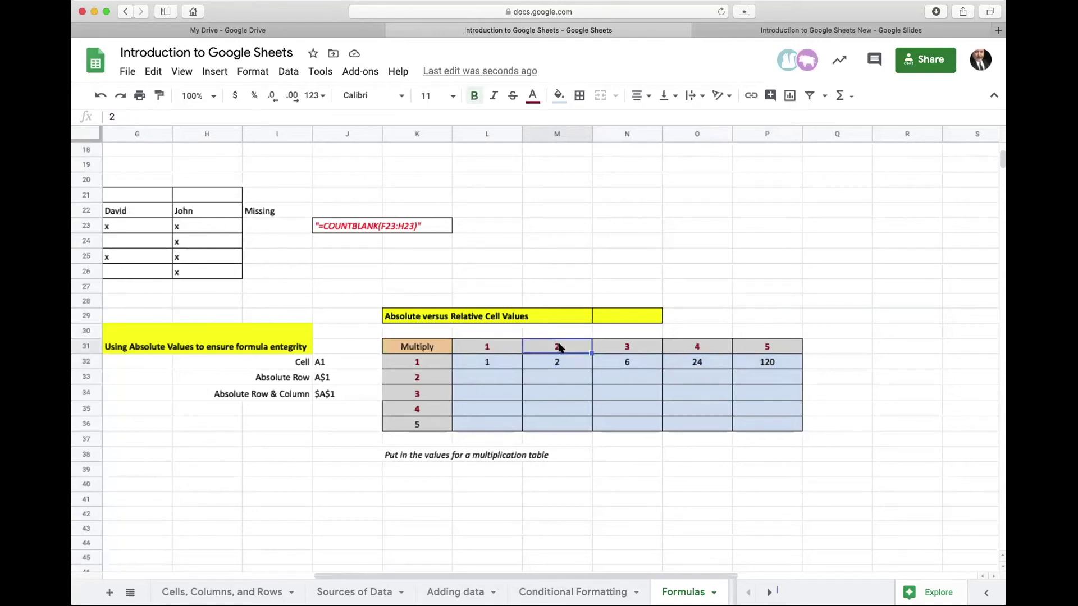
click(554, 364)
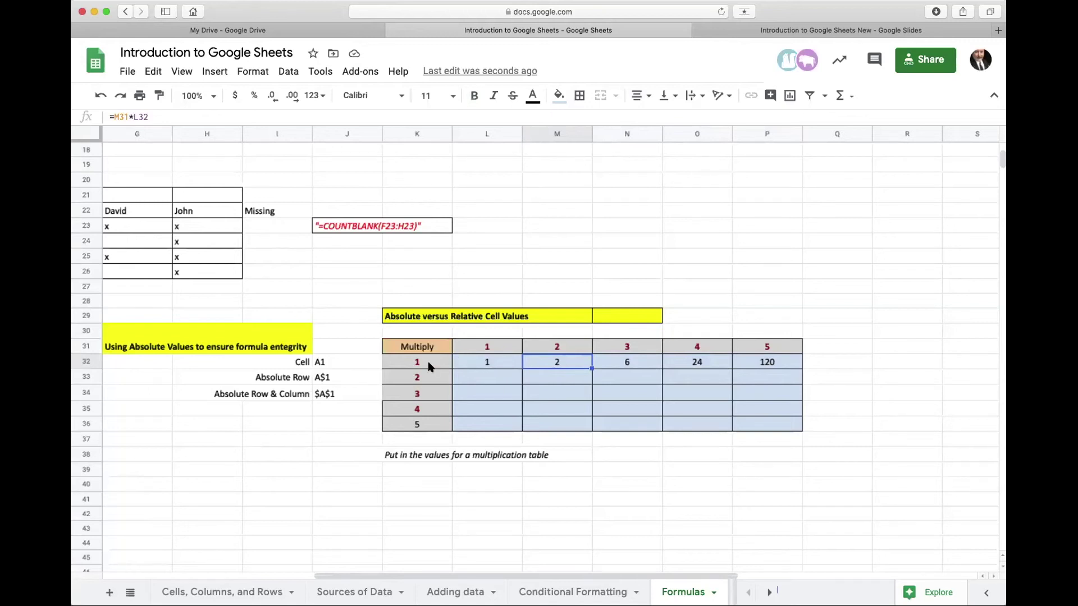
click(488, 364)
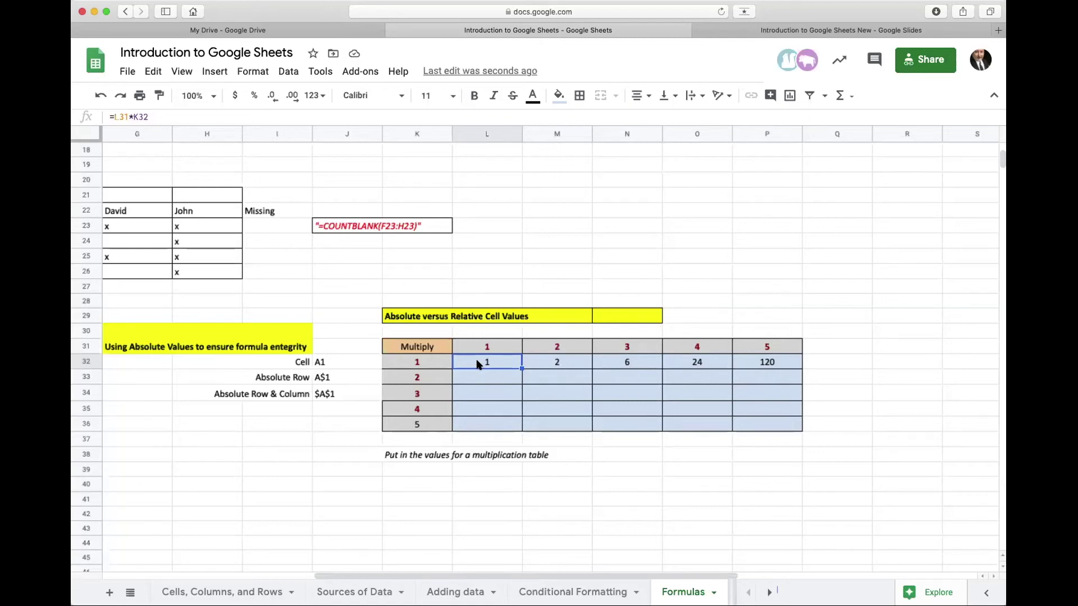
click(318, 381)
click(321, 395)
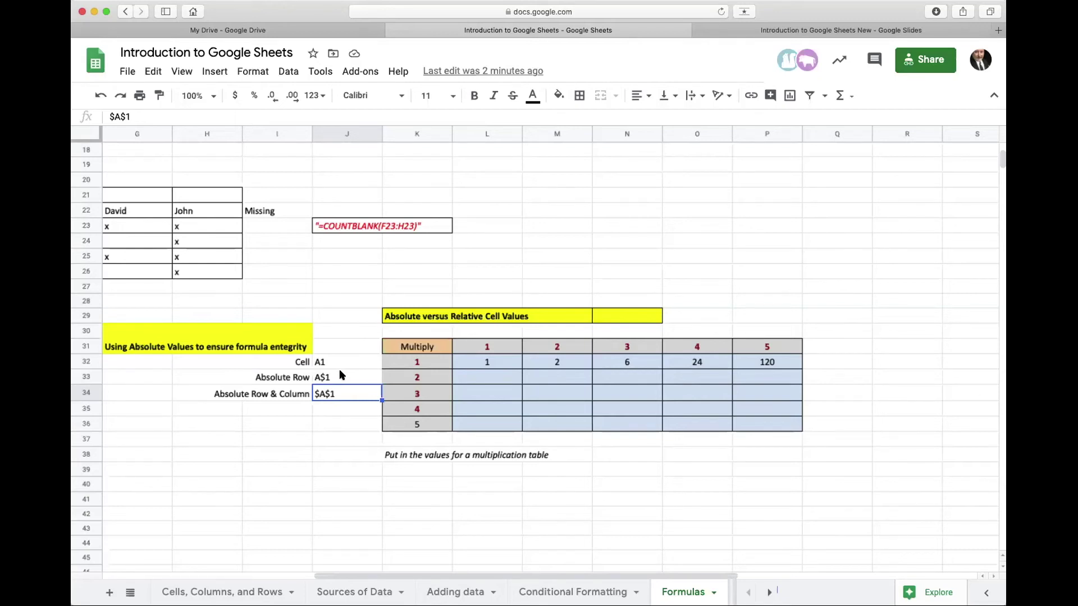
Change the formula in L32 to =L31*$K$32 so the row multiplier is an absolute reference
click(491, 361)
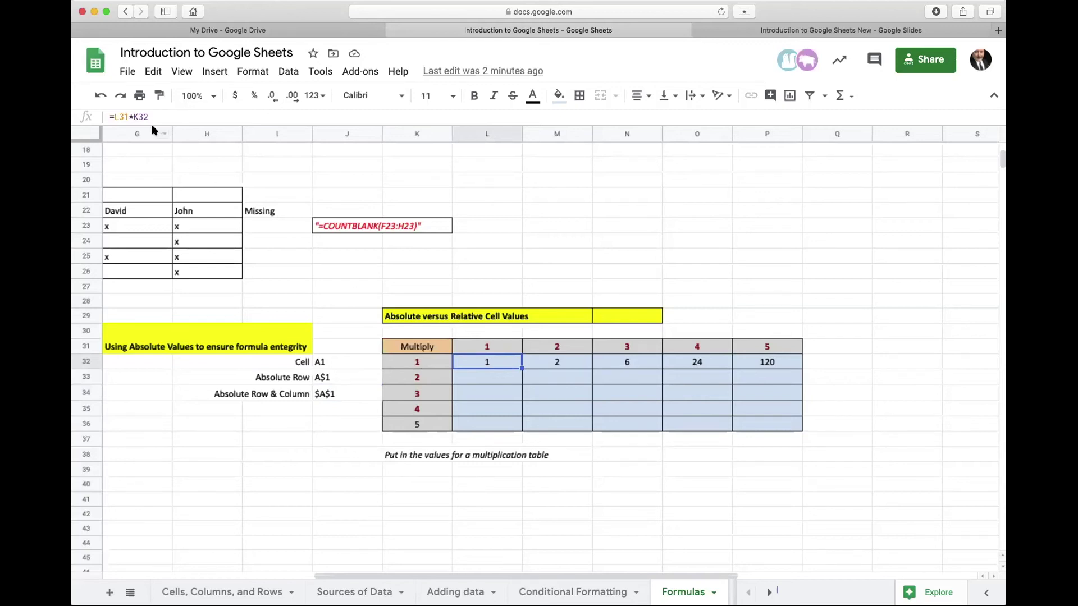
key(Return)
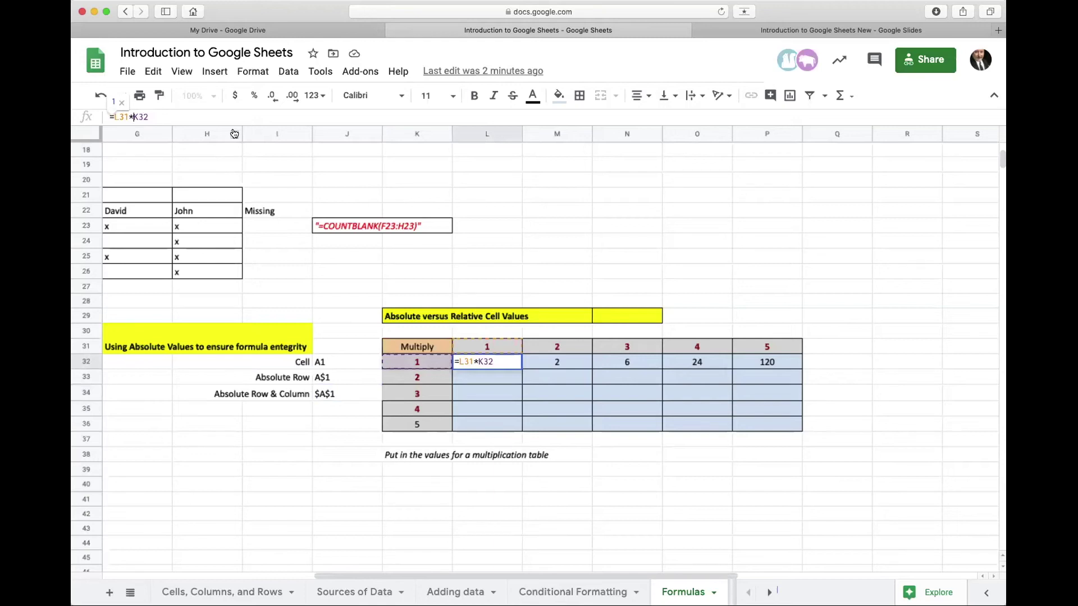
text($)
click(143, 117)
text($)
key(Return)
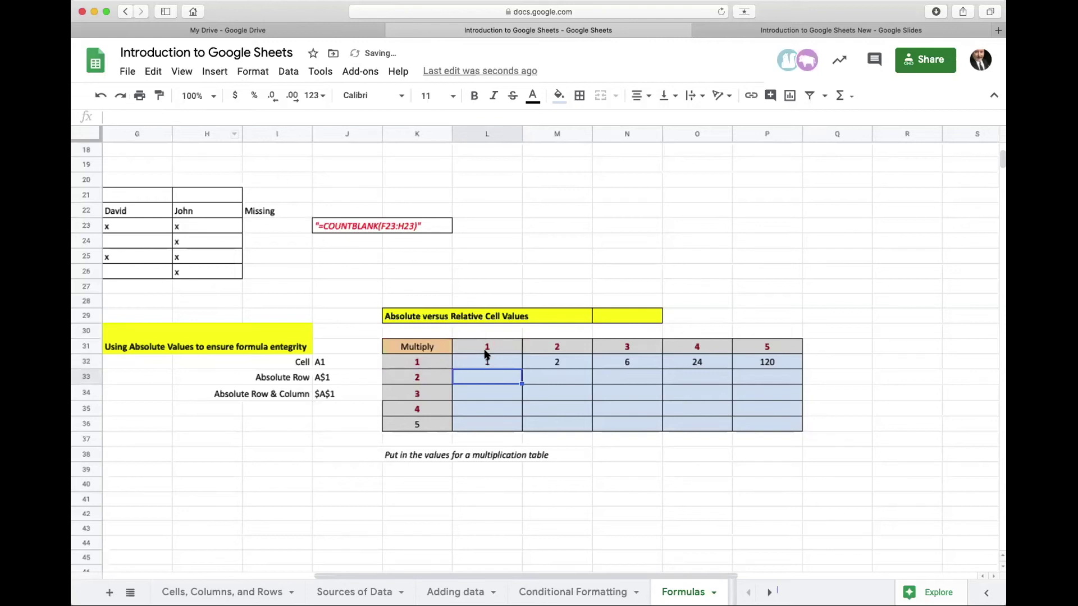
Fill the absolute-reference formula from L32 across to P32 and check the formulas in M32, N32 and O32
click(486, 362)
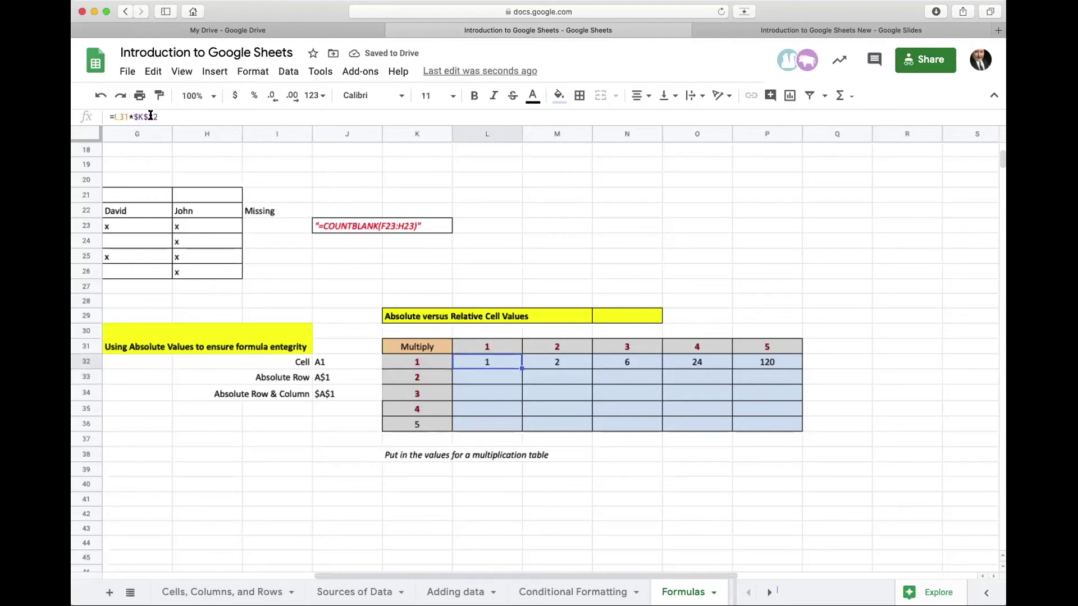
drag(522, 368, 757, 366)
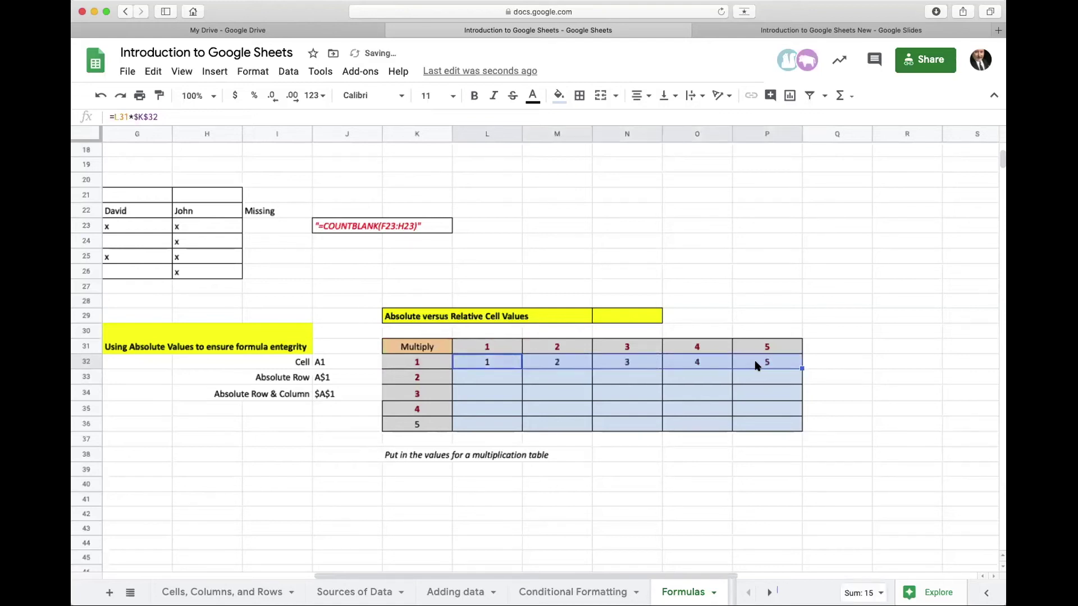
click(556, 365)
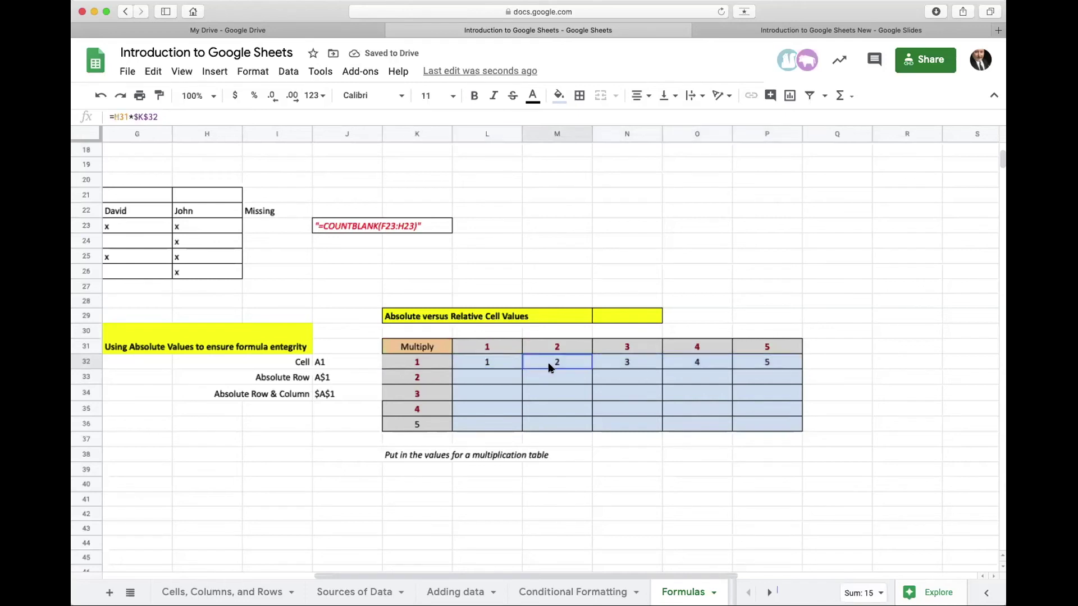
click(616, 360)
click(688, 361)
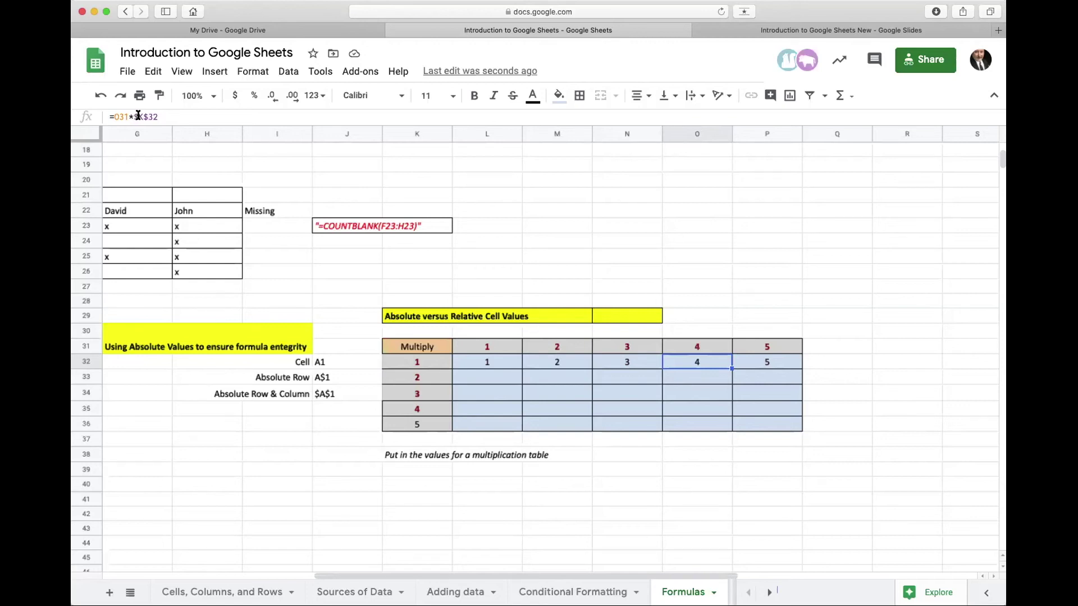
Try to fill the formula from L32 down into L33, and clear the copied formula from L33
click(480, 366)
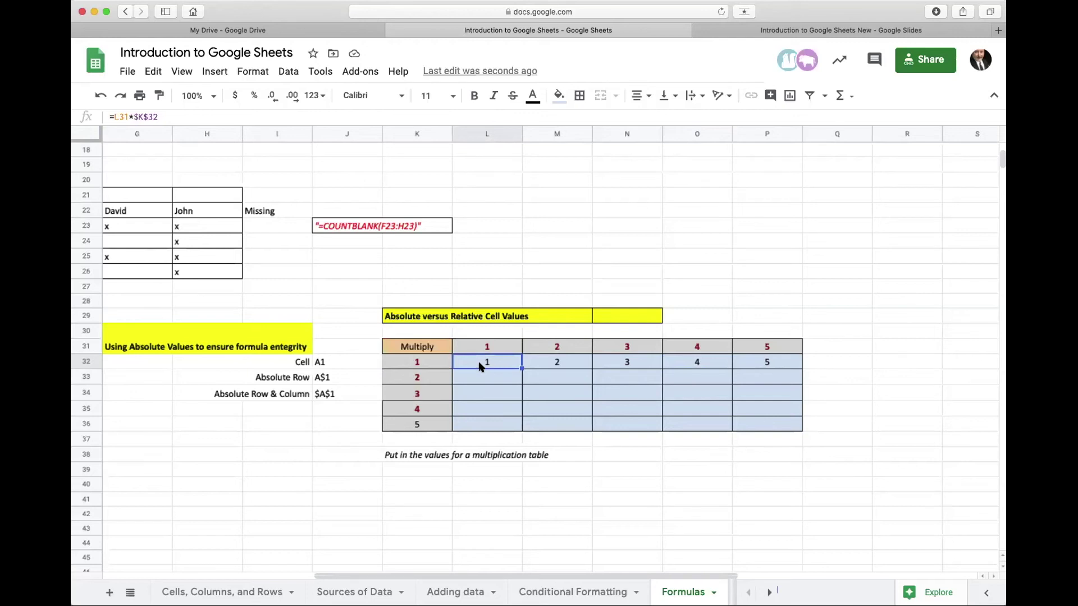
drag(521, 368, 522, 379)
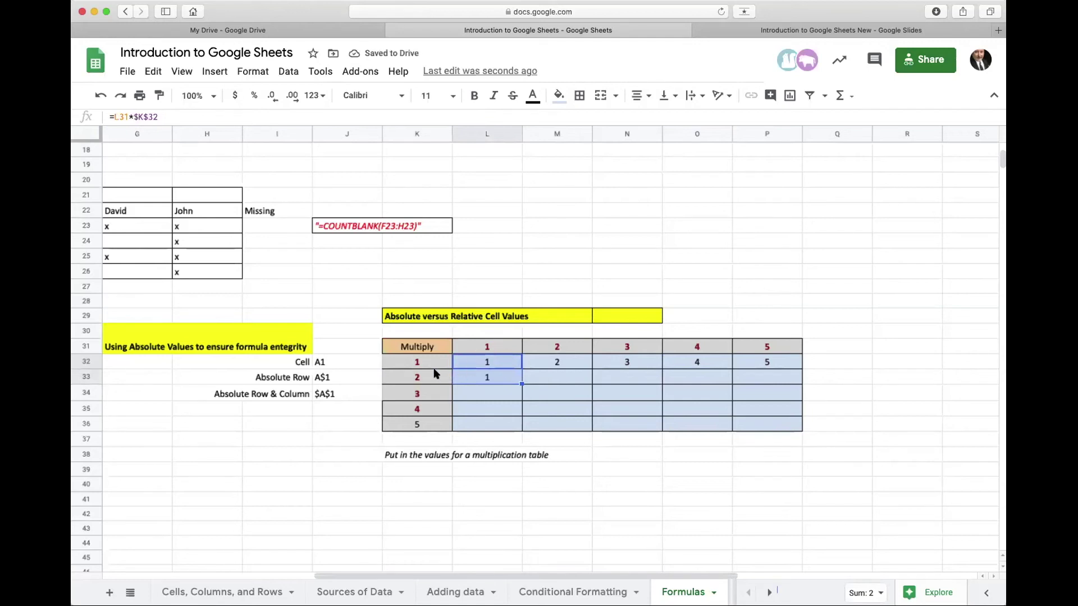
click(473, 377)
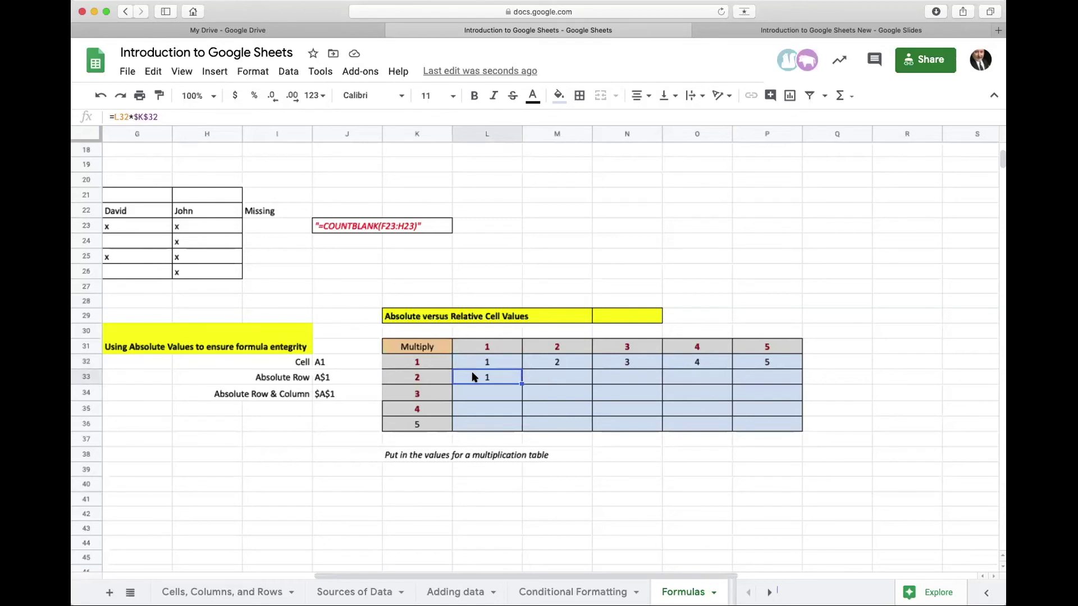
key(BackSpace)
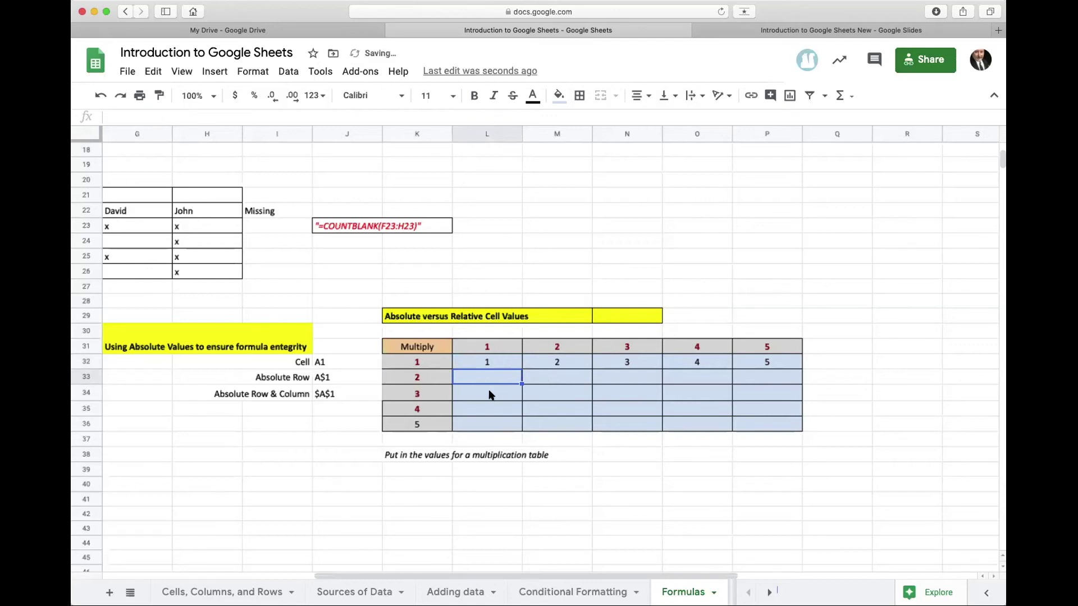
Enter the formula =L31*K33 in L33 to multiply the first column header by the second row header
text(=)
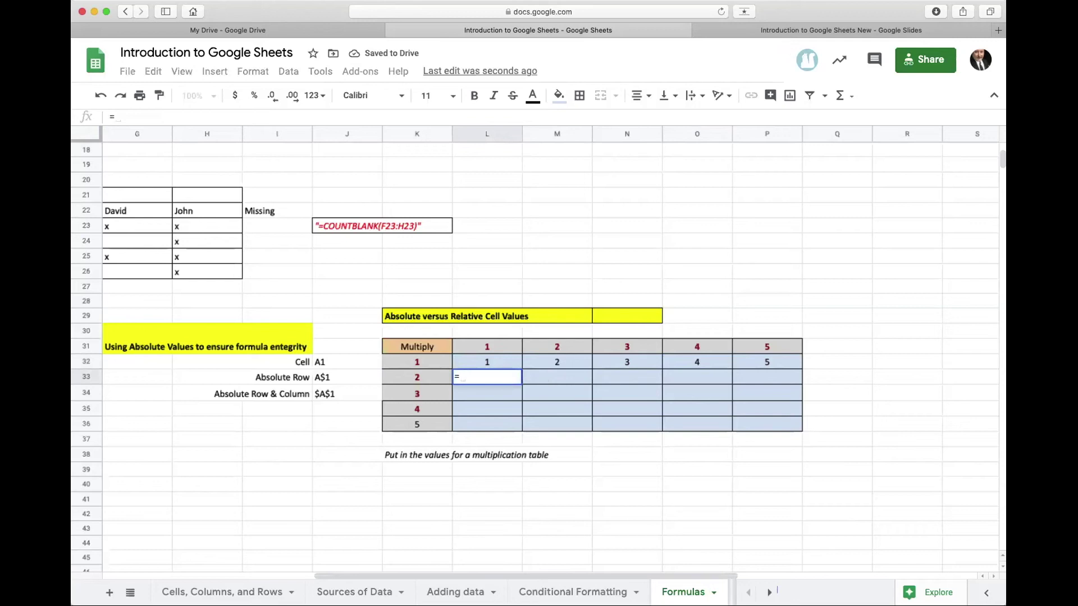
click(497, 348)
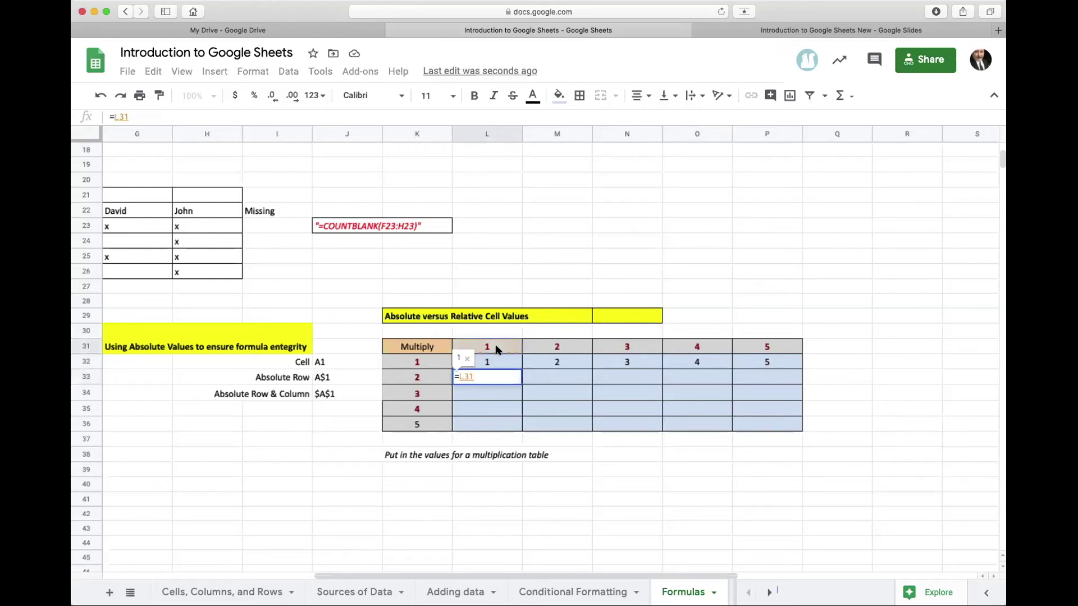
text(*)
click(411, 376)
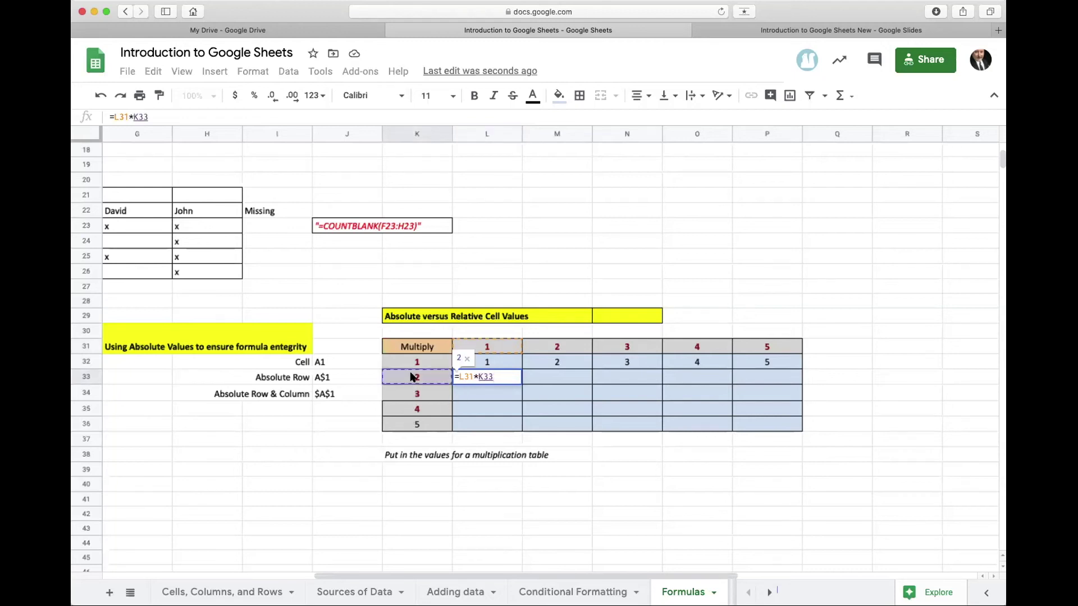
key(Return)
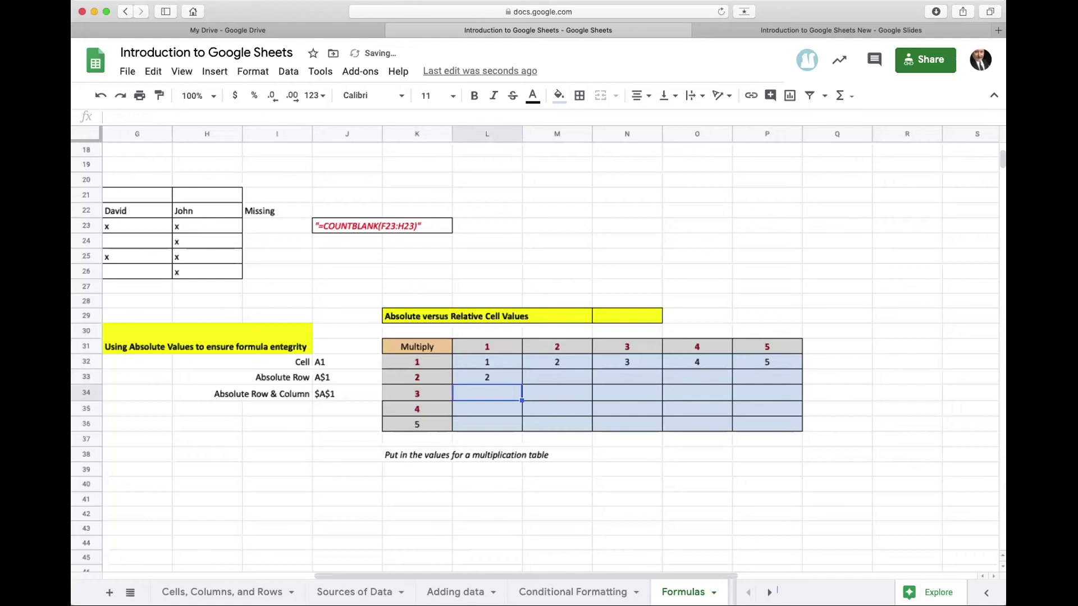
Change the formula in L33 to =L31*$K$33 and fill it across to P33
click(482, 375)
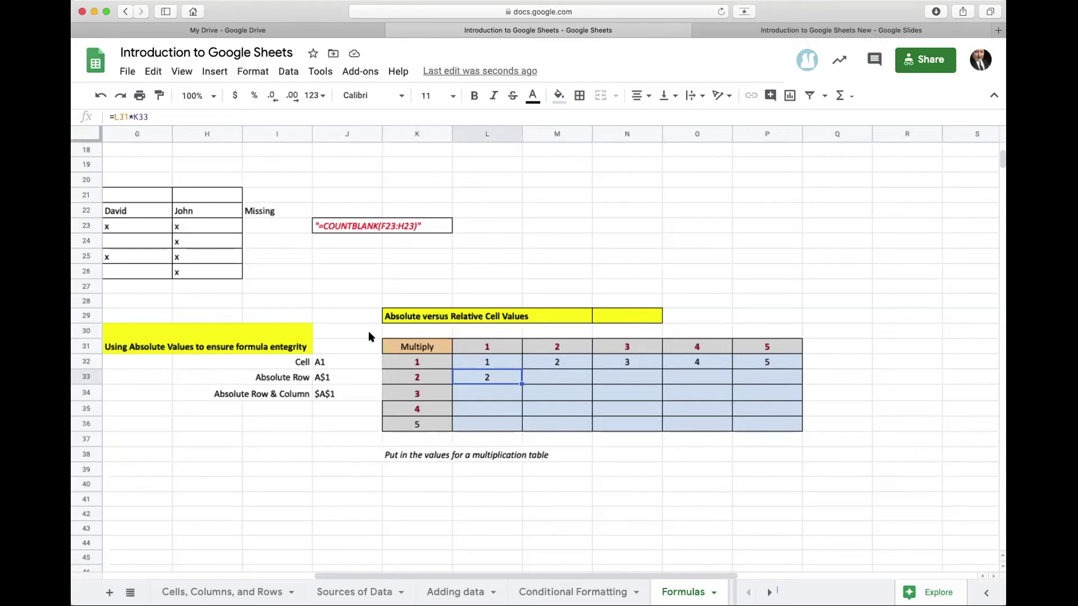
click(134, 116)
text($)
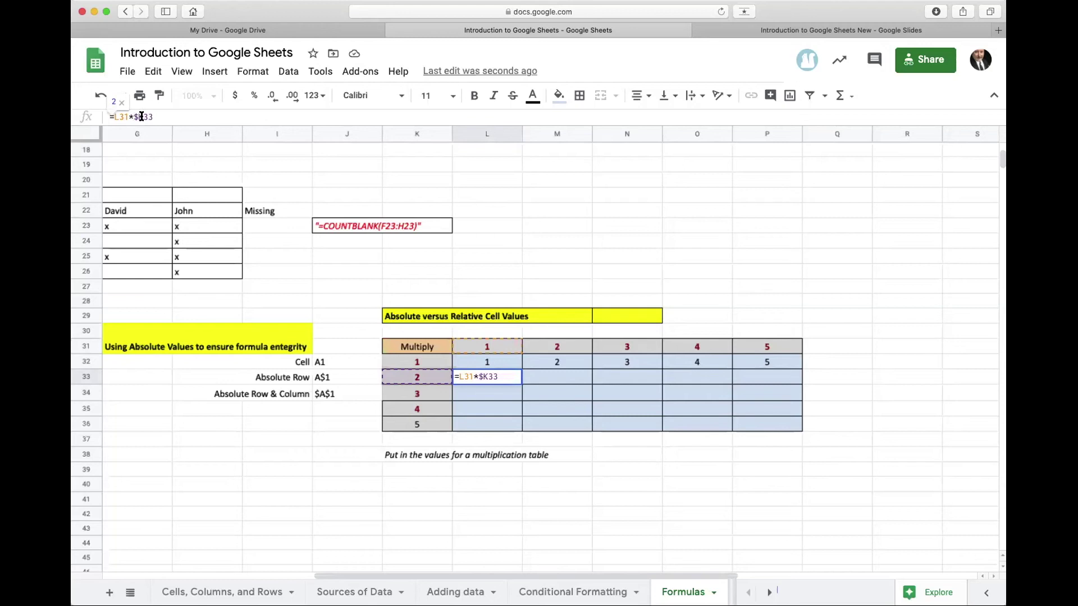
click(142, 116)
text($)
key(Return)
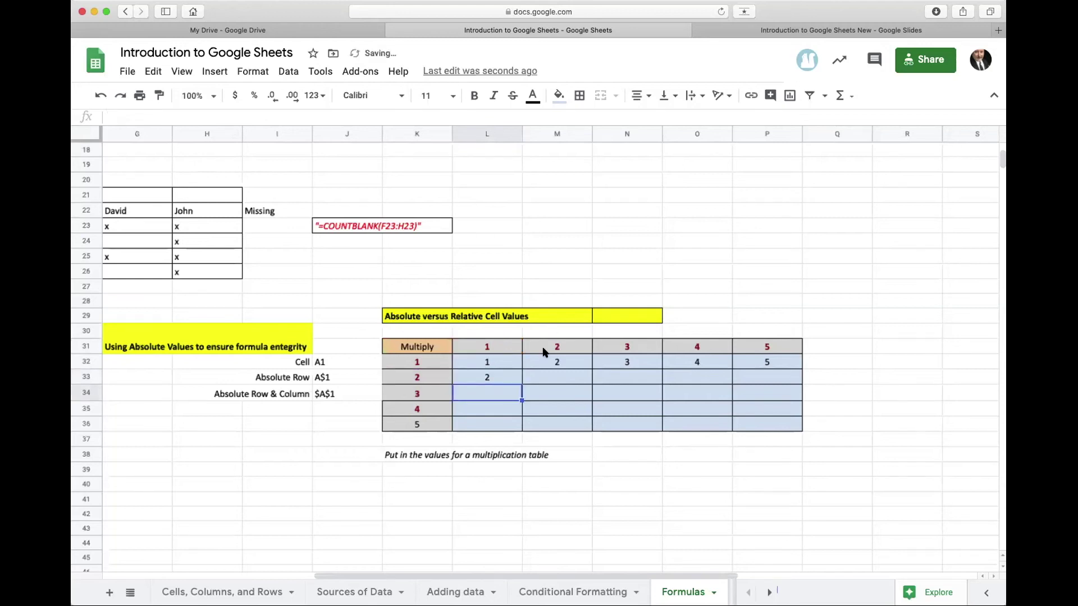
click(501, 376)
drag(520, 380, 740, 382)
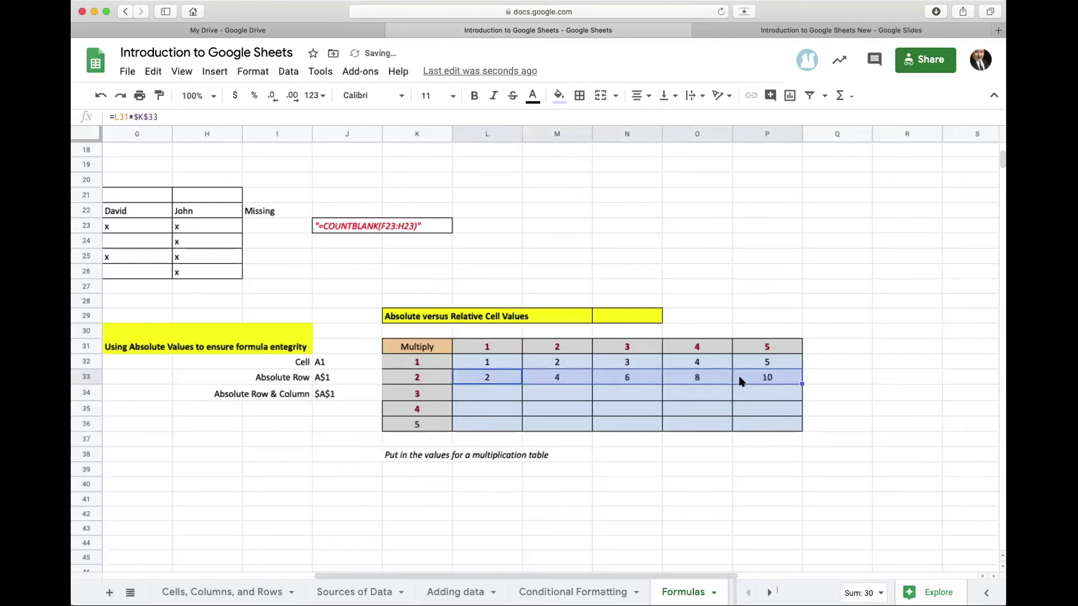
Try to fill the L33 formula down to L36, and clear the copied formulas from L34, L35 and L36
click(501, 376)
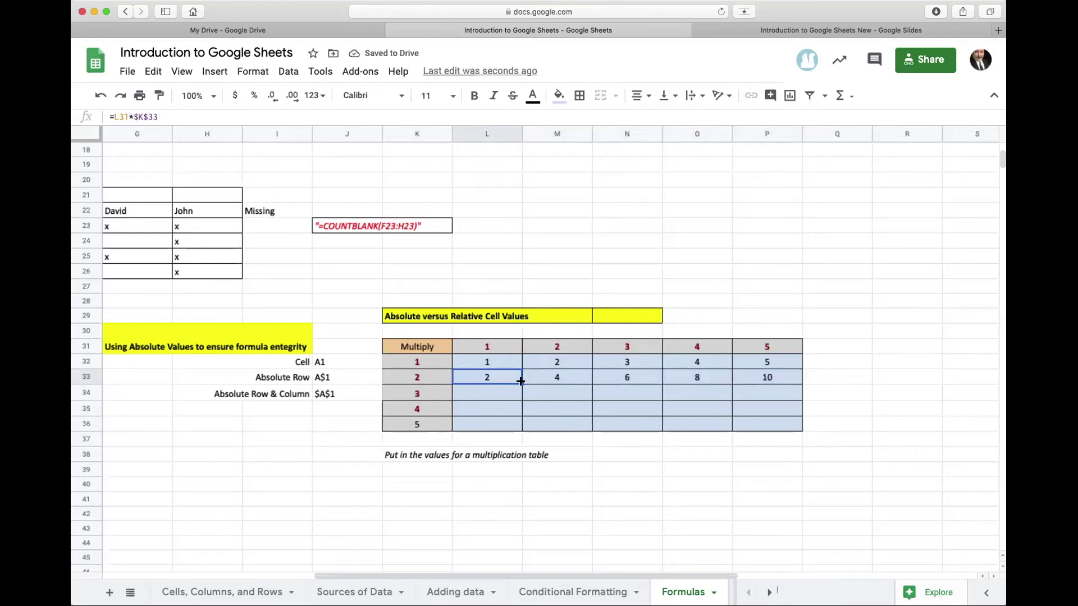
drag(520, 381, 514, 429)
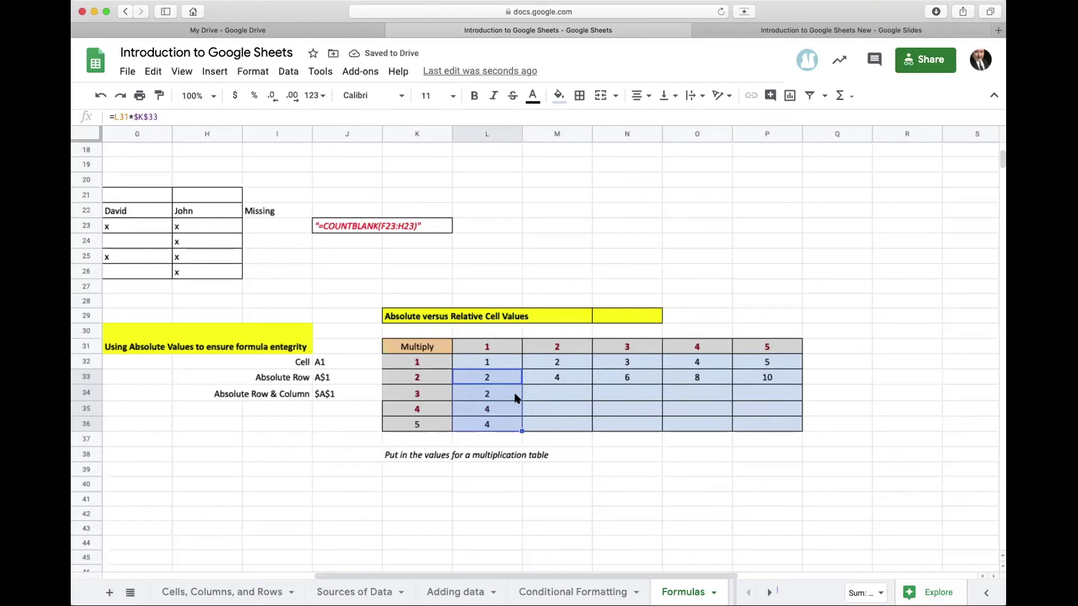
click(492, 397)
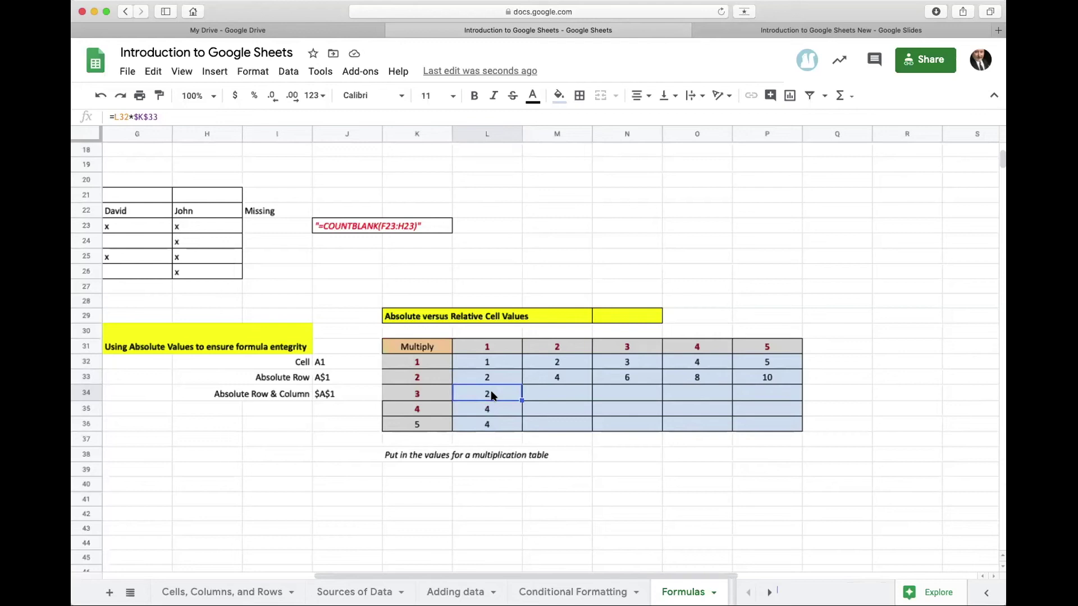
key(Delete)
click(492, 409)
key(Delete)
click(488, 425)
key(Delete)
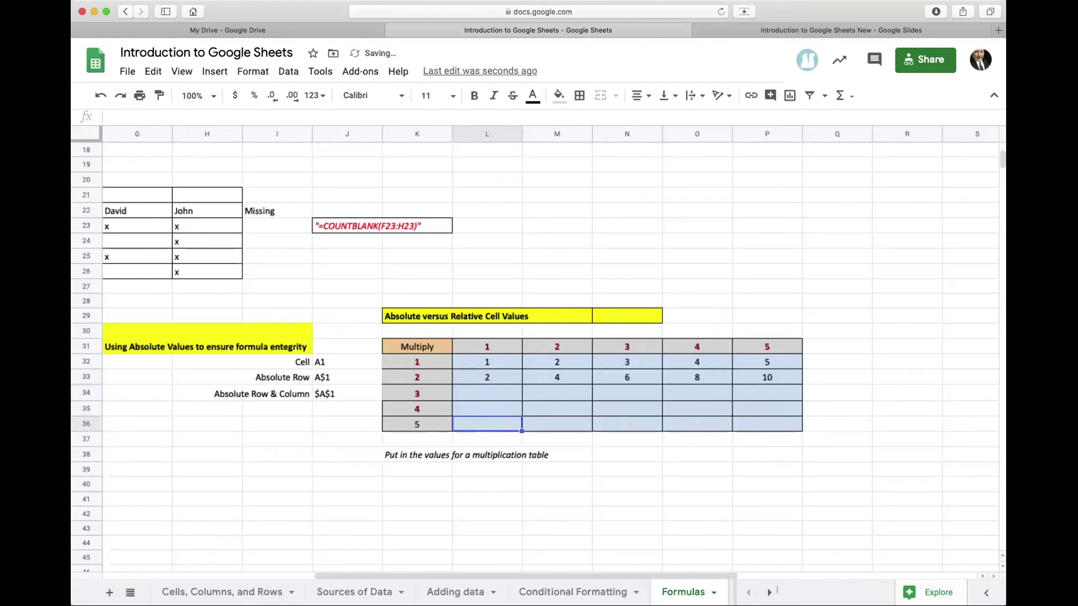
click(493, 365)
click(492, 378)
click(491, 393)
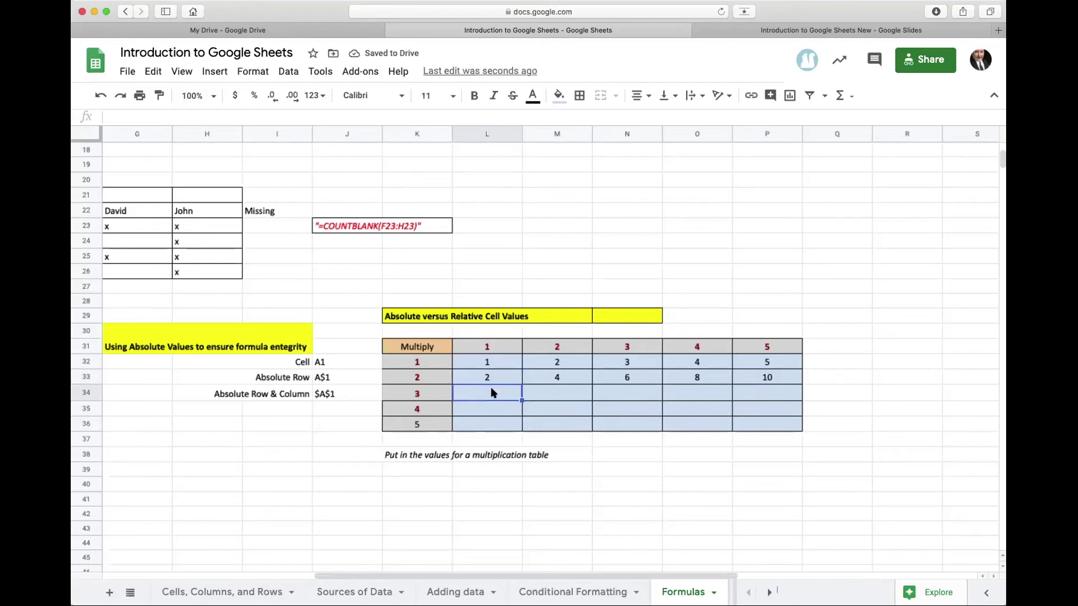
click(493, 410)
click(467, 424)
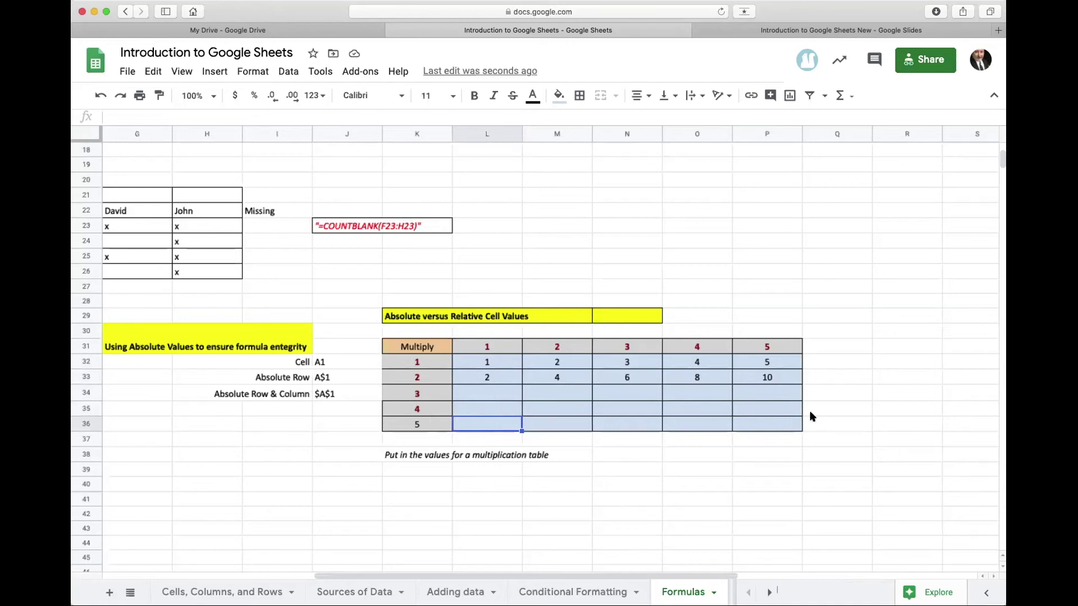
Enter the formula =L31*$K$34 in L34 to multiply the first column header by the absolute third row header
click(498, 397)
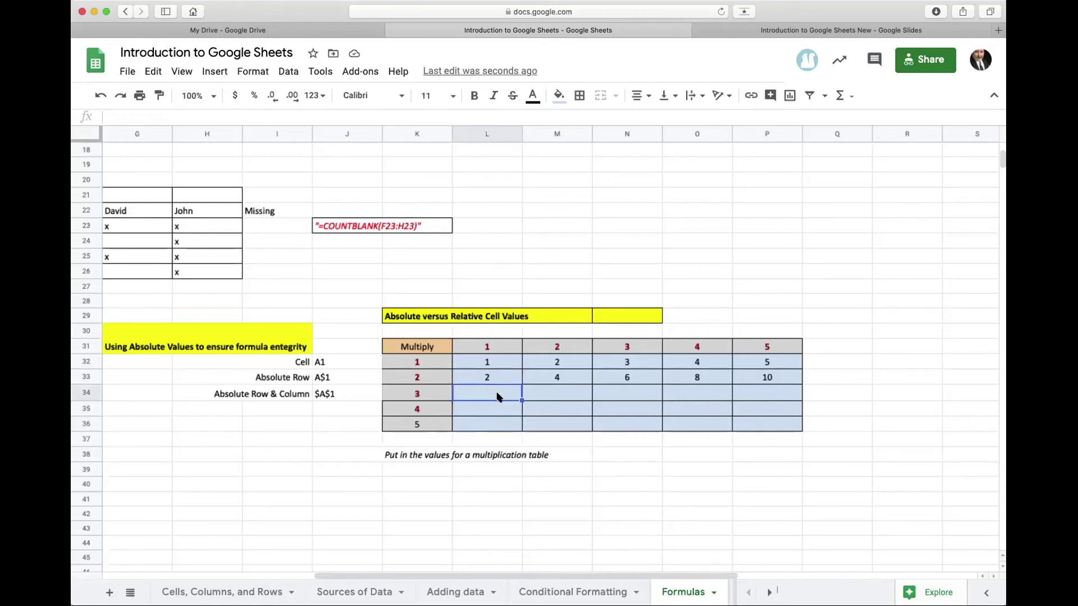
text(=)
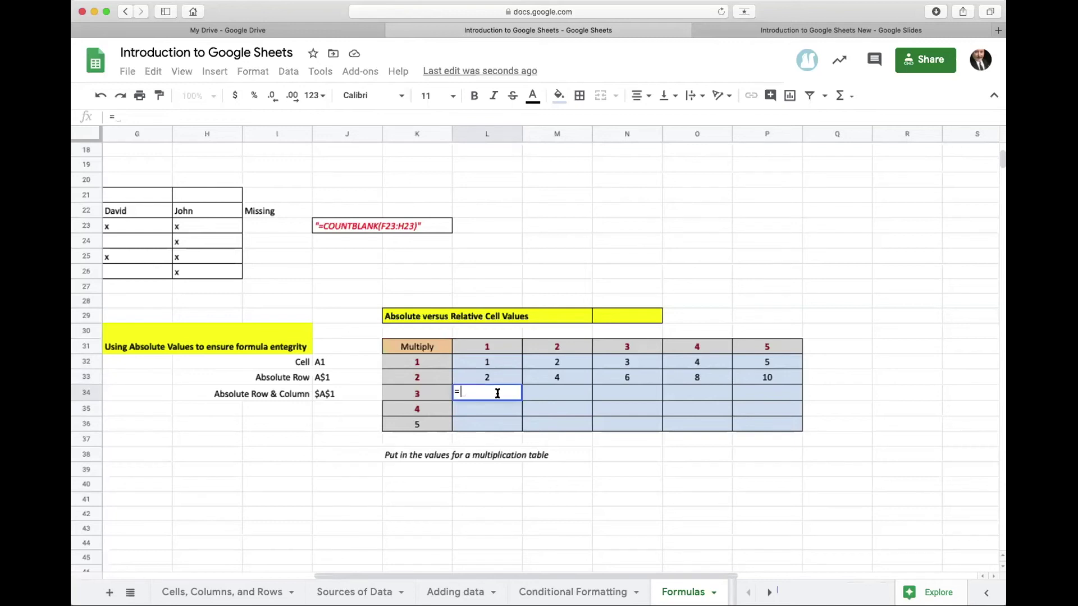
click(498, 348)
text(*)
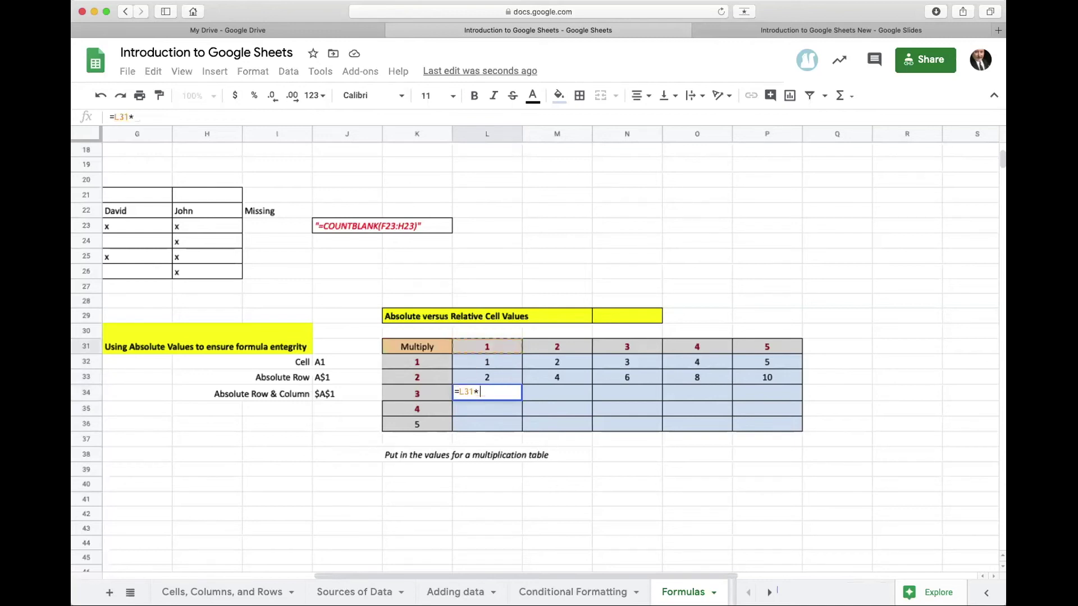
click(427, 396)
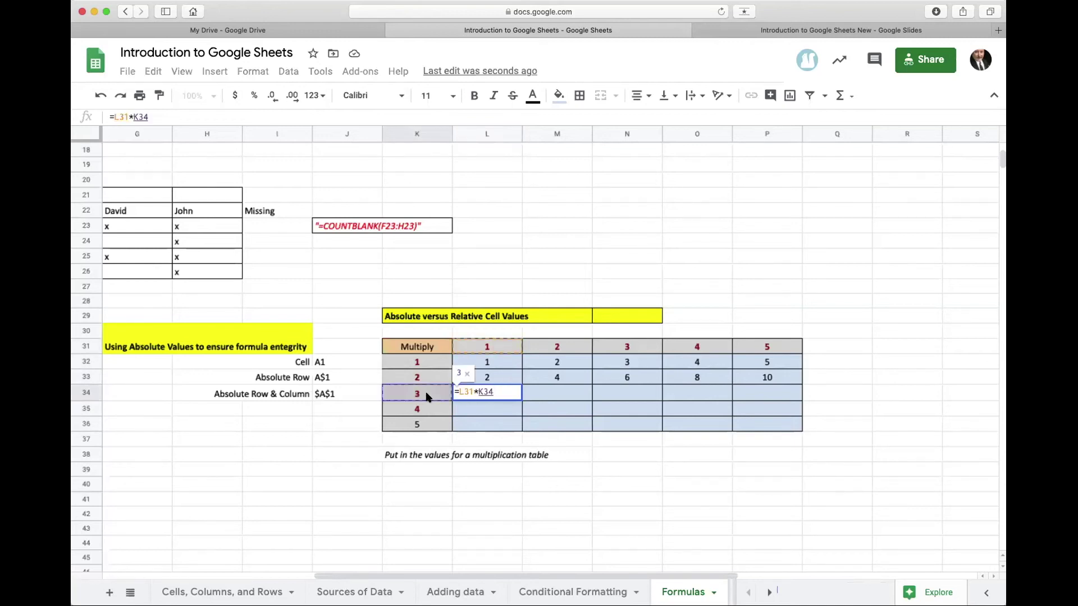
click(476, 388)
text($)
key(Right)
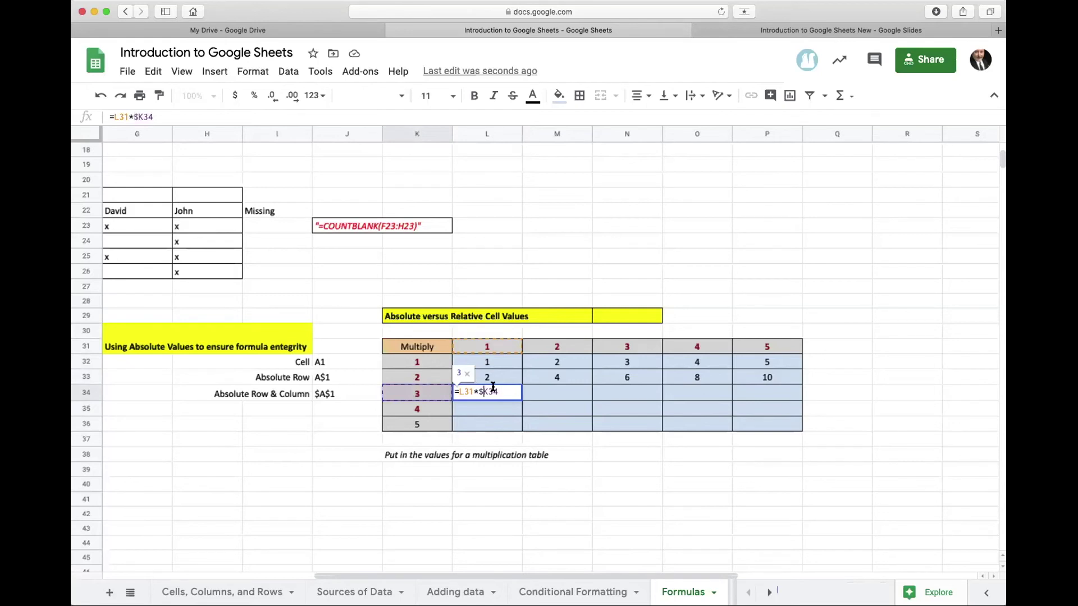
text($)
key(Return)
Enter the formula =L31*$K$35 in L35 with an absolute reference to the fourth row header
text(=)
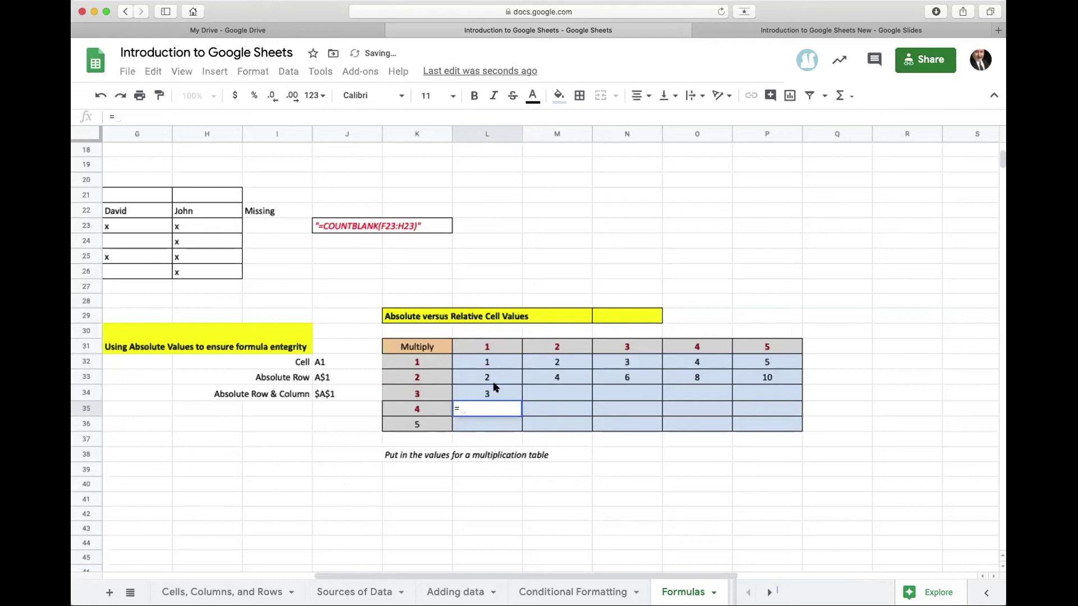
click(490, 346)
text(*)
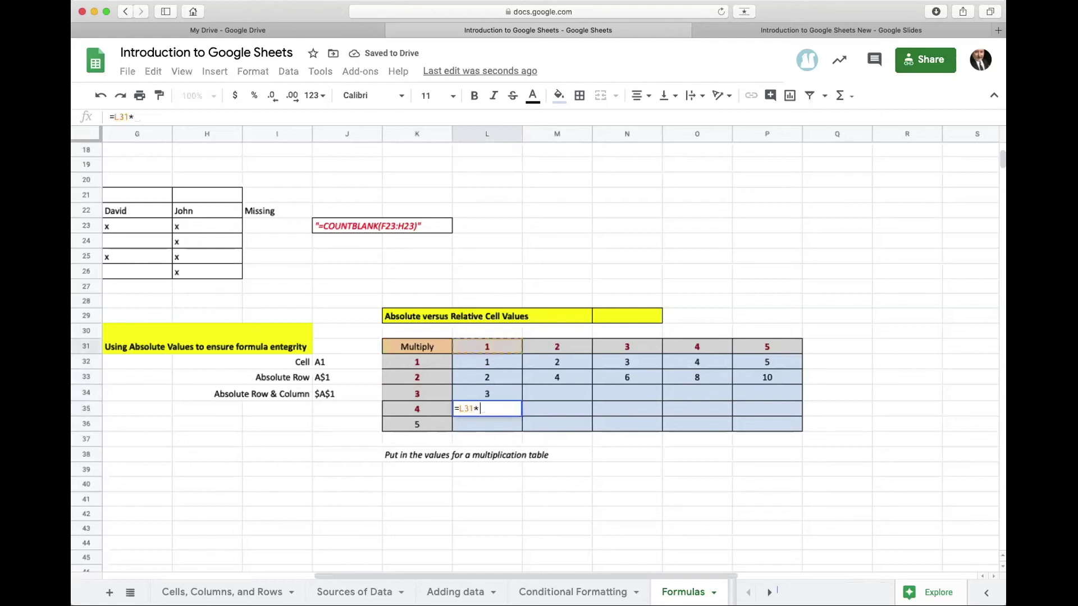
click(431, 408)
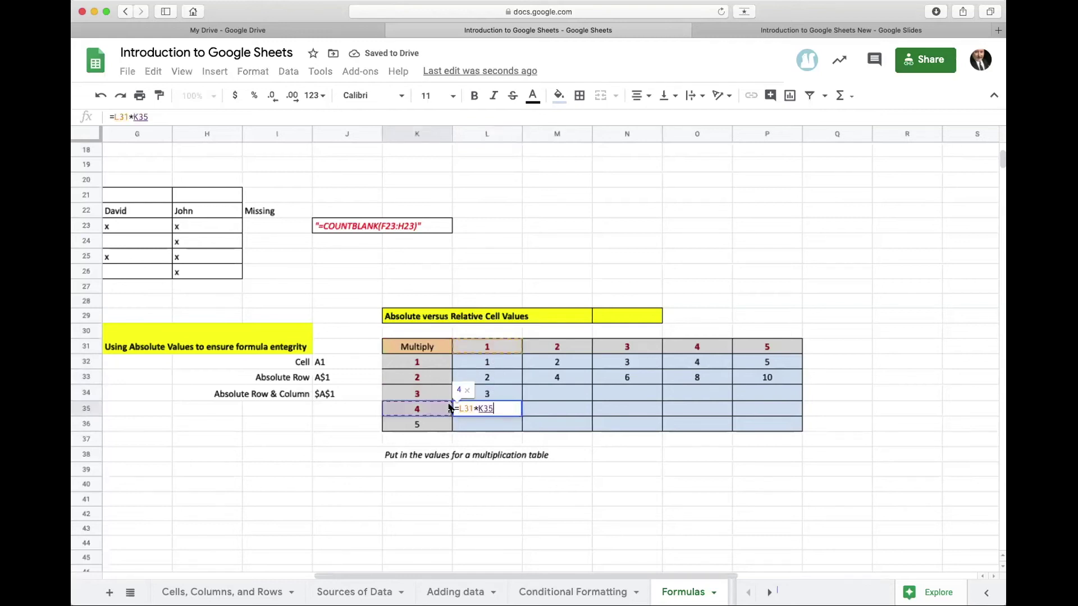
click(479, 408)
text($K$)
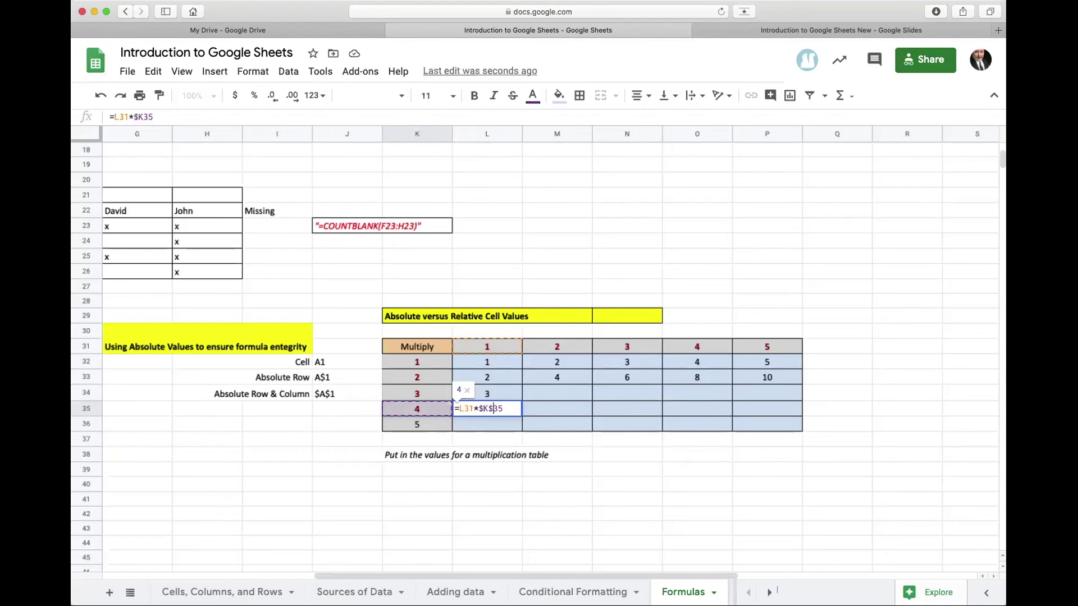
key(Return)
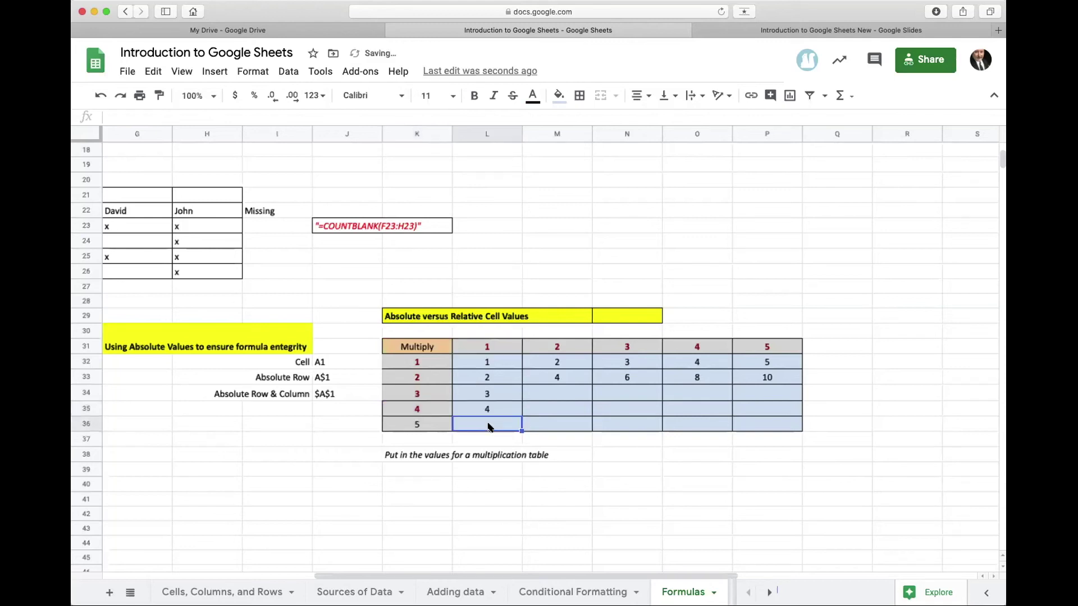
Enter the formula =L31*$K$36 in L36 with an absolute reference to the fifth row header
text(=)
click(481, 349)
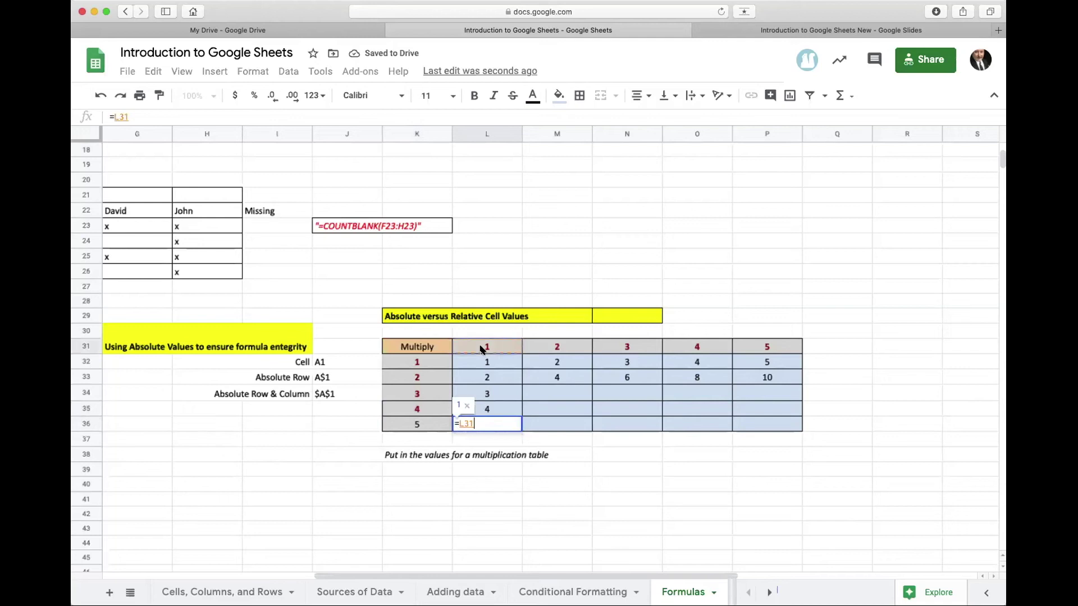
text(*)
click(423, 418)
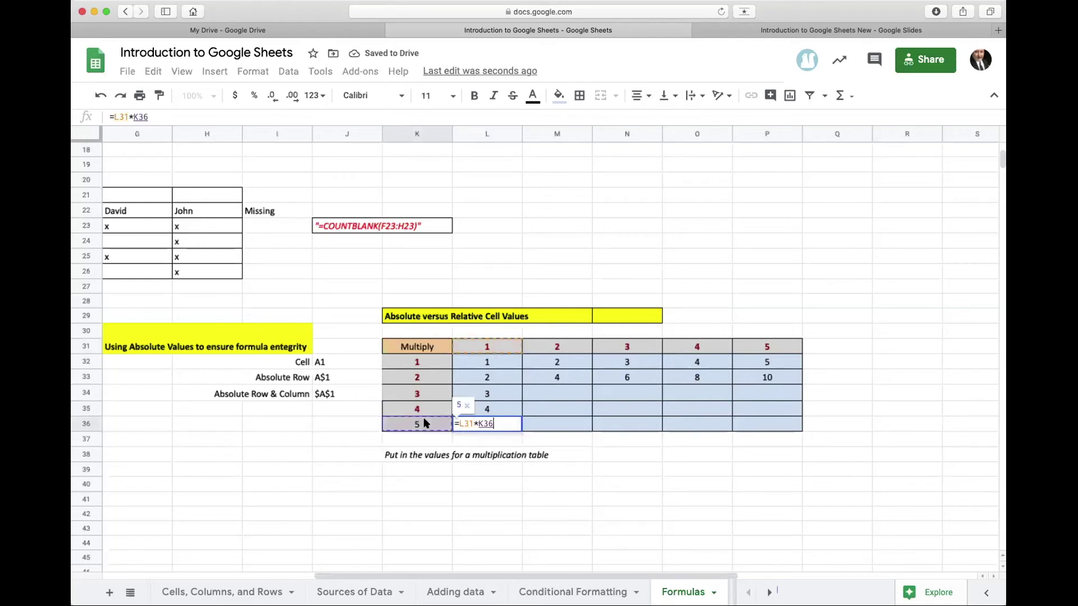
click(479, 423)
text($K$)
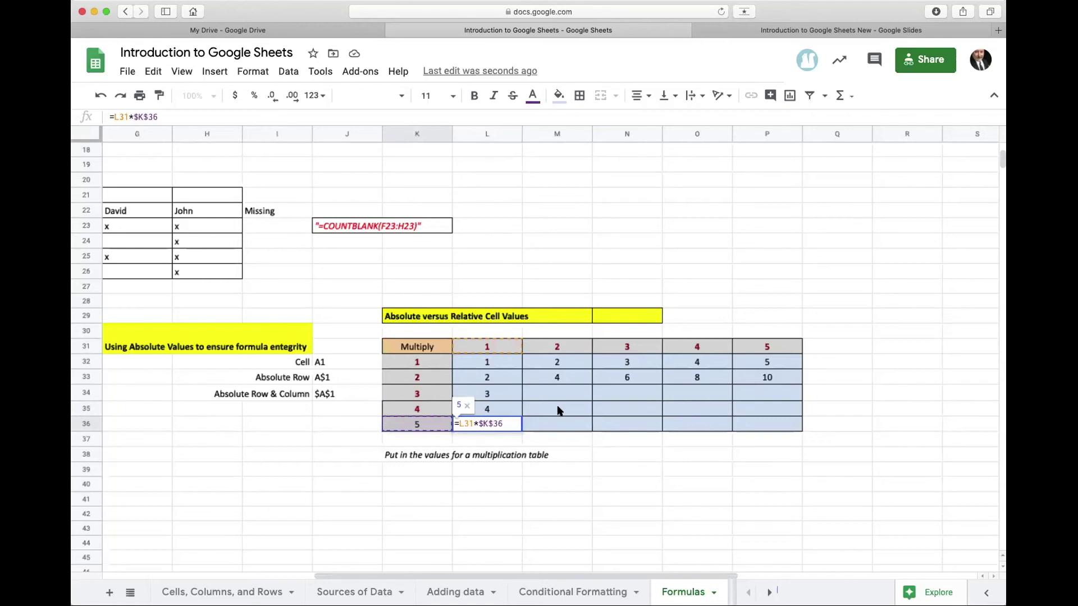
click(560, 411)
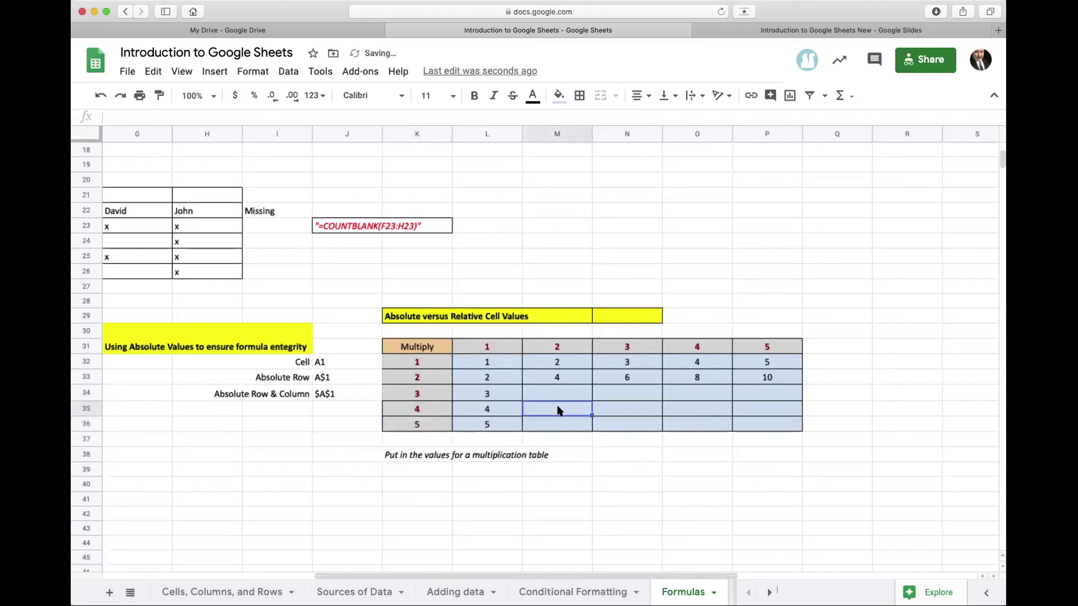
Fill the formulas in L34:L36 across to column P to complete the multiplication table
click(500, 399)
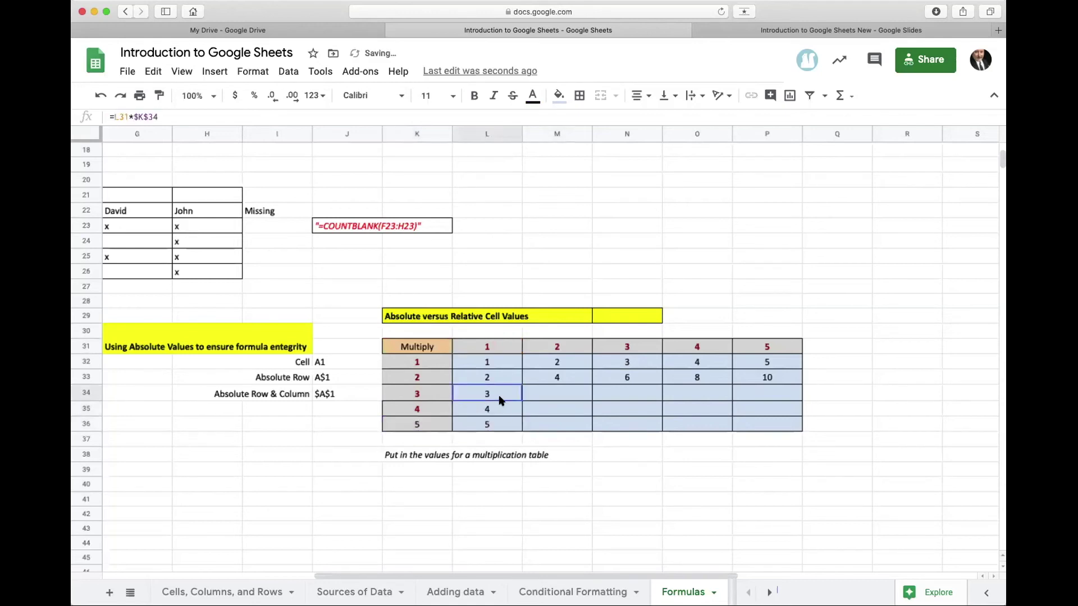
drag(502, 400, 501, 425)
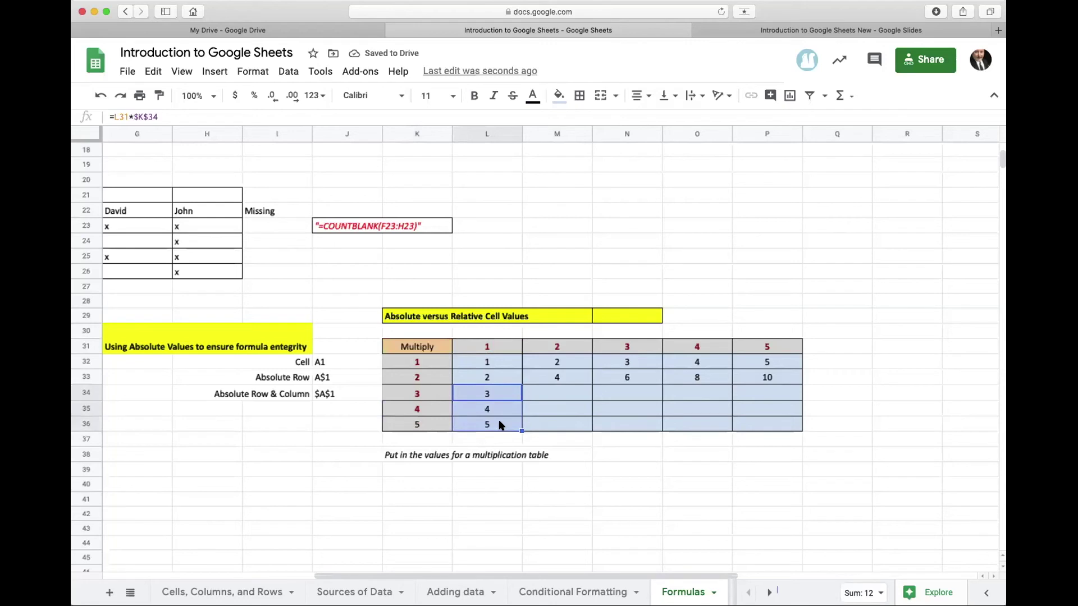
drag(520, 429, 755, 409)
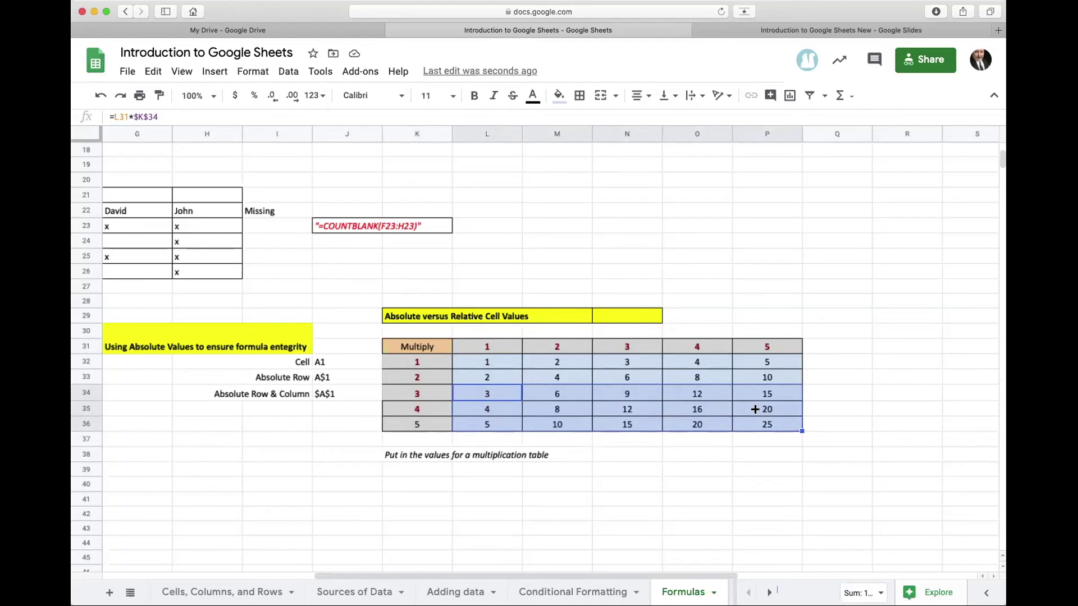
Enter the formula =concatenate(A31," ",B31) in C31 to join the first and last names with a space
scroll(288, 466, left, 6)
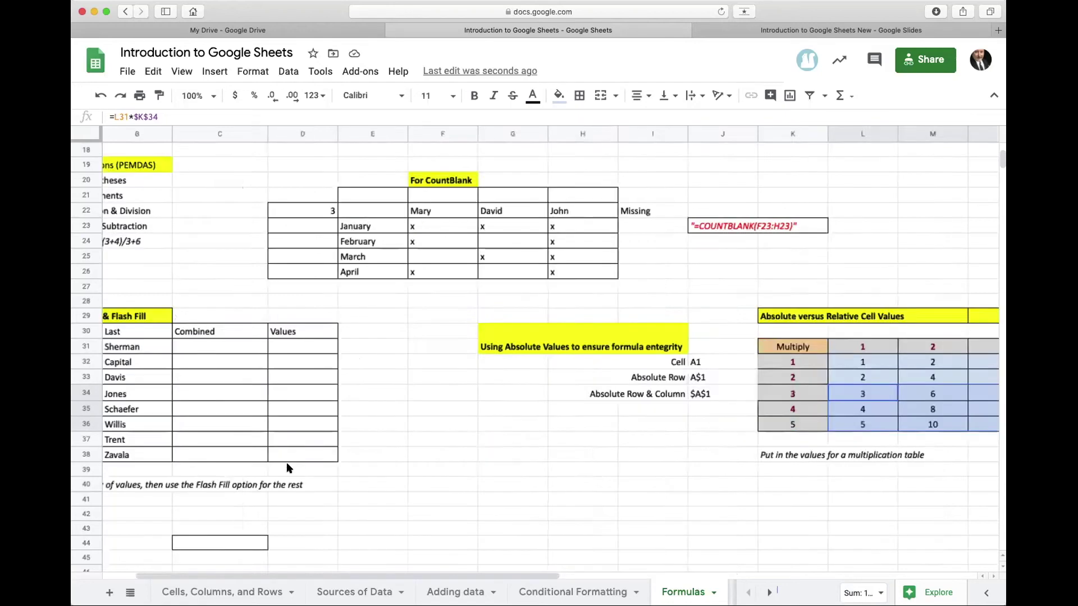
scroll(287, 467, down, 1)
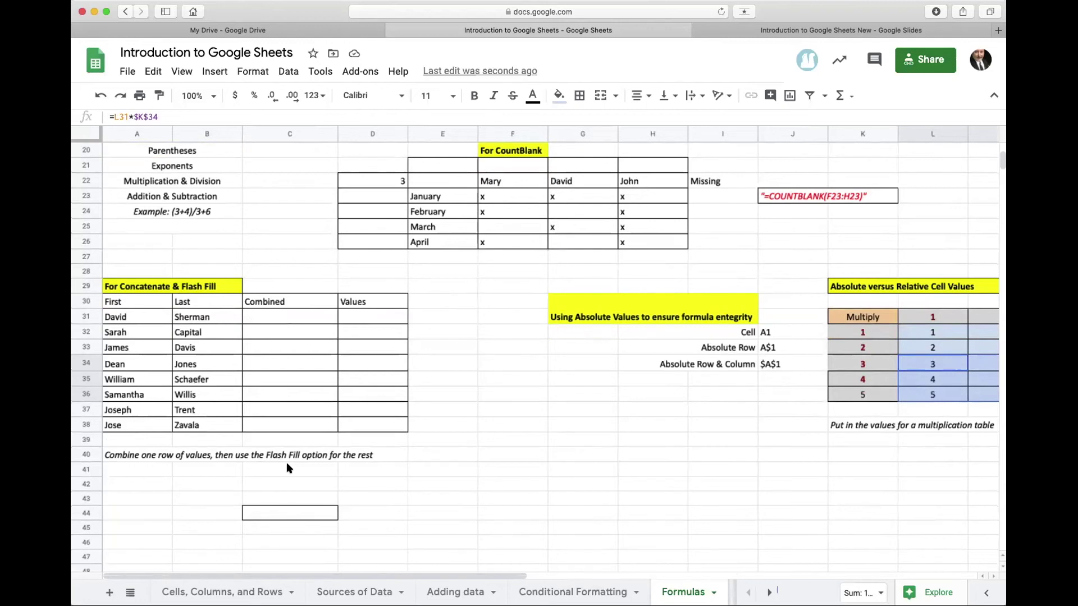
click(278, 319)
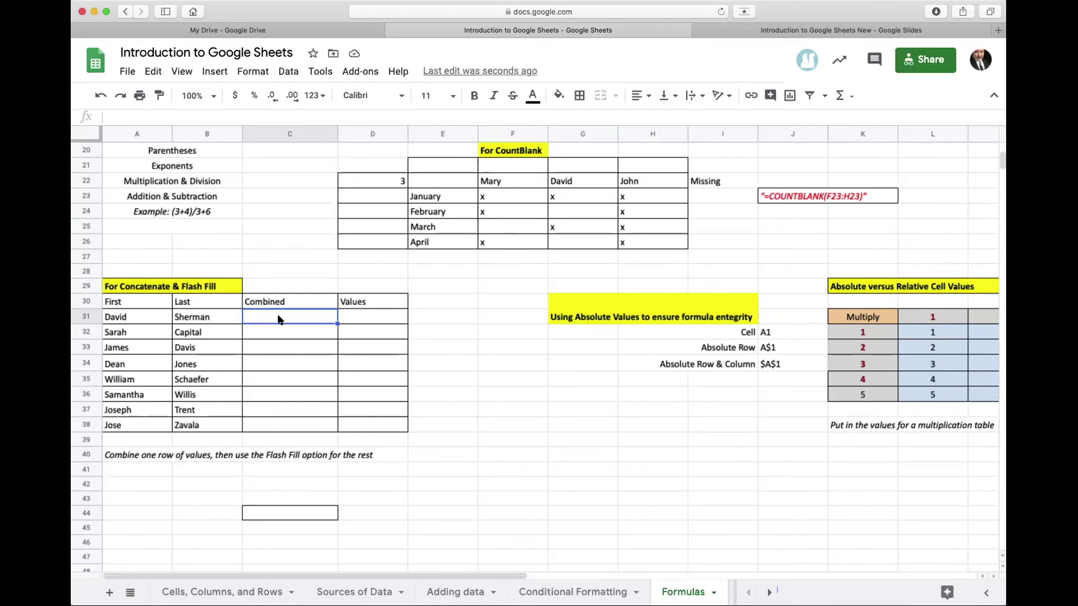
text(=co)
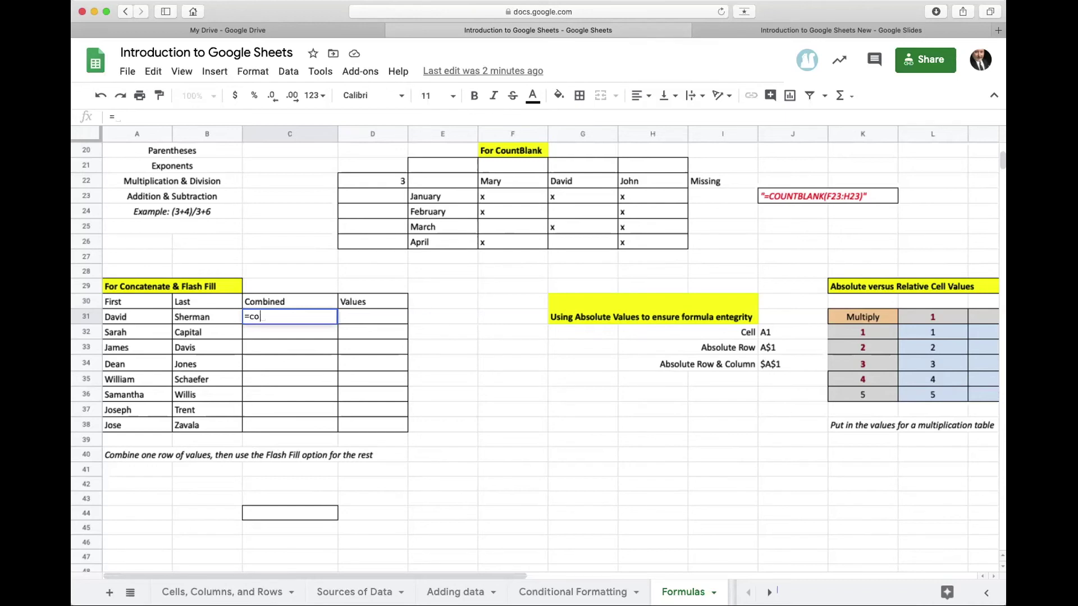
text(ncatenate()
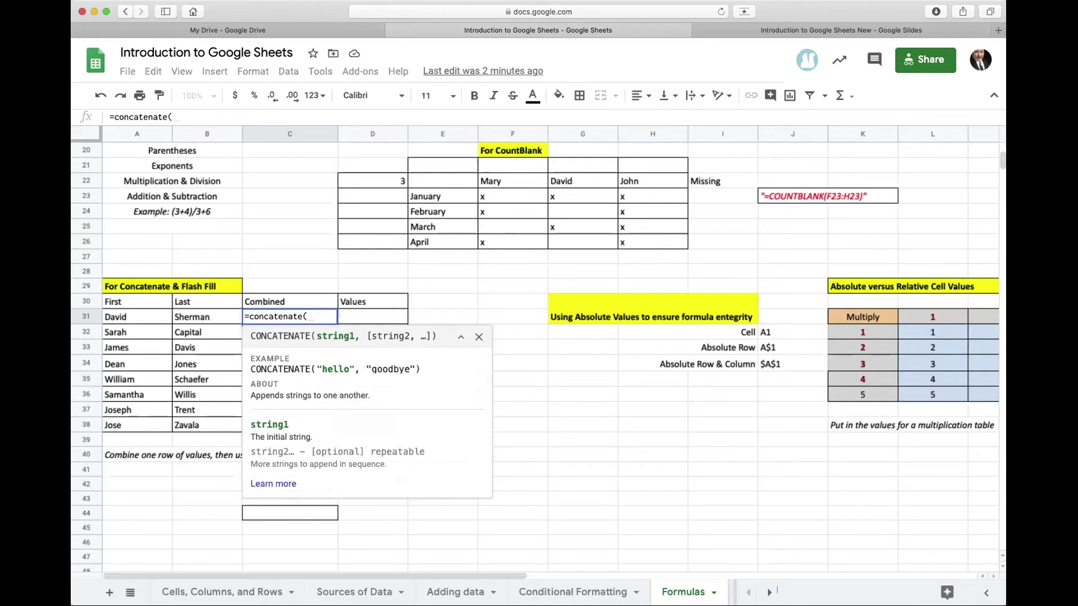
click(143, 318)
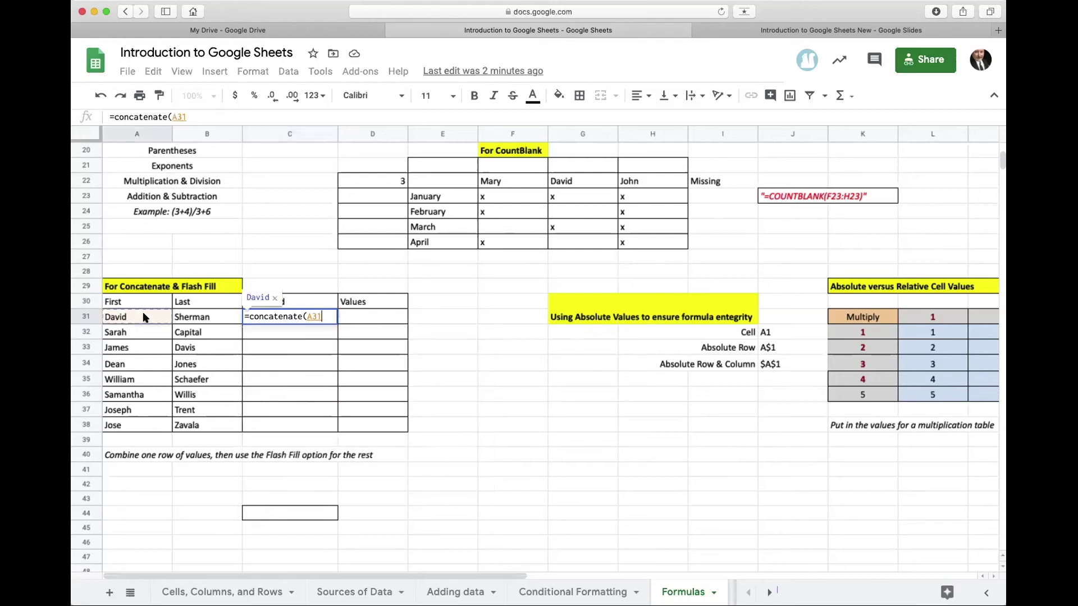
text(,)
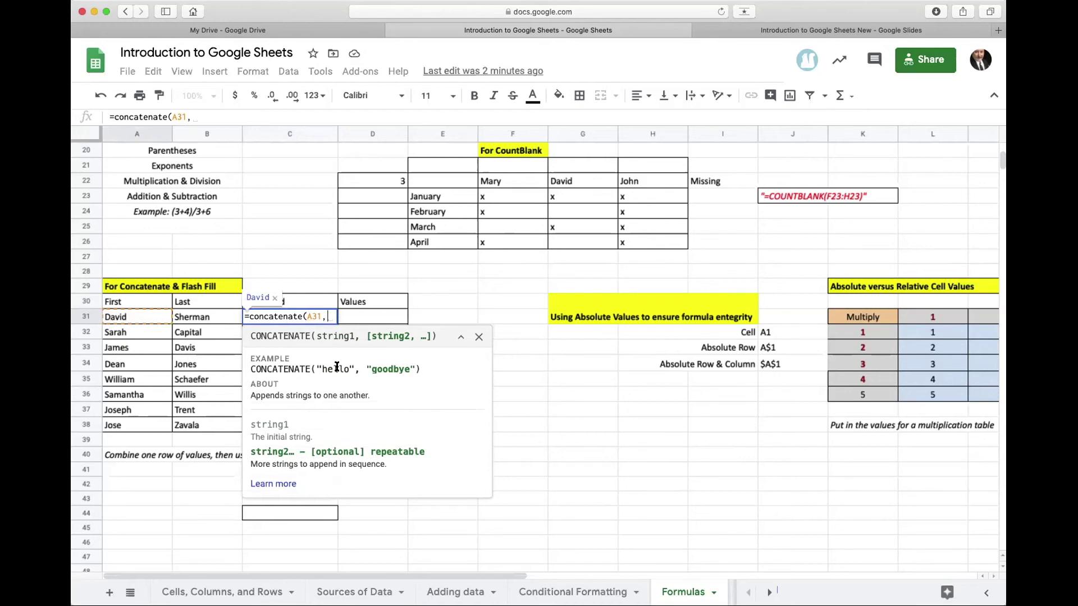
text(" )
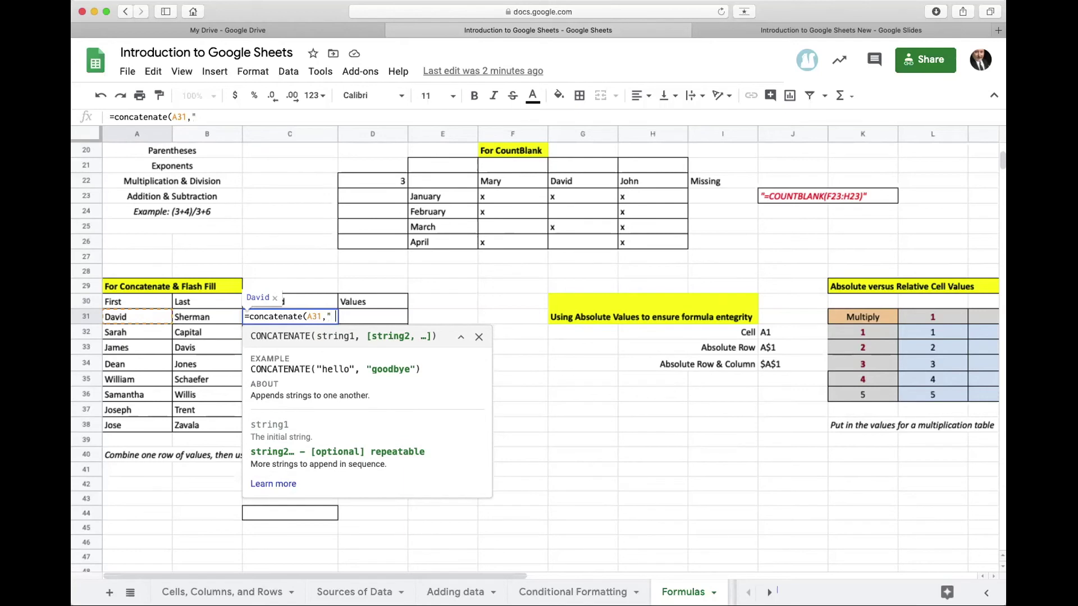
text(",)
click(198, 319)
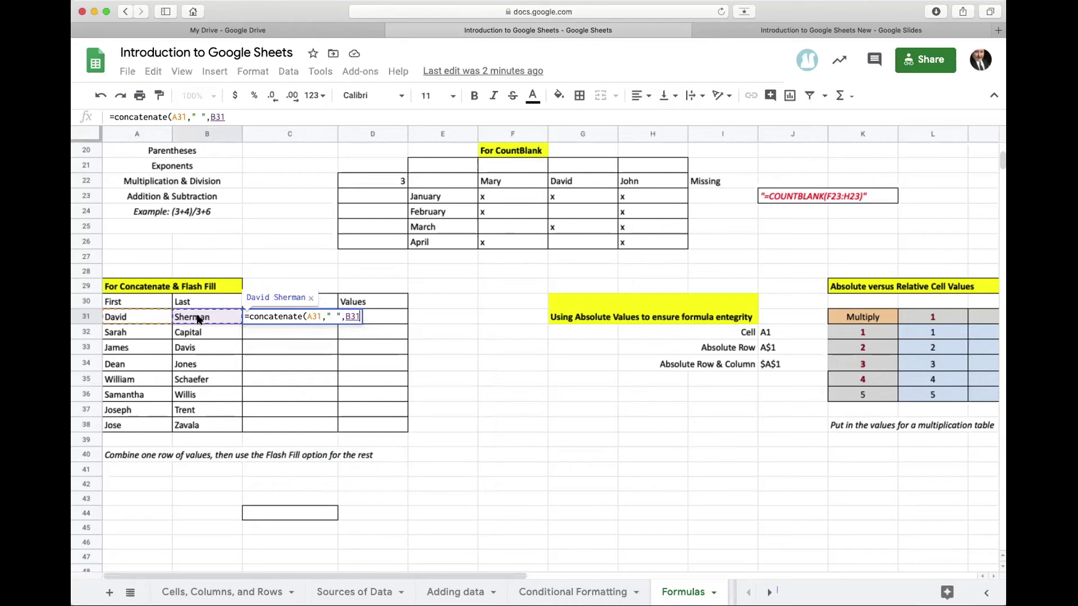
text())
key(Return)
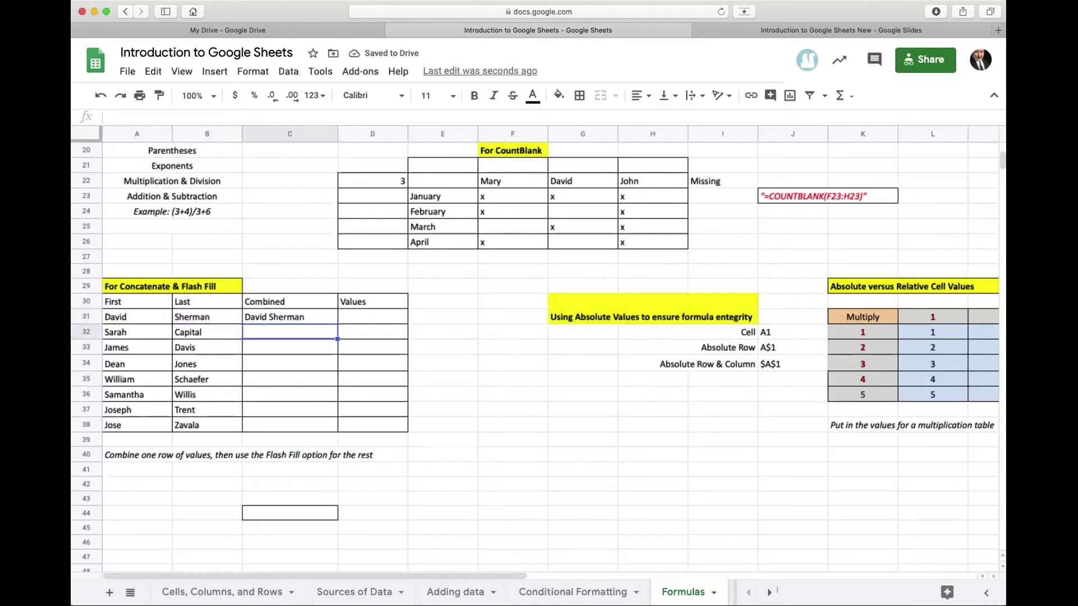
Fill the CONCATENATE formula in C31 down through C38 and check the cell references in the copied formulas
click(288, 313)
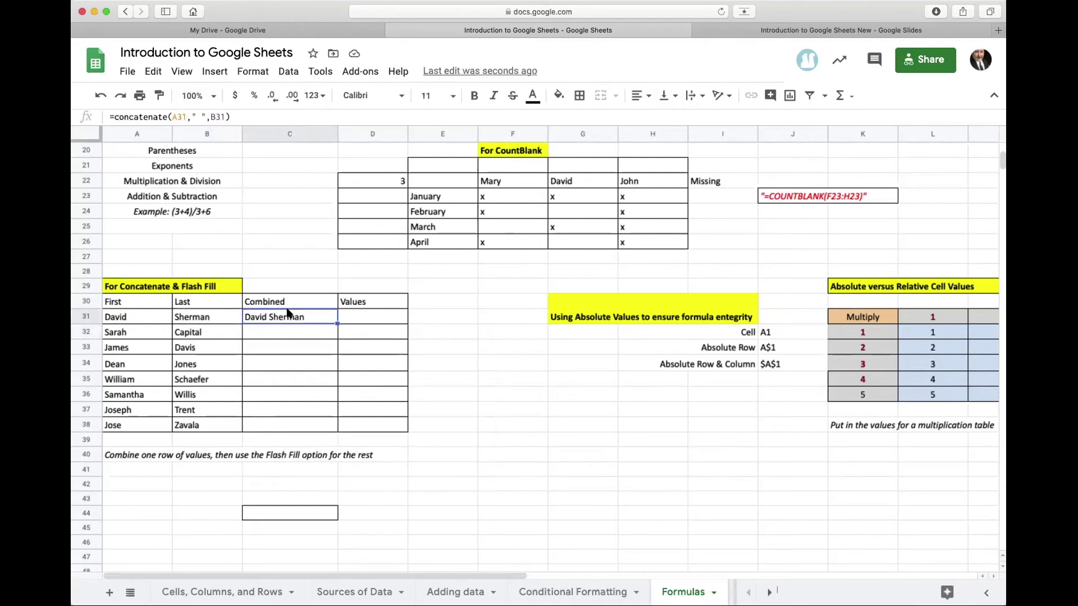
double_click(335, 322)
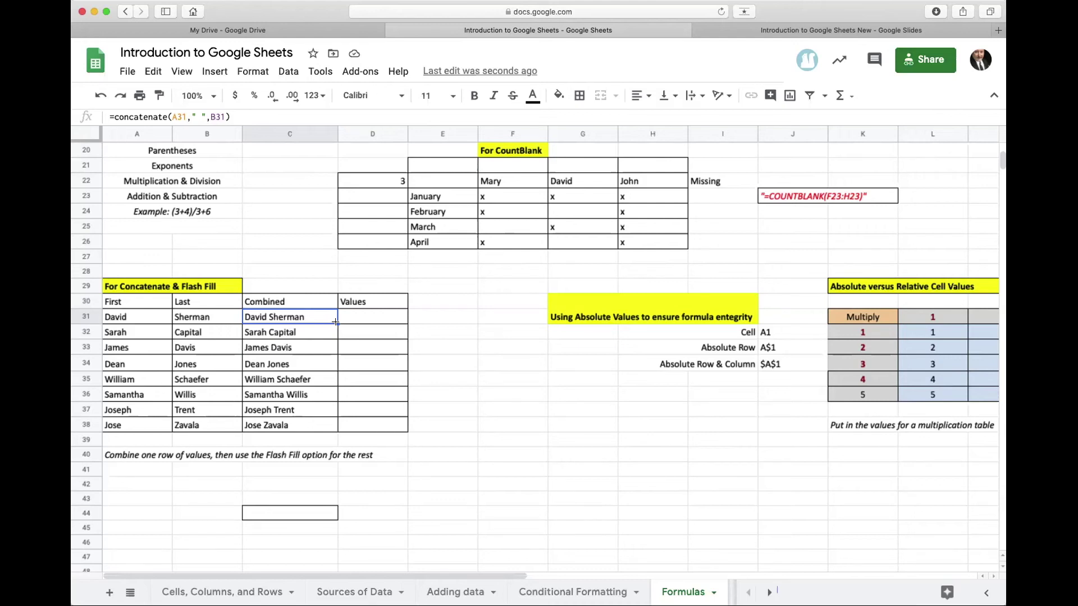
click(307, 377)
click(302, 408)
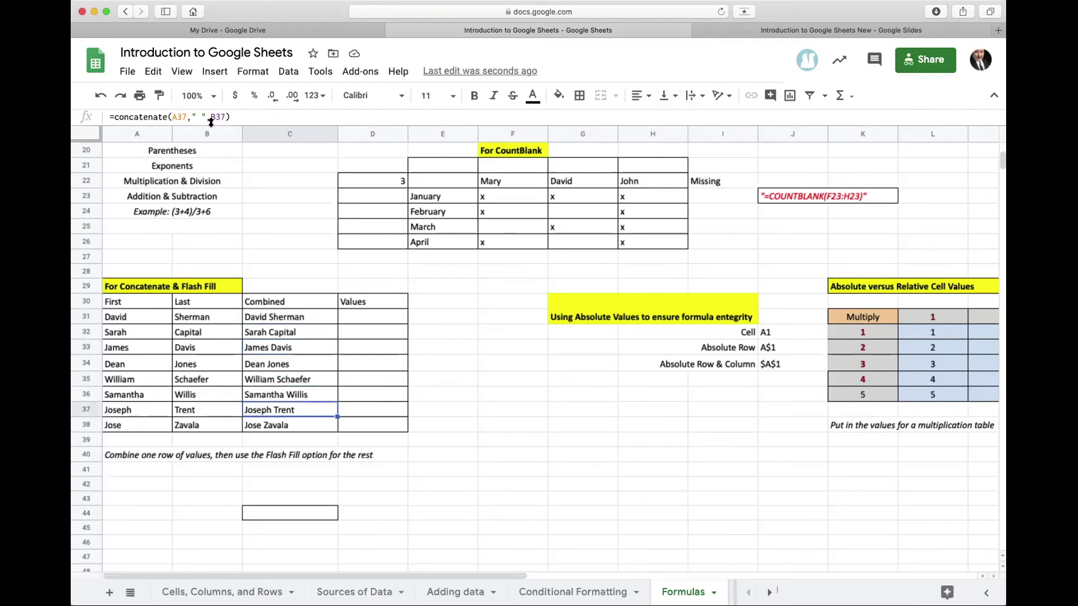
click(301, 347)
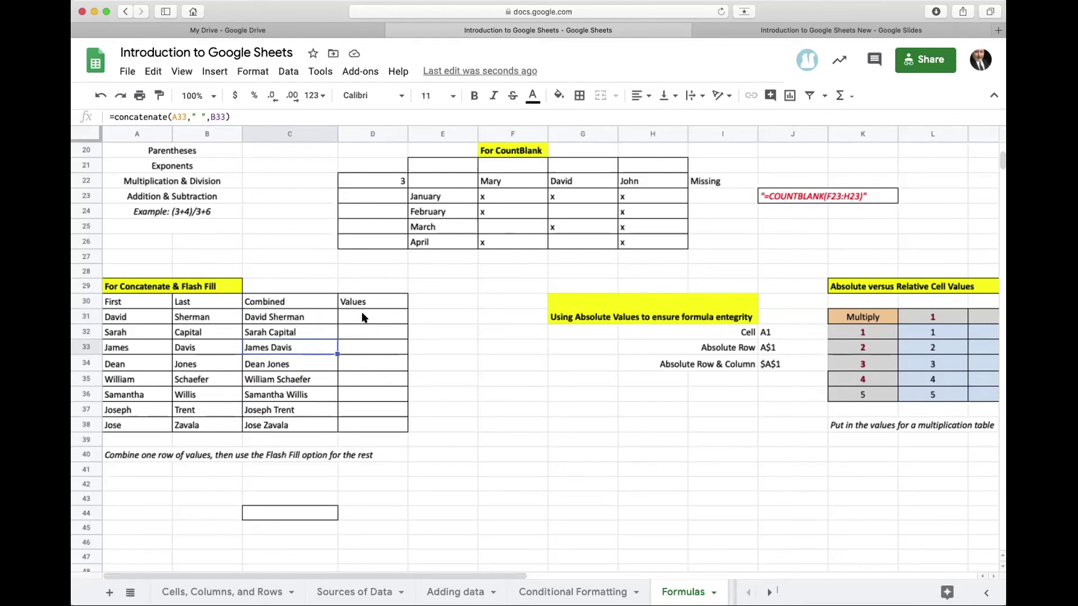
click(310, 319)
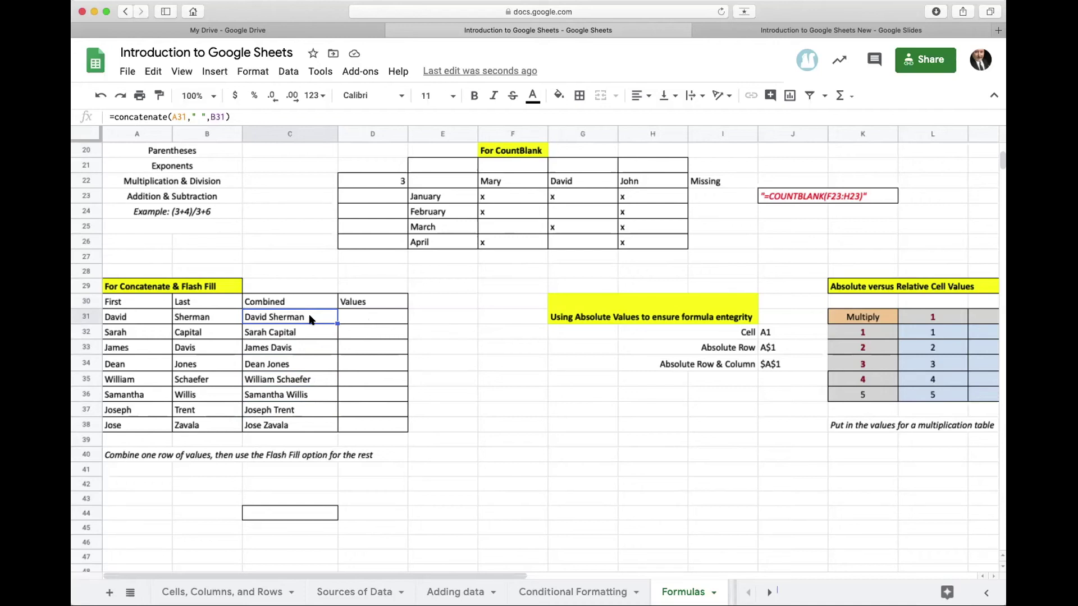
Try copying the Combined names in C31:C38 and pasting them as values only over the same cells, and undo the paste
click(366, 348)
drag(289, 316, 291, 425)
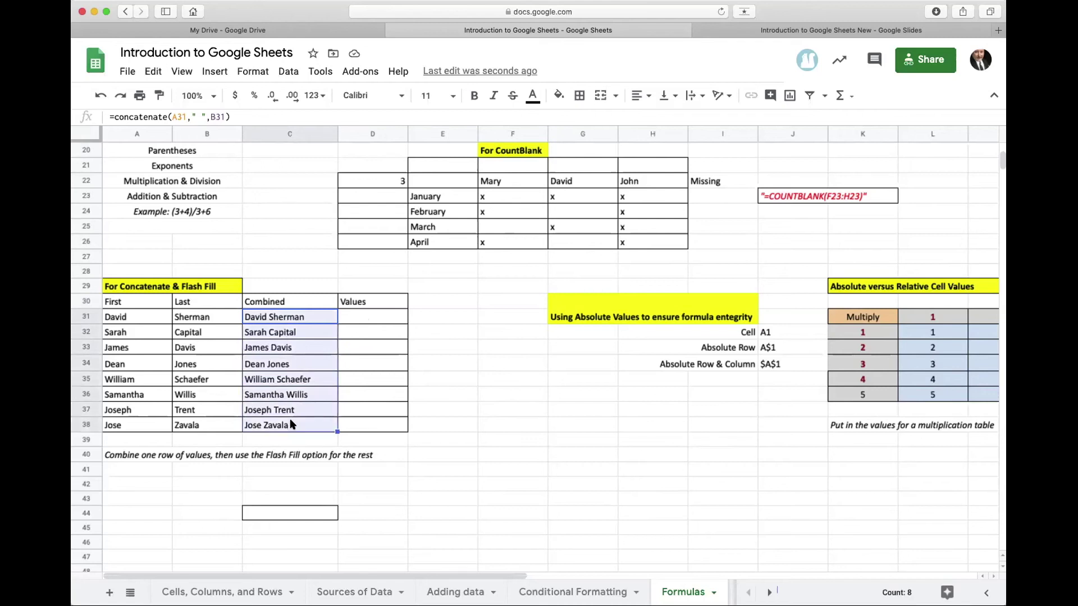
click(153, 71)
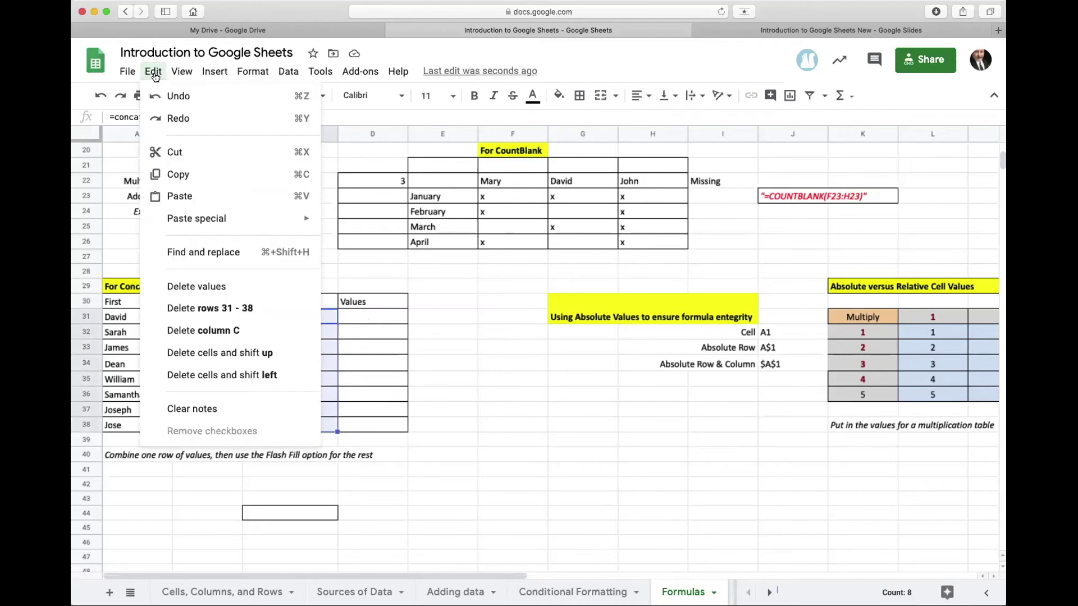
click(178, 174)
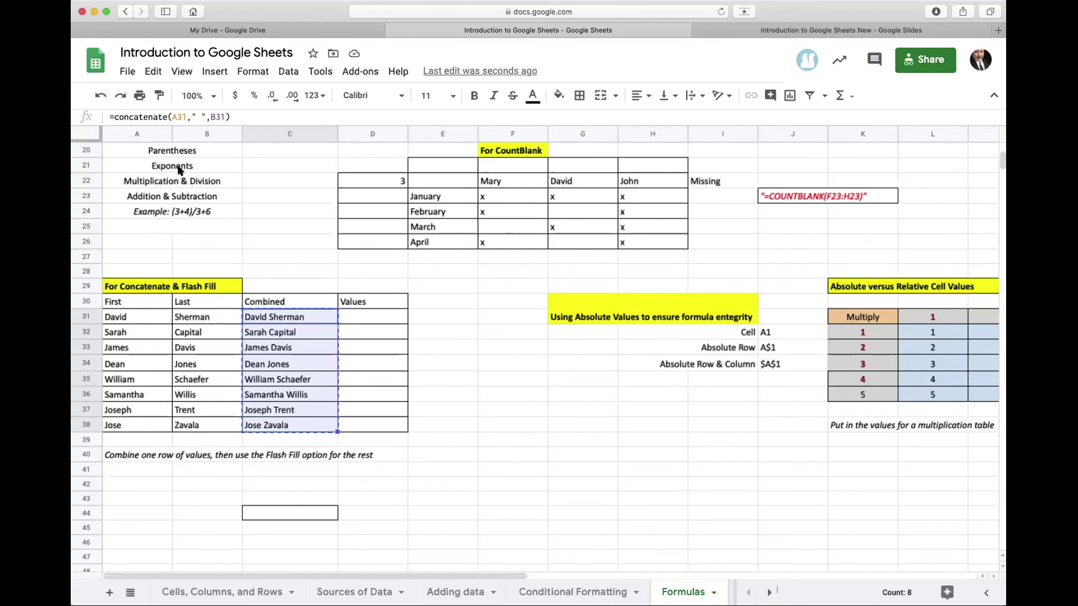
click(153, 71)
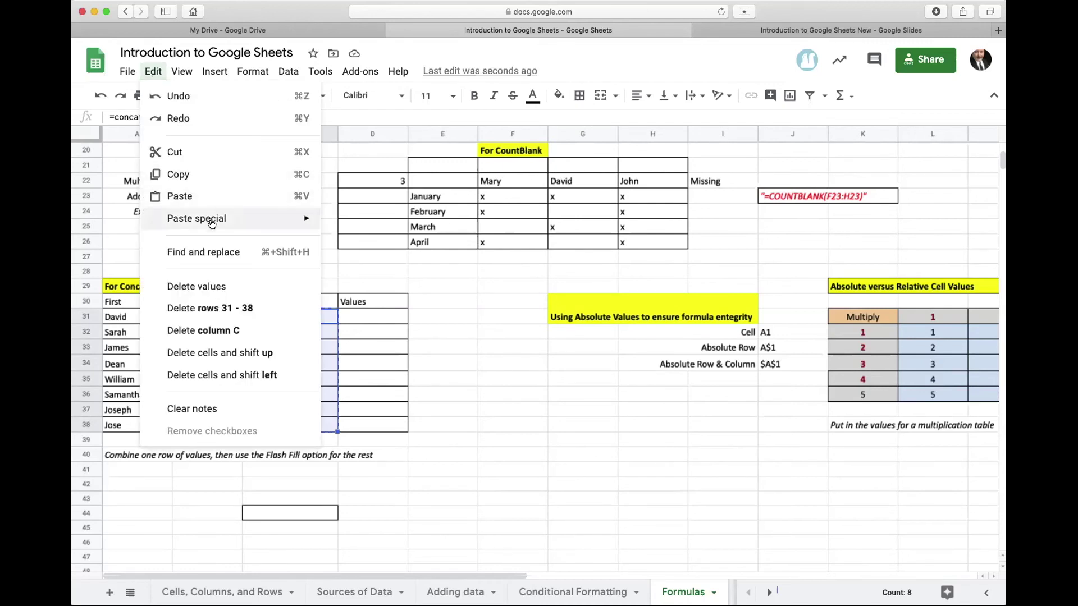
mouse_move(212, 224)
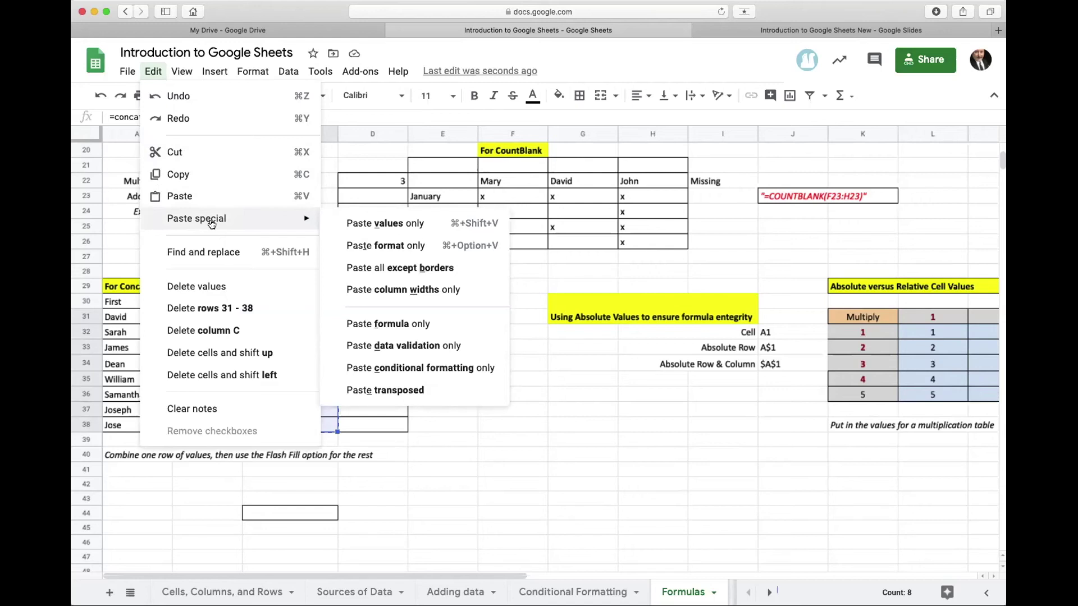
click(356, 226)
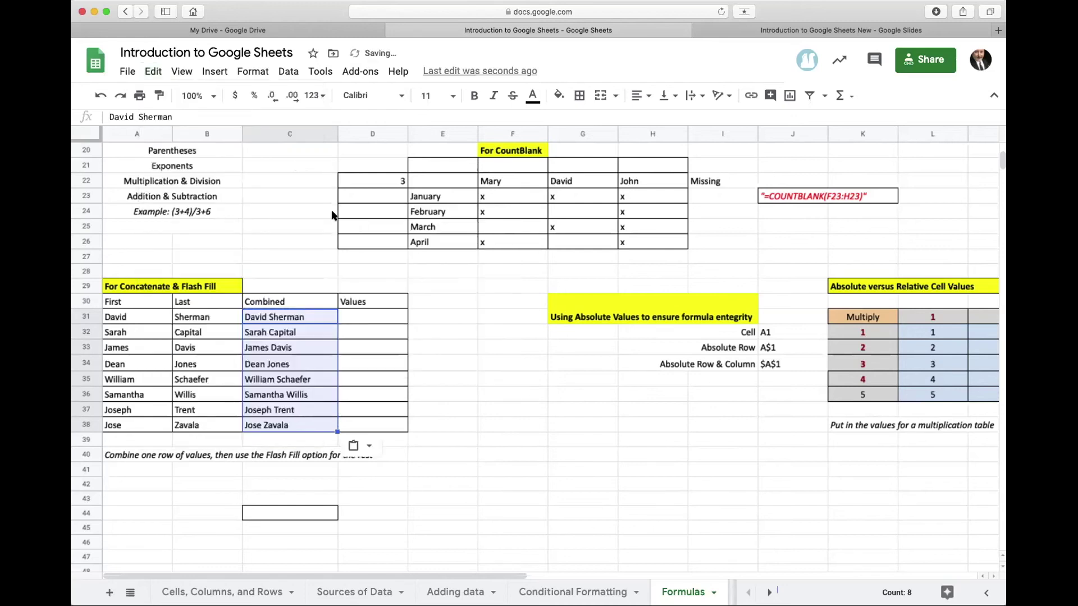
click(103, 99)
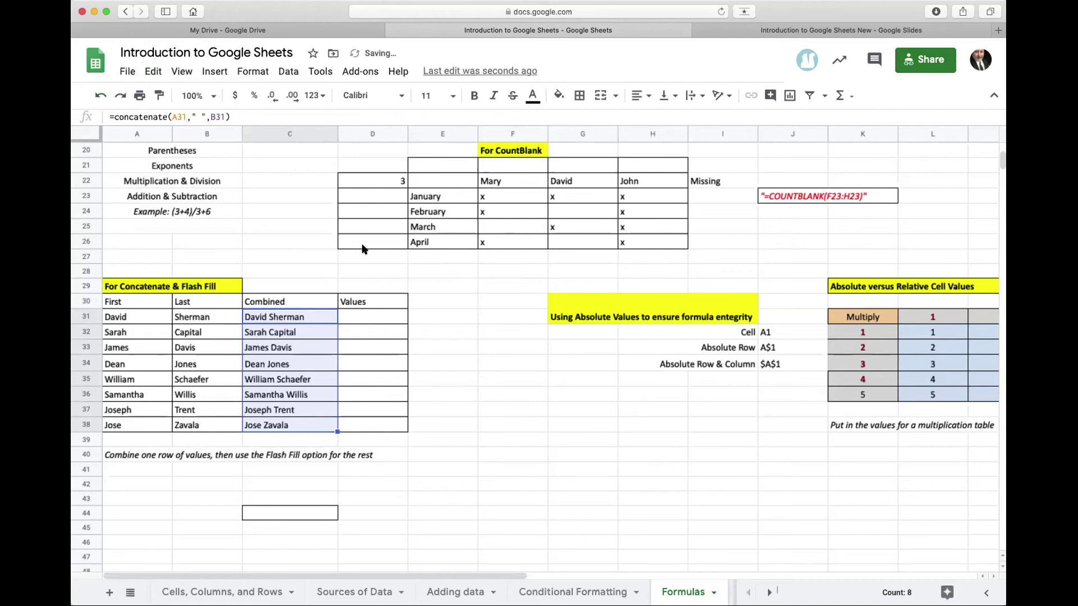
Copy C31:C38 into D31:D38 as values only and compare the contents of the Values and Combined cells
key(ctrl+c)
click(375, 316)
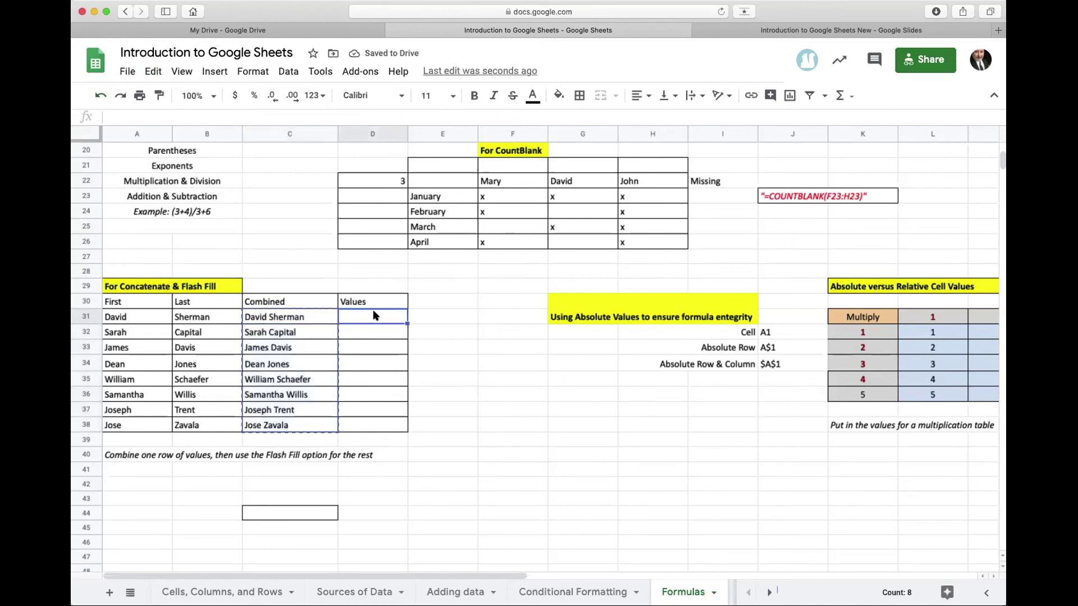
click(480, 353)
drag(372, 321, 385, 429)
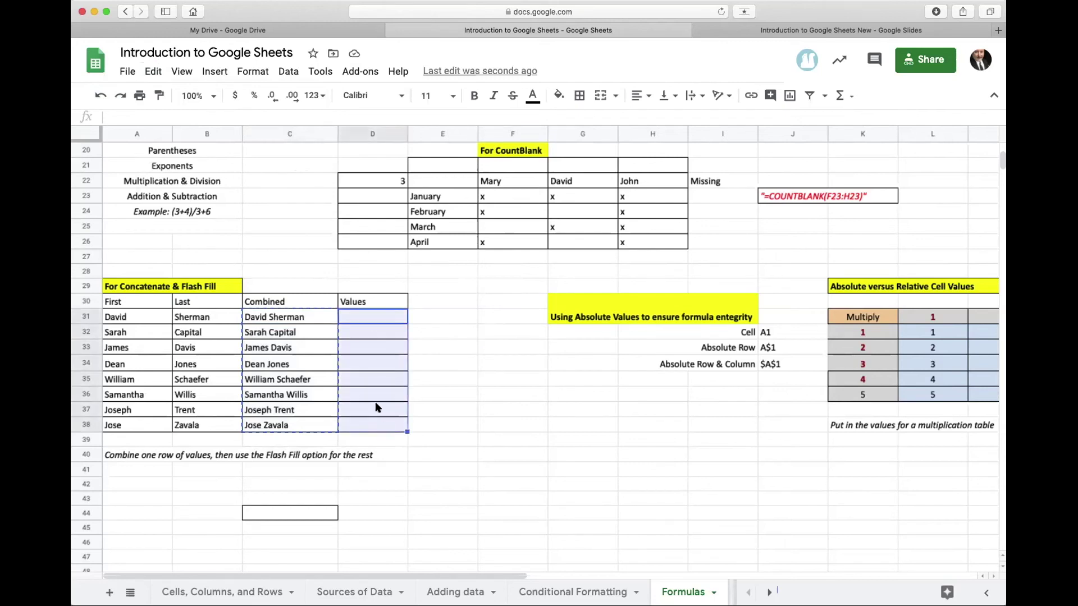
click(153, 71)
mouse_move(226, 217)
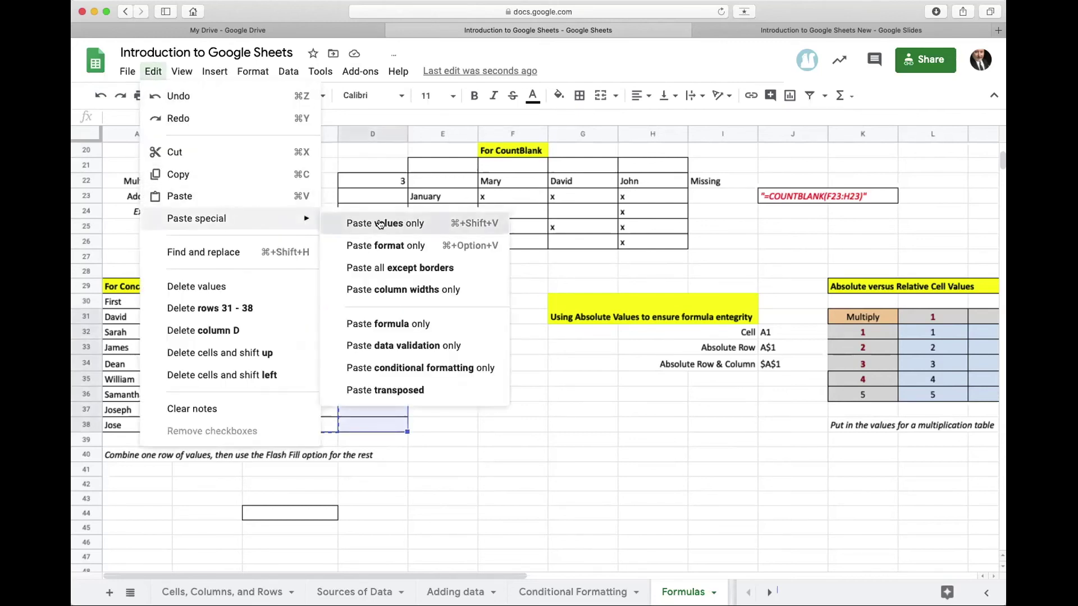
click(354, 223)
click(457, 313)
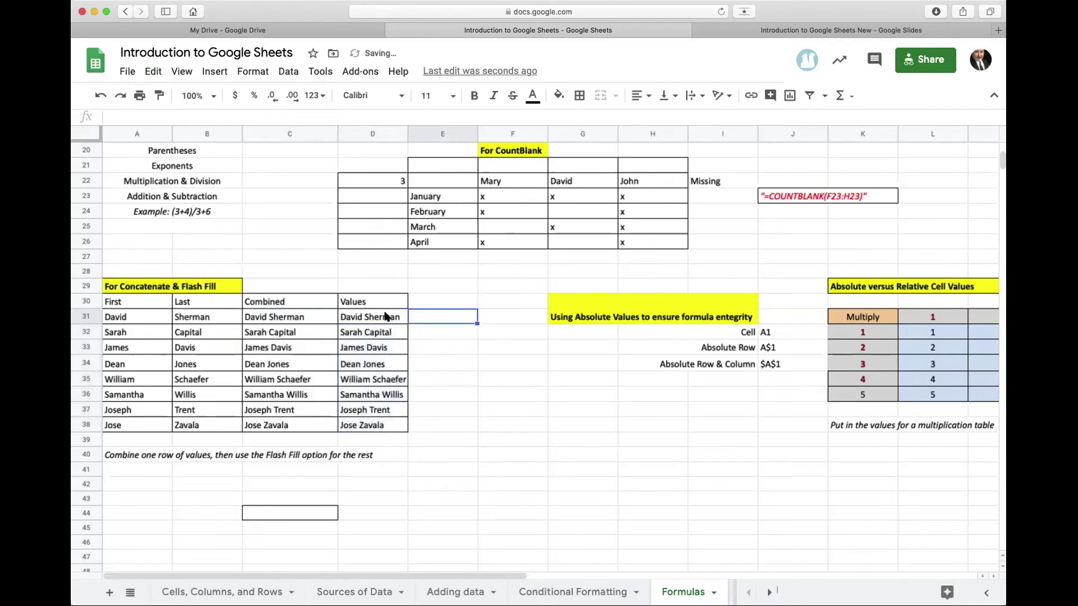
click(350, 316)
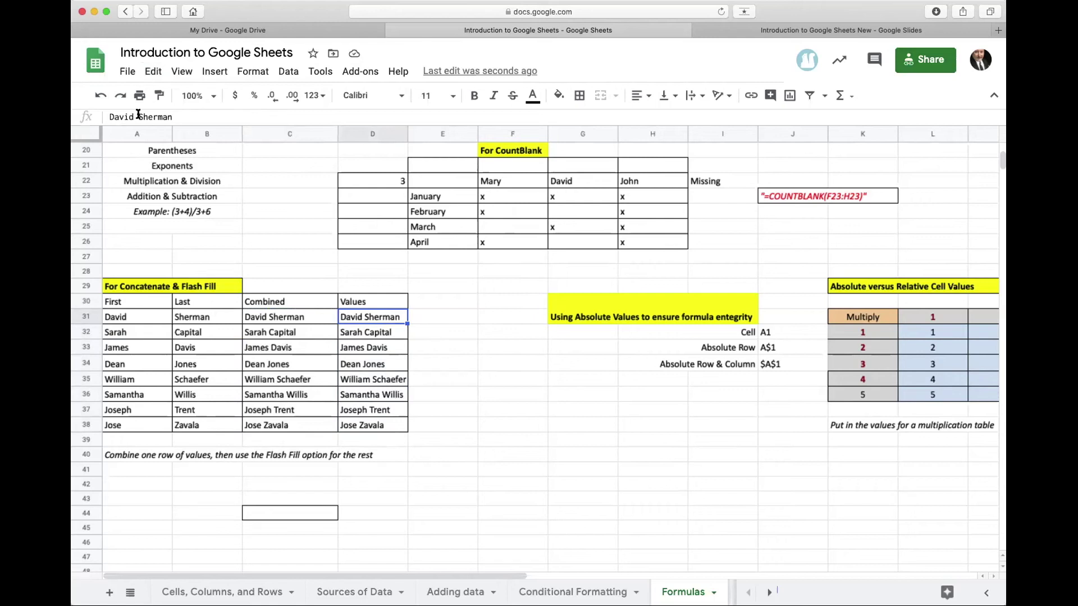
click(368, 331)
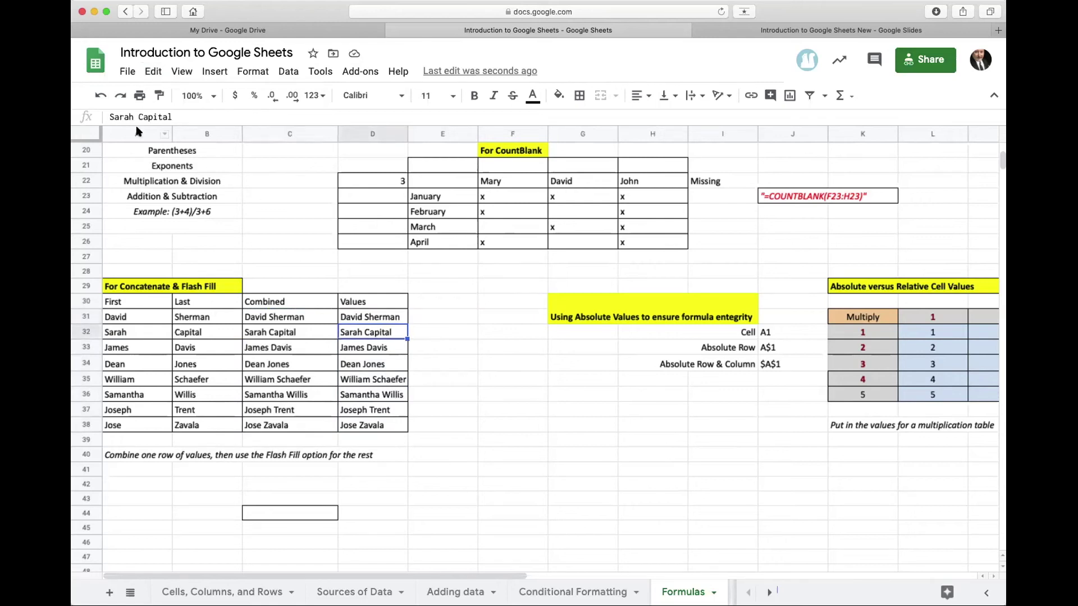
click(299, 332)
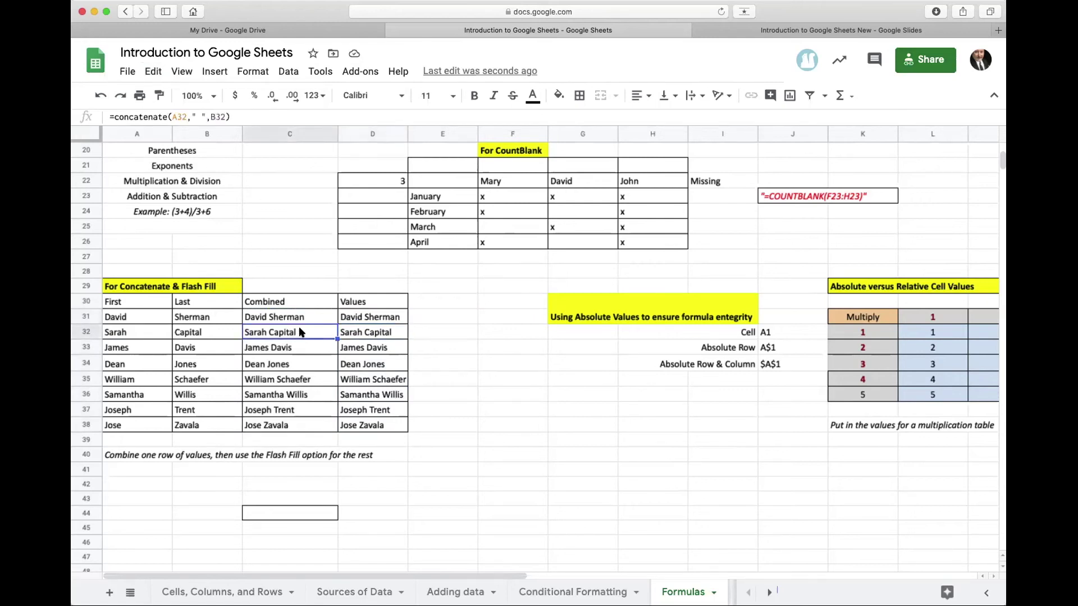
click(346, 331)
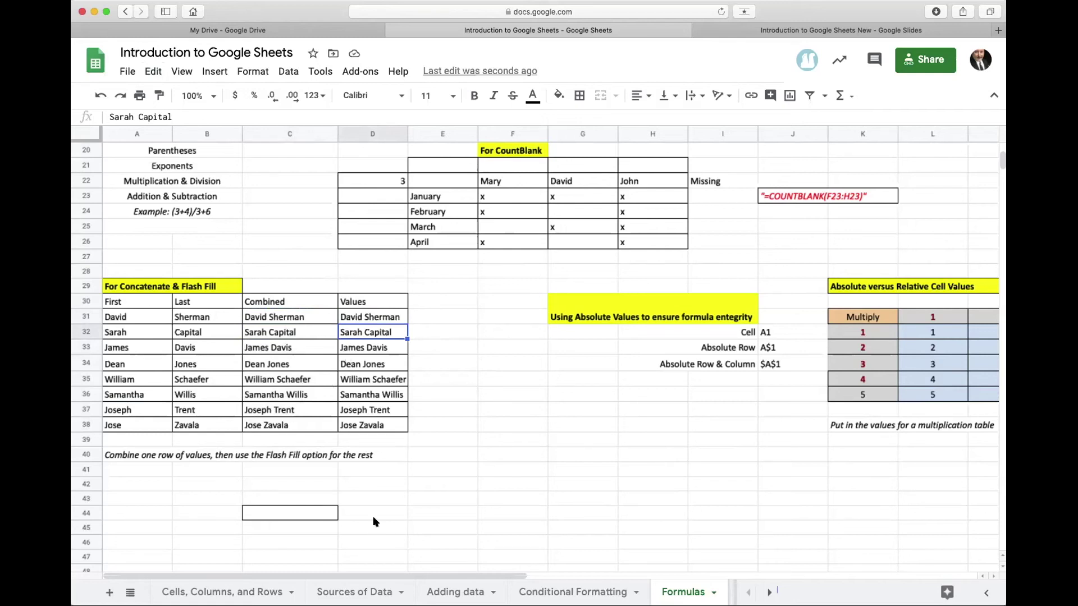
Delete the CONCATENATE formulas in C31:C38 of the Combined column
drag(278, 314, 274, 432)
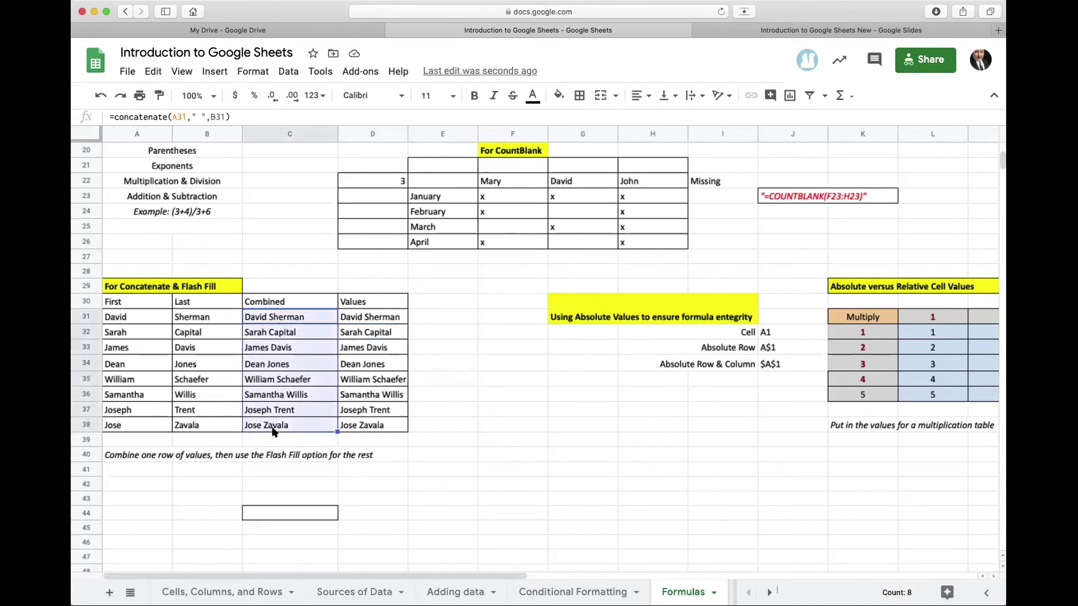
key(Delete)
click(470, 396)
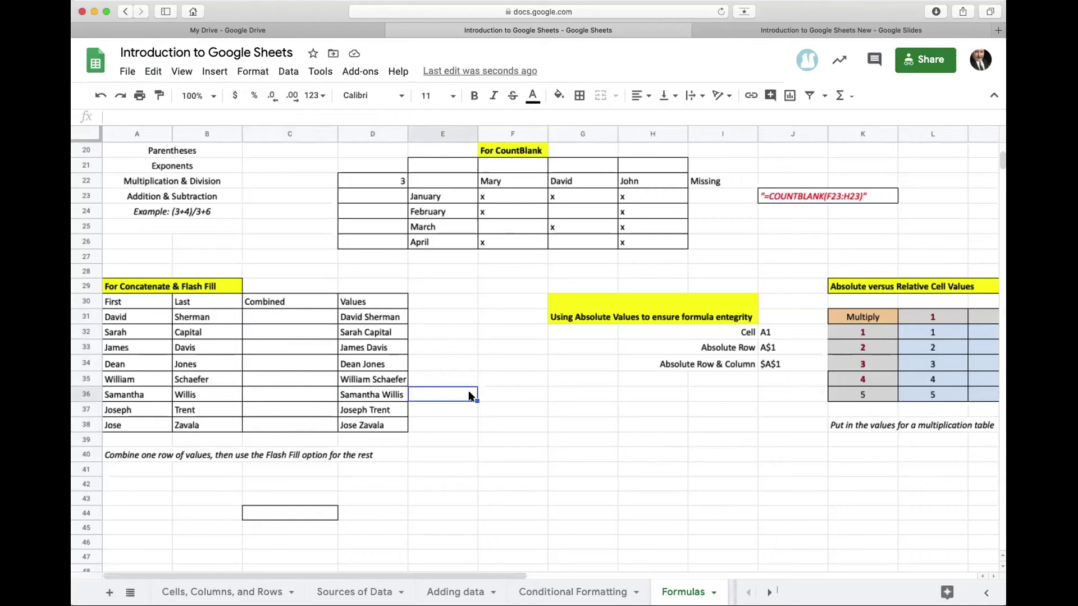
click(302, 130)
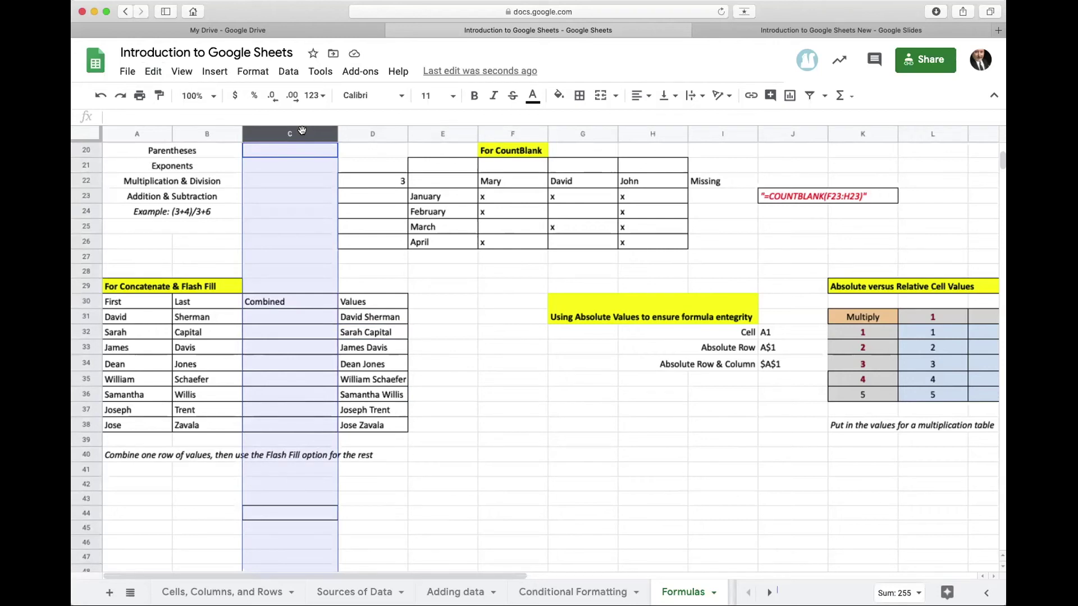
click(374, 316)
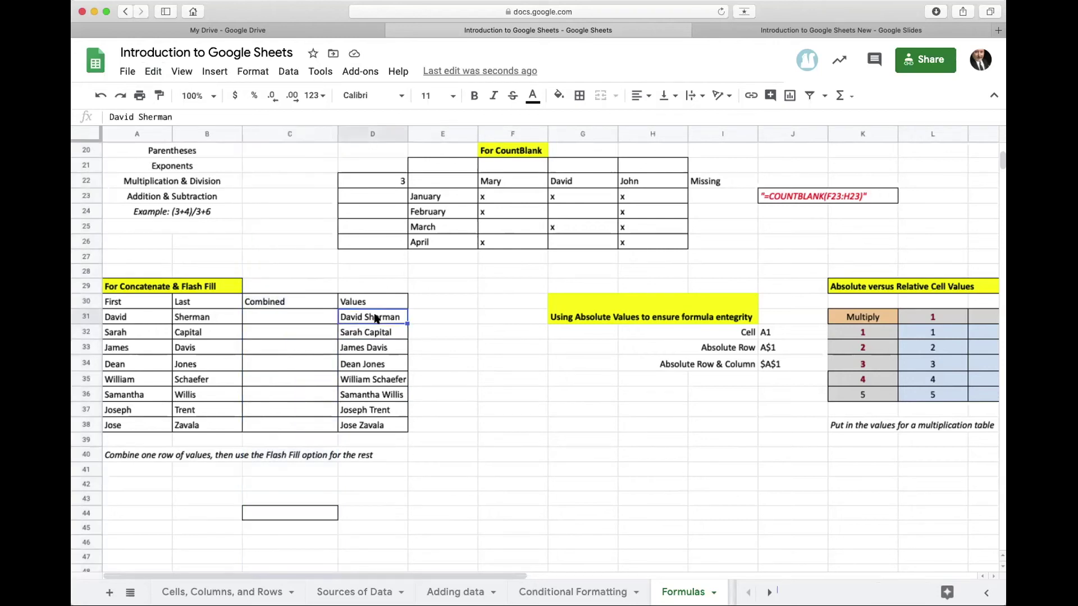
click(289, 132)
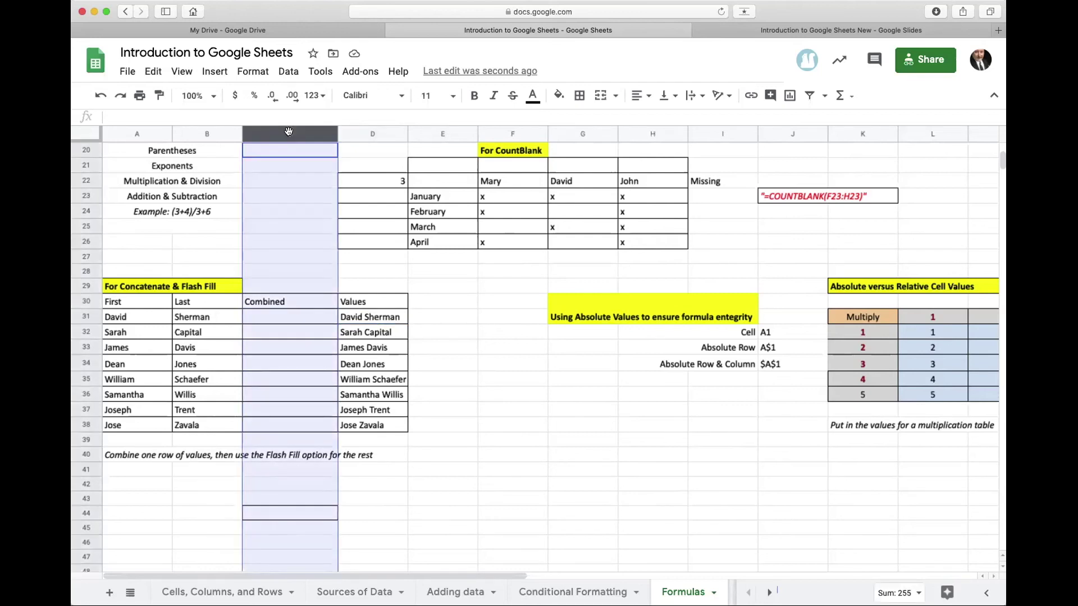
click(465, 346)
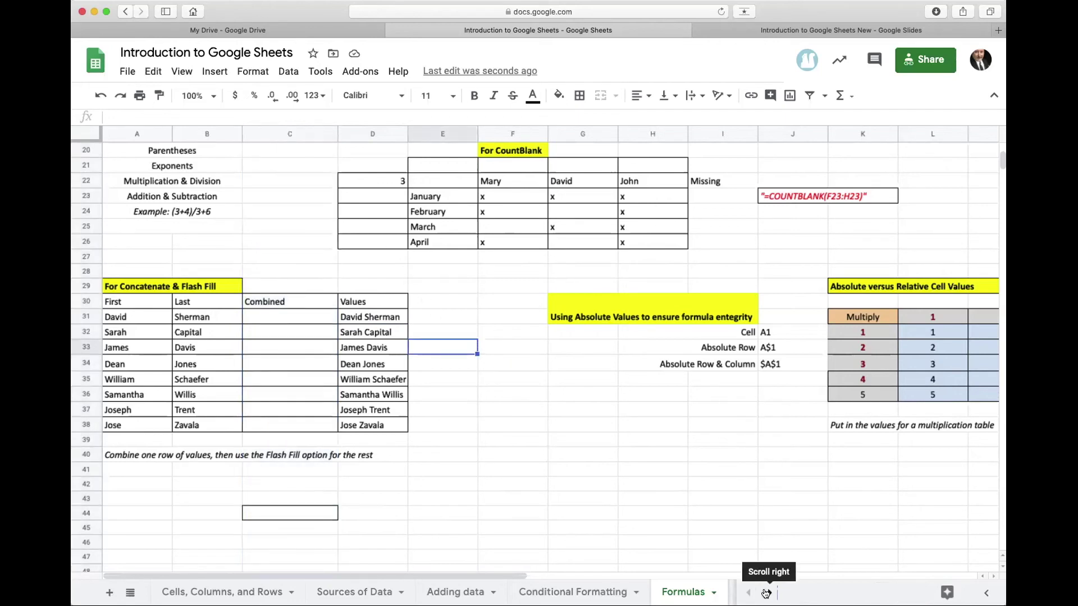
Open the Sorting and Filtering sheet, and switch to the Introduction to Google Sheets New presentation in Google Slides
click(769, 592)
click(613, 594)
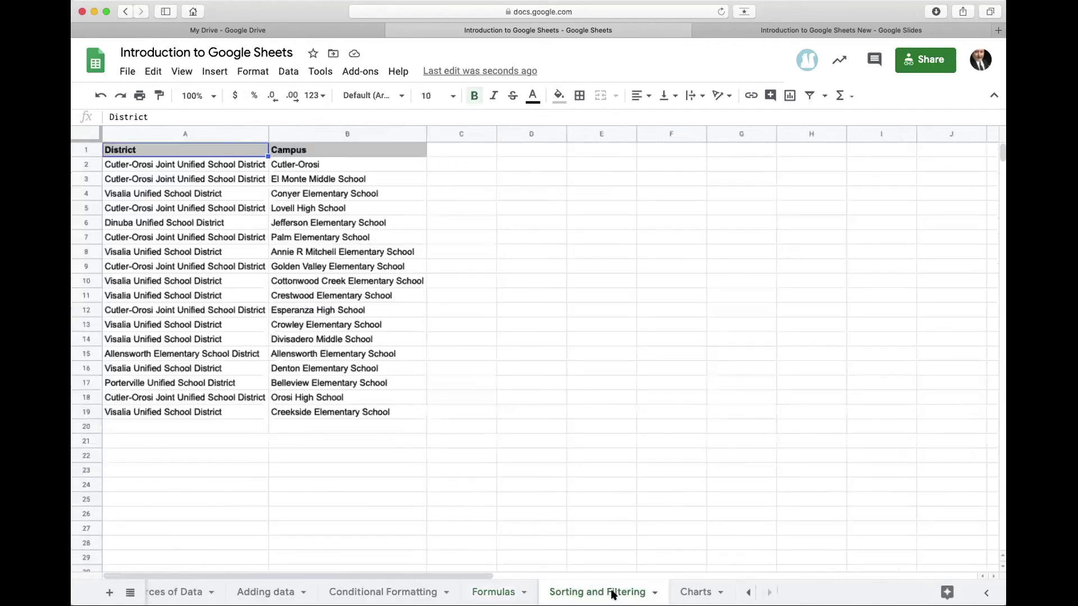
click(795, 30)
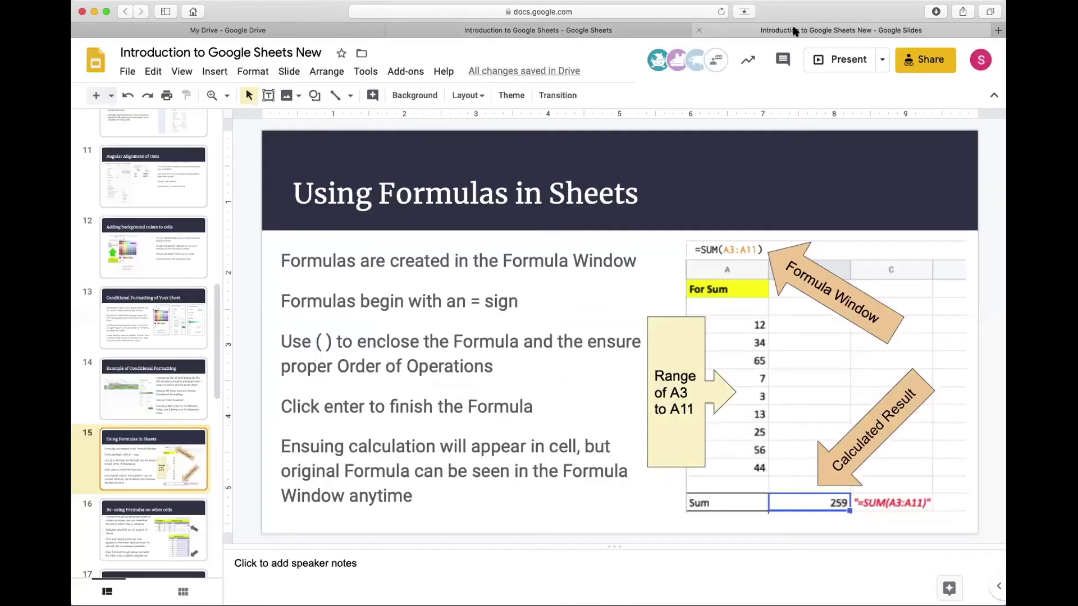
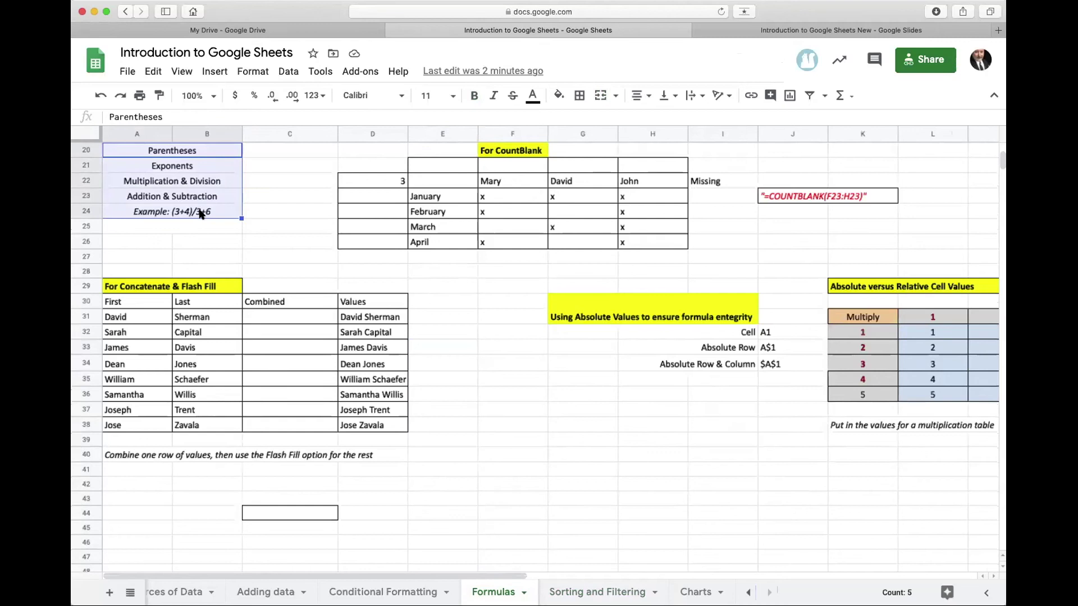
Review the border colour and line style options for the order-of-operations cells A20:B24 on the Formulas sheet
click(577, 100)
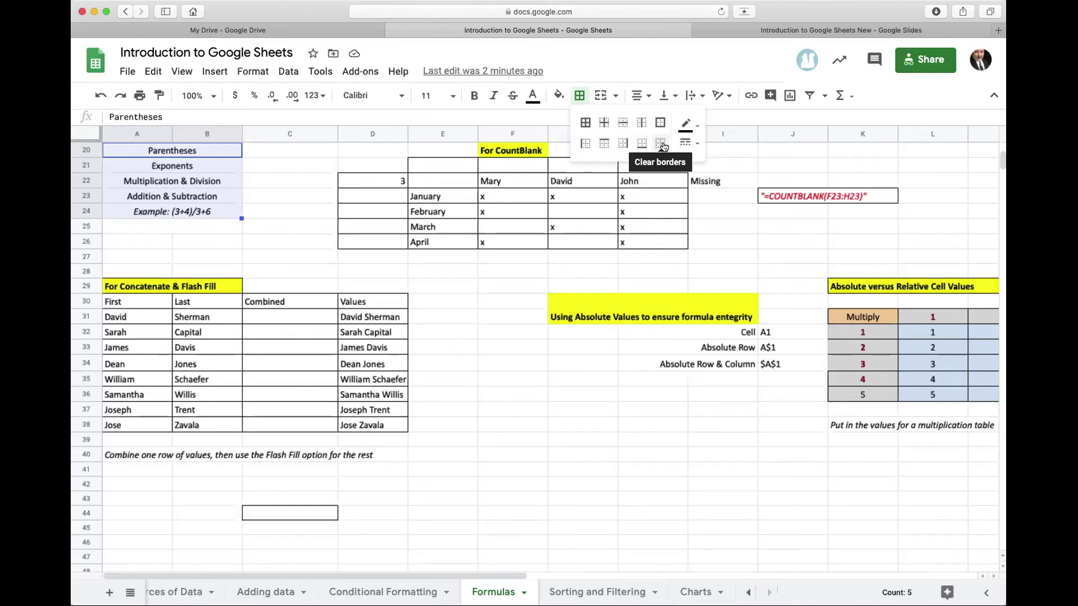
click(694, 127)
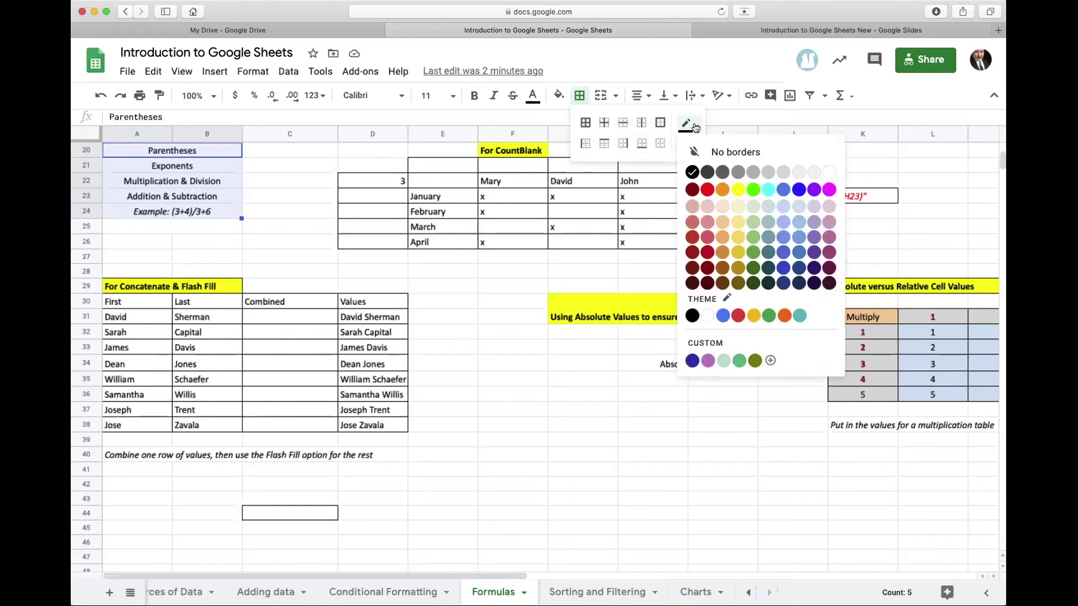
click(695, 127)
click(696, 141)
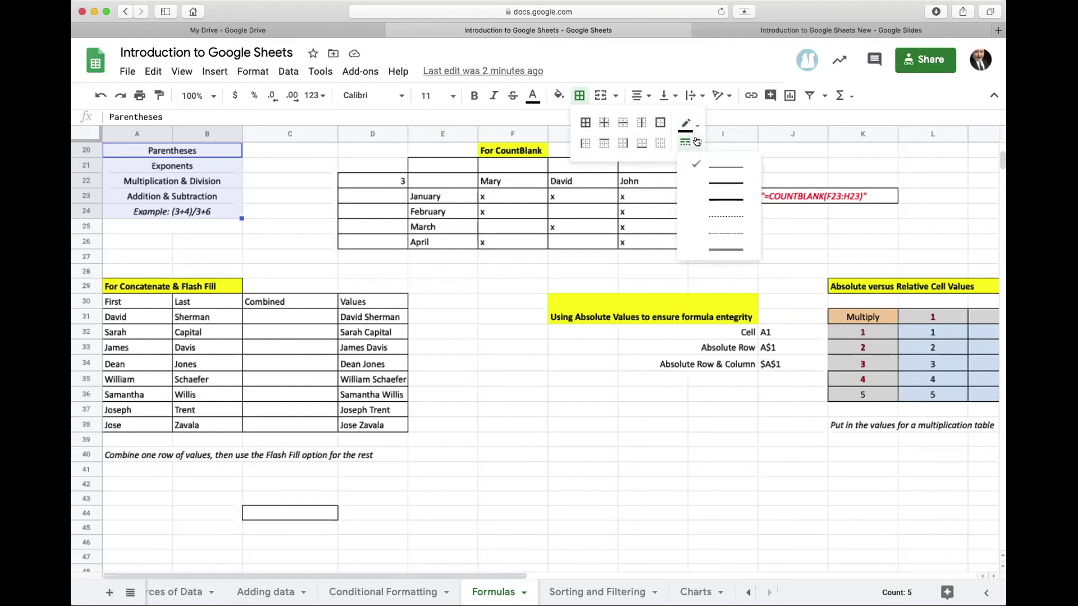
click(497, 236)
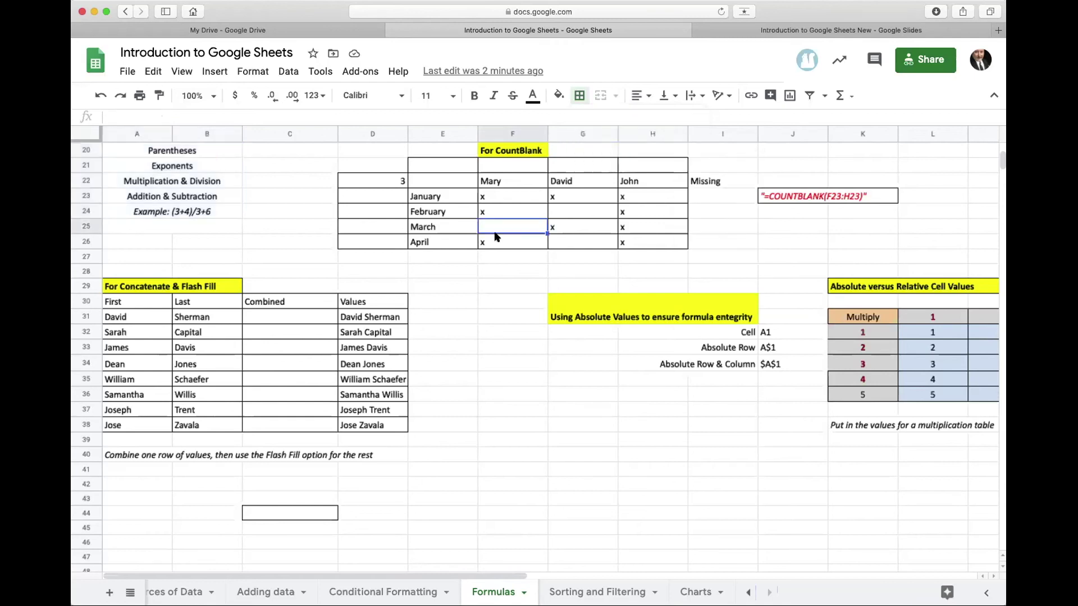
Try to set a double-line border style for the CountBlank attendance grid F23:H26
click(454, 181)
drag(454, 180, 648, 235)
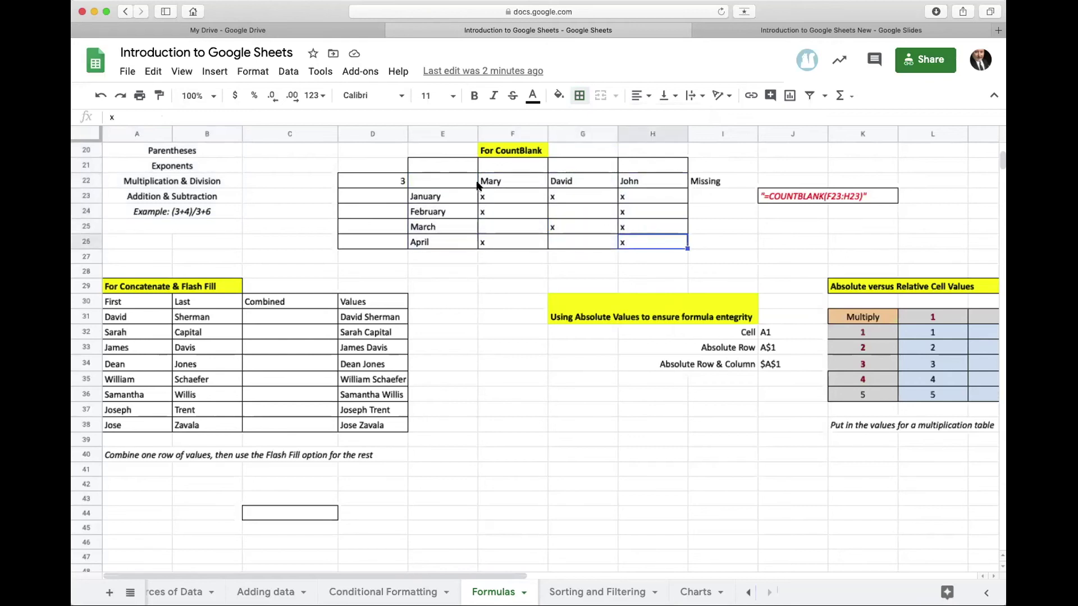
drag(494, 197, 641, 241)
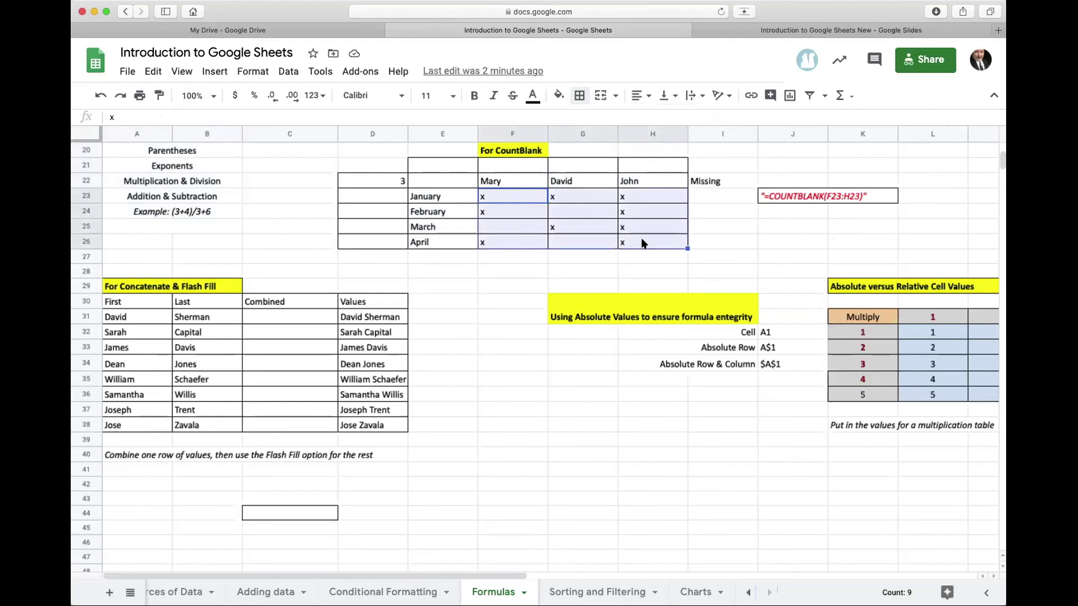
click(580, 97)
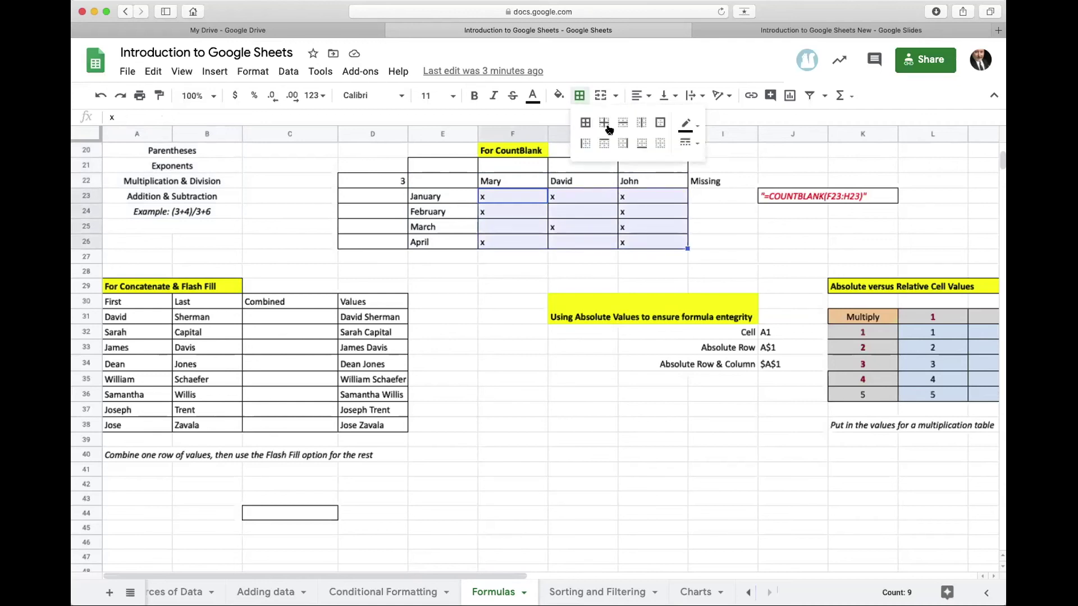
click(697, 144)
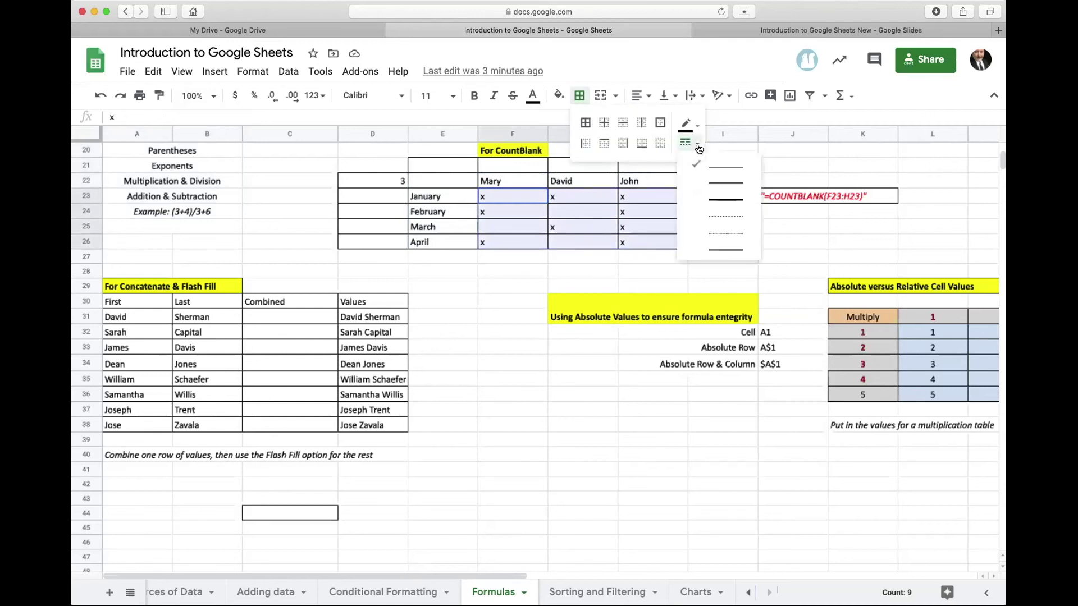
click(722, 249)
click(723, 247)
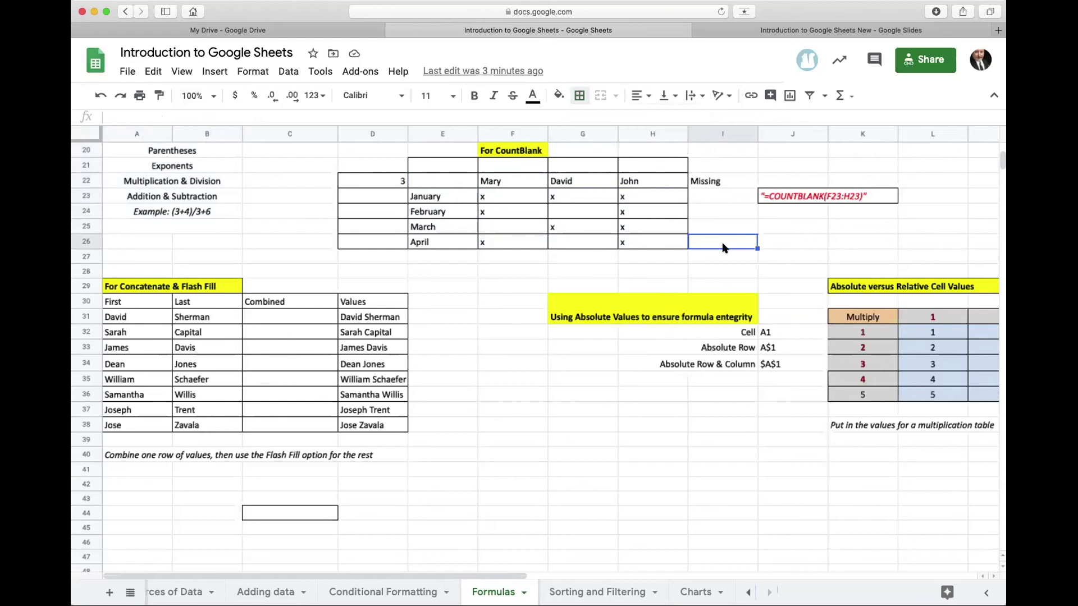
Add a double-line outer border around the order-of-operations cells A20:B24
click(198, 154)
drag(198, 155, 195, 212)
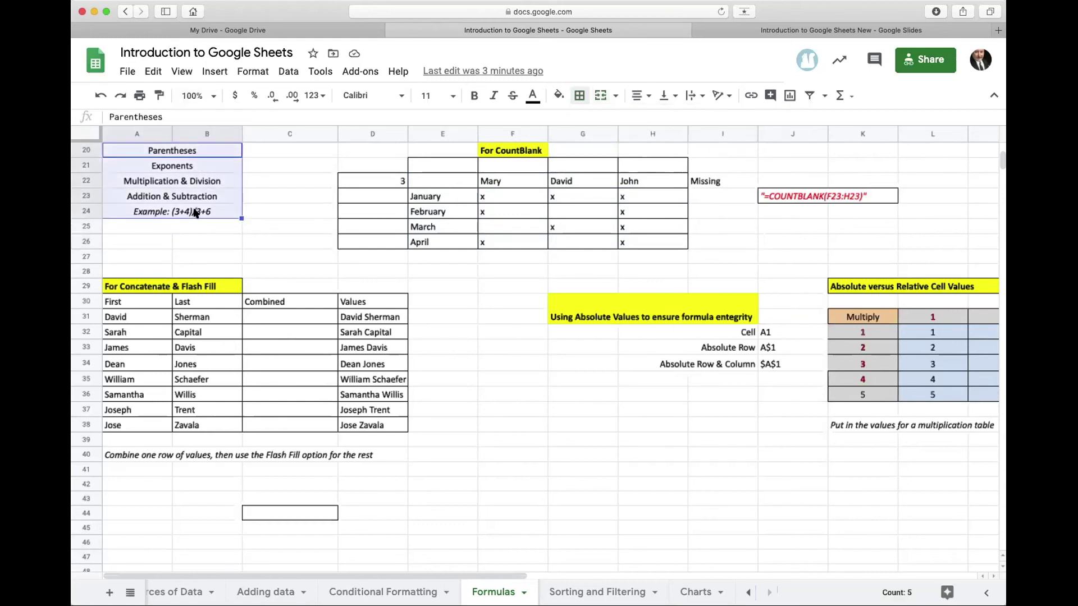
click(578, 96)
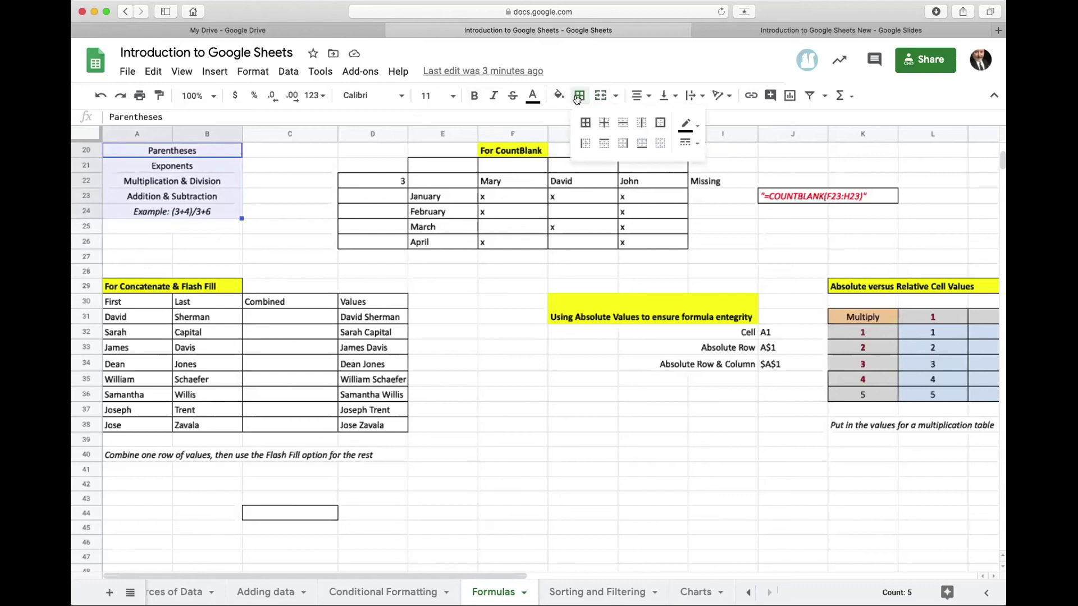
click(657, 126)
click(689, 143)
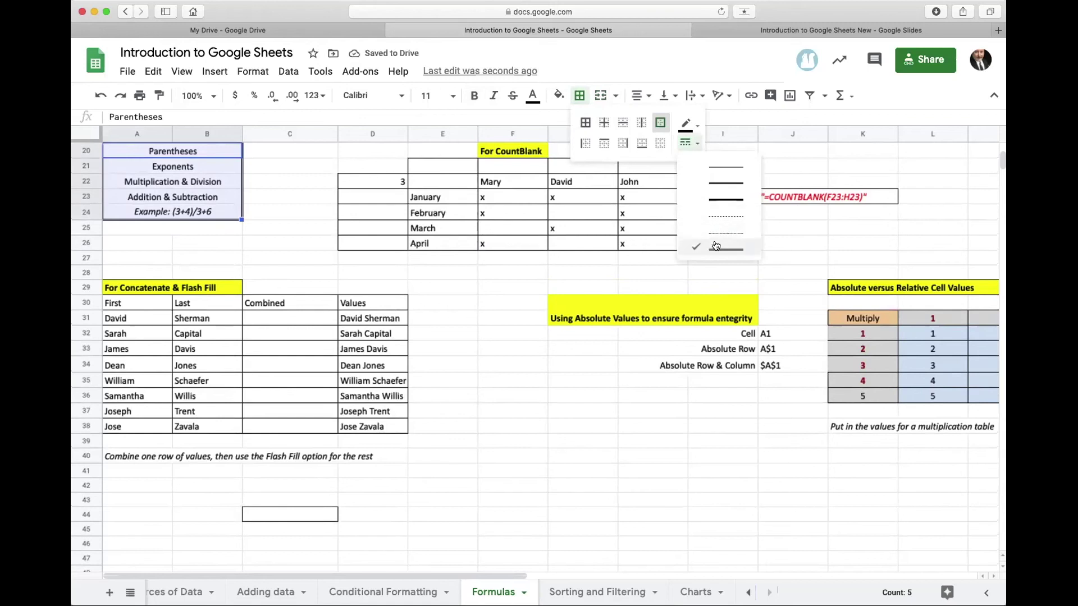
click(329, 241)
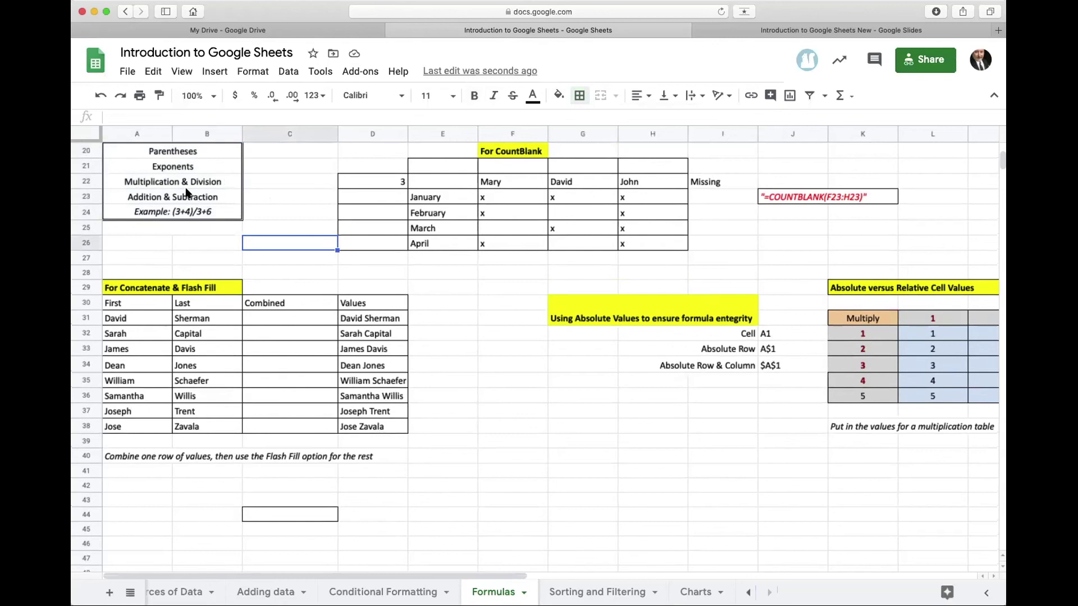
Add thin single-line inner borders between the order-of-operations cells A20:B24
drag(196, 149, 192, 213)
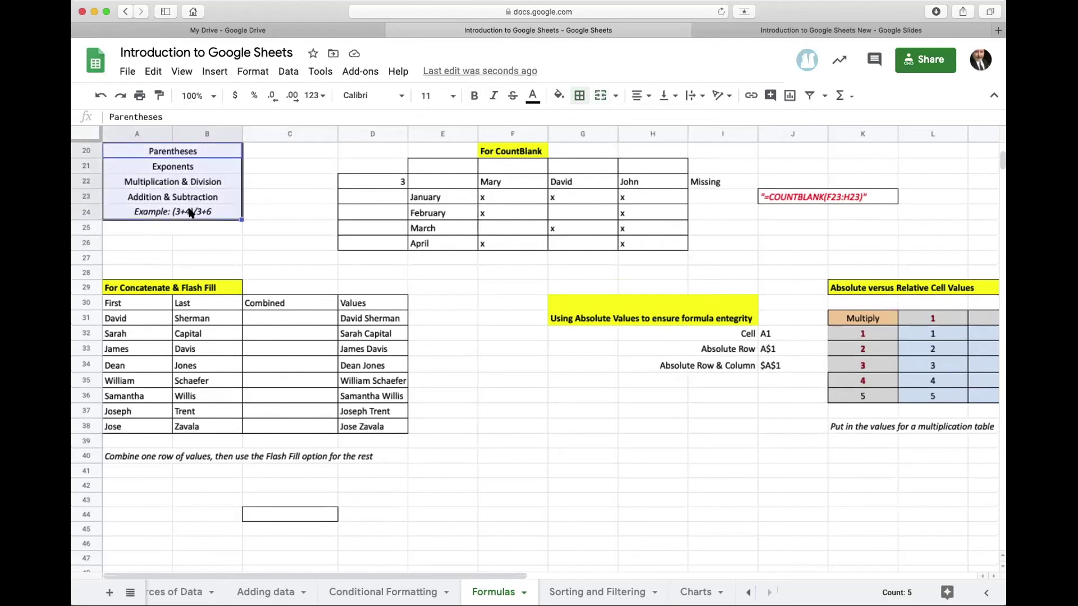
click(579, 95)
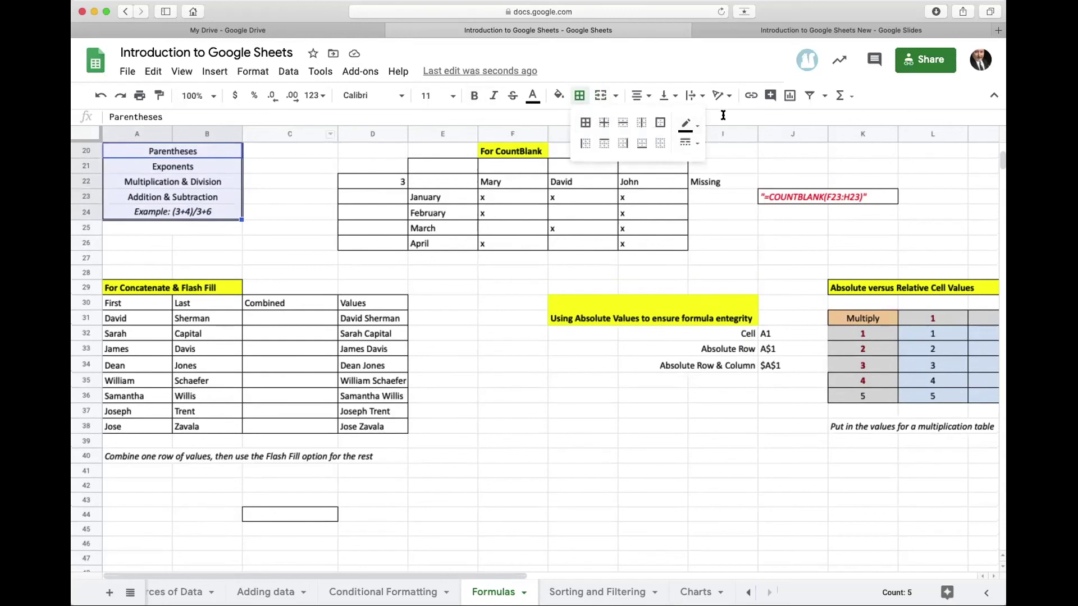
click(690, 143)
click(714, 168)
click(601, 126)
click(293, 254)
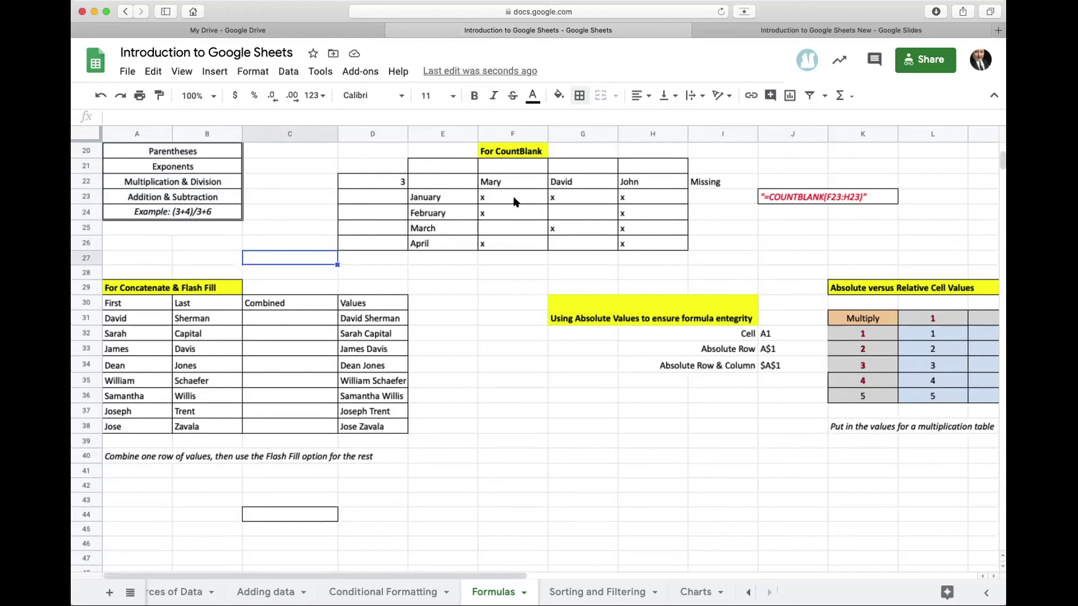
Clear all borders from the CountBlank attendance grid F23:H26
drag(511, 200, 646, 238)
click(579, 95)
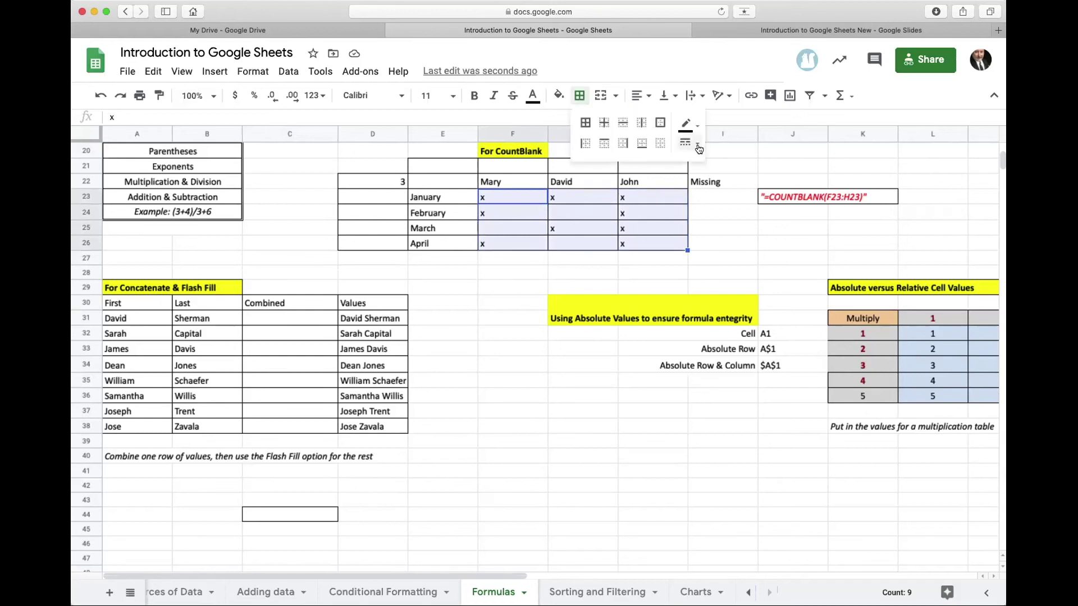
click(661, 143)
click(743, 243)
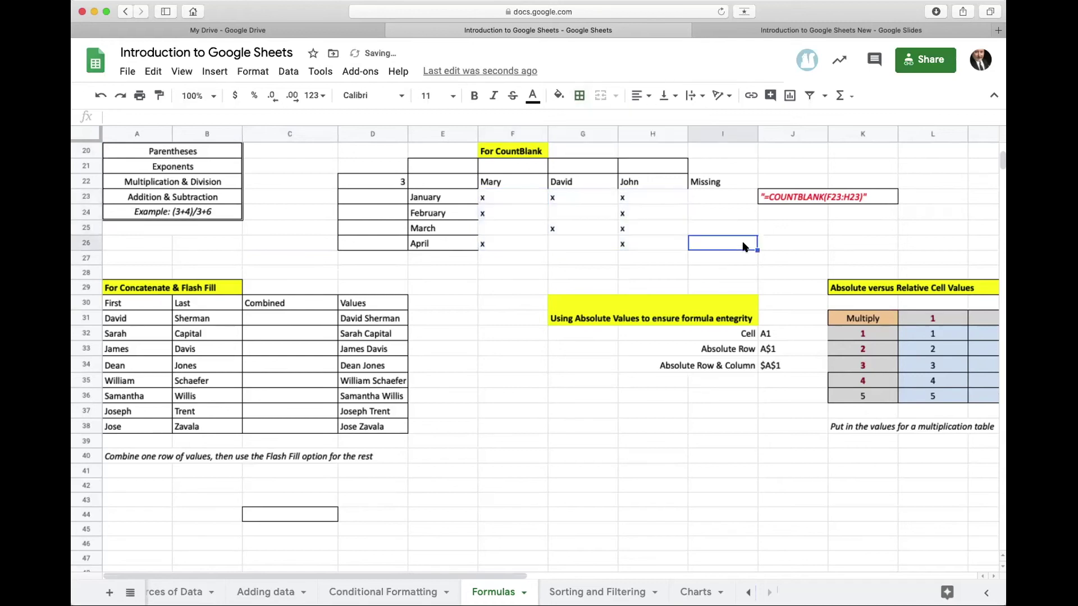
Add a double-line outer border around the CountBlank attendance grid F23:H26
drag(516, 193, 636, 245)
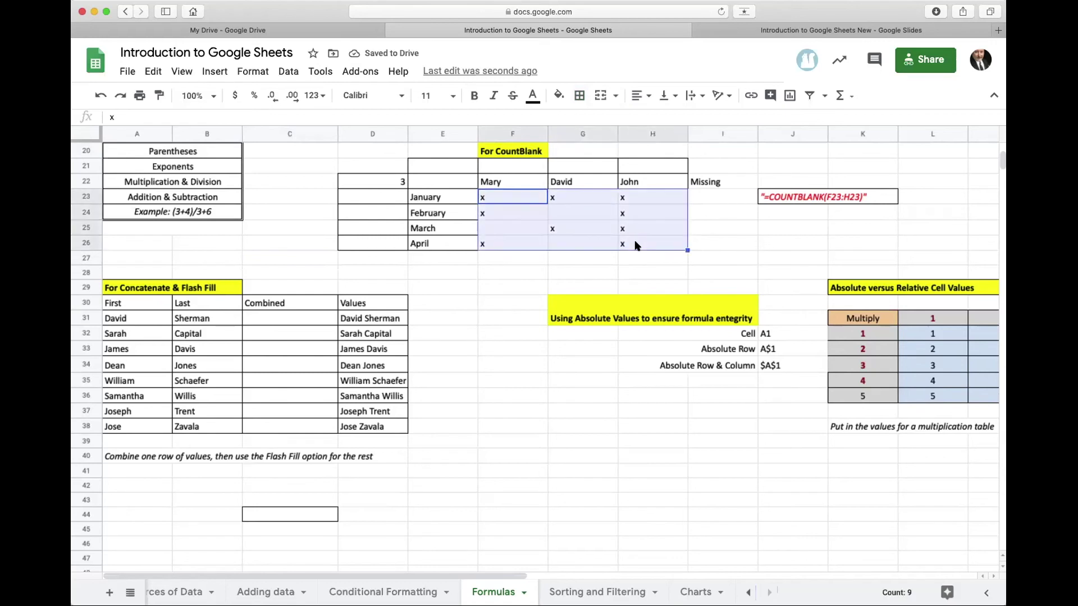
click(580, 96)
click(689, 142)
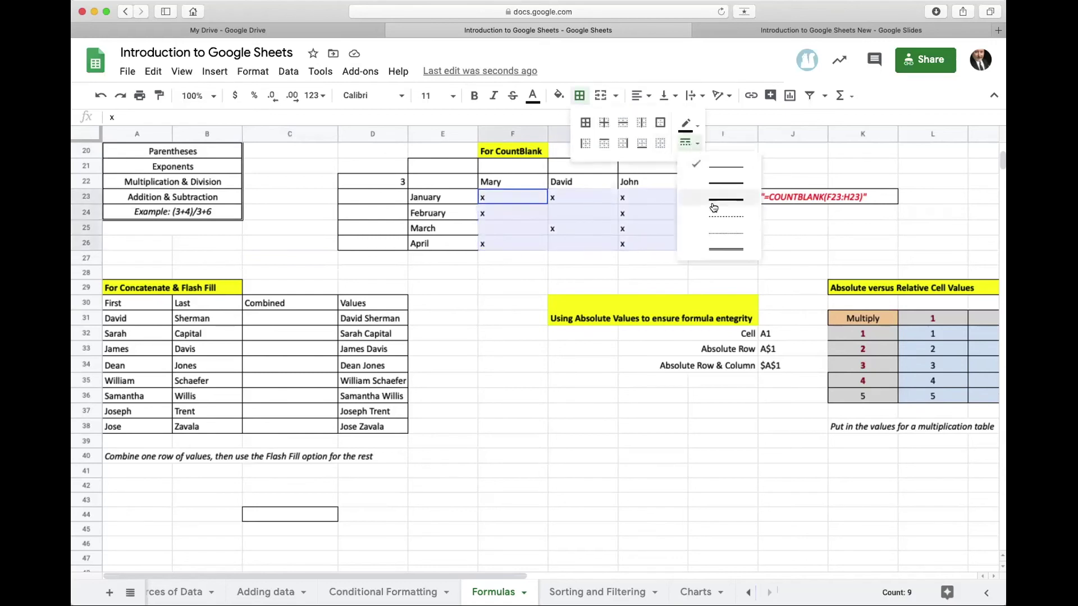
click(724, 247)
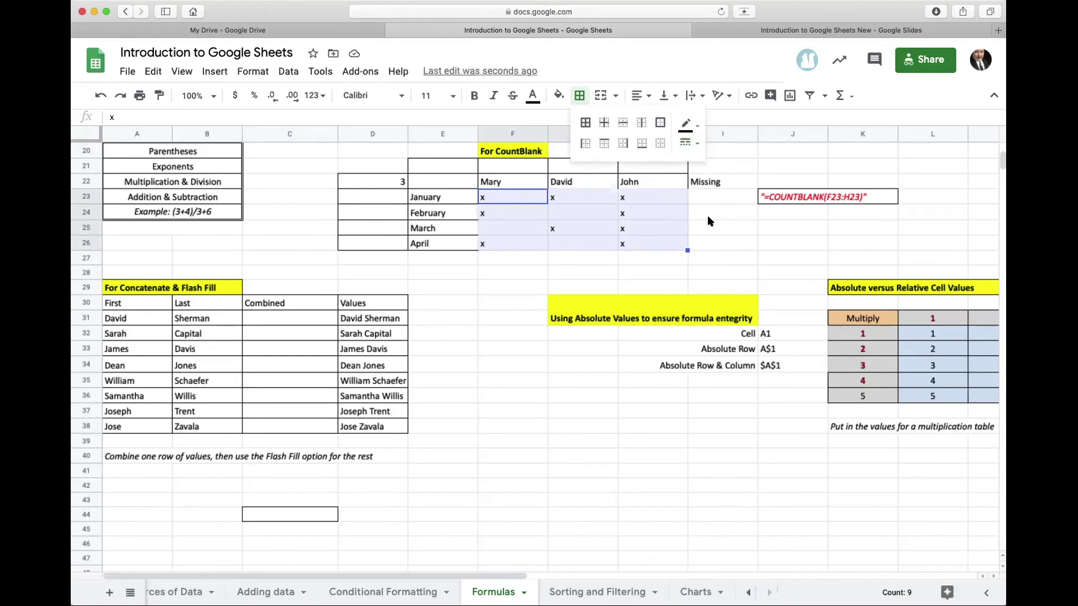
click(658, 128)
click(512, 305)
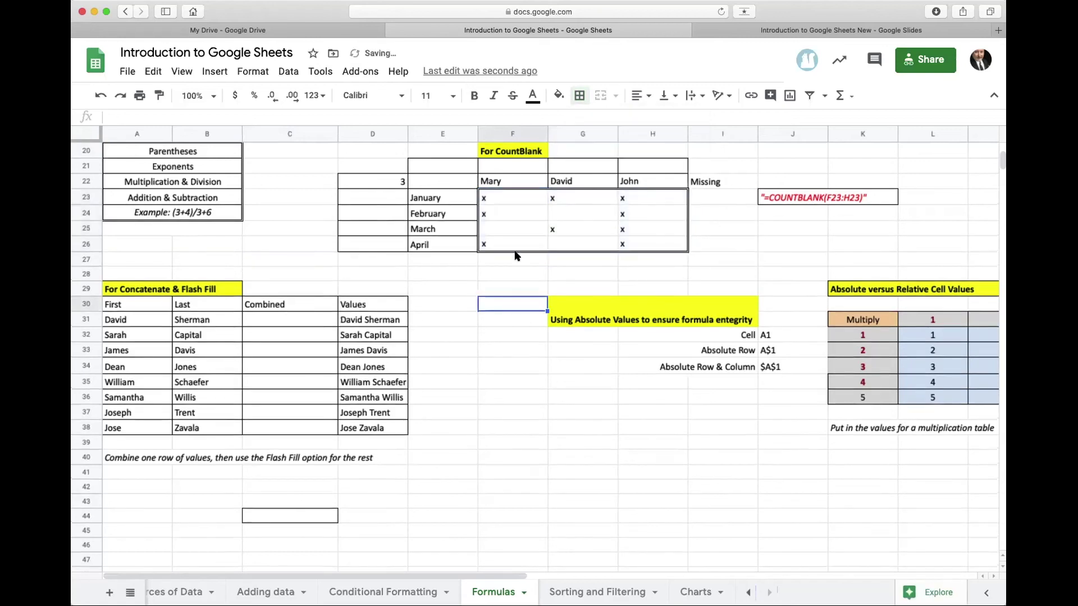
Add thin single-line inner borders between the CountBlank attendance cells F23:H26
drag(510, 196, 634, 242)
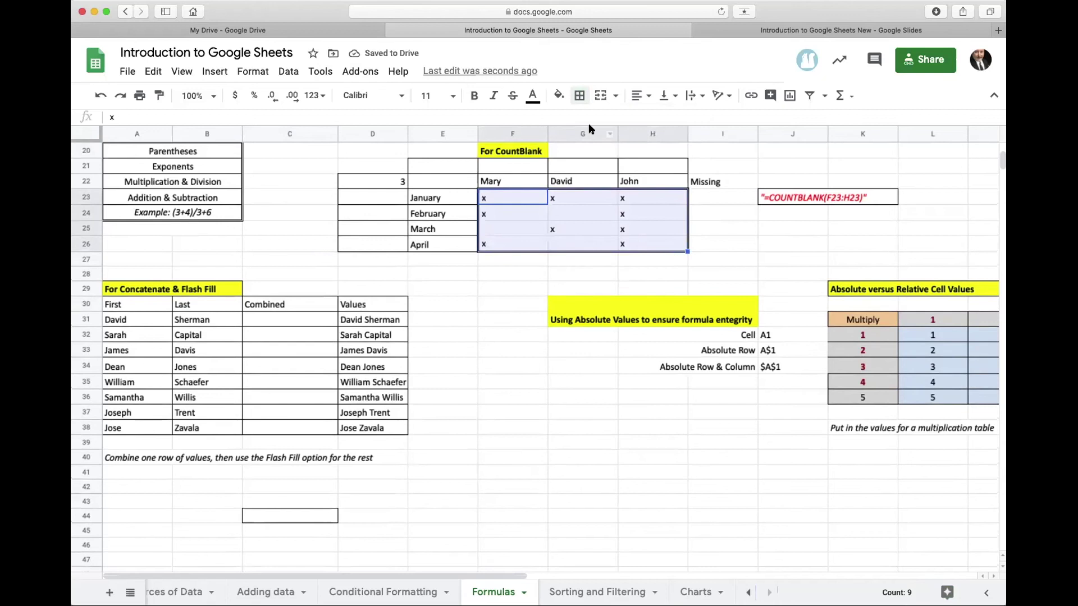
click(579, 96)
click(690, 144)
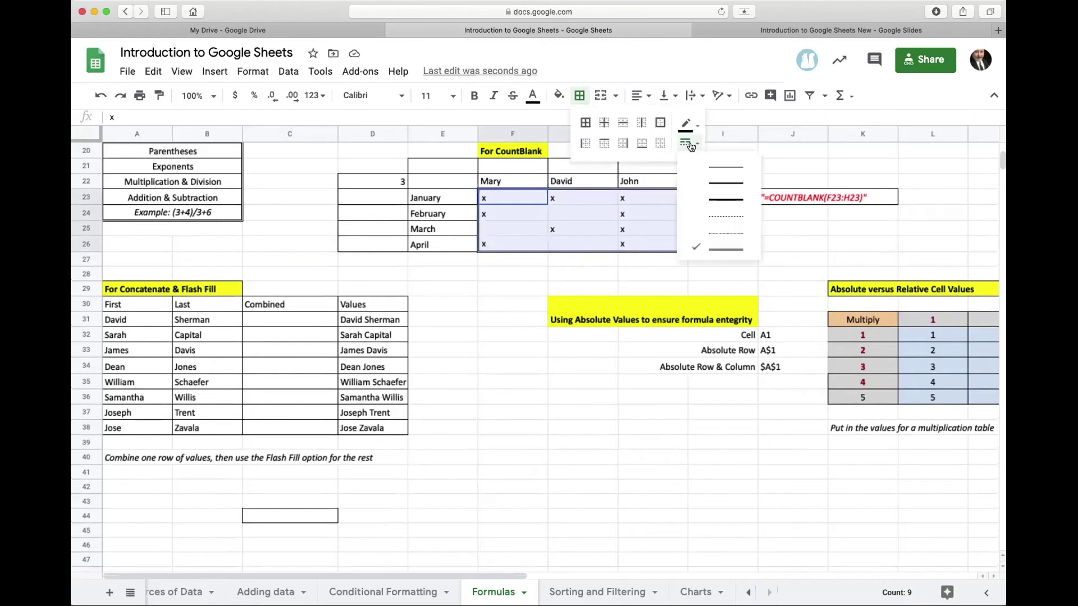
click(709, 166)
click(606, 125)
click(502, 287)
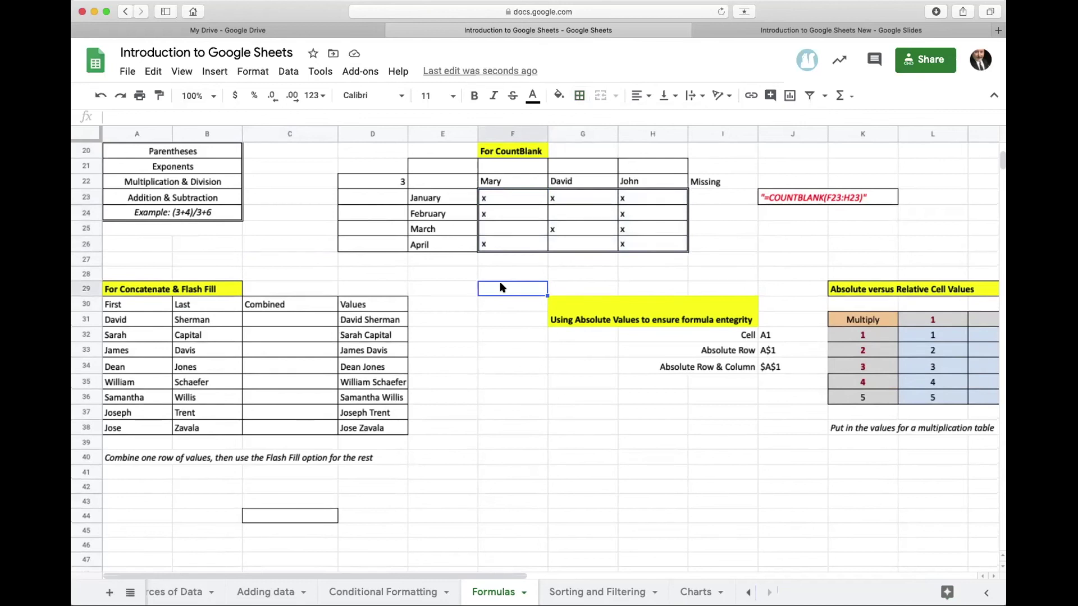
Clear all borders from the month label cells E23:E26 beside the CountBlank attendance grid
click(435, 200)
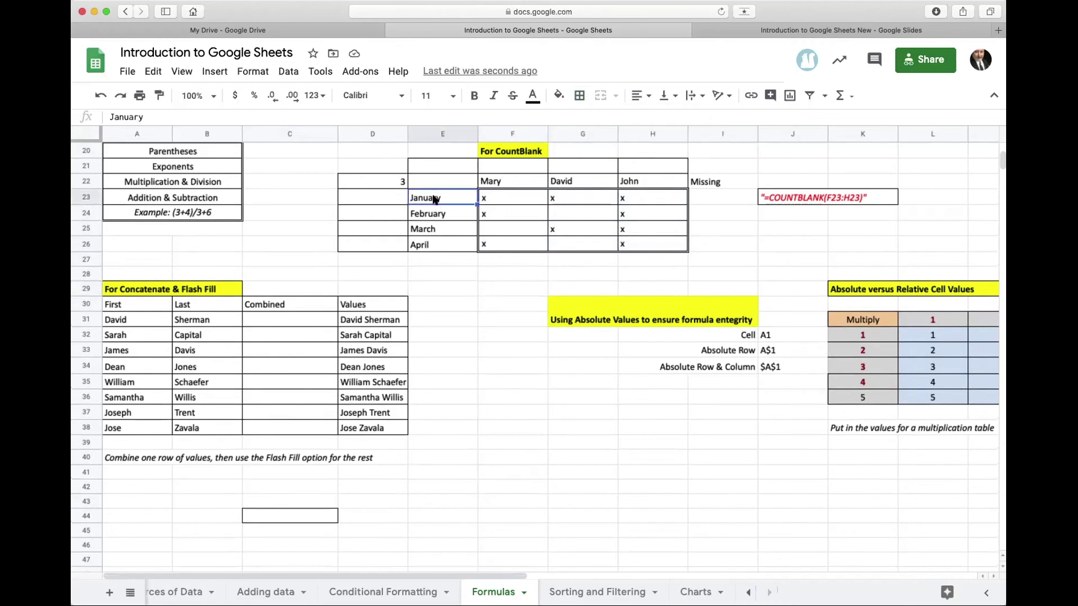
click(430, 262)
click(444, 201)
drag(445, 202, 444, 245)
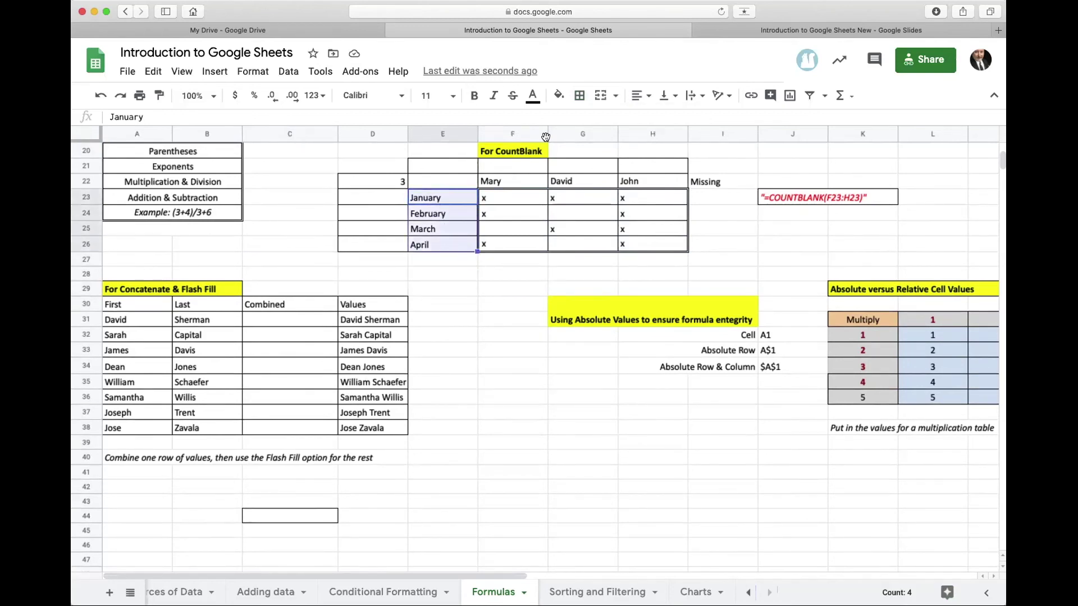
click(578, 98)
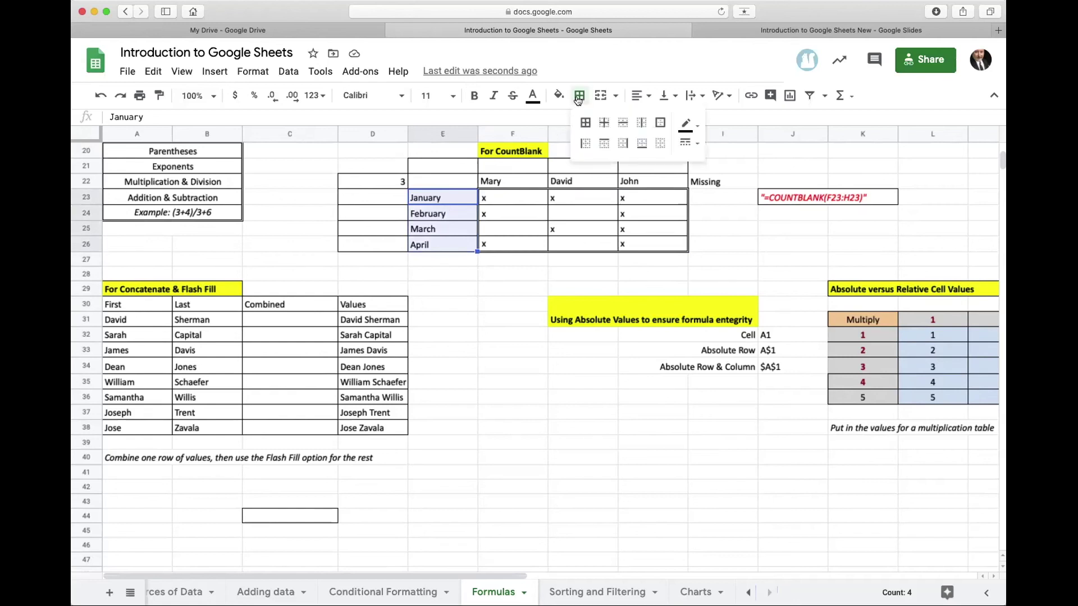
click(656, 146)
click(455, 302)
Add a right border to the month label cells E23:E26
drag(452, 192, 453, 247)
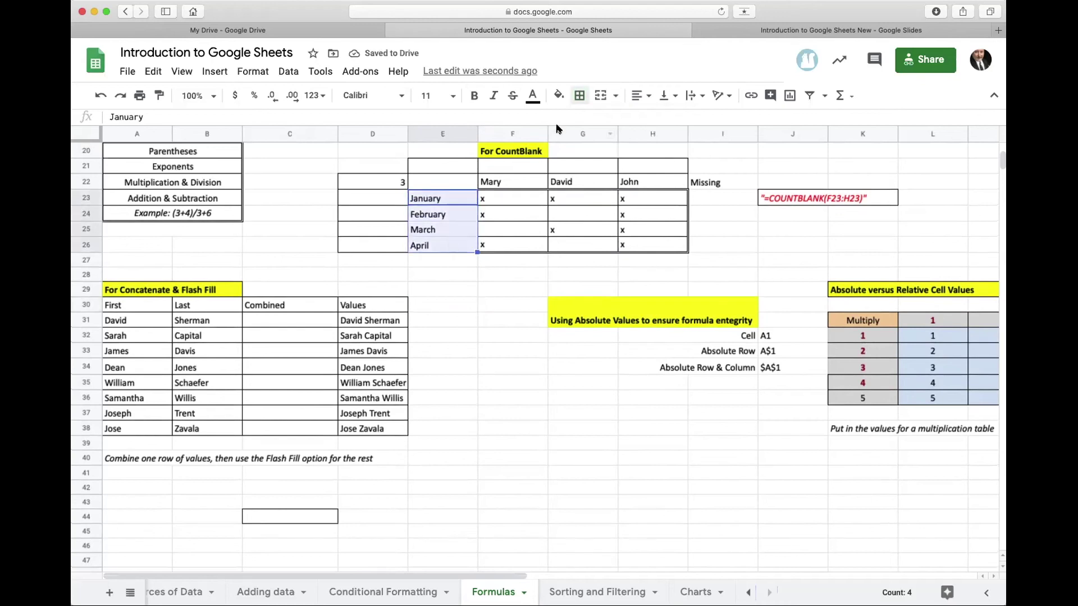
click(579, 95)
click(622, 145)
click(476, 311)
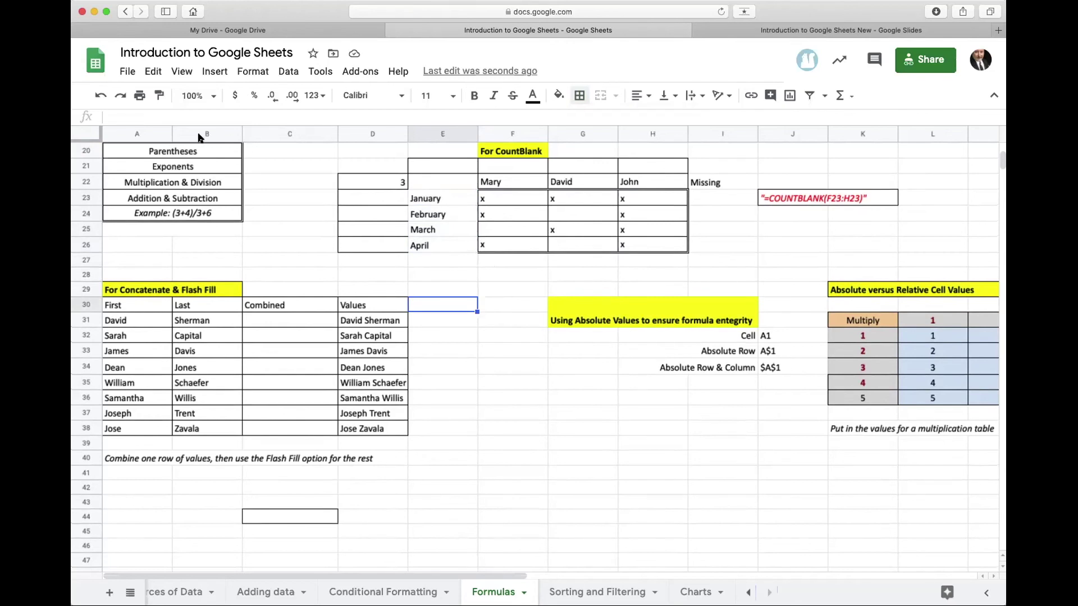
Switch to the Google Slides presentation to review the "Merging cells" slide, and return to the spreadsheet
click(741, 29)
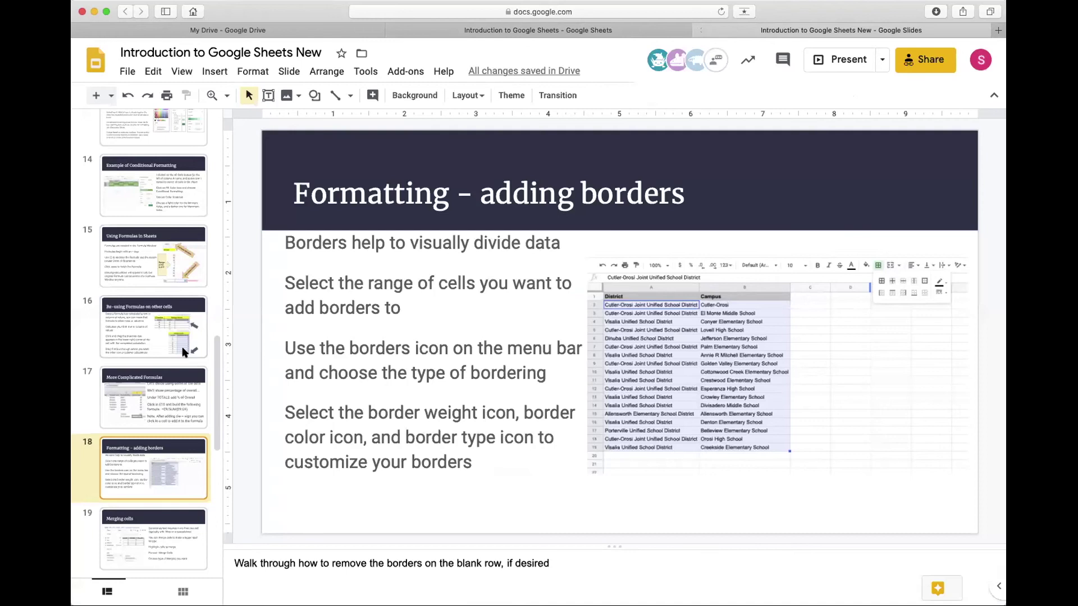
click(134, 537)
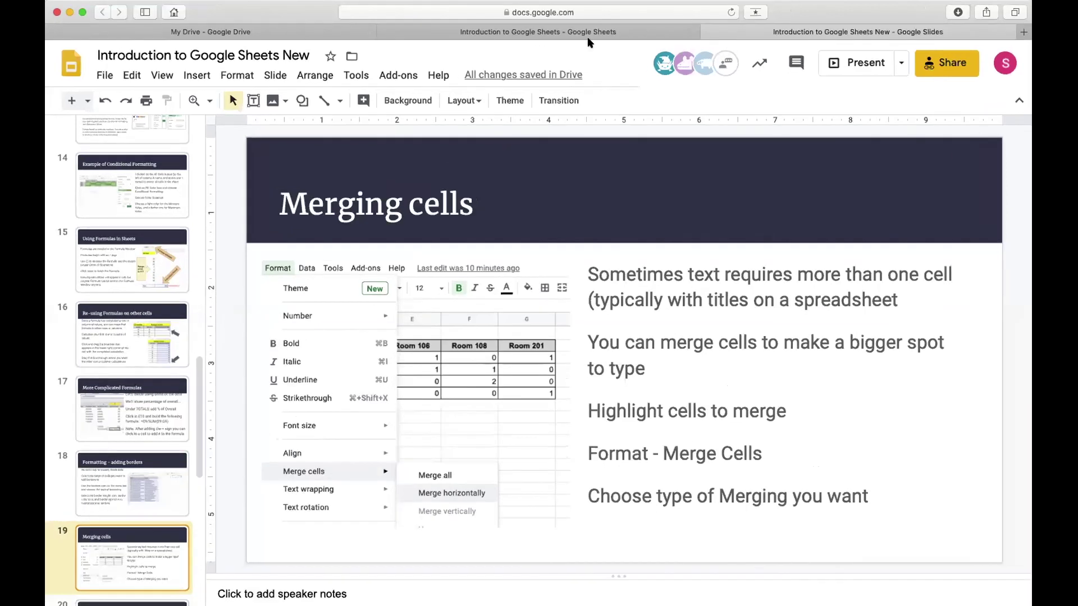
click(538, 30)
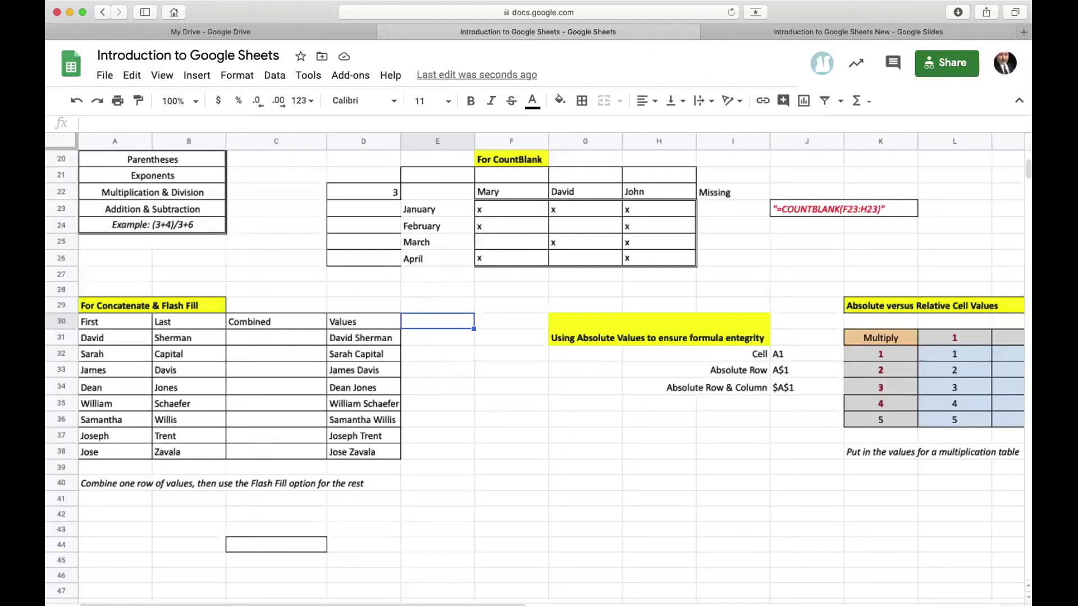
Merge the empty cells F21:H21 above the CountBlank column headings horizontally
click(542, 232)
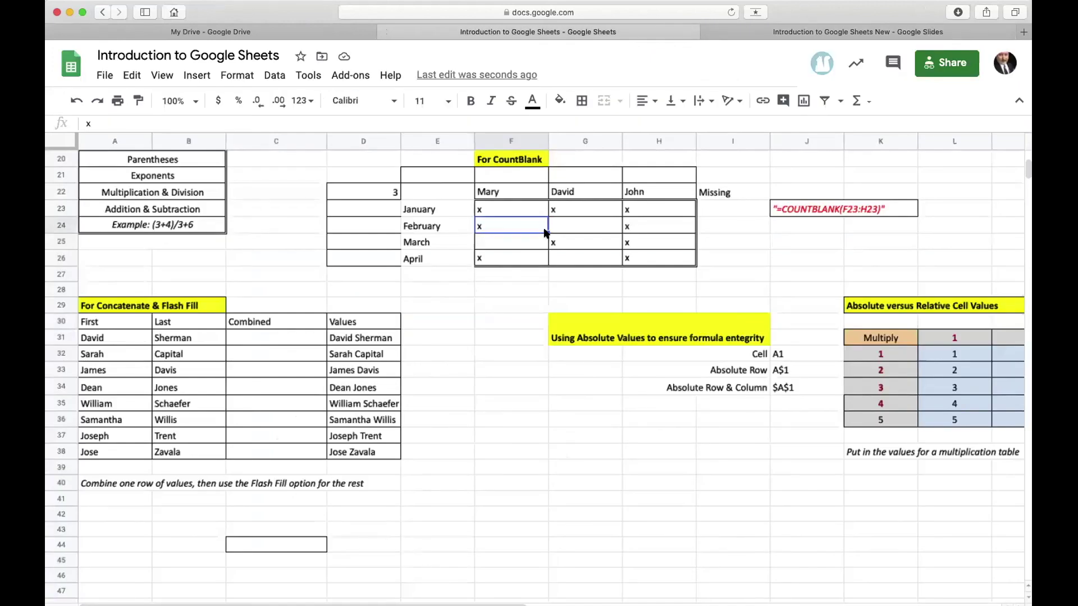
click(527, 179)
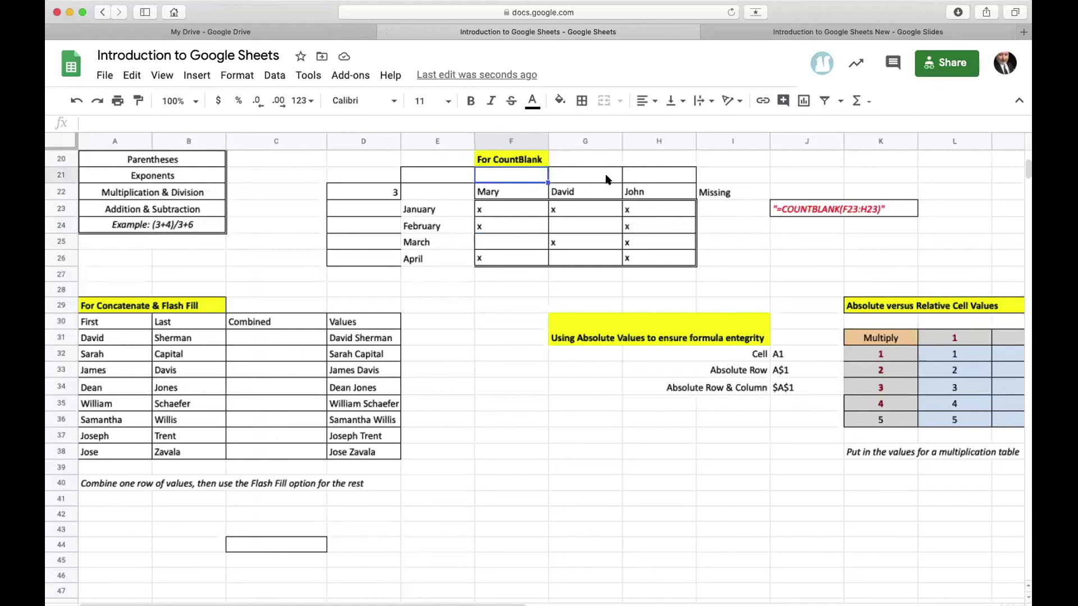
click(513, 214)
click(528, 178)
click(661, 175)
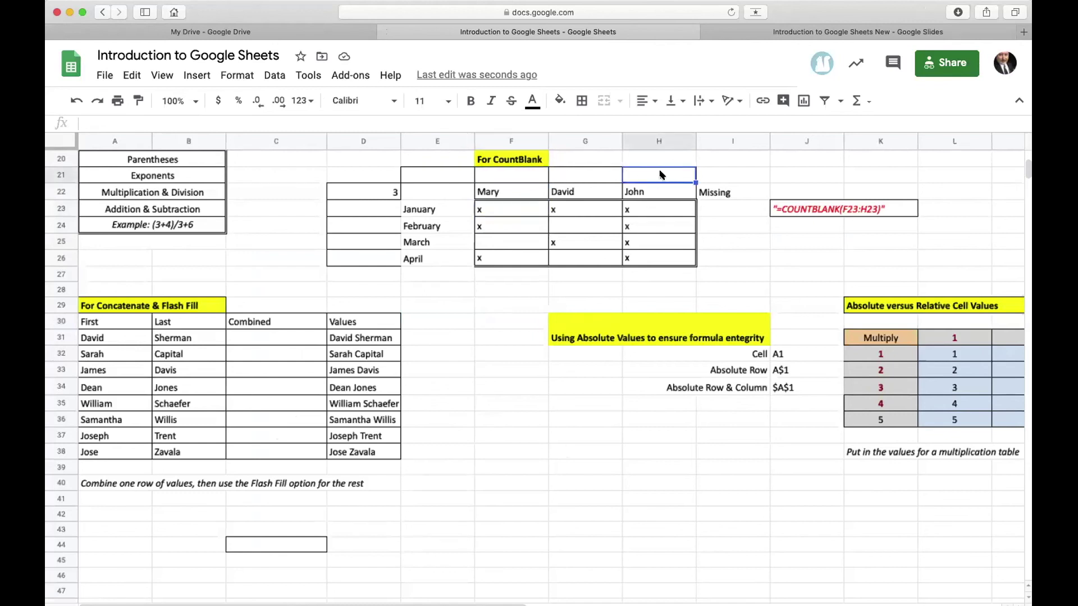
drag(538, 174, 663, 176)
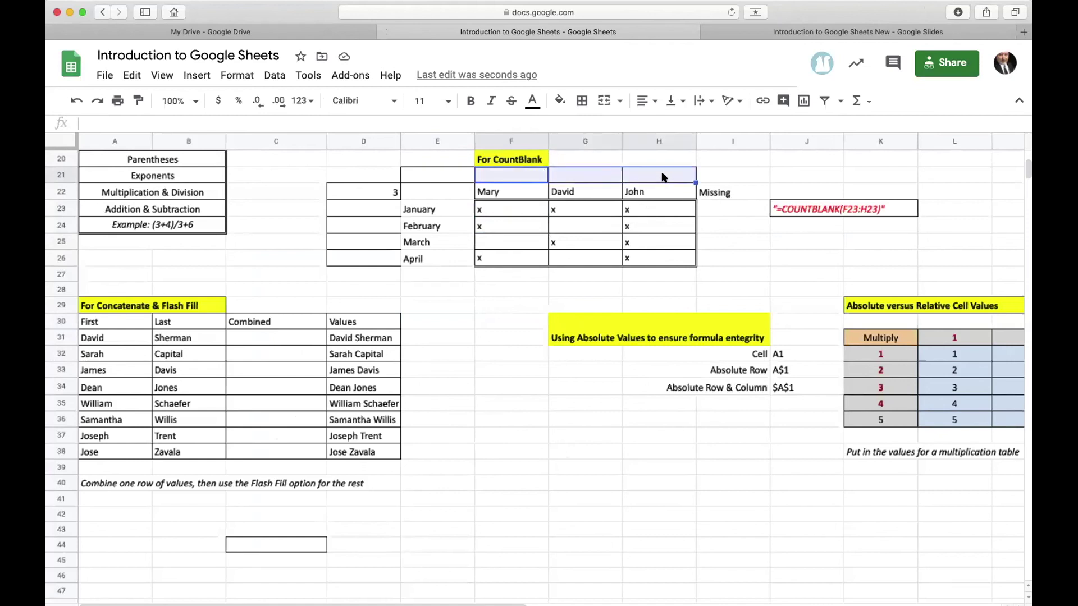
click(237, 75)
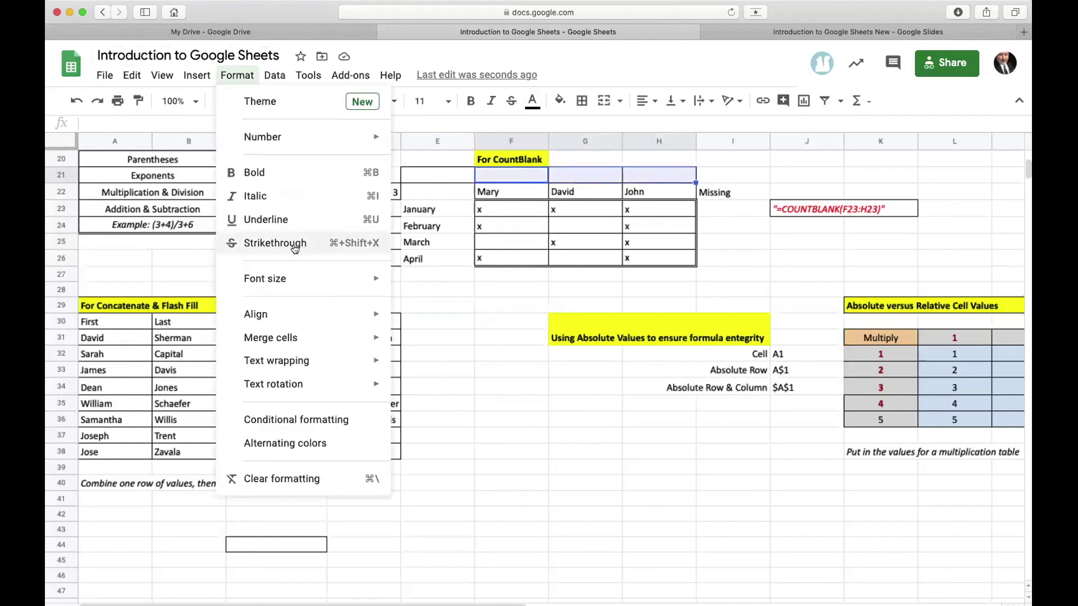
mouse_move(292, 337)
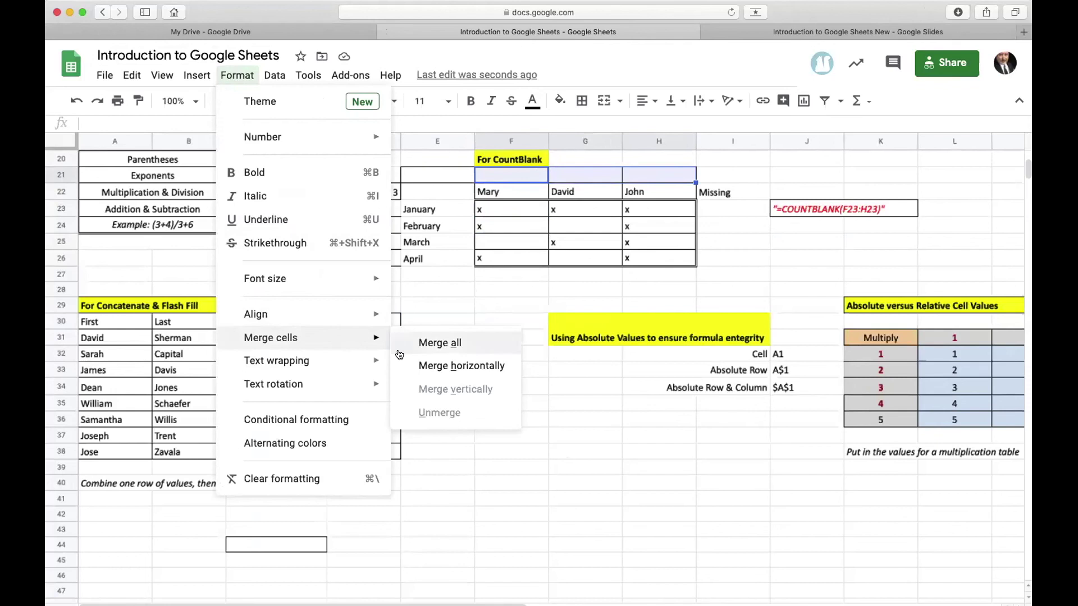
click(415, 365)
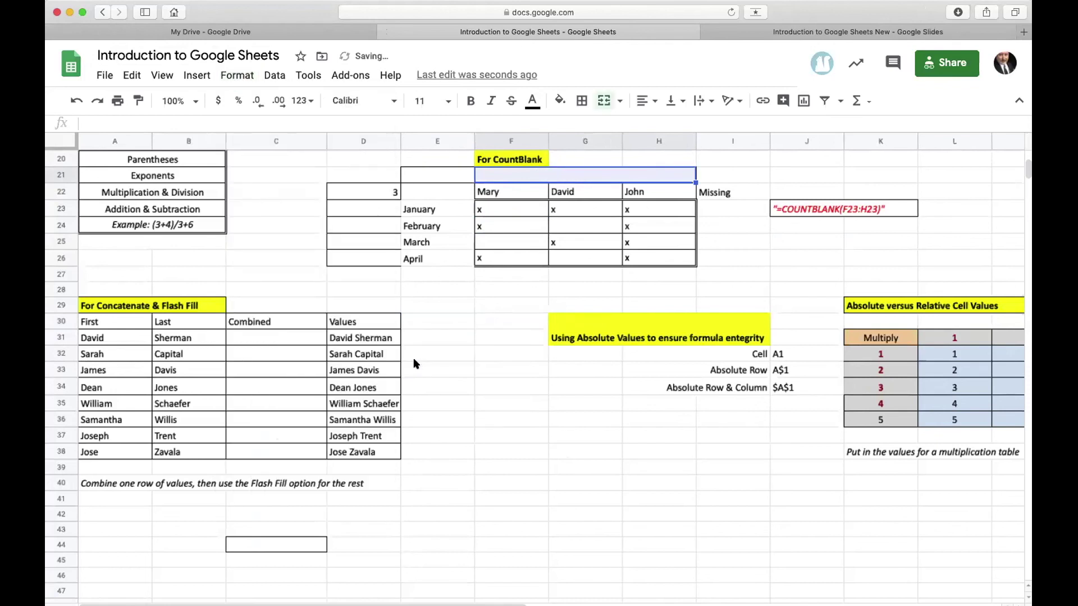
Enter the title FIRST NAMES in the merged cell F21:H21
click(633, 180)
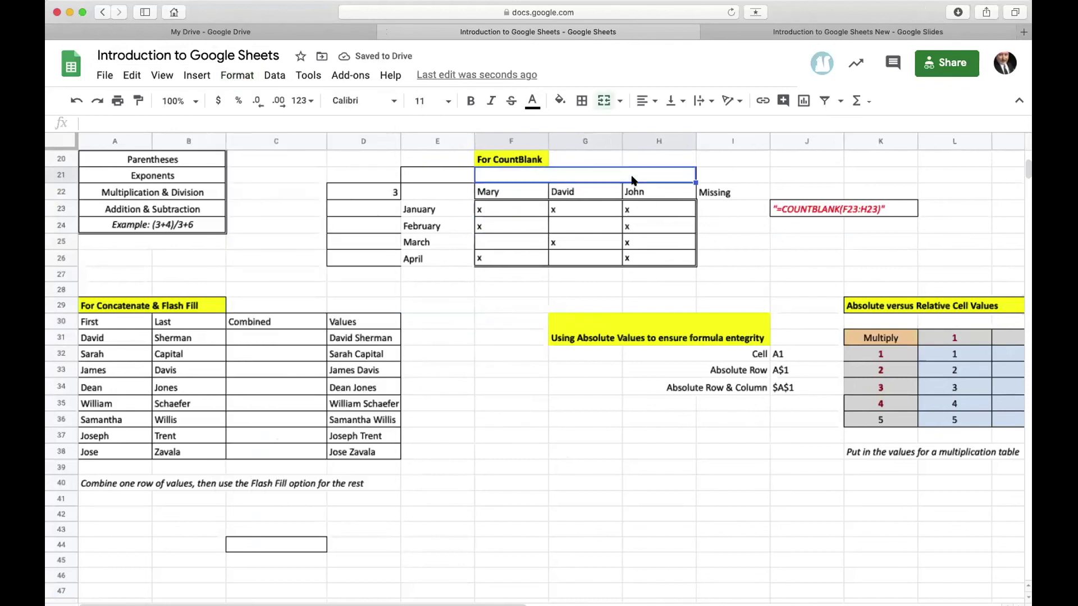
double_click(602, 177)
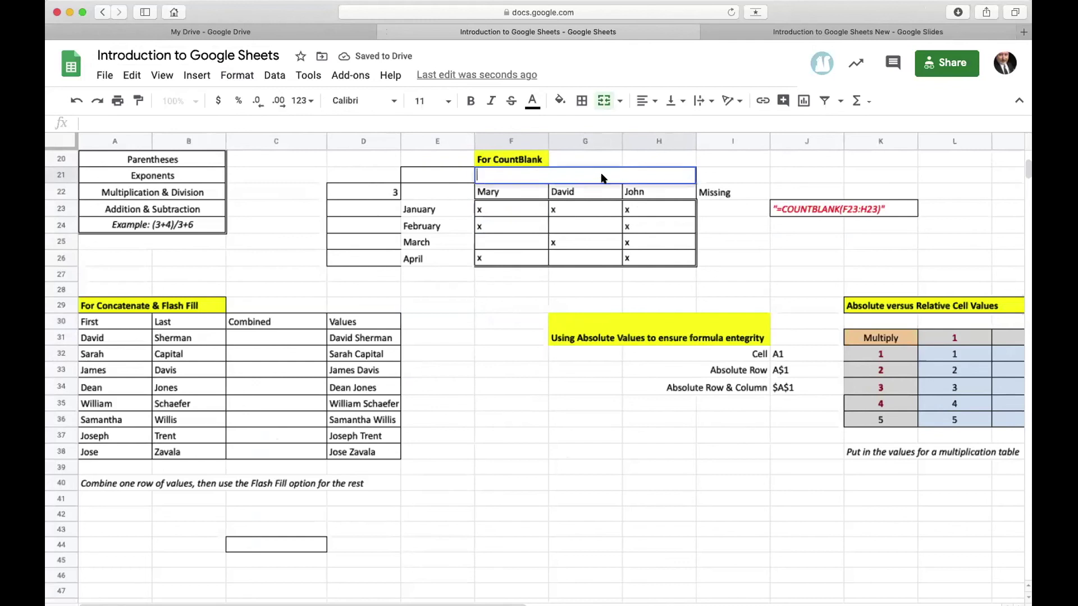
text(FIRST NAMES)
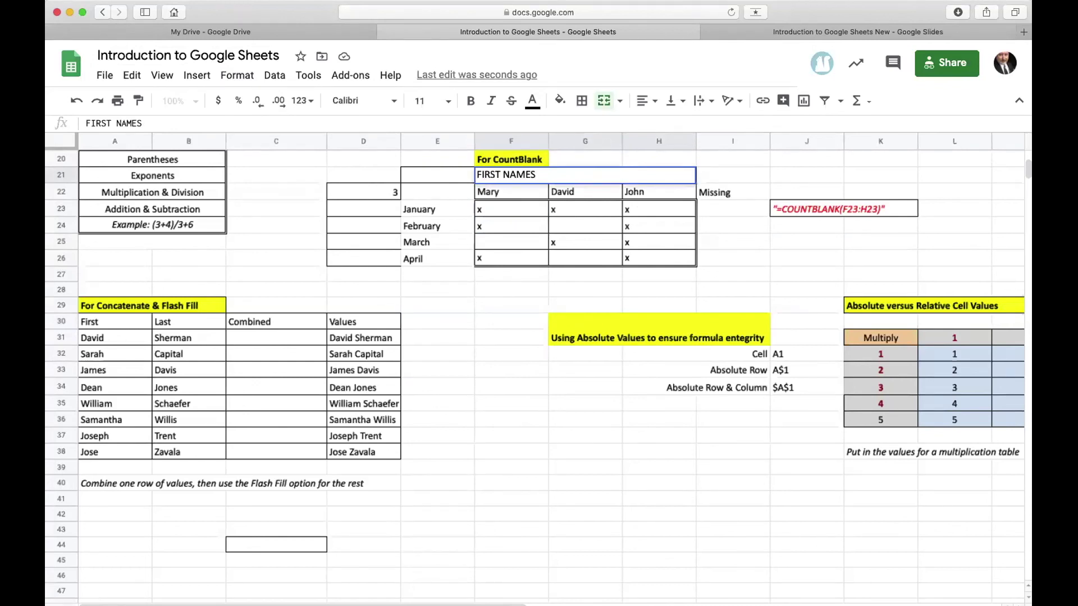
Format the FIRST NAMES title as bold 18-point text and center it horizontally
triple_click(496, 168)
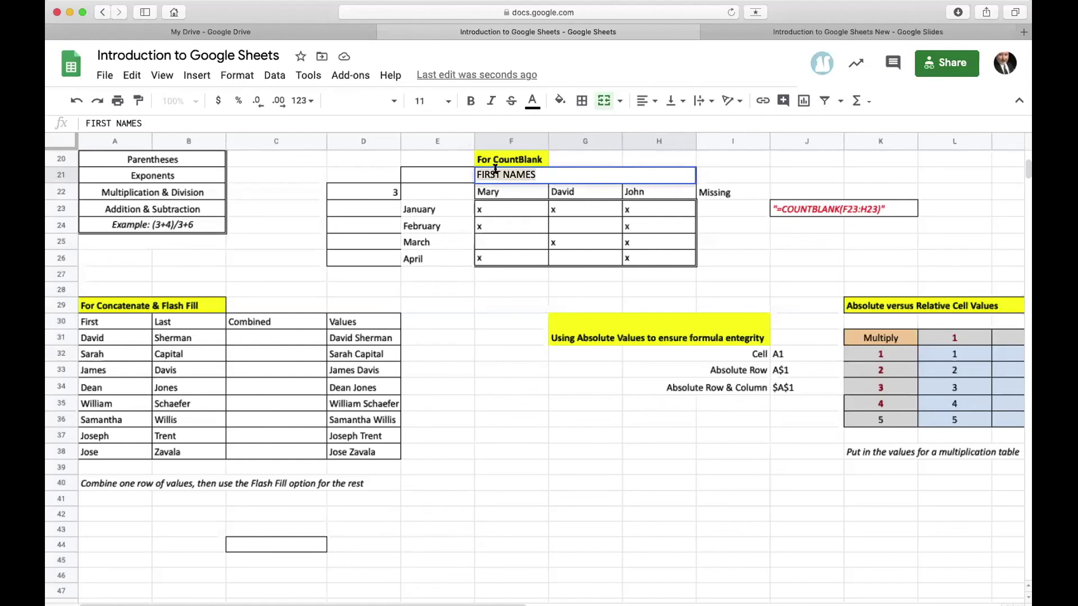
click(471, 101)
click(448, 101)
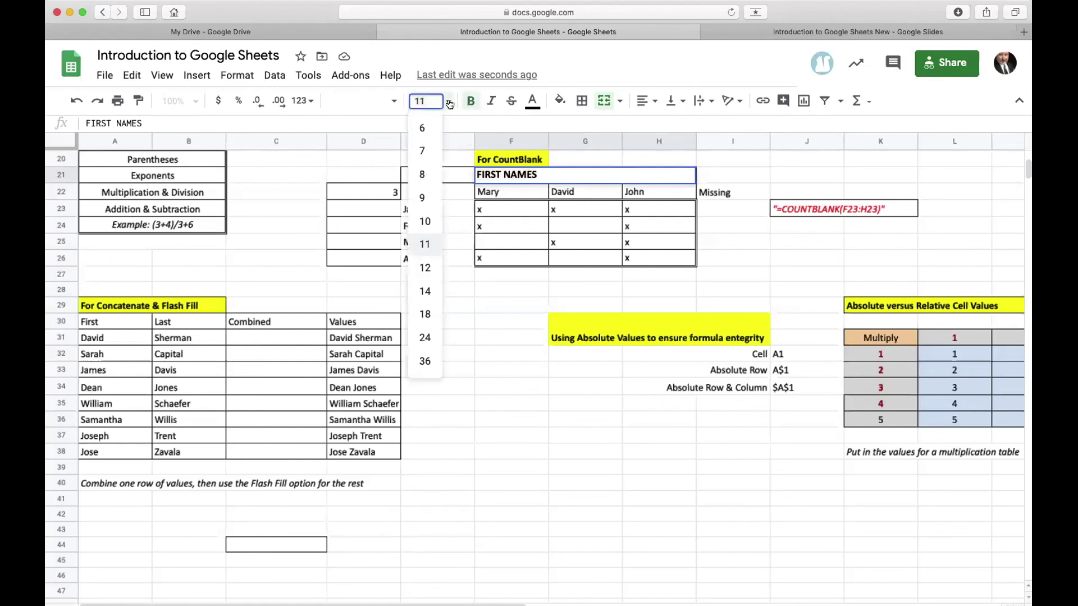
click(425, 313)
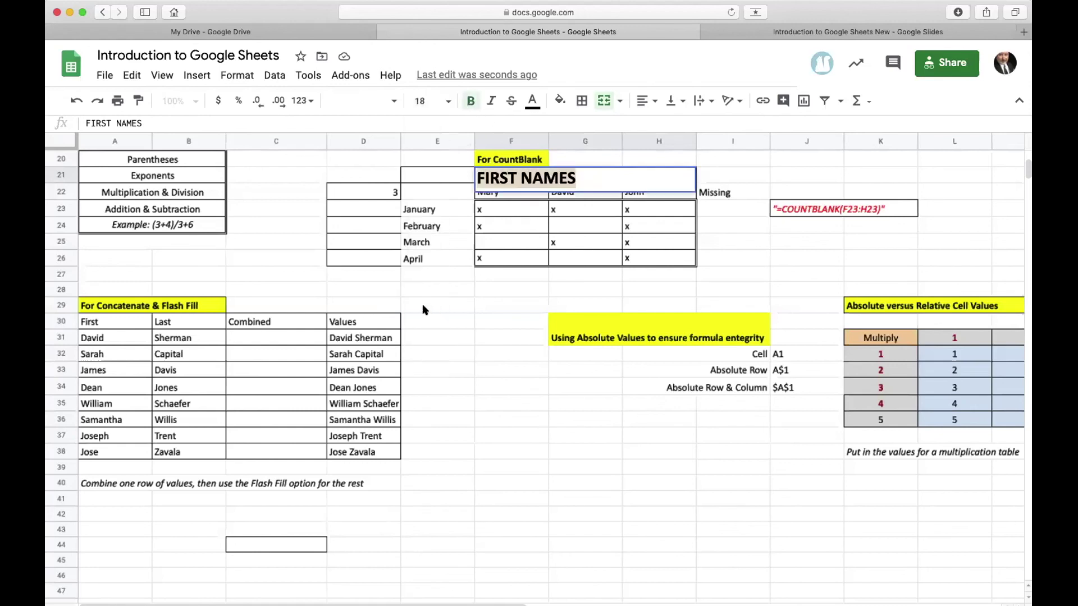
click(645, 101)
click(666, 125)
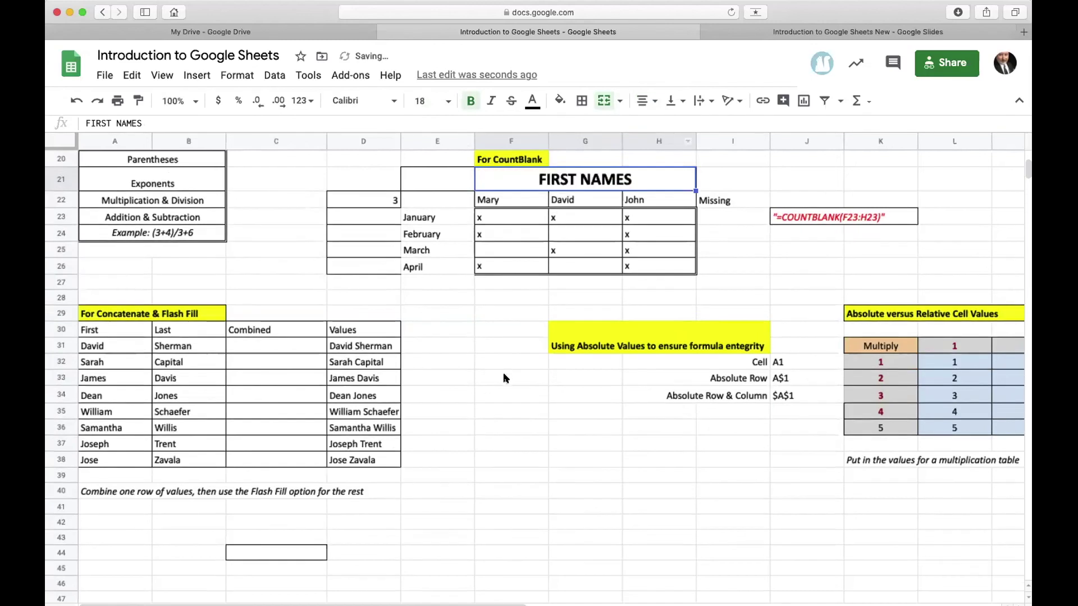
Fill the merged FIRST NAMES title cell with cyan
click(560, 101)
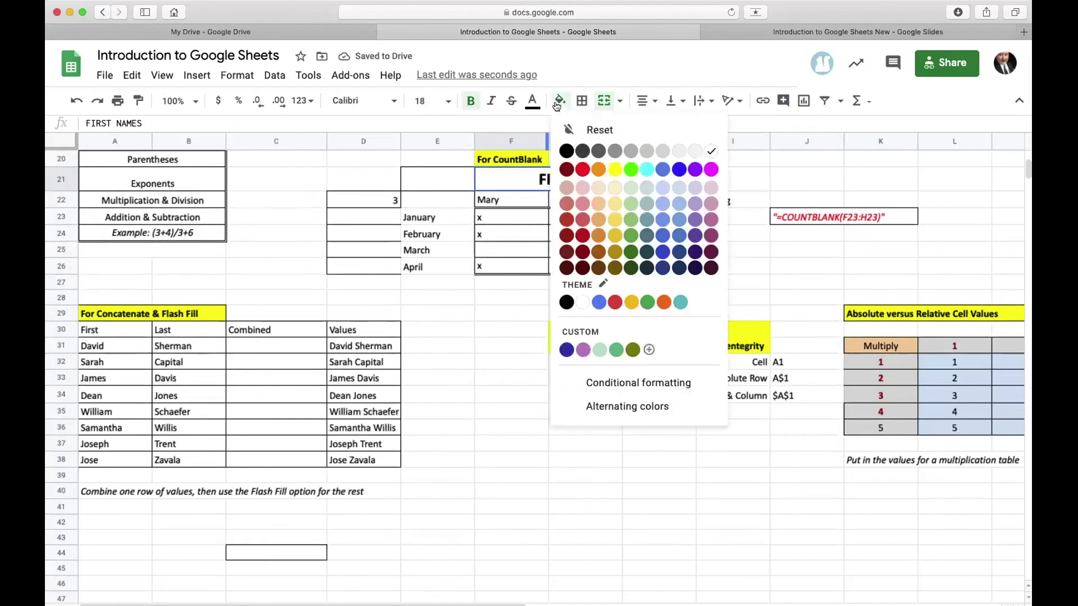
click(644, 173)
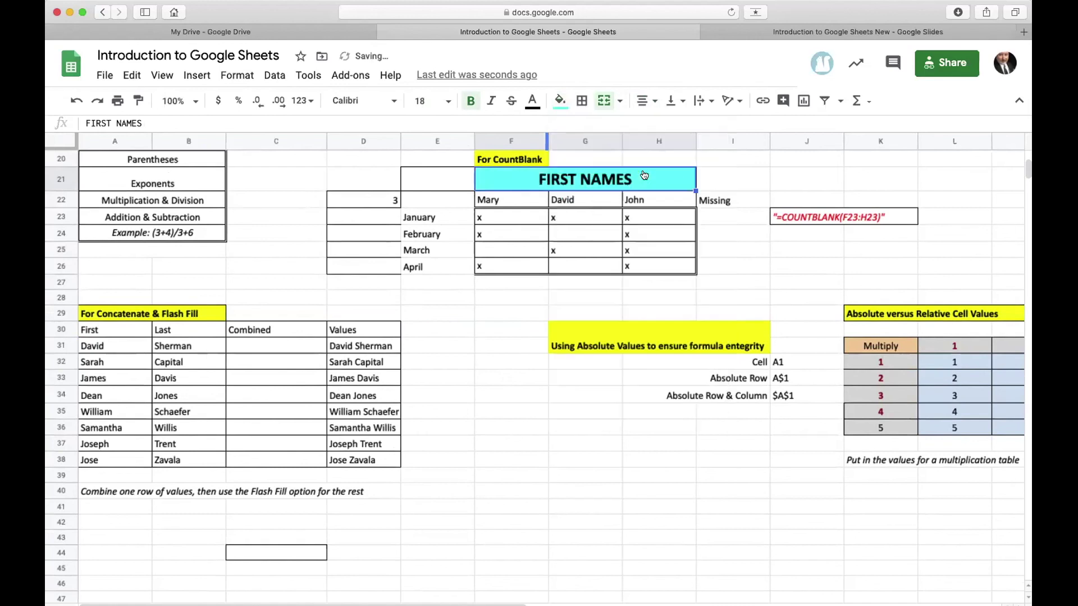
click(485, 328)
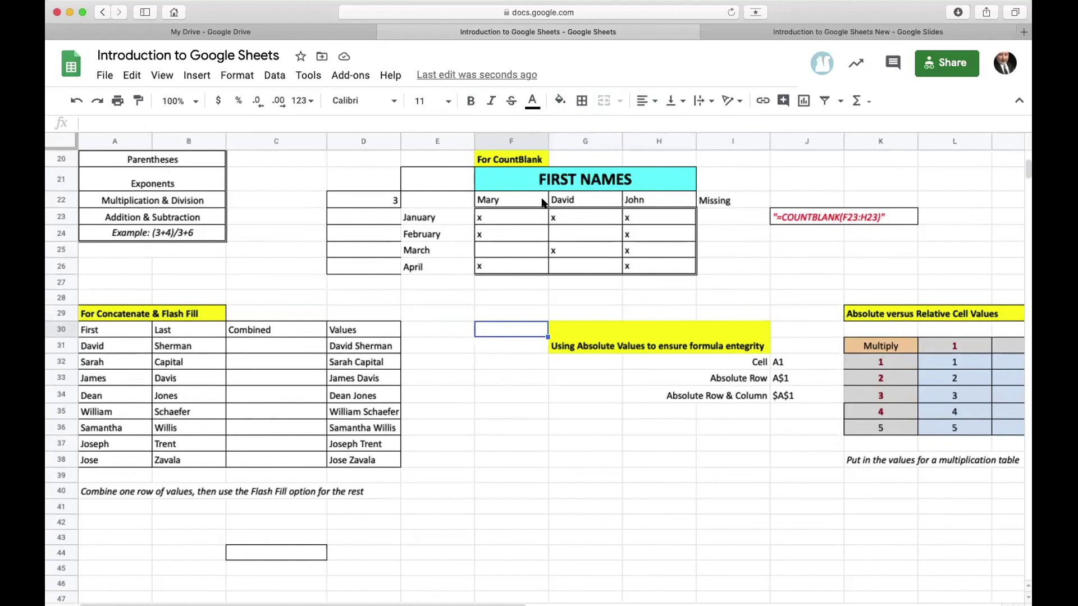
Try unmerging the FIRST NAMES title cell F21:H21, and undo the unmerge
click(508, 180)
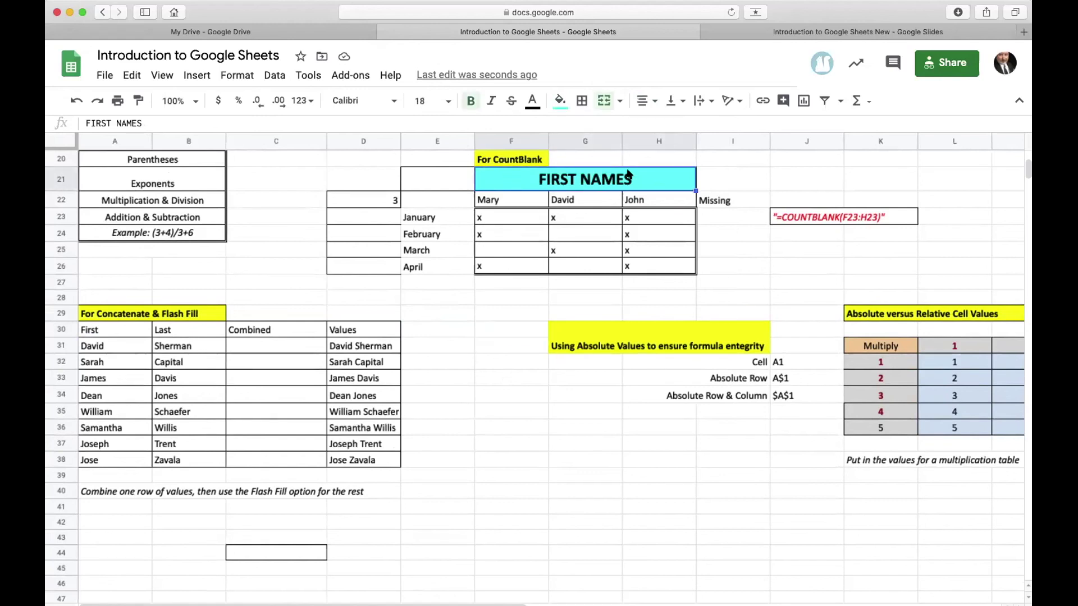
click(247, 79)
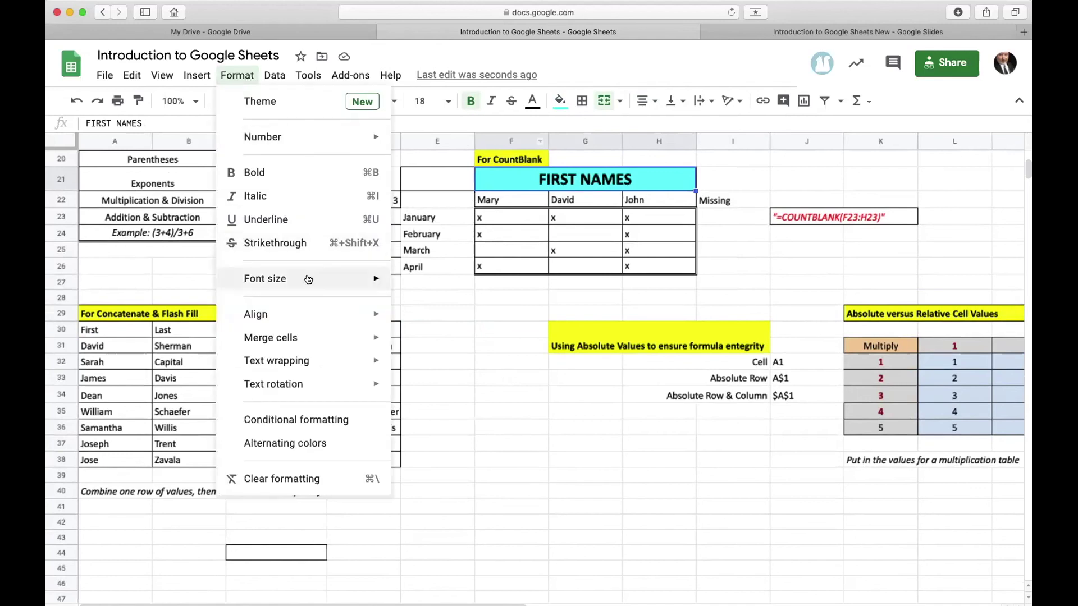
mouse_move(311, 331)
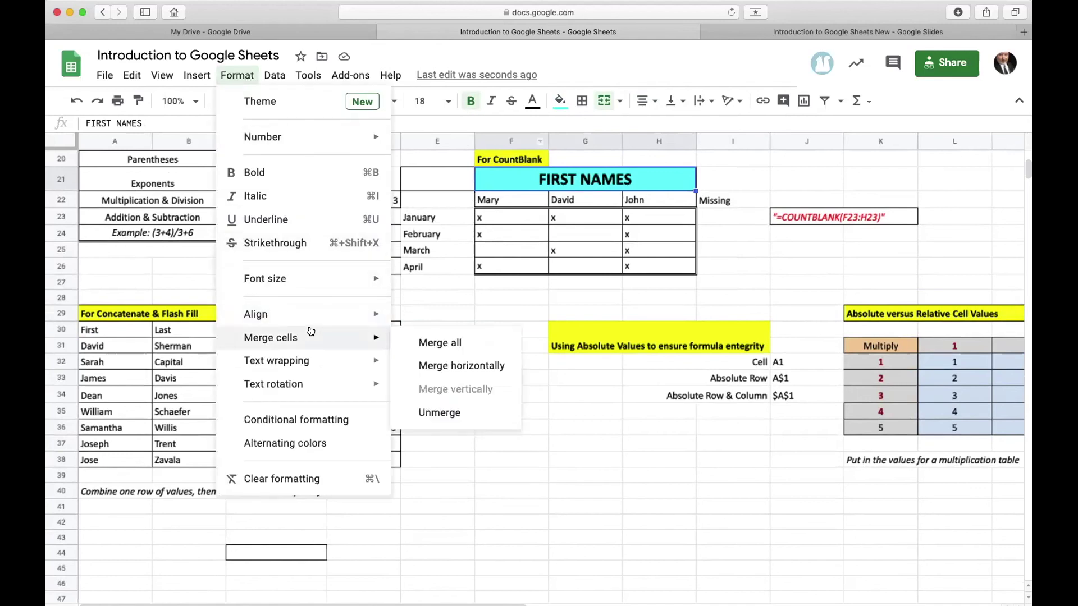
click(457, 412)
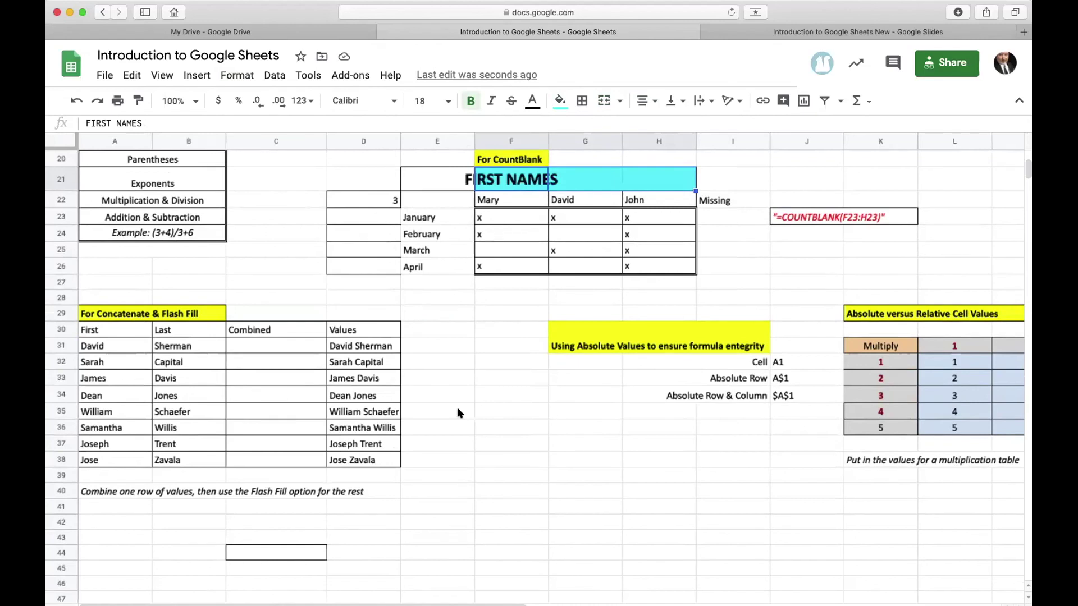
click(75, 101)
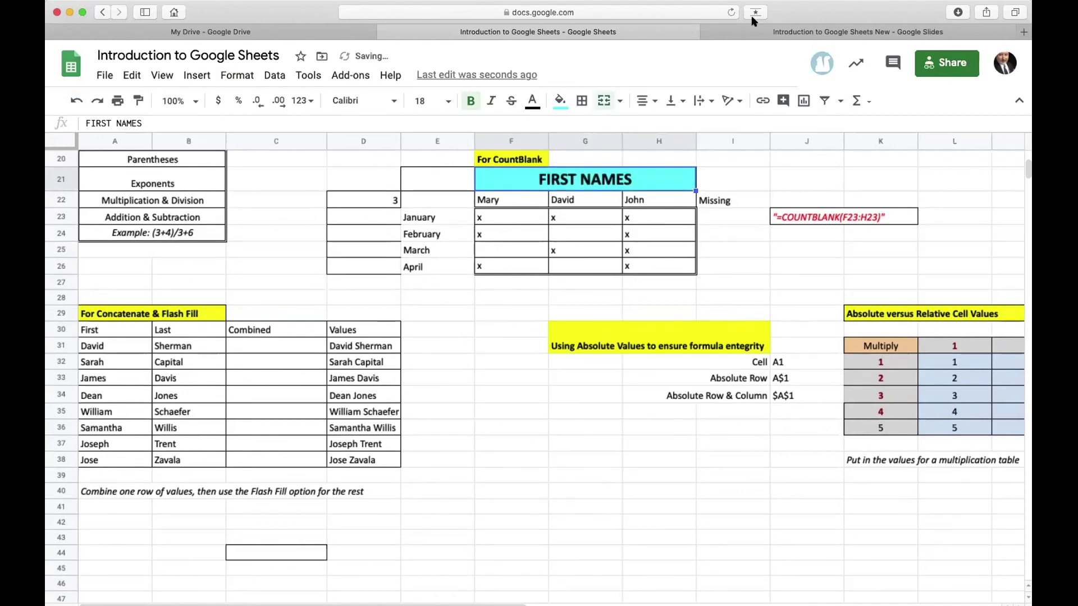
Switch to the Google Slides presentation and view the "Sorting and Filtering Data" slide
click(795, 34)
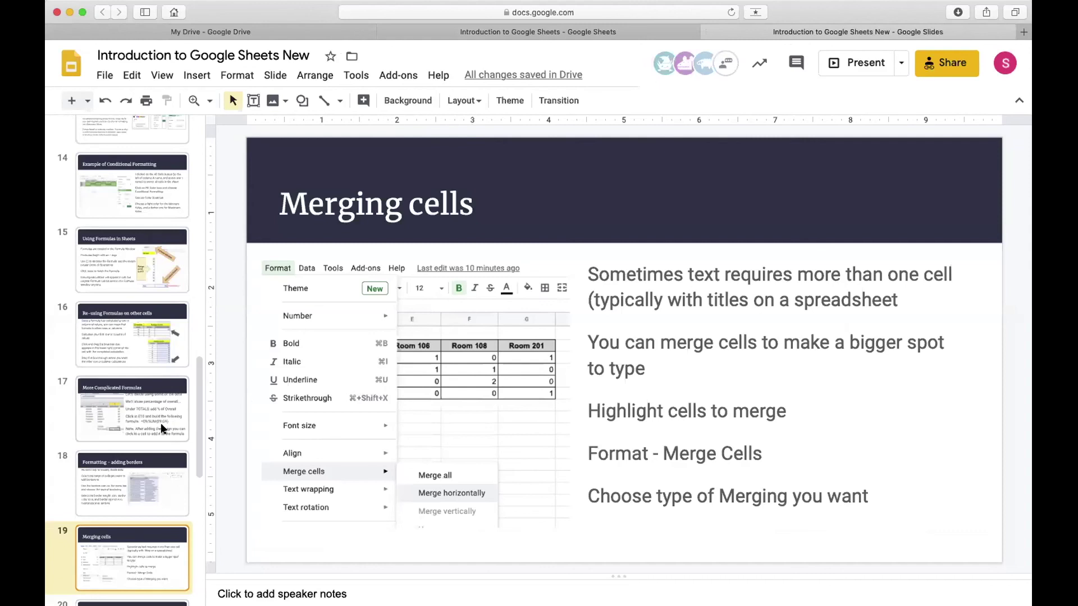
scroll(160, 427, down, 5)
click(125, 395)
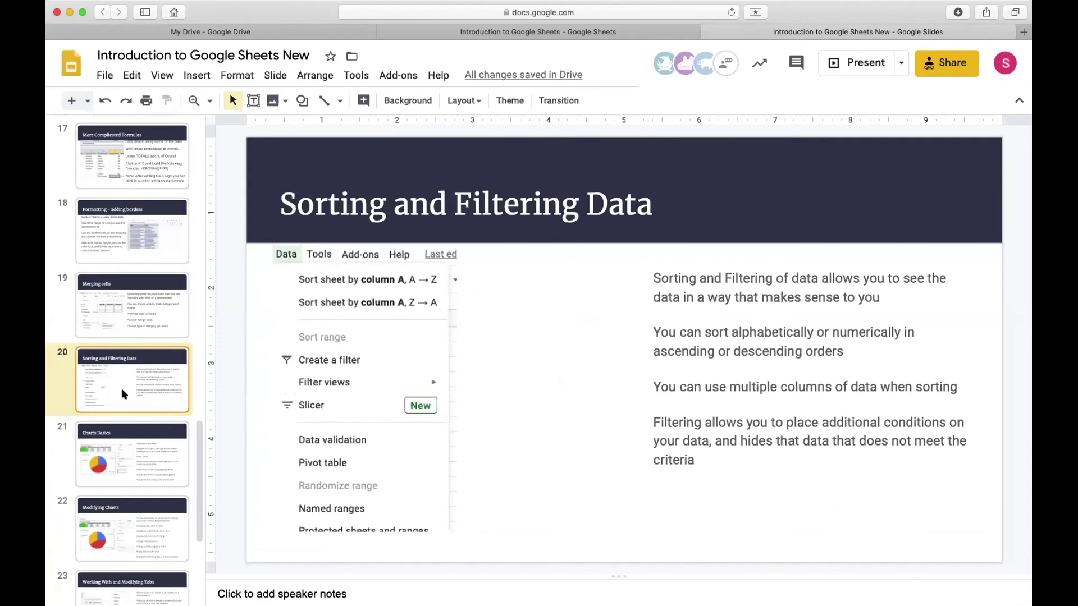
Return to the Google Sheets spreadsheet, open the Sorting and Filtering sheet and select cell B2
click(537, 32)
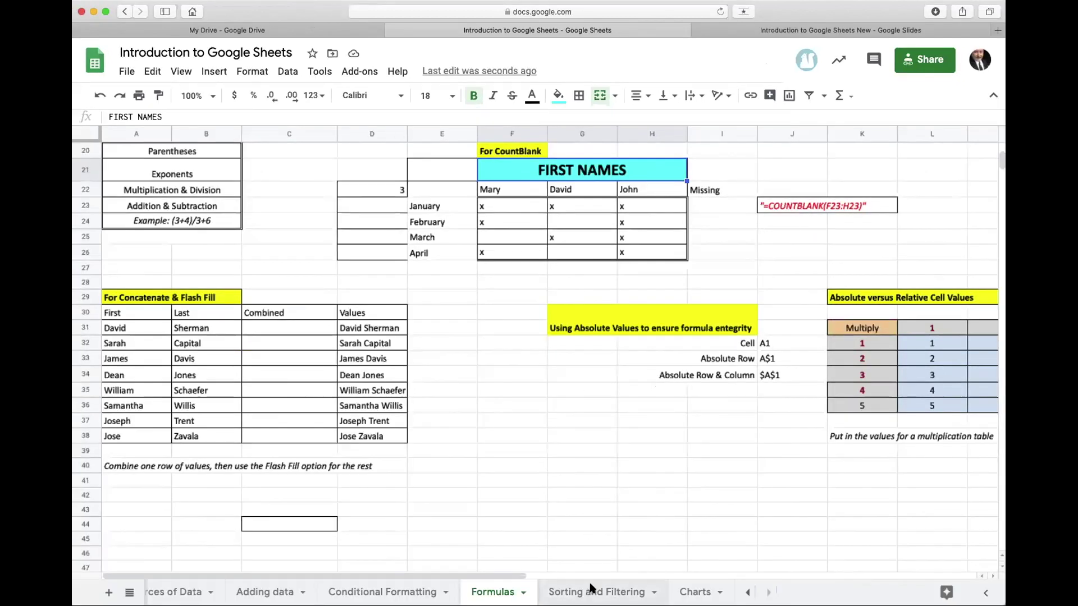
click(592, 590)
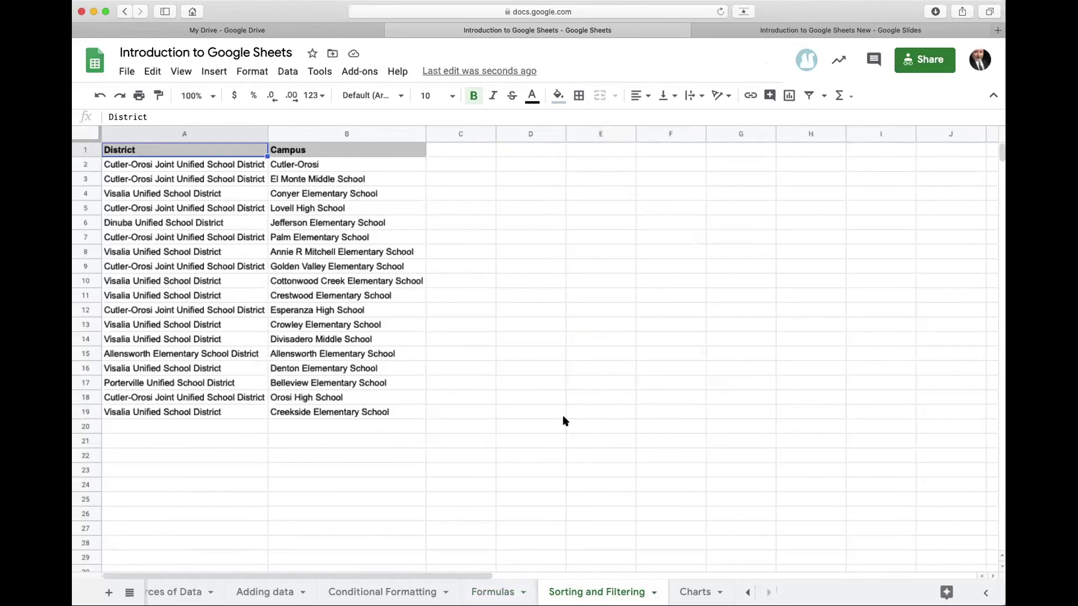
click(328, 166)
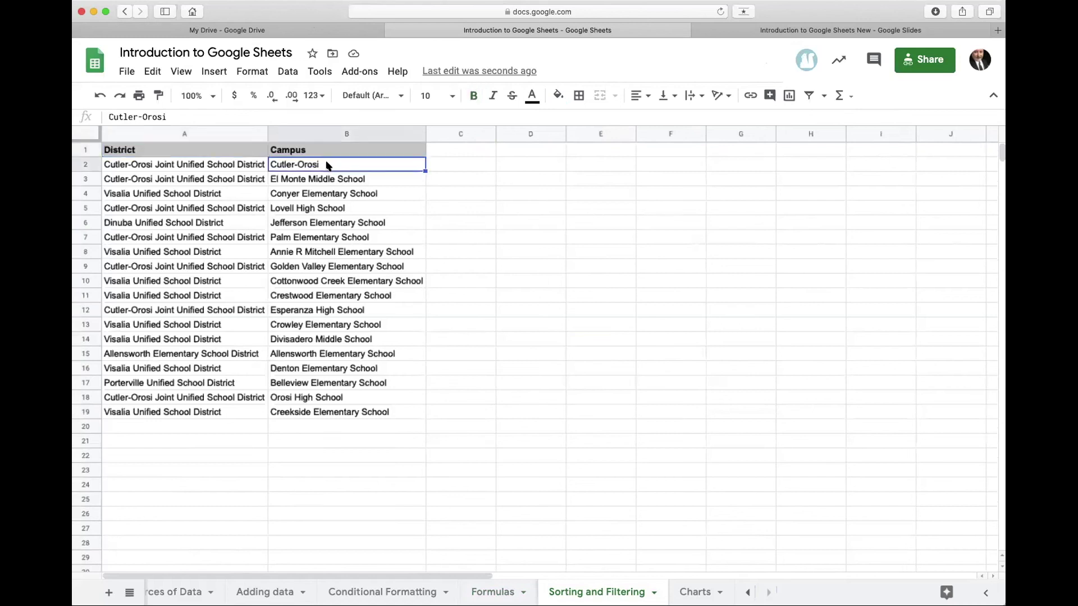
Replace the campus name in B2 with "Cutler Elementary School"
text(CUTLER)
key(BackSpace)
key(BackSpace)
key(BackSpace)
key(BackSpace)
key(BackSpace)
text(utler )
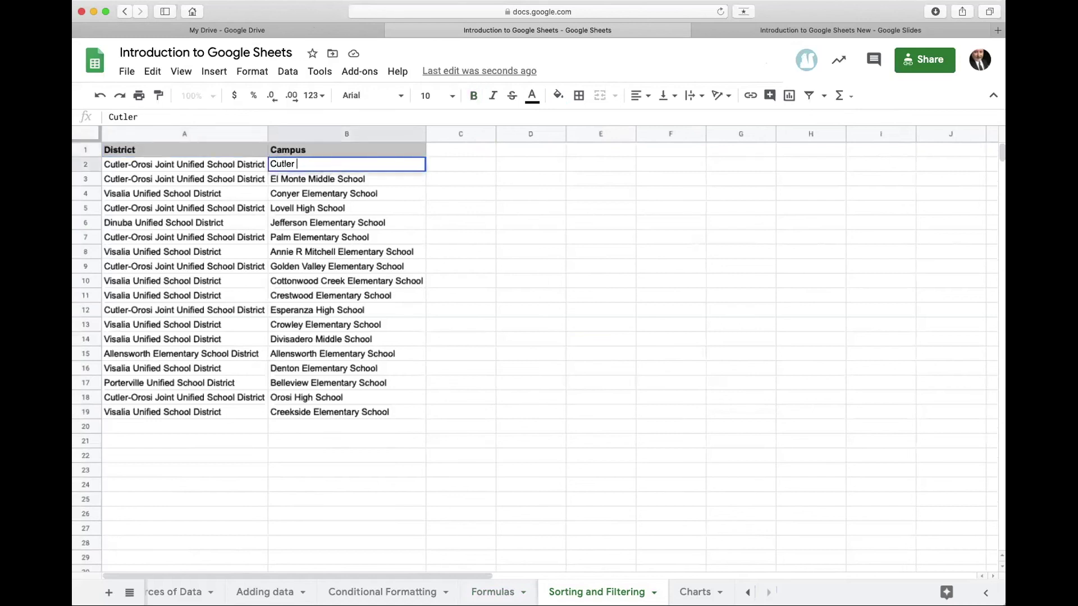
text(Elementary School)
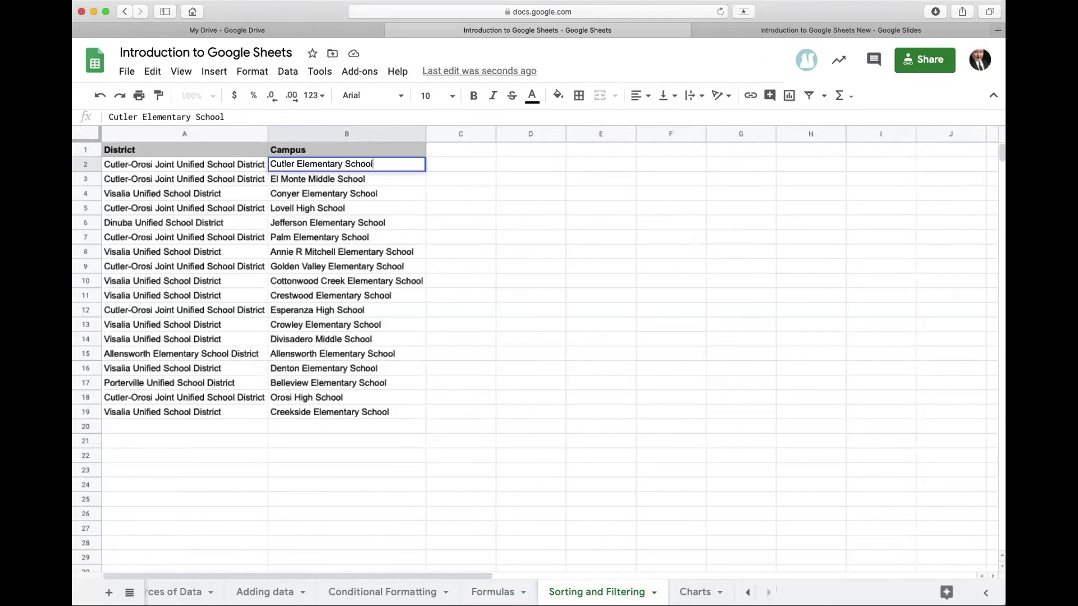
click(520, 250)
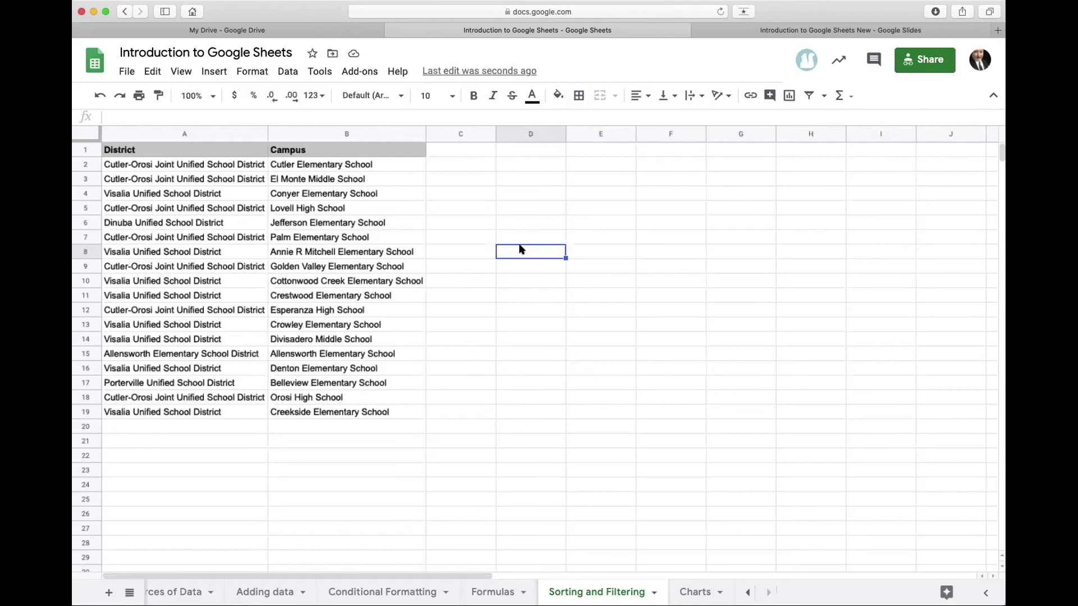
click(223, 134)
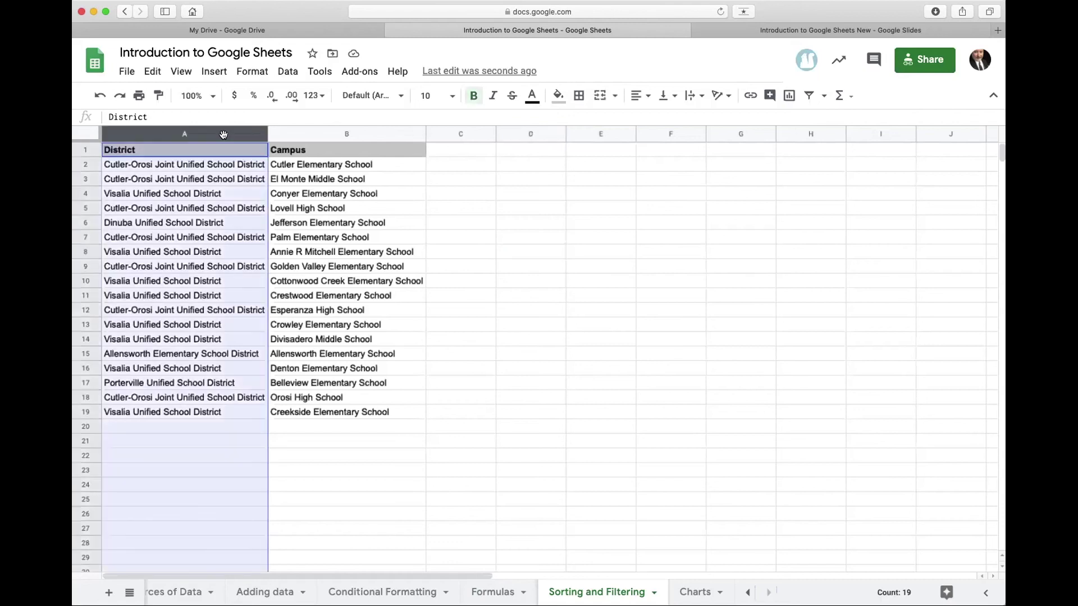
click(252, 71)
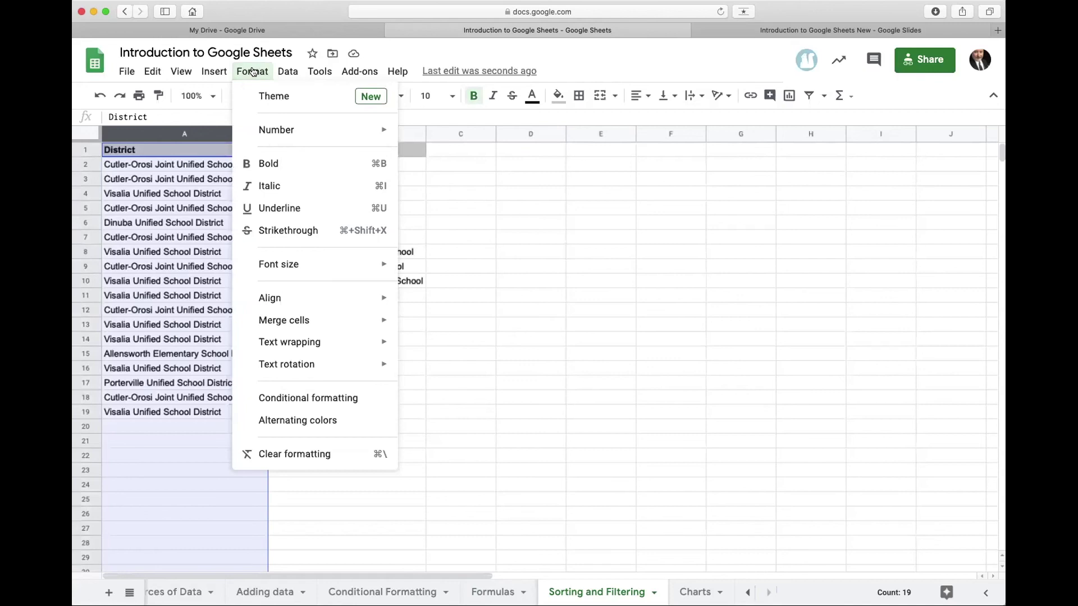
mouse_move(280, 71)
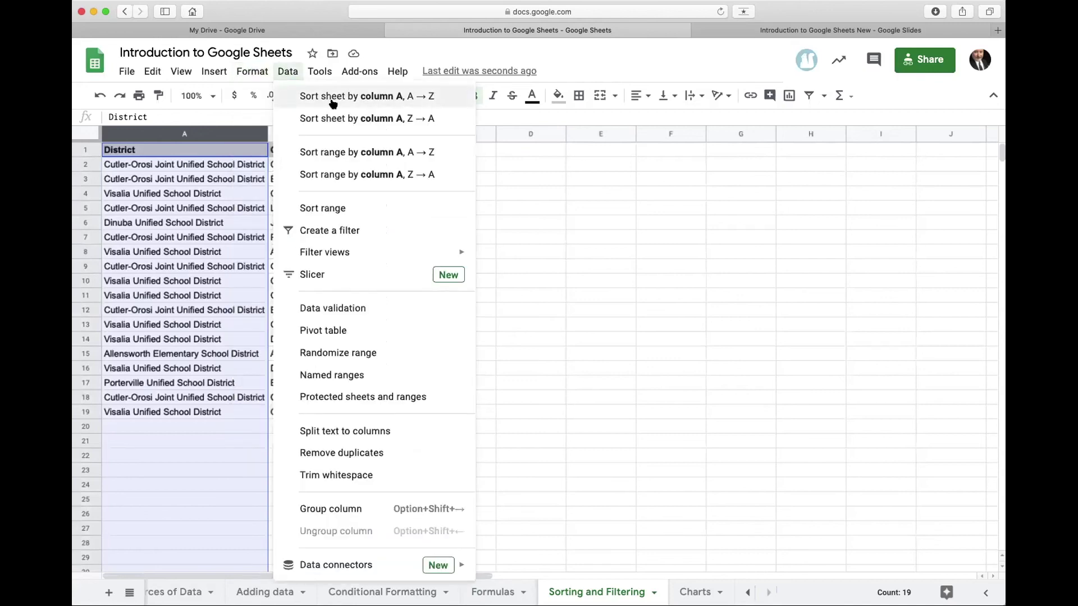
click(334, 208)
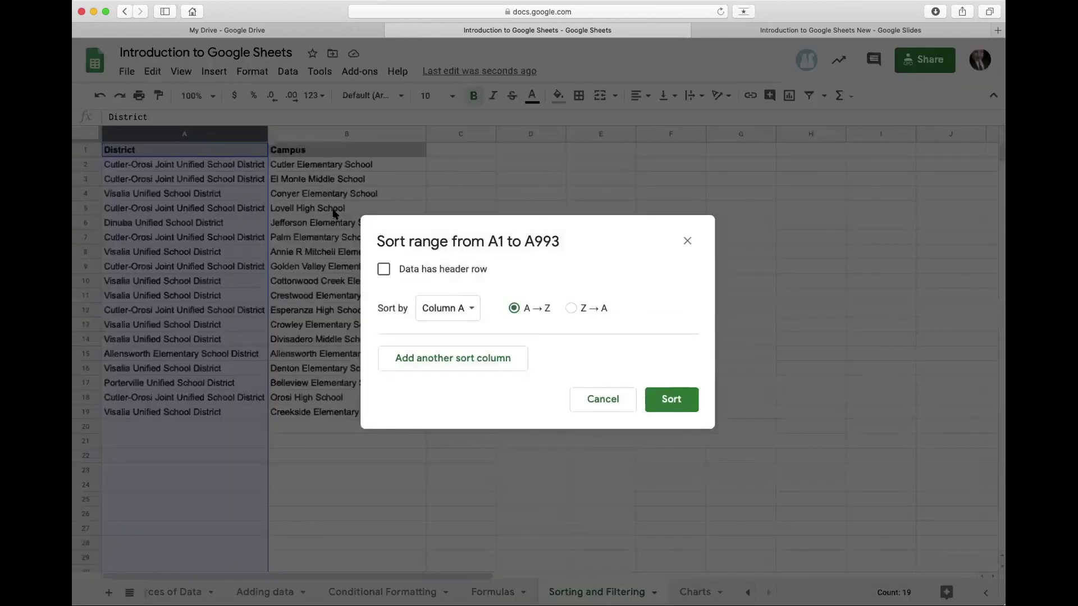
click(382, 269)
click(489, 357)
click(448, 360)
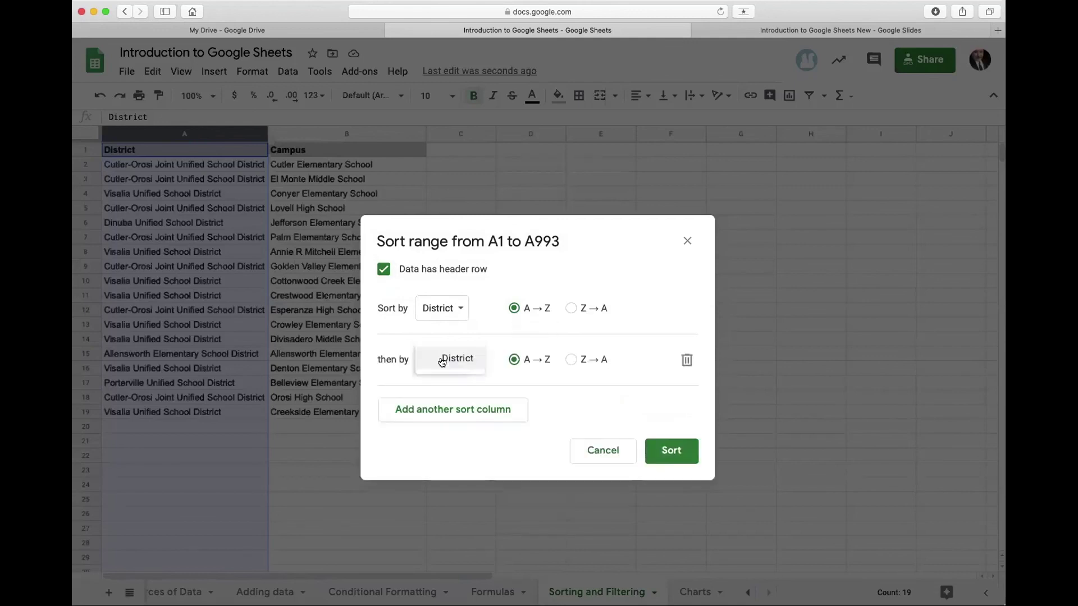
click(460, 368)
click(460, 368)
click(460, 368)
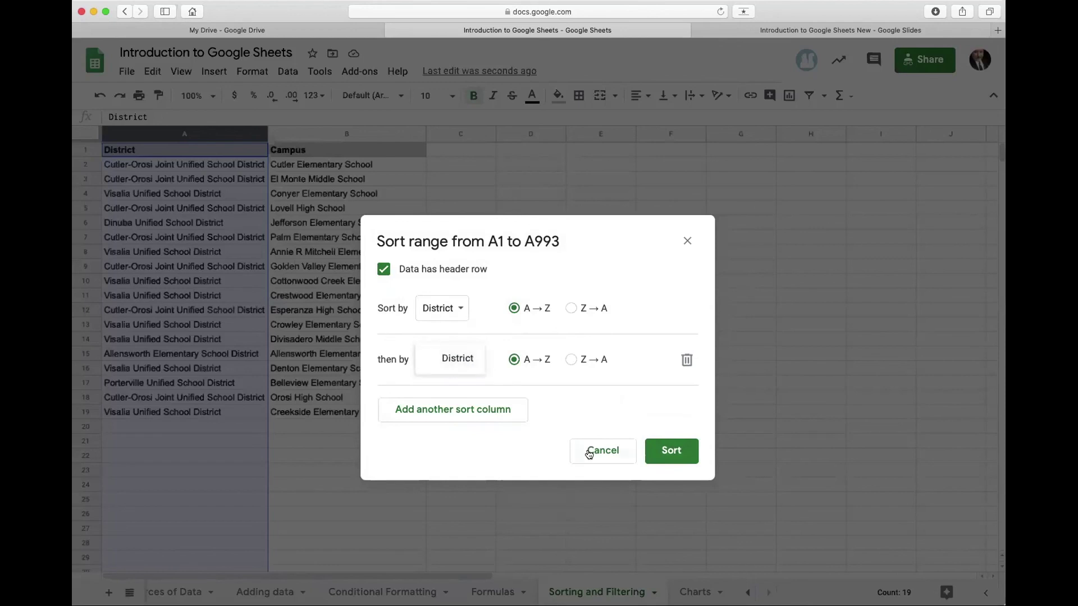
click(592, 451)
click(319, 203)
Sort columns A and B with a header row, by District A → Z and then by Campus A → Z
click(232, 129)
shift+click(309, 131)
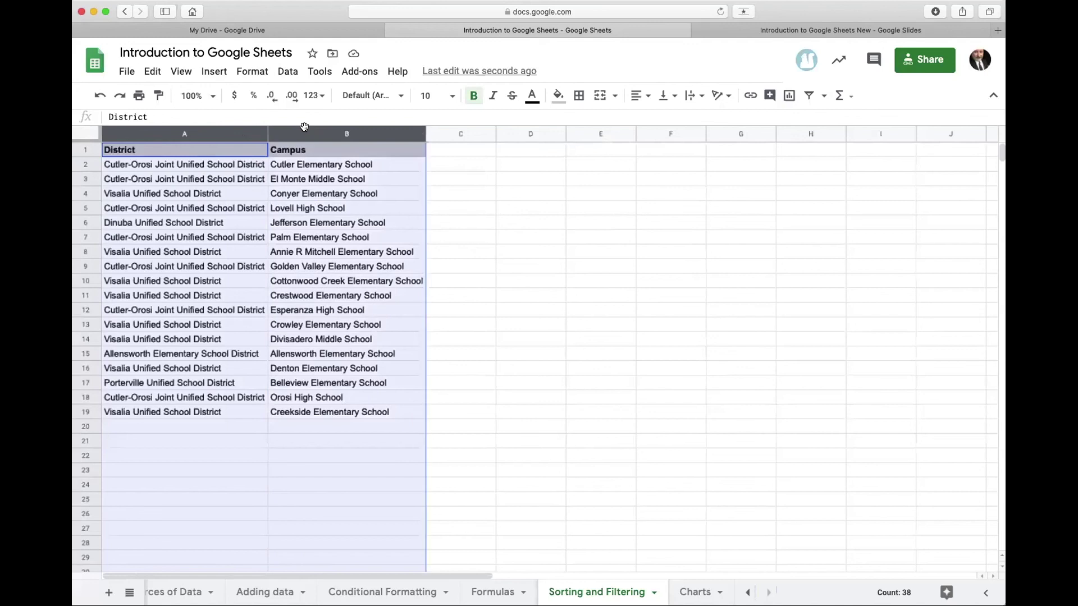
click(287, 71)
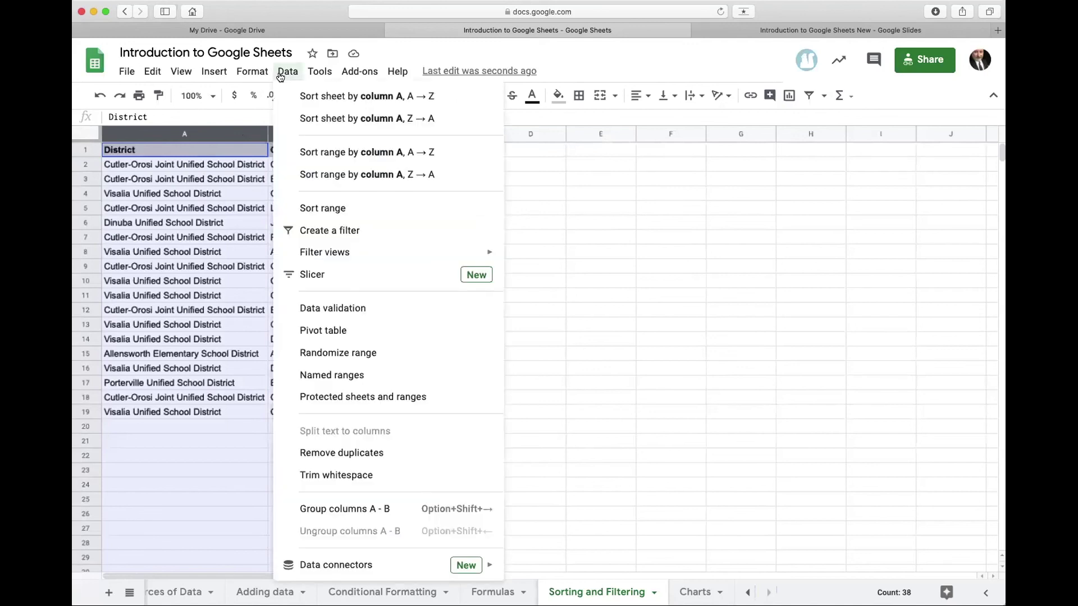
click(325, 208)
click(382, 270)
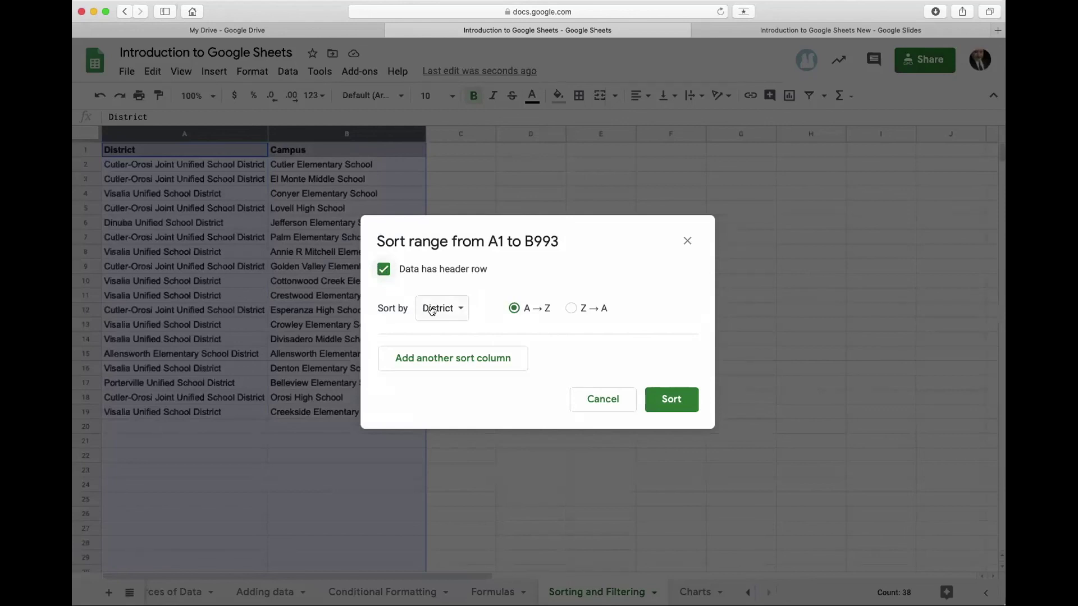
click(479, 356)
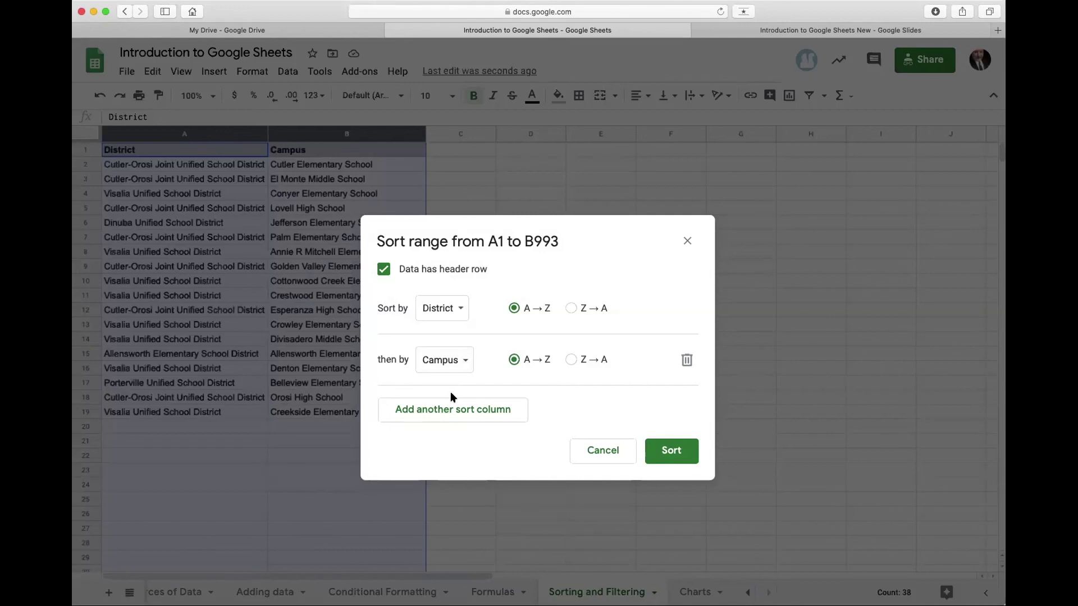
click(670, 451)
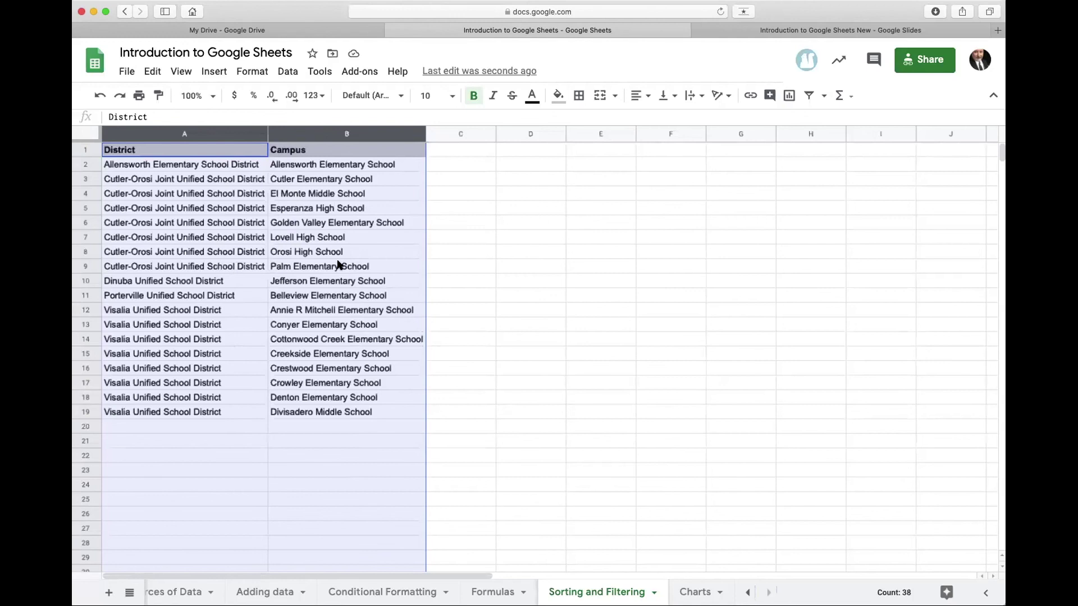
Create a filter on the District column
click(286, 72)
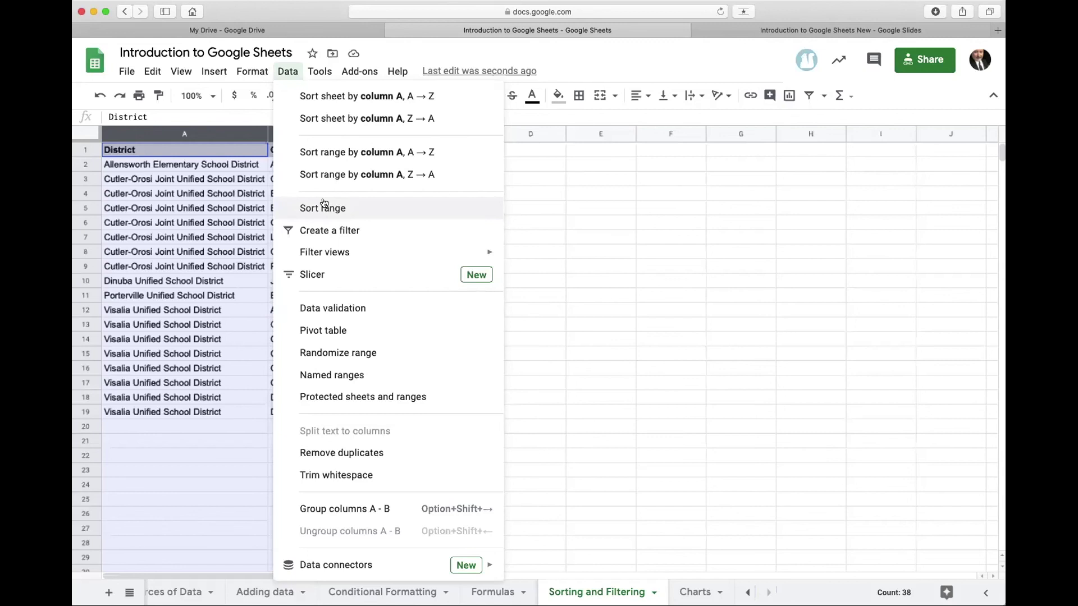
click(241, 206)
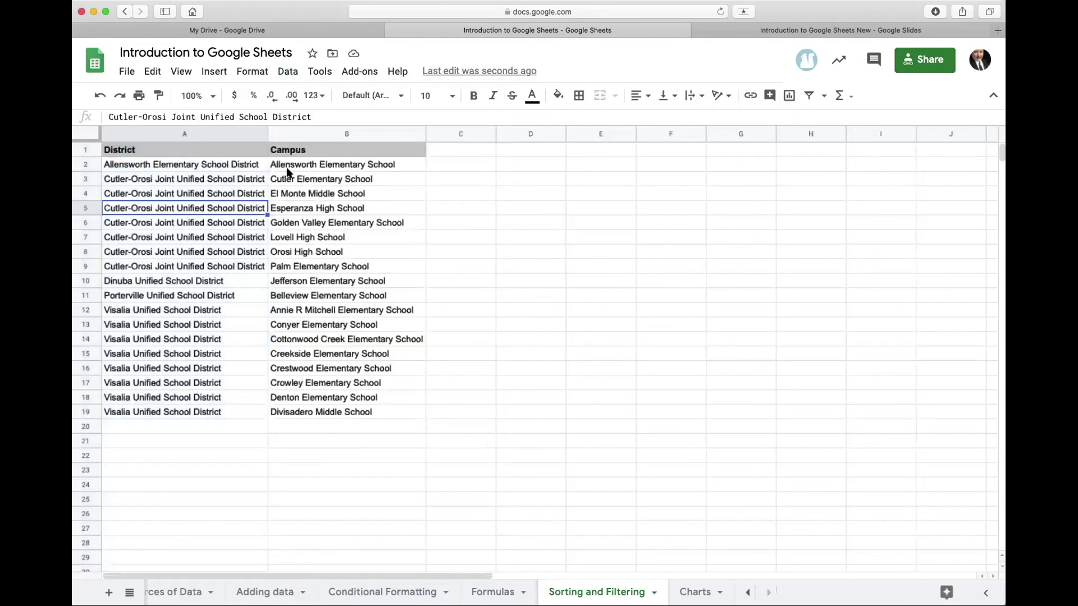
click(199, 133)
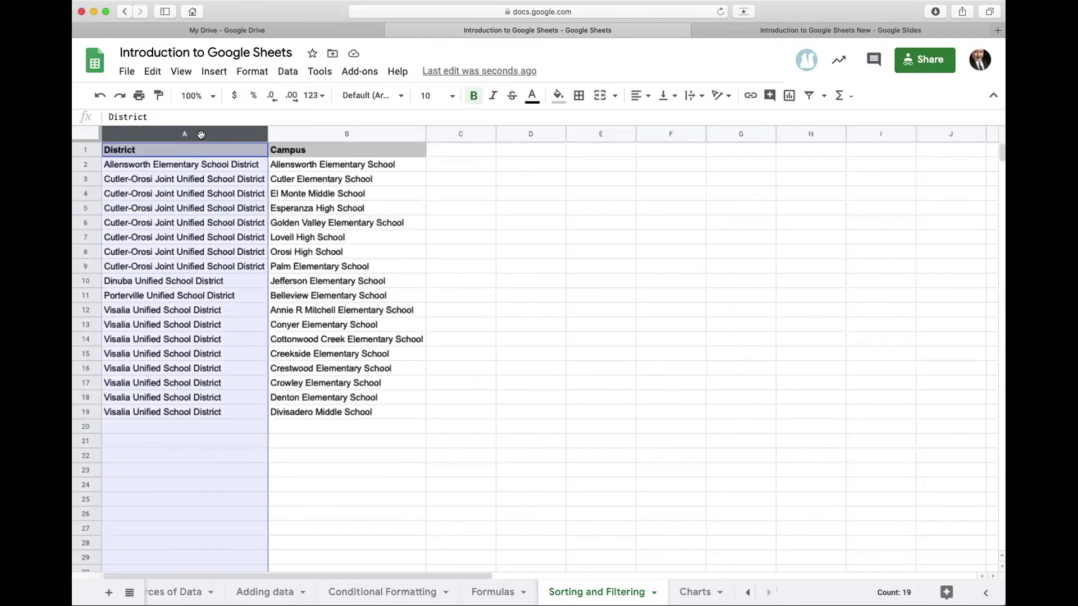
click(287, 71)
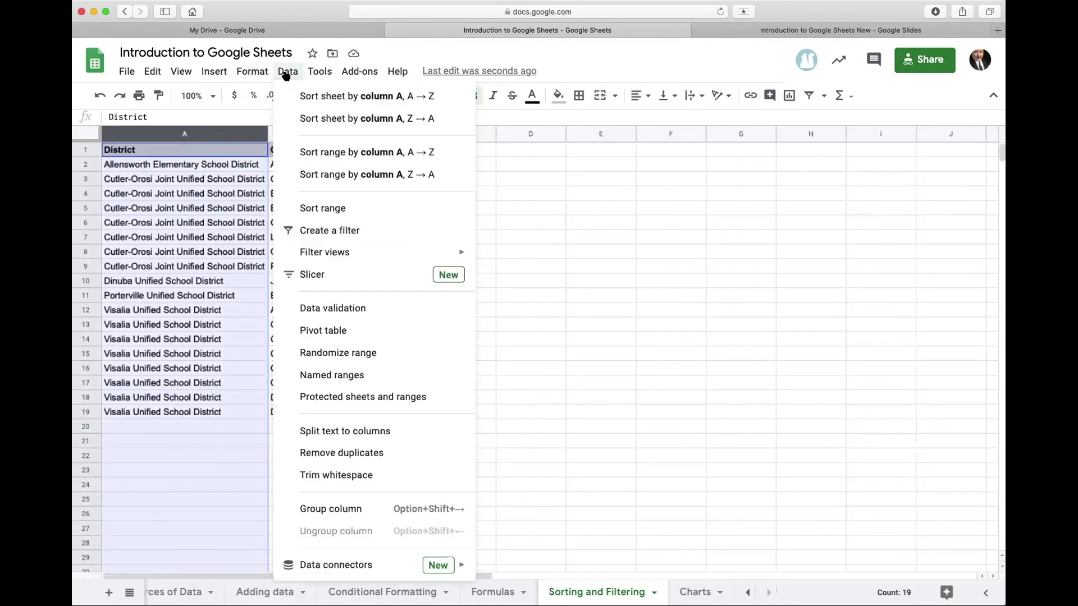
click(334, 232)
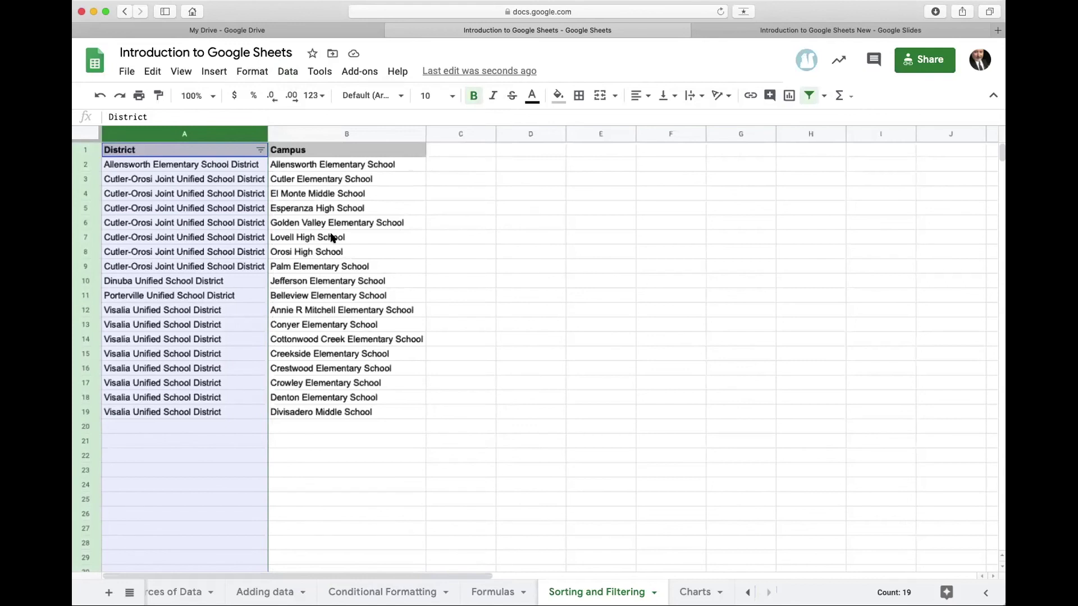
Filter the District column by the condition Text contains "Visalia"
click(261, 149)
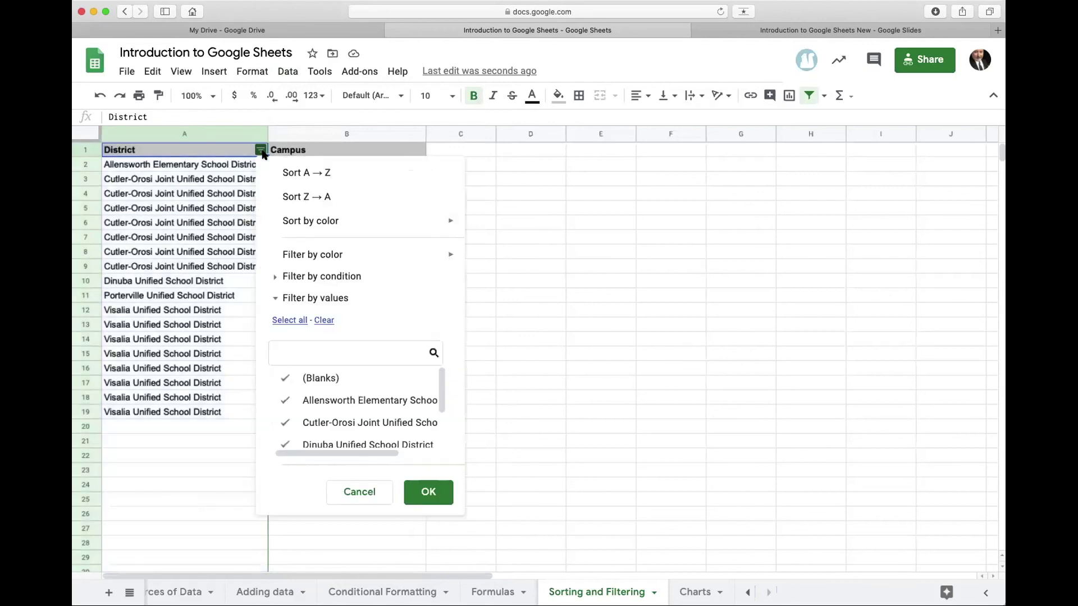
mouse_move(327, 264)
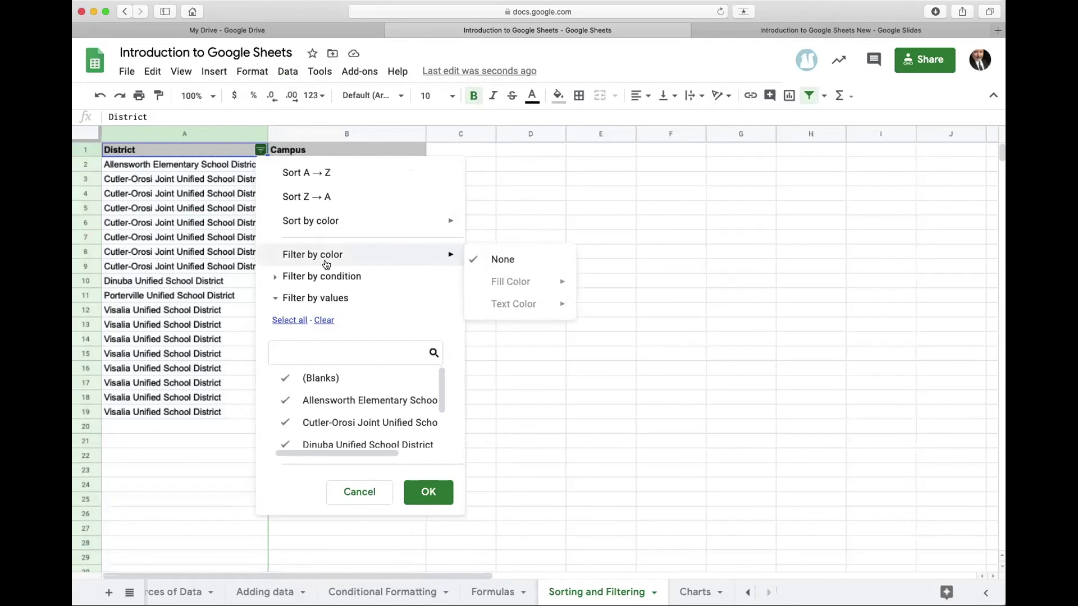
scroll(347, 375, down, 3)
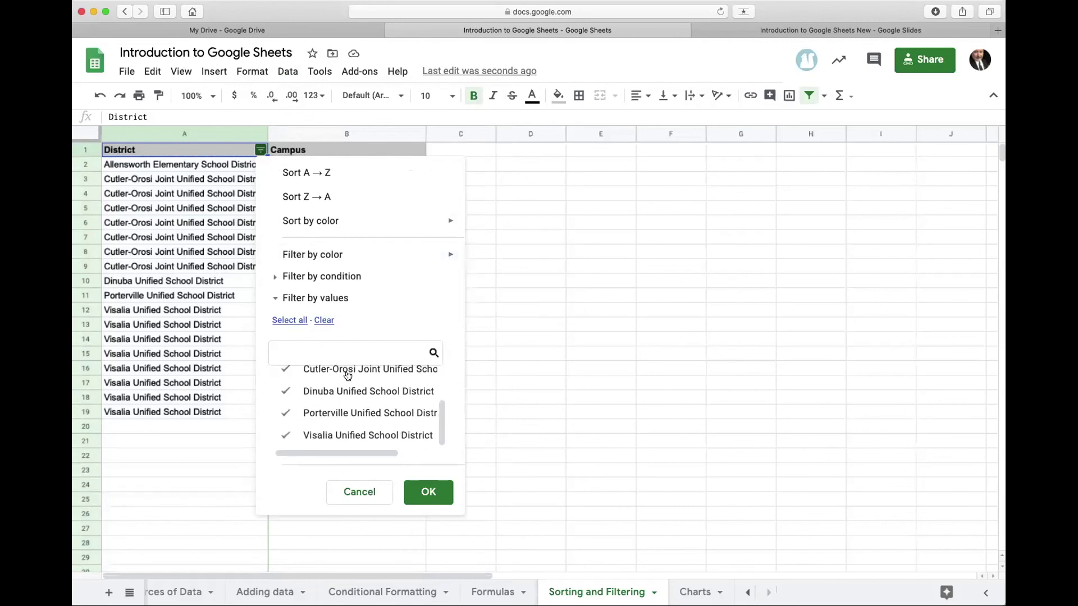
scroll(348, 376, up, 3)
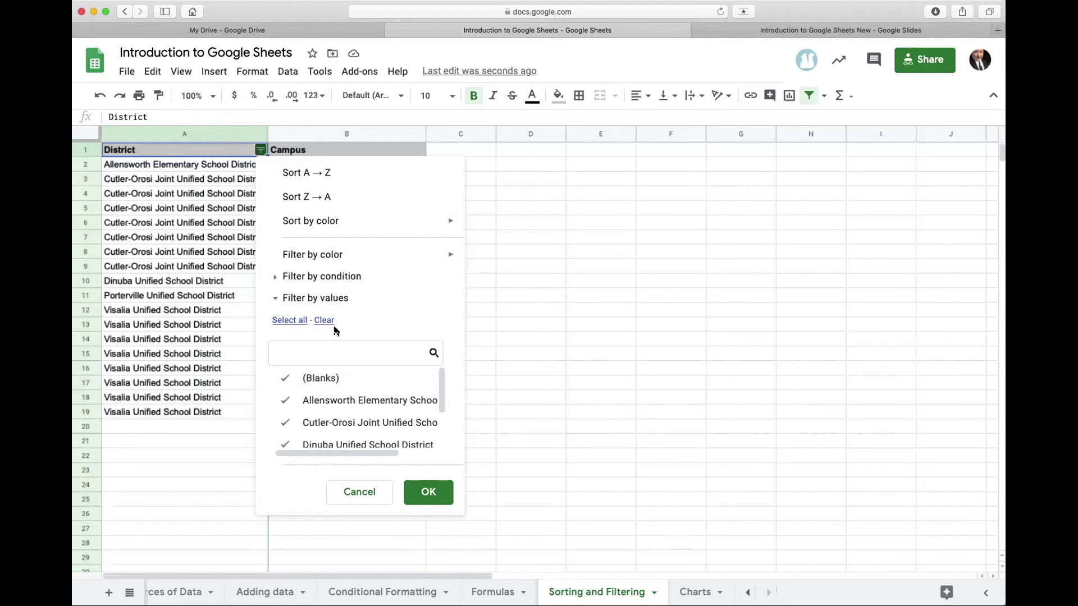
click(326, 276)
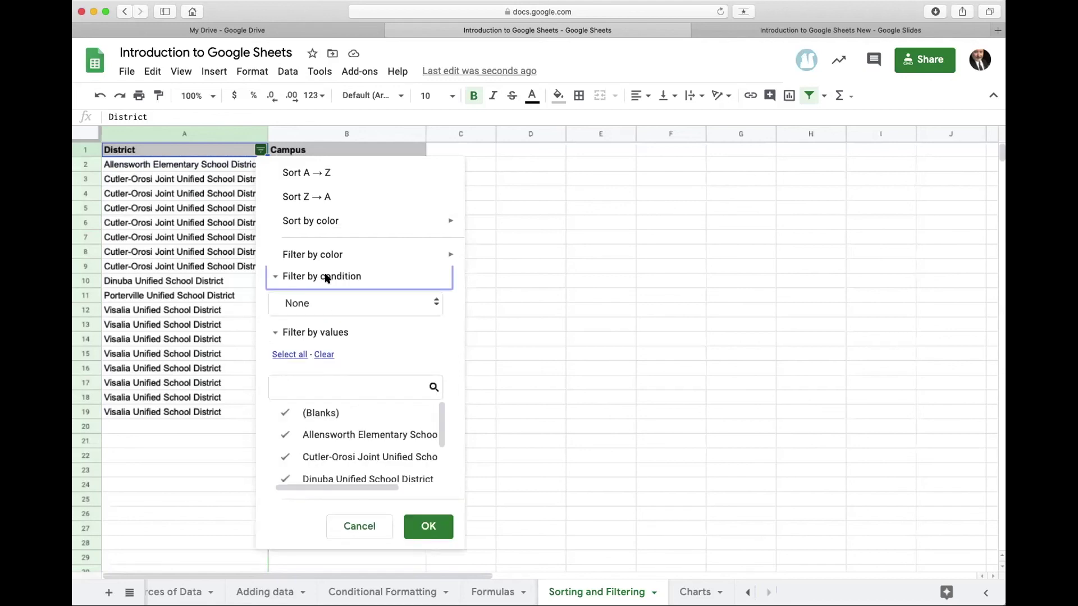
click(330, 303)
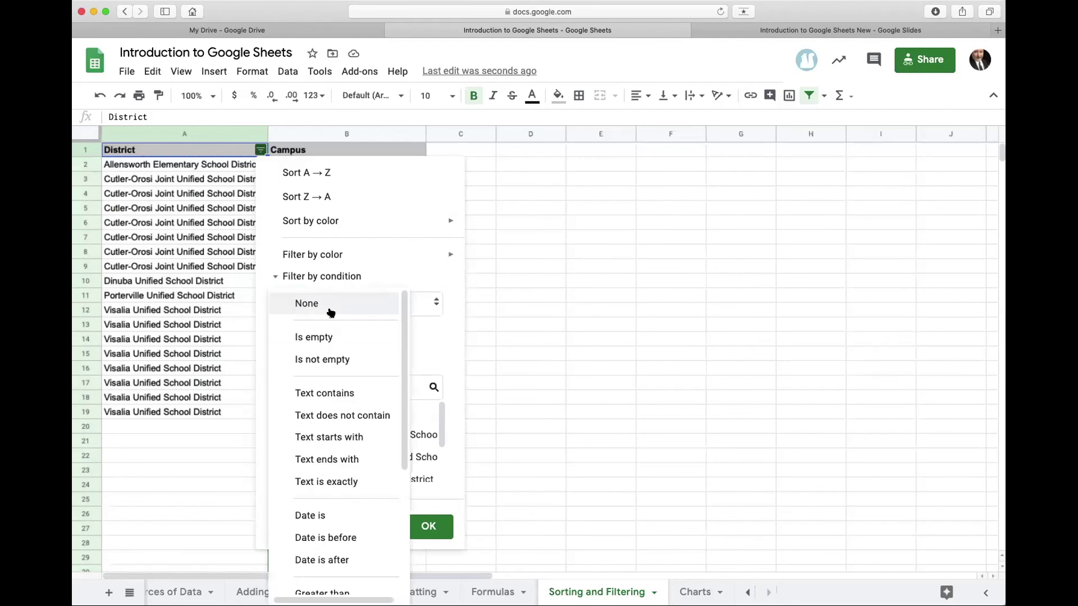
click(332, 393)
click(317, 337)
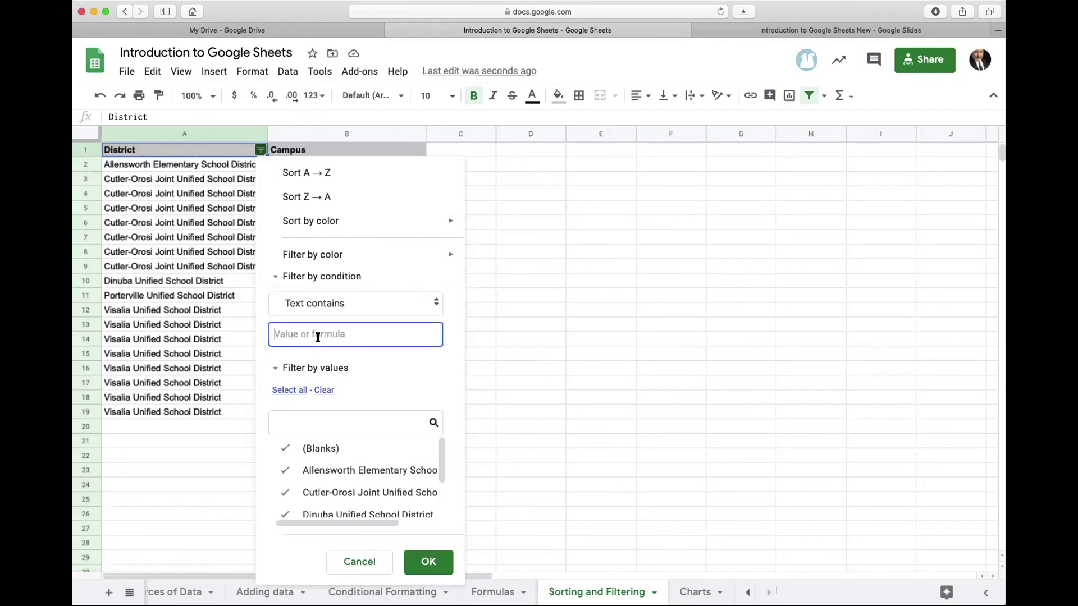
text(Visalia)
click(423, 567)
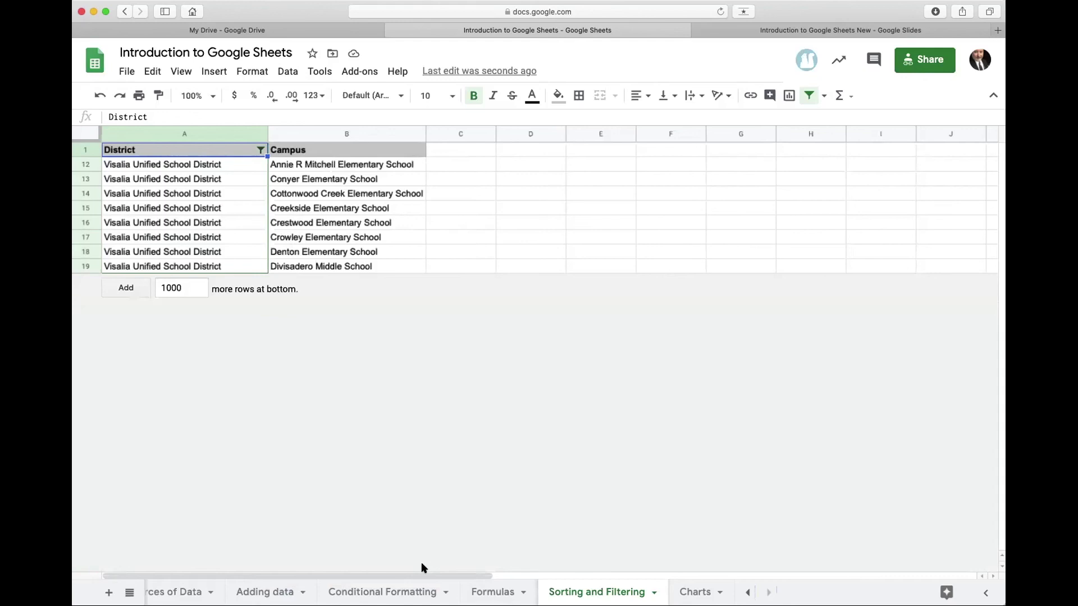
Change the District filter's text condition value to "Cutler" and apply it
click(261, 149)
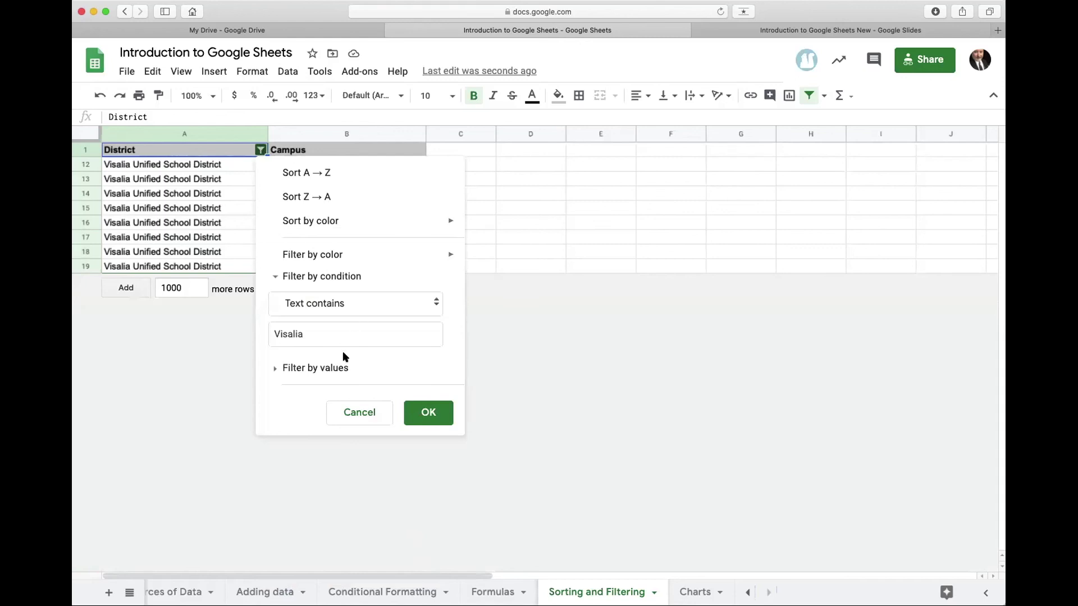
click(318, 334)
drag(317, 334, 271, 334)
text(Cutler)
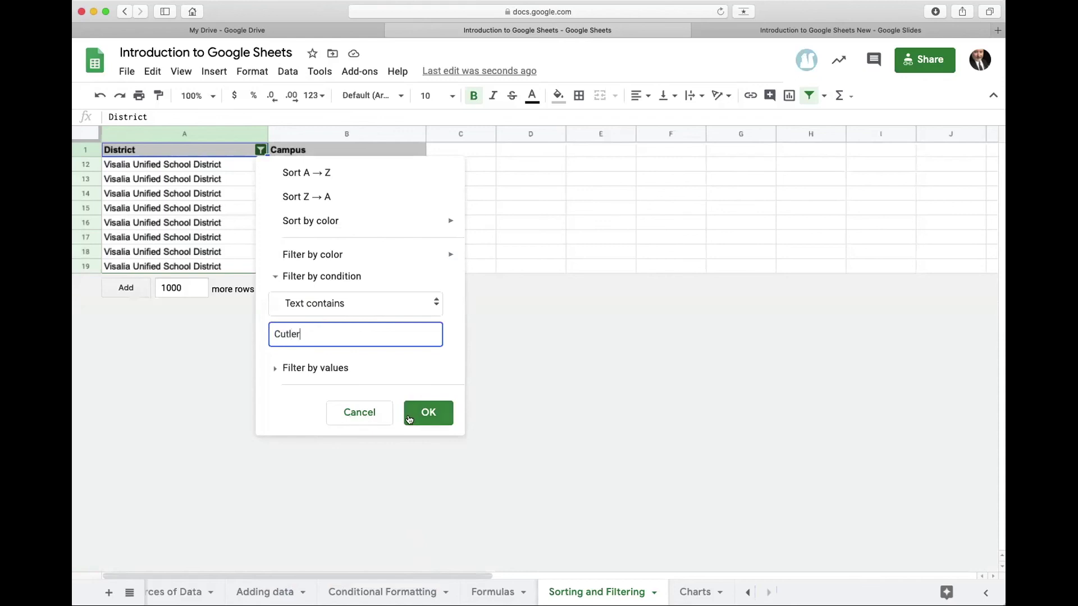
click(409, 418)
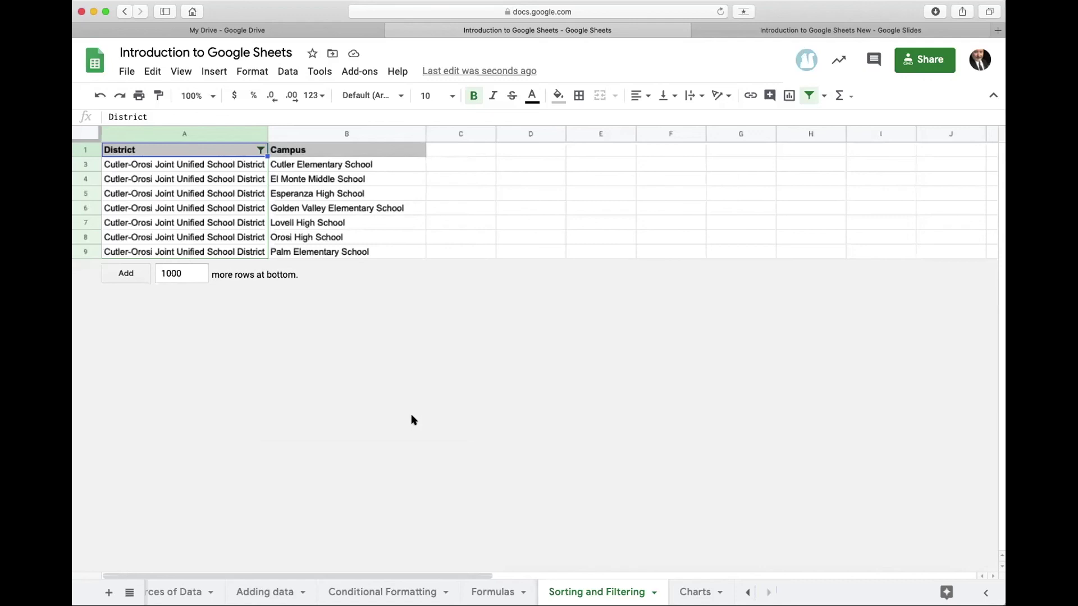
click(261, 149)
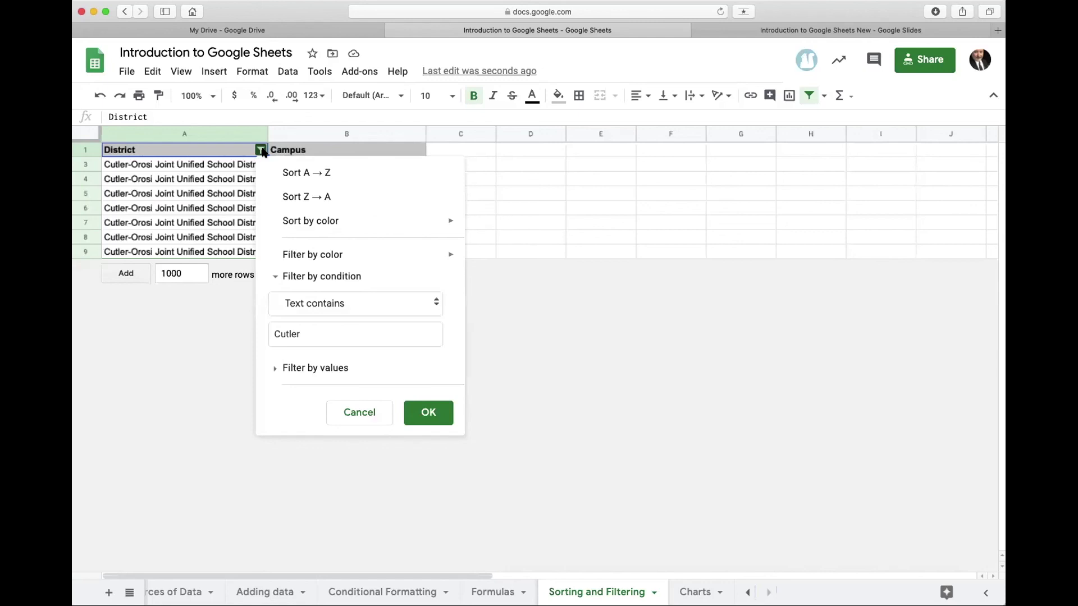
mouse_move(338, 223)
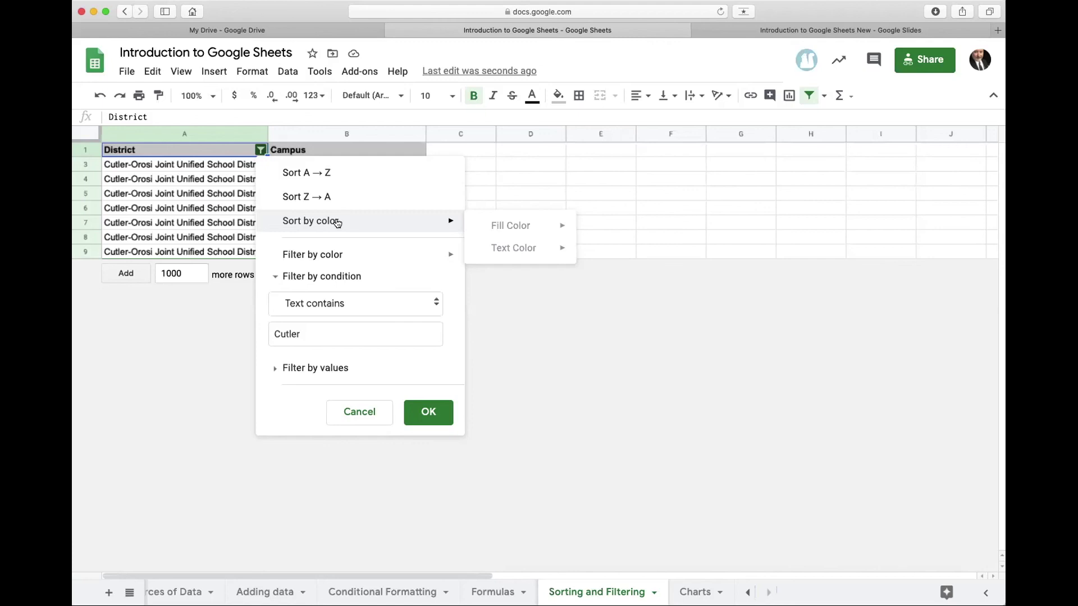
click(536, 322)
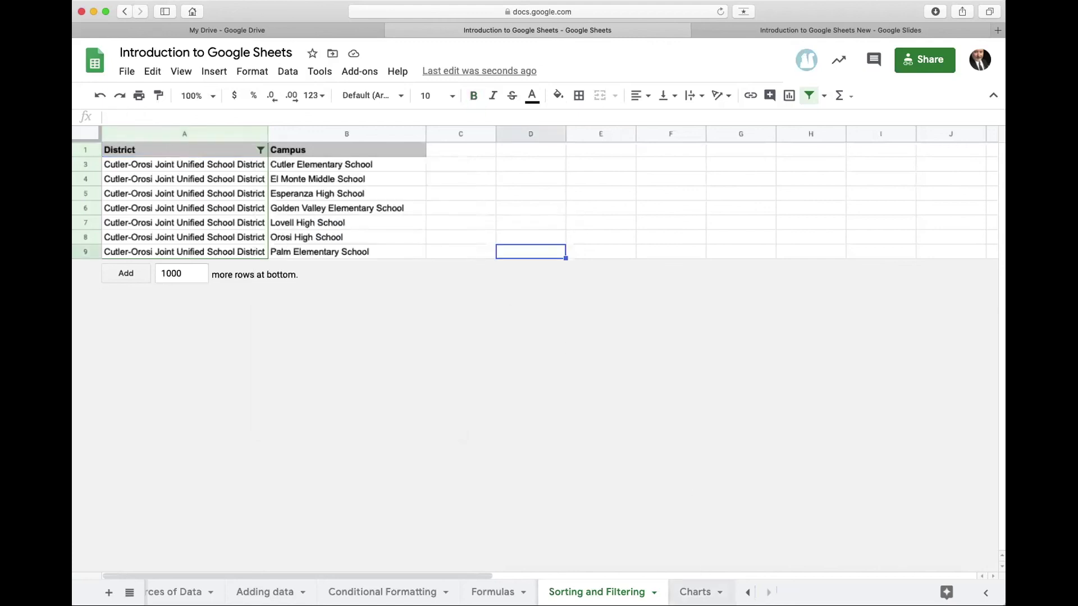
Open the Charts sheet and select the empty cell E22 below the steps table
click(682, 594)
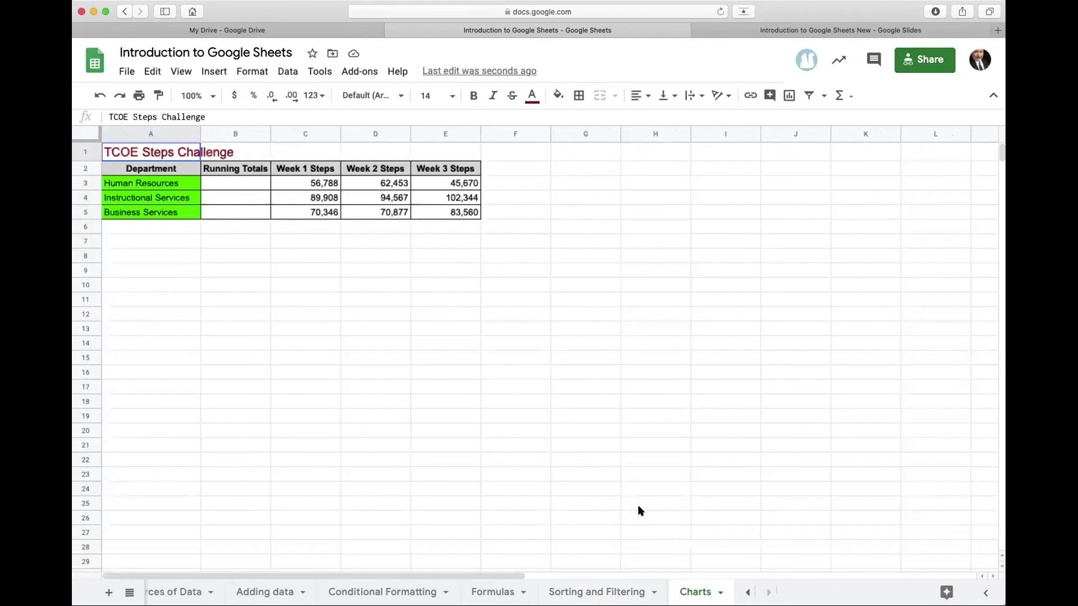
click(476, 459)
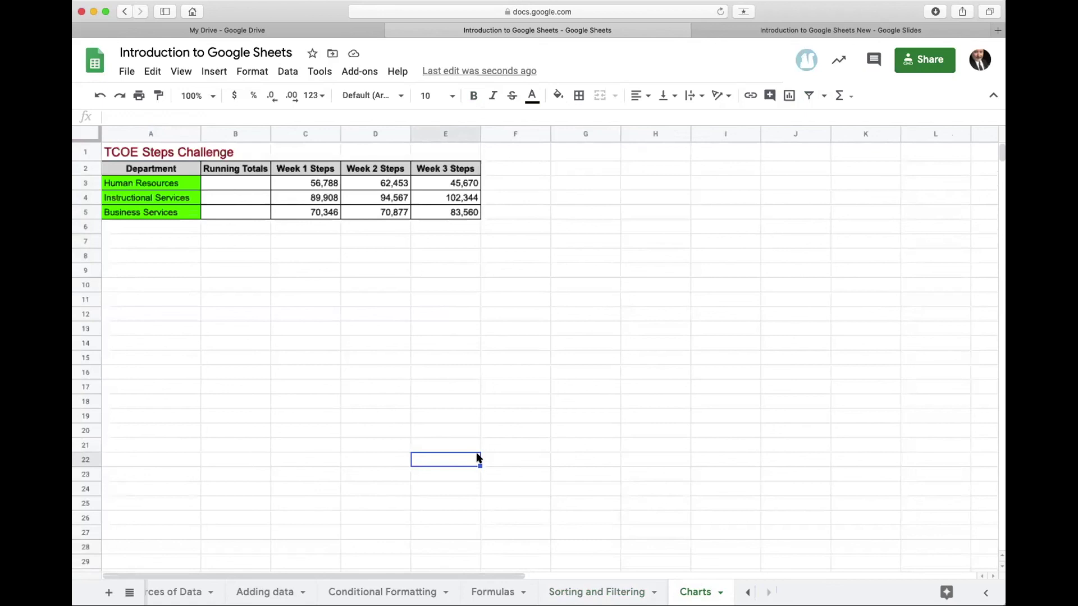
Enter the formula =sum(C3:E3) in the Running Totals cell for Human Resources
click(225, 184)
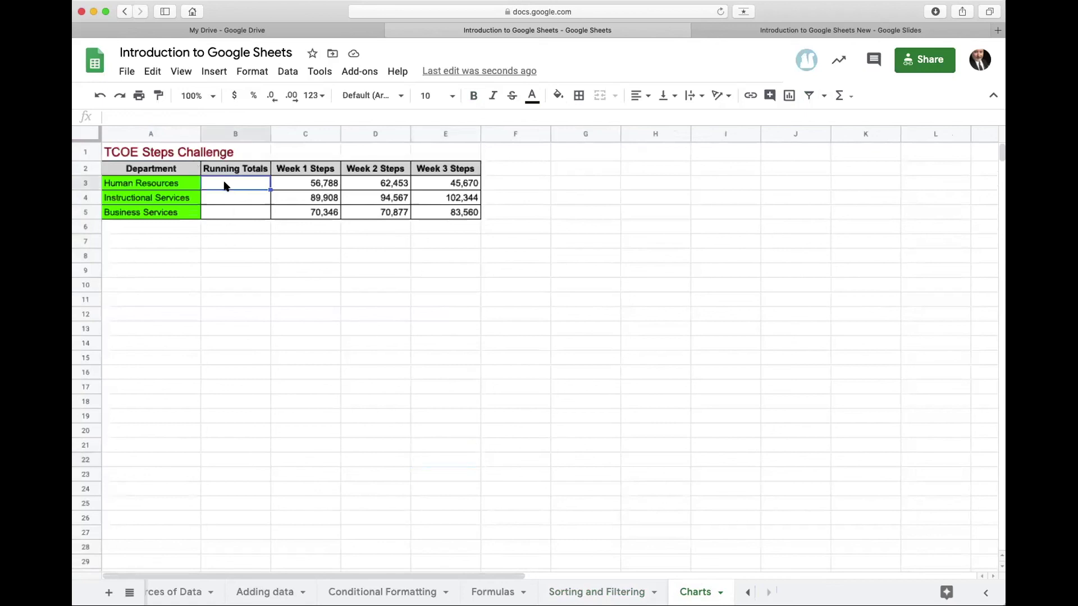
text(=)
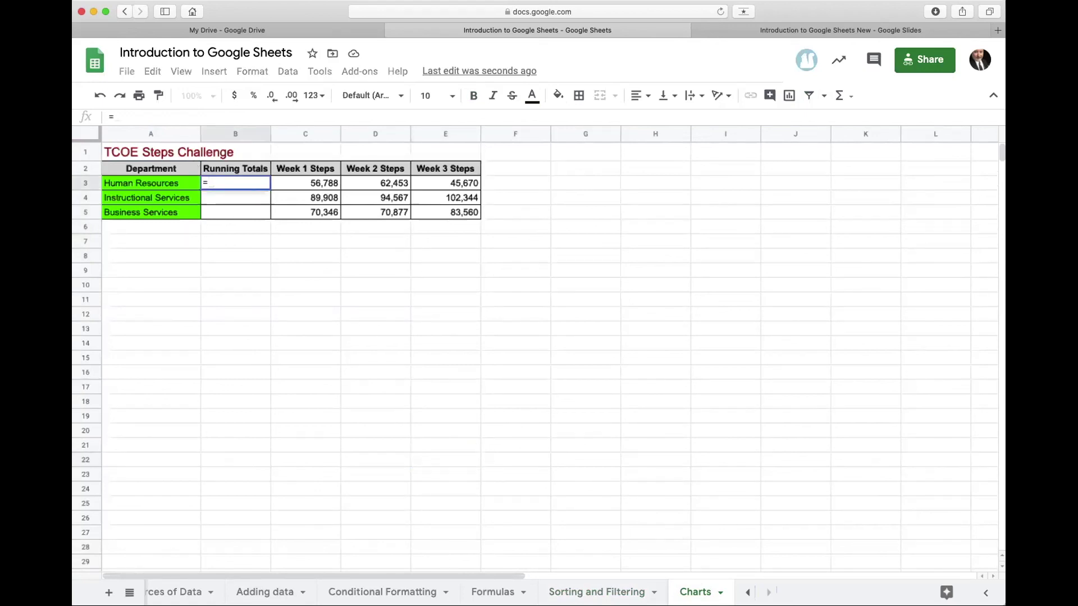
text((sum()
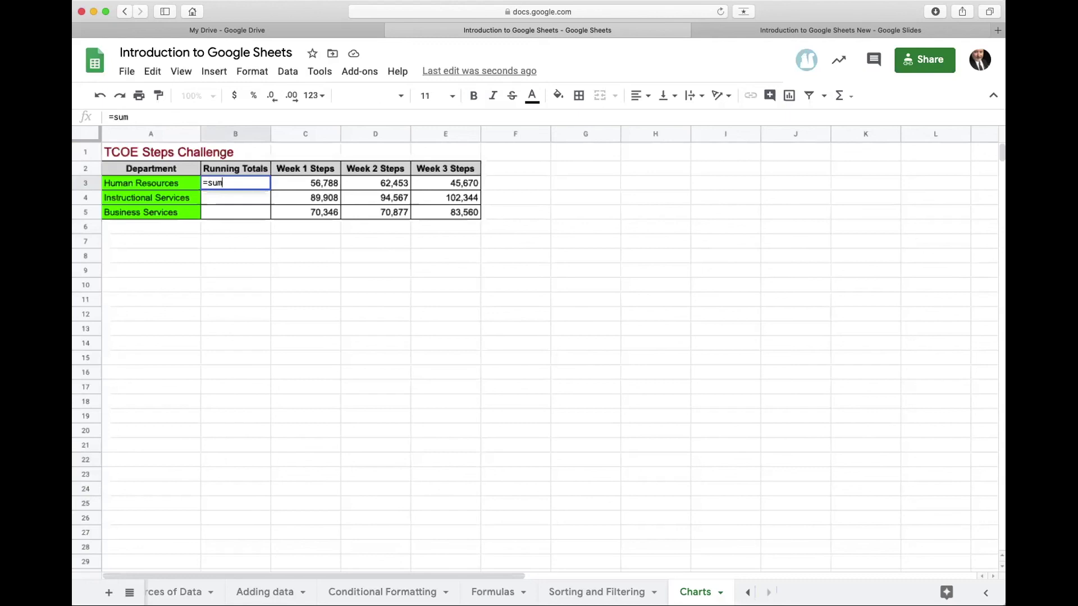
click(303, 182)
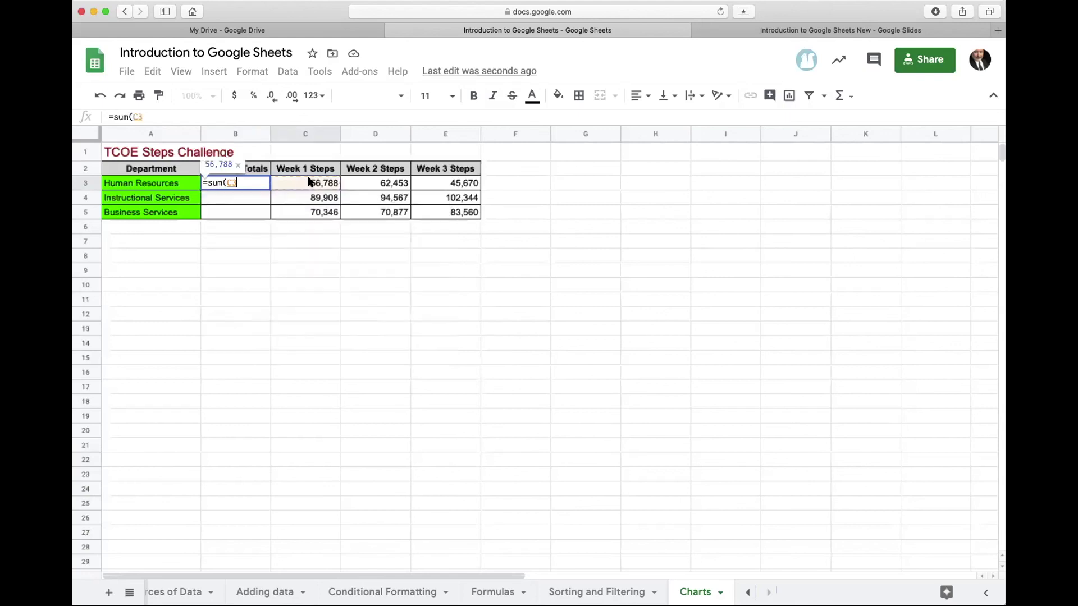
drag(323, 179, 427, 185)
key(Return)
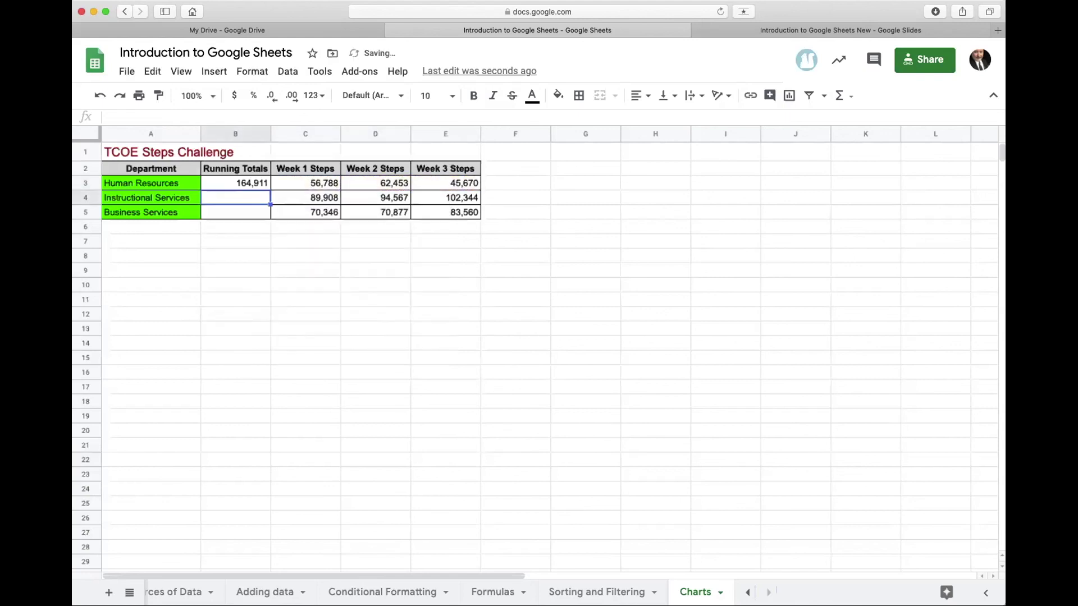
Fill the Human Resources running total formula down to Instructional Services and Business Services
click(261, 185)
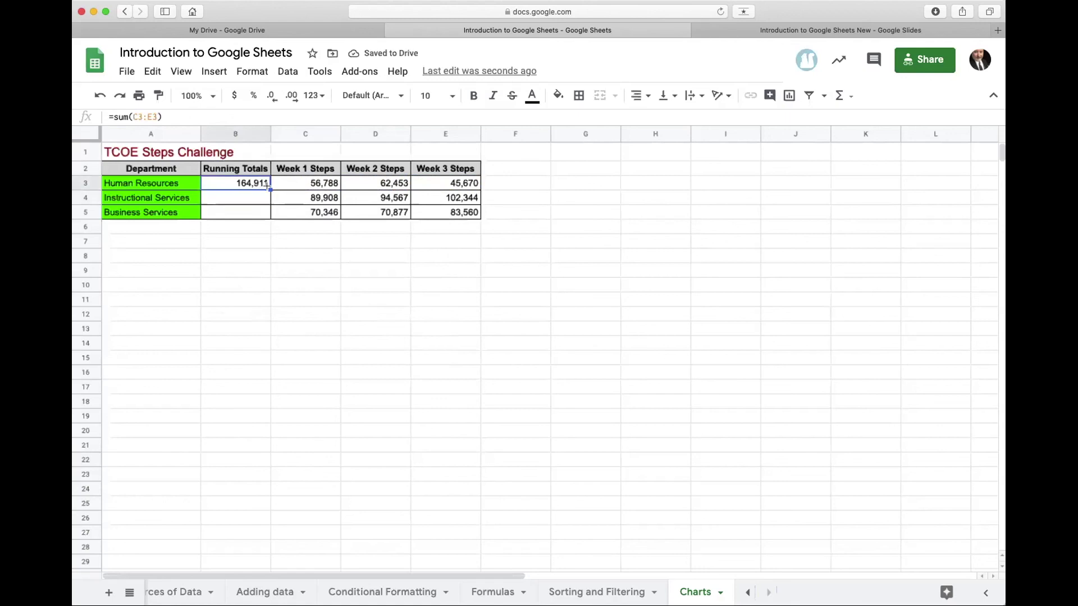
double_click(269, 189)
click(287, 257)
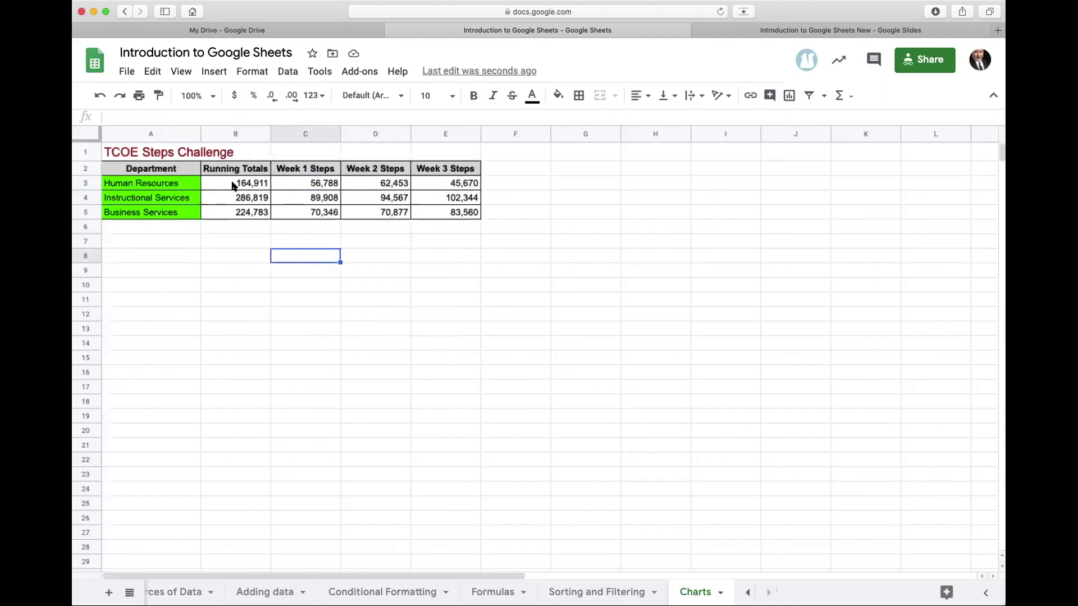
Insert a chart from the department names and running totals in A3:B5, and place it below the table starting around row 10
drag(152, 188, 224, 211)
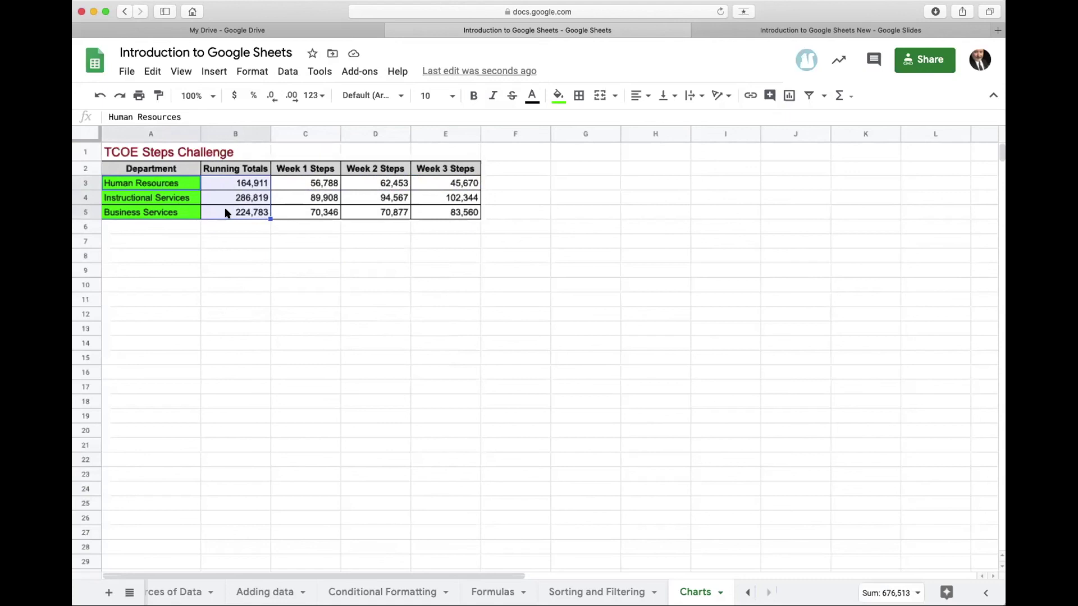
click(214, 72)
click(260, 263)
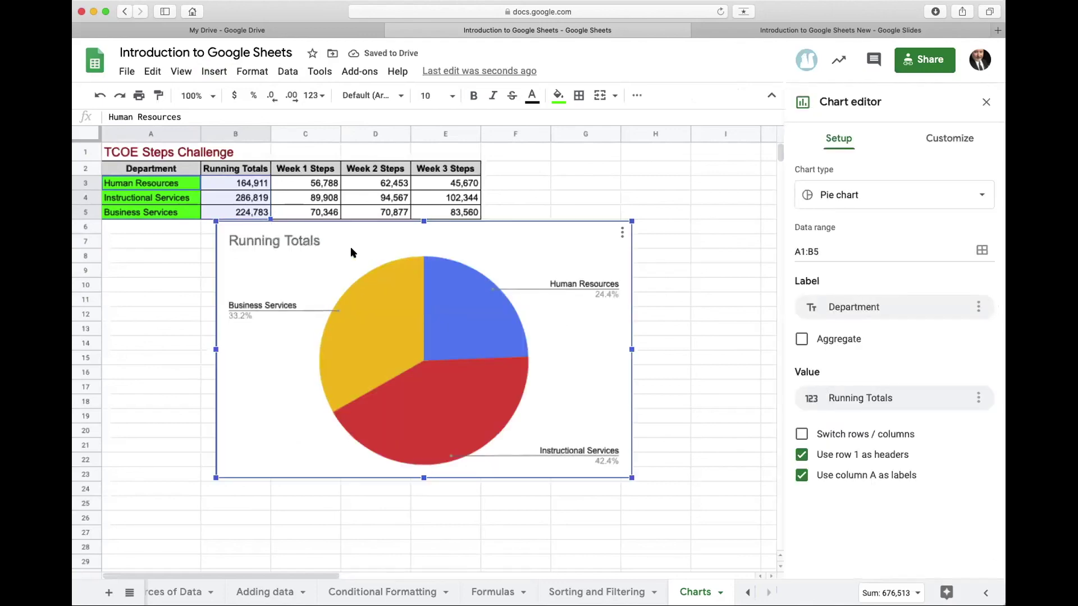
drag(351, 248, 328, 308)
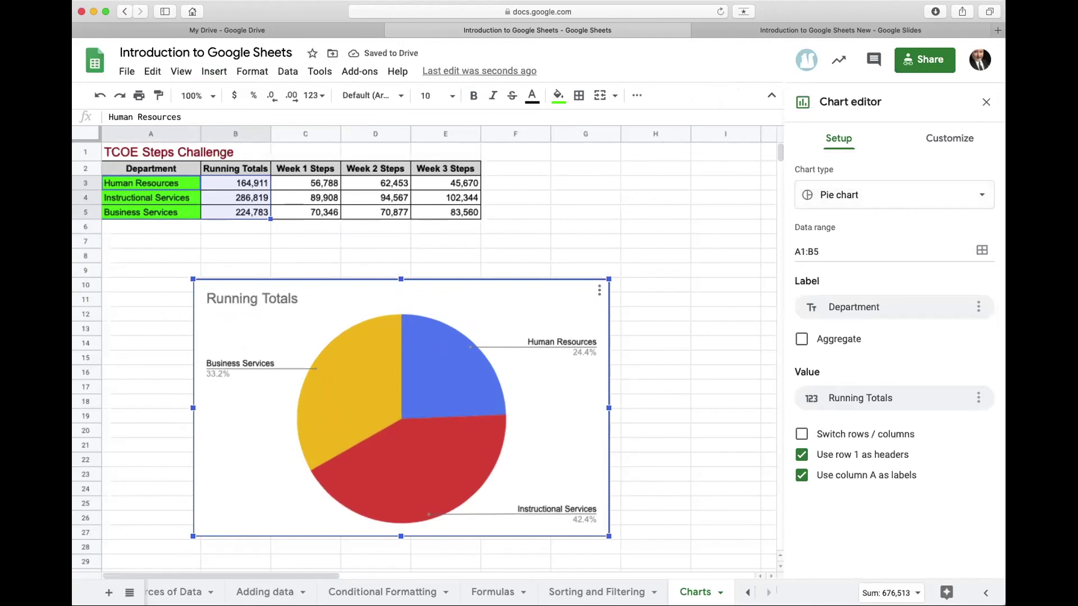
Change the Running Totals chart type to 3D pie chart
click(974, 194)
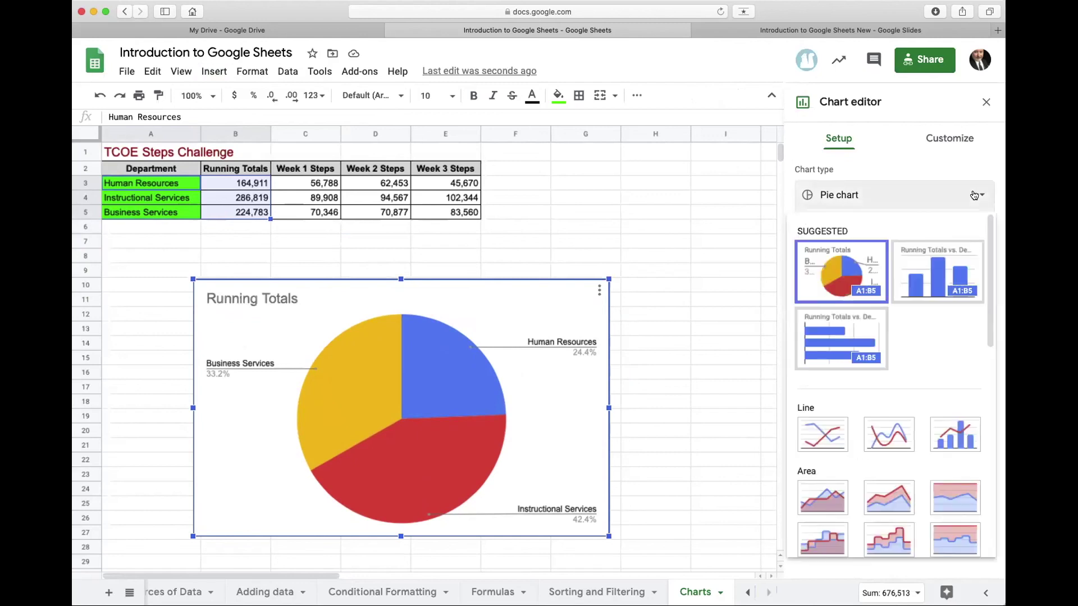
scroll(926, 341, down, 8)
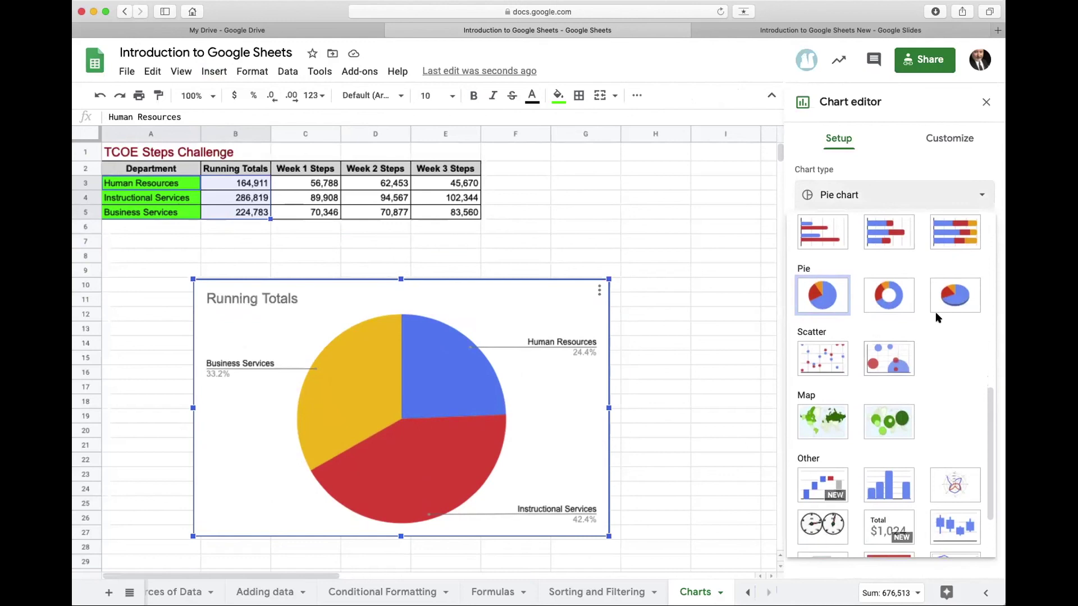
click(944, 304)
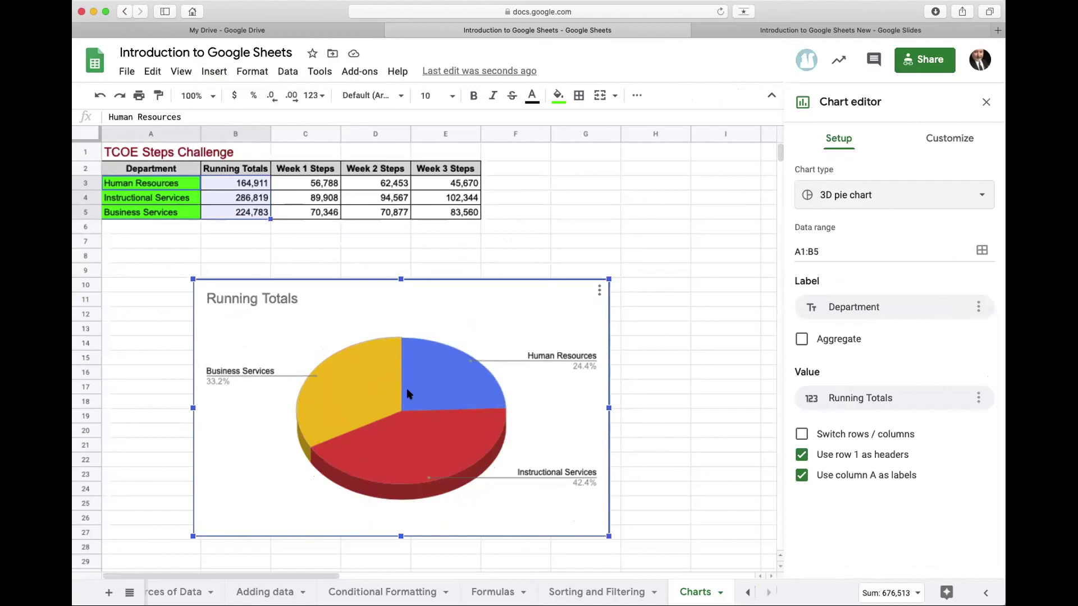
Recolor the Instructional Services slice light green and the Human Resources slice pale red
click(422, 448)
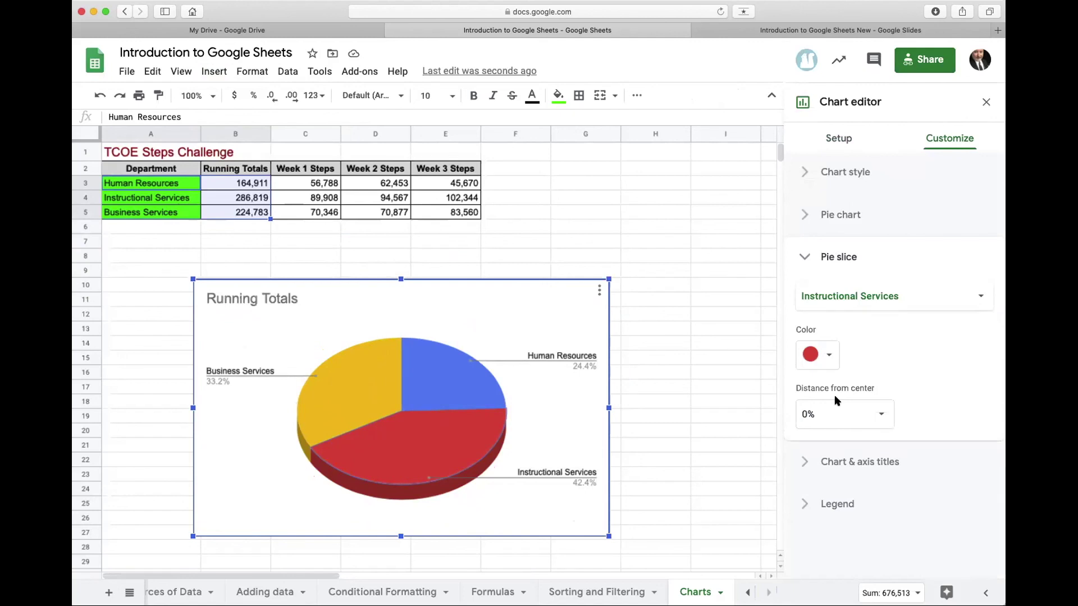
click(829, 357)
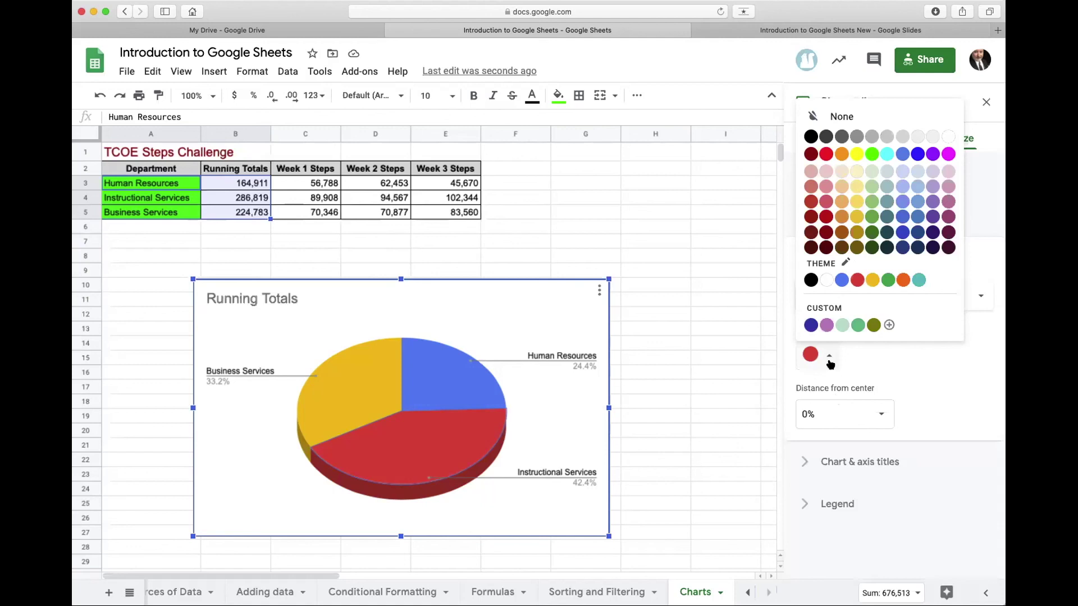
click(872, 202)
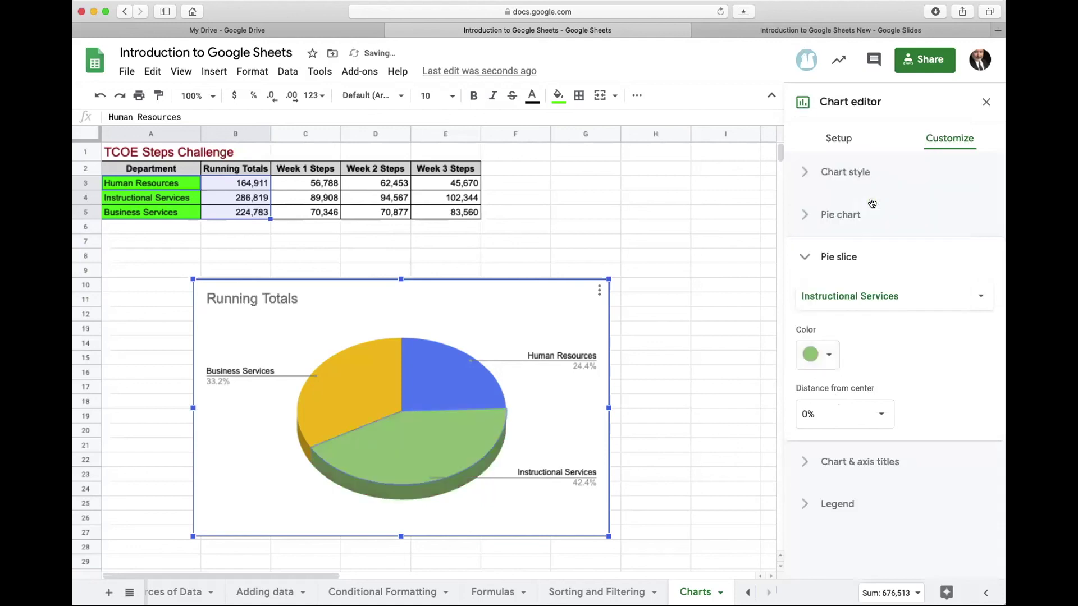
click(450, 384)
click(816, 359)
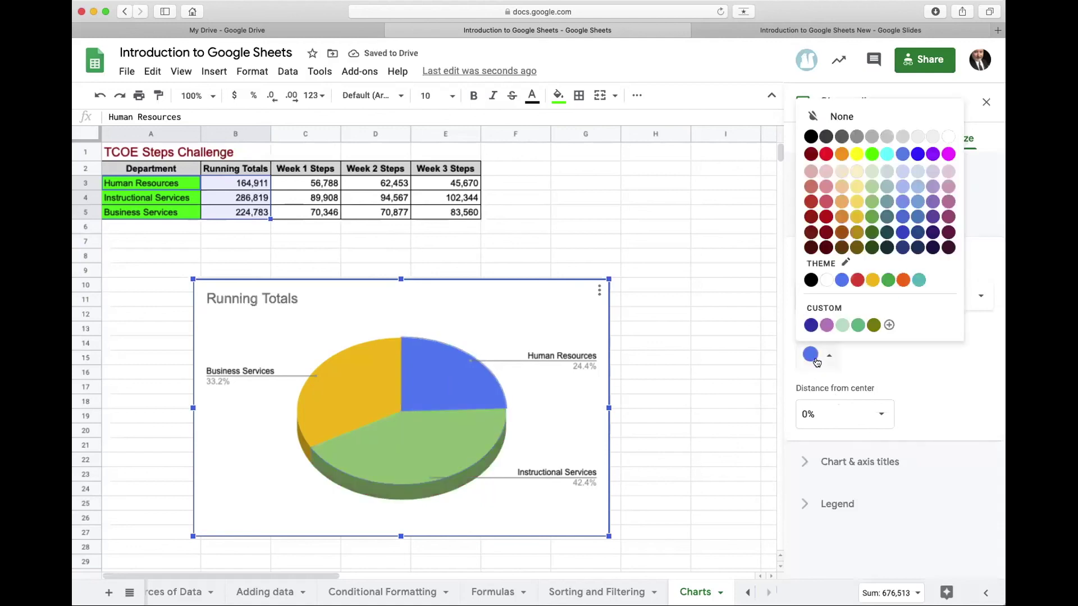
click(811, 171)
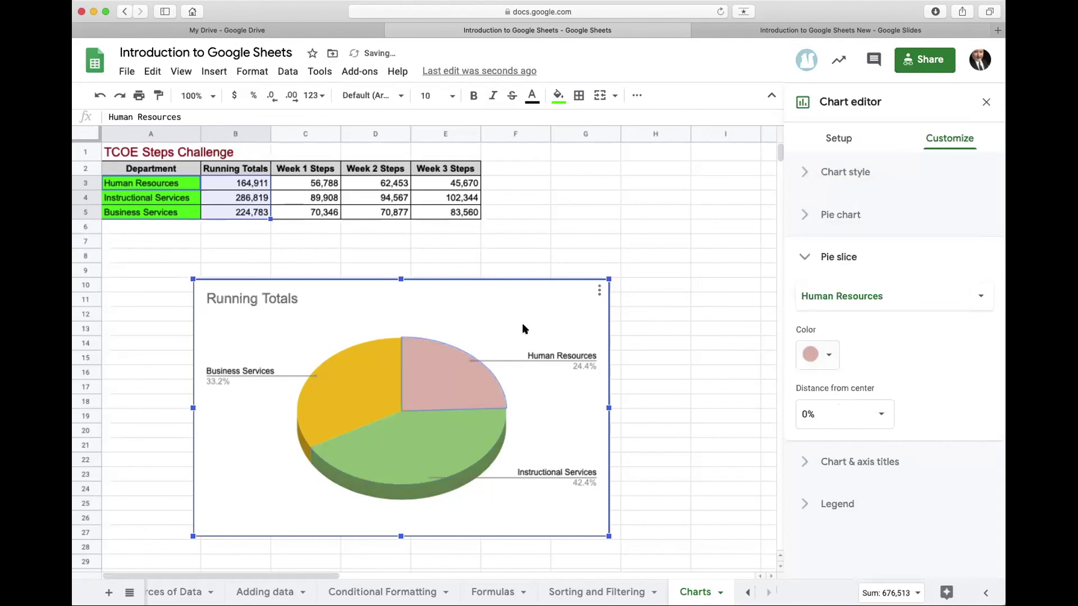
Recolor the Business Services slice light blue
click(351, 387)
click(827, 354)
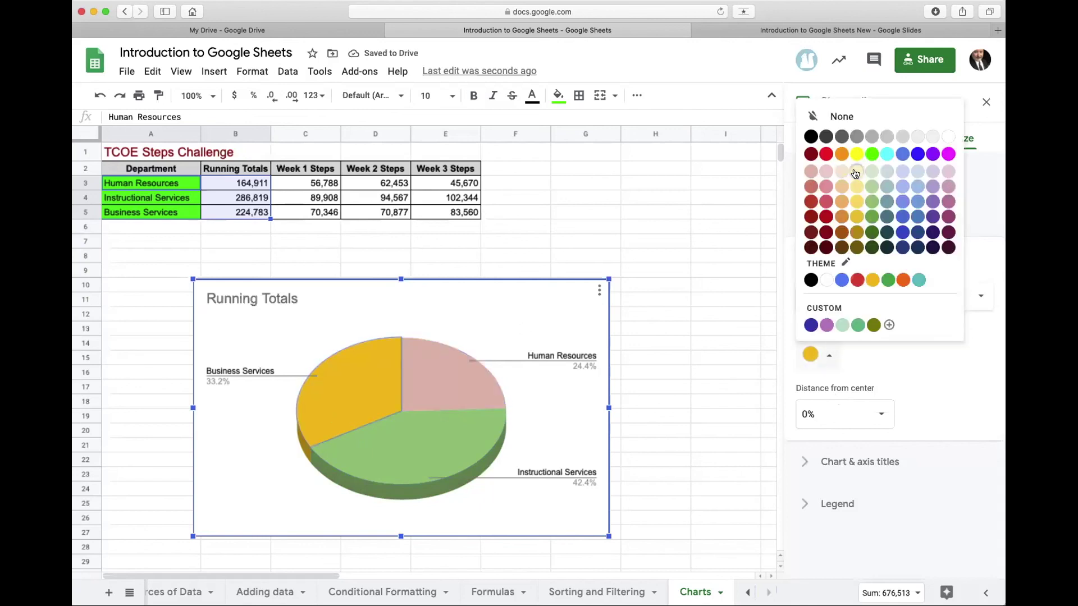
click(902, 187)
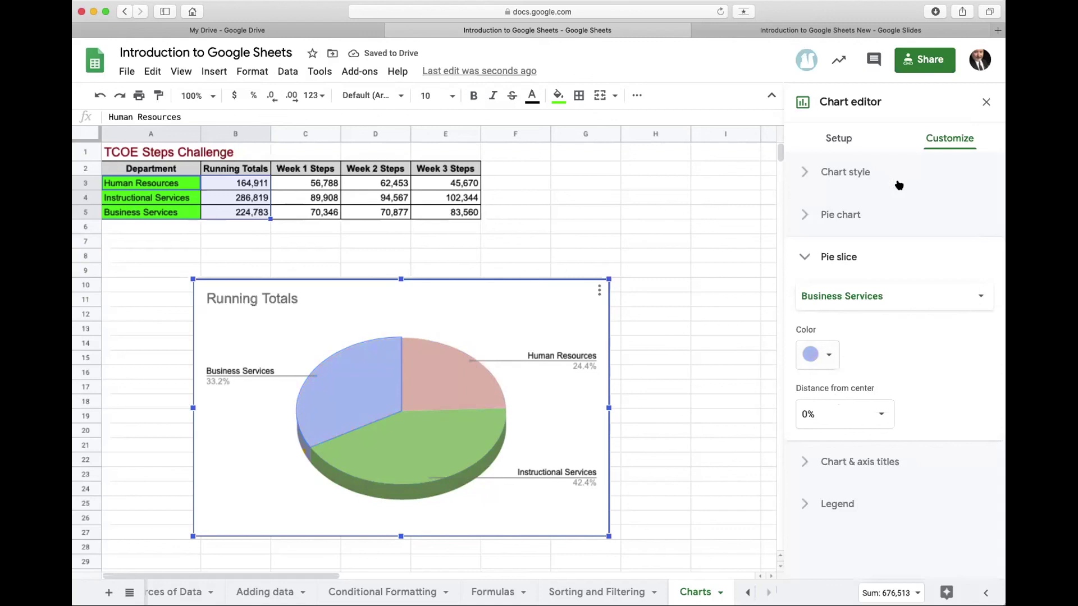
Change the chart title to "TCOE Department Running Totals" and close the chart editor
click(244, 304)
click(244, 305)
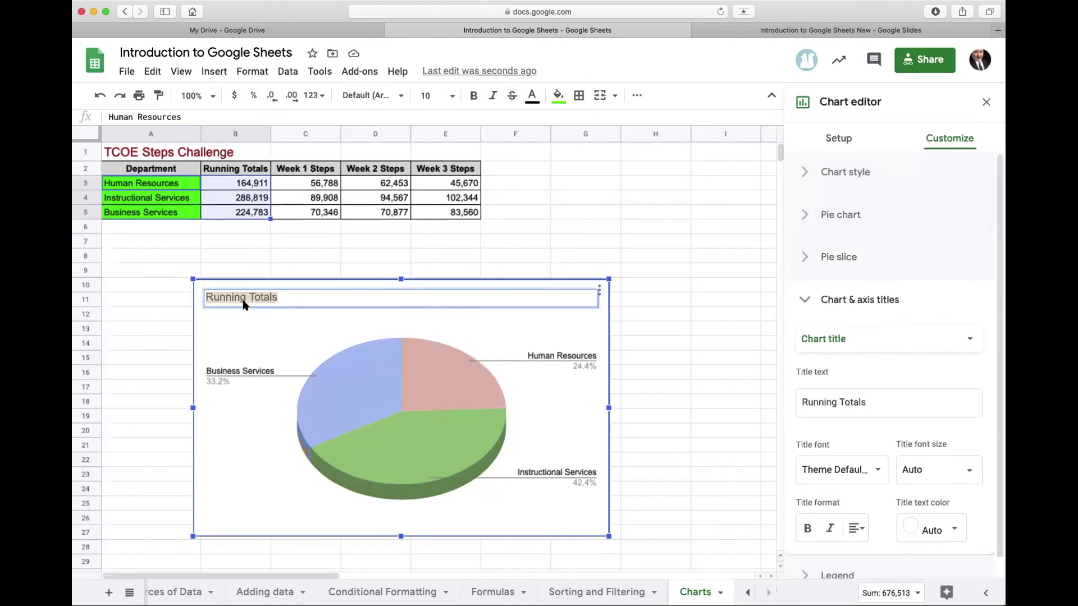
click(208, 297)
text(TCOE Department)
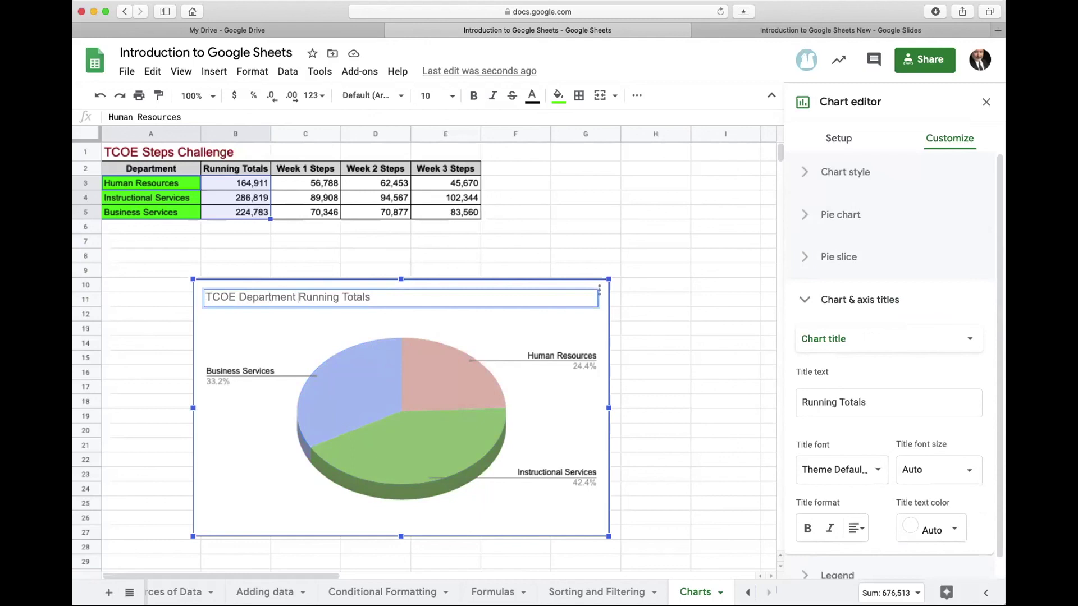
click(571, 241)
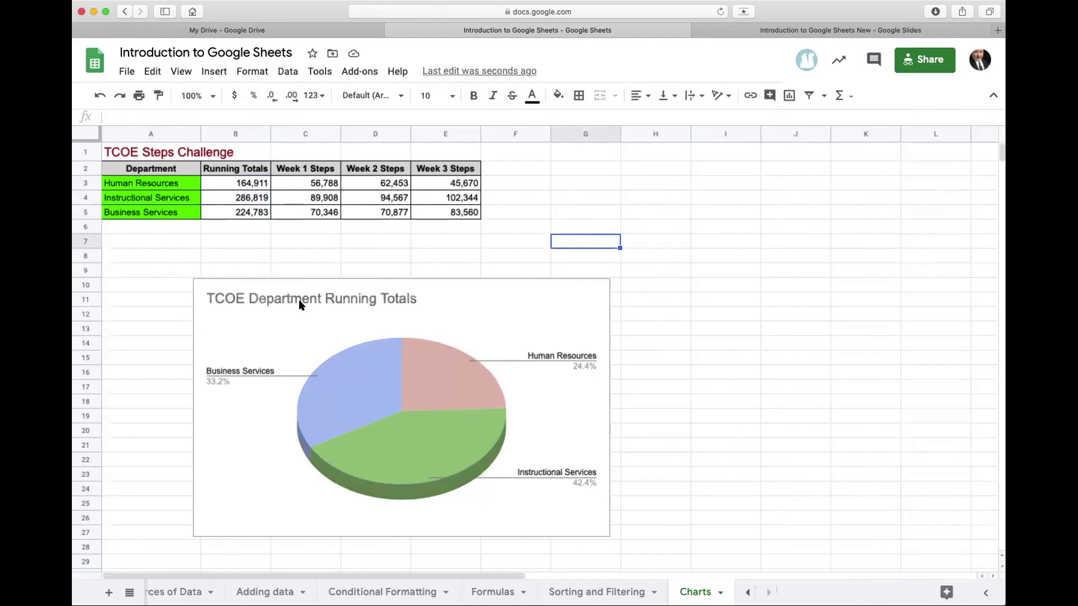
Reopen the pie chart for editing from its own chart options
click(334, 383)
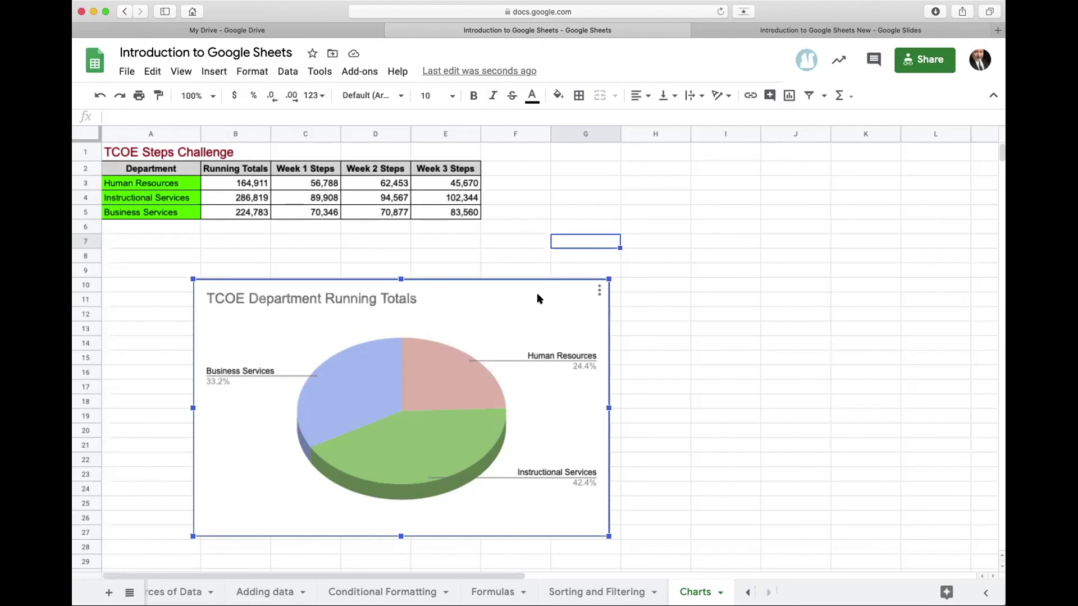
click(600, 291)
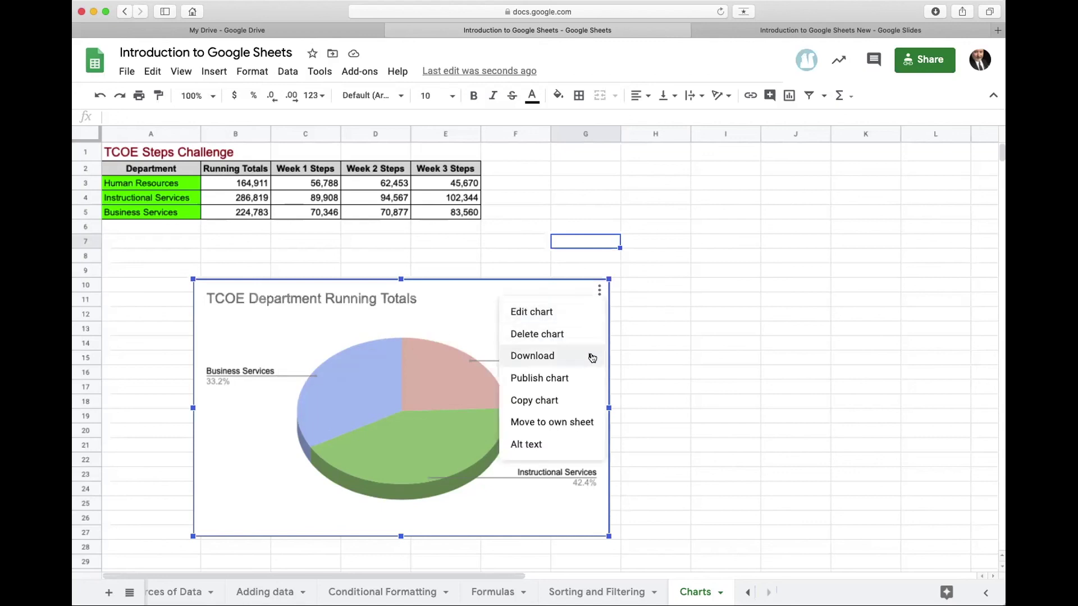
mouse_move(592, 358)
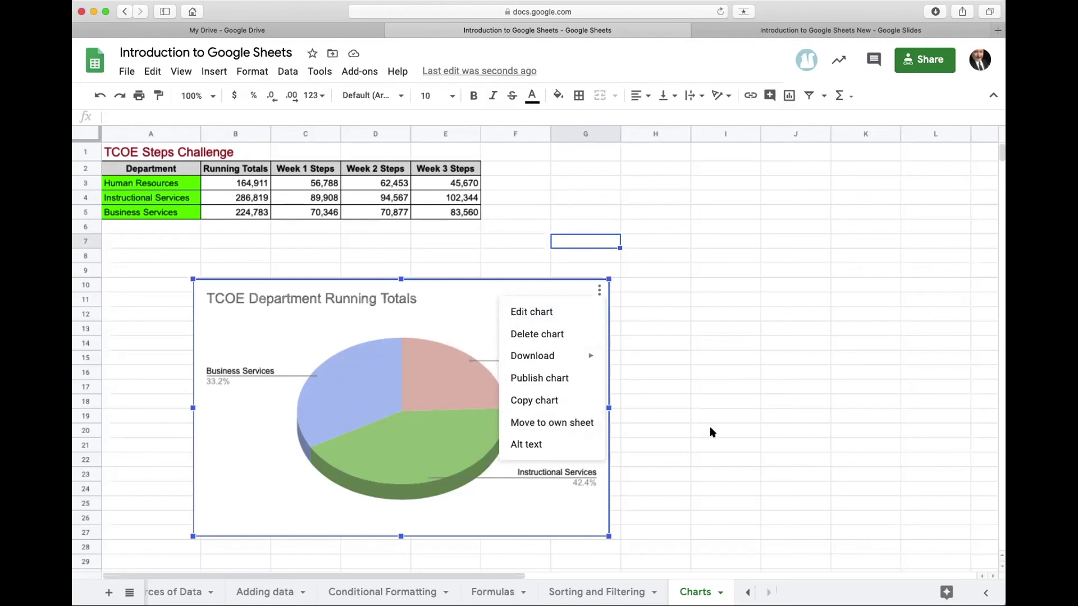
click(551, 310)
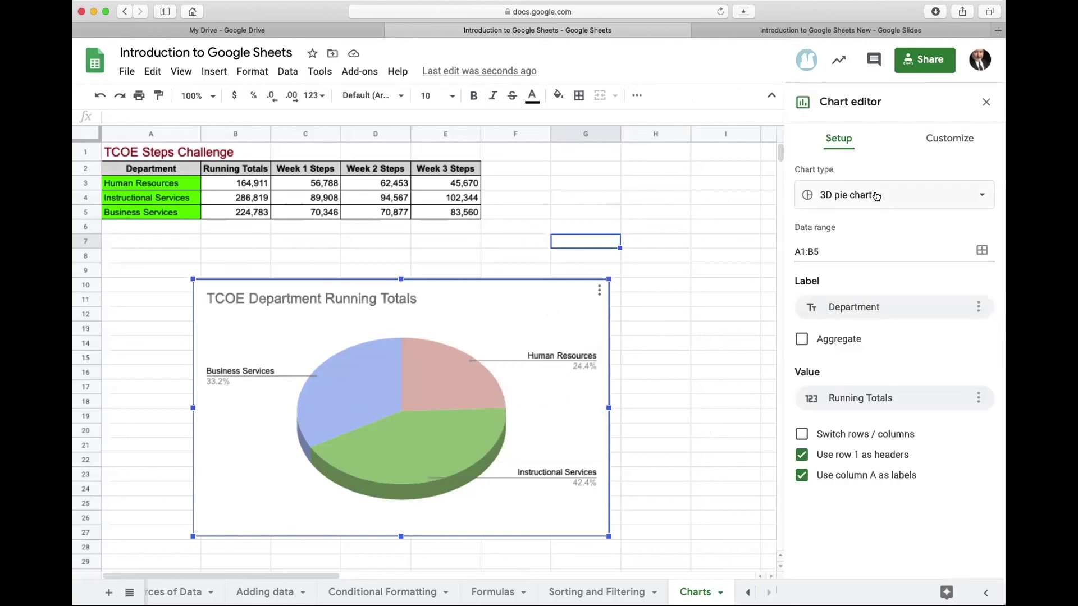
Look at the chart's label choices, try switching its rows and columns, and switch them back
click(852, 308)
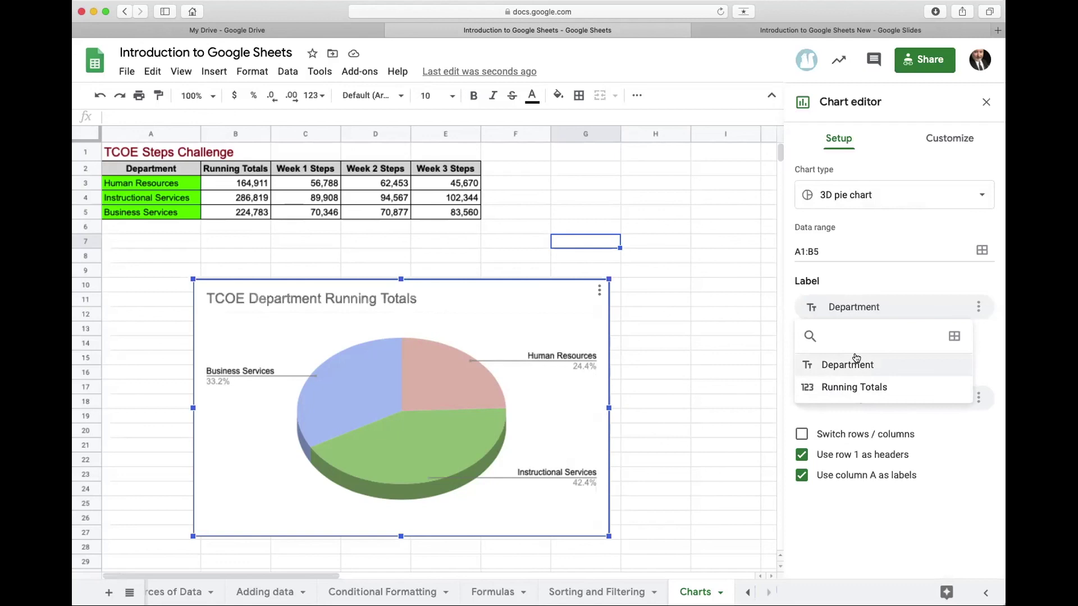
click(786, 298)
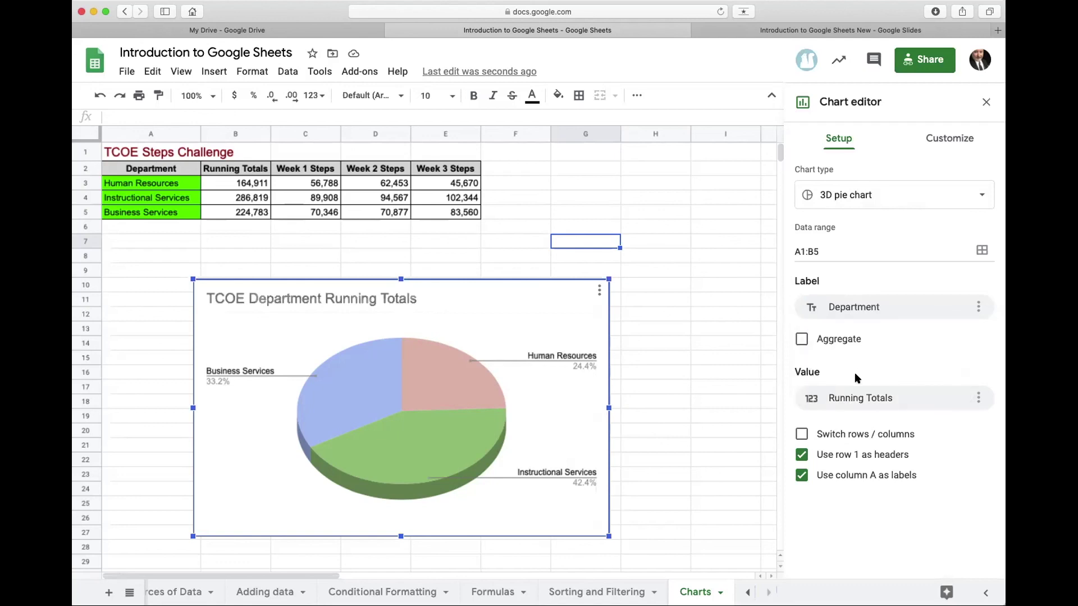
click(803, 434)
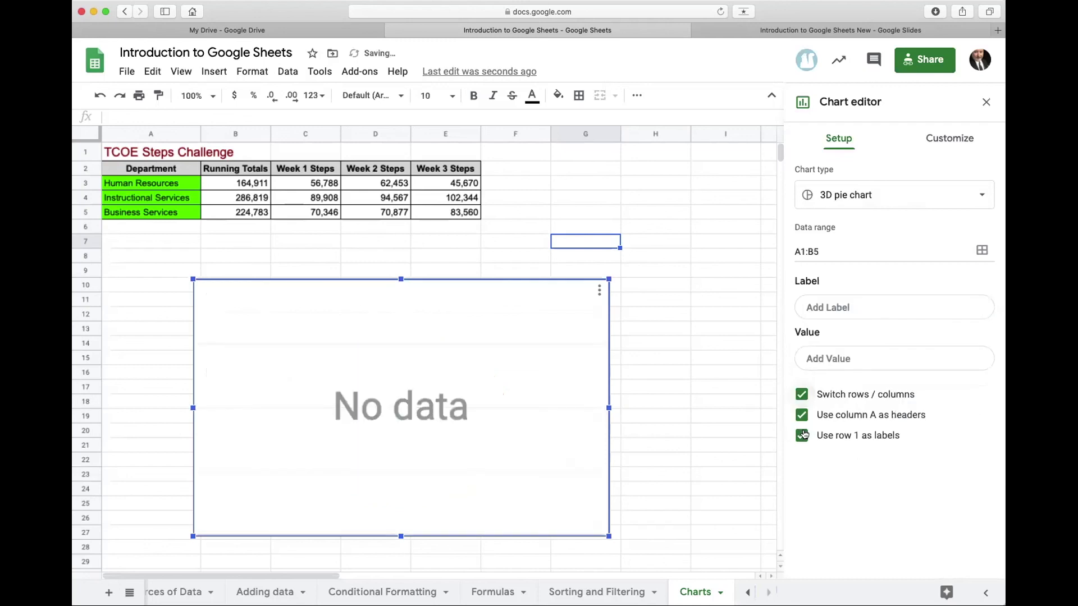
click(804, 396)
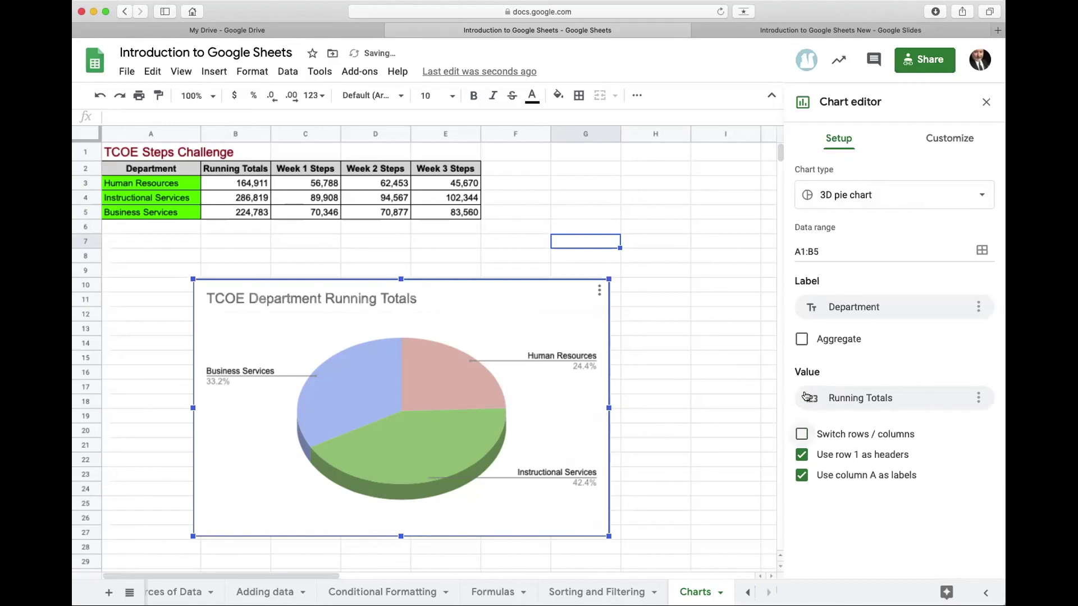
Set the pie chart's background color to light yellow in the chart style settings
click(949, 138)
click(804, 170)
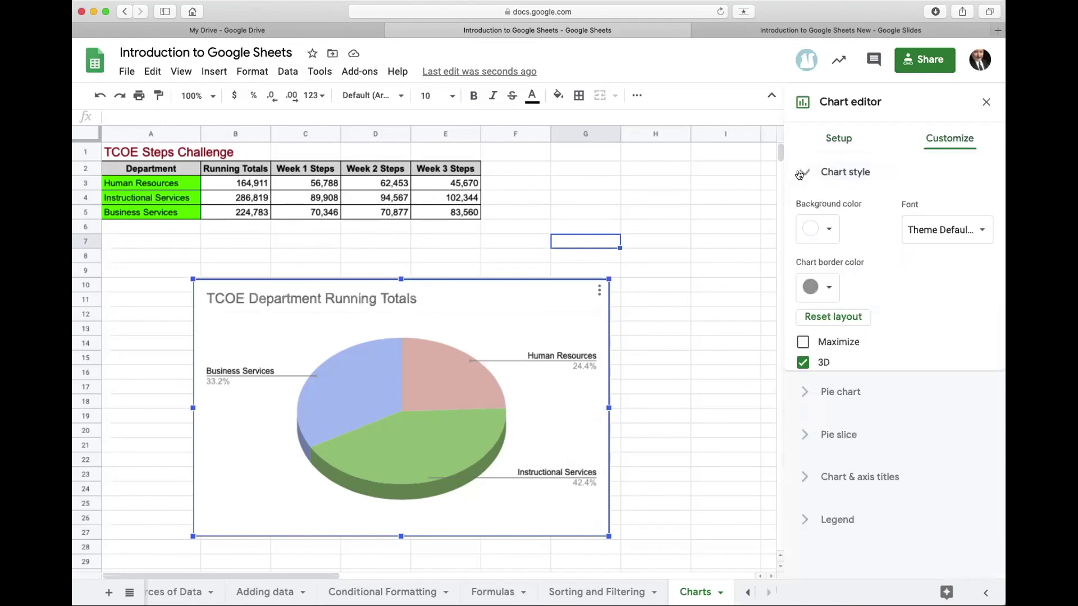
click(825, 227)
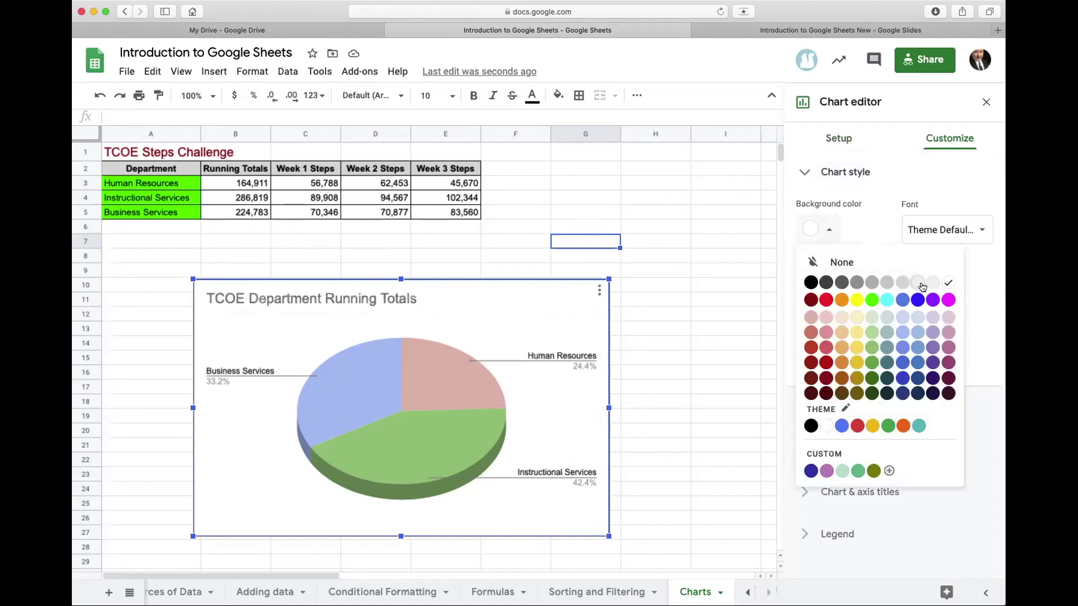
click(854, 319)
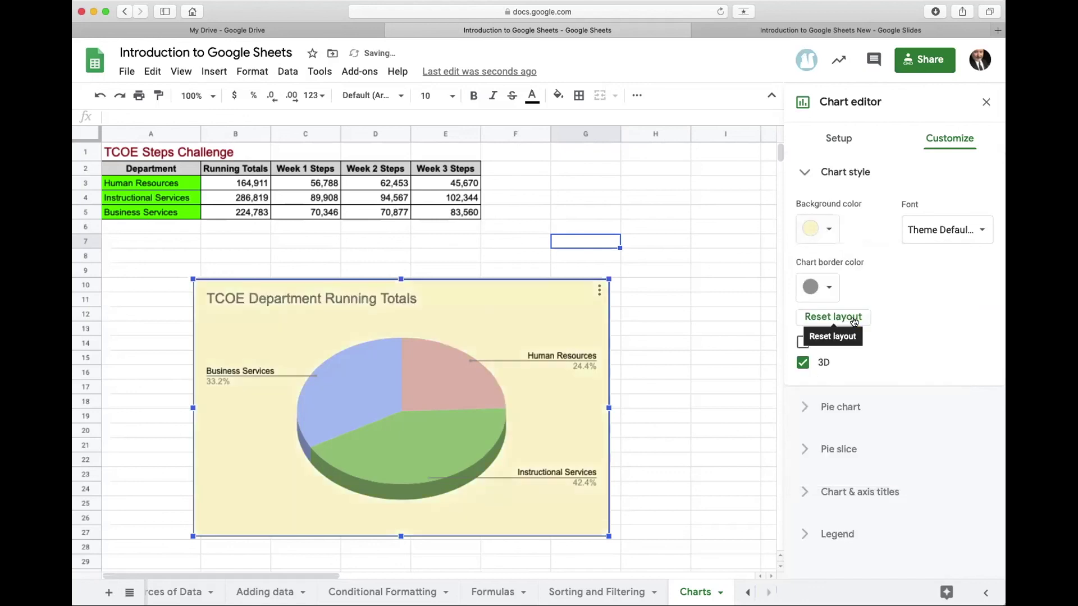
Set the pie chart's border color to black and close the chart editor
click(830, 287)
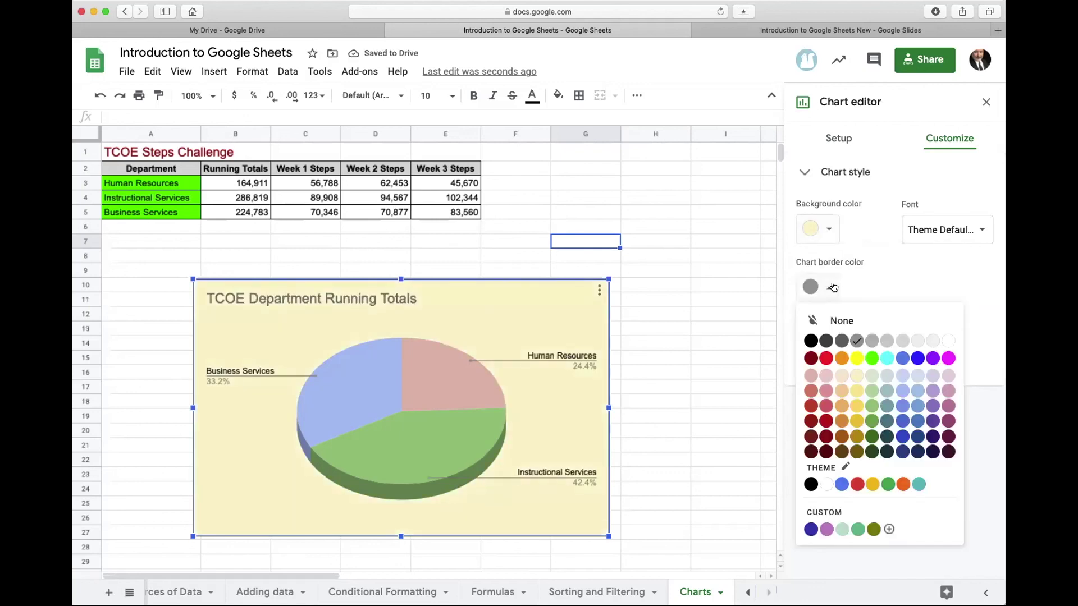
click(811, 340)
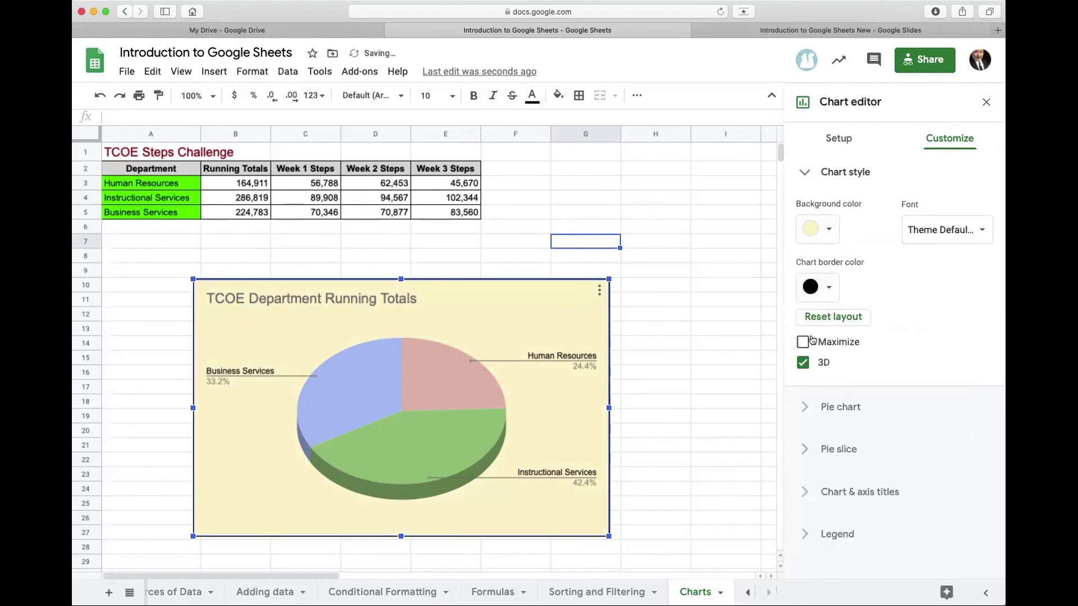
click(655, 358)
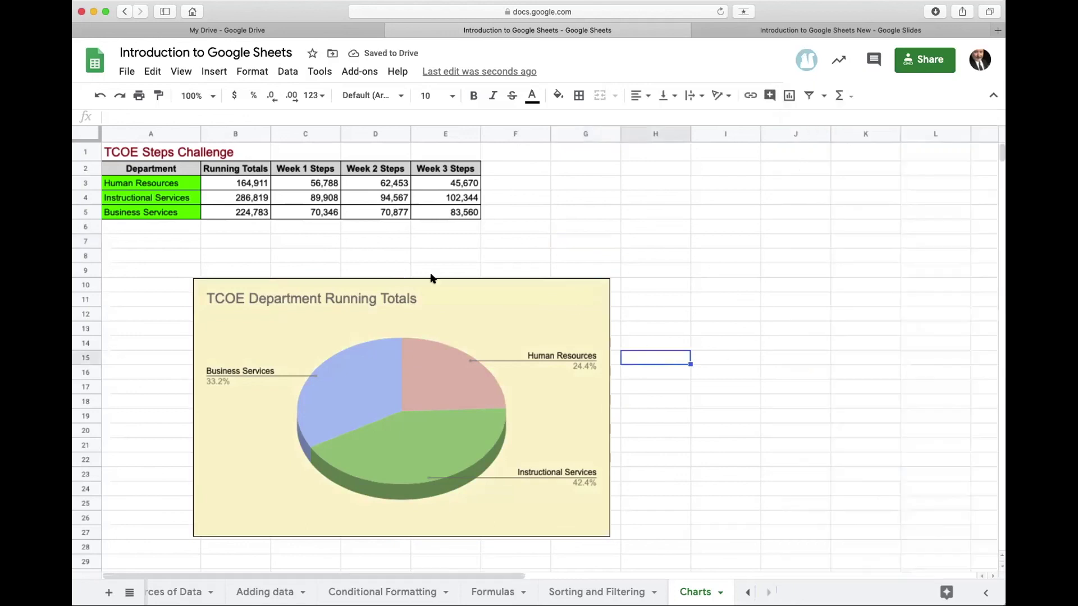
Reopen the pie chart's customization settings and give the chart a 25% donut hole
click(532, 324)
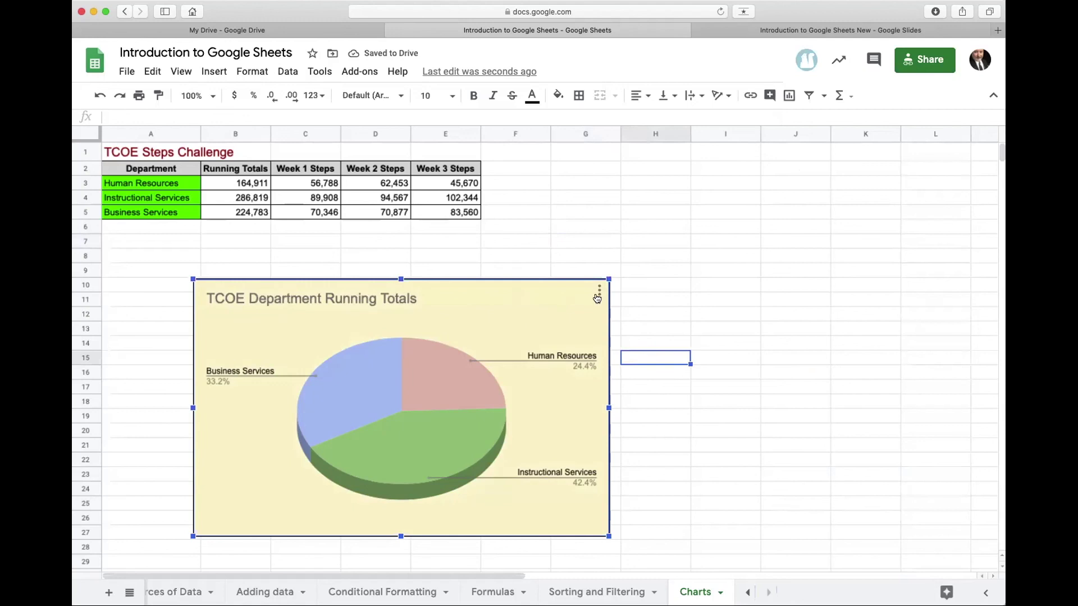
click(598, 292)
click(569, 313)
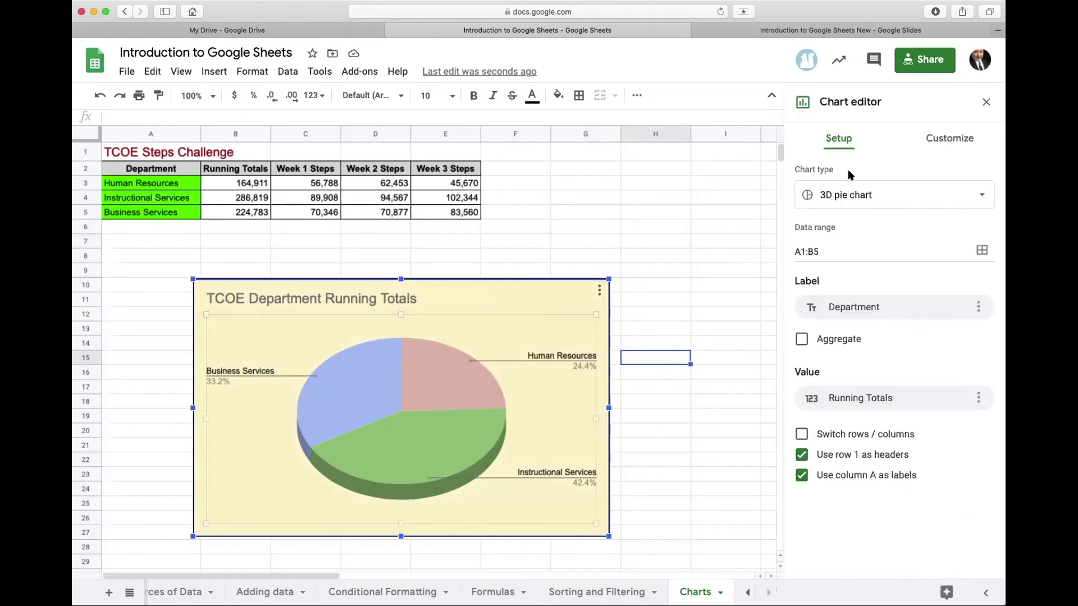
click(937, 137)
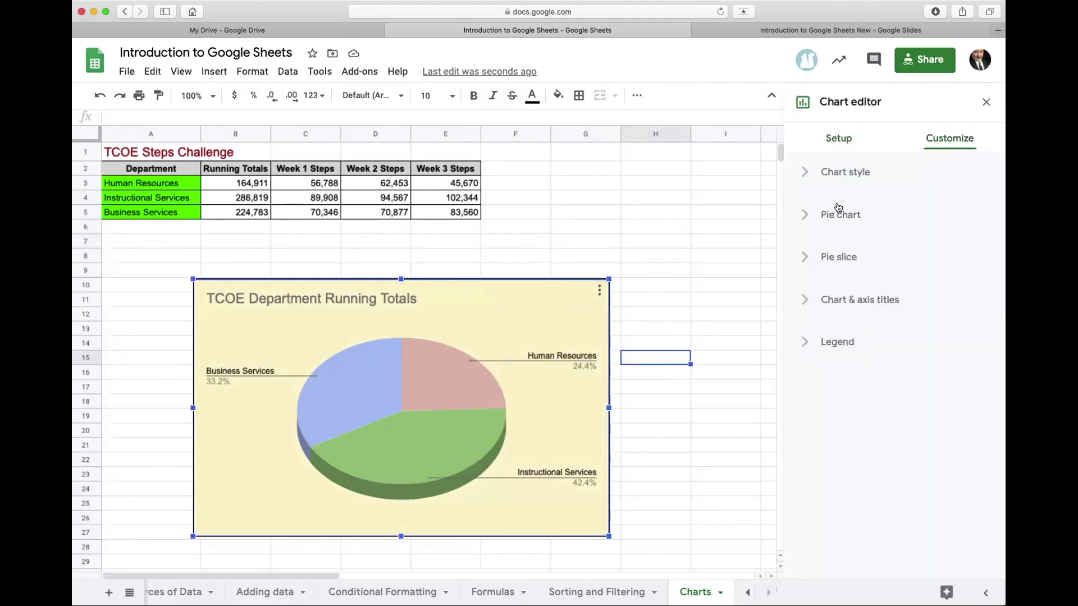
click(830, 171)
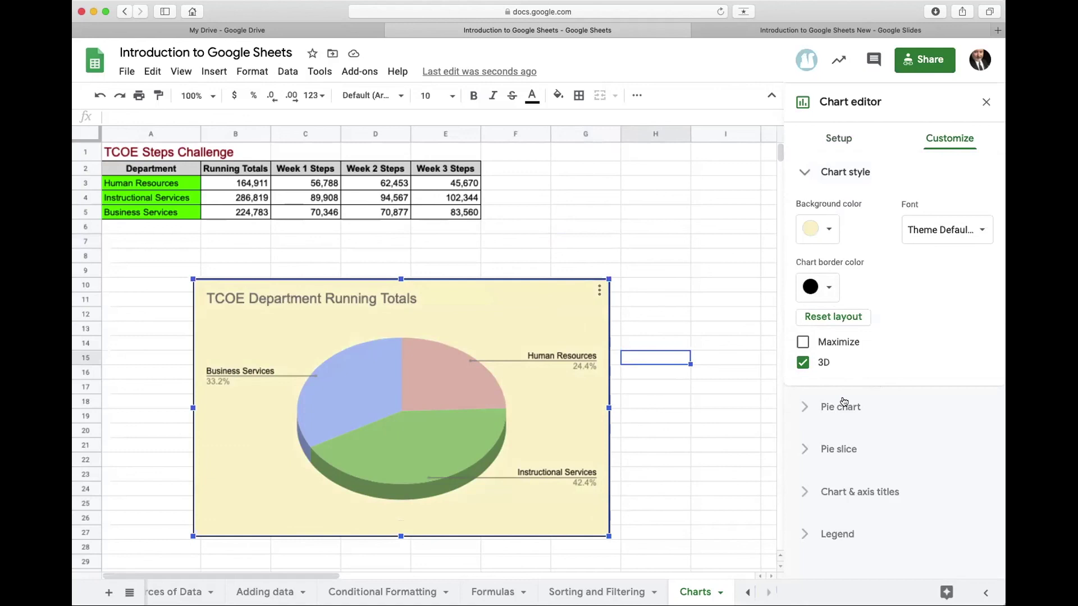
click(802, 171)
click(821, 219)
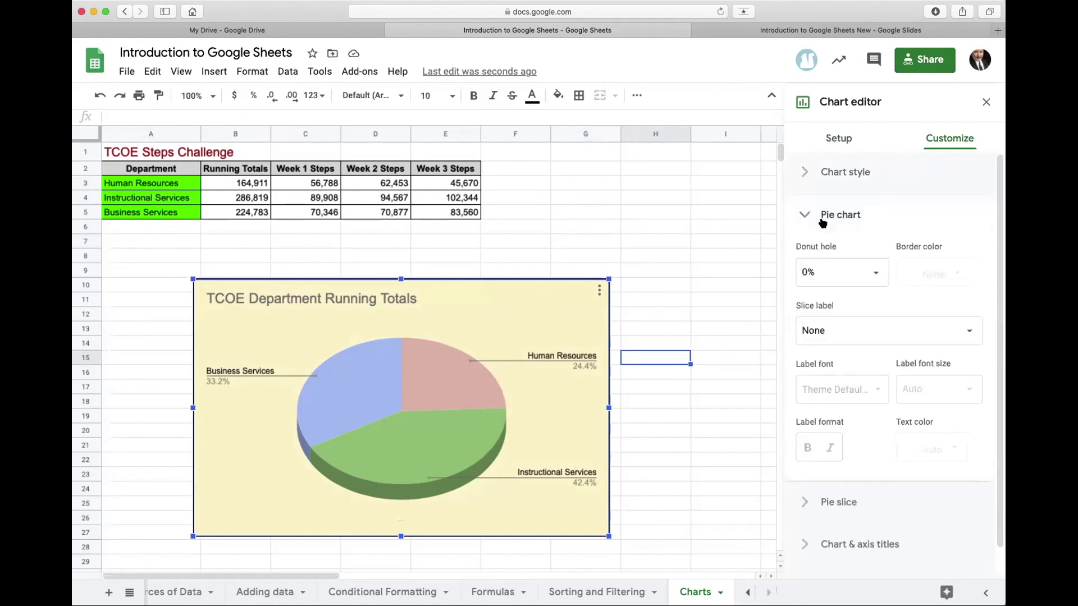
click(875, 275)
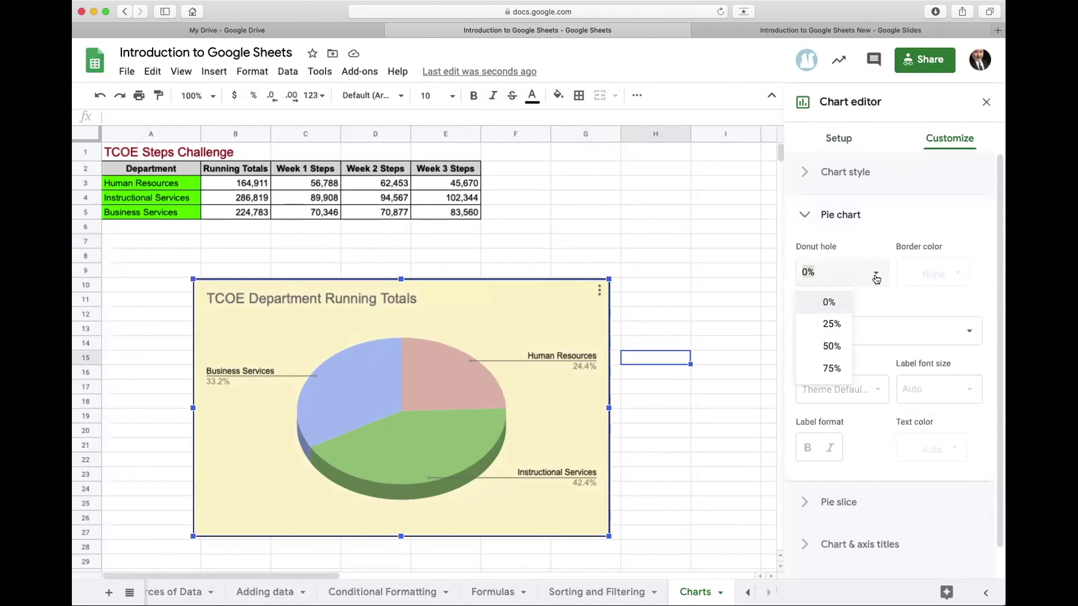
click(824, 326)
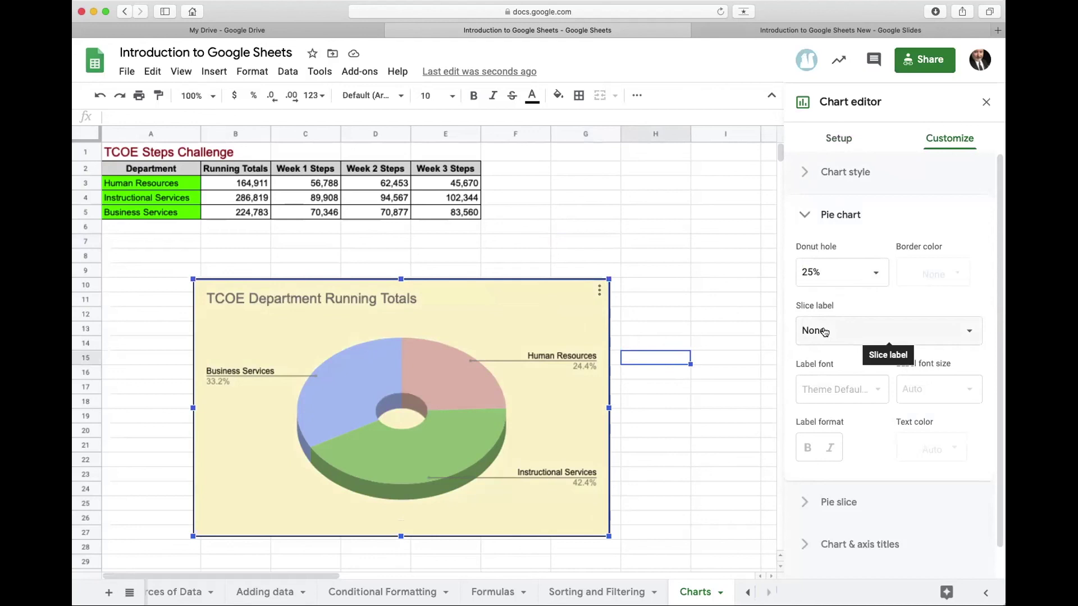
Look through the slice label choices in the pie chart settings
click(825, 332)
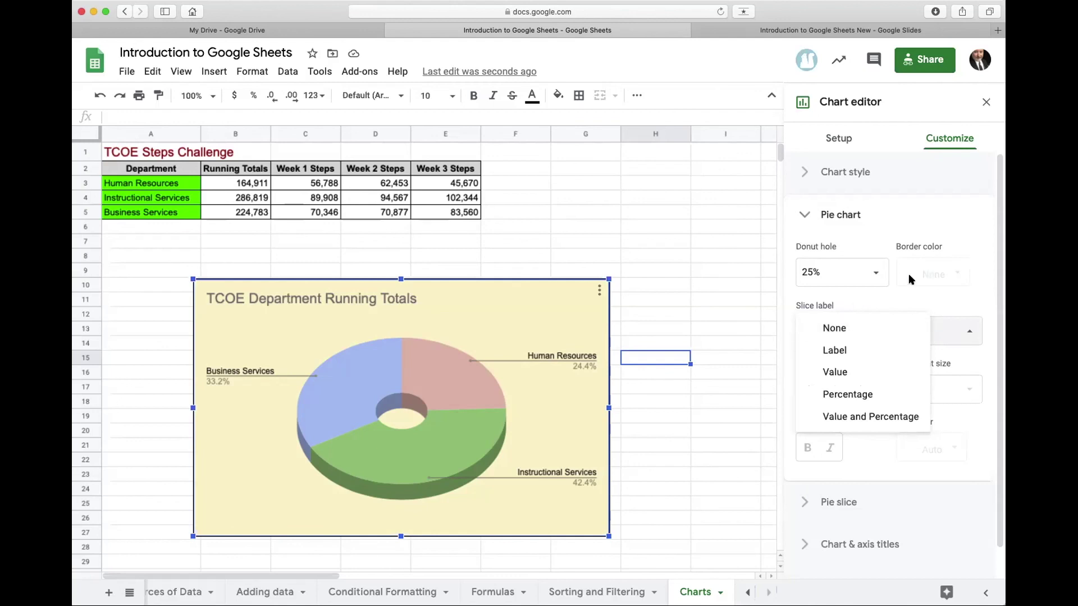
click(929, 297)
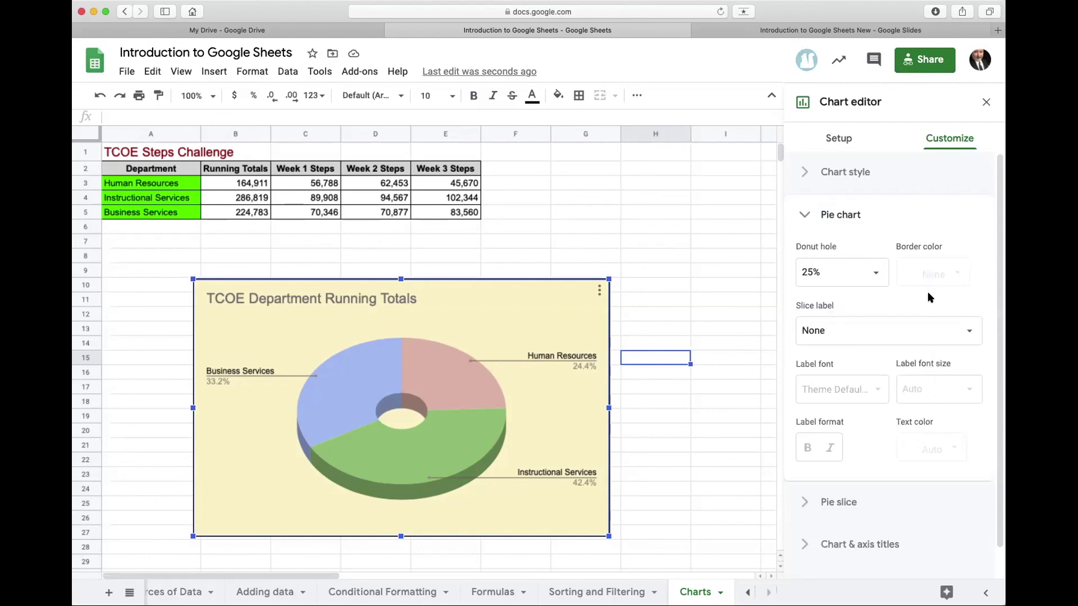
click(805, 216)
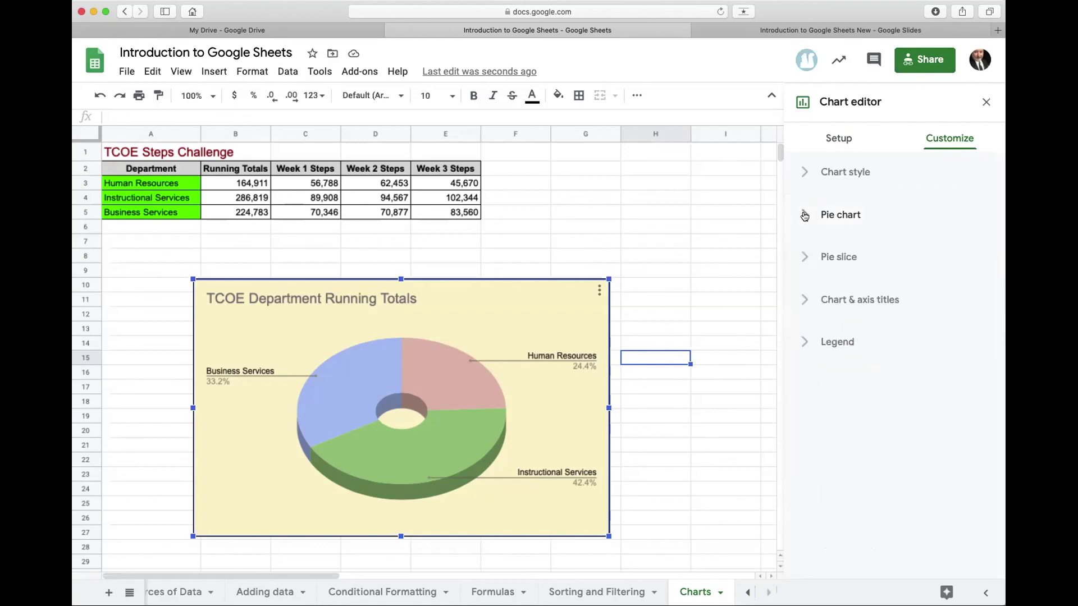
Set the Human Resources slice's distance from center to 50%
click(807, 267)
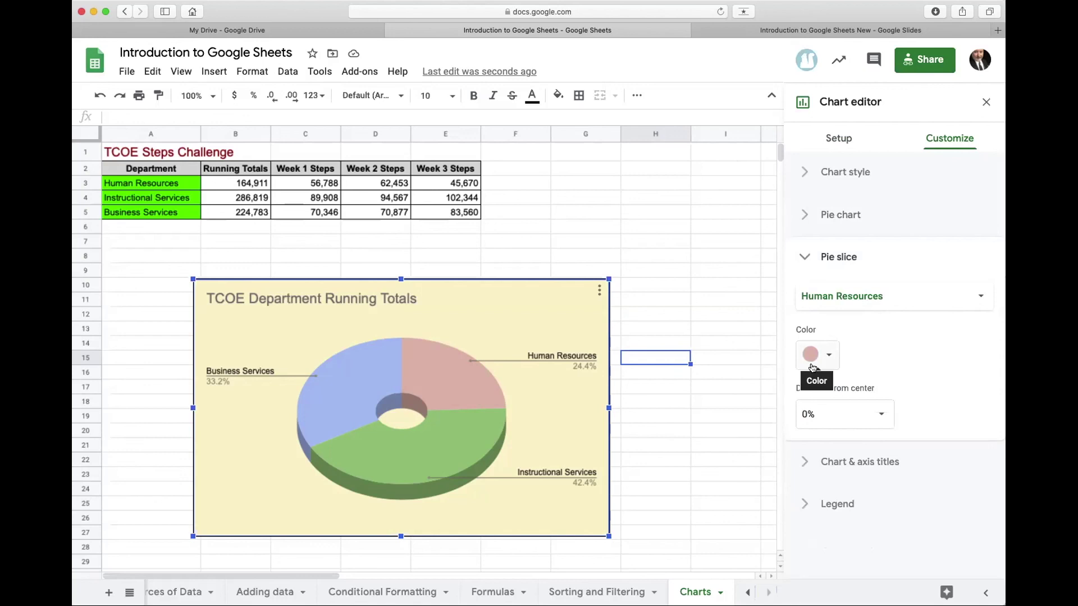
click(879, 413)
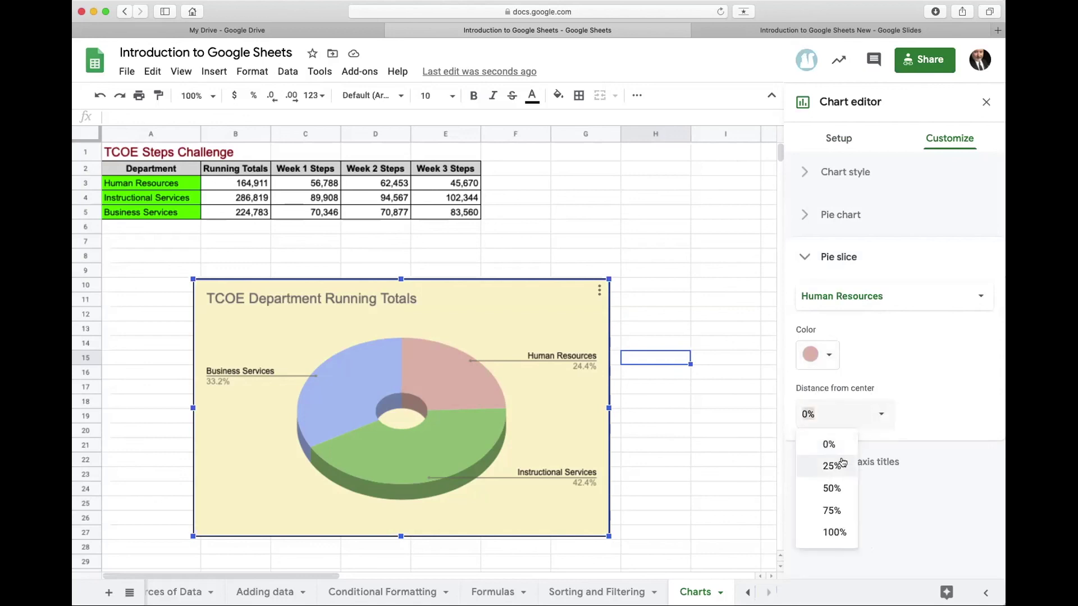
click(831, 488)
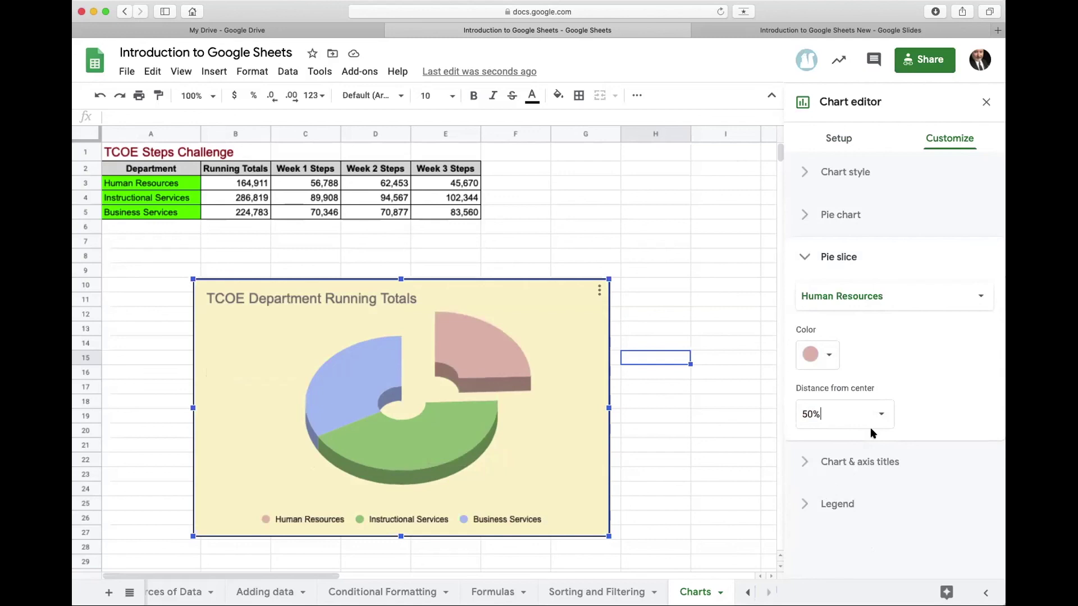
Set the Instructional Services slice's distance from center to 25%
click(858, 297)
click(854, 316)
click(825, 408)
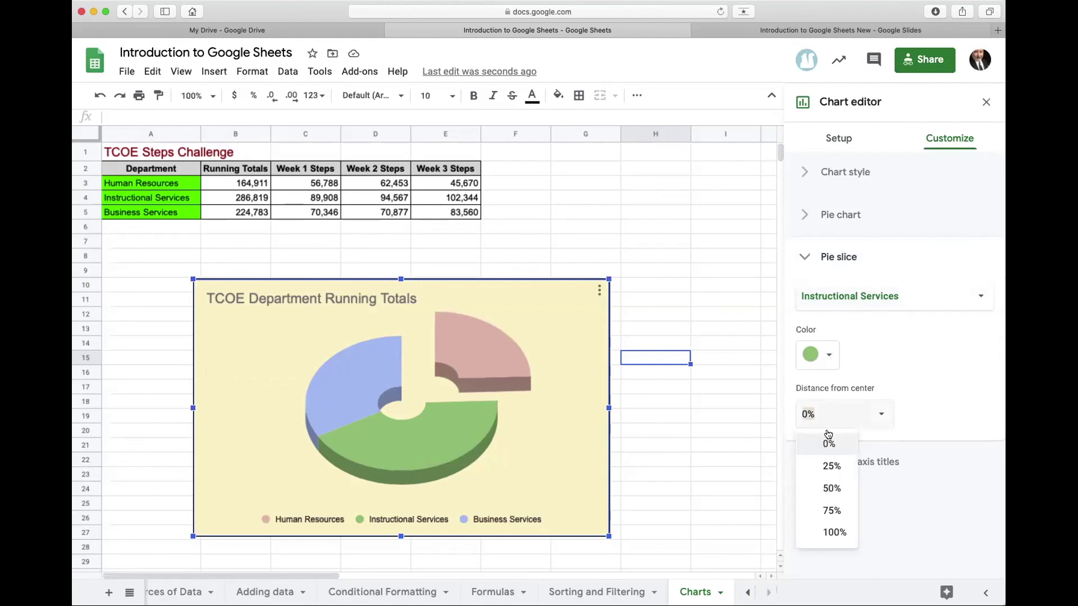
click(833, 469)
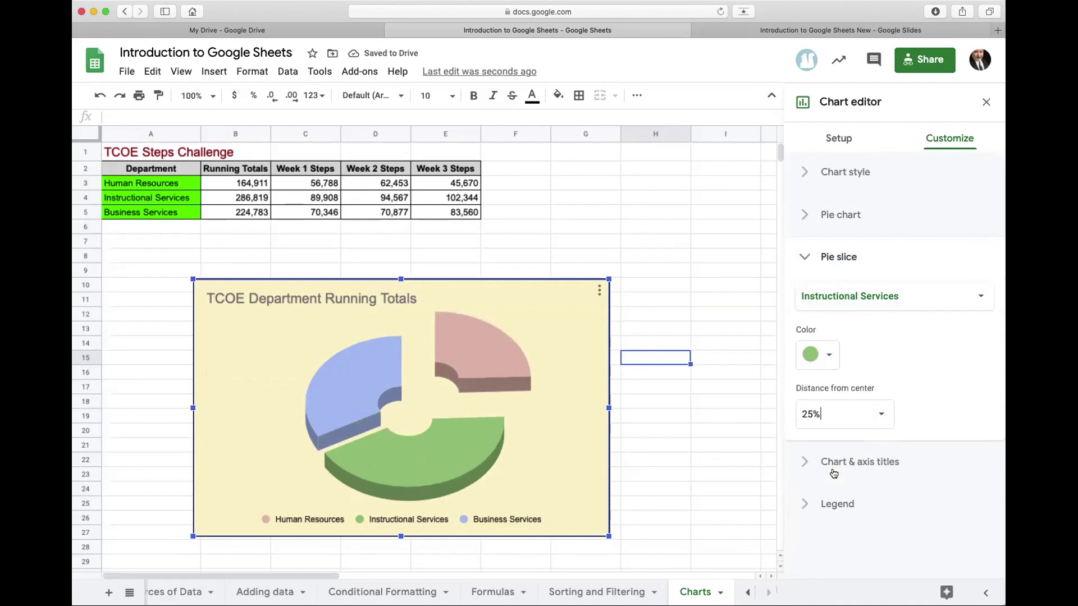
click(796, 262)
Set the chart's legend position to Left and close the chart editor
click(805, 306)
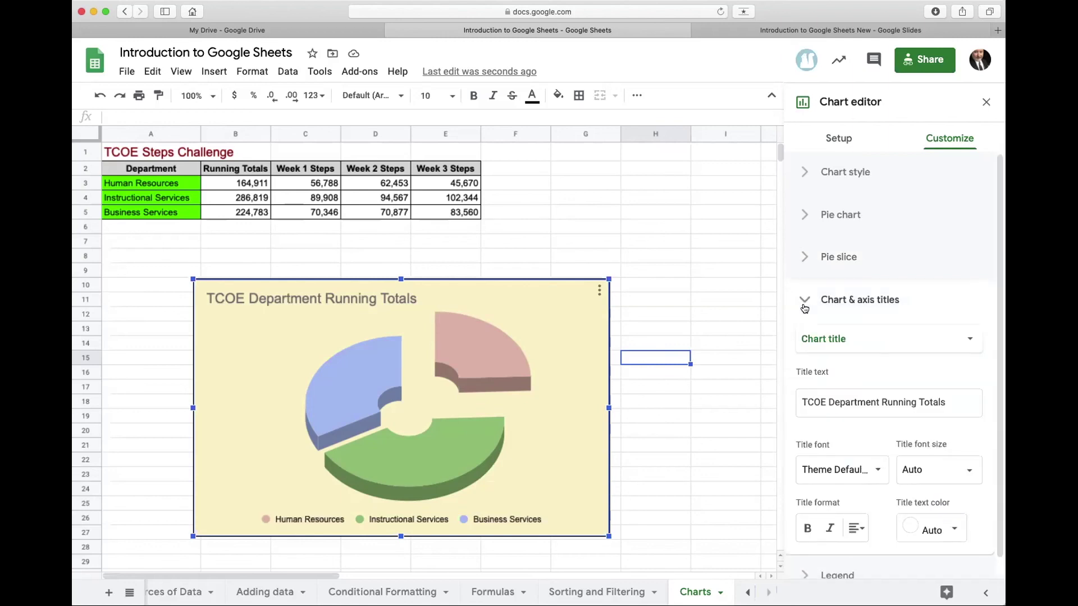
click(805, 307)
click(804, 347)
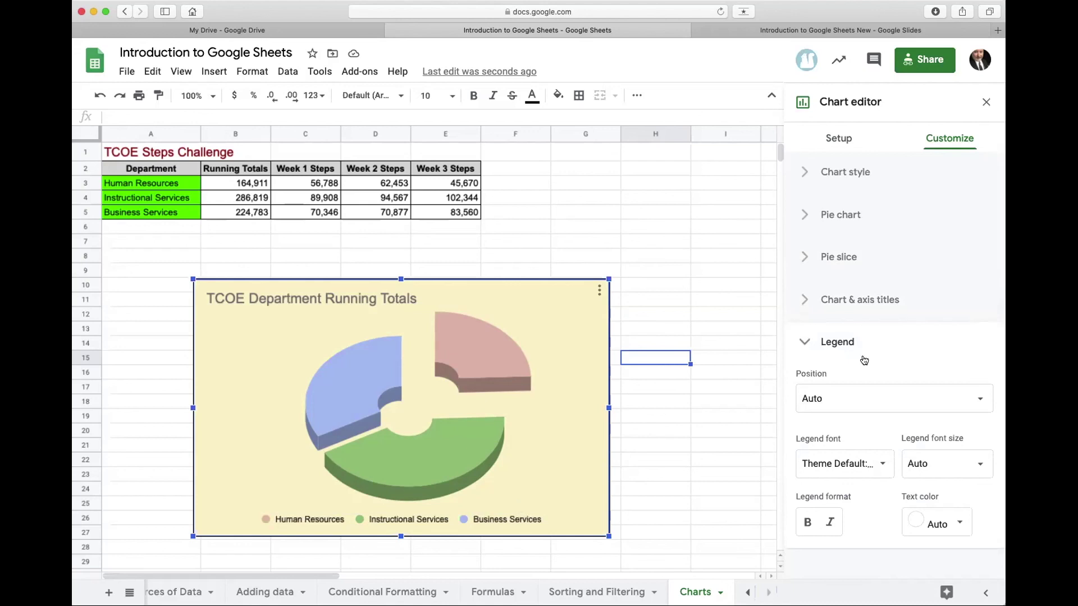
click(839, 405)
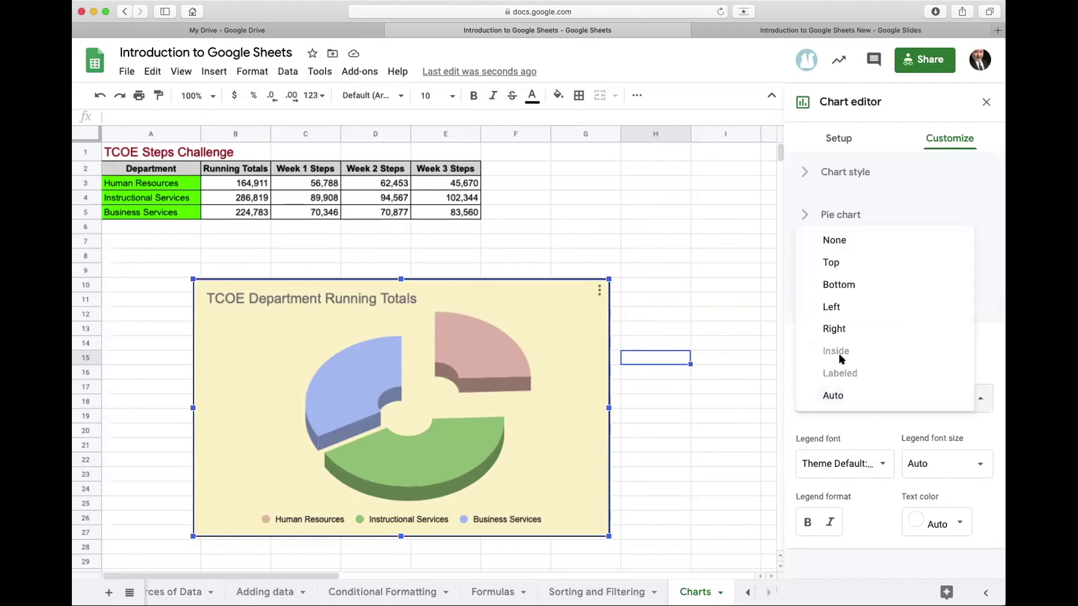
click(830, 305)
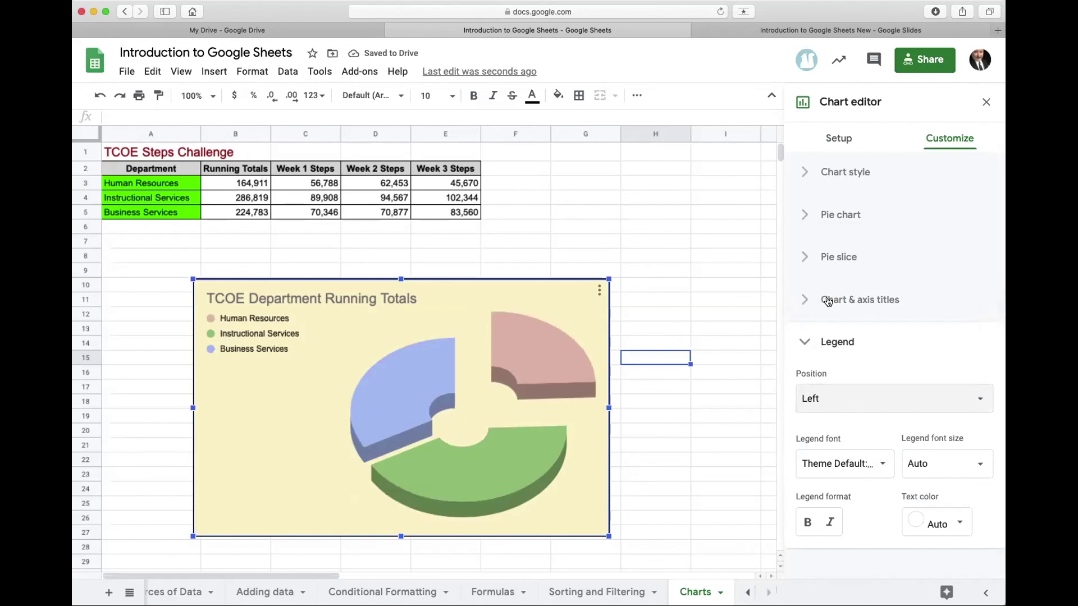
click(986, 102)
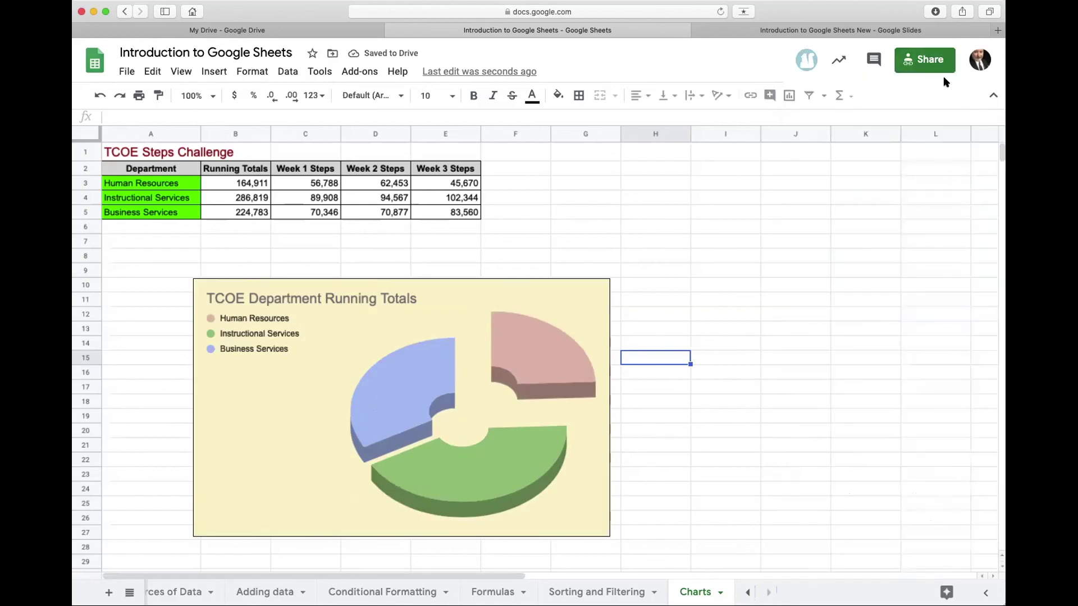
Switch to the Google Slides presentation and look through its slides on modifying tabs and on sharing and collaboration tools
click(825, 30)
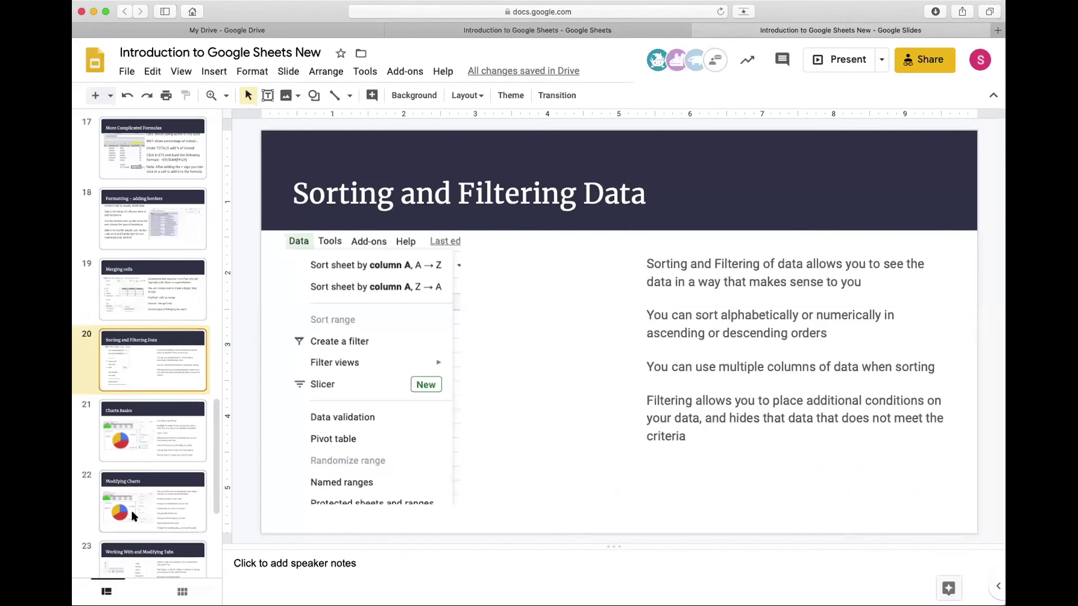
click(134, 515)
scroll(137, 488, down, 2)
click(143, 456)
scroll(143, 456, down, 1)
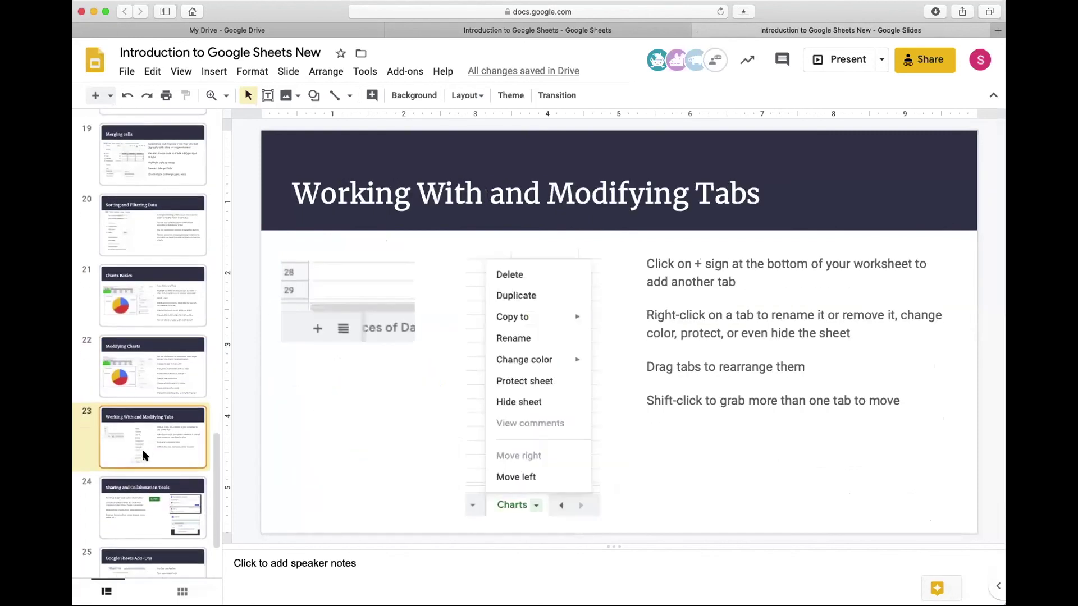
click(135, 451)
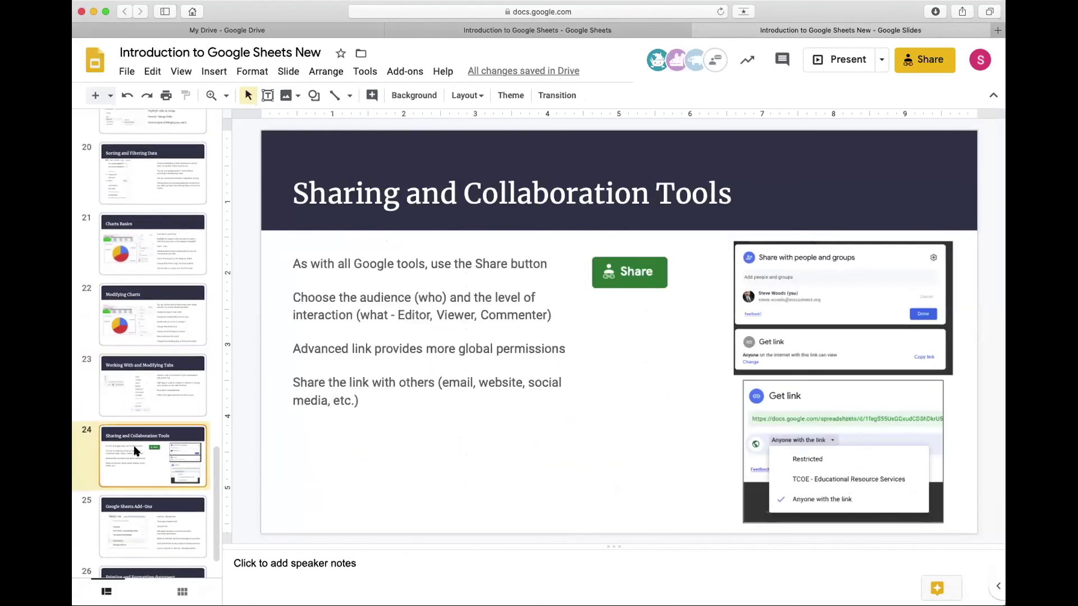
scroll(134, 451, down, 1)
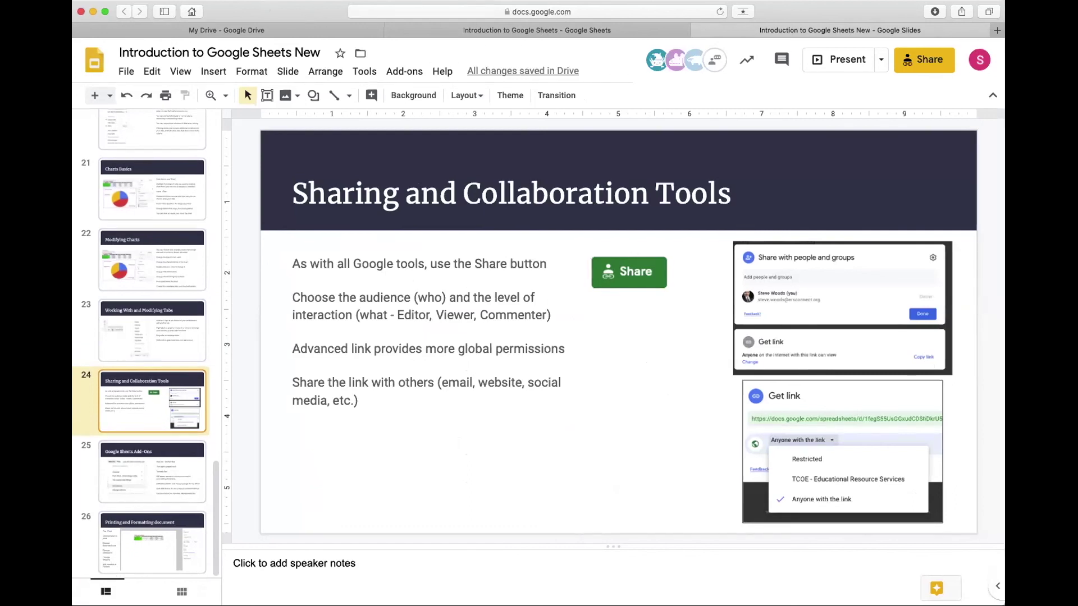
click(219, 33)
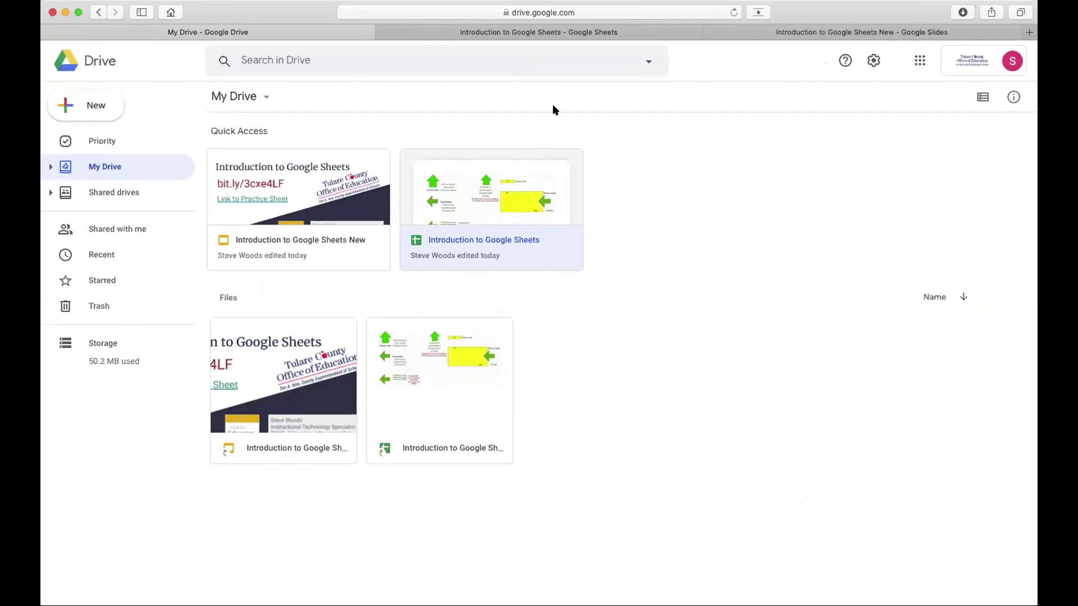
click(802, 34)
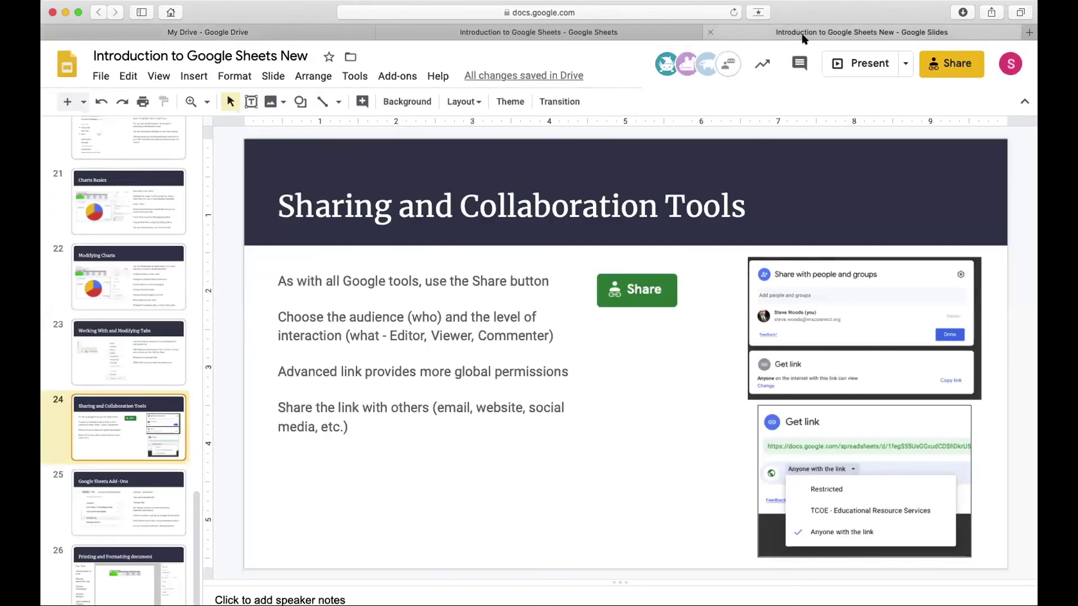
Return to the Google Sheets spreadsheet, add a new sheet and rename it "Something else"
click(568, 32)
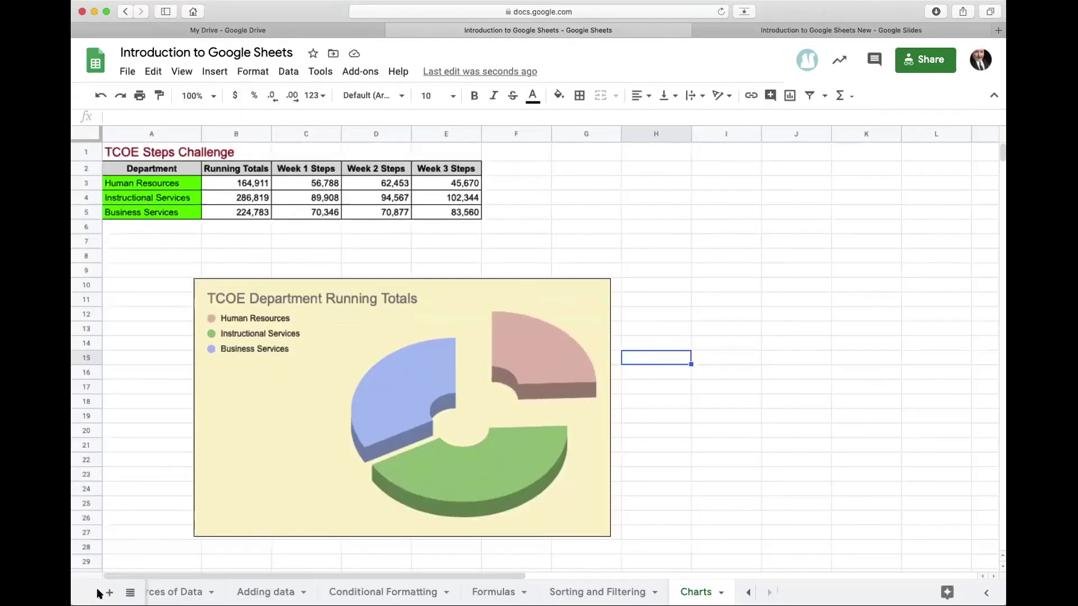
click(108, 593)
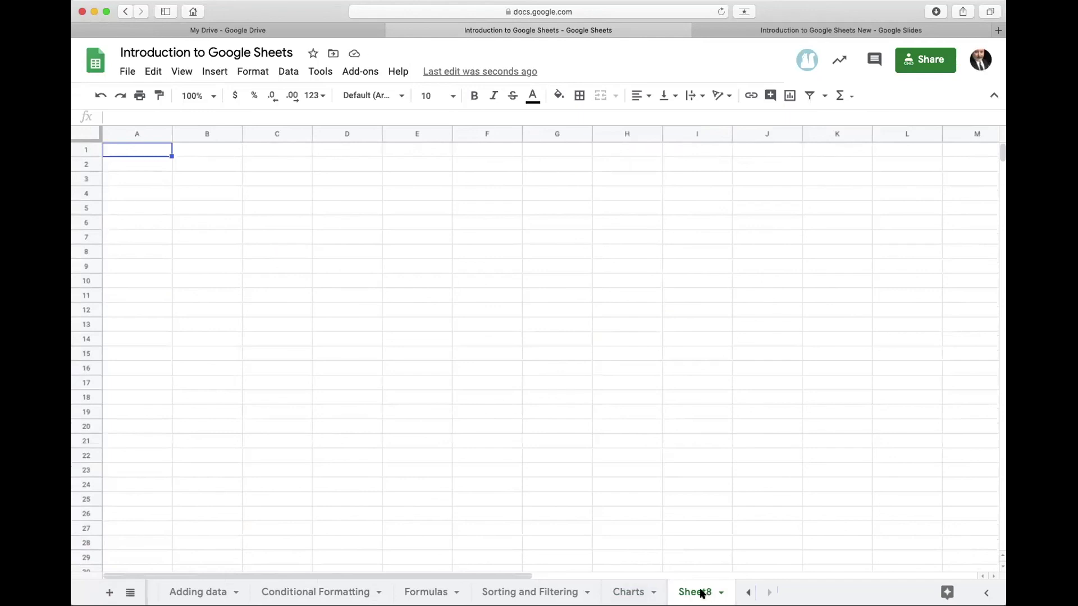
click(721, 592)
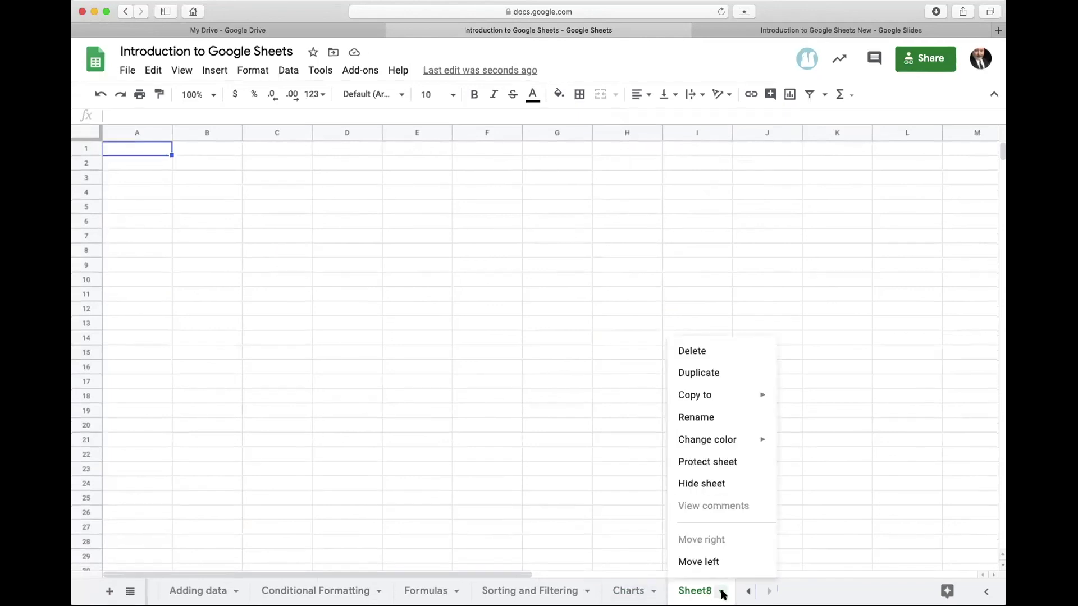
click(705, 415)
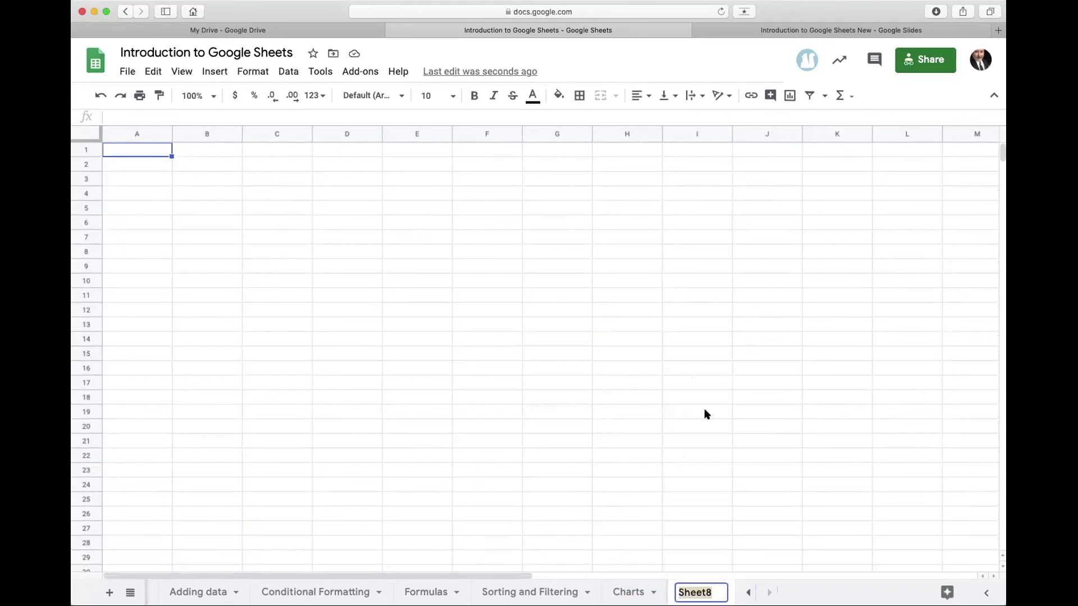
text(So)
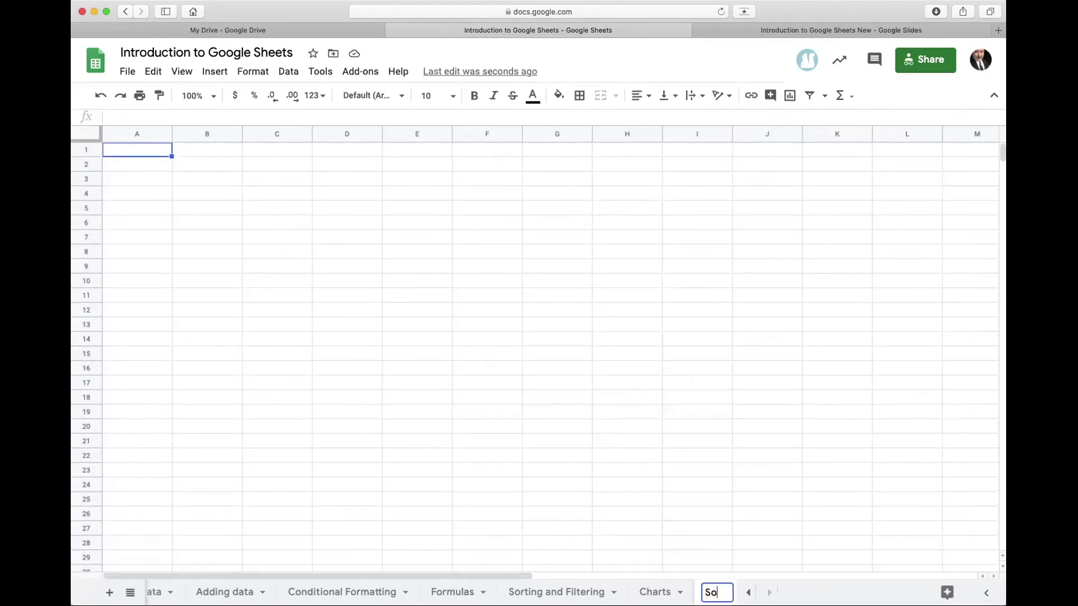
text(mething else)
key(Return)
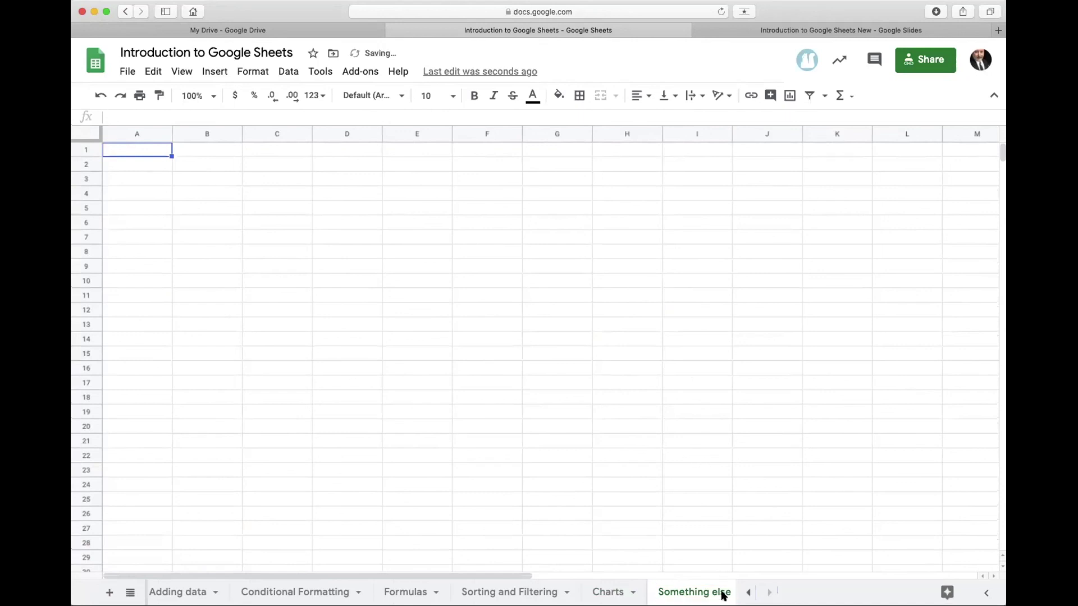
Set the tab color of the "Something else" sheet to dark red
click(636, 587)
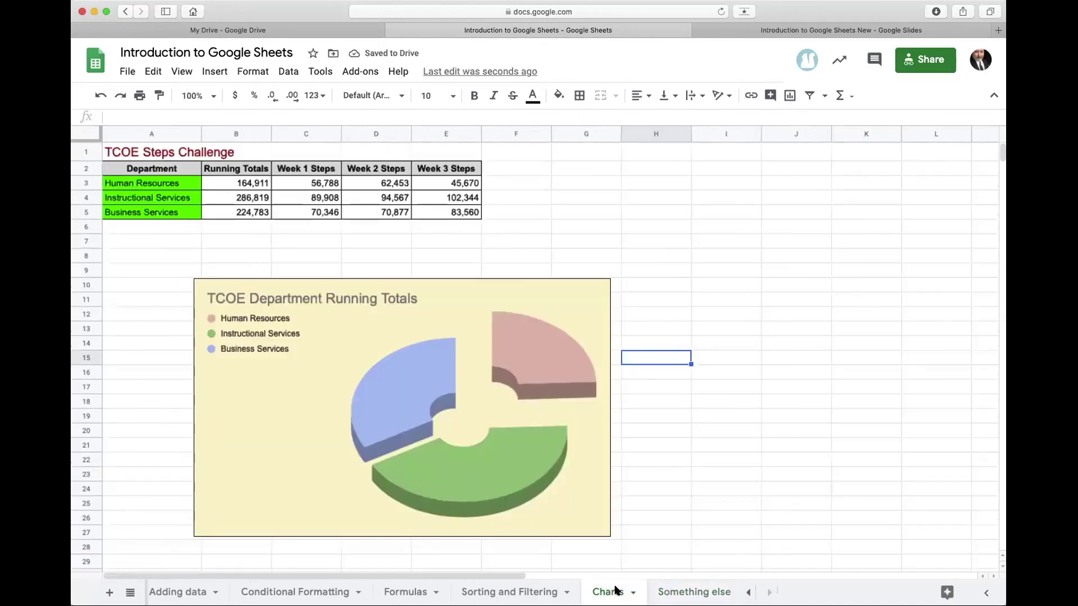
click(719, 590)
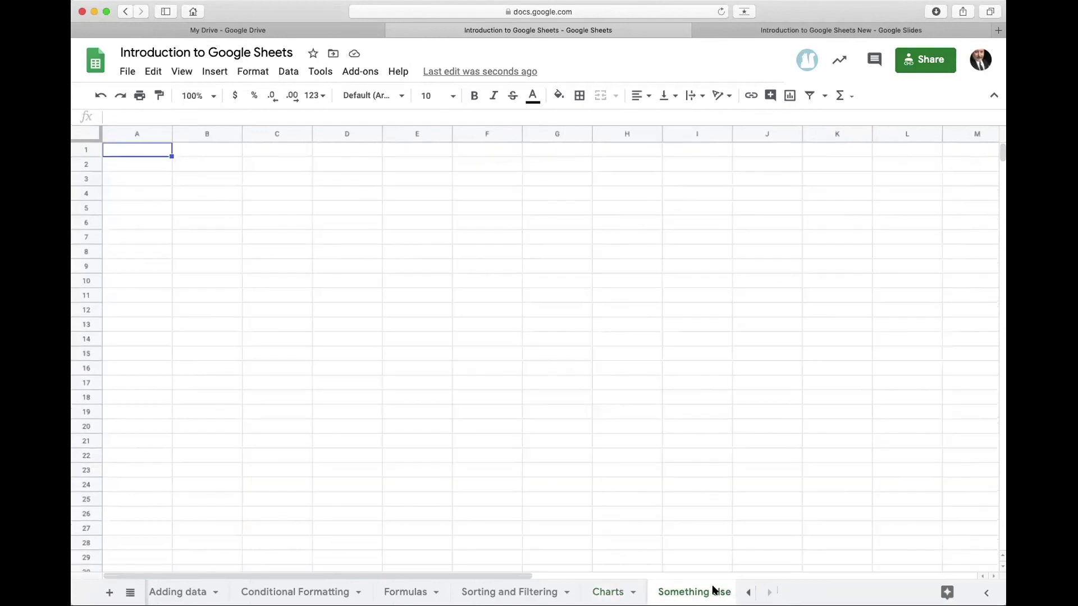
click(719, 590)
mouse_move(688, 441)
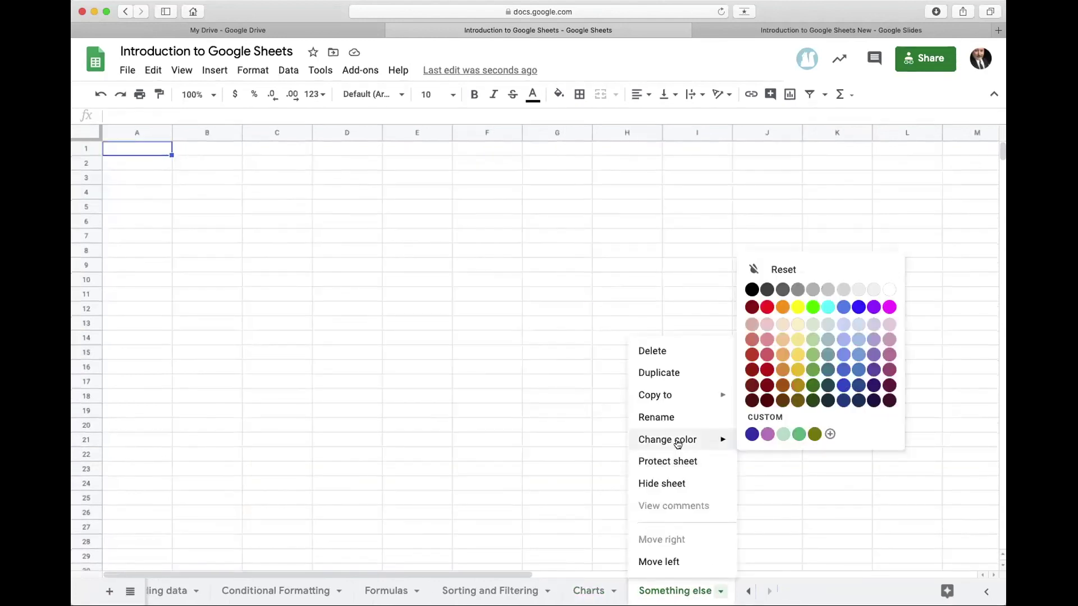
click(753, 386)
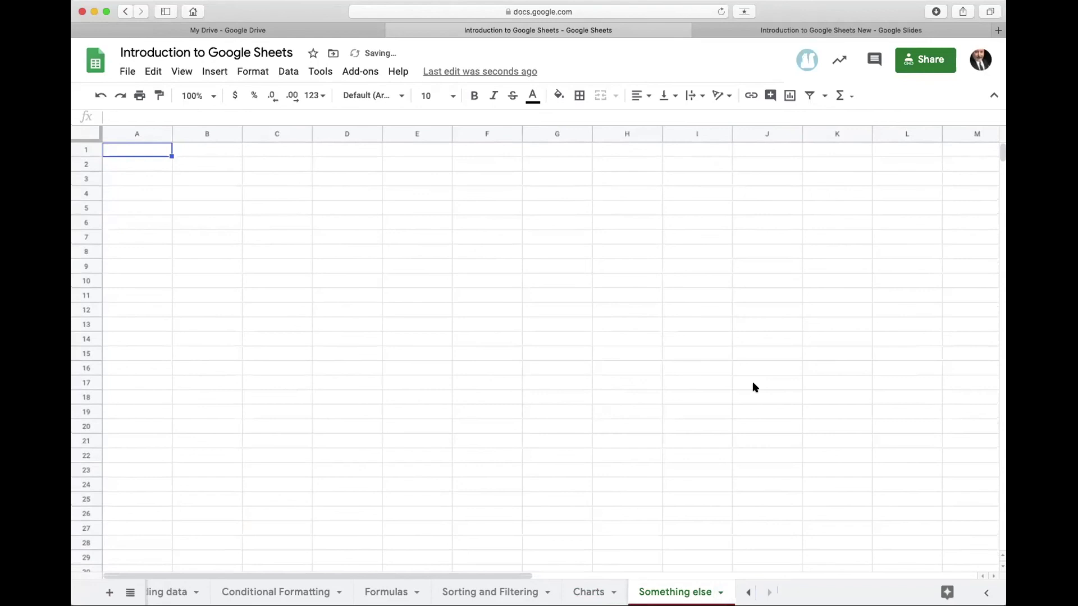
scroll(645, 416, down, 7)
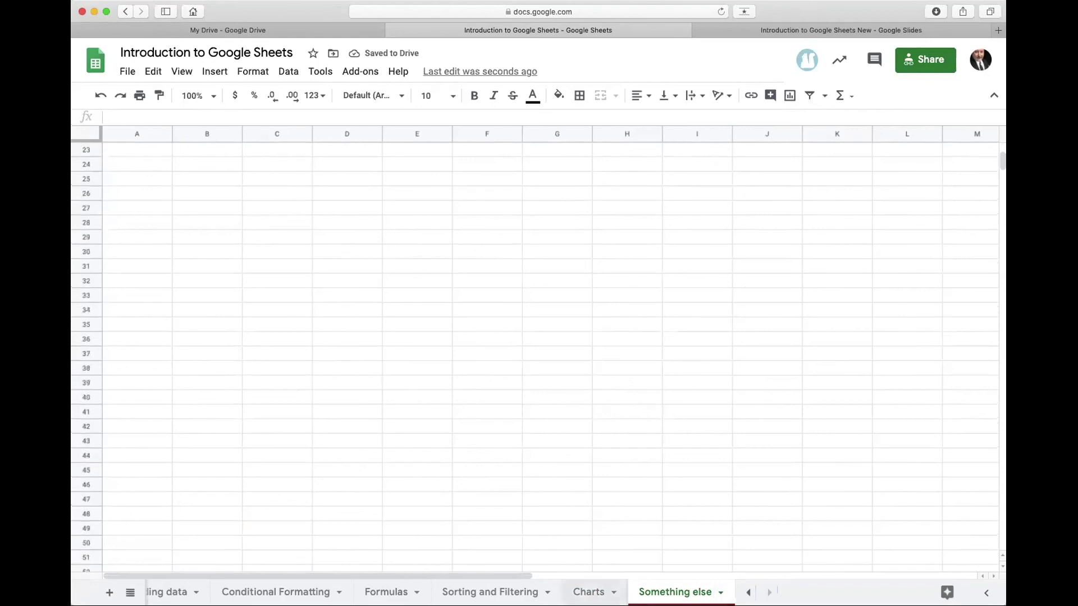
Return to the Charts sheet and open the spreadsheet's sharing settings
click(587, 593)
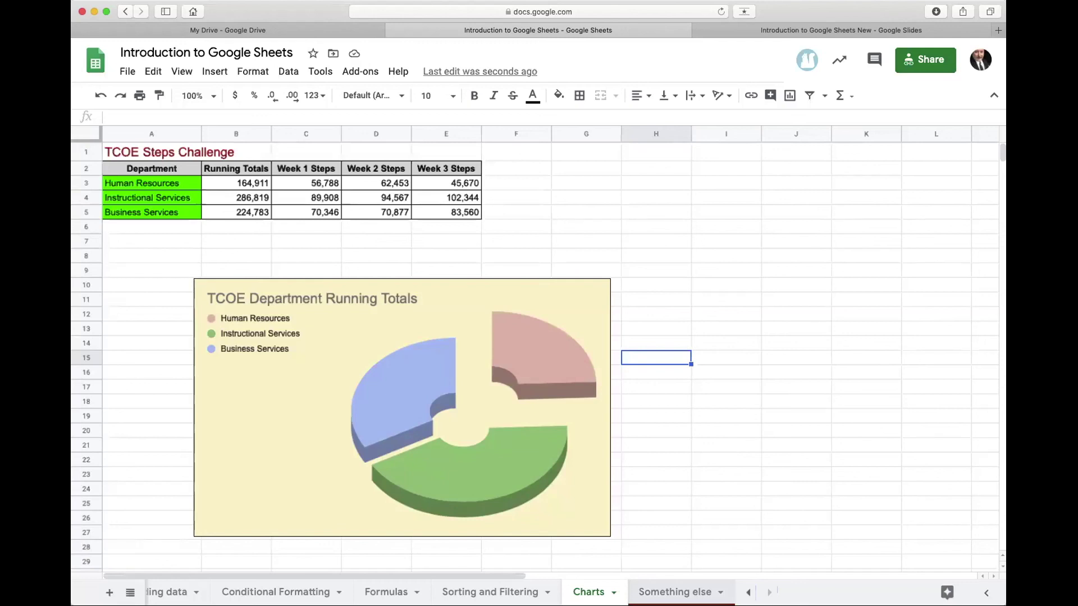
click(923, 61)
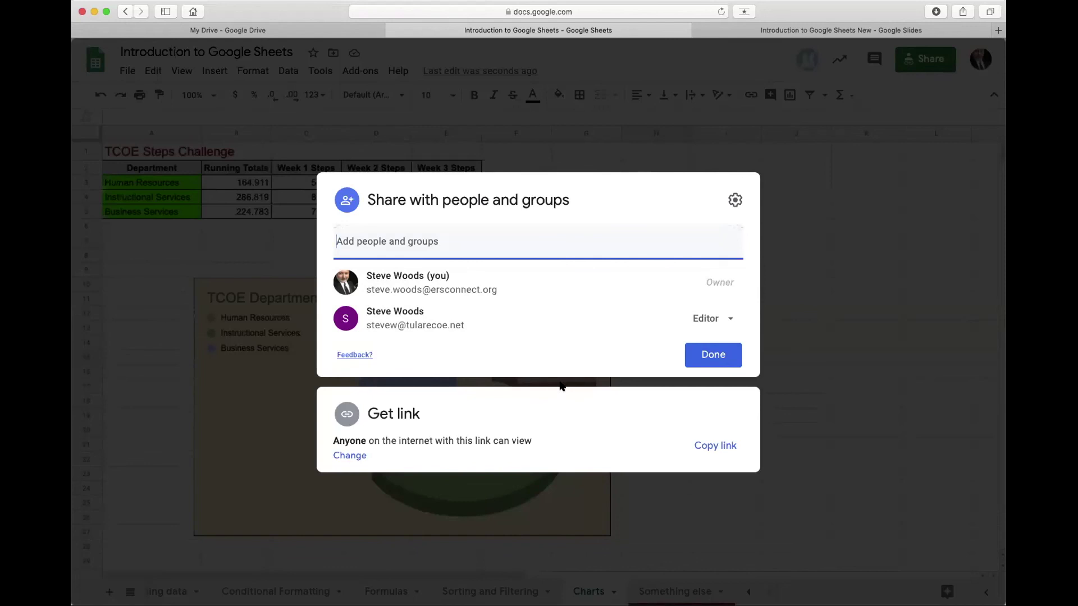
Add a suggested contact as a share recipient, view the role options, and back out without sending
text(doug)
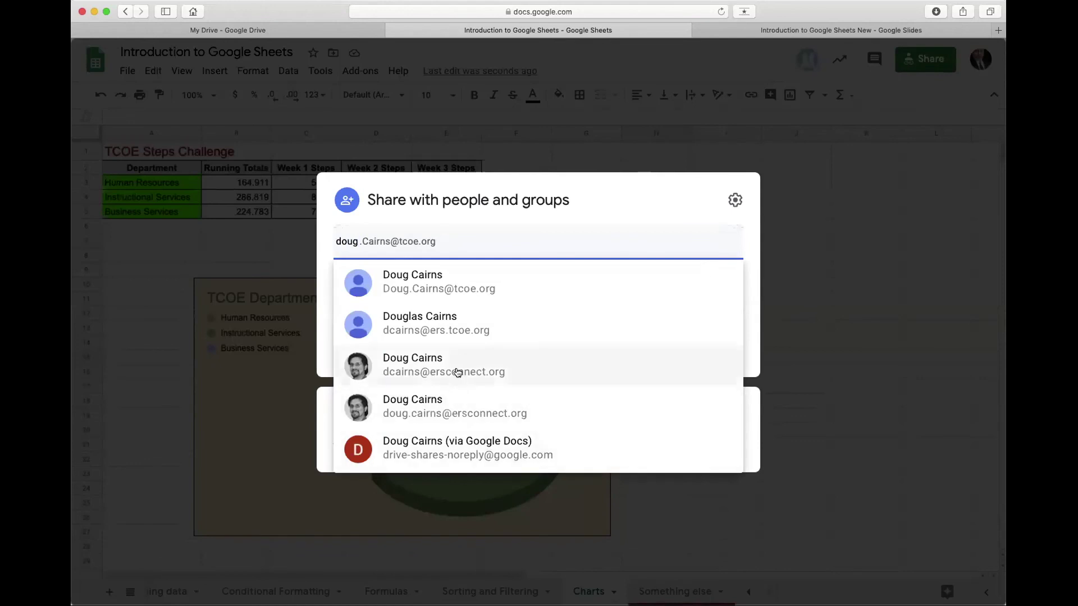
click(446, 356)
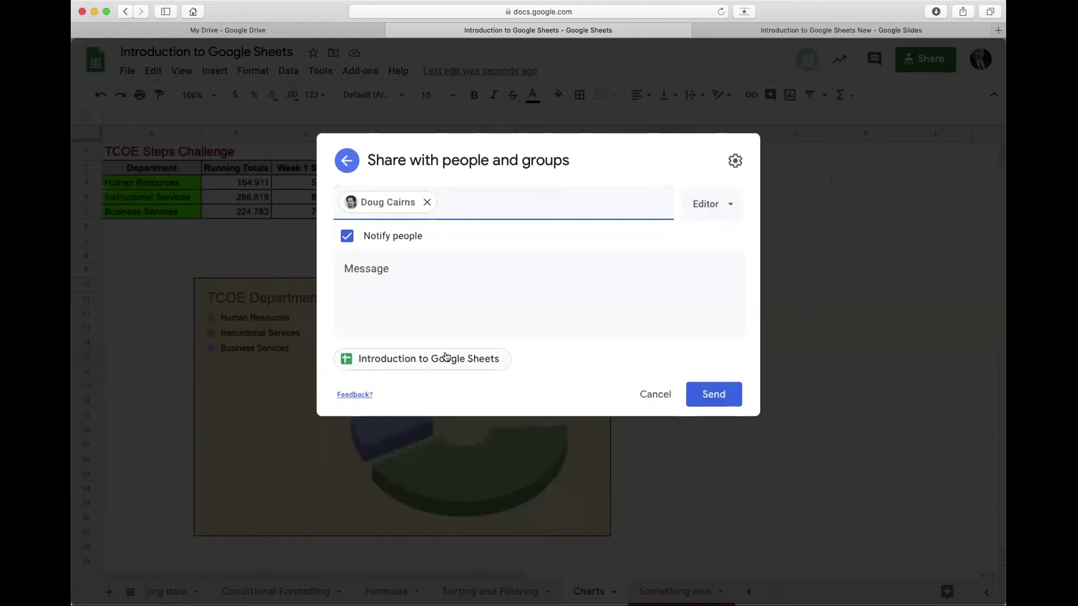
click(732, 211)
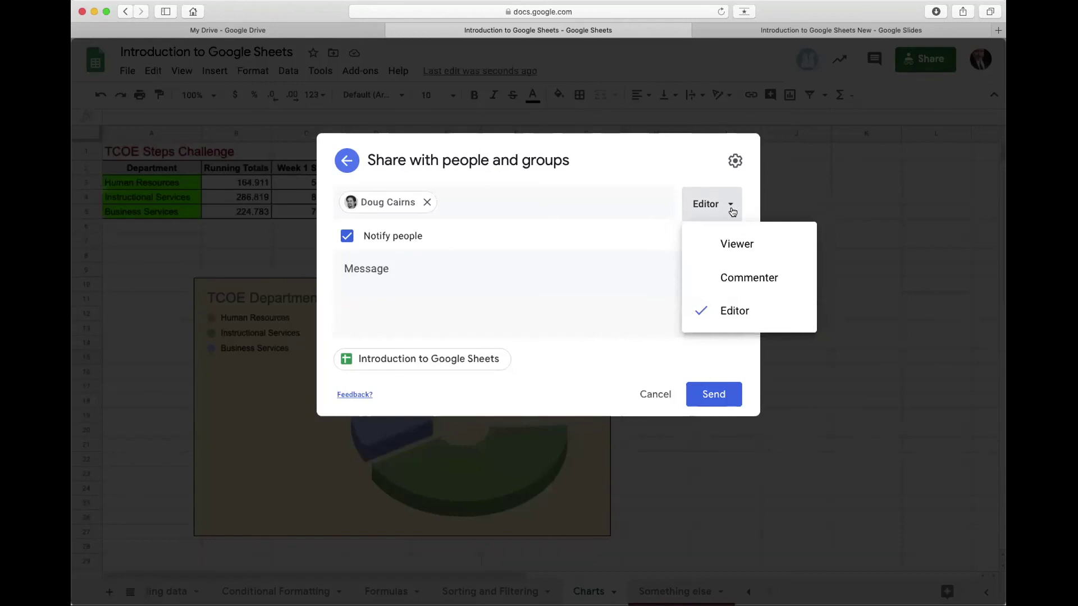
click(646, 153)
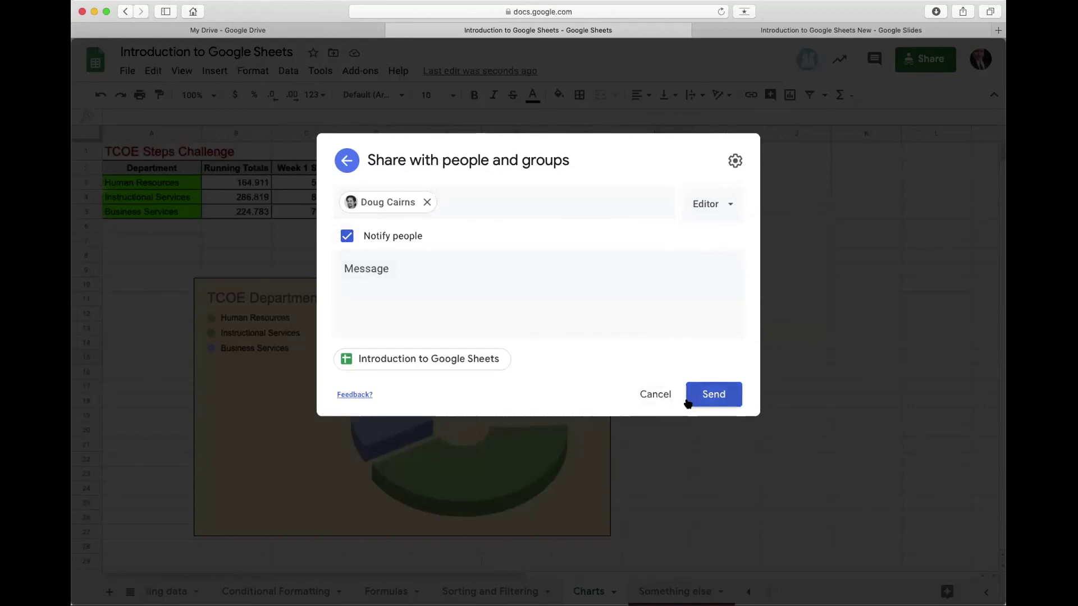
click(347, 161)
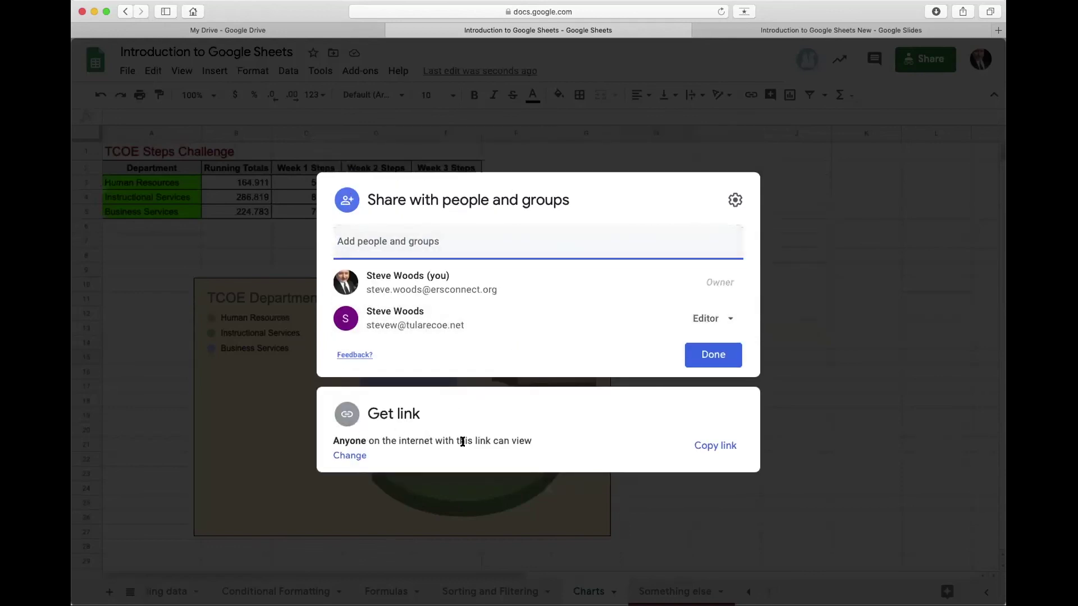
Change the link access to TCOE - Educational Resource Services, view the link's role options, and close the sharing settings
click(351, 456)
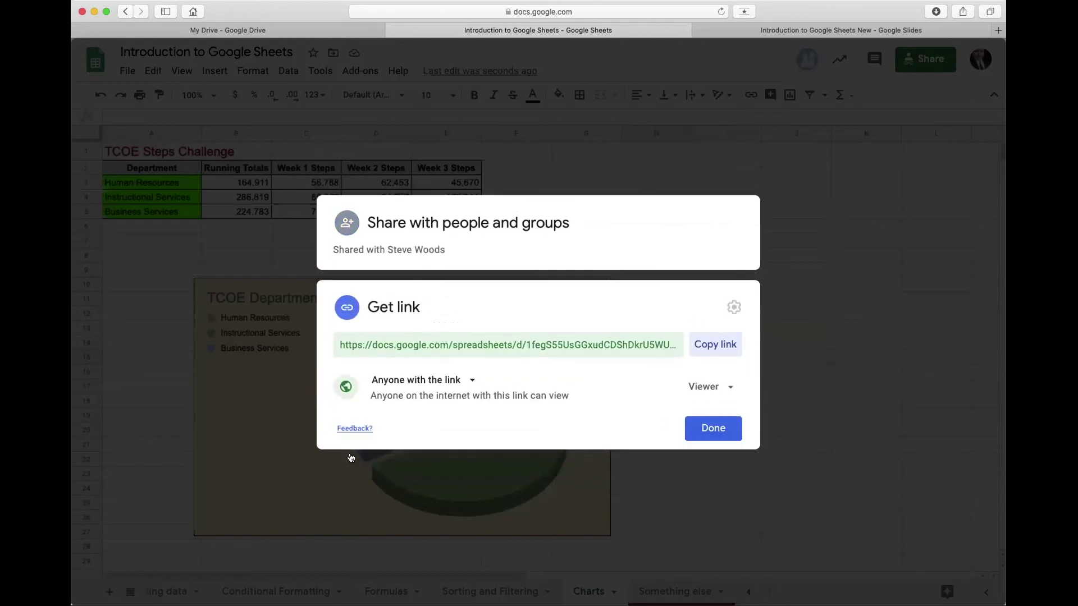
click(472, 381)
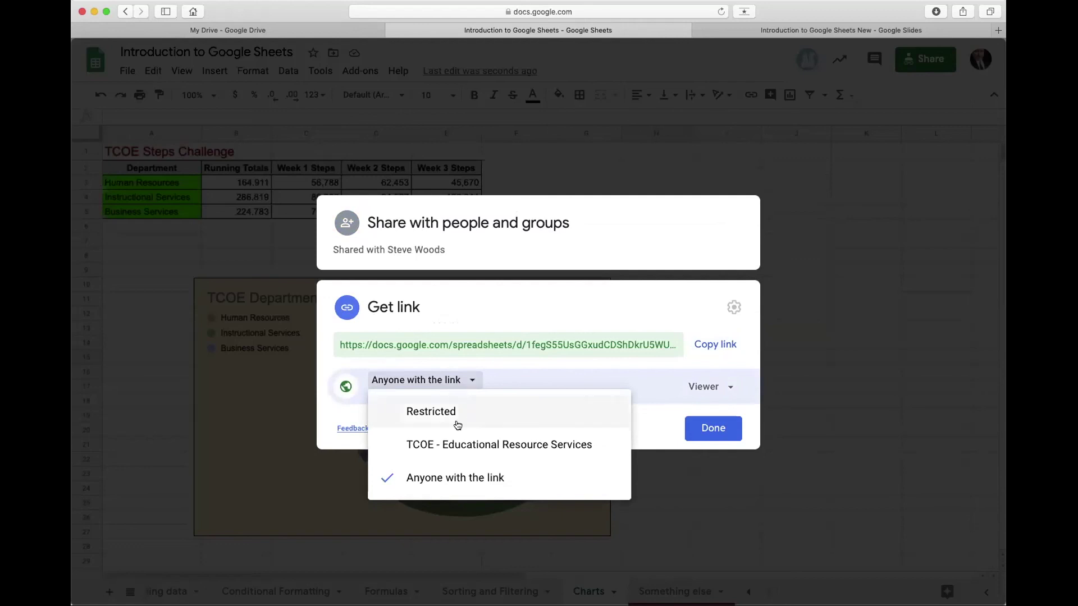
click(452, 444)
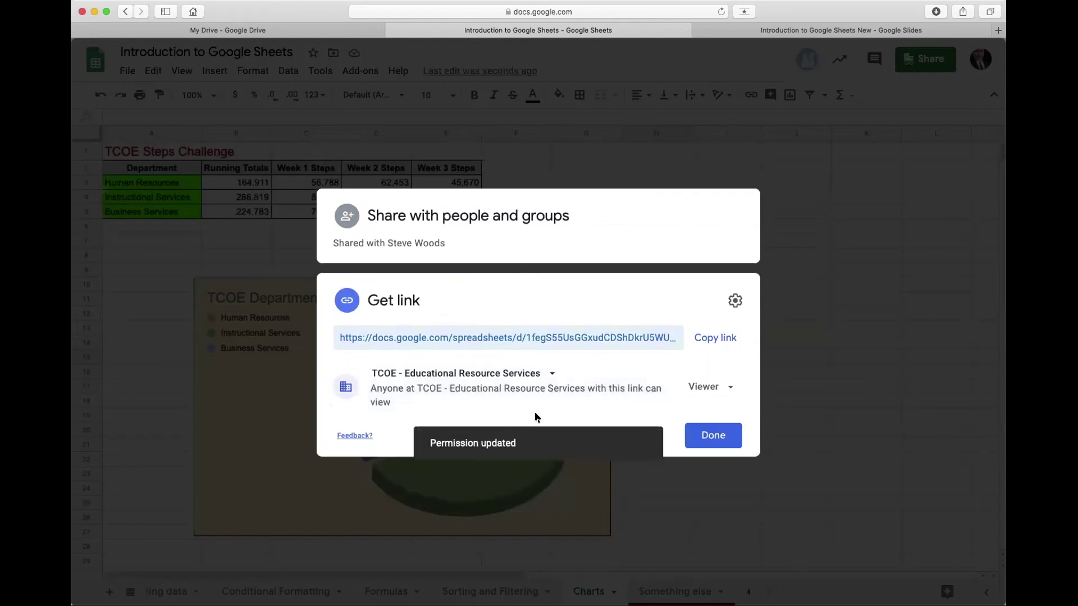
click(725, 388)
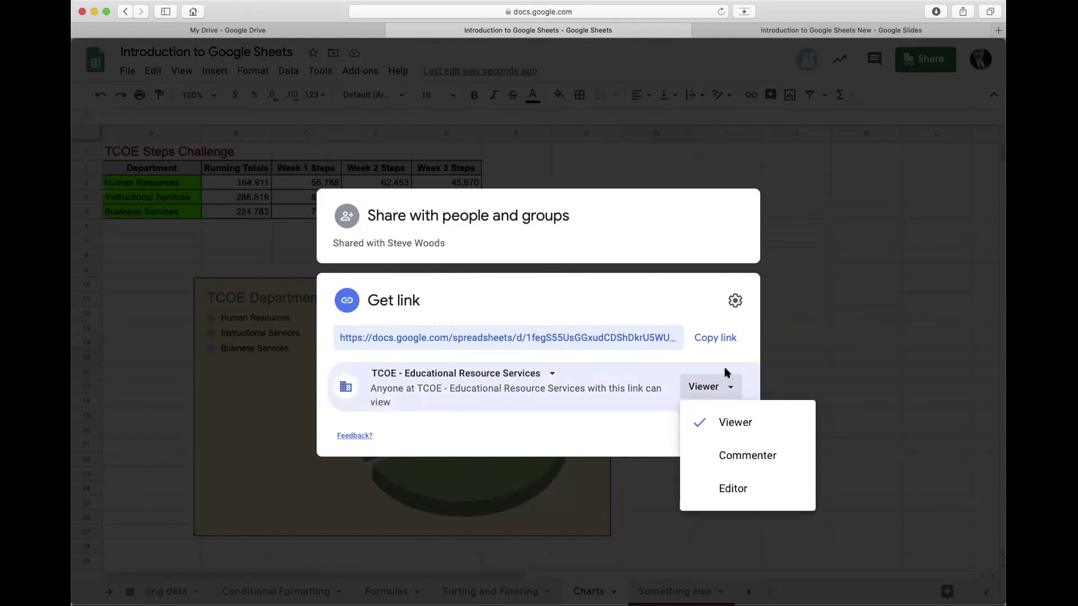
click(787, 304)
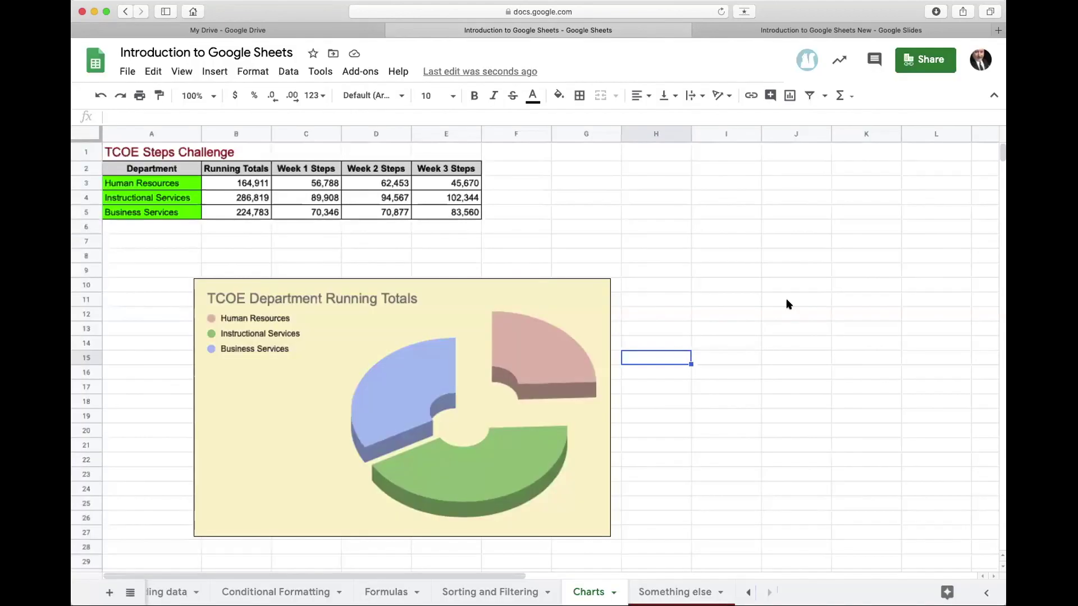
Switch to Google Drive, view the files shared with this account, and open the Introduction to Google Sheets New presentation
click(264, 31)
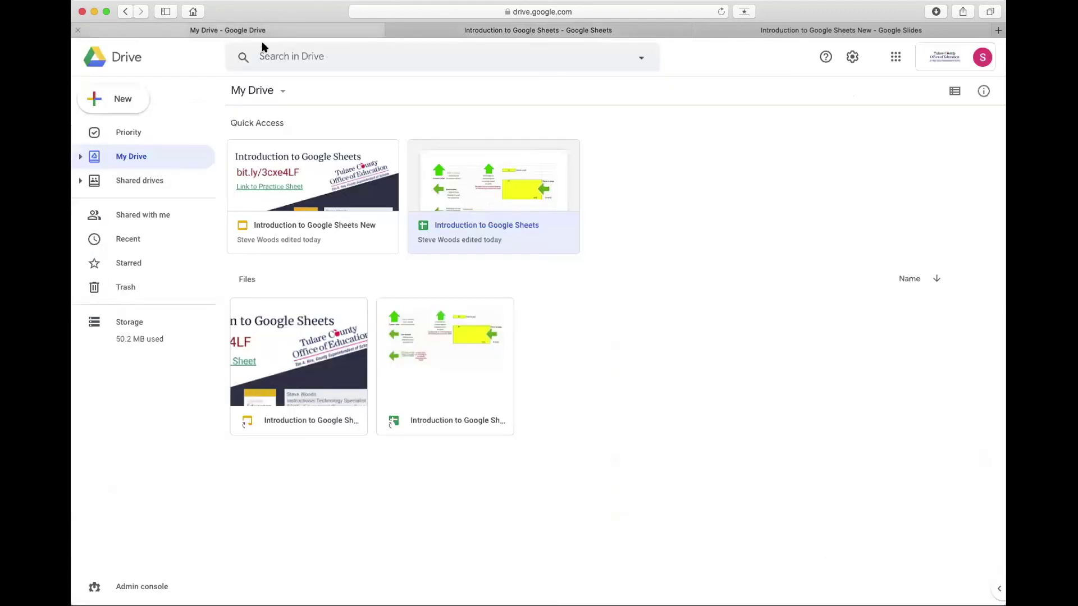
click(127, 210)
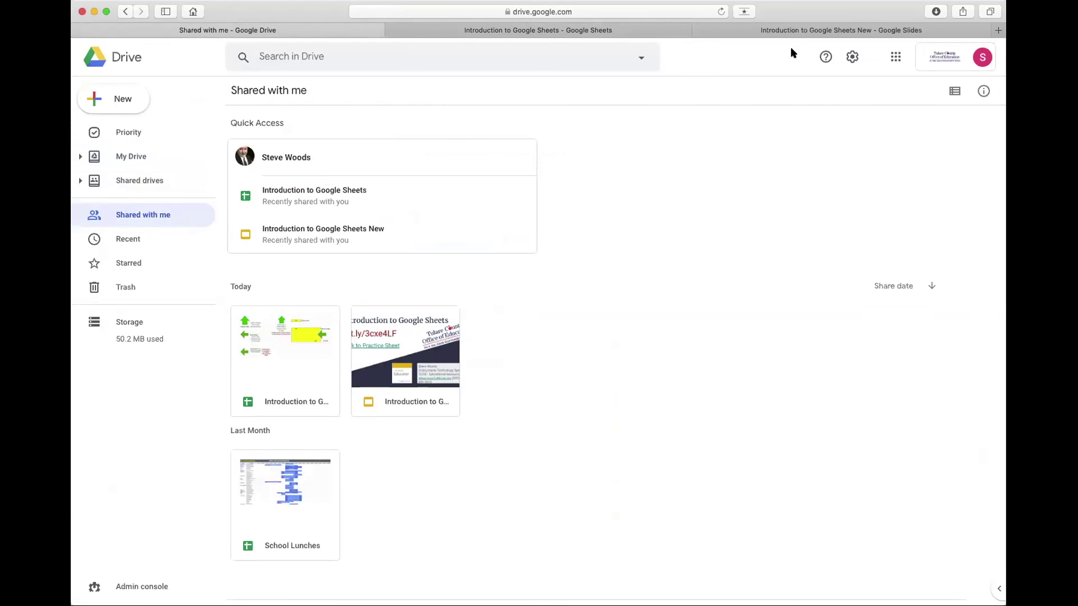
click(797, 28)
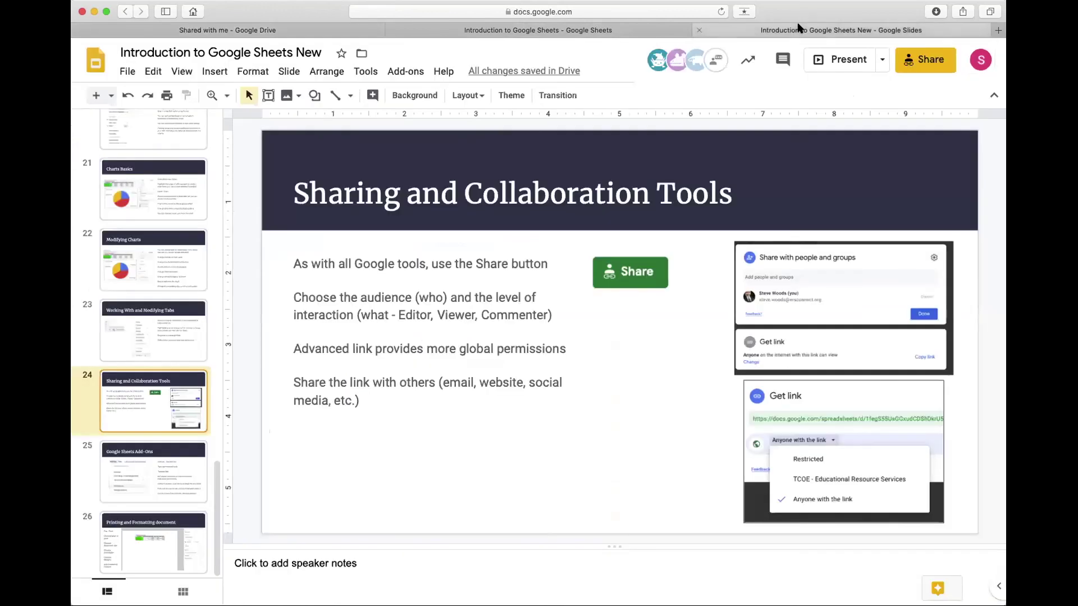
click(640, 30)
click(216, 29)
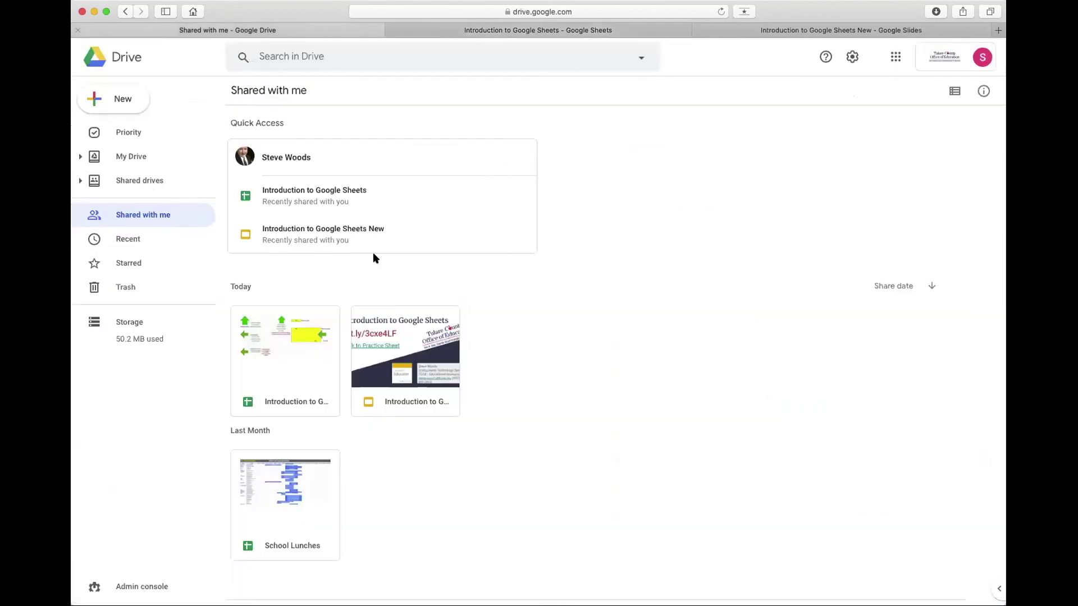
double_click(386, 347)
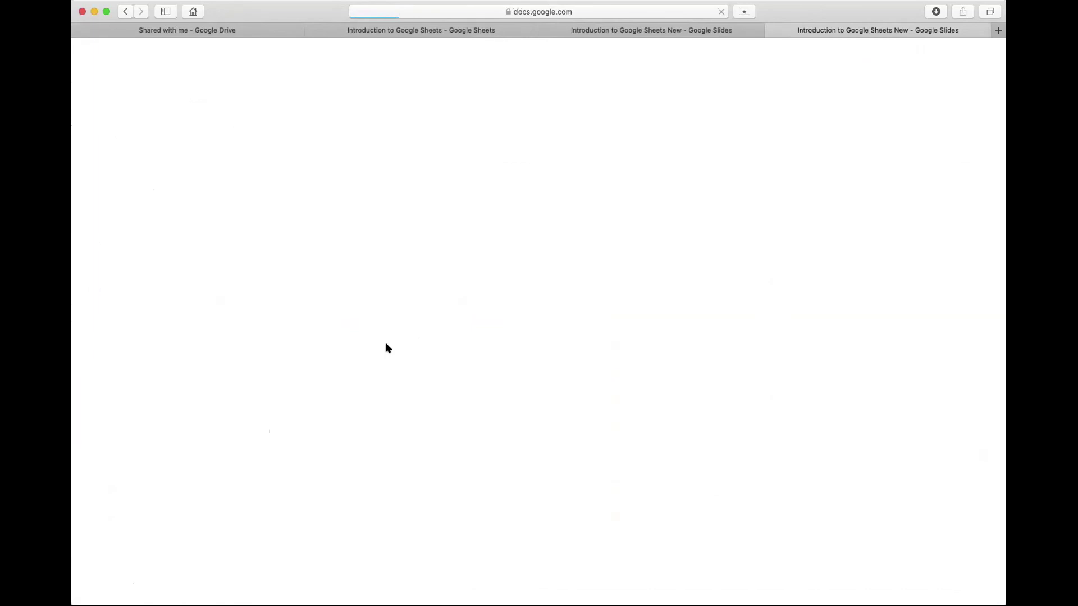
Switch to the already open Google Slides presentation and display the Google Sheets Add-Ons slide
click(677, 32)
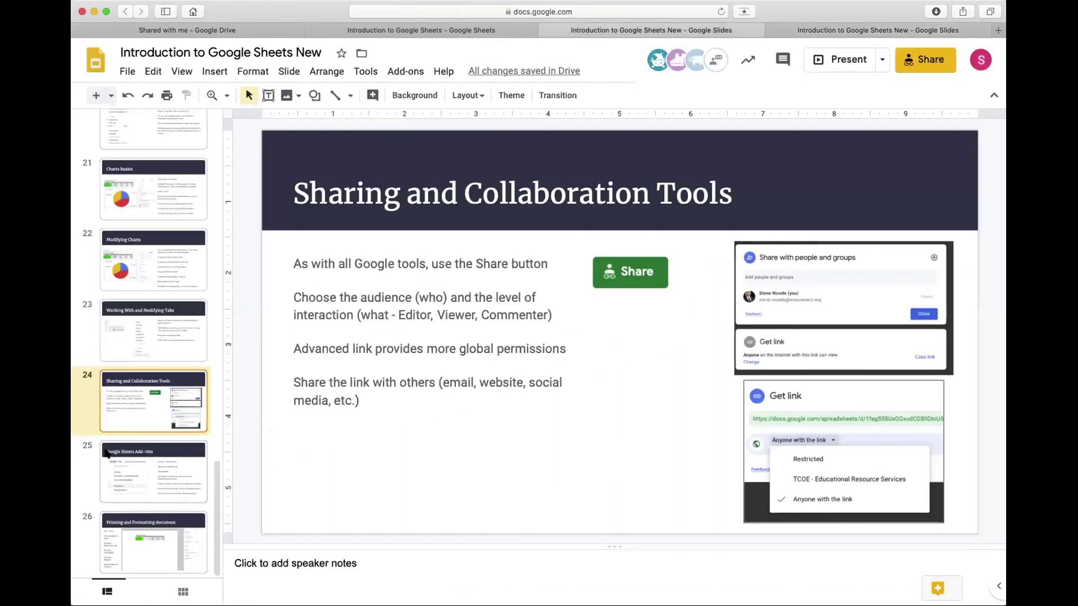
click(122, 476)
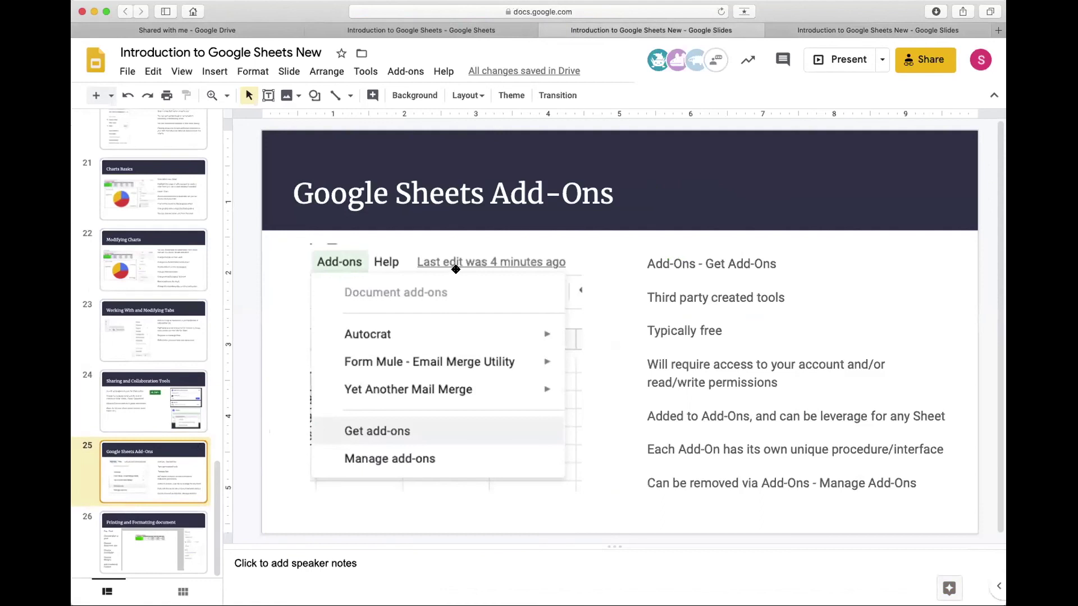
Return to the Google Sheets spreadsheet, open the add-on marketplace, and browse the add-ons that work with Sheets
click(360, 30)
click(347, 71)
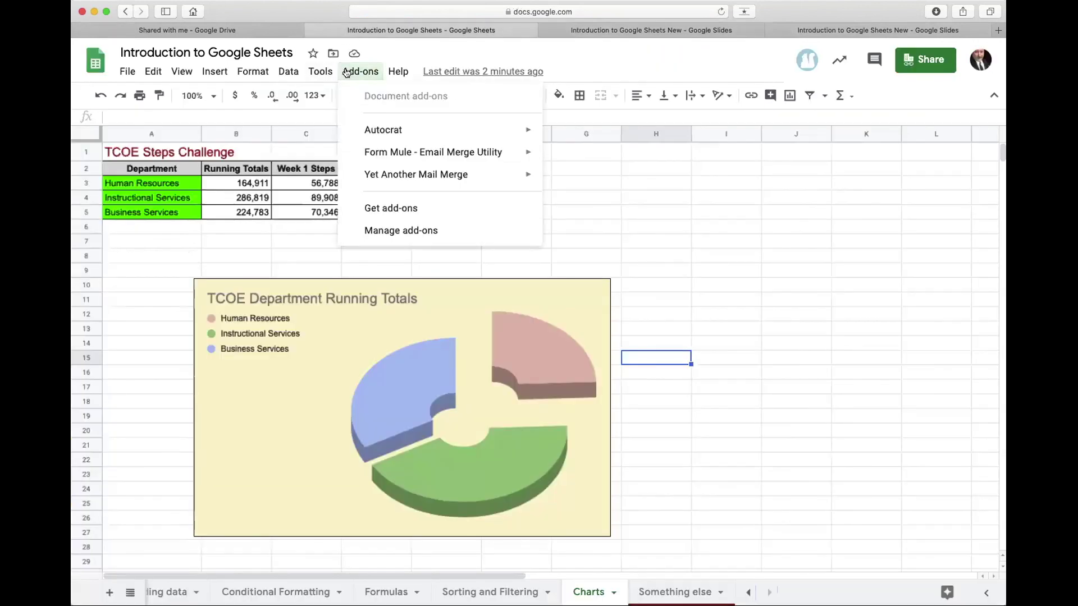
click(393, 210)
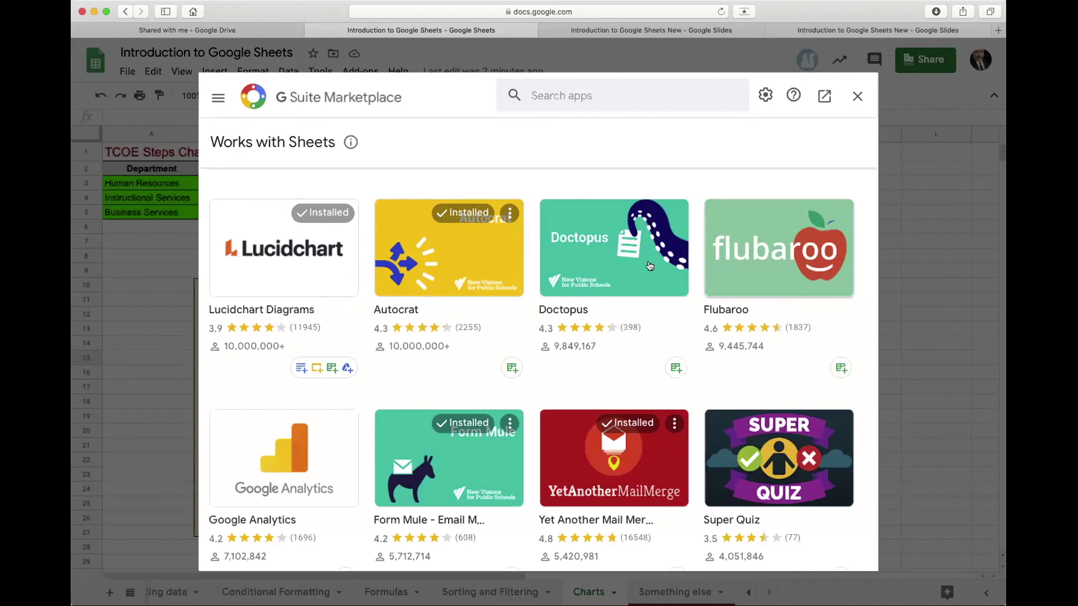
scroll(502, 308, down, 3)
scroll(501, 307, down, 5)
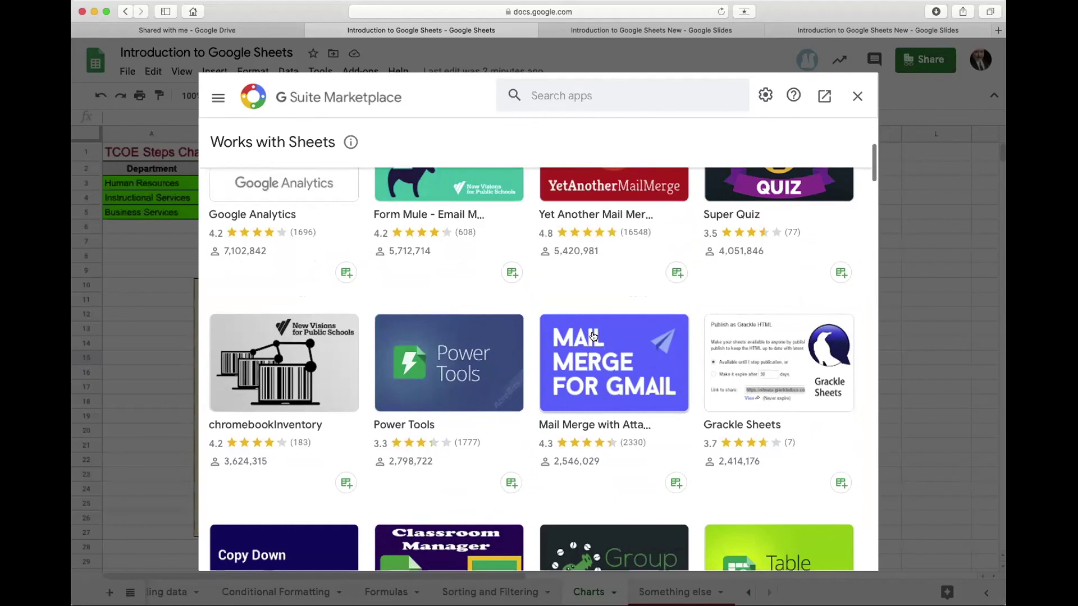
scroll(592, 336, down, 5)
scroll(592, 336, down, 6)
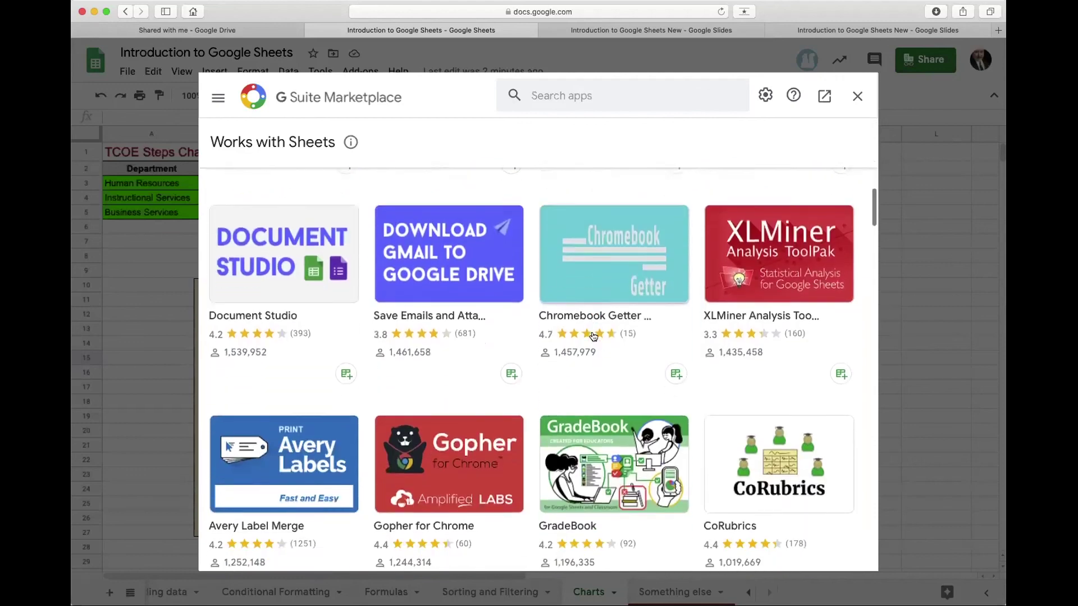
scroll(593, 335, down, 5)
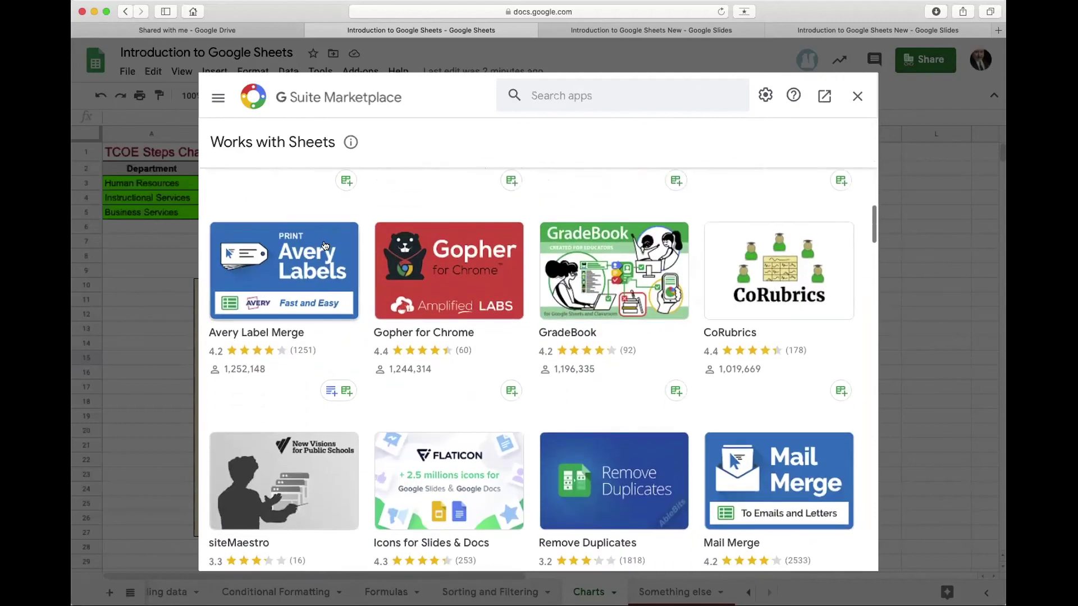
scroll(324, 245, down, 5)
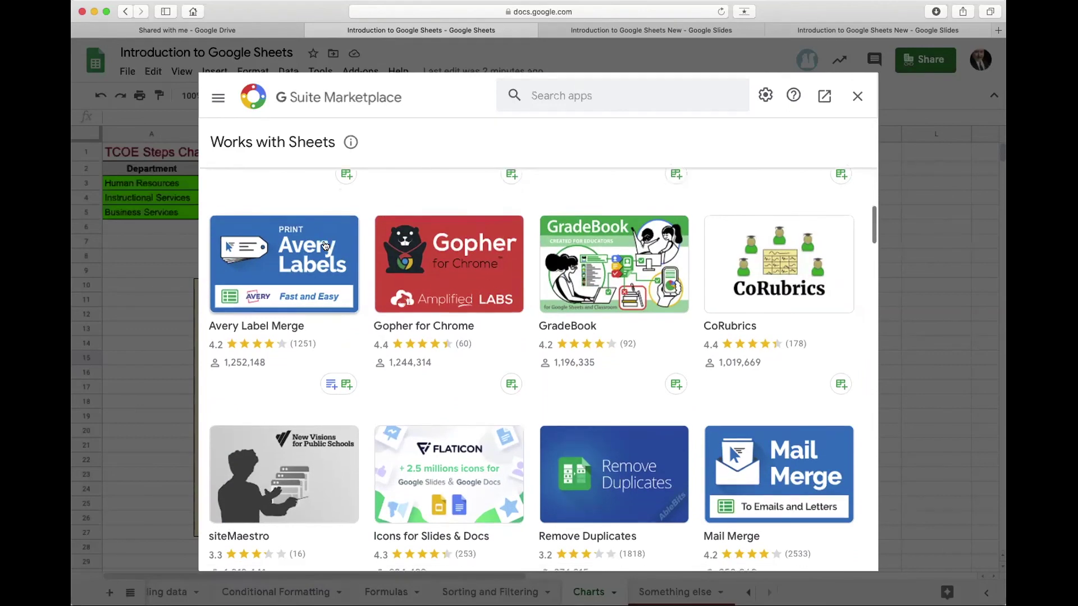
scroll(325, 245, down, 8)
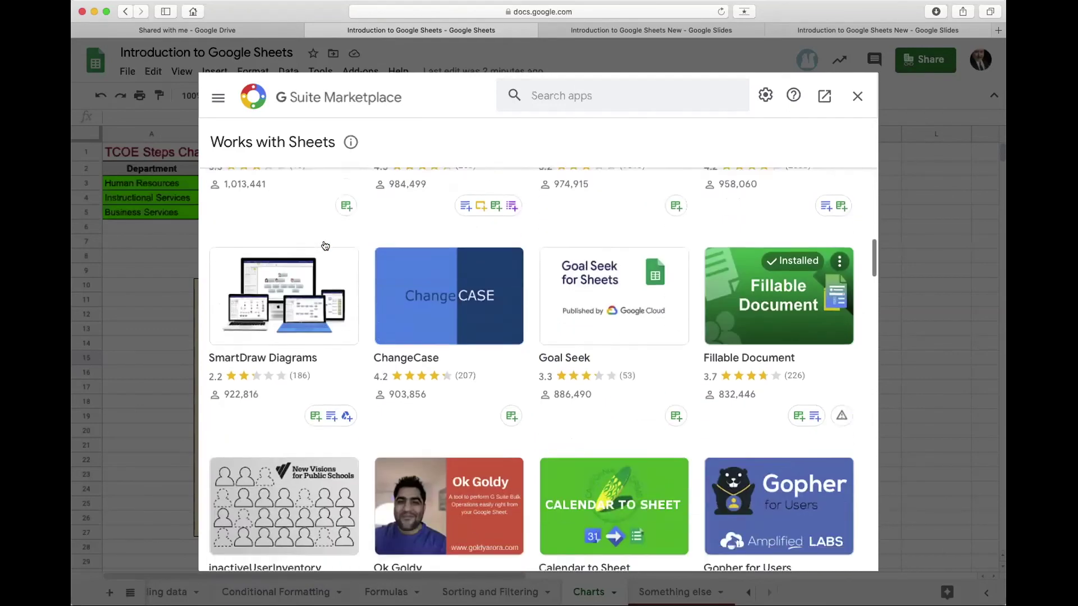
scroll(325, 245, down, 5)
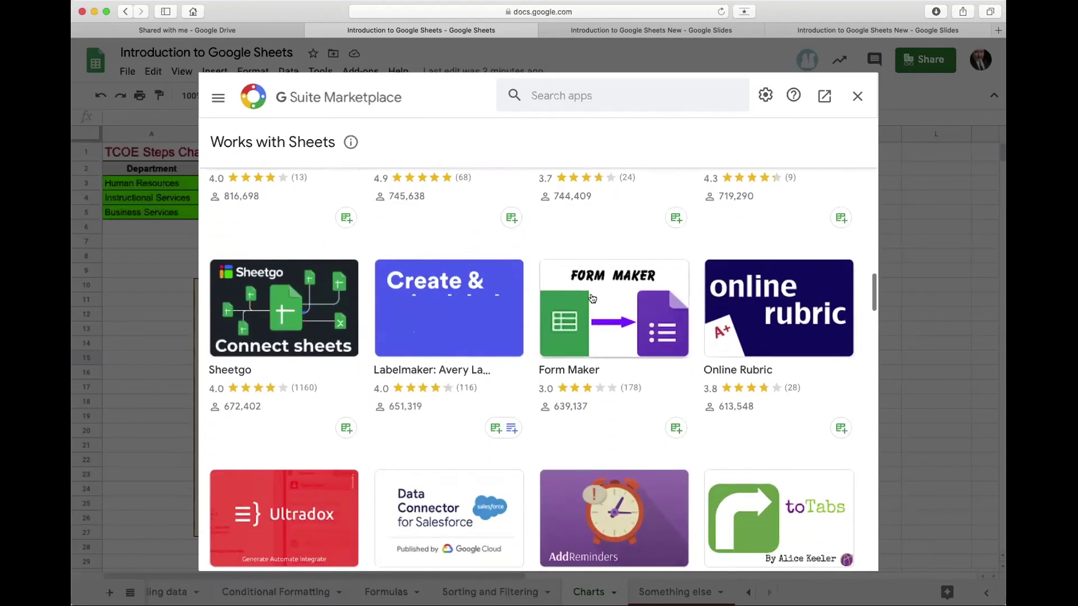
scroll(592, 298, down, 8)
scroll(592, 298, down, 1)
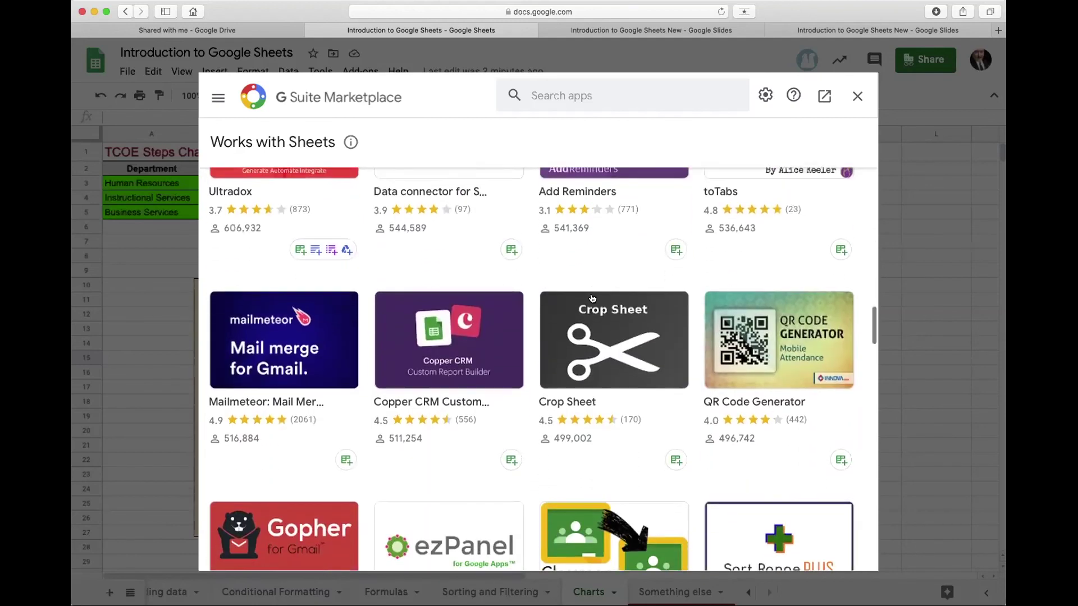
View the Crop Sheet add-on's details and its individual install prompt, and leave the marketplace without installing it
click(583, 326)
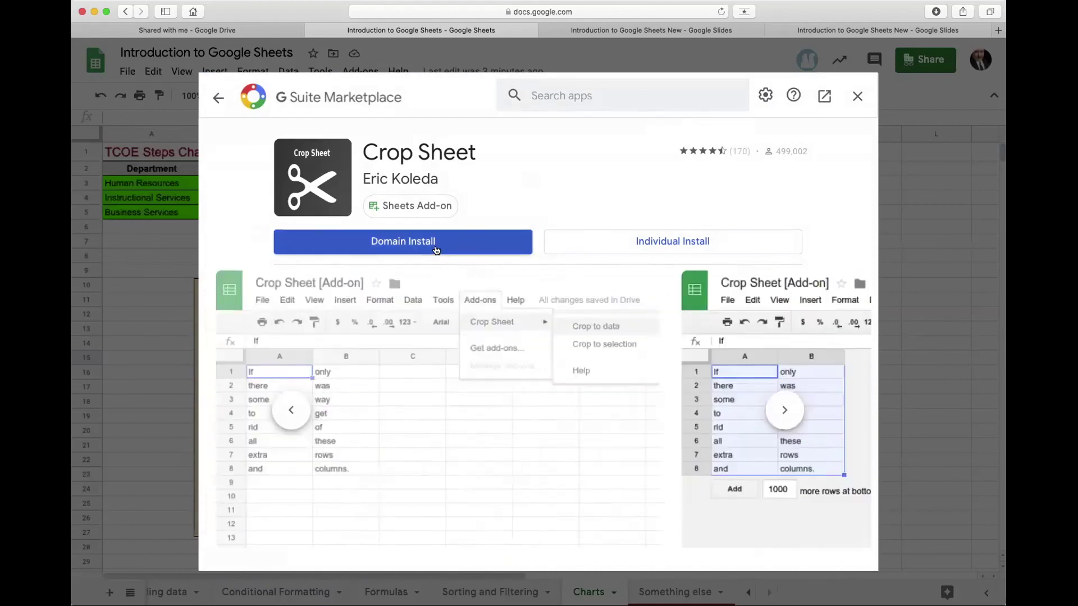
click(567, 244)
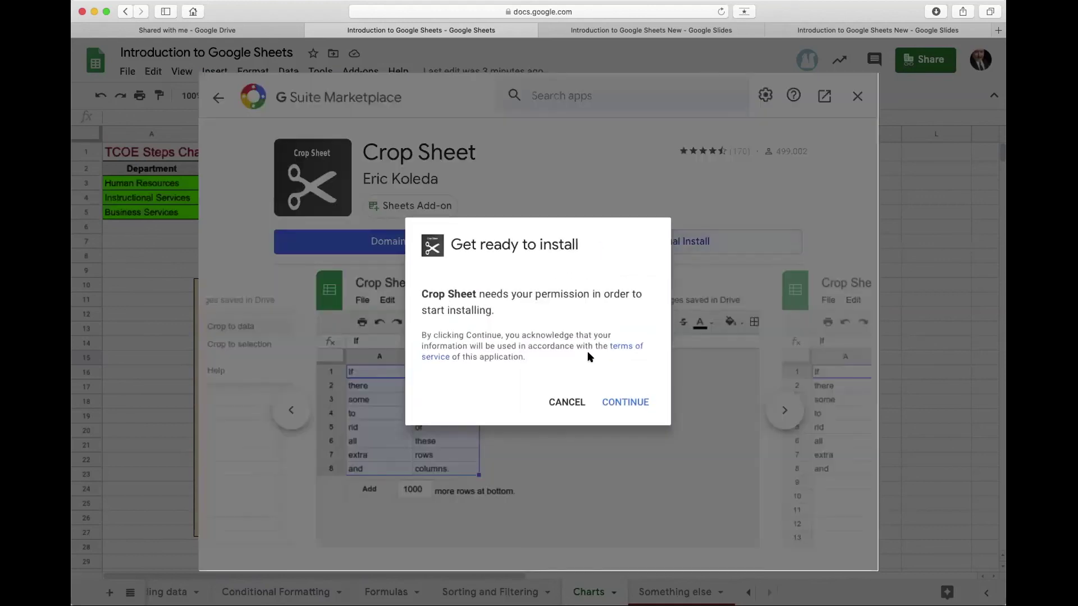
click(563, 404)
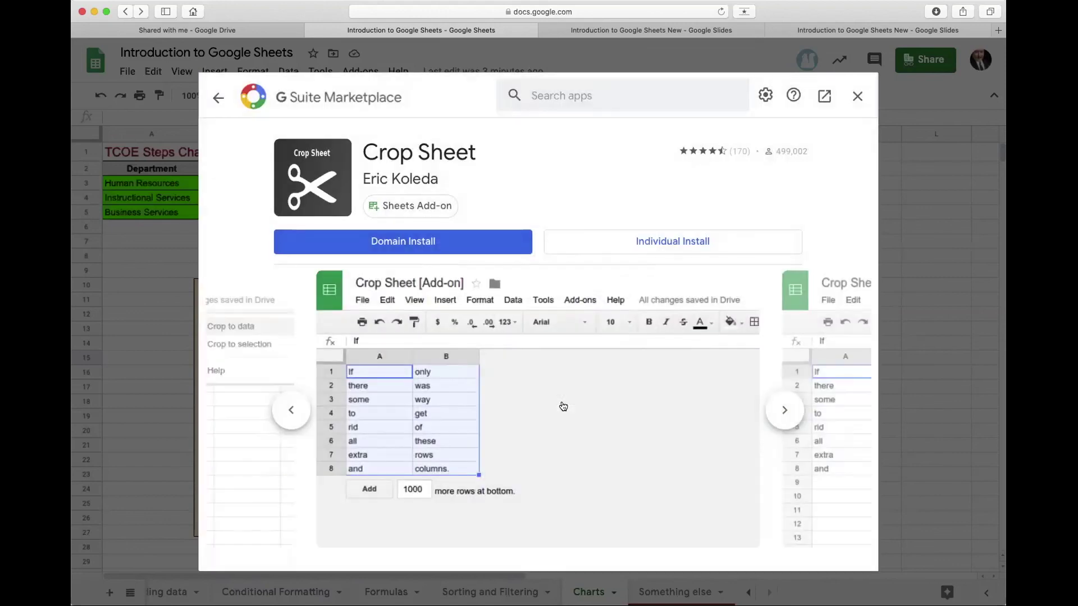
click(857, 96)
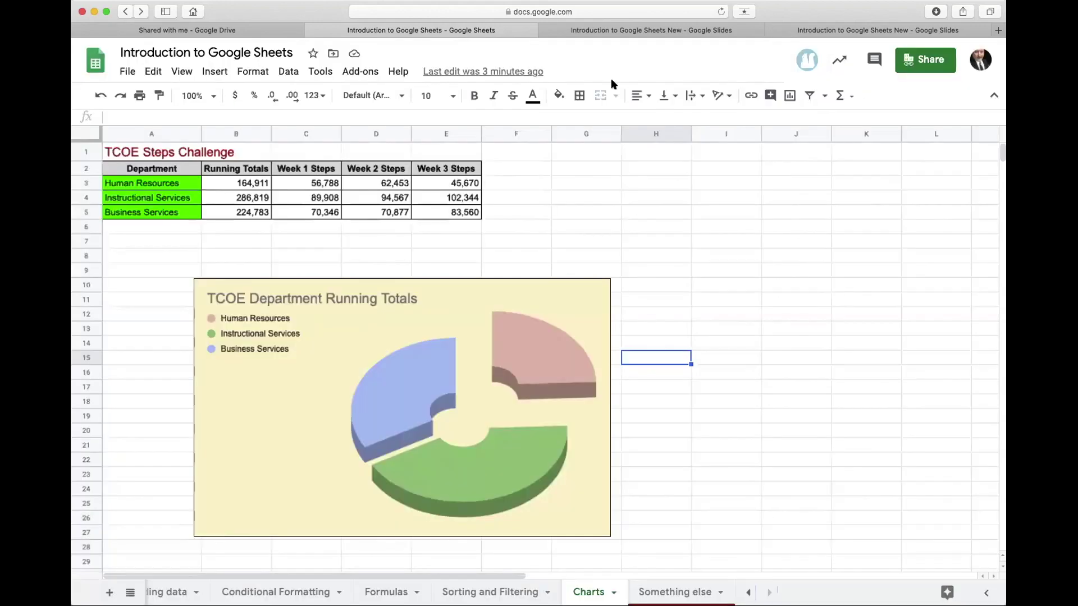
View the add-ons already installed for the spreadsheet, such as Autocrat and Form Mule
click(363, 77)
mouse_move(376, 172)
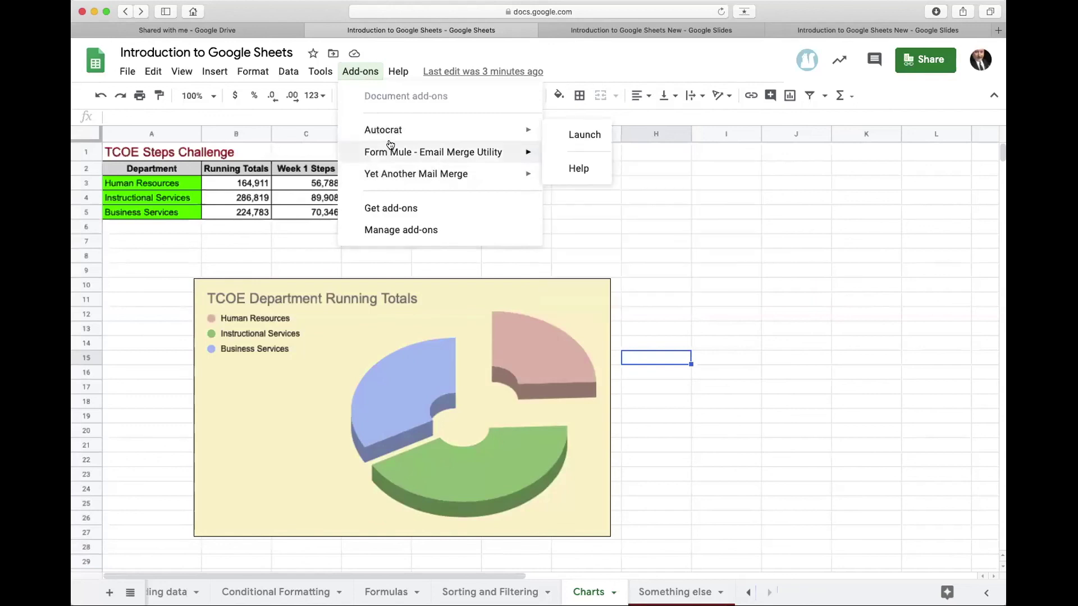
mouse_move(390, 145)
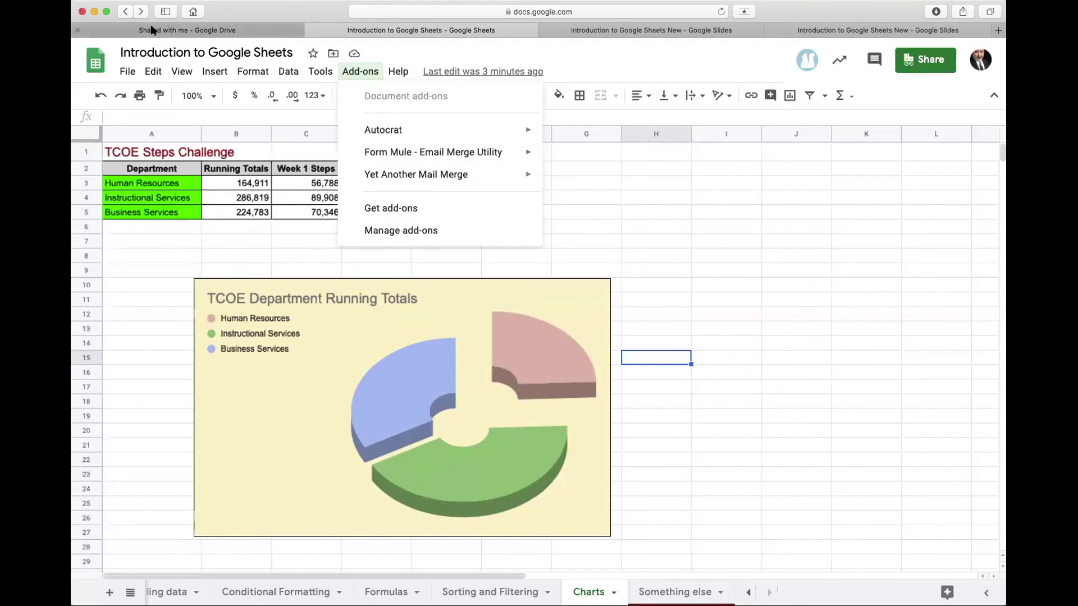
Open the print settings for the Charts sheet and view the print range and paper size options
mouse_move(121, 76)
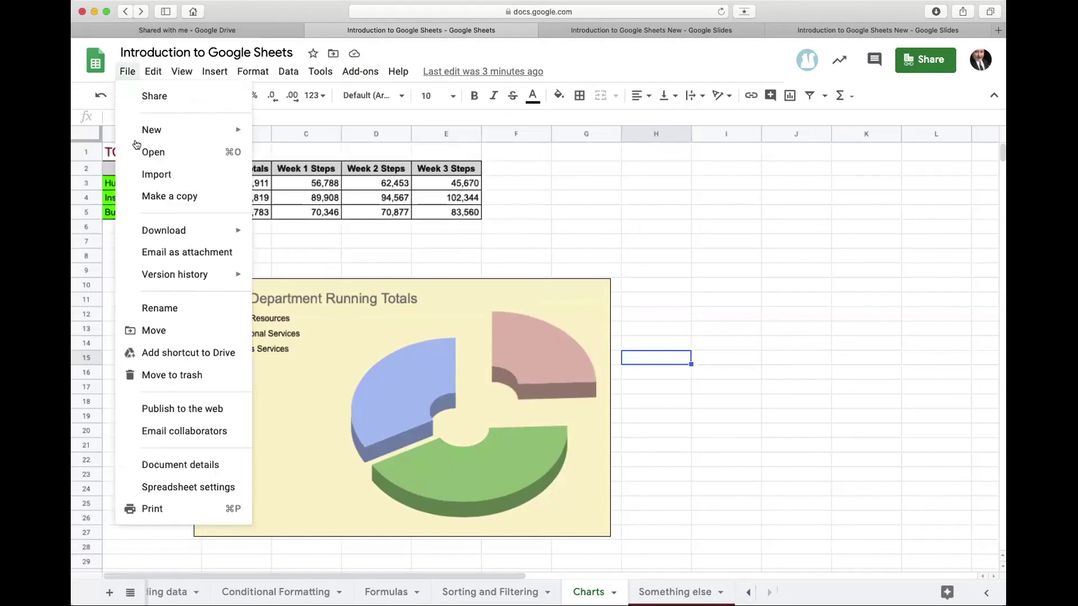
click(152, 509)
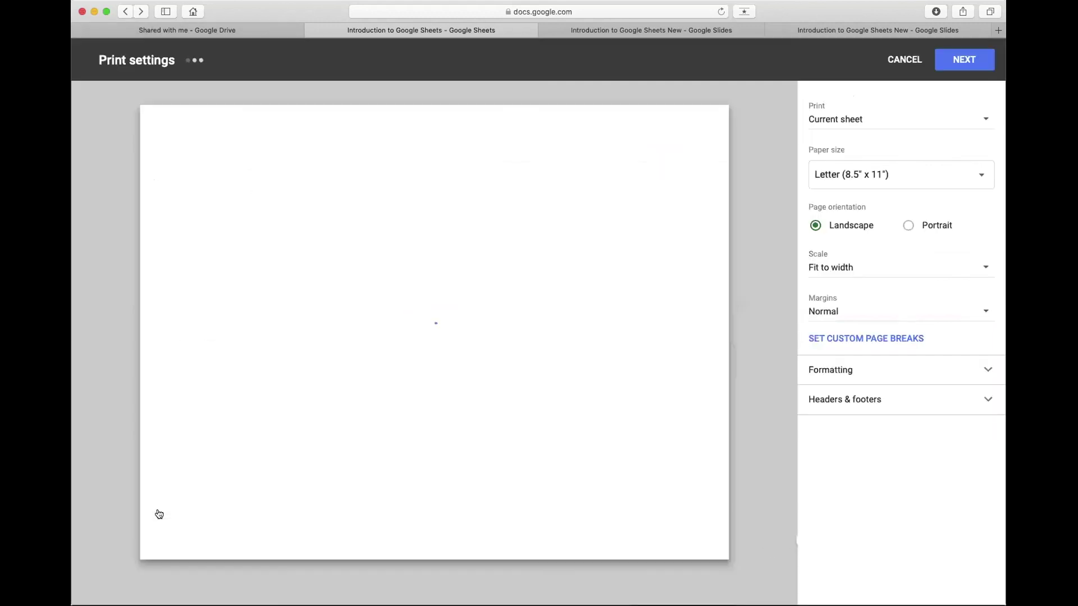
click(873, 119)
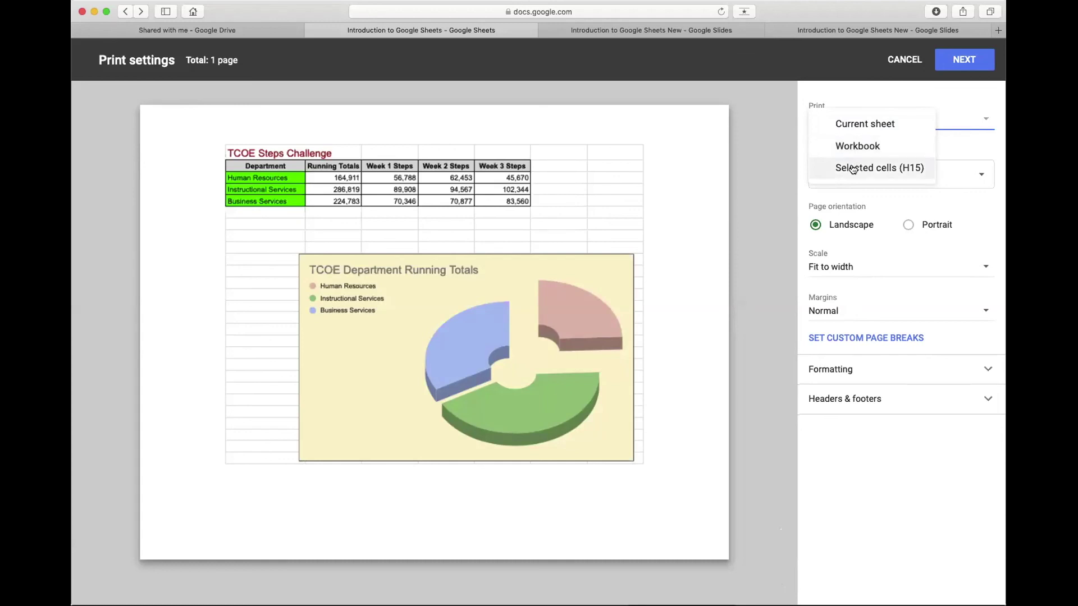
click(947, 151)
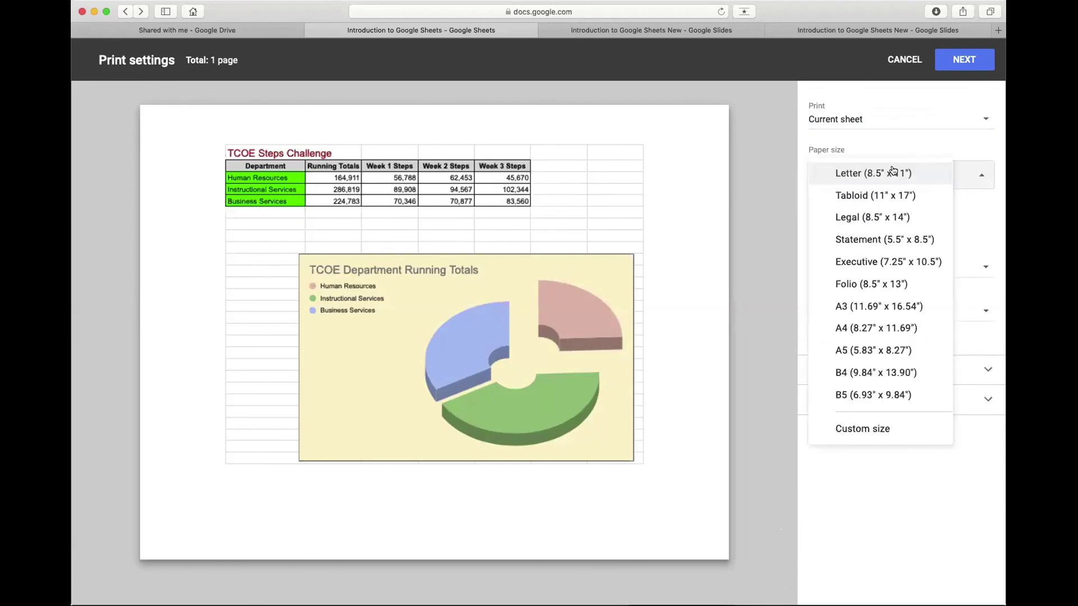
click(979, 219)
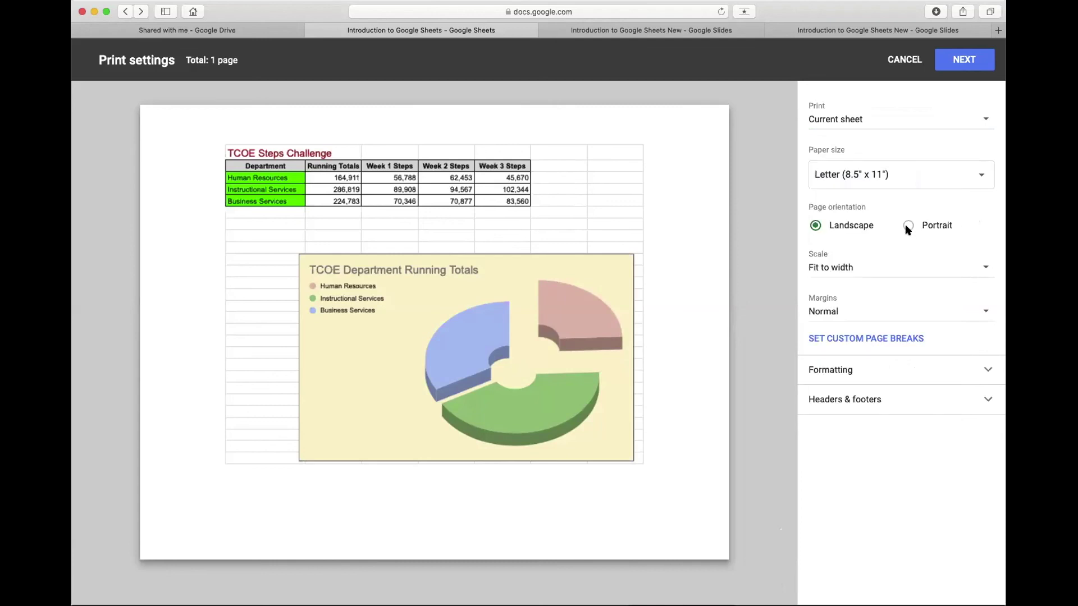
View the scale, margin, and header and footer print options, and cancel printing to return to the sheet
click(876, 269)
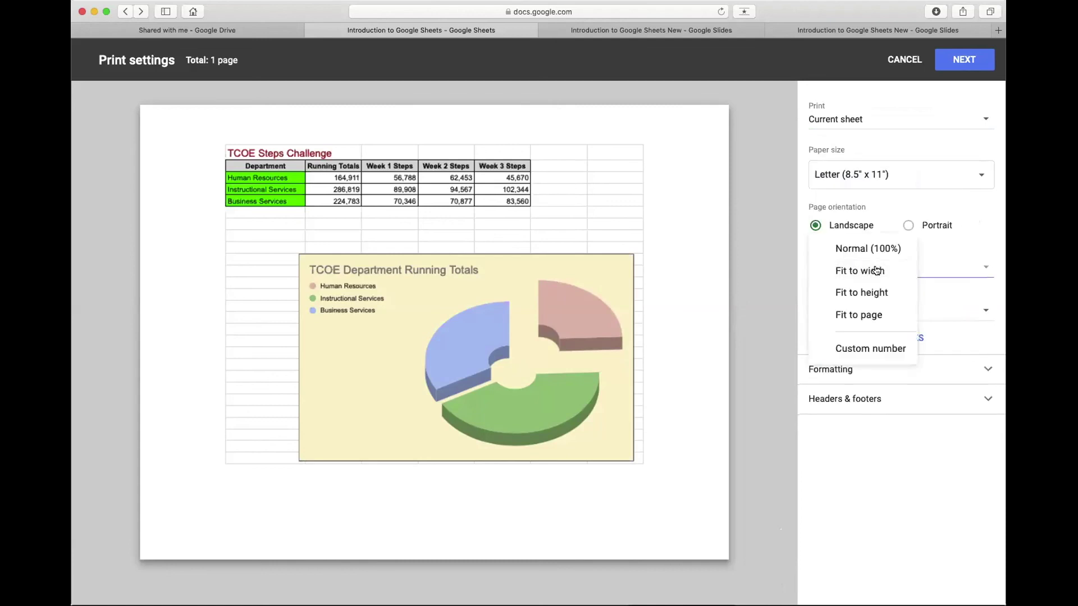
click(976, 247)
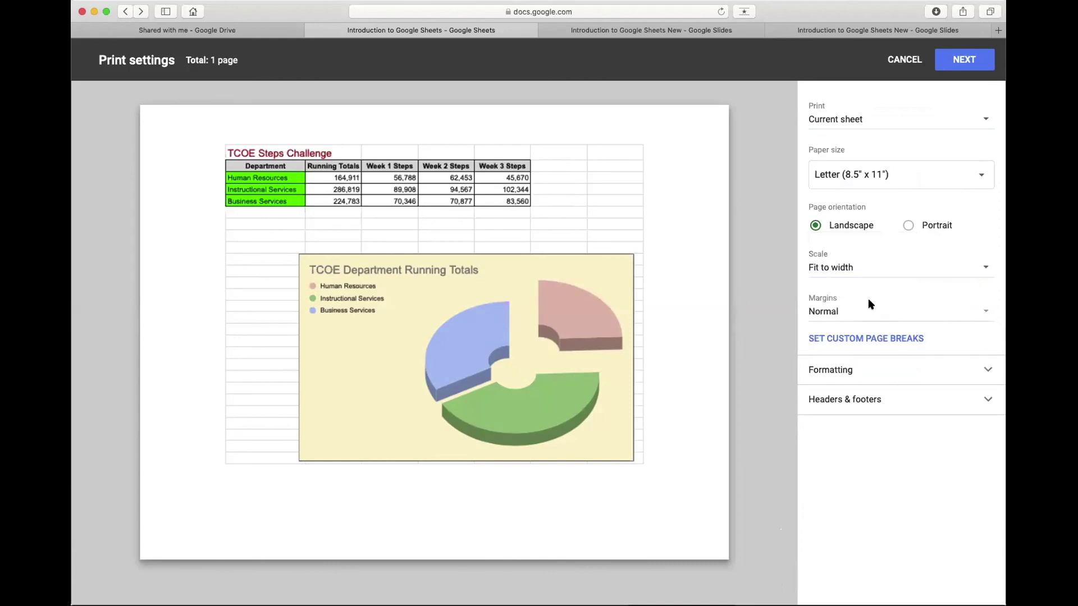
click(852, 317)
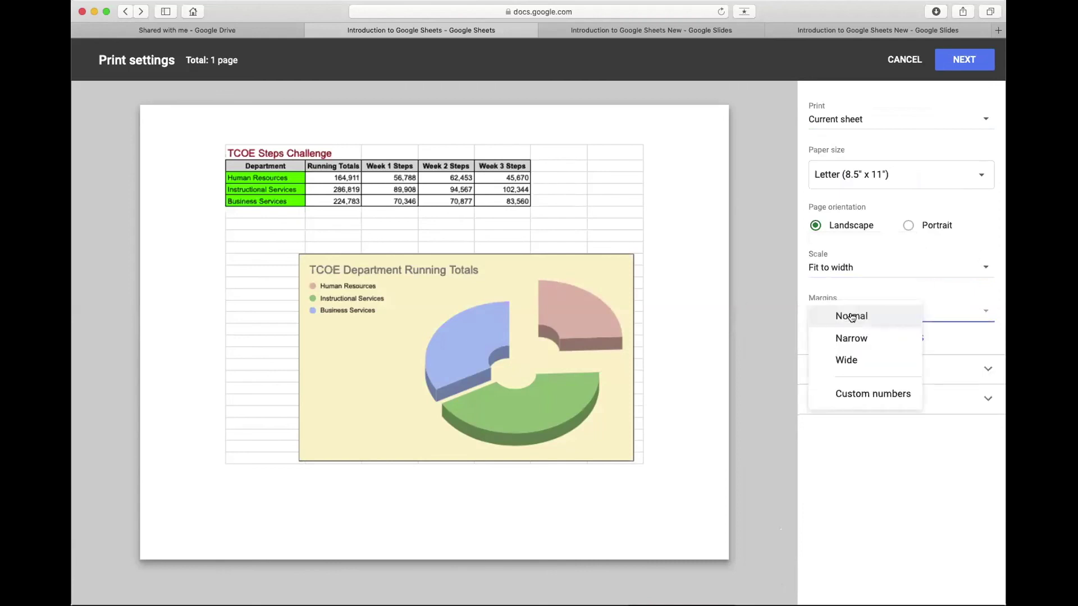
click(892, 290)
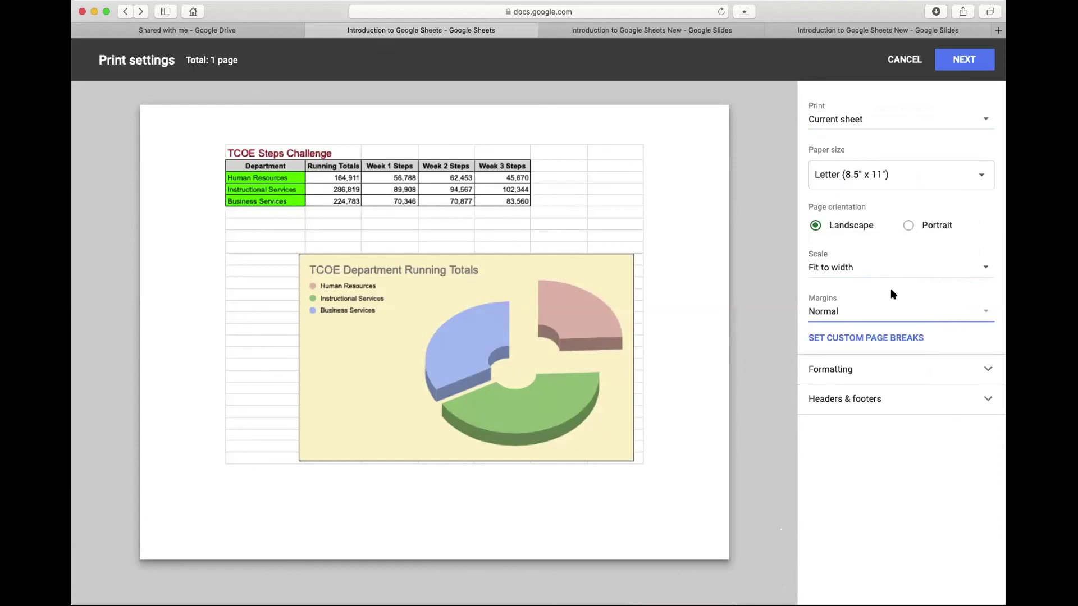
click(854, 395)
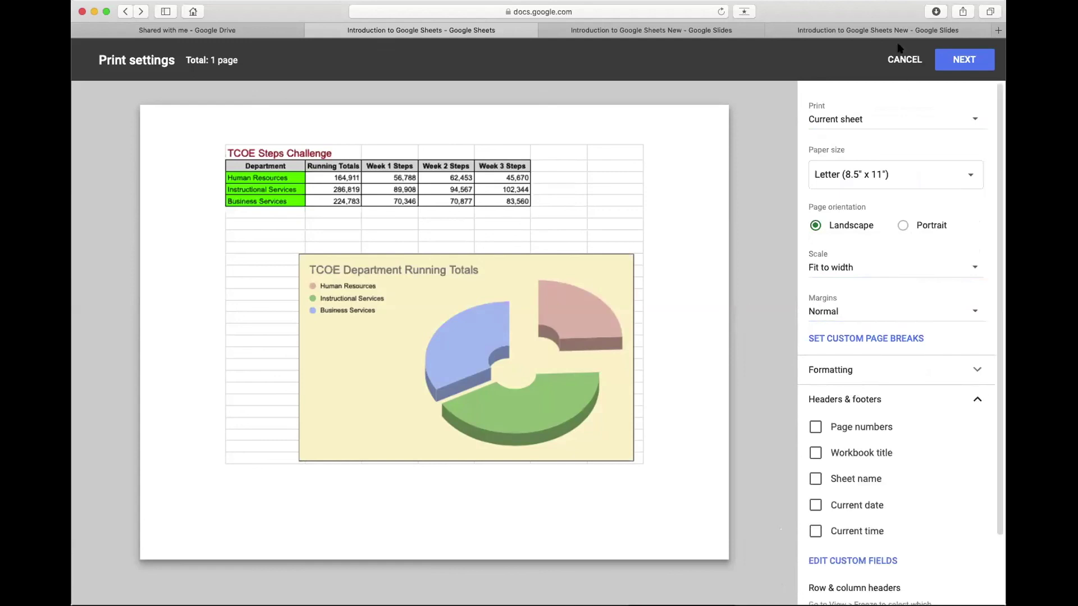
click(902, 59)
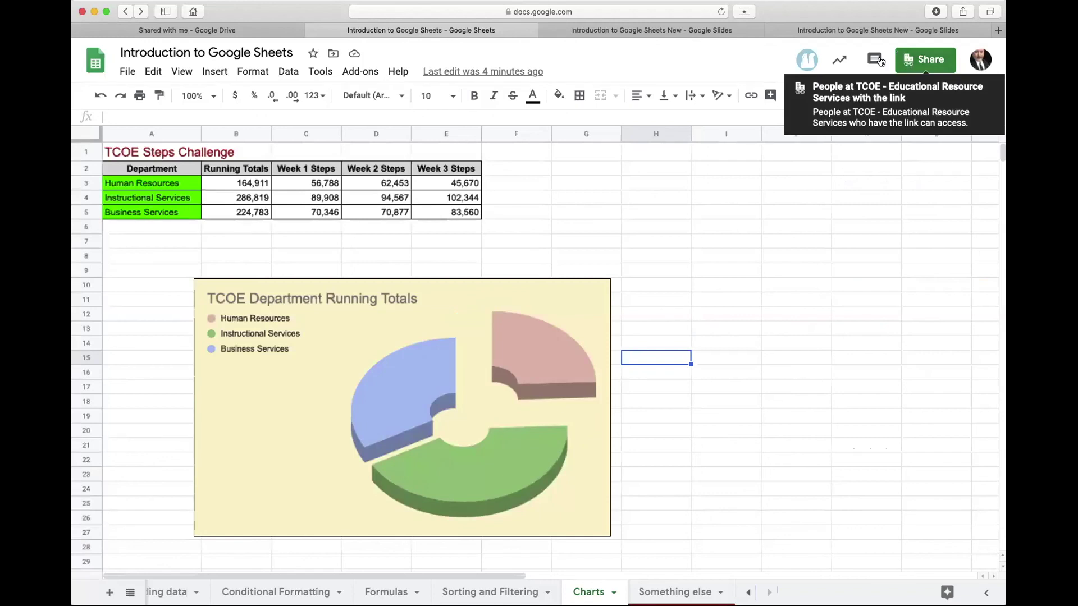
click(754, 224)
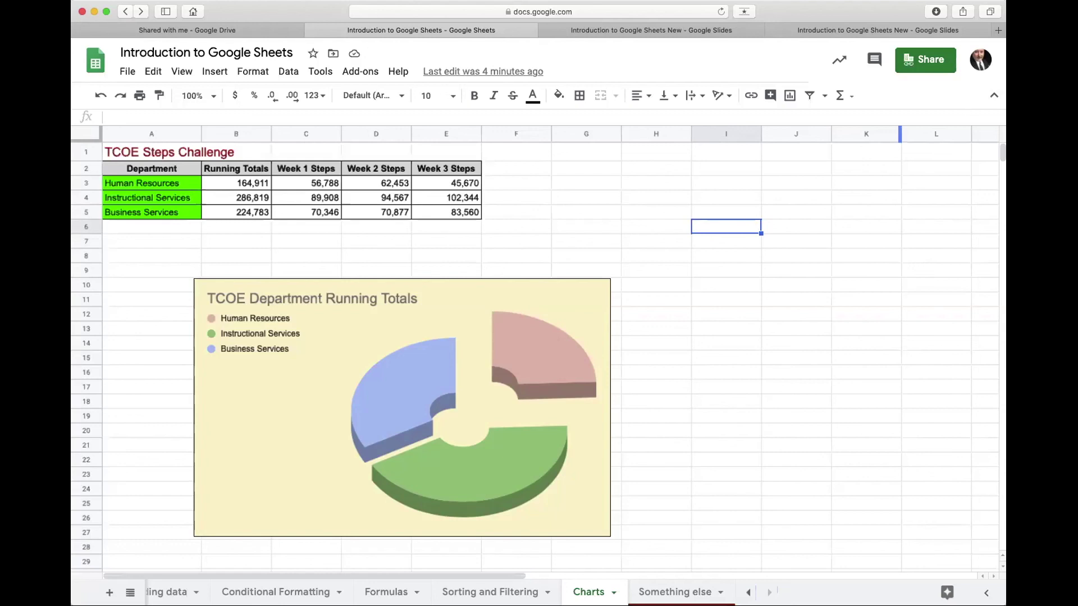
Switch to the Introduction to Google Sheets New presentation in Google Slides and display its title slide
click(638, 31)
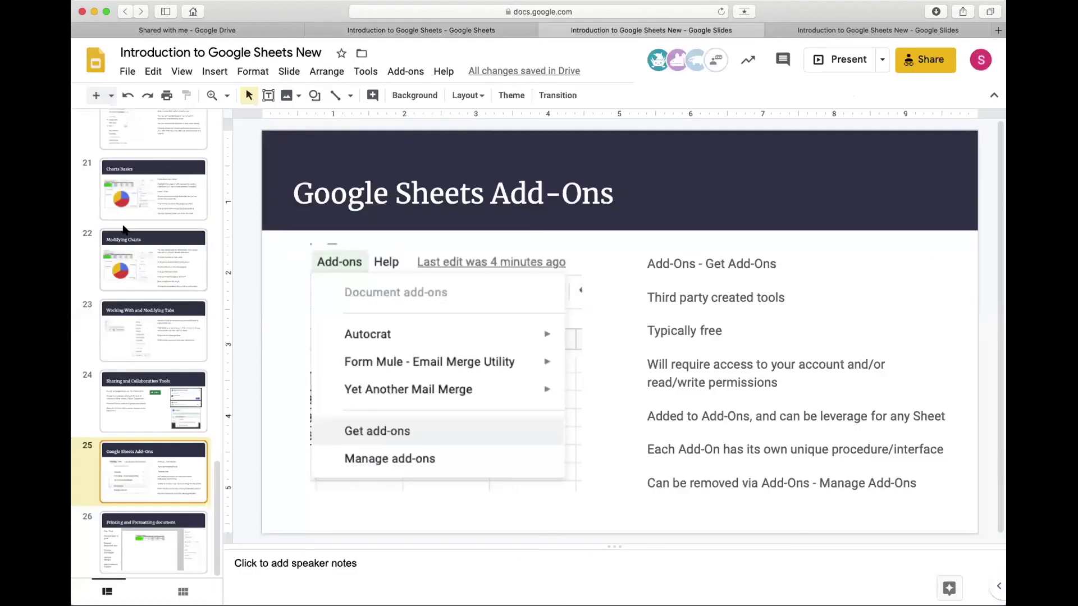
scroll(120, 230, up, 15)
scroll(170, 121, up, 2)
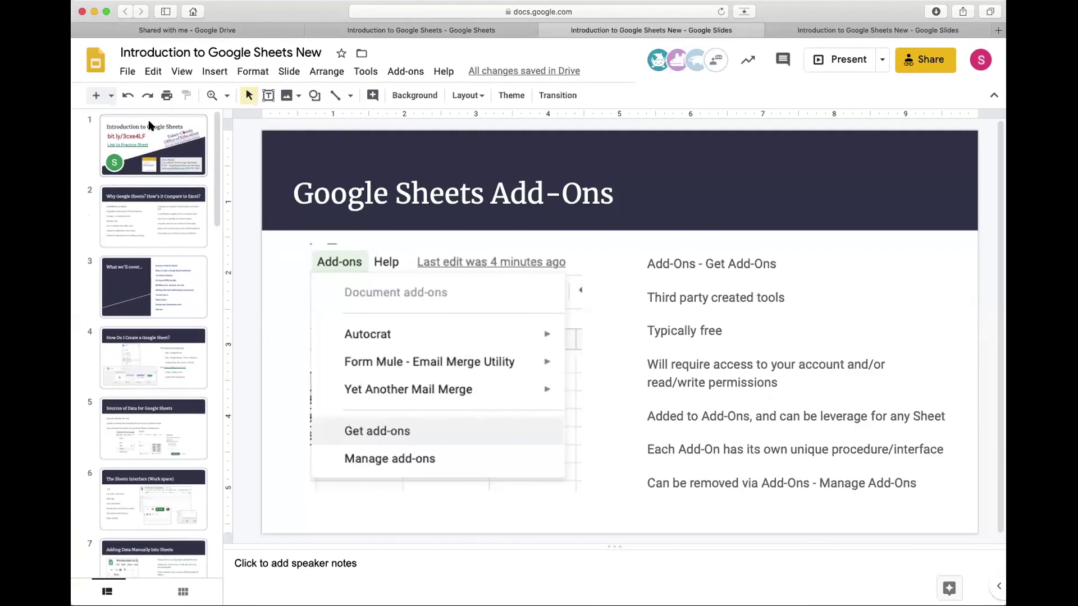
click(150, 124)
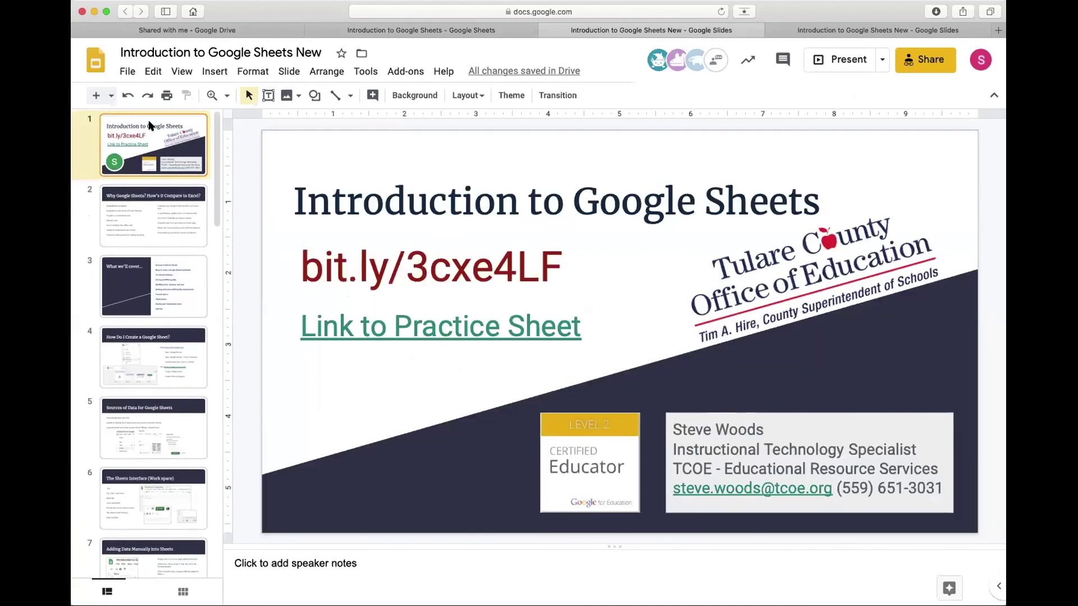